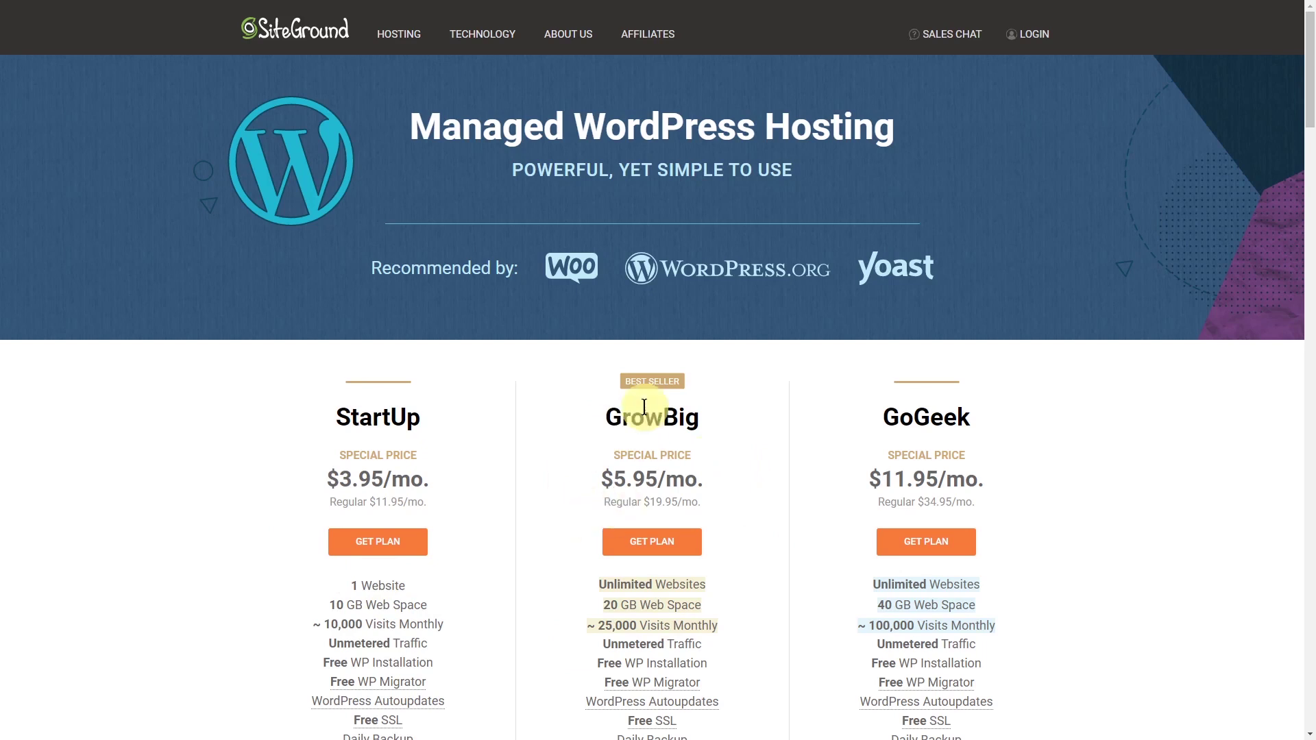
# Choose the GrowBig plan and check ideaspotdemo.com as the new domain.
pyautogui.click(644, 552)
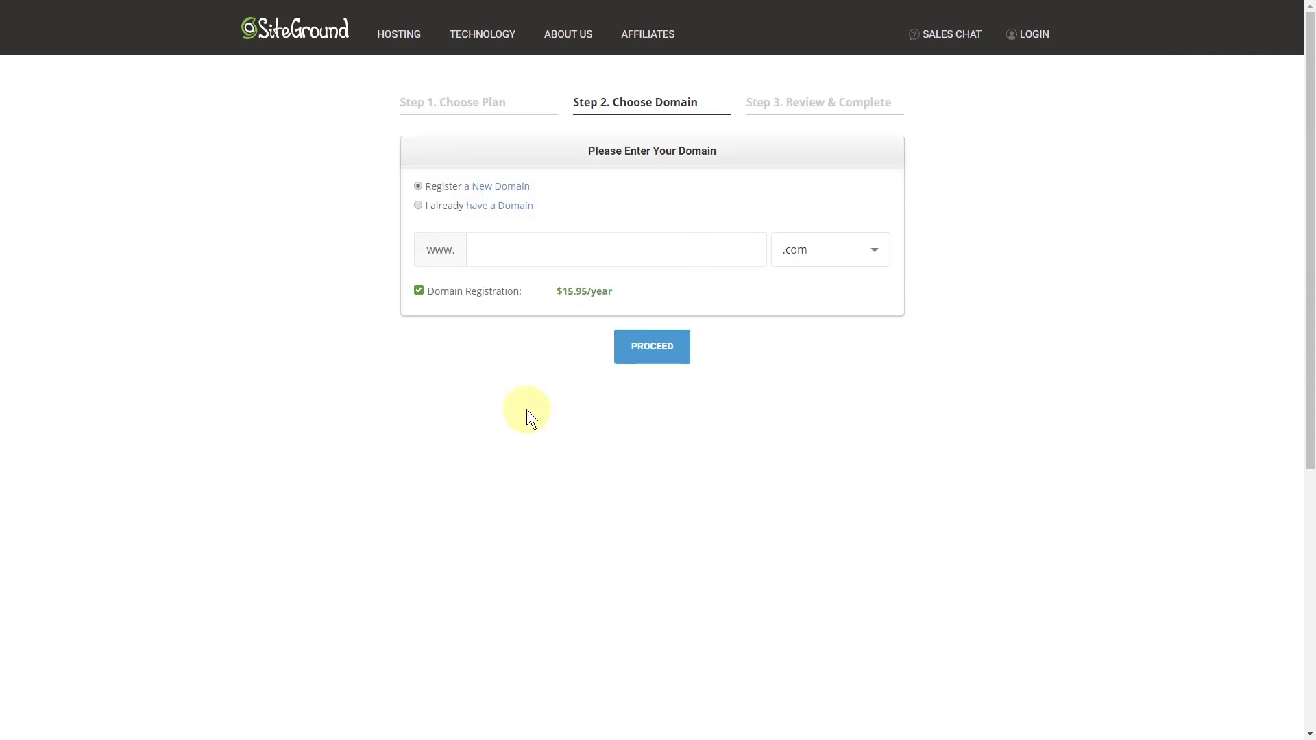
pyautogui.click(584, 252)
pyautogui.write('ideaspotdemo')
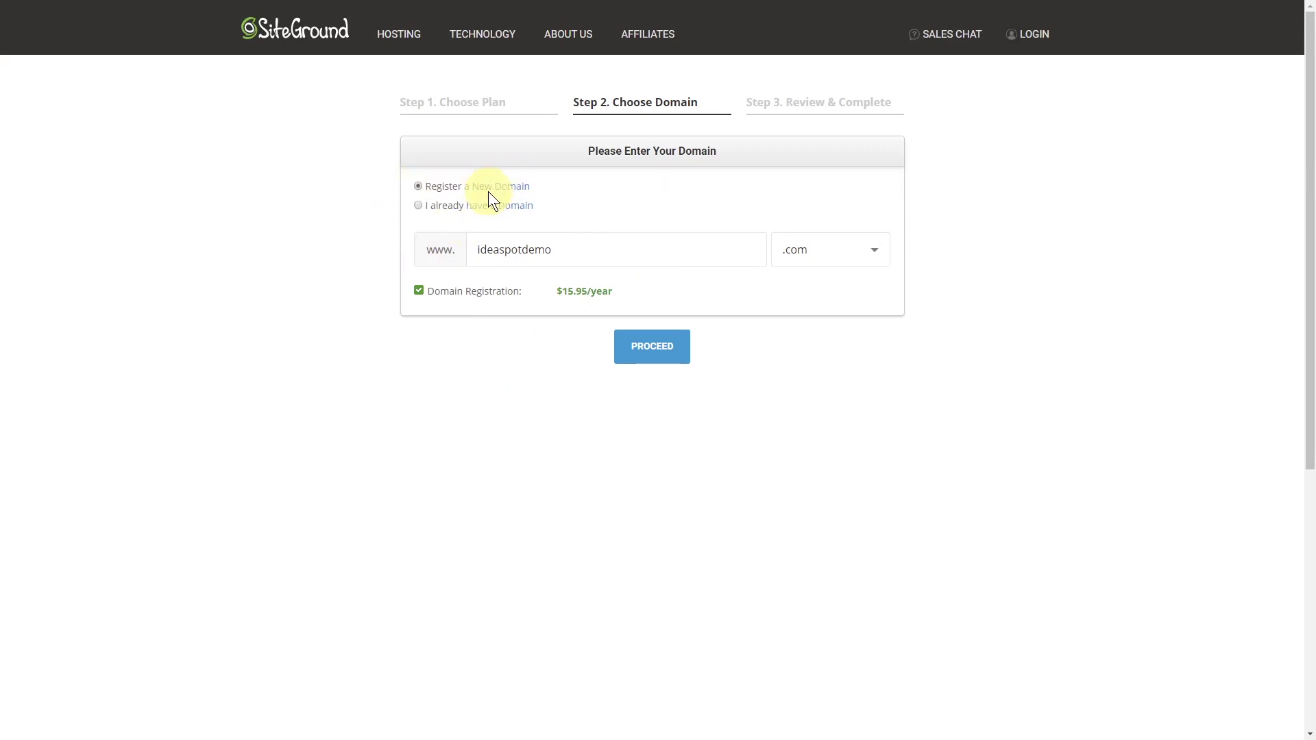
pyautogui.click(651, 349)
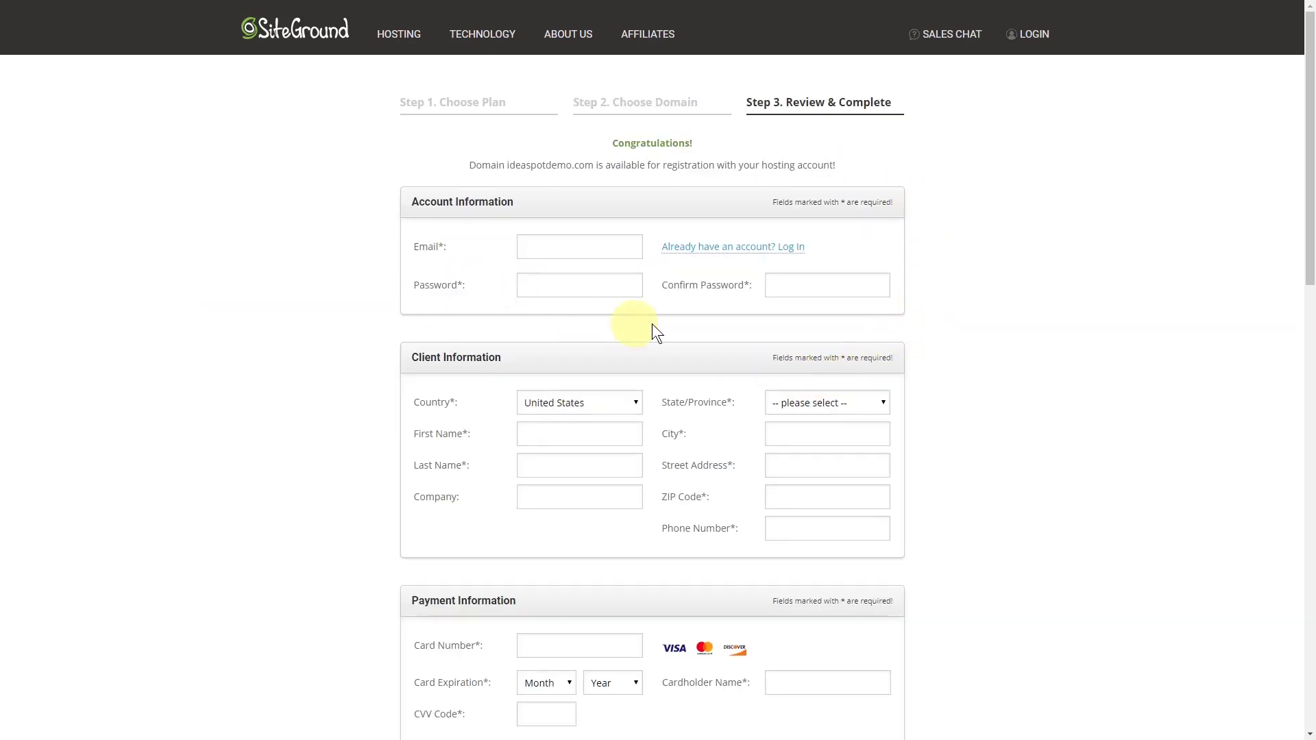
# Keep USA, Iowa as the data centre and 12 months as the billing period.
pyautogui.scroll(-2, 823, 319)
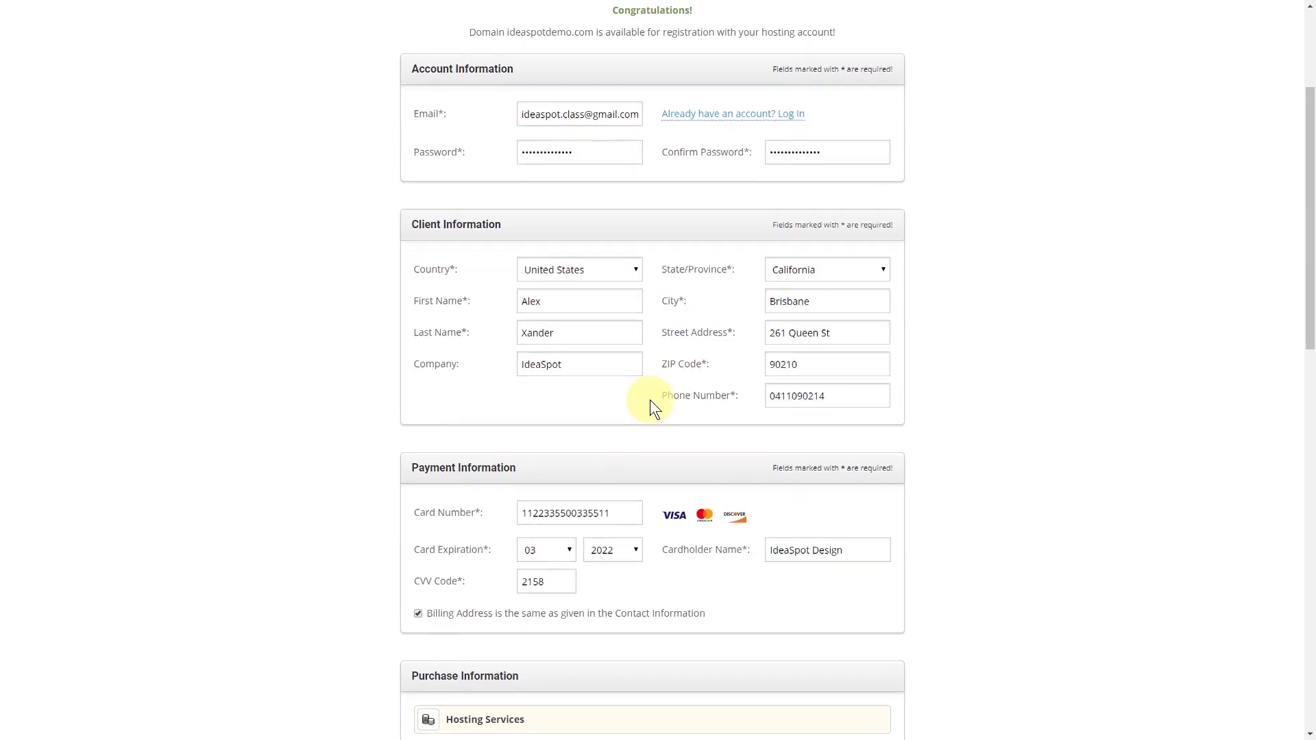
pyautogui.scroll(-5, 650, 407)
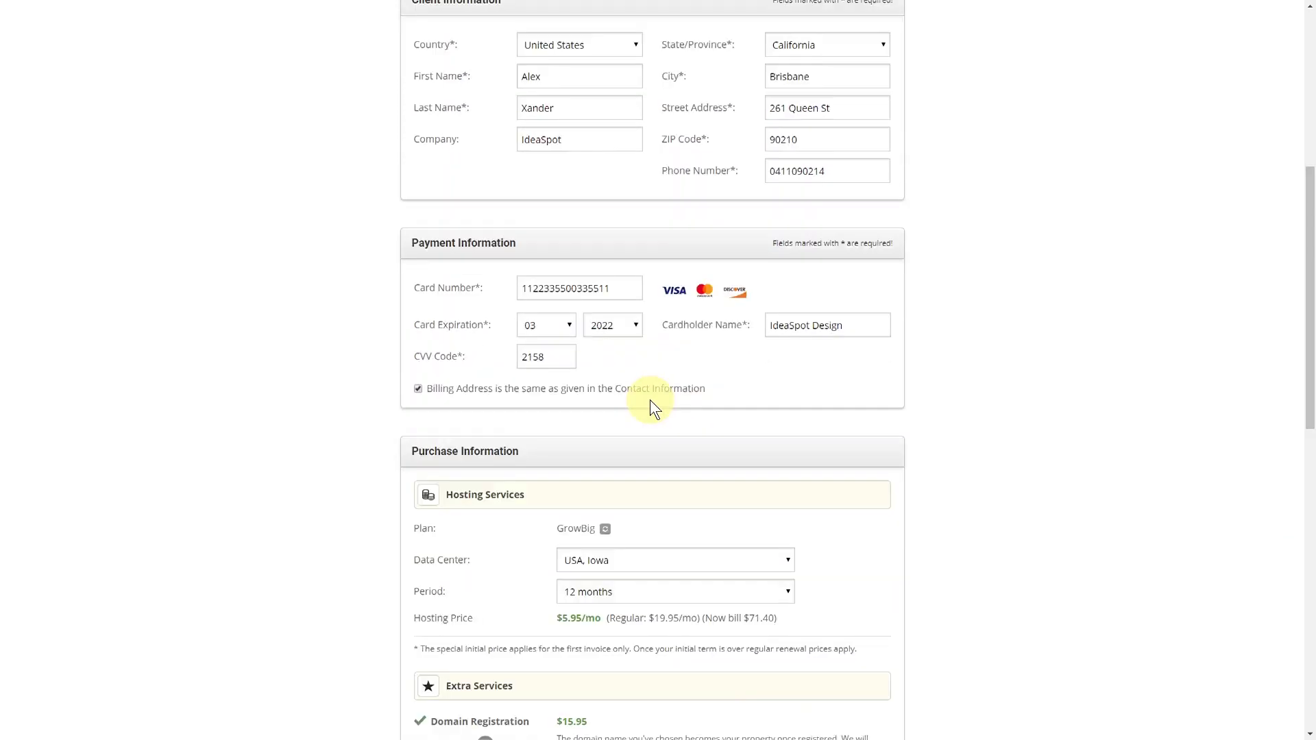
pyautogui.scroll(-1, 650, 400)
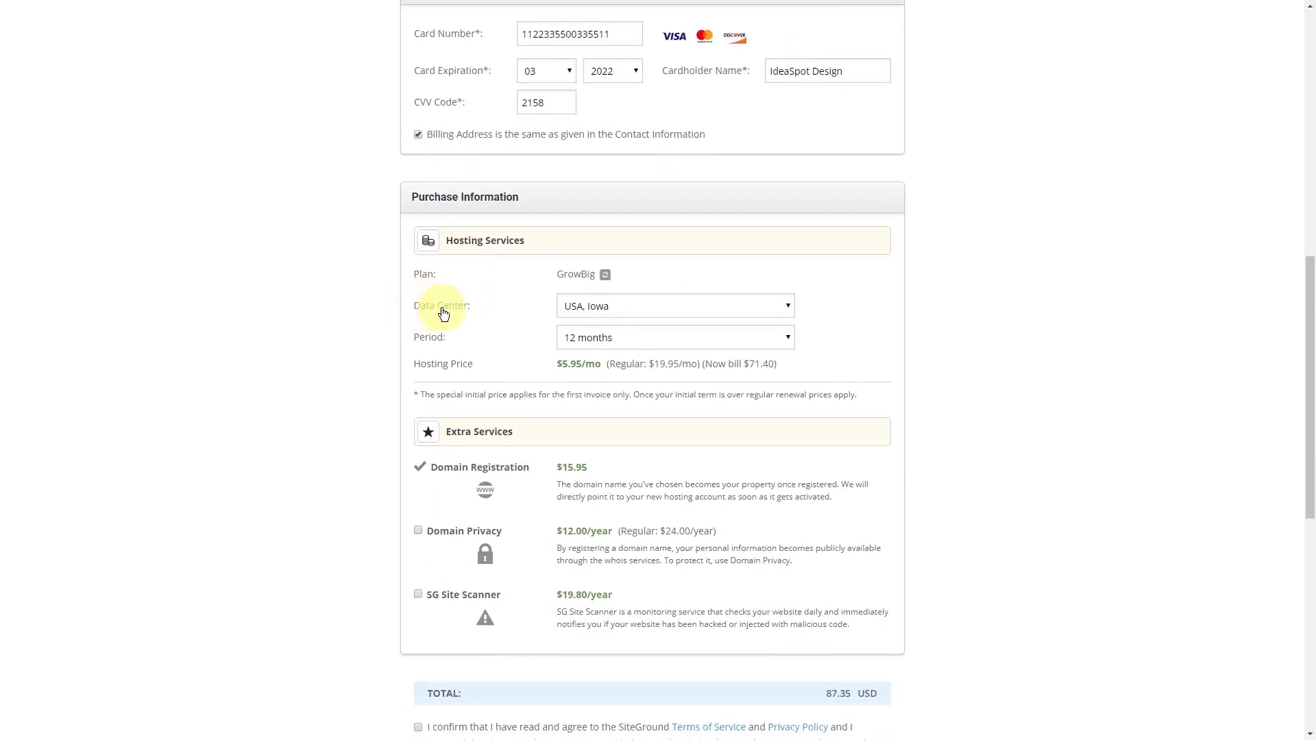
pyautogui.click(586, 307)
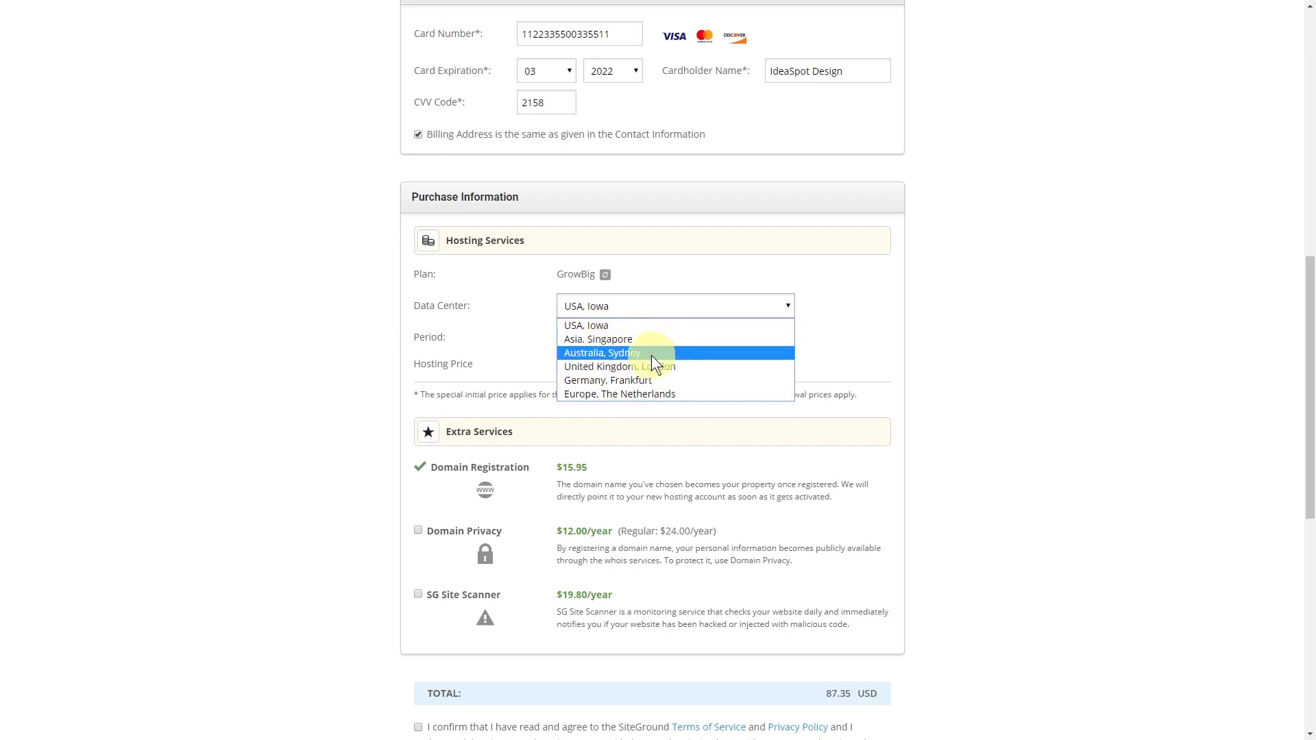
pyautogui.click(592, 326)
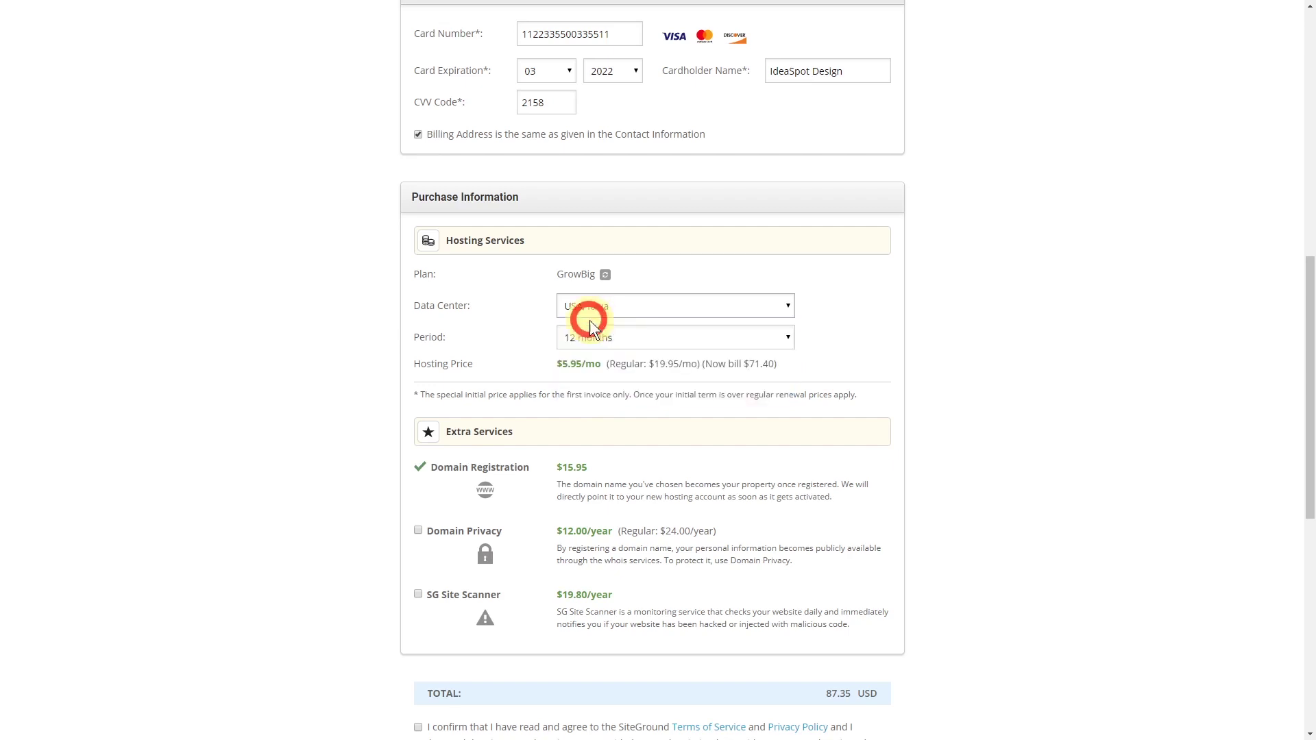
pyautogui.click(623, 337)
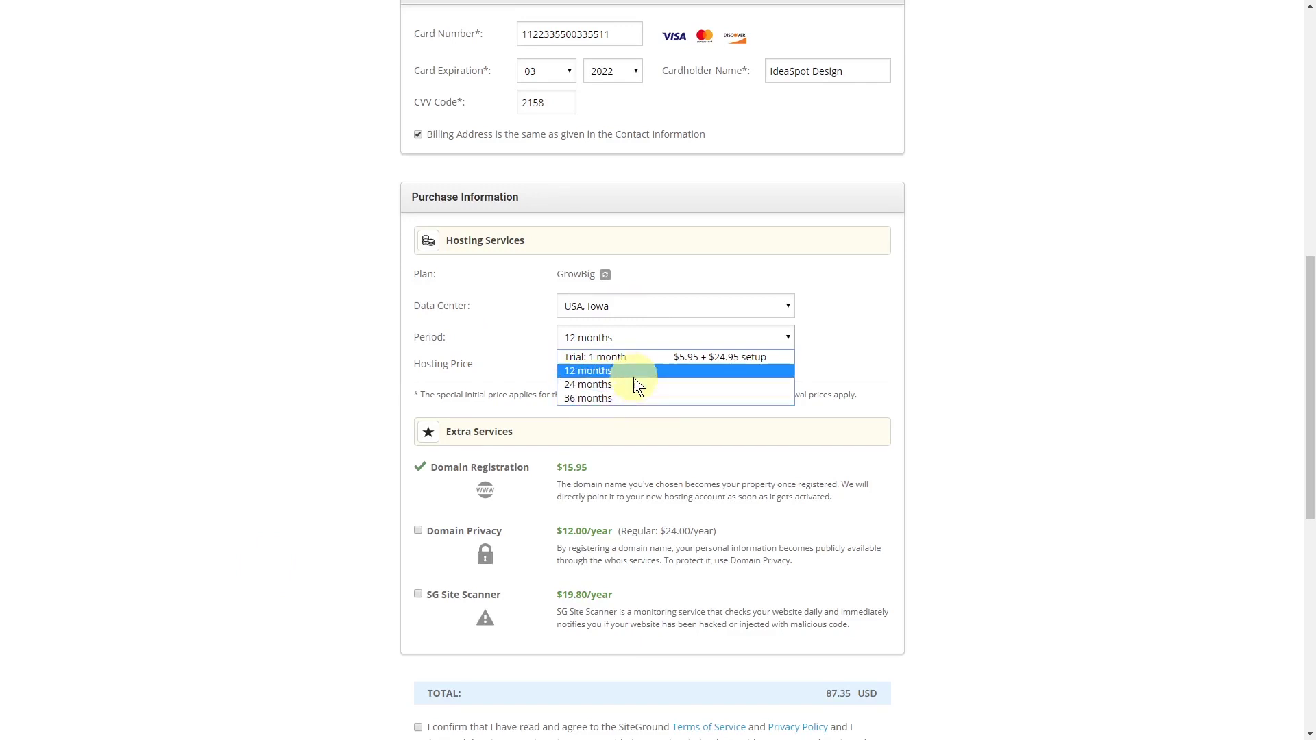
pyautogui.click(584, 371)
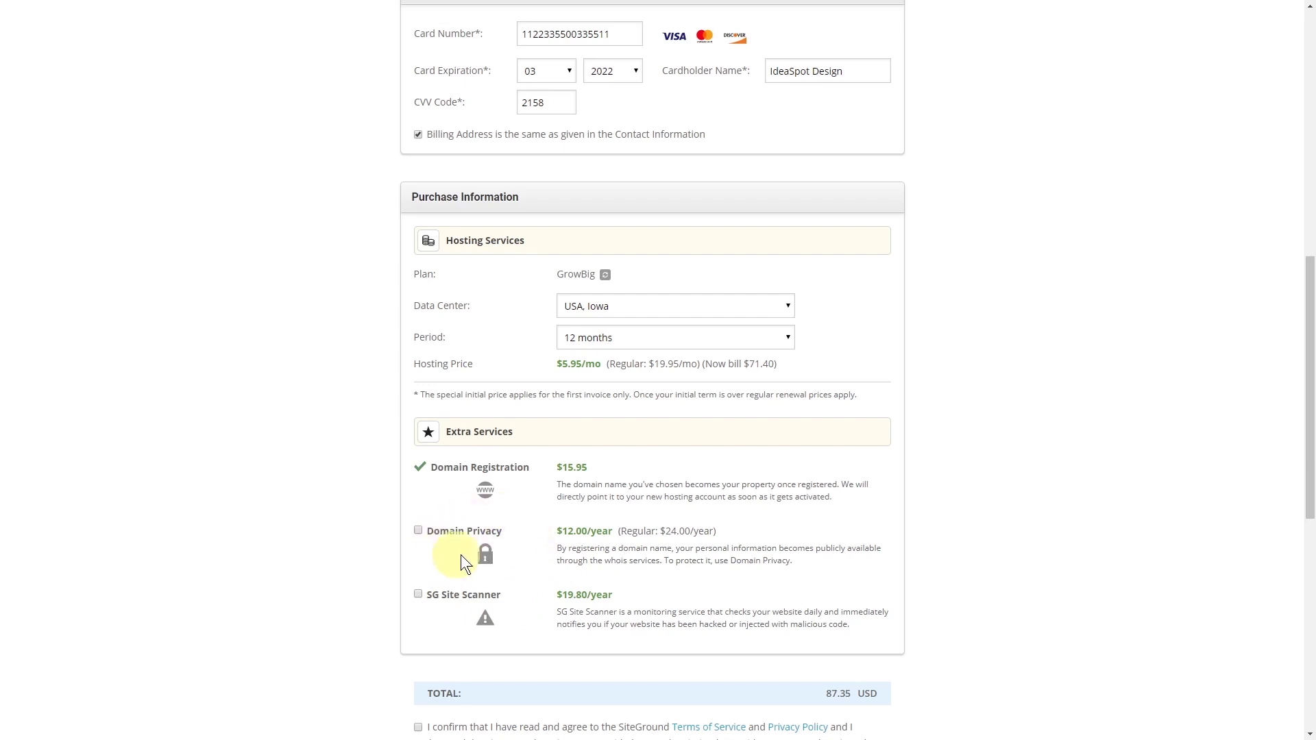
# Submit the GrowBig order payment to create the hosting account.
pyautogui.scroll(-1, 537, 475)
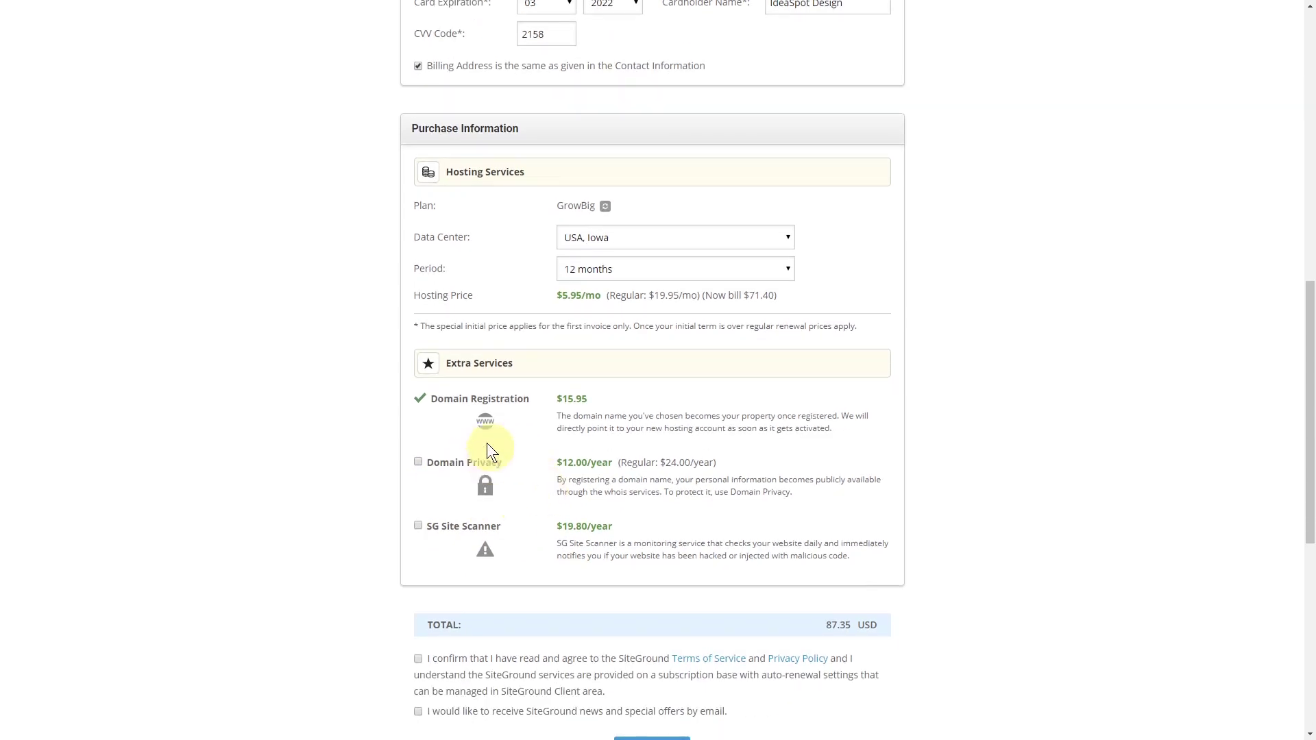
pyautogui.scroll(-4, 507, 458)
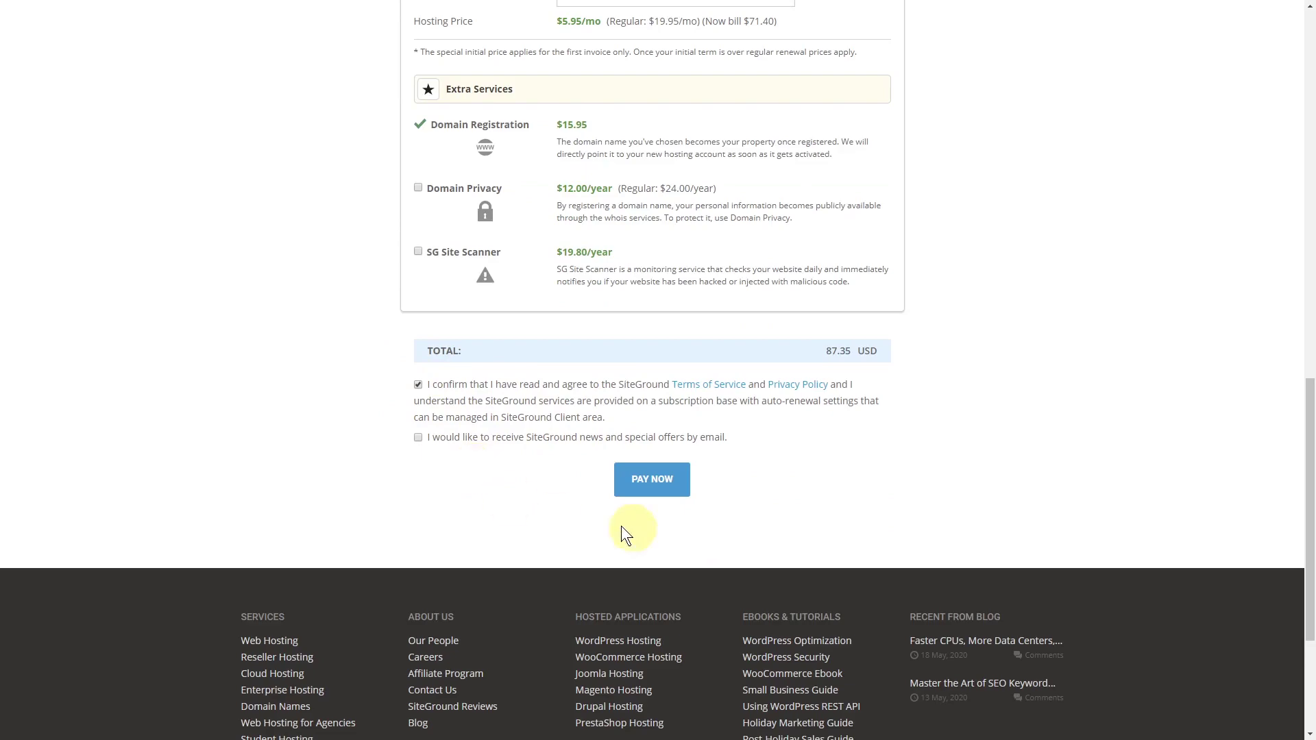
pyautogui.click(653, 486)
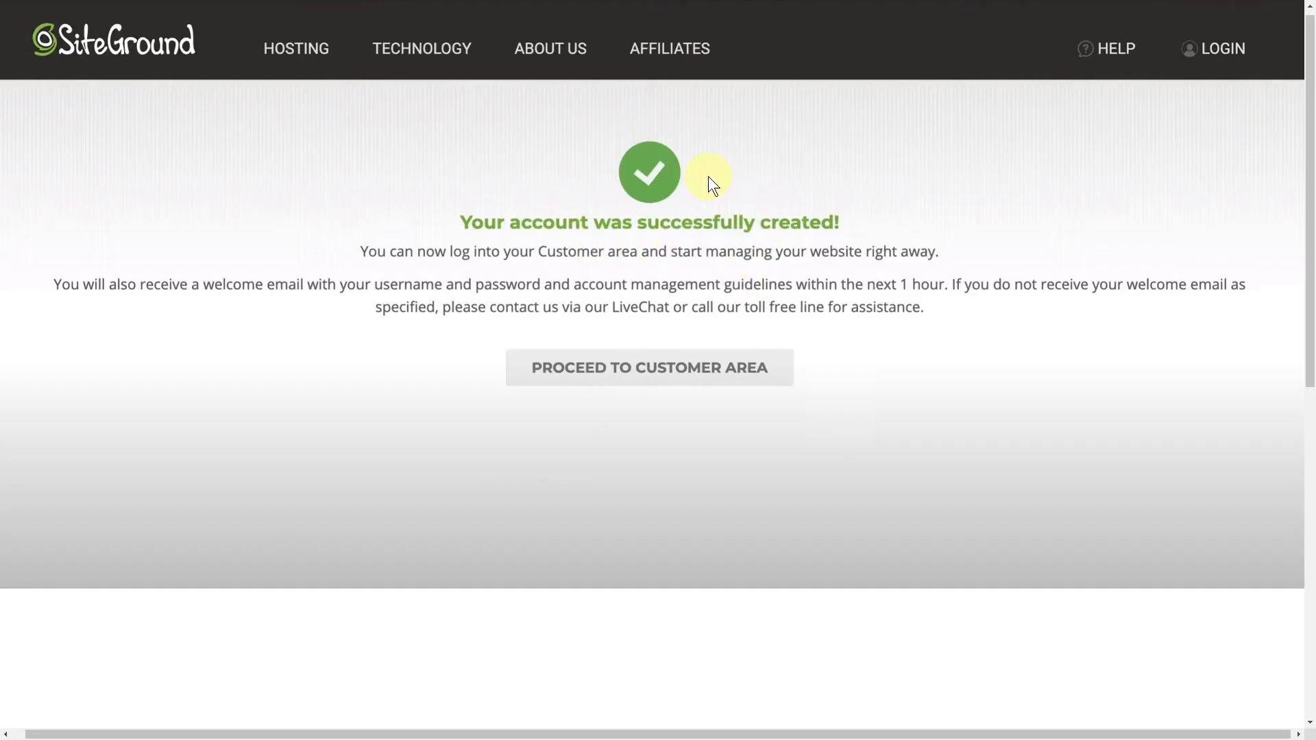
# Enter the customer area and begin setting up the ideademo.site website.
pyautogui.click(639, 368)
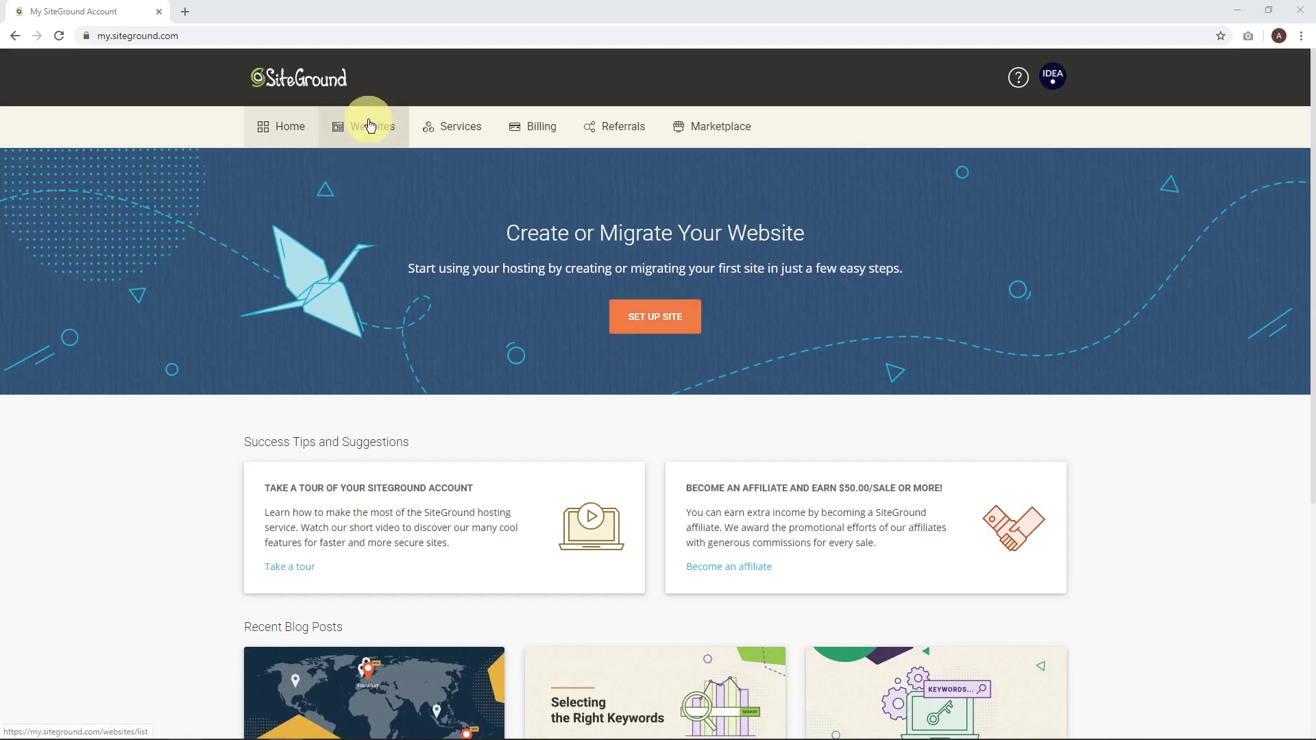
pyautogui.click(658, 322)
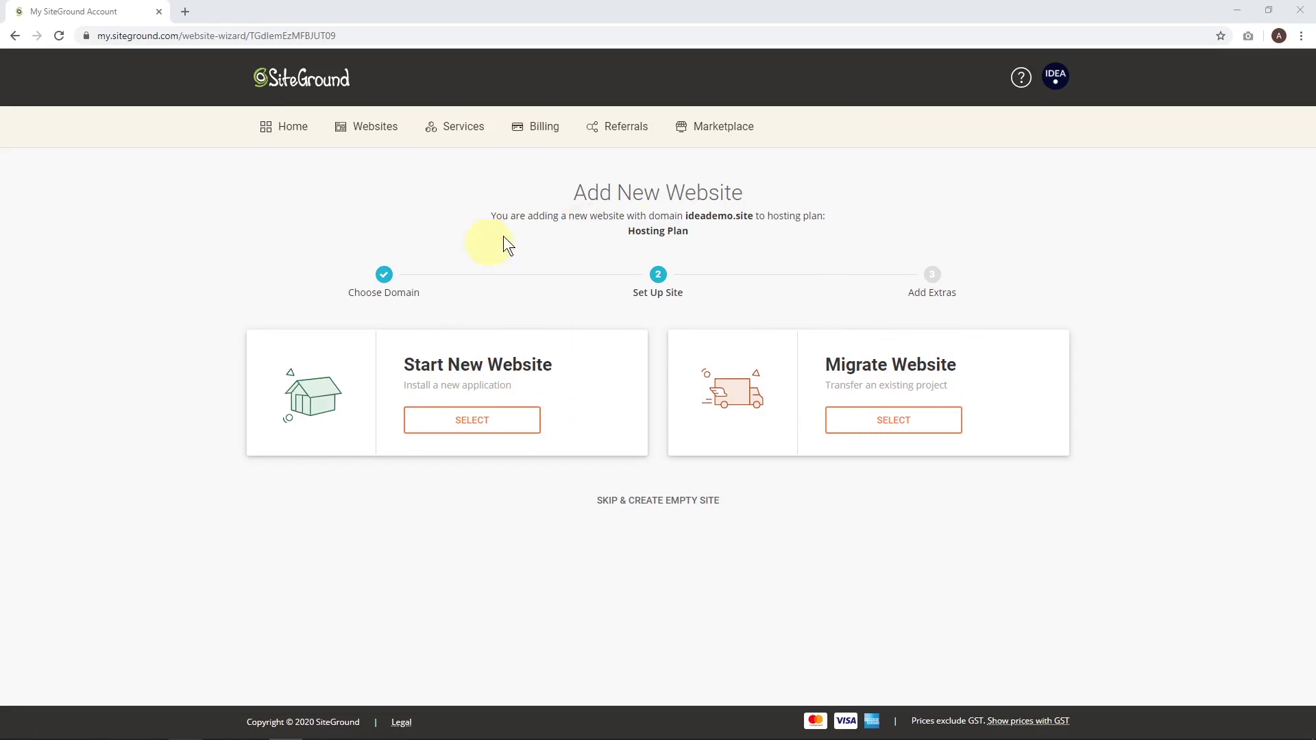
# Create a new WordPress site on ideademo.site with no extras, then open its Site Tools.
pyautogui.click(467, 423)
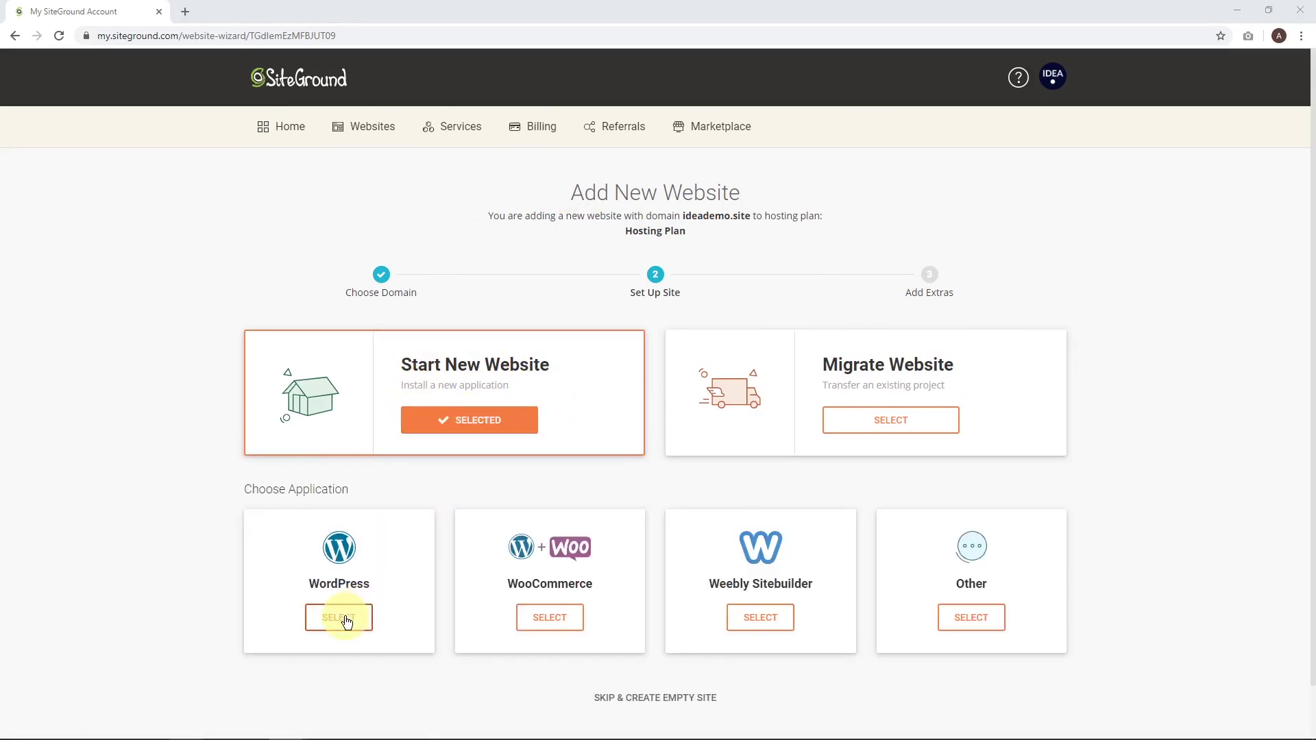
pyautogui.click(349, 616)
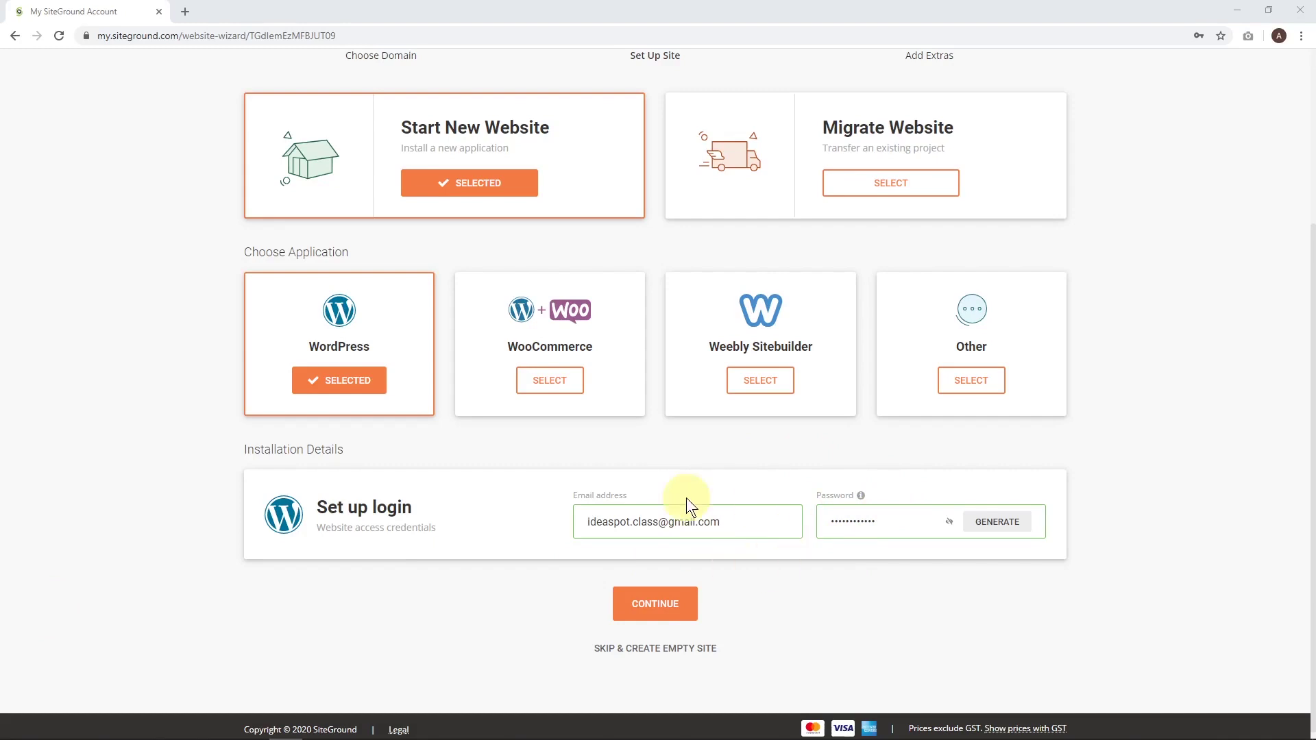
pyautogui.click(653, 610)
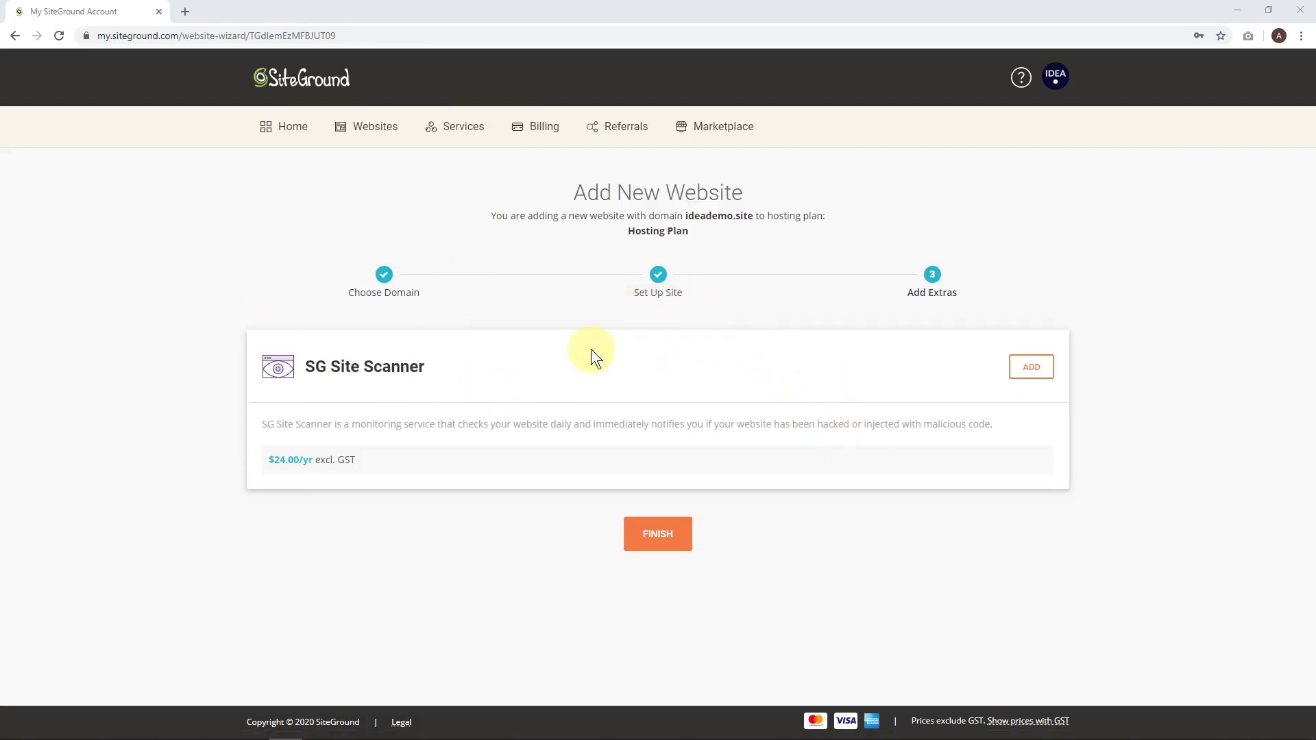
pyautogui.click(659, 540)
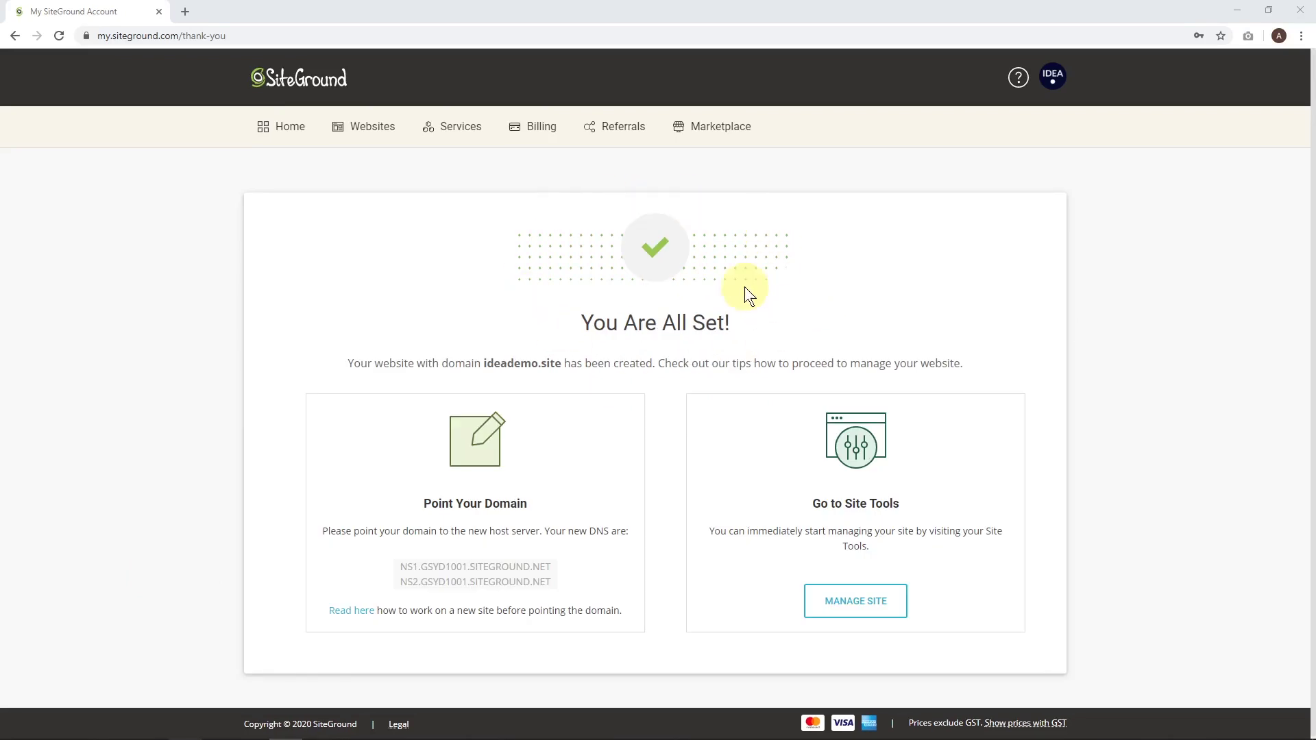
pyautogui.click(856, 615)
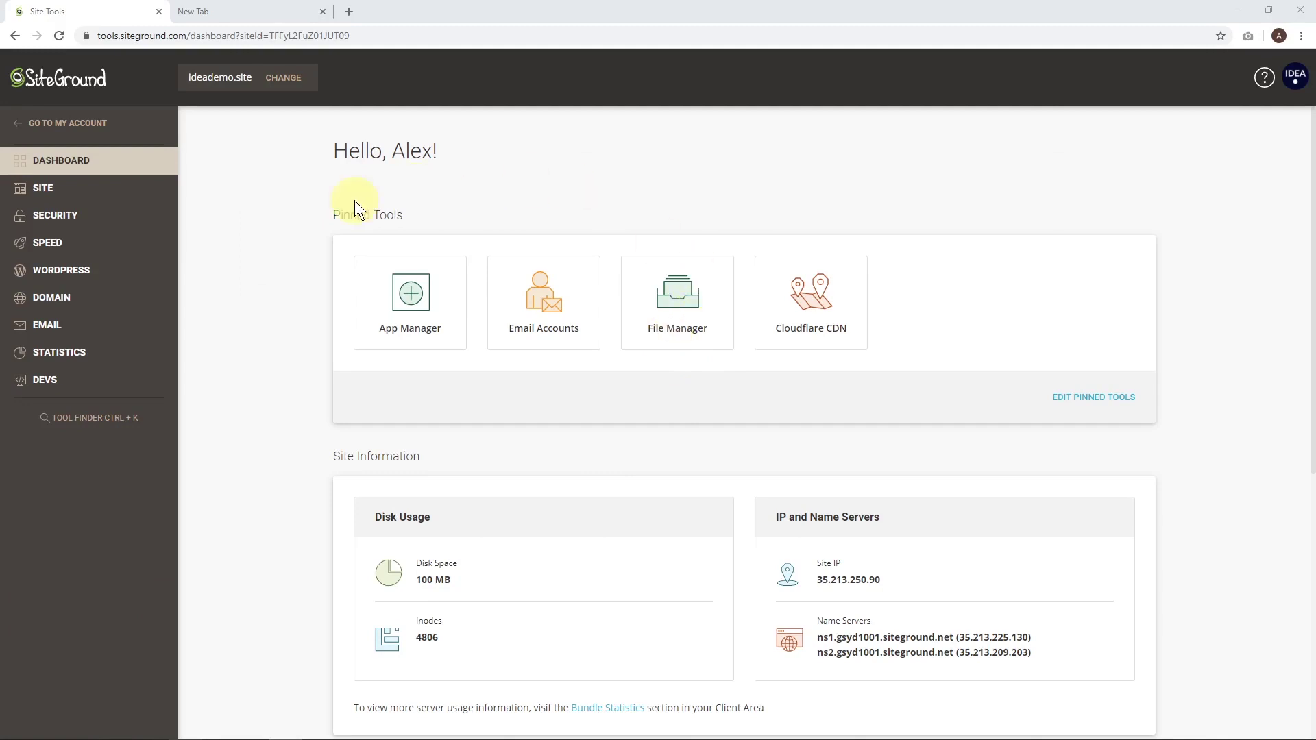
# Install a Let's Encrypt Wildcard SSL certificate for ideademo.site and switch on HTTPS Enforce.
pyautogui.click(91, 226)
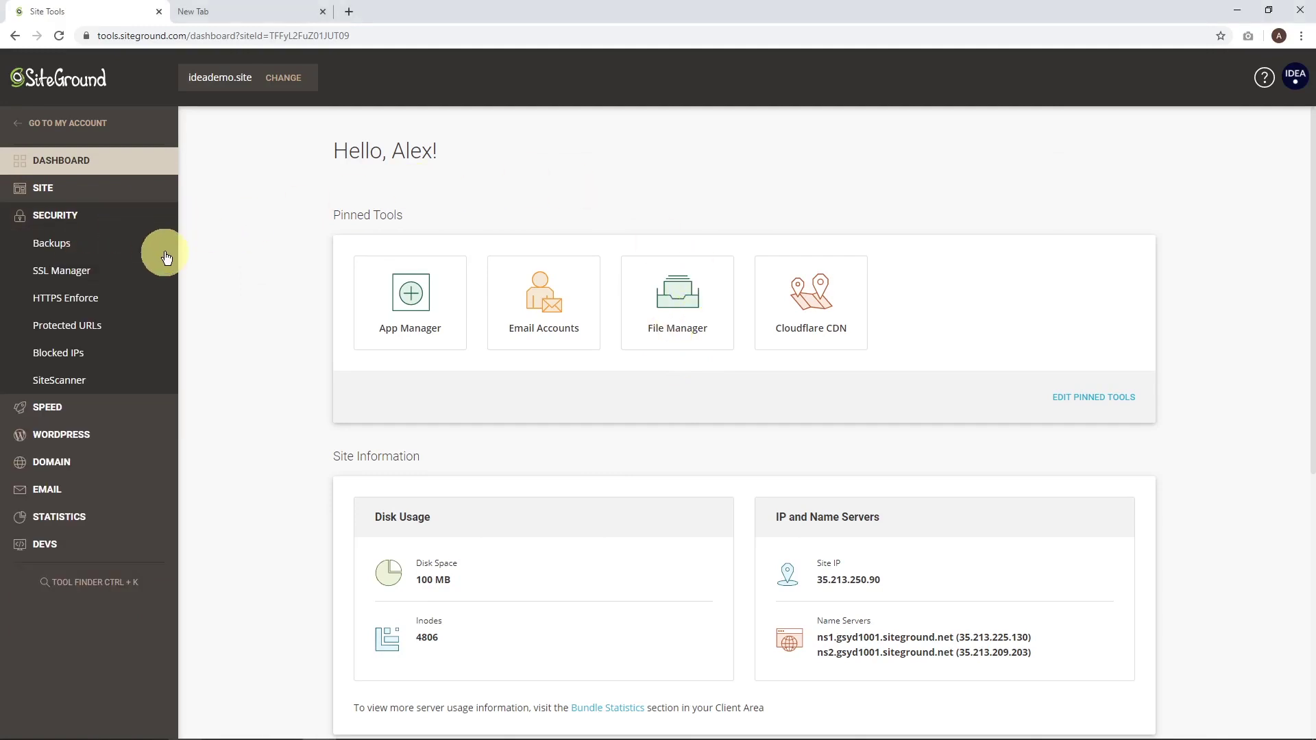
pyautogui.click(97, 276)
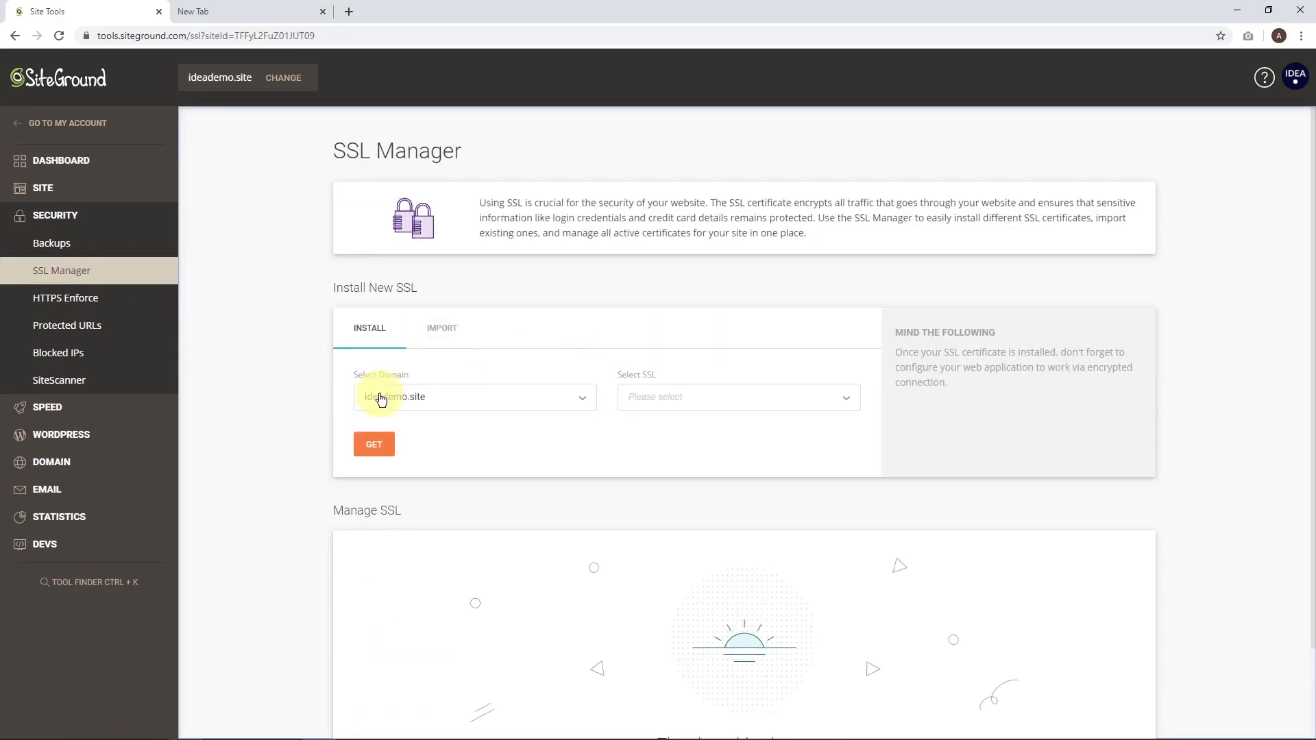
pyautogui.click(762, 405)
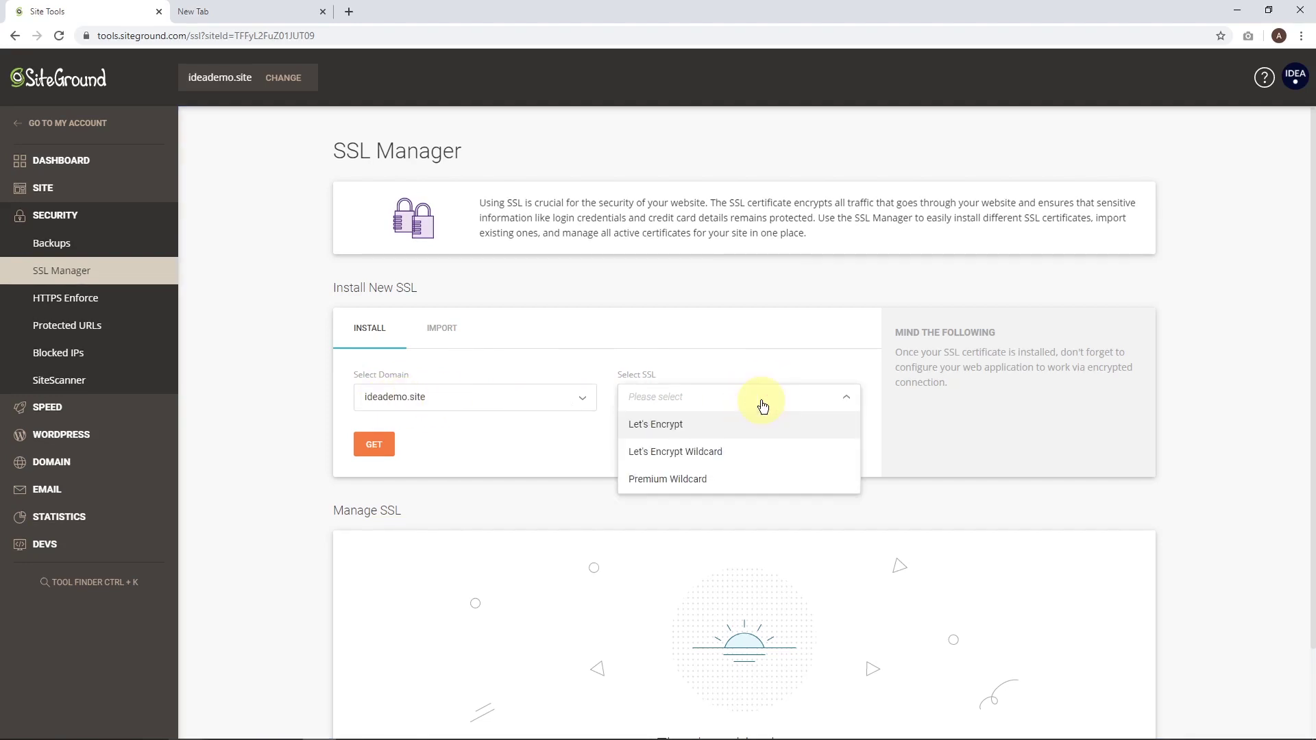
pyautogui.click(660, 459)
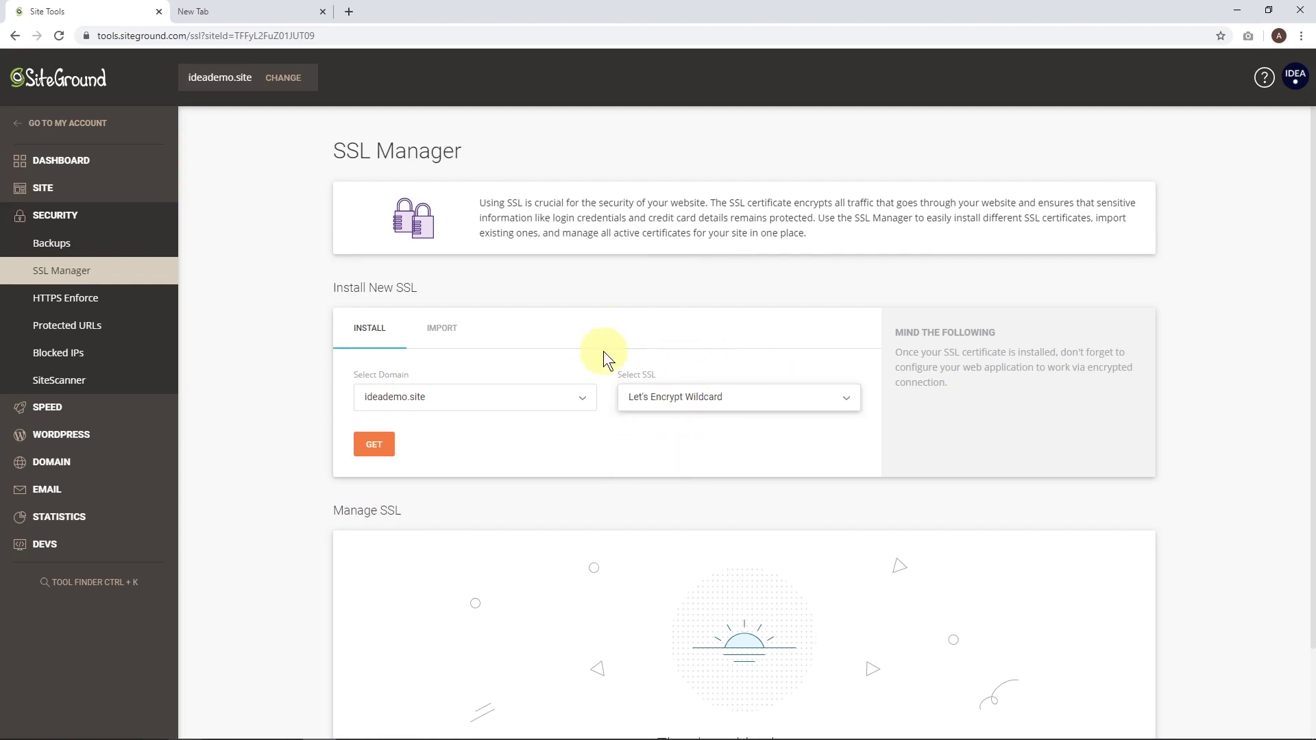
pyautogui.click(370, 446)
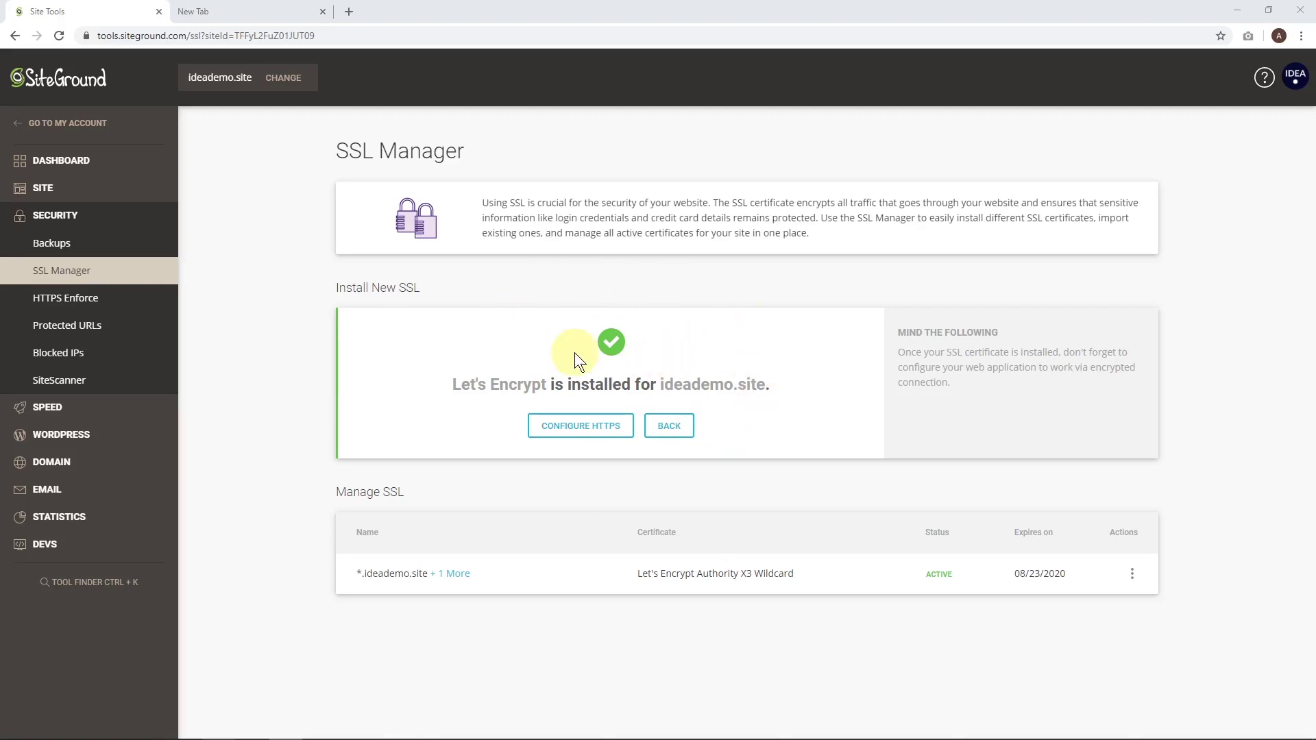
pyautogui.click(47, 305)
pyautogui.click(1064, 365)
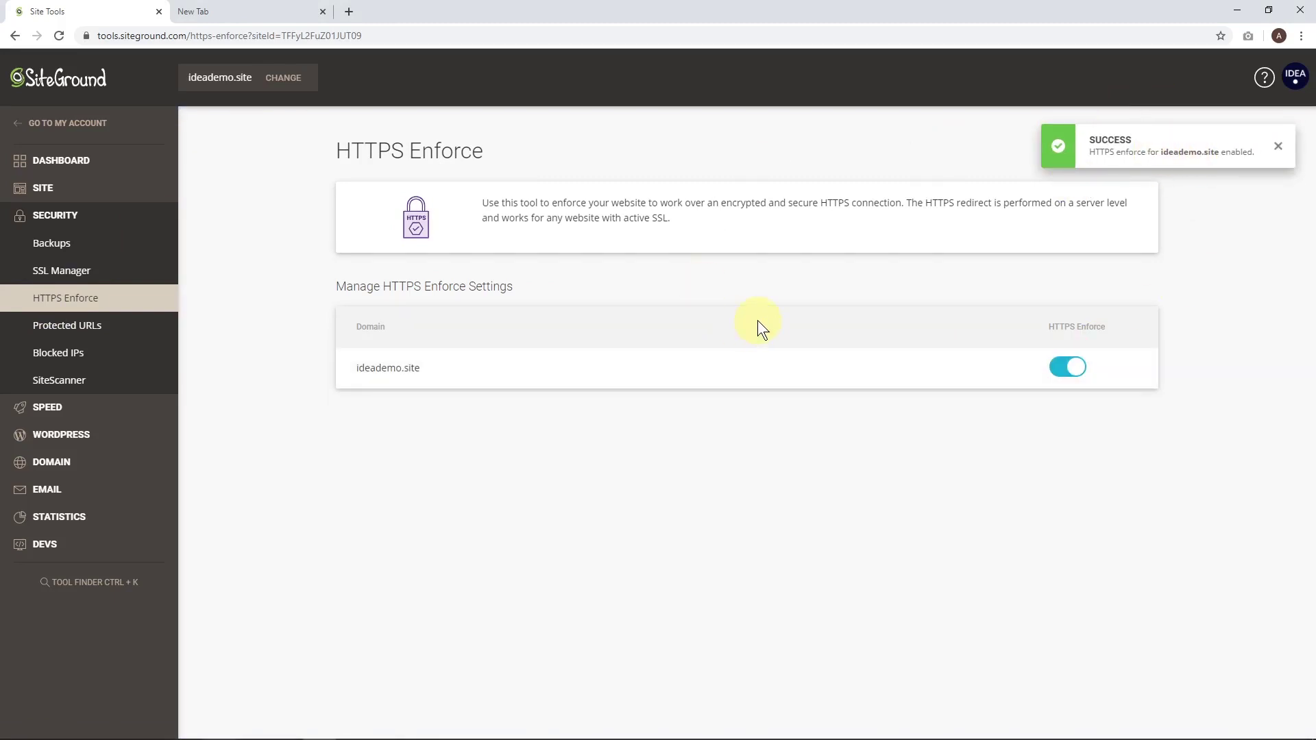
# Log in to the site's WordPress admin, skipping the starter wizard.
pyautogui.click(102, 433)
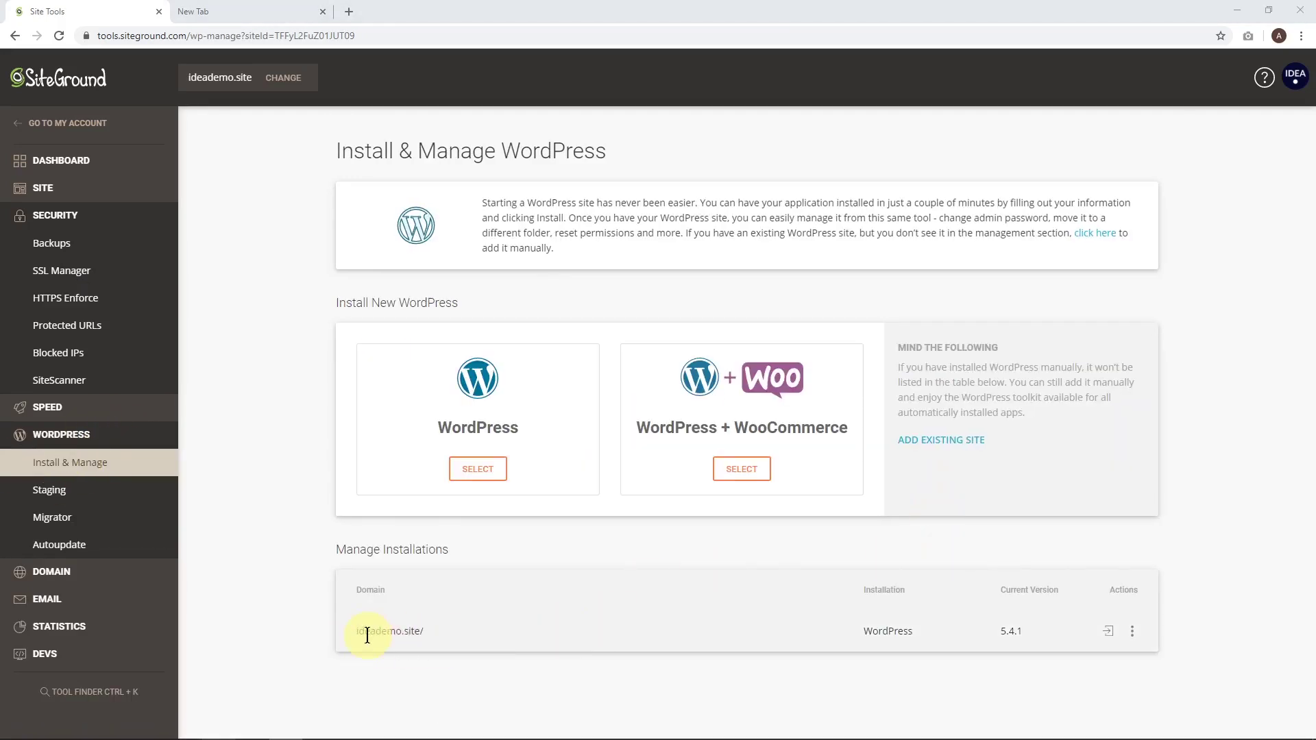
pyautogui.click(1105, 629)
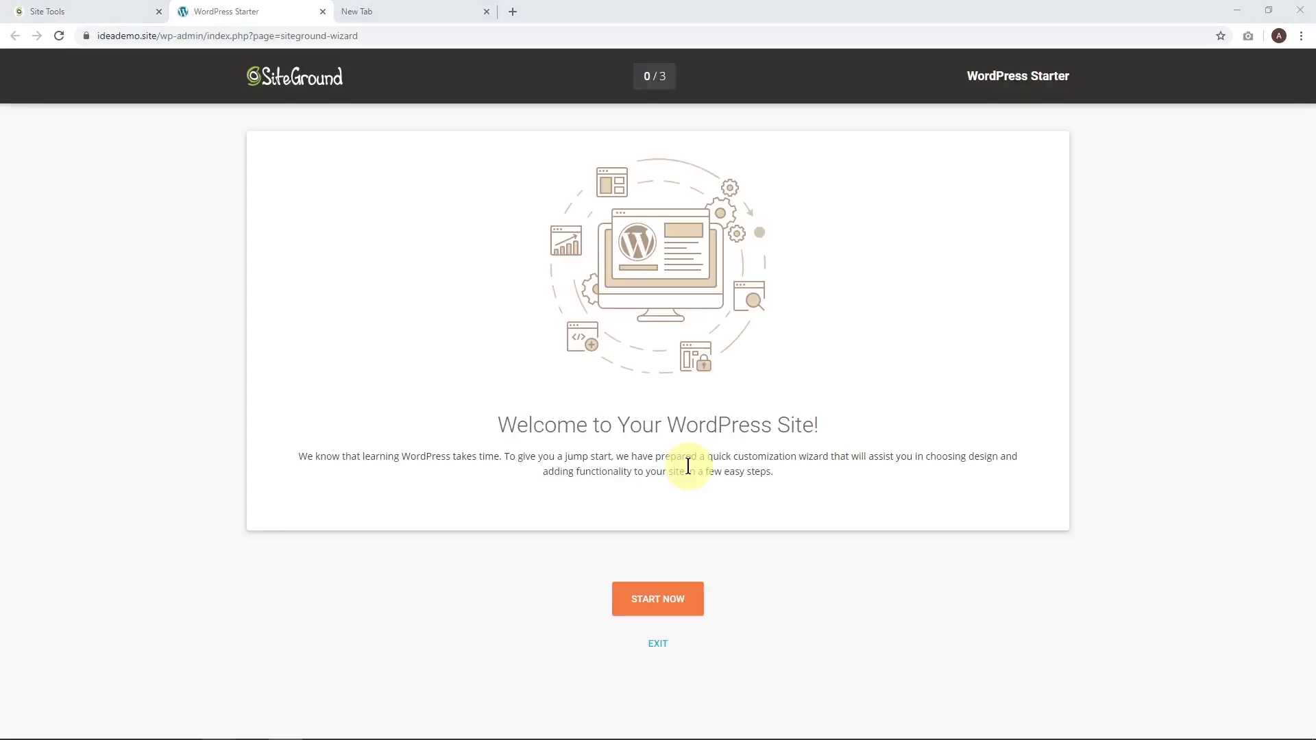
pyautogui.click(658, 643)
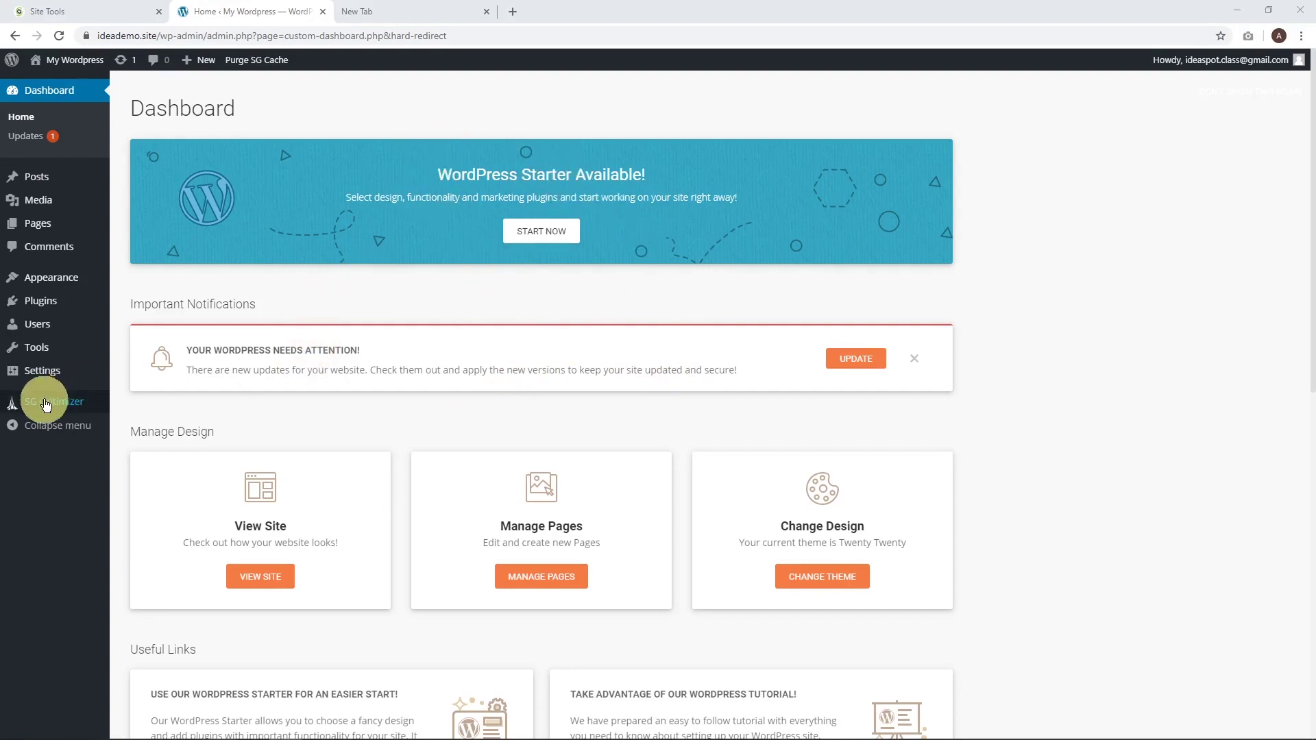
# Deactivate the WordPress Starter plugin in Installed Plugins.
pyautogui.moveTo(76, 302)
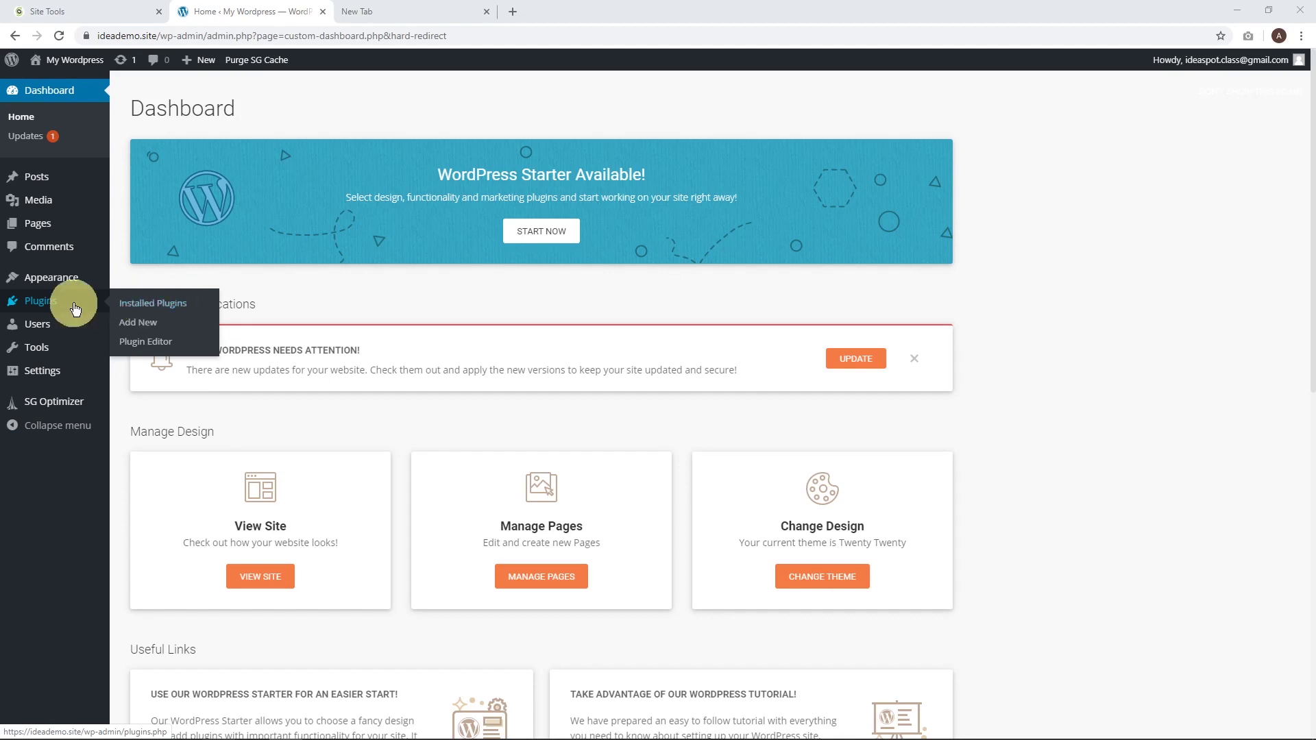
pyautogui.click(159, 305)
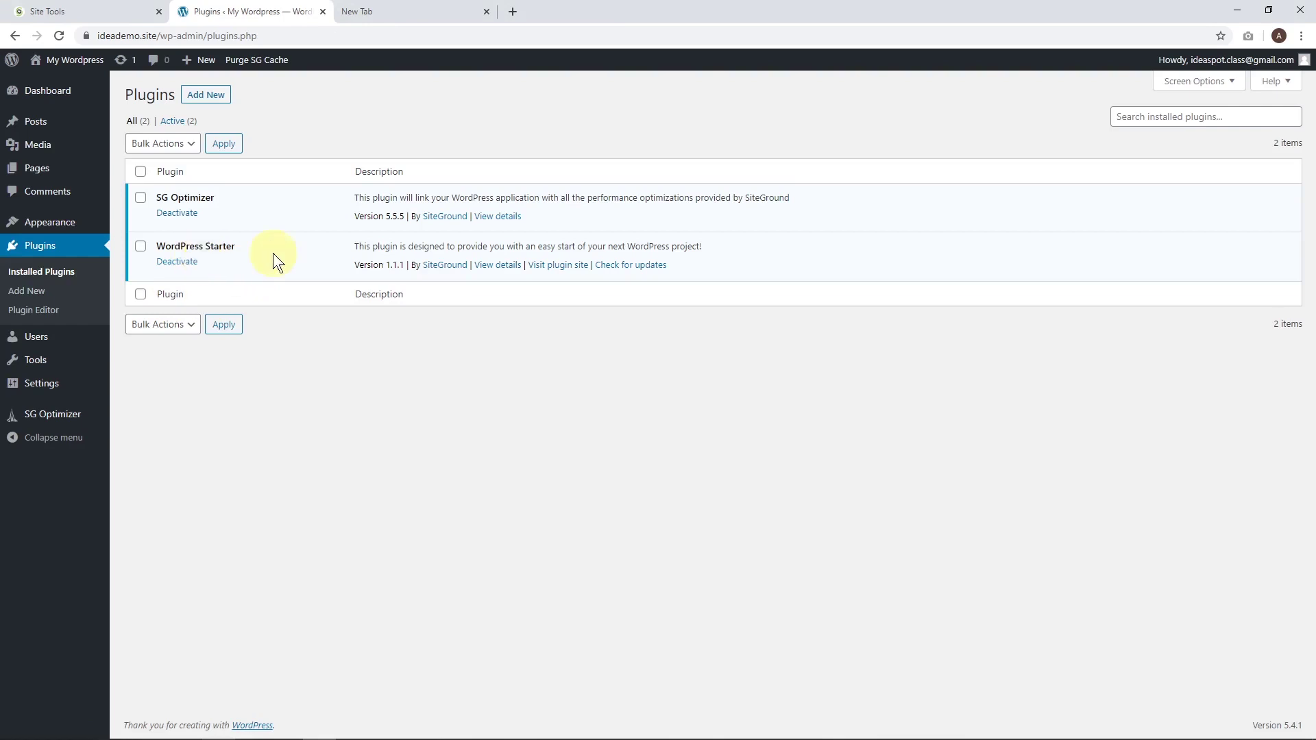
pyautogui.click(179, 264)
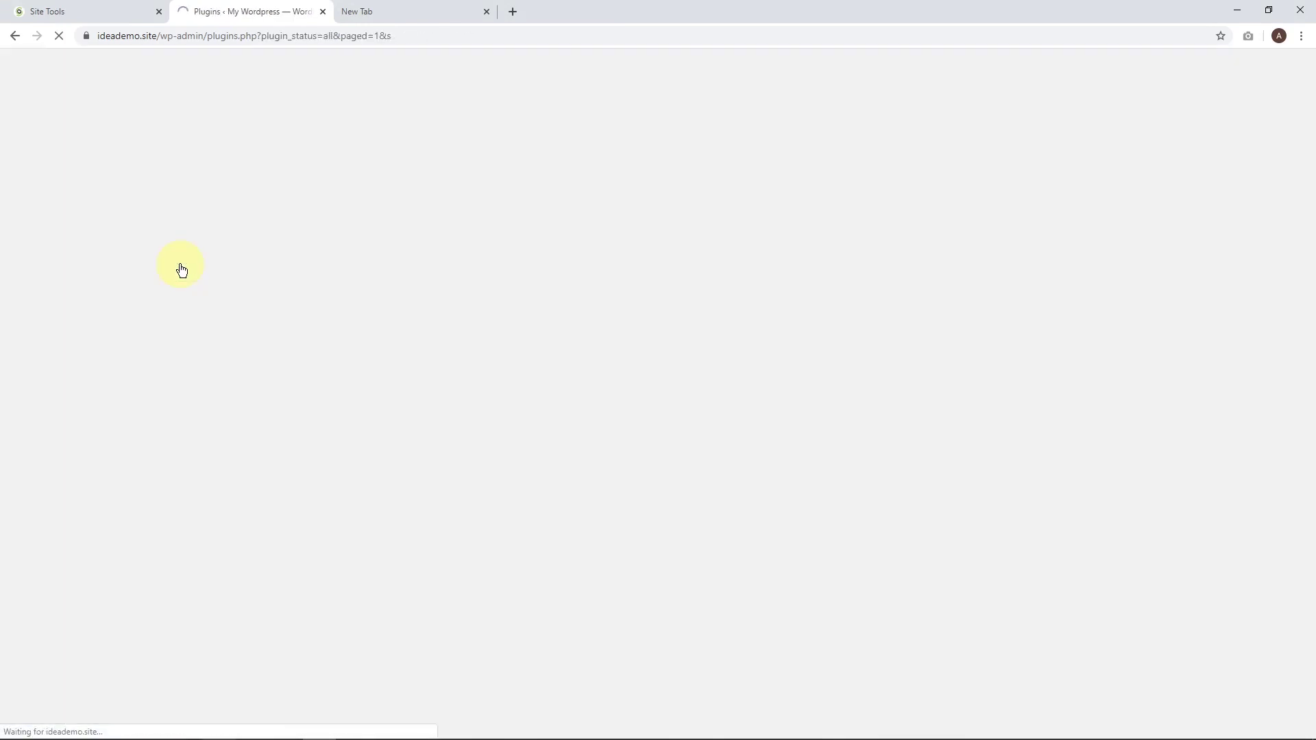
pyautogui.moveTo(65, 378)
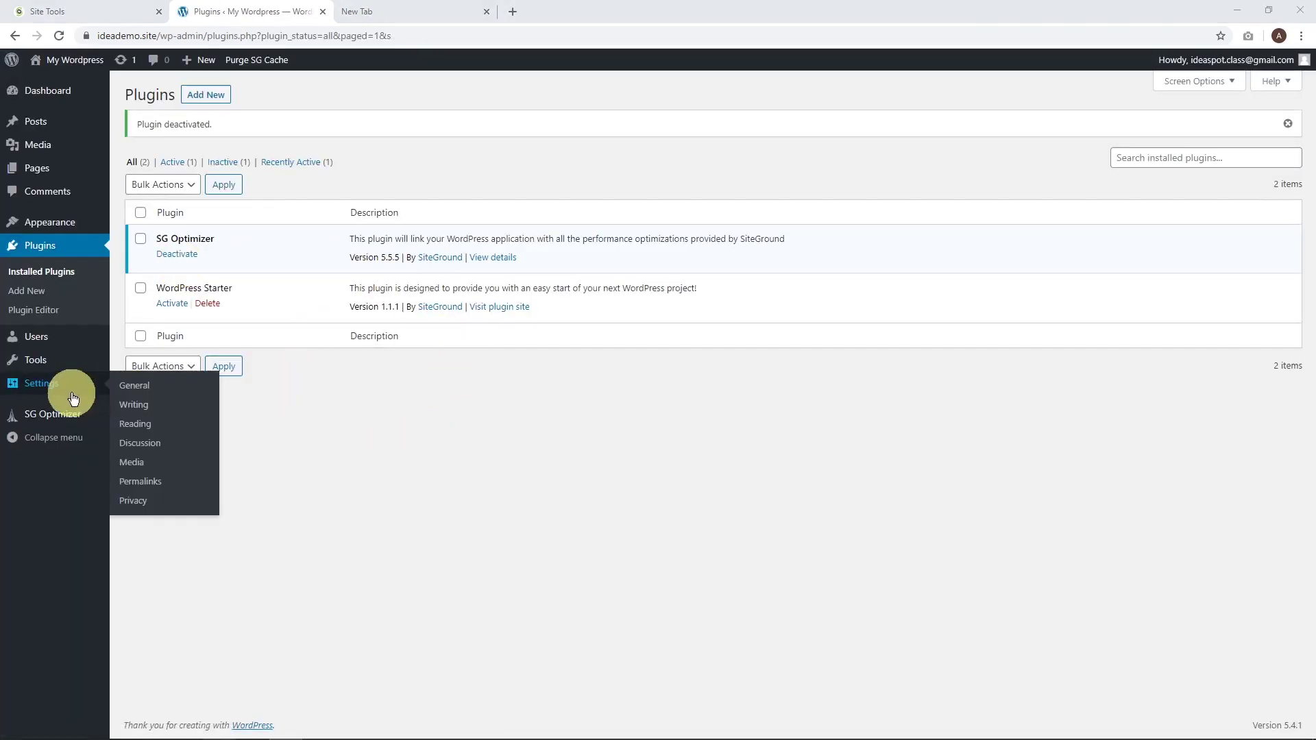
pyautogui.click(141, 388)
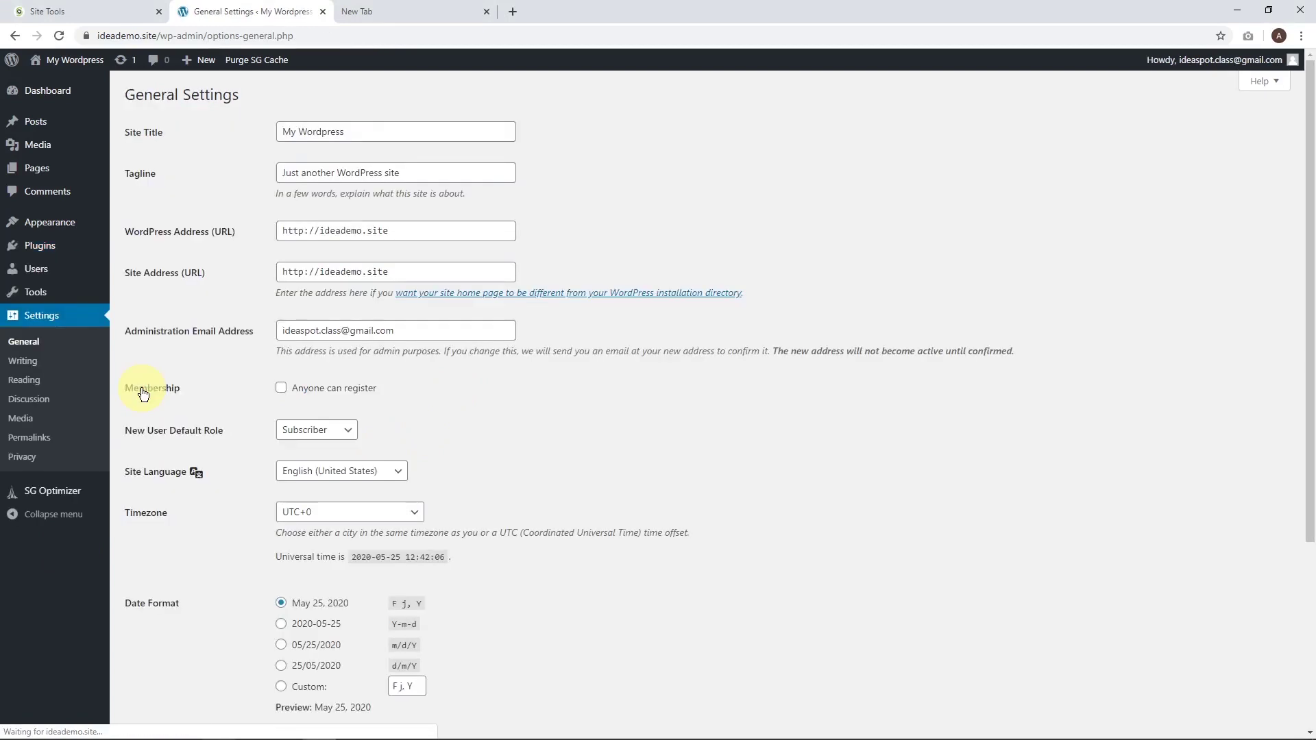
pyautogui.click(302, 232)
pyautogui.write('s')
pyautogui.click(305, 273)
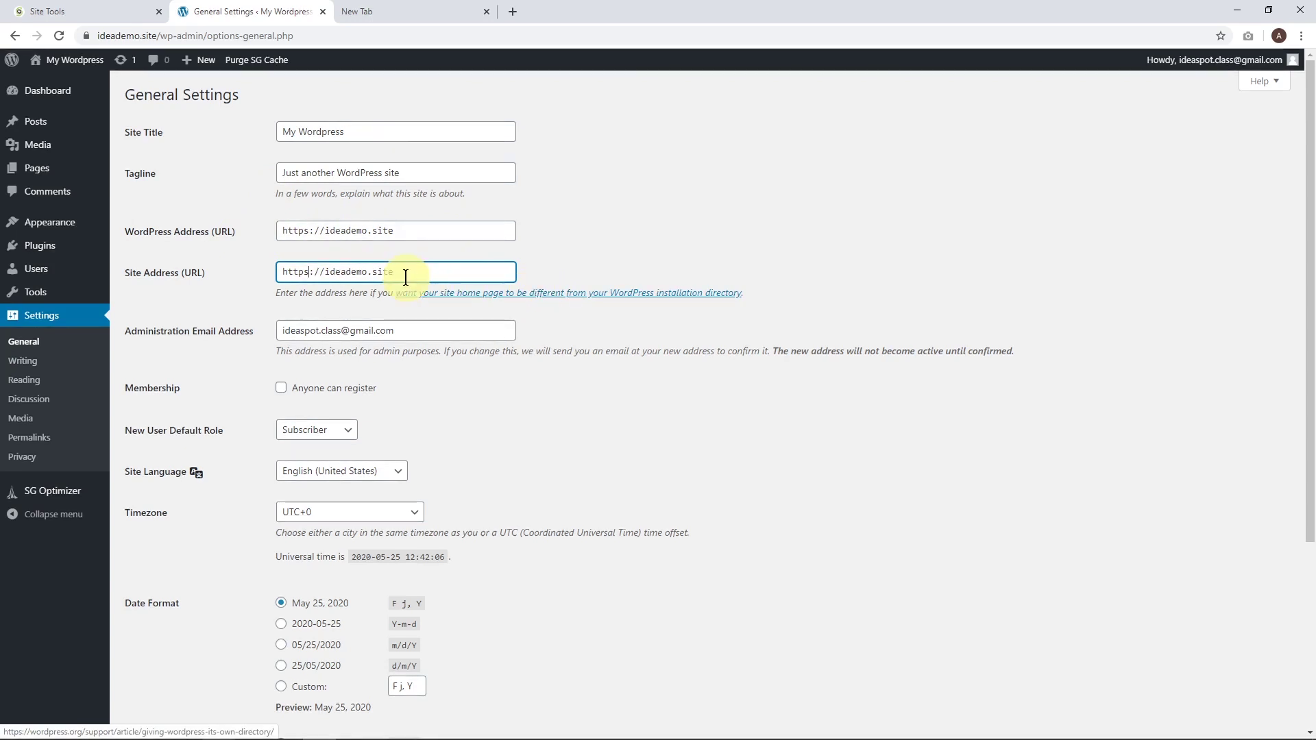
# Save the general settings and log back in to the dashboard.
pyautogui.scroll(-4, 289, 252)
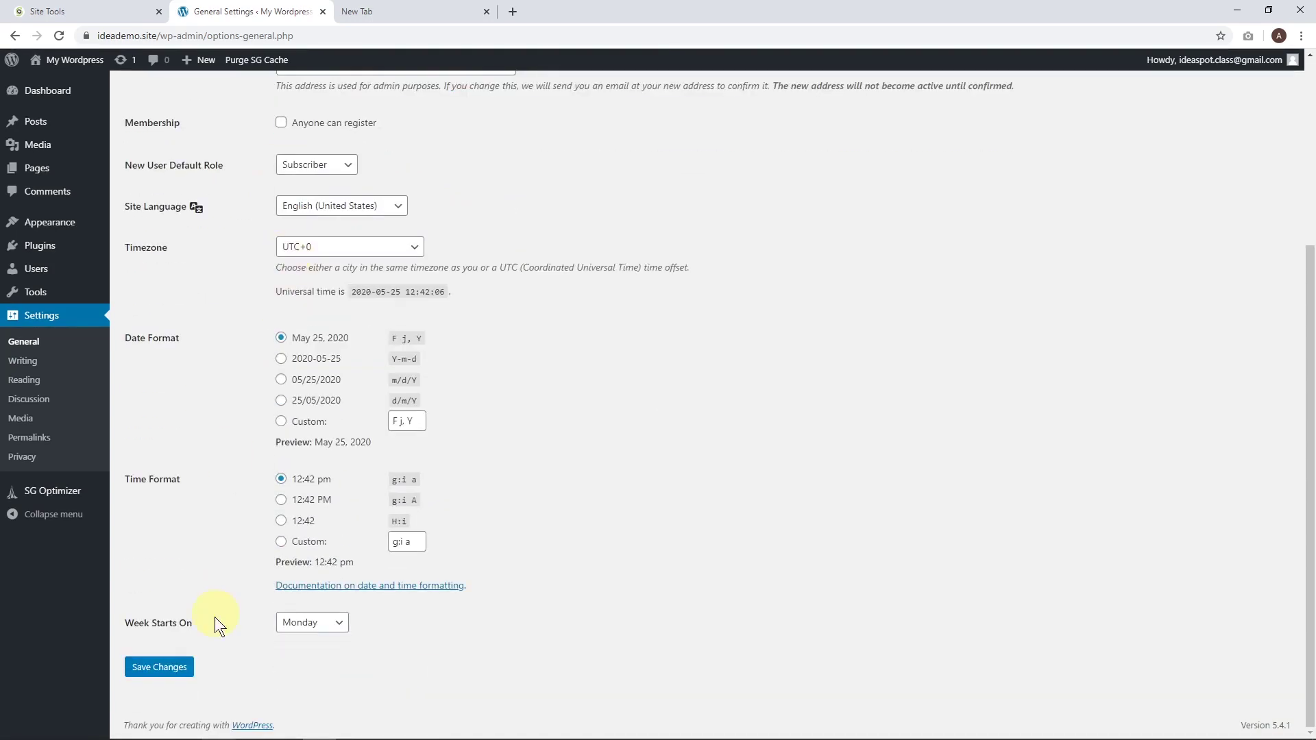
pyautogui.click(175, 672)
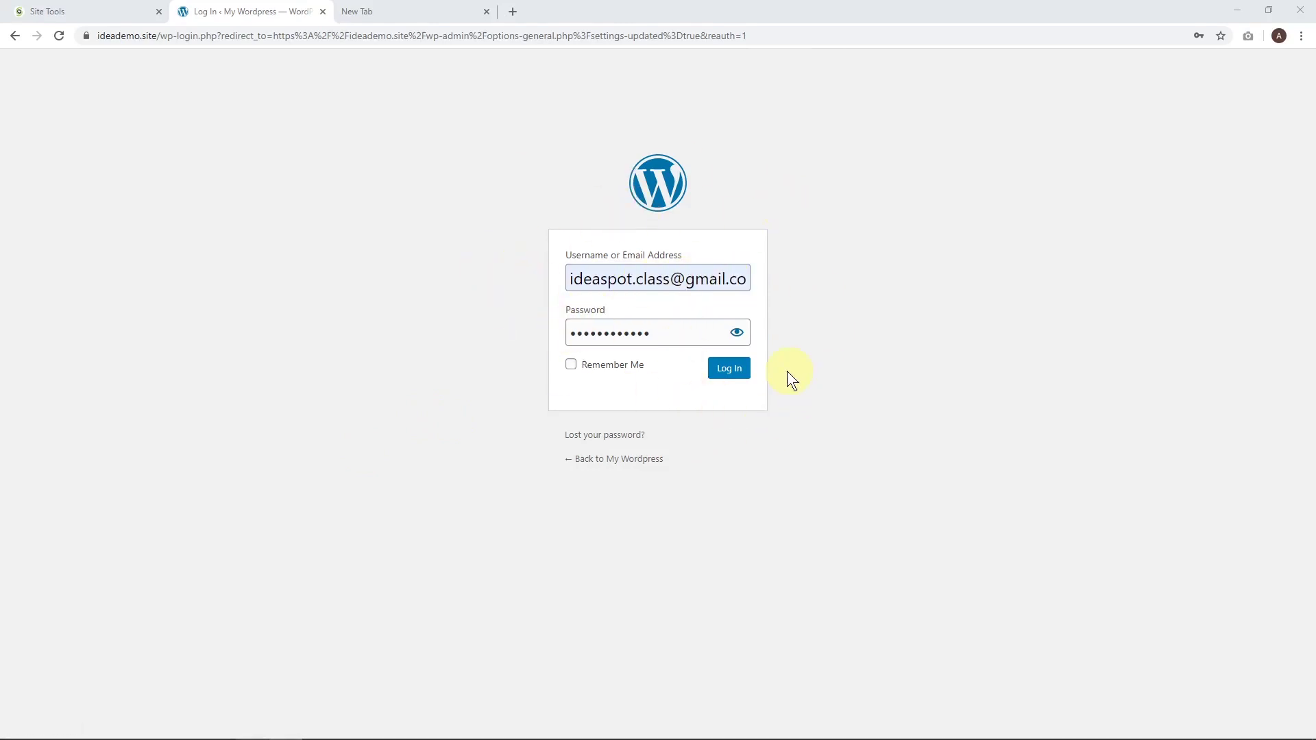
pyautogui.click(736, 375)
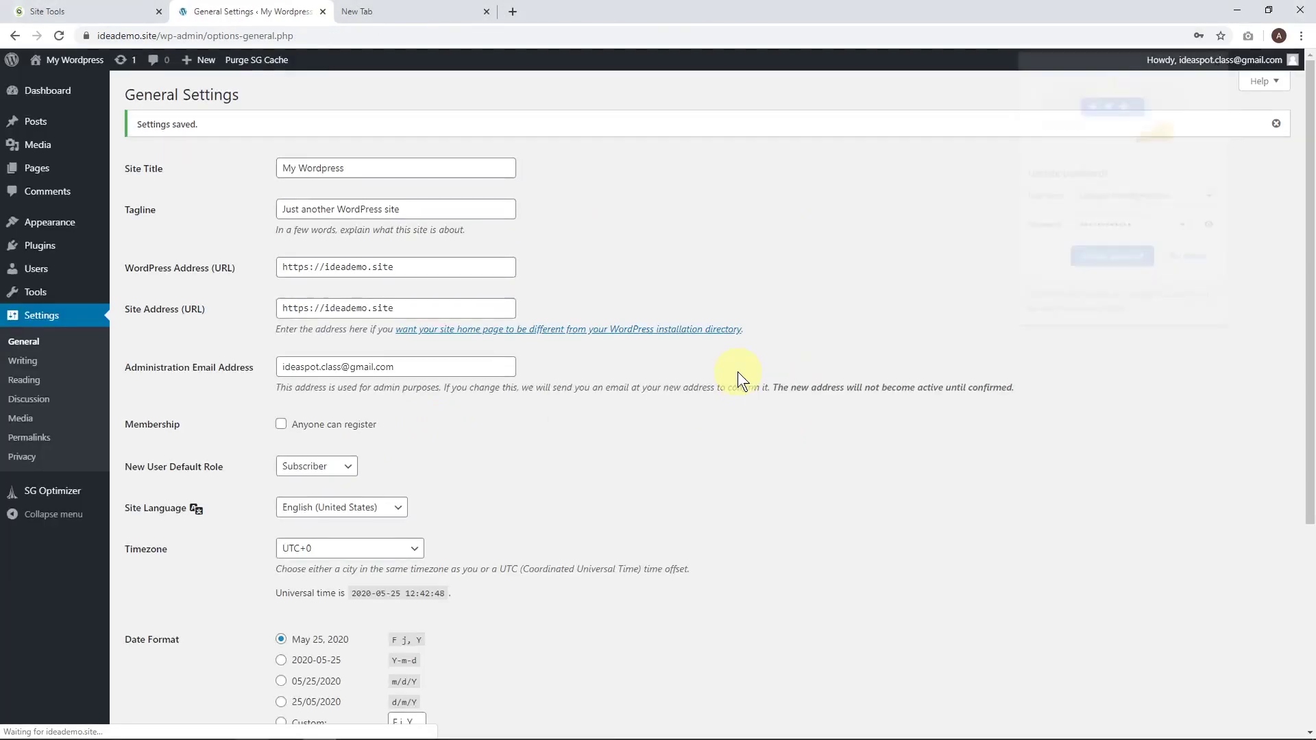
pyautogui.click(1093, 260)
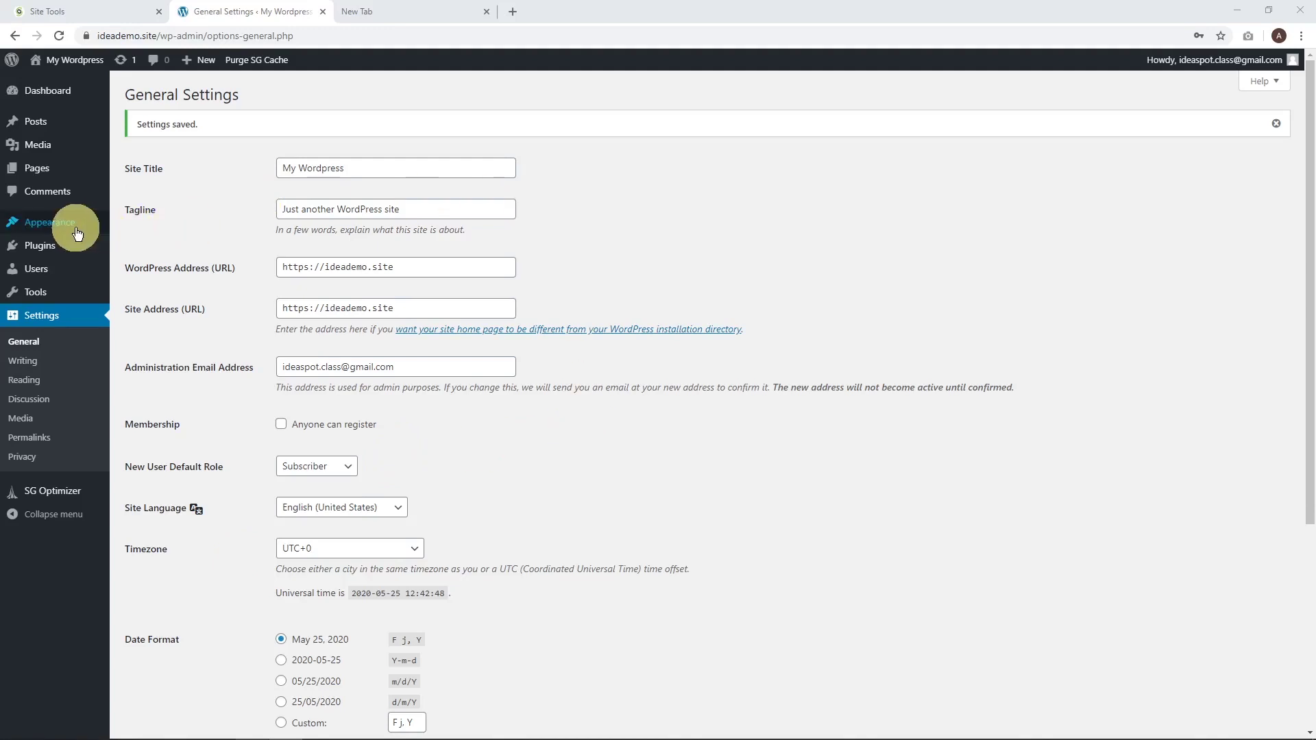
# Install and activate the Astra theme, then choose Elementor for its starter templates.
pyautogui.moveTo(76, 234)
pyautogui.click(129, 226)
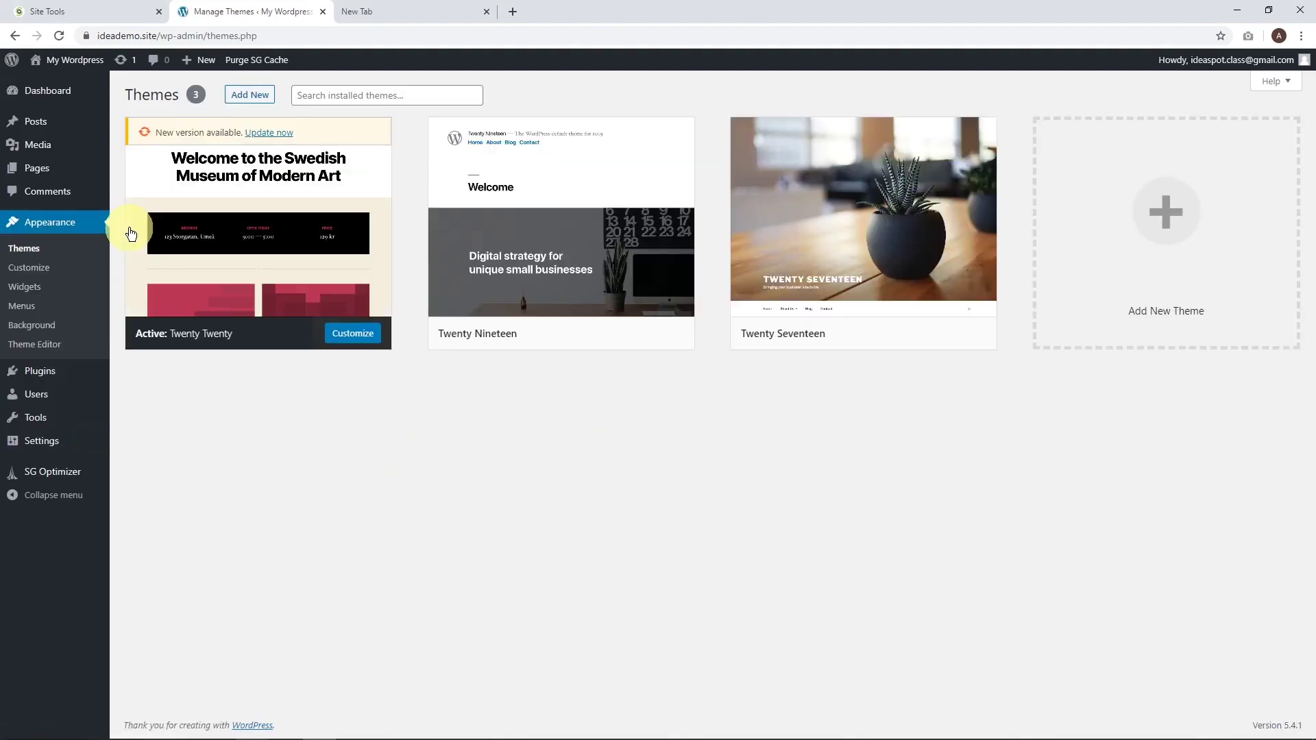
pyautogui.click(249, 94)
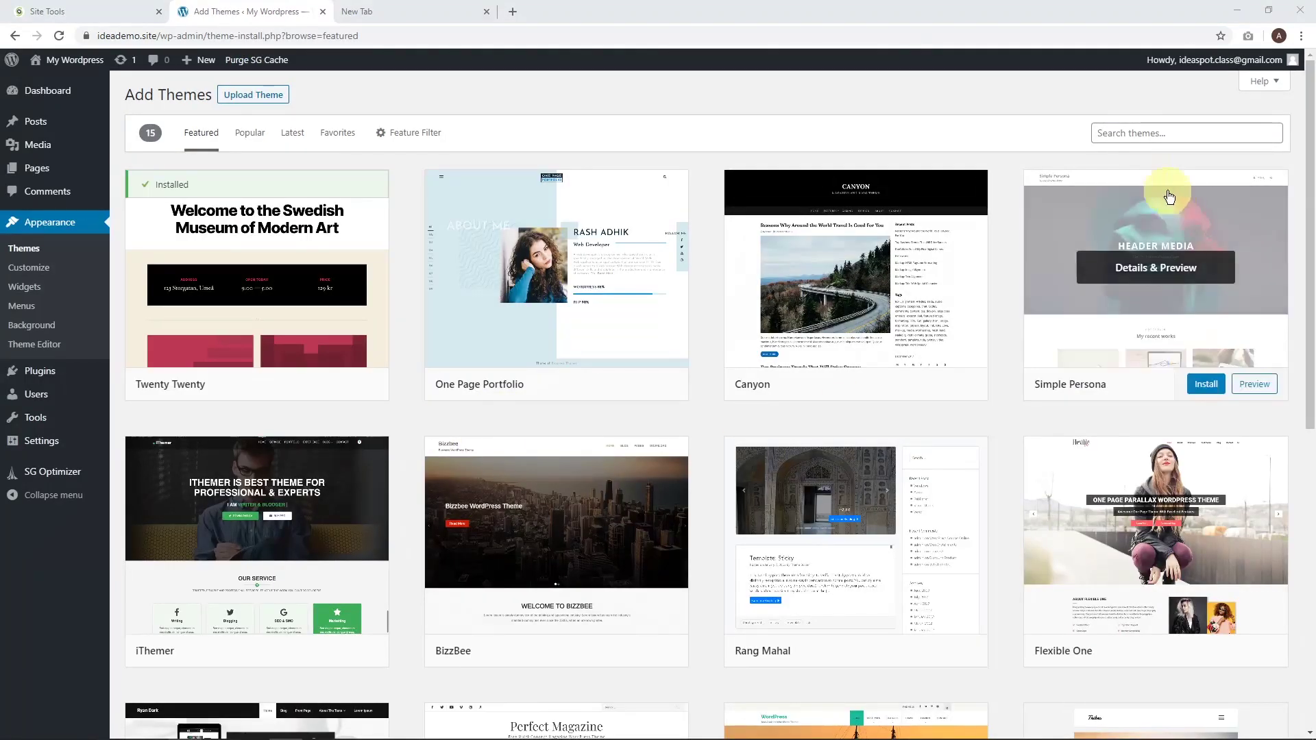
pyautogui.click(1127, 130)
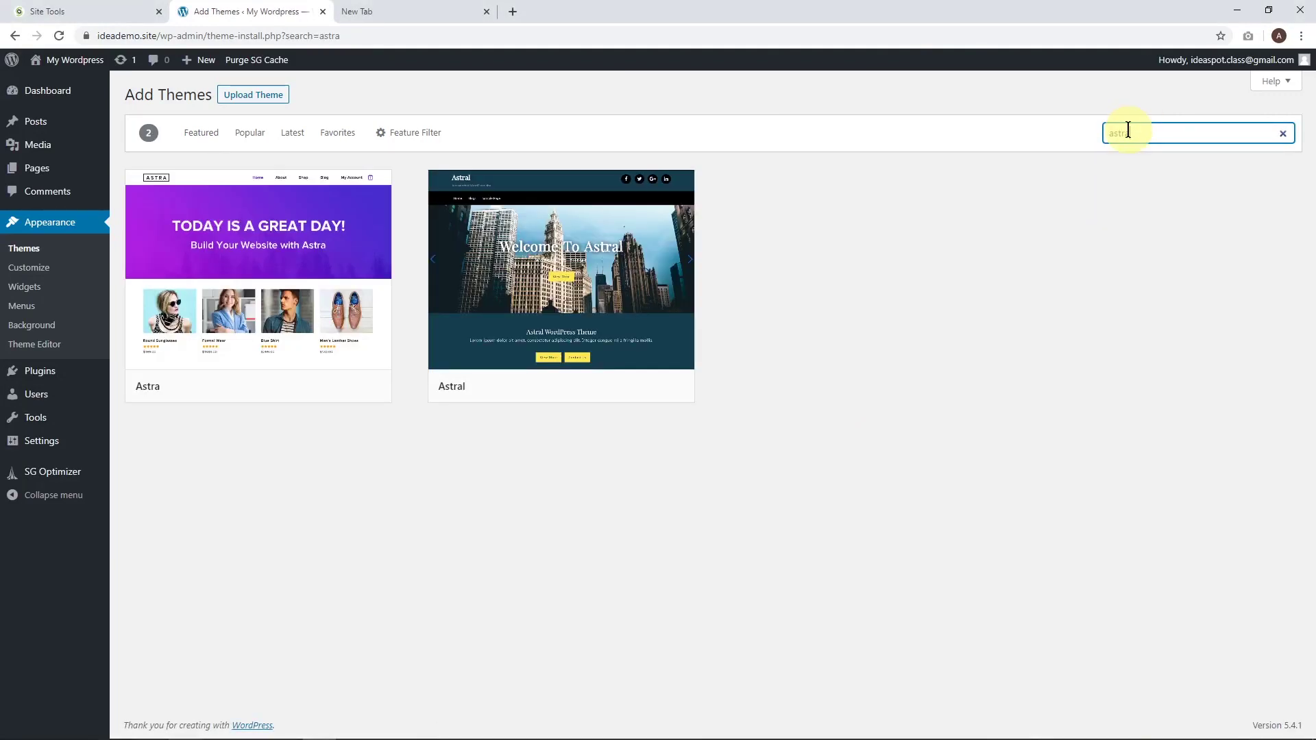
pyautogui.click(308, 394)
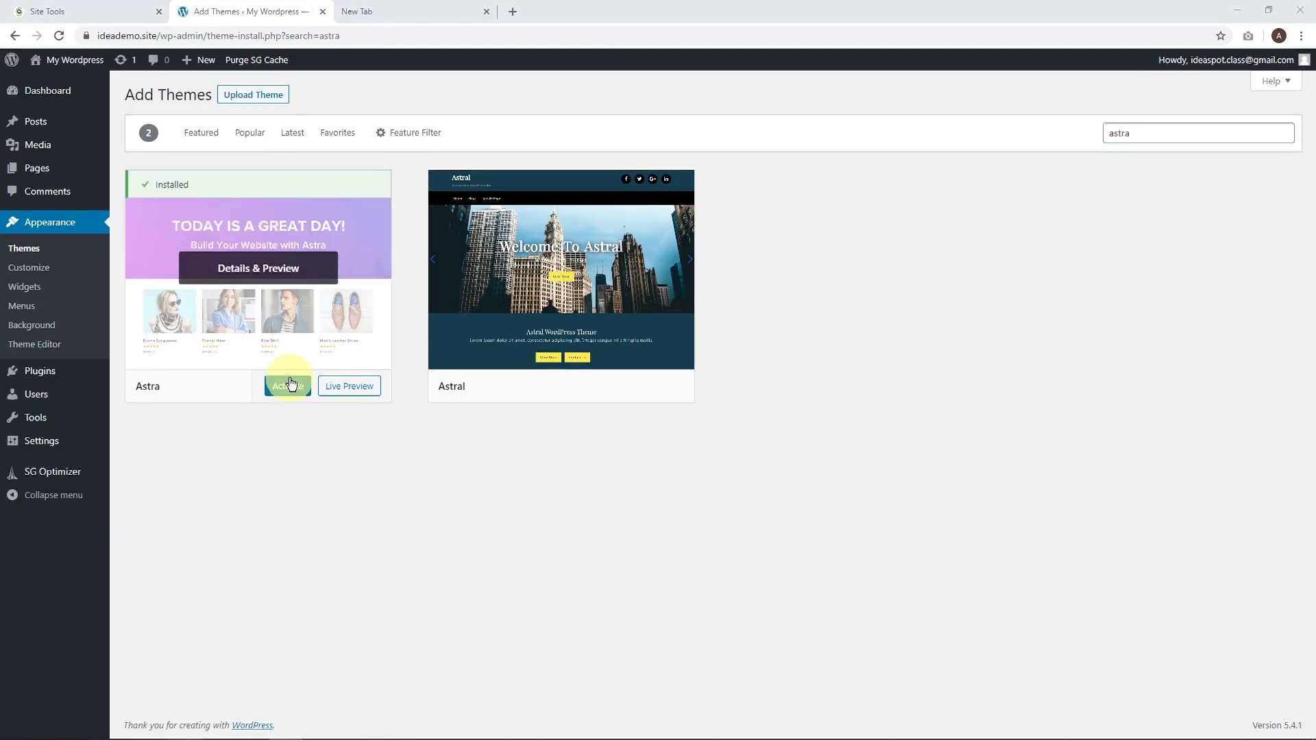
pyautogui.click(290, 387)
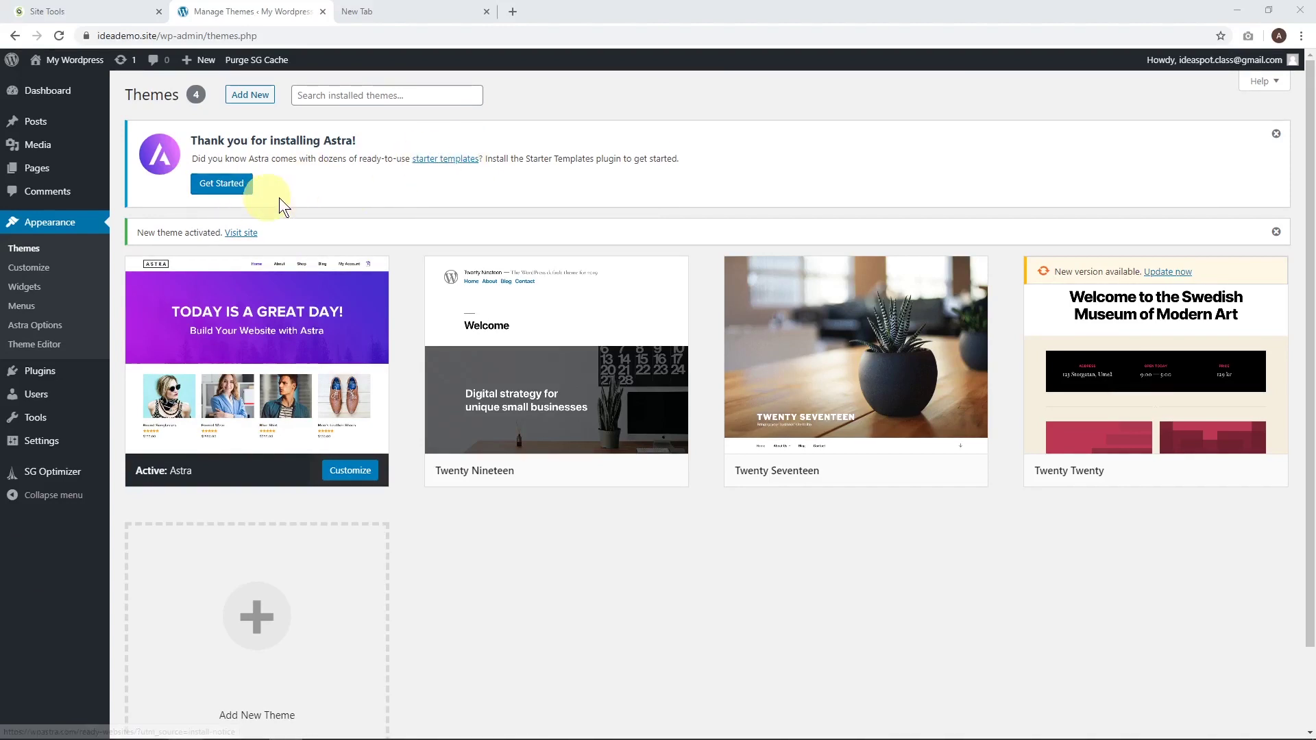
pyautogui.click(216, 187)
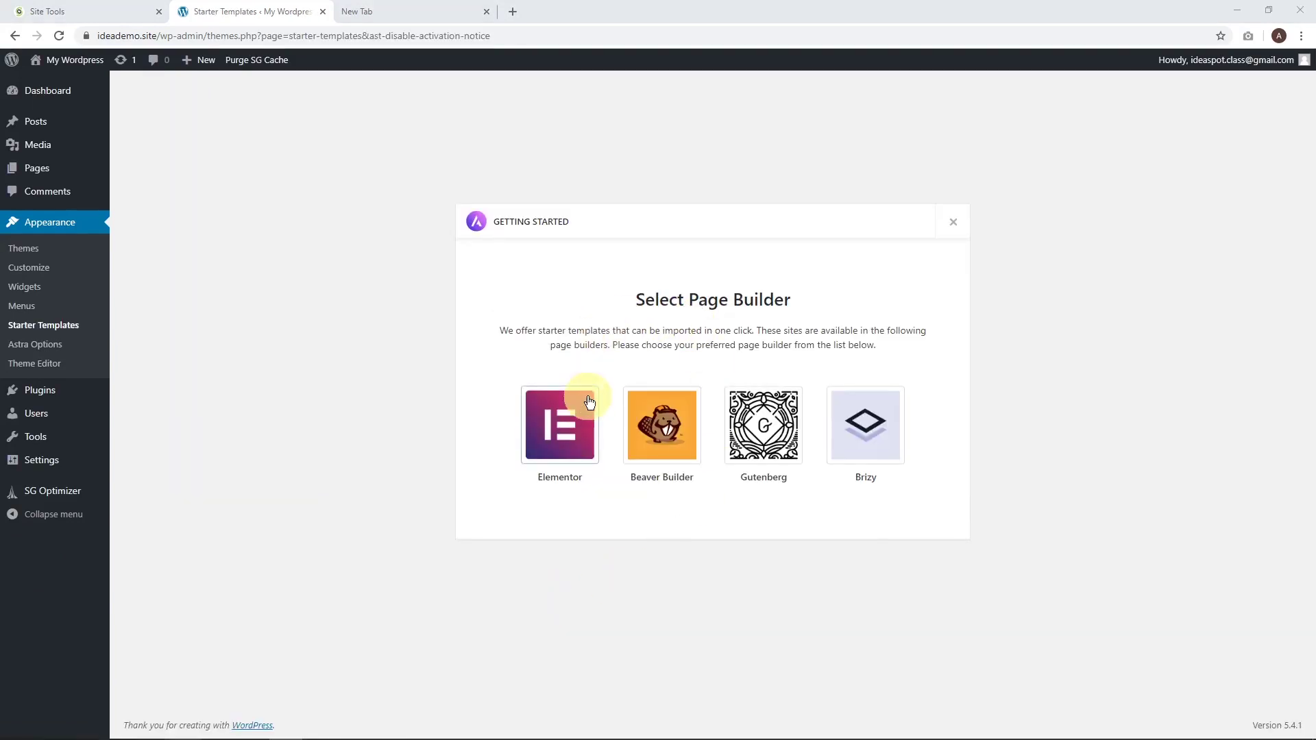
pyautogui.click(555, 438)
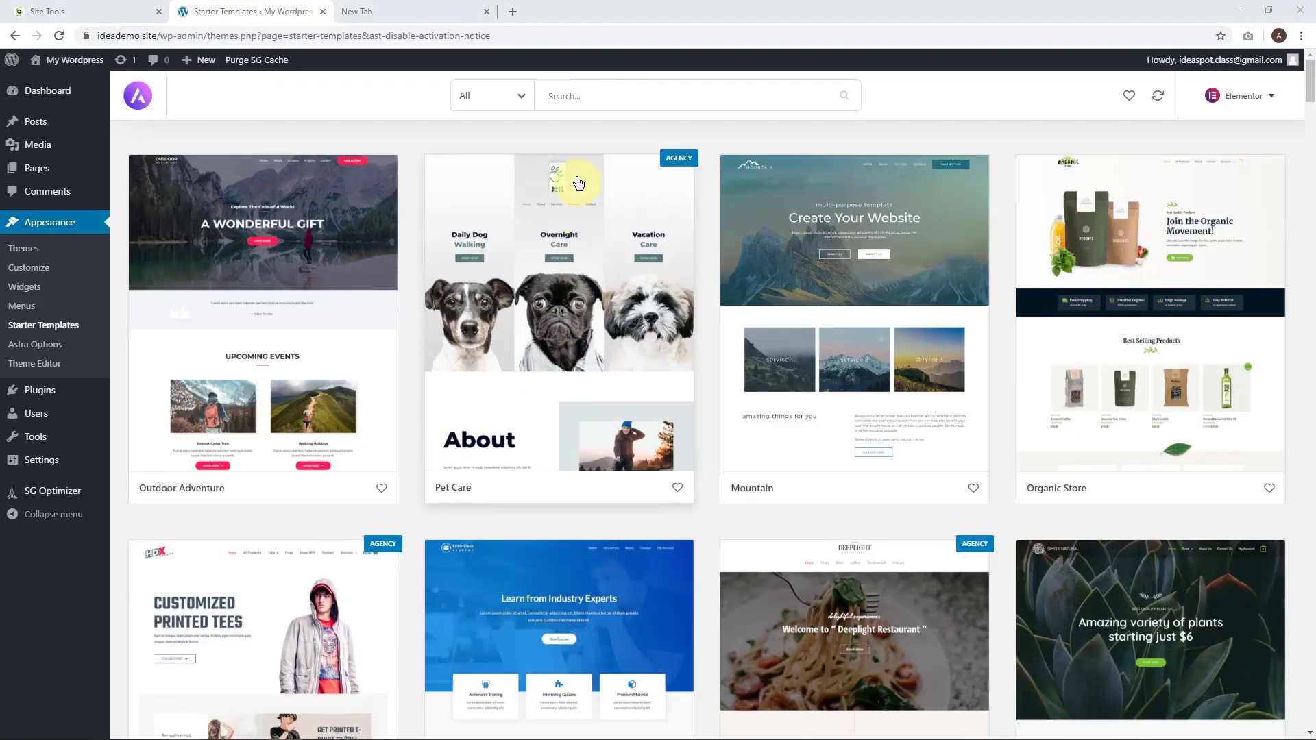
# Filter the Elementor starter template gallery to show Free templates only.
pyautogui.click(513, 97)
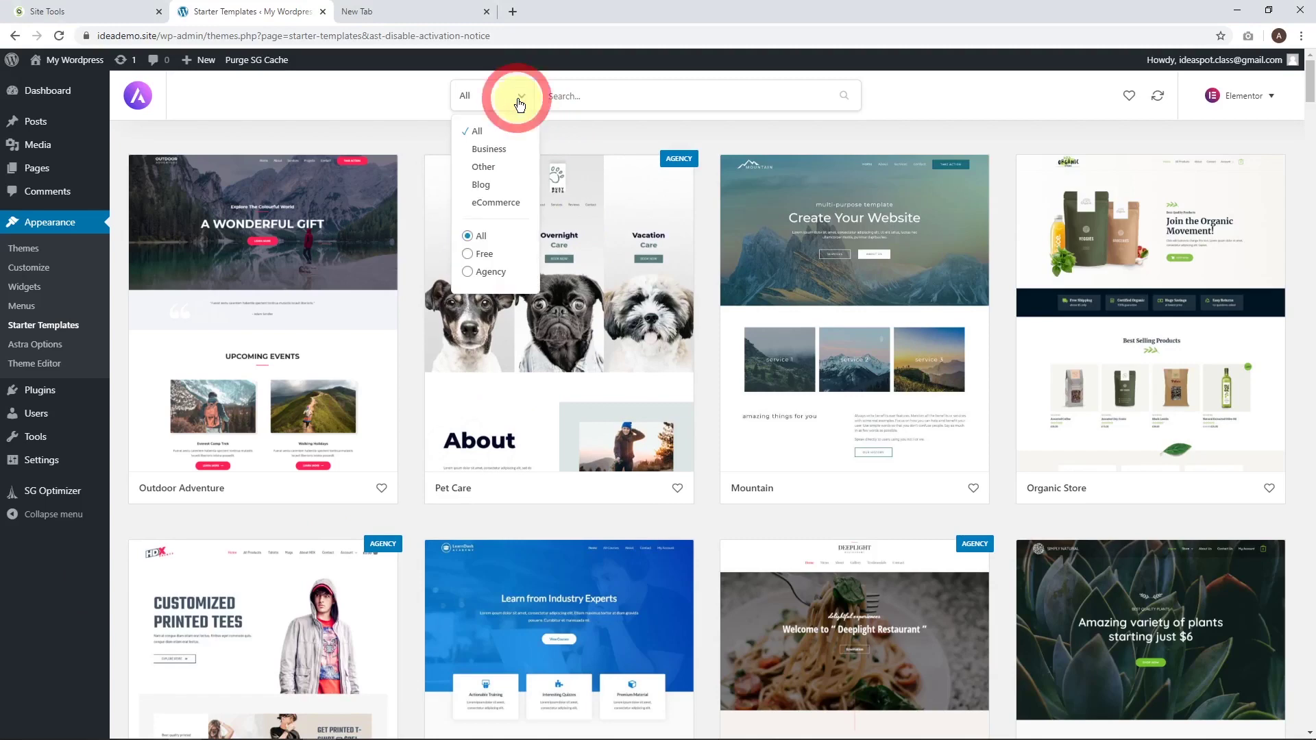
pyautogui.click(480, 255)
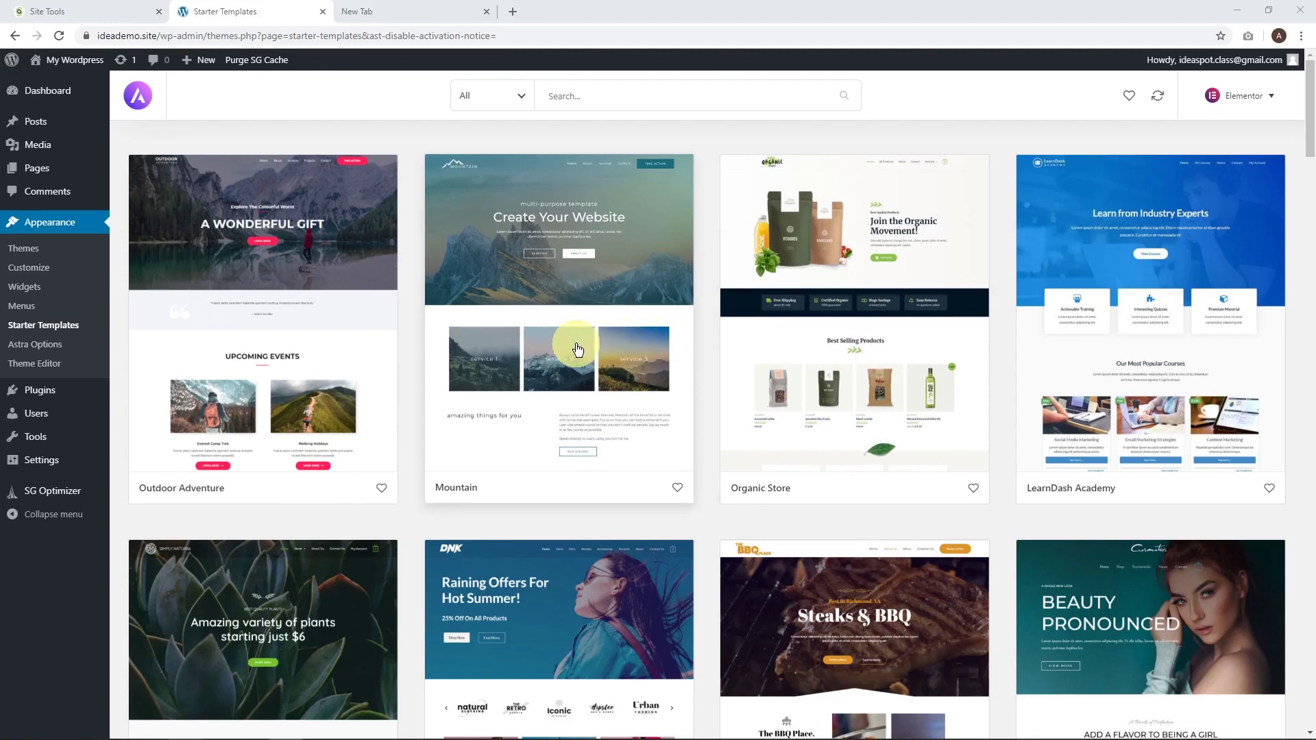
# Import the complete Mountain template and view the new ideademo.site homepage.
pyautogui.click(543, 302)
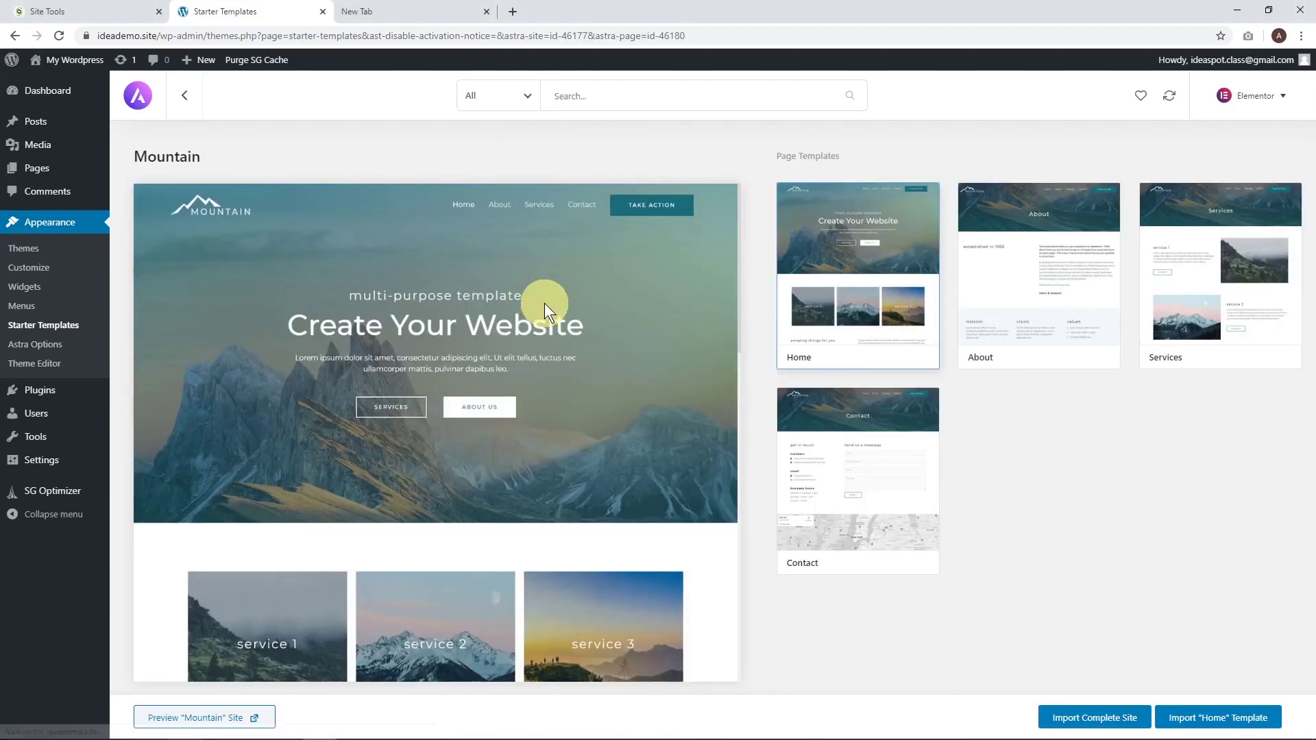
pyautogui.click(1066, 720)
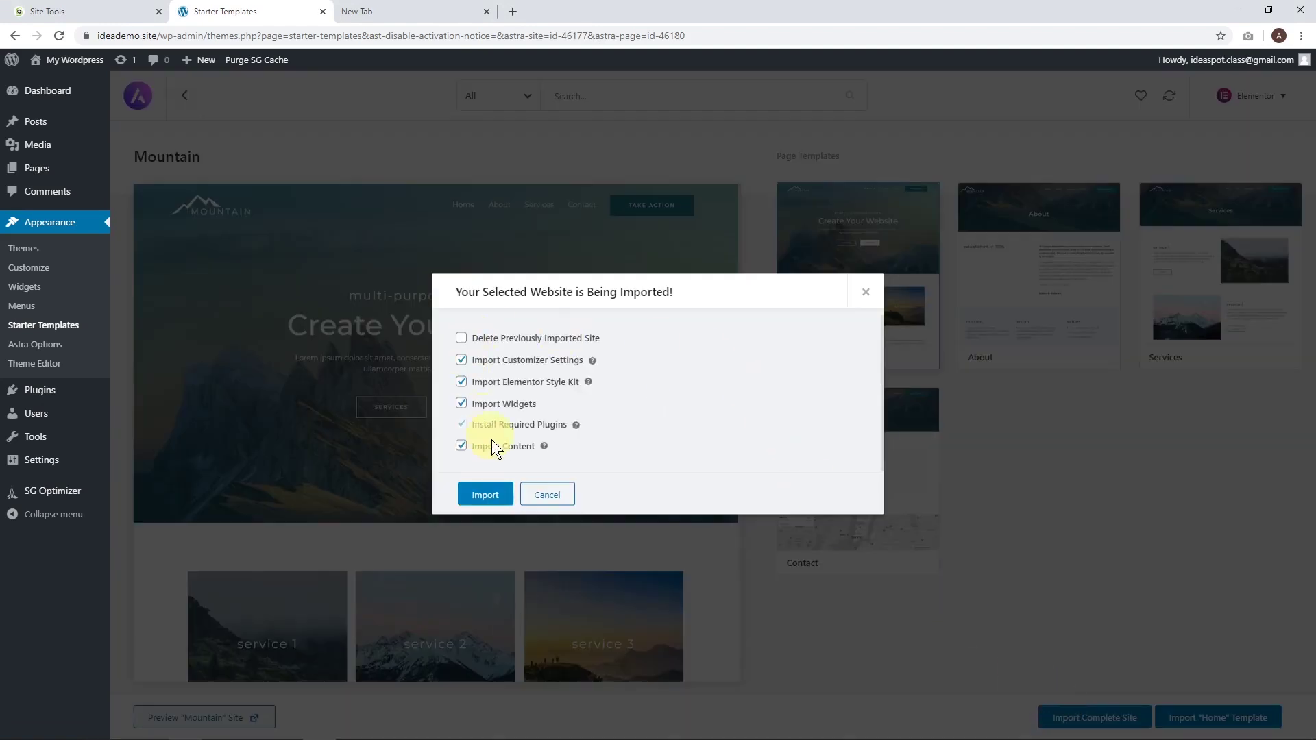
pyautogui.click(481, 493)
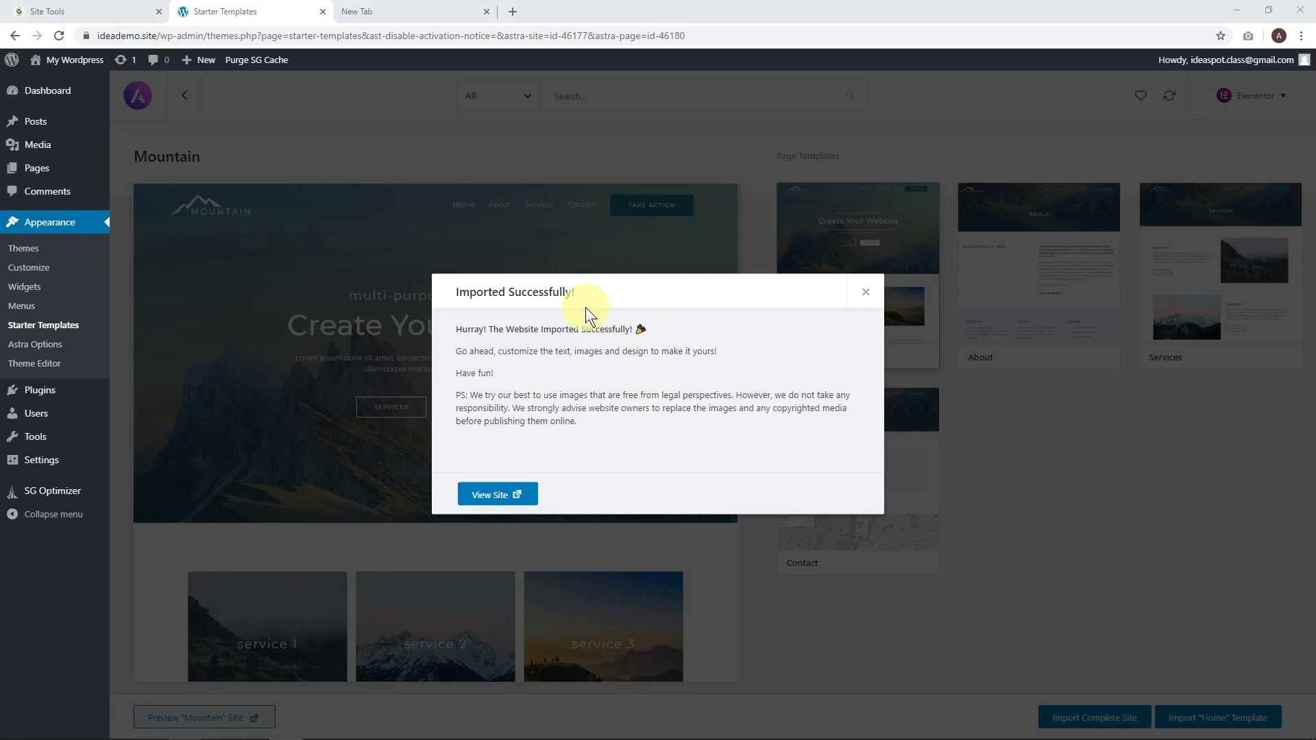
pyautogui.click(499, 494)
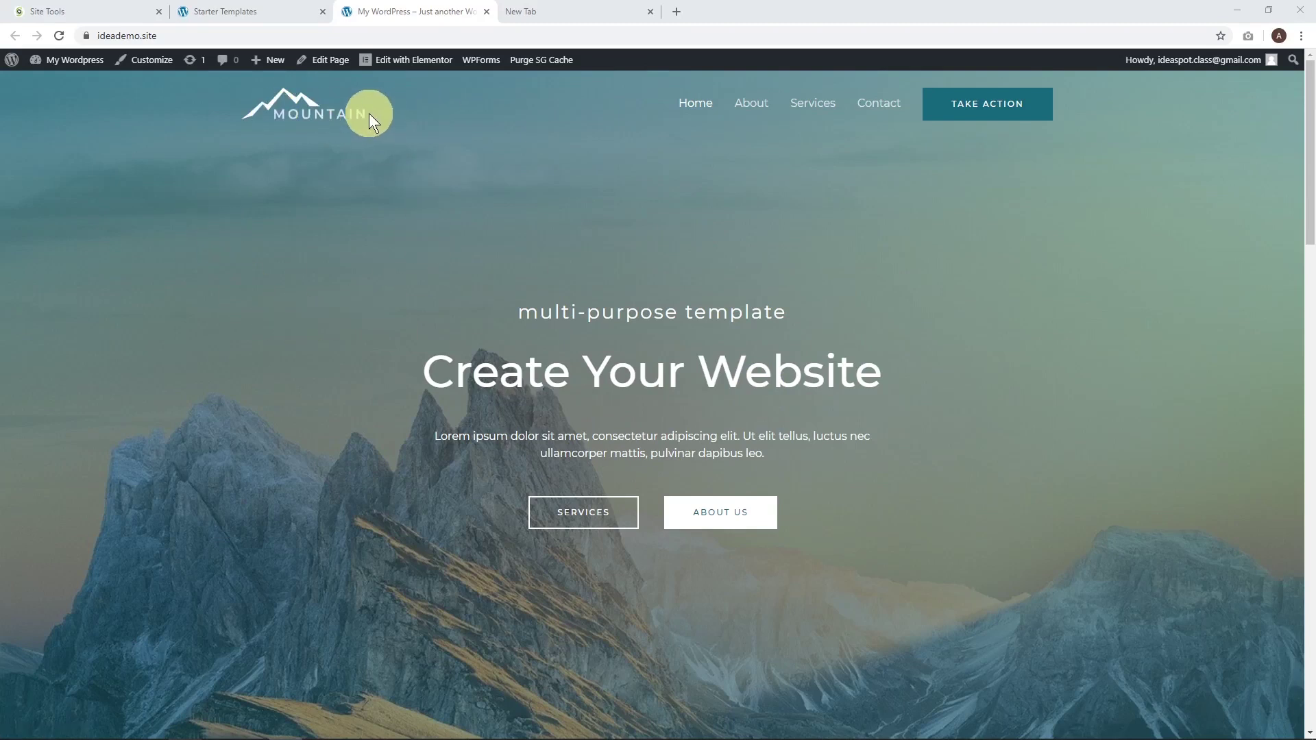
# In Customizer Header > Site Identity, remove the Mountain site logo and retina logo.
pyautogui.click(144, 61)
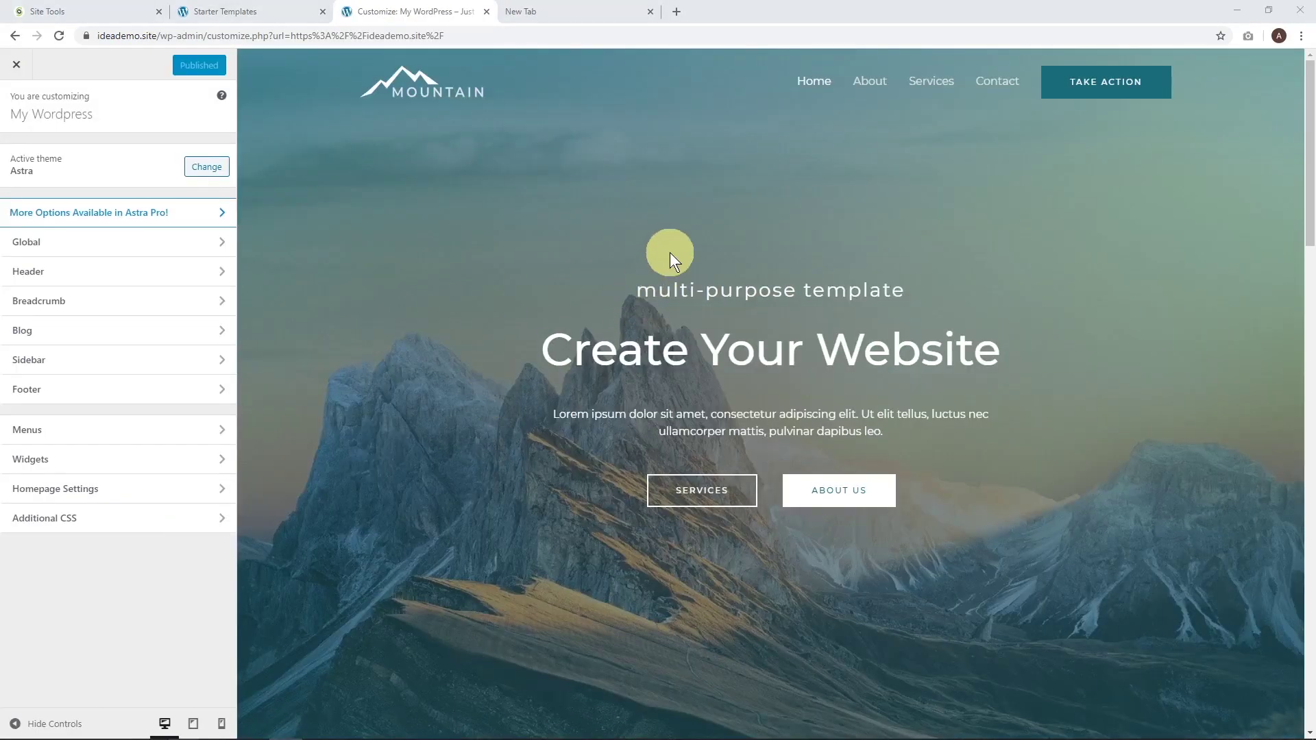
pyautogui.click(146, 274)
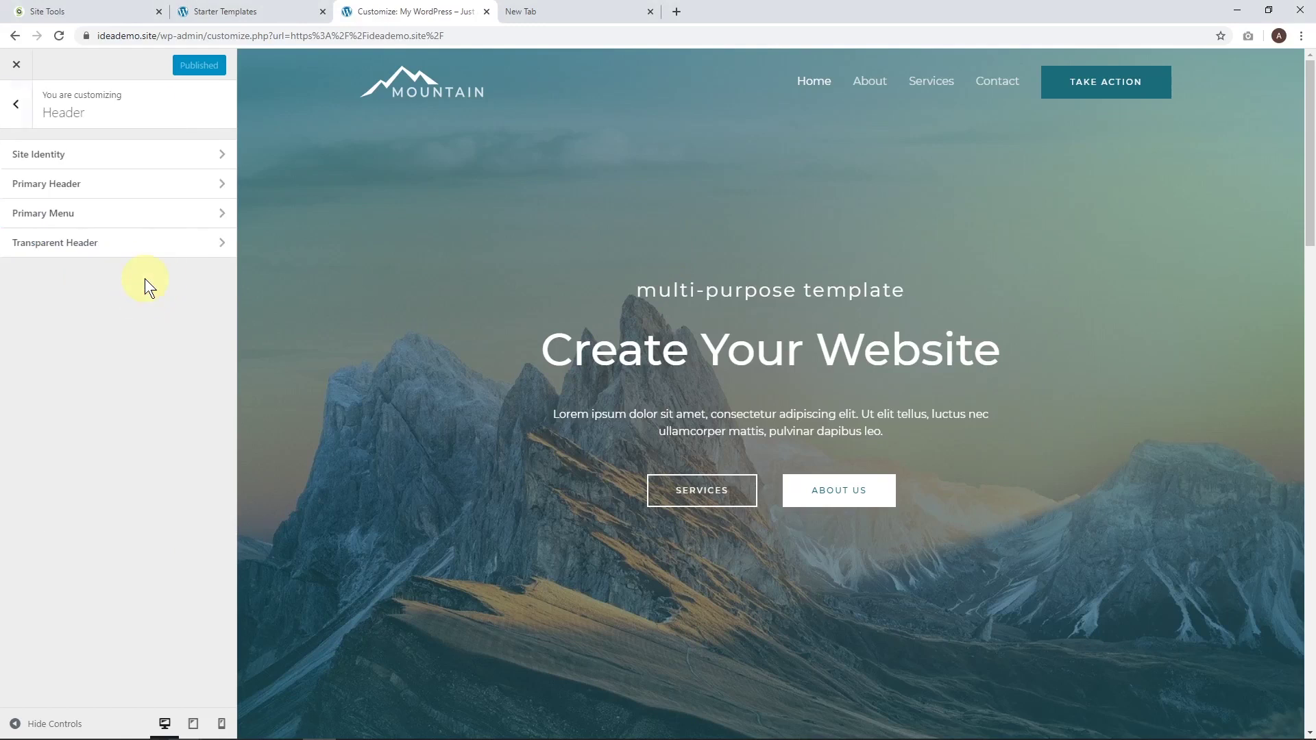
pyautogui.click(64, 154)
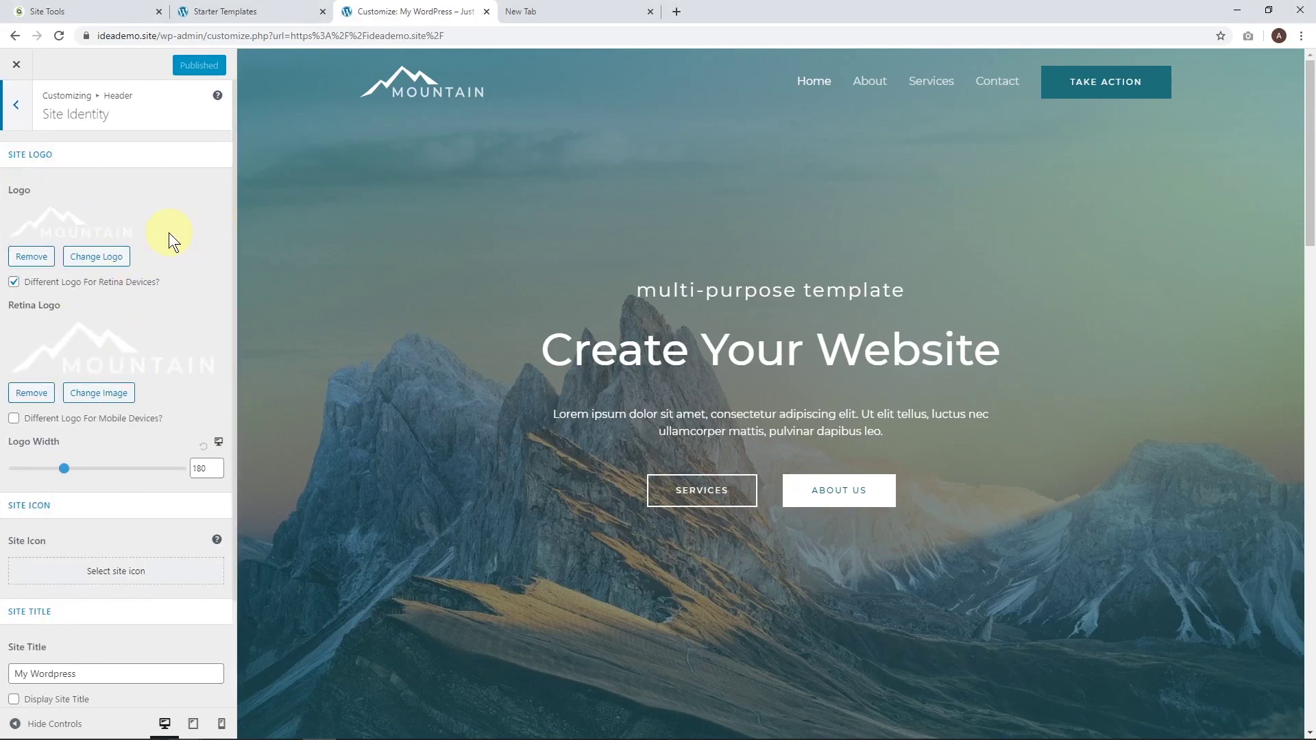
pyautogui.click(31, 394)
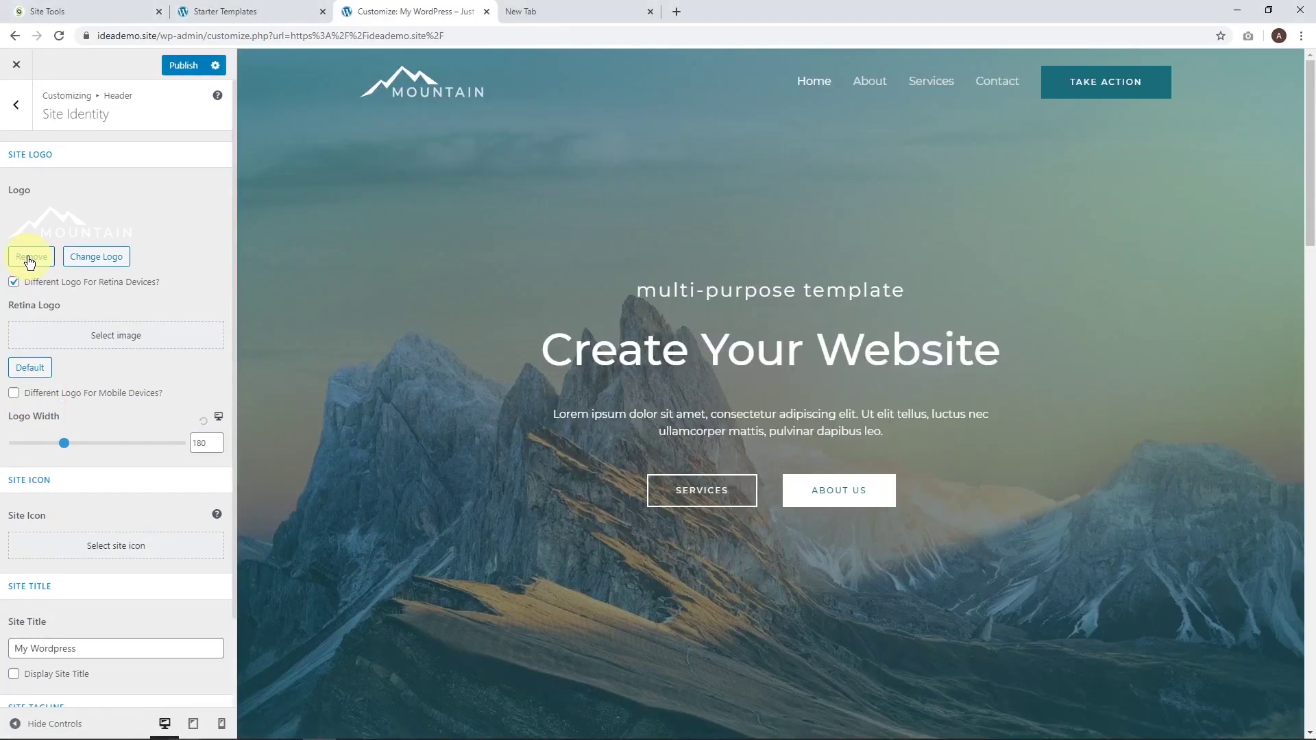
pyautogui.click(29, 259)
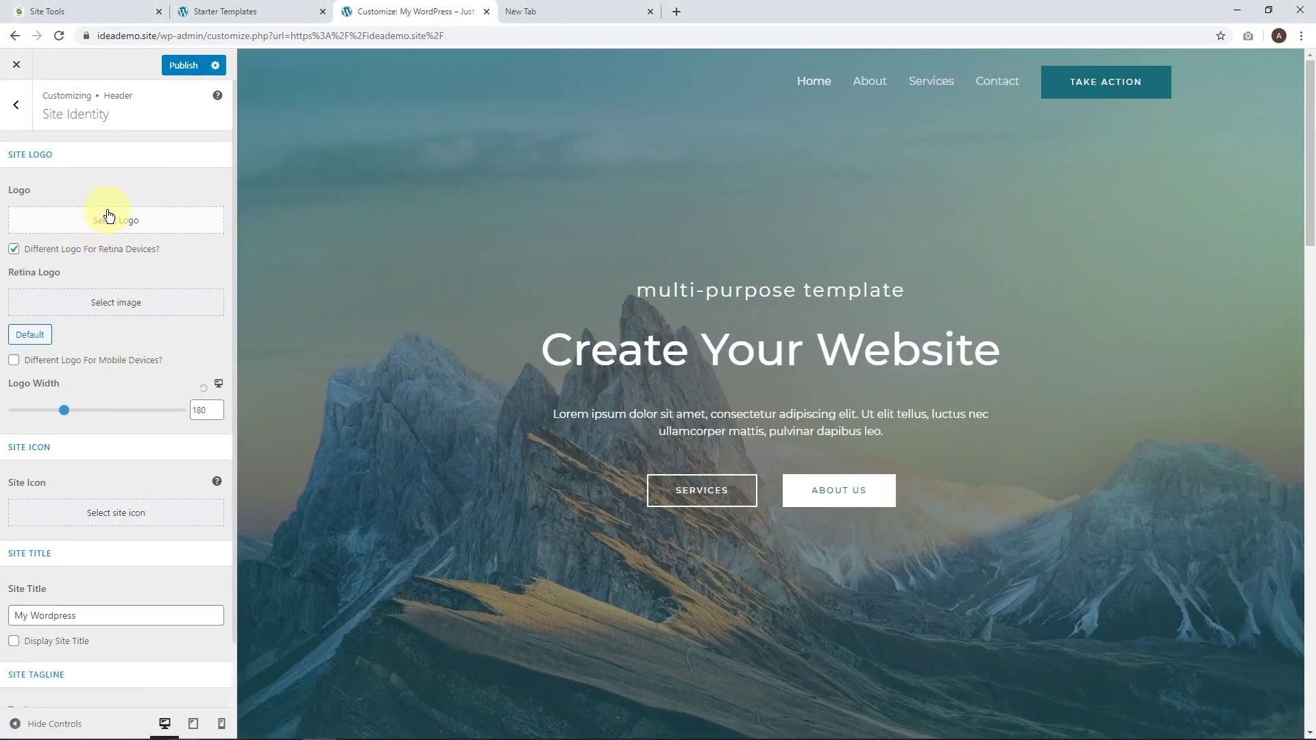
# Upload the IDEA logo and set it uncropped as the site logo.
pyautogui.click(100, 216)
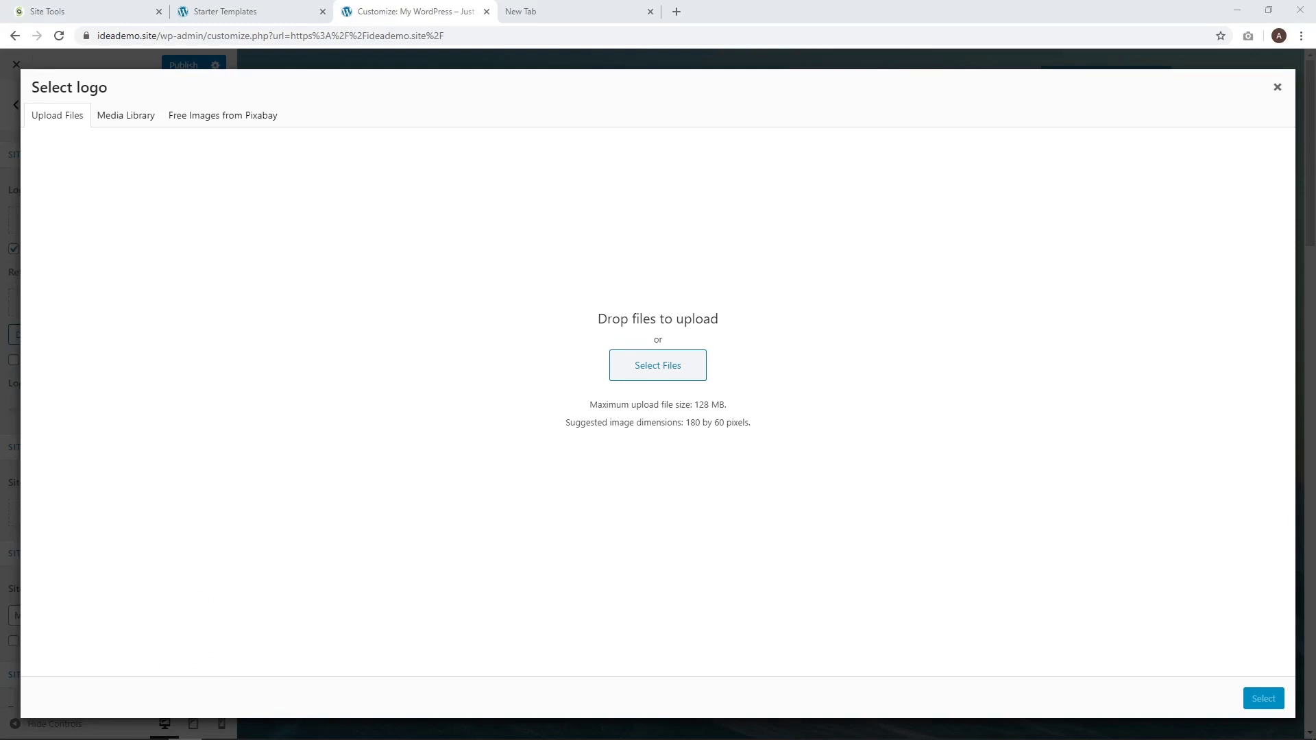
pyautogui.moveTo(587, 356); pyautogui.dragTo(587, 343)
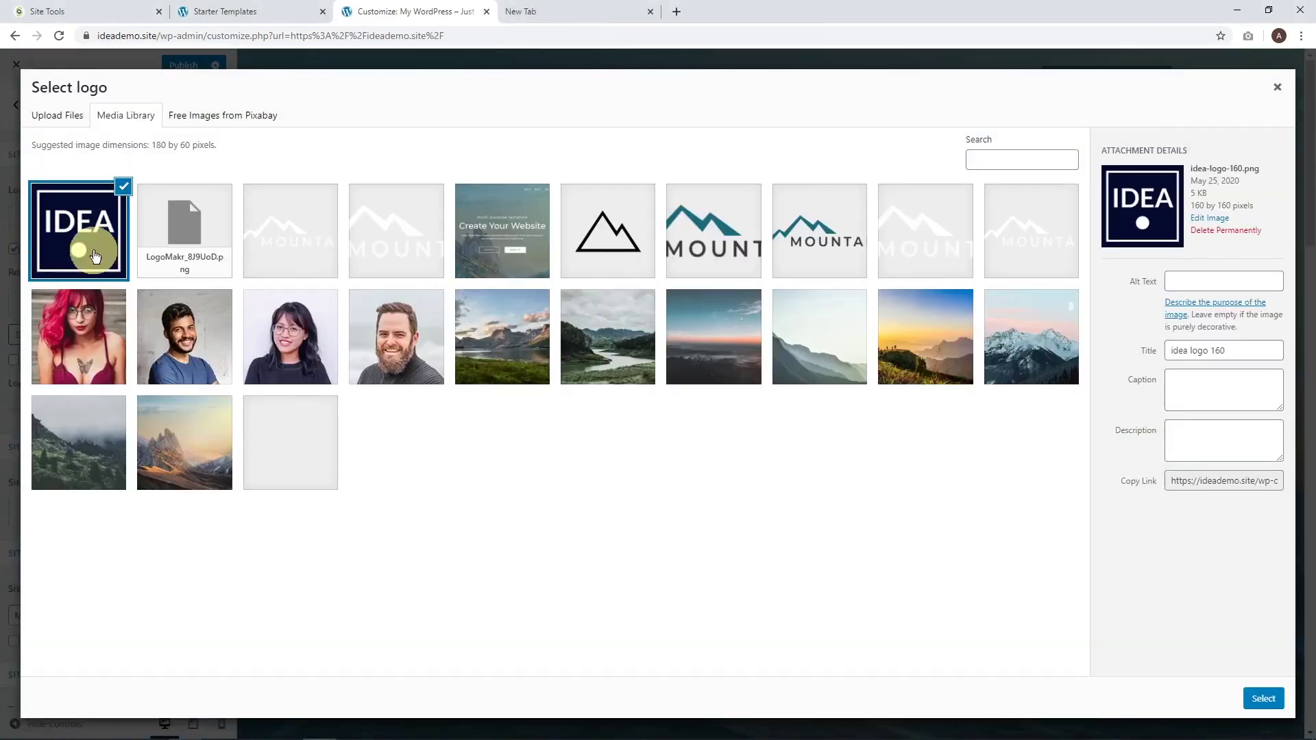
pyautogui.click(1263, 698)
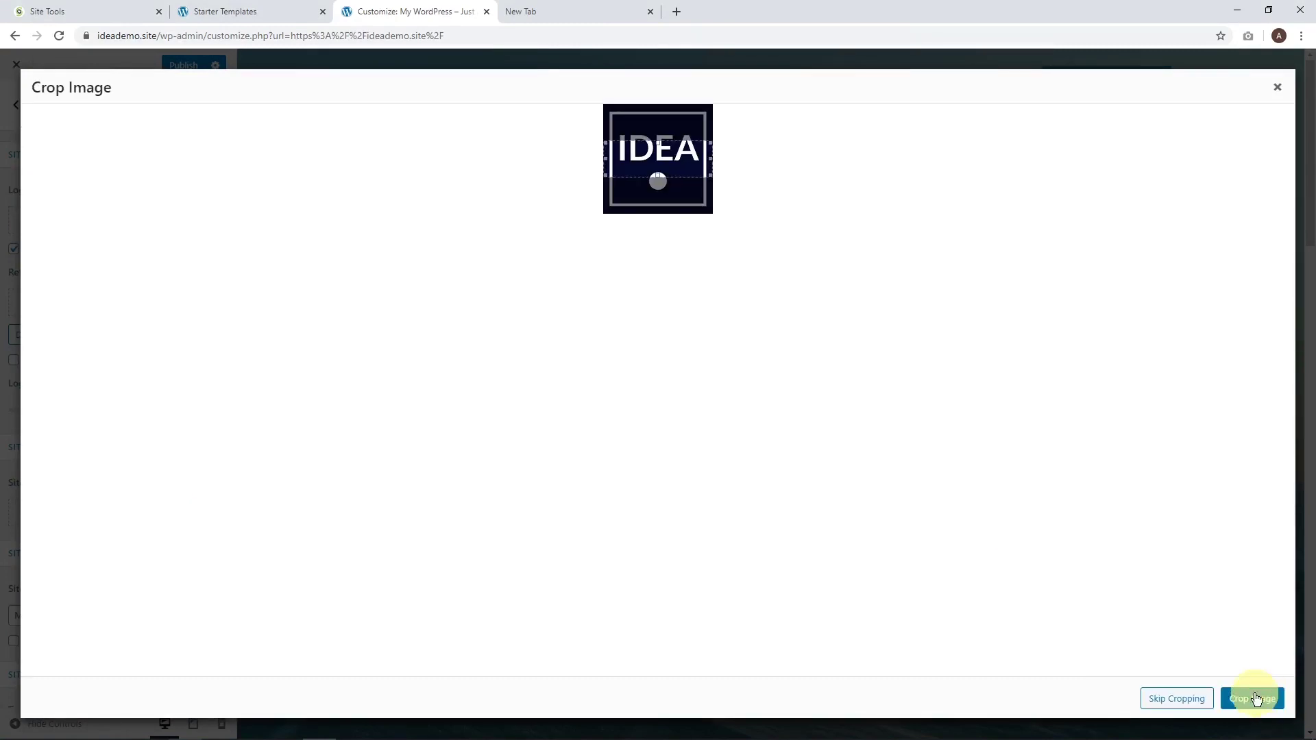
pyautogui.click(1176, 698)
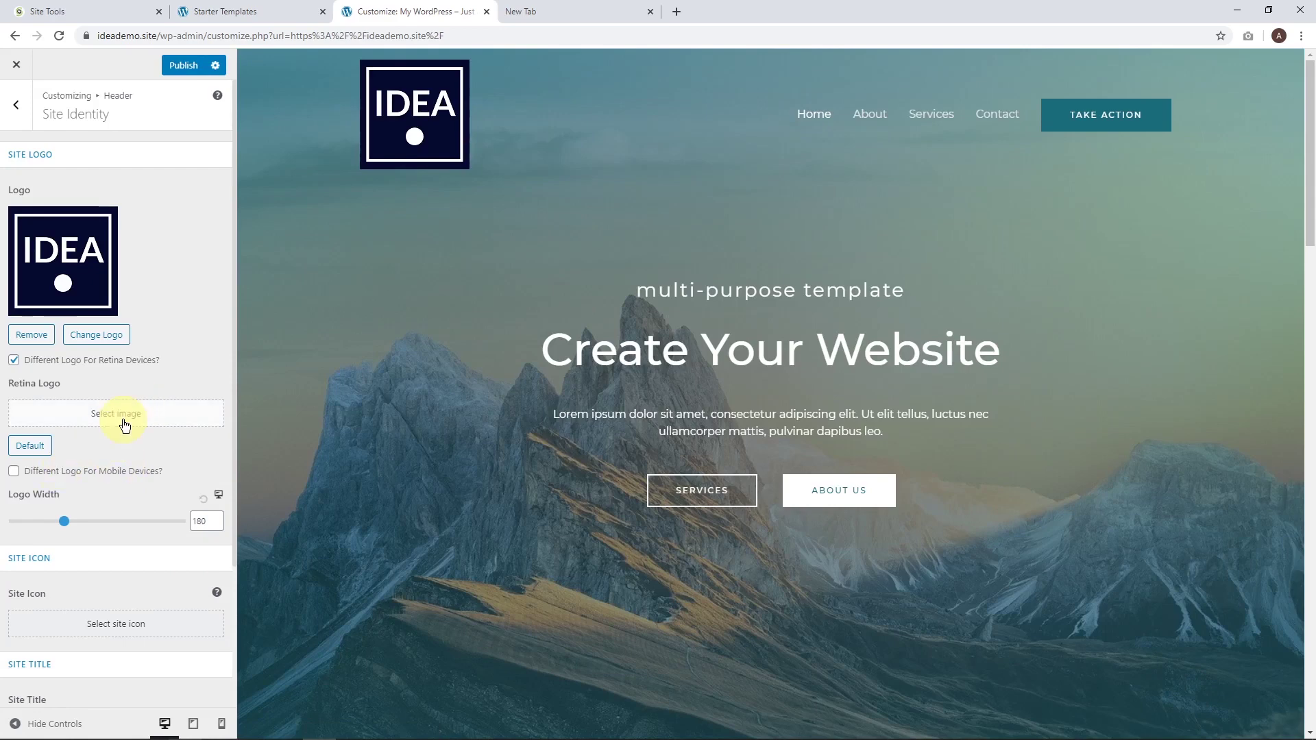
# Set the IDEA logo as the retina logo too.
pyautogui.click(124, 424)
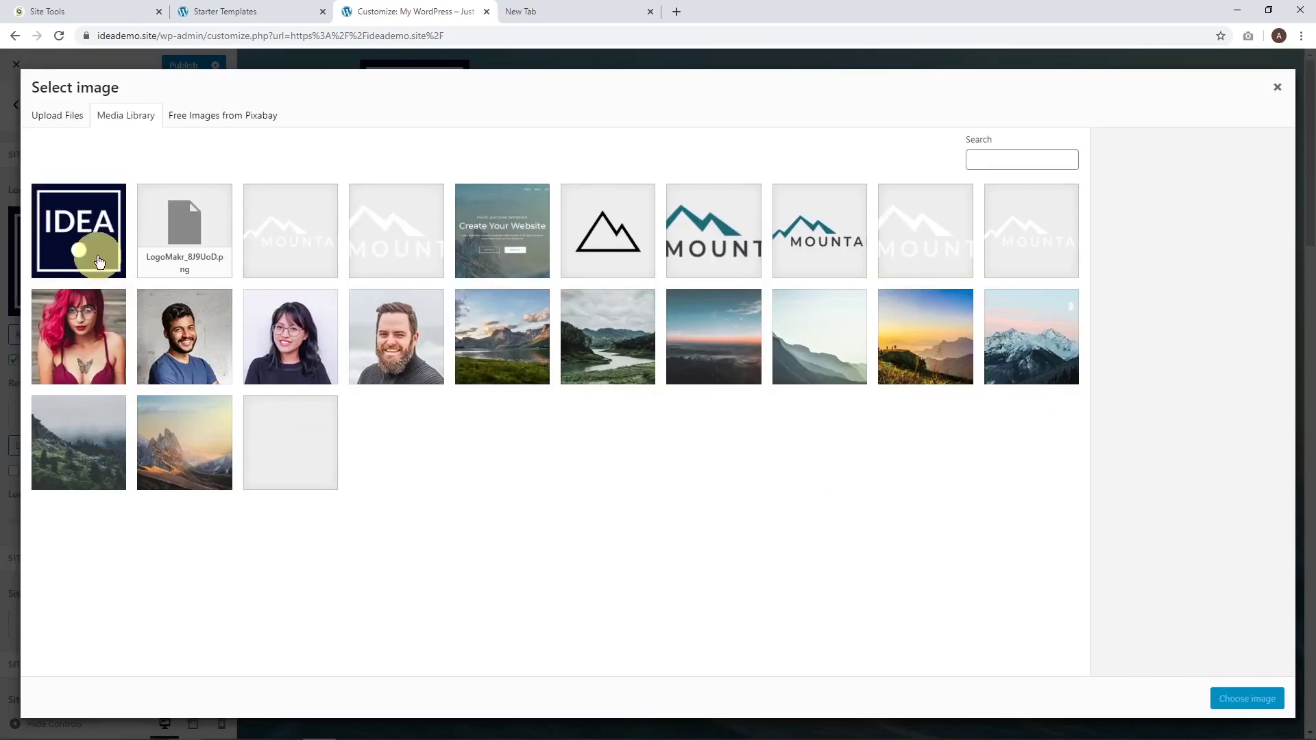
pyautogui.click(97, 255)
pyautogui.click(1233, 696)
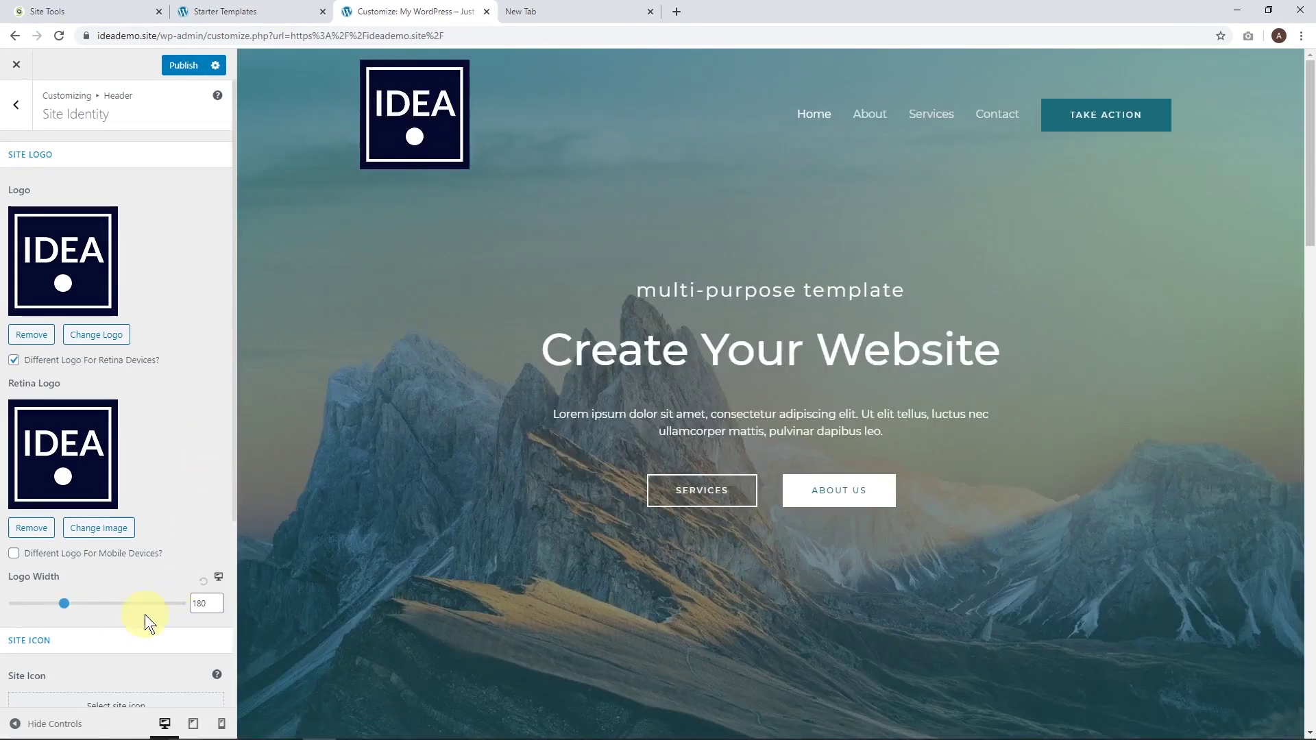
# Set the logo width to 75 and publish.
pyautogui.moveTo(62, 606); pyautogui.dragTo(39, 606)
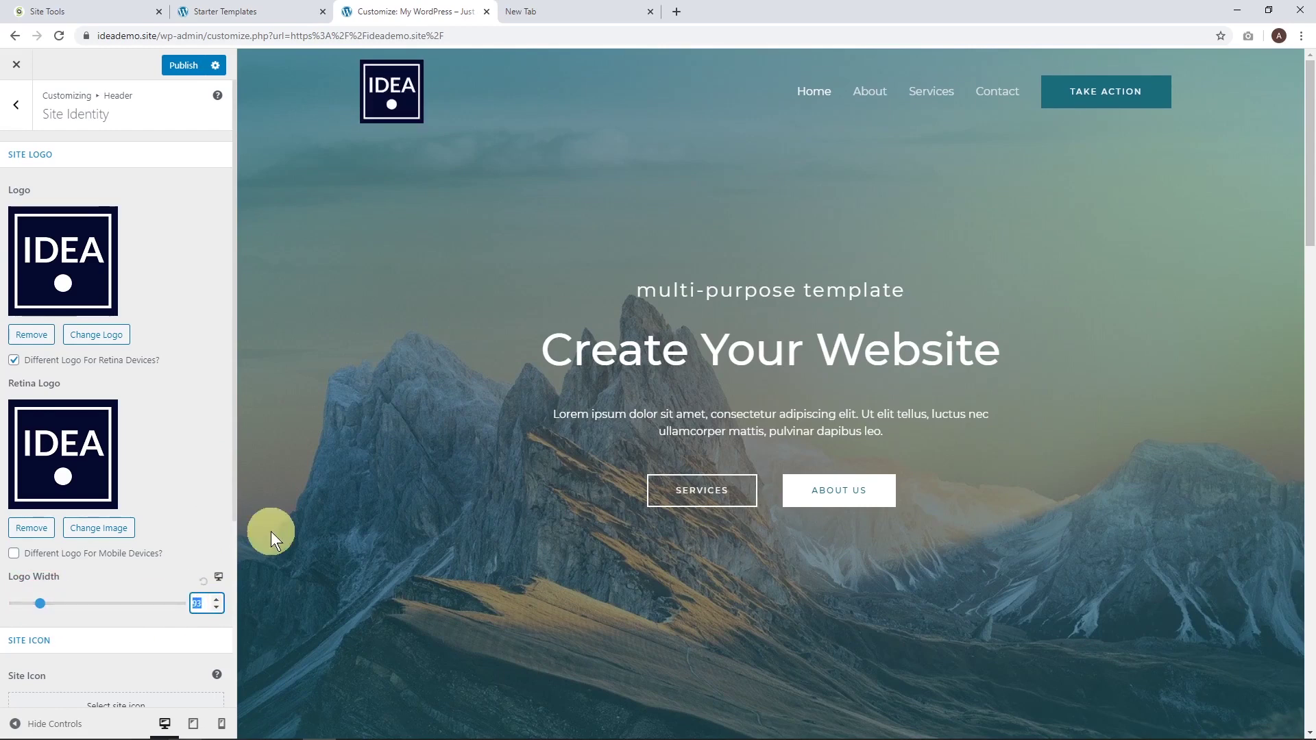
pyautogui.write('75')
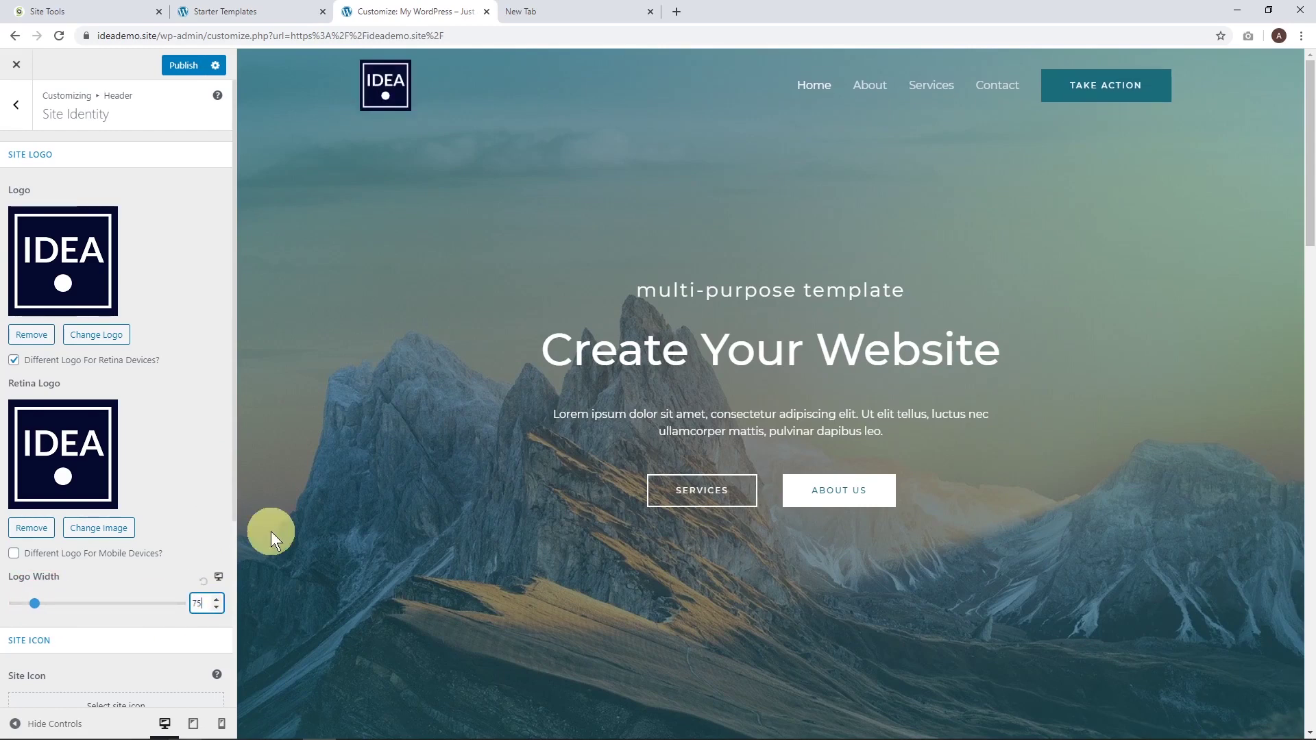
pyautogui.click(185, 65)
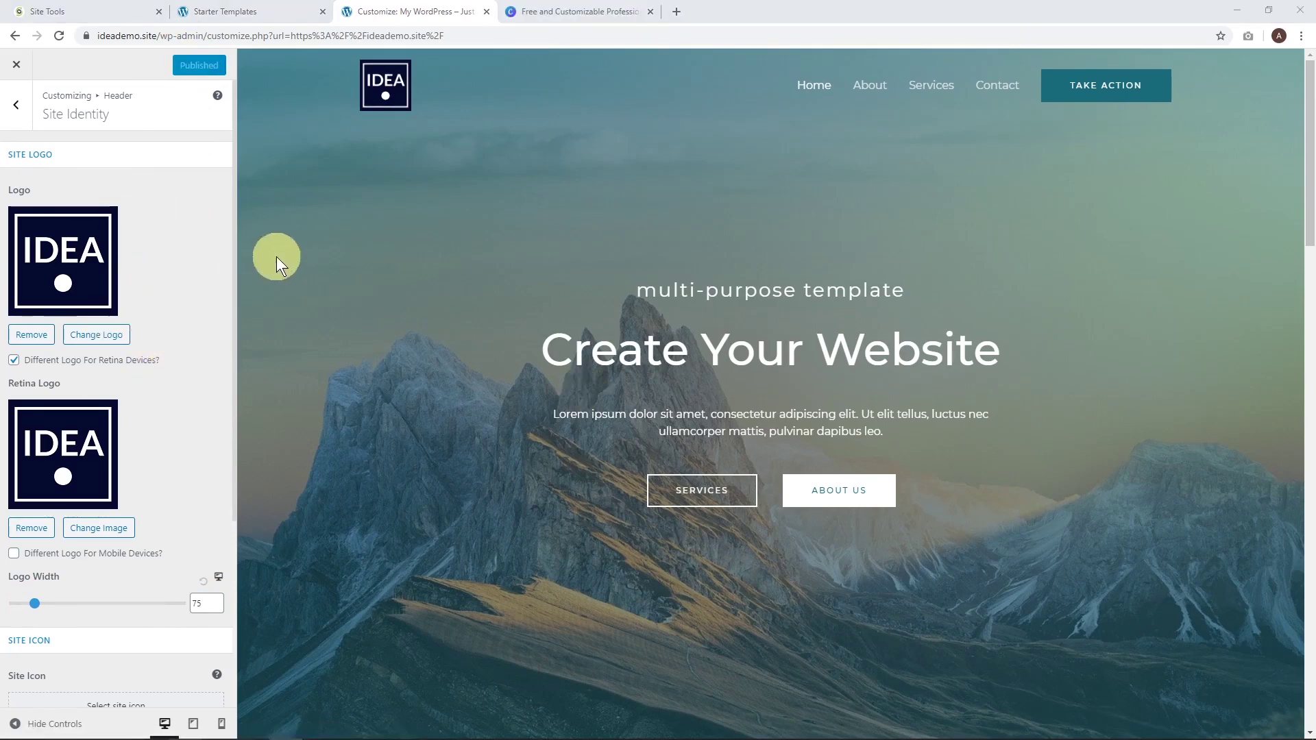
pyautogui.click(582, 12)
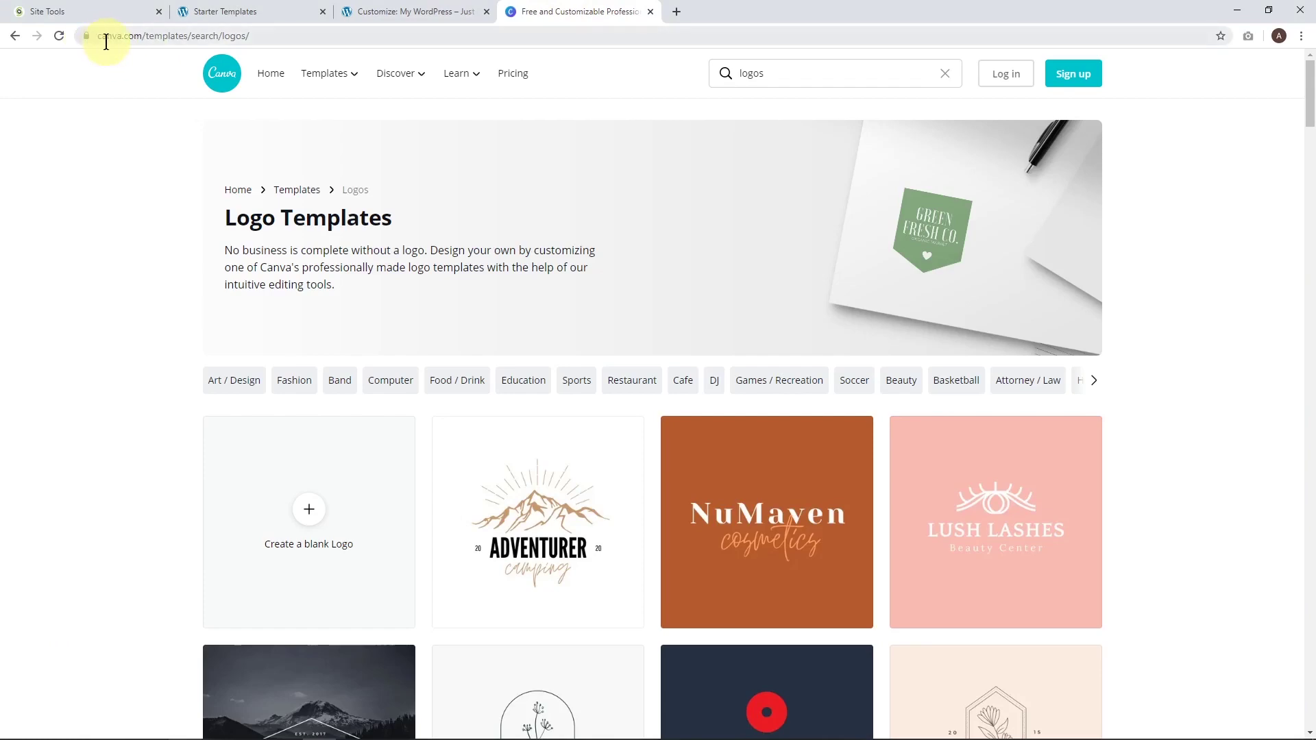
pyautogui.scroll(-10, 603, 335)
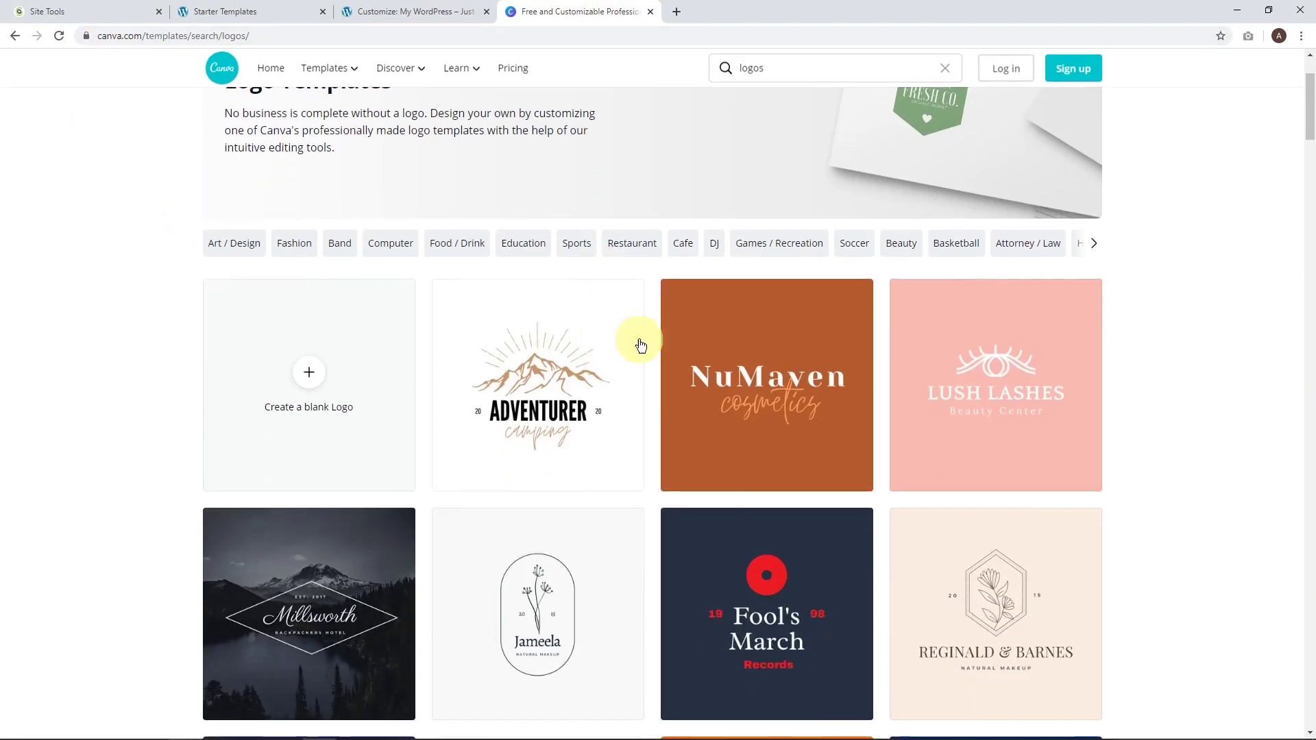
pyautogui.scroll(-9, 664, 449)
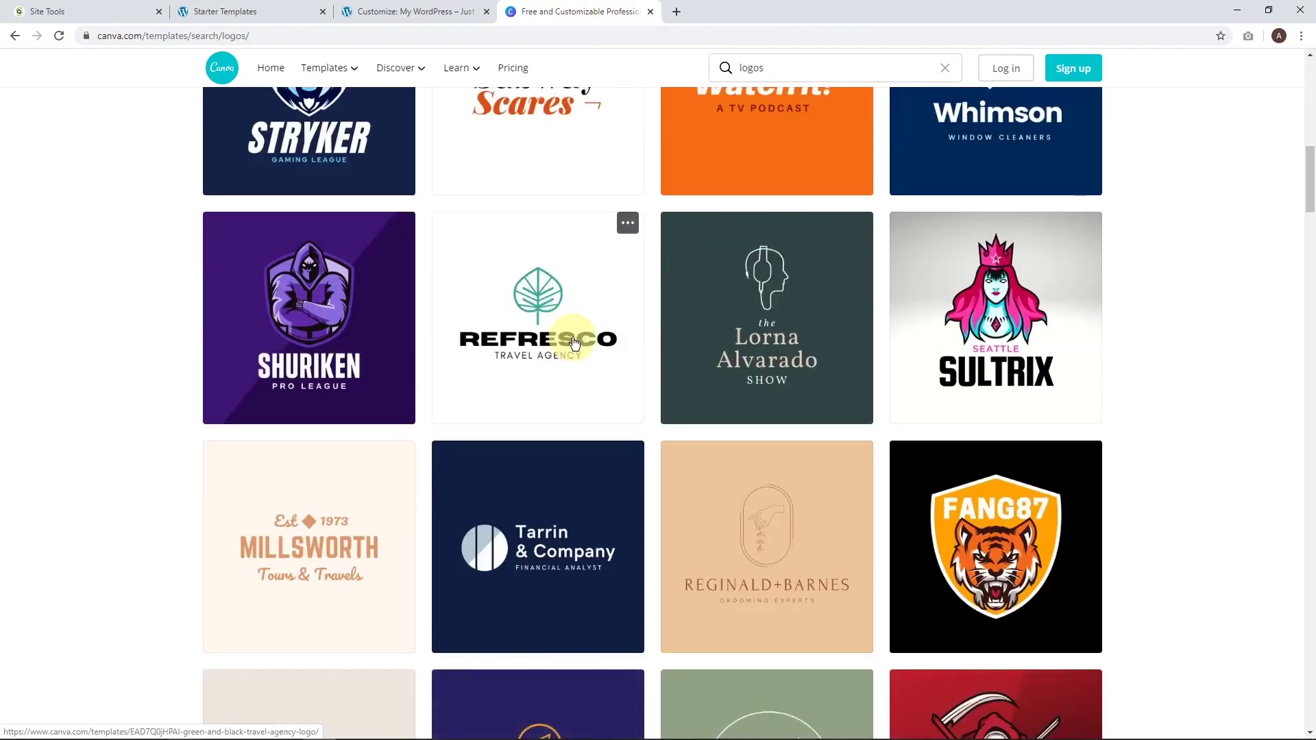
pyautogui.scroll(-7, 777, 329)
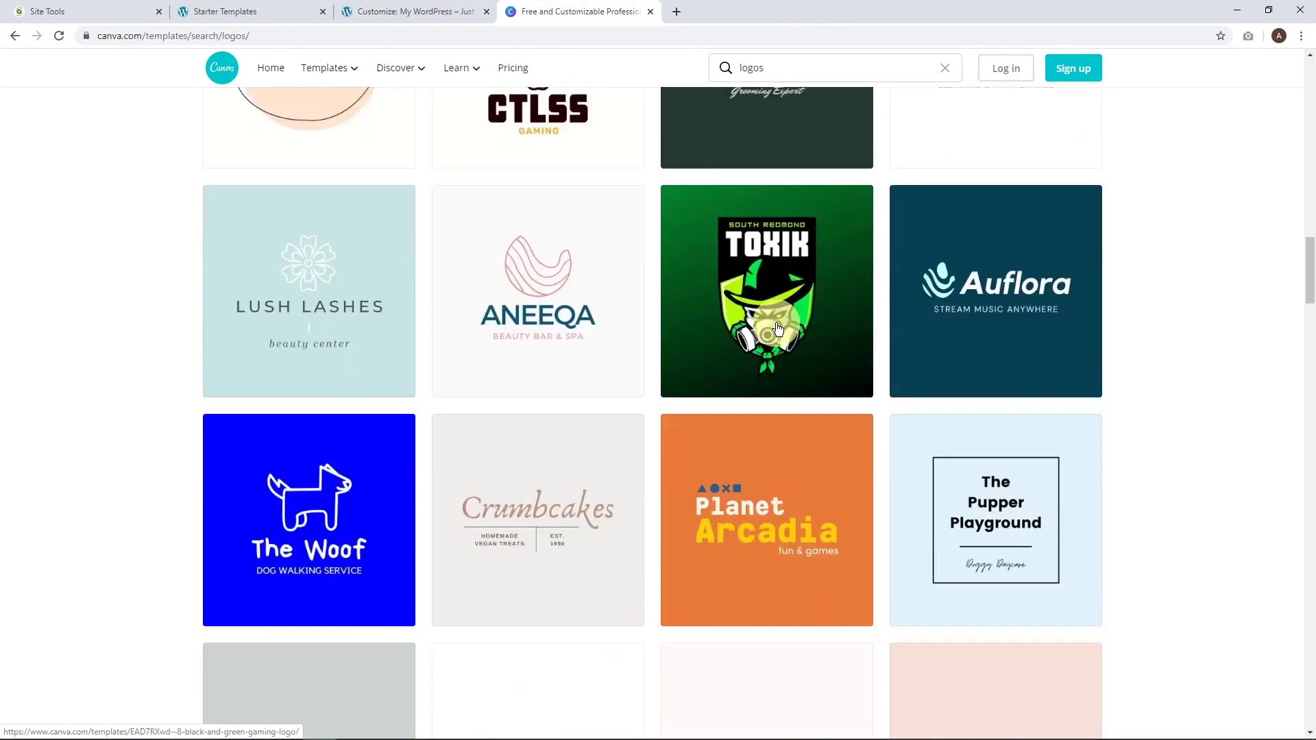
pyautogui.click(418, 12)
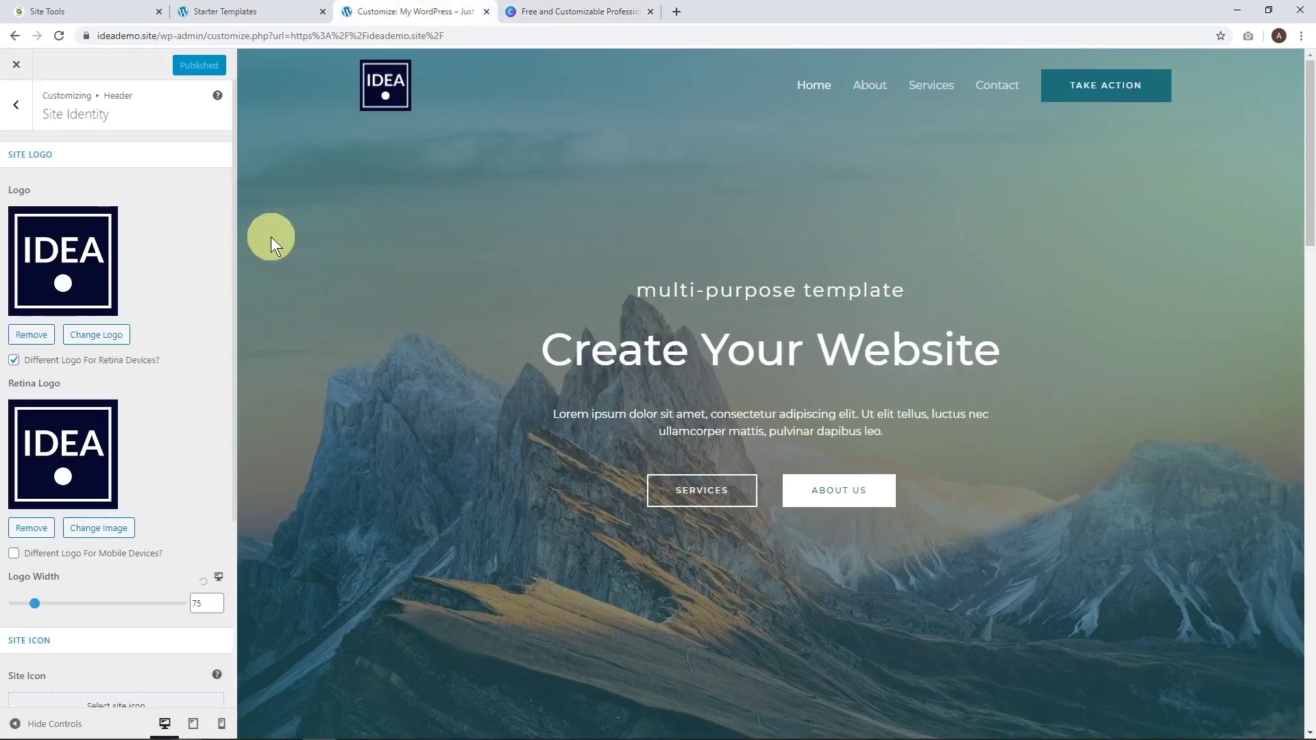
# Change the Site Title to IdeaSpot.
pyautogui.moveTo(378, 102)
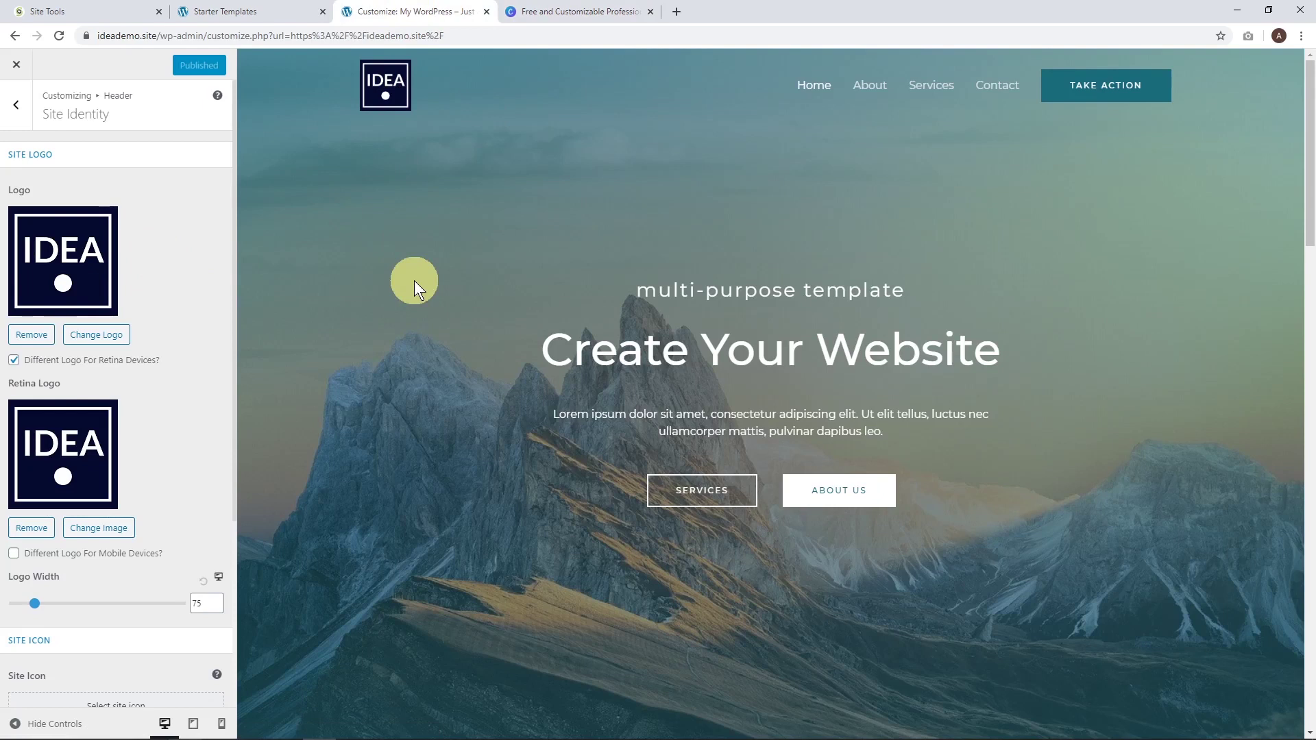
pyautogui.scroll(-4, 199, 363)
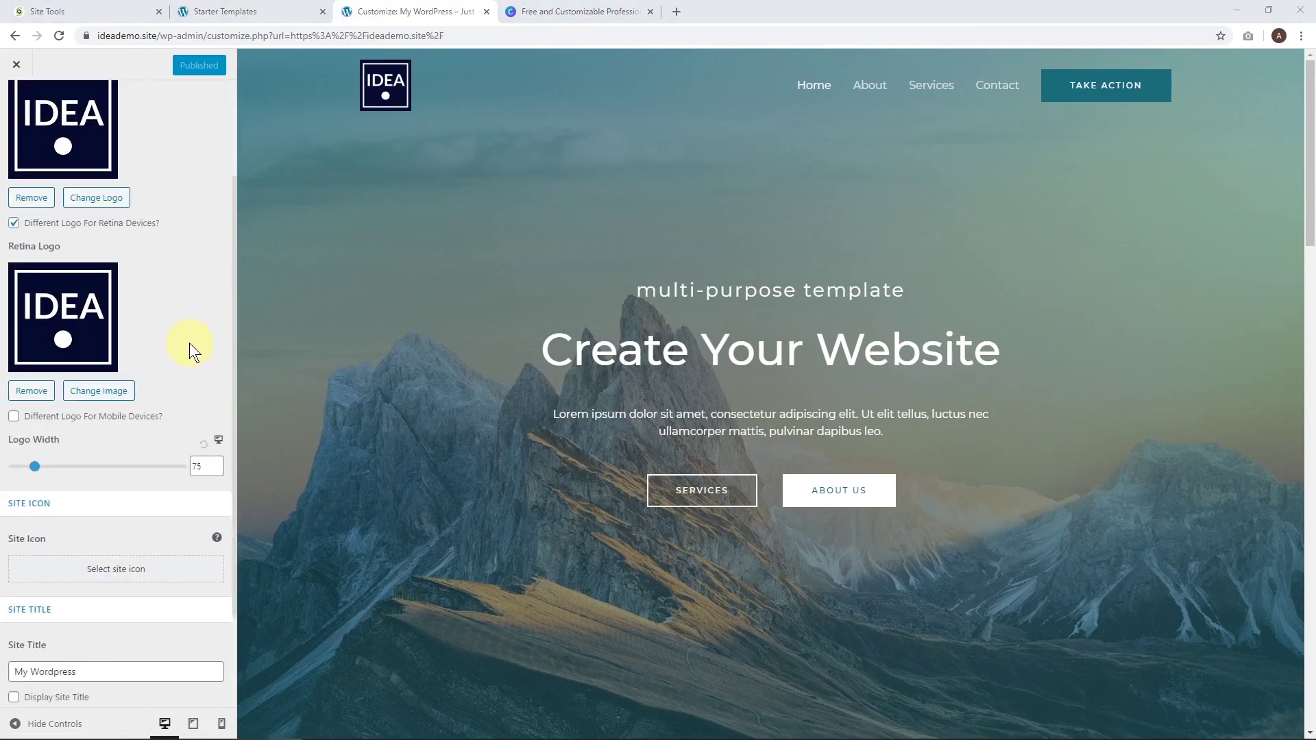
pyautogui.click(111, 545)
pyautogui.write('IdeaSpot')
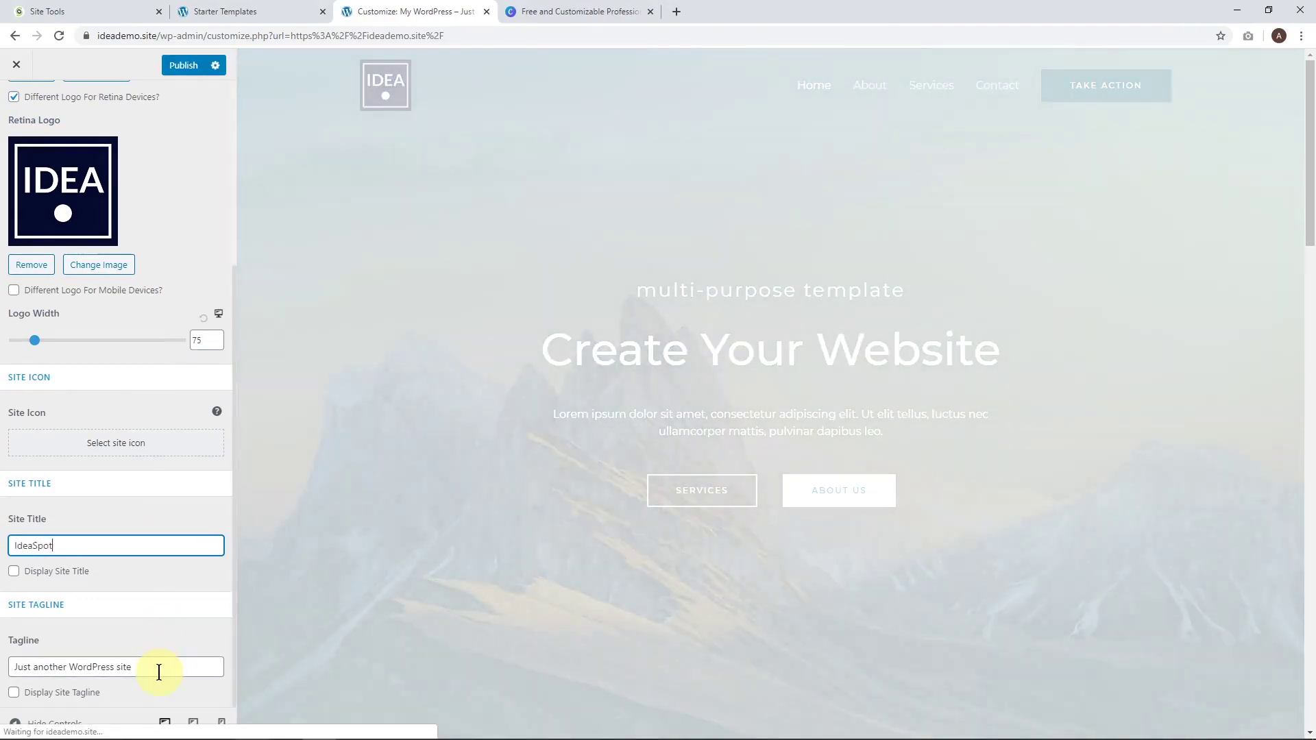
# Set the tagline to Easy Tech Courses, publish, and close the Customizer to the live site.
pyautogui.tripleClick(156, 668)
pyautogui.write('IdeaSpot Tech Courses')
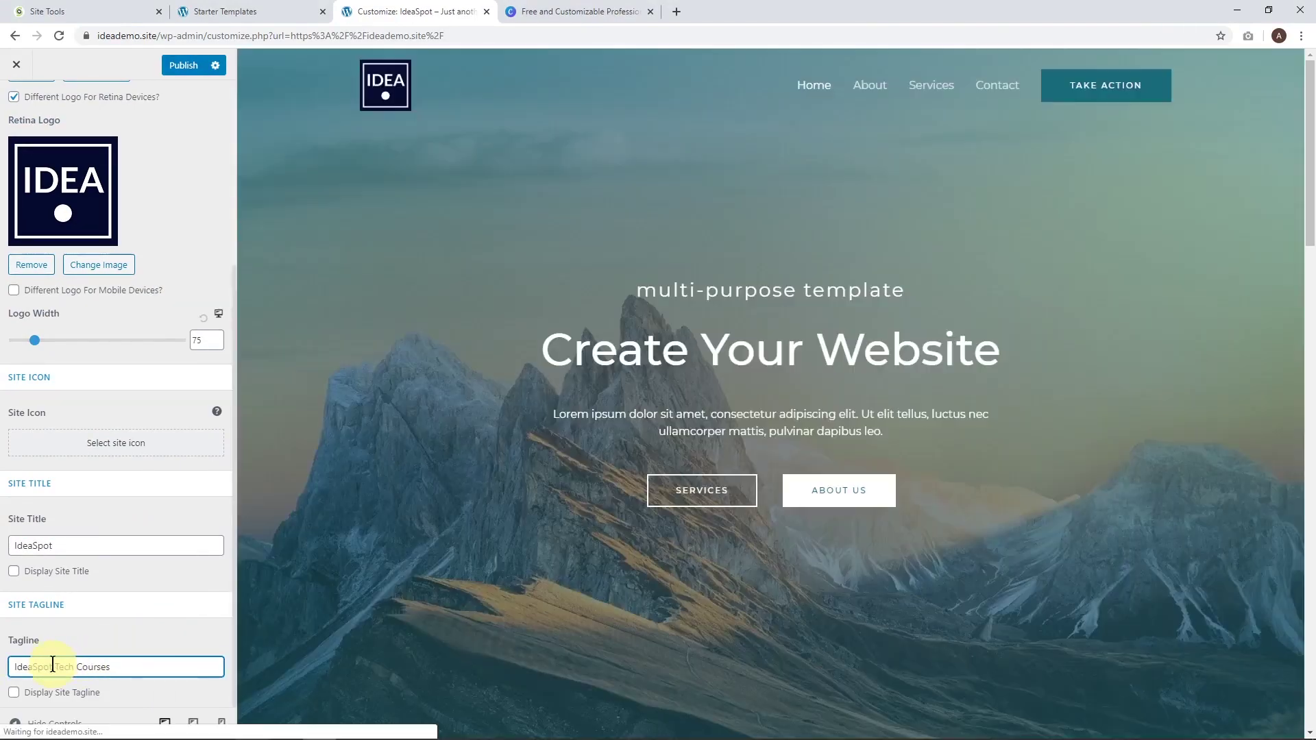
pyautogui.moveTo(53, 666); pyautogui.dragTo(3, 669)
pyautogui.press('BackSpace')
pyautogui.write('Besty')
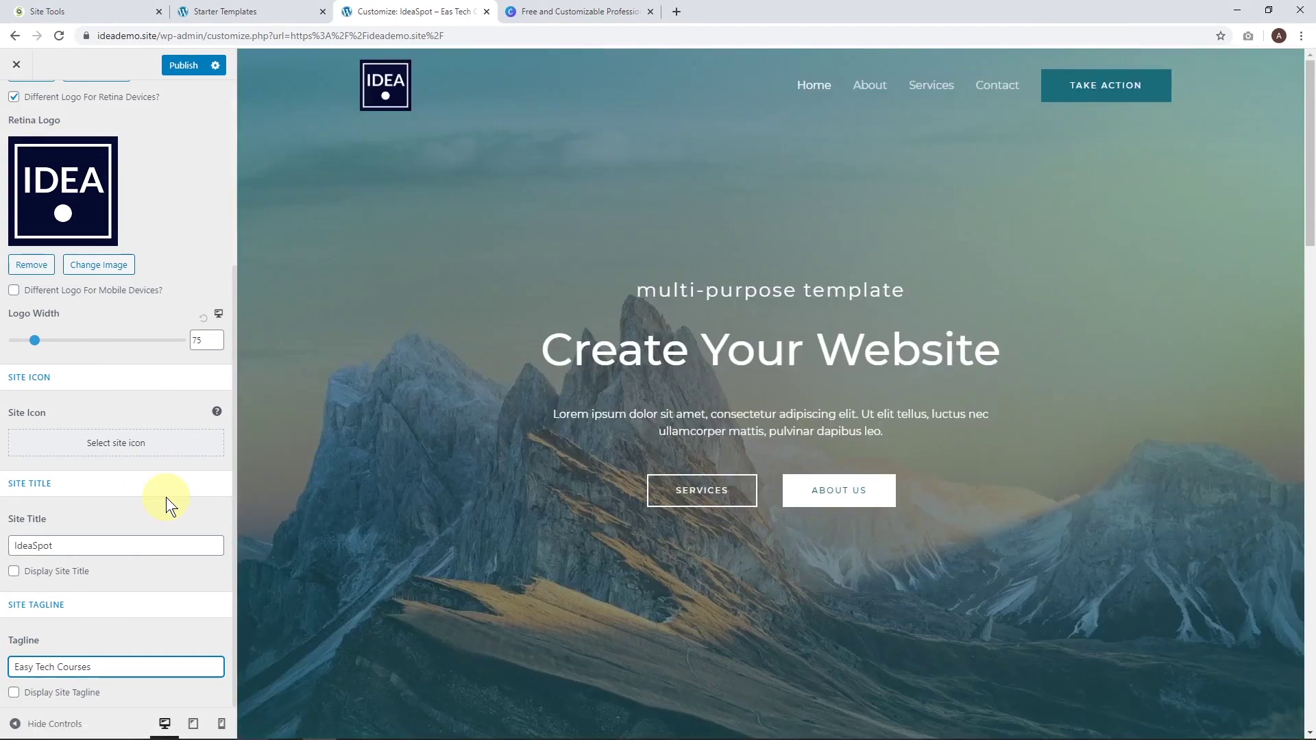
pyautogui.click(185, 65)
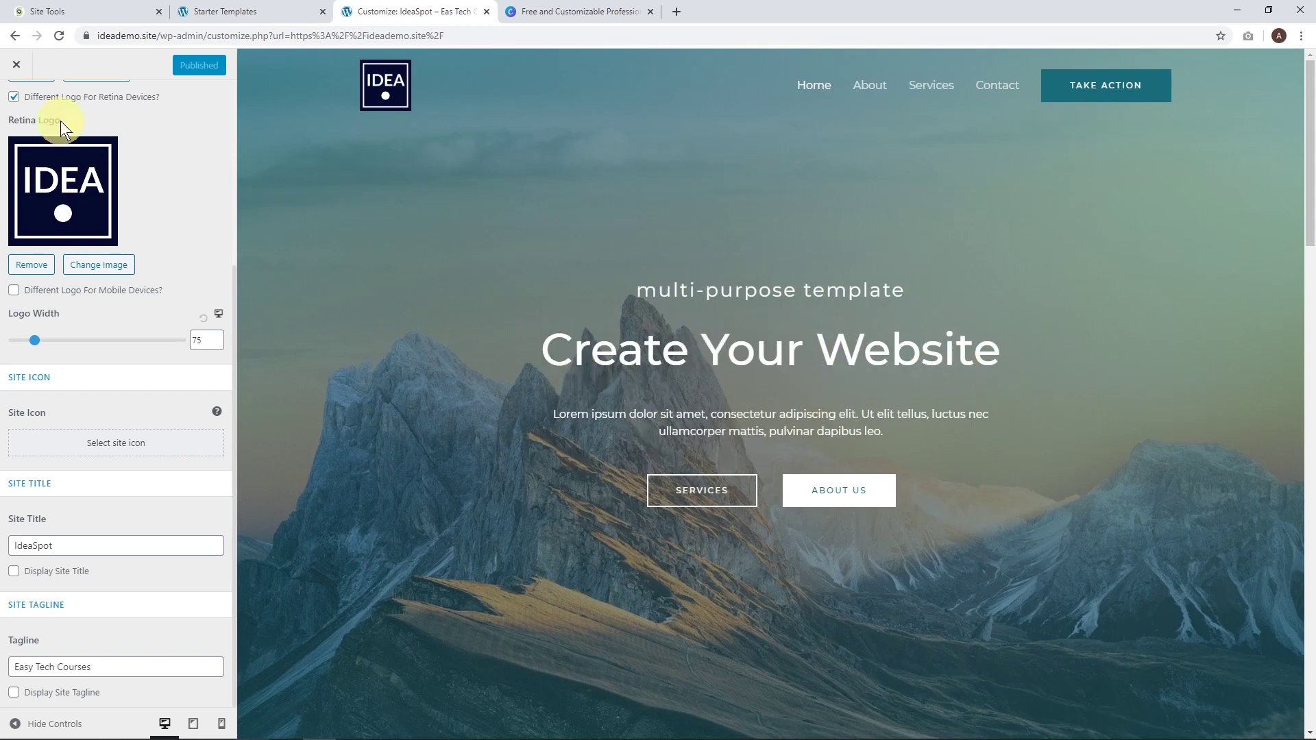
pyautogui.click(16, 64)
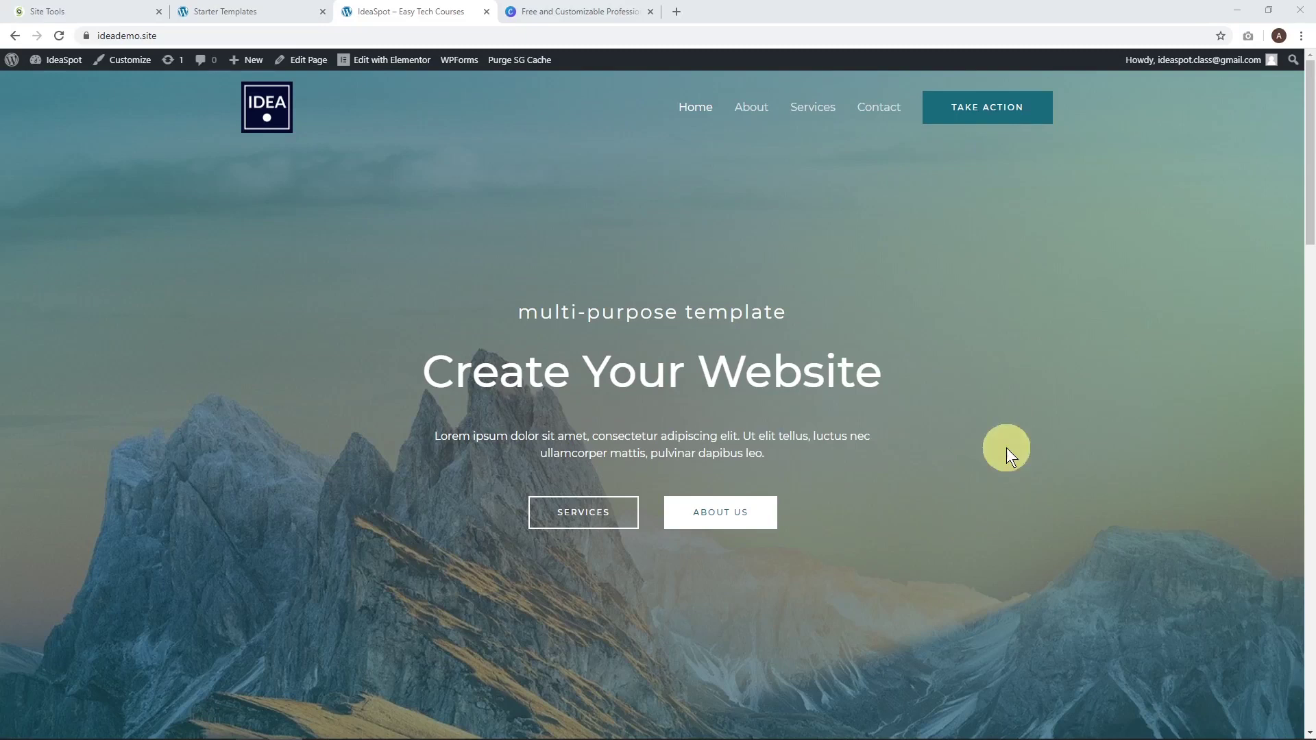
# Edit the Home page with Elementor and pick a new background image for the hero section.
pyautogui.click(377, 63)
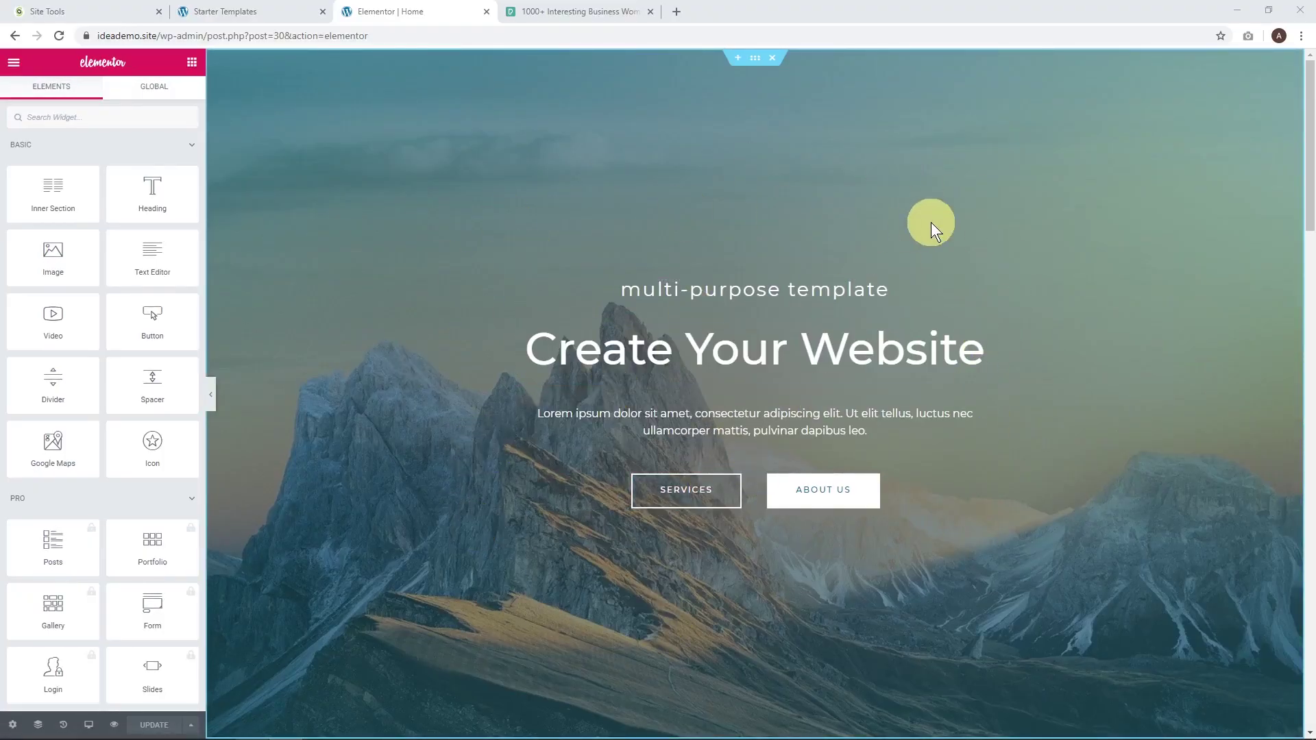
pyautogui.click(755, 60)
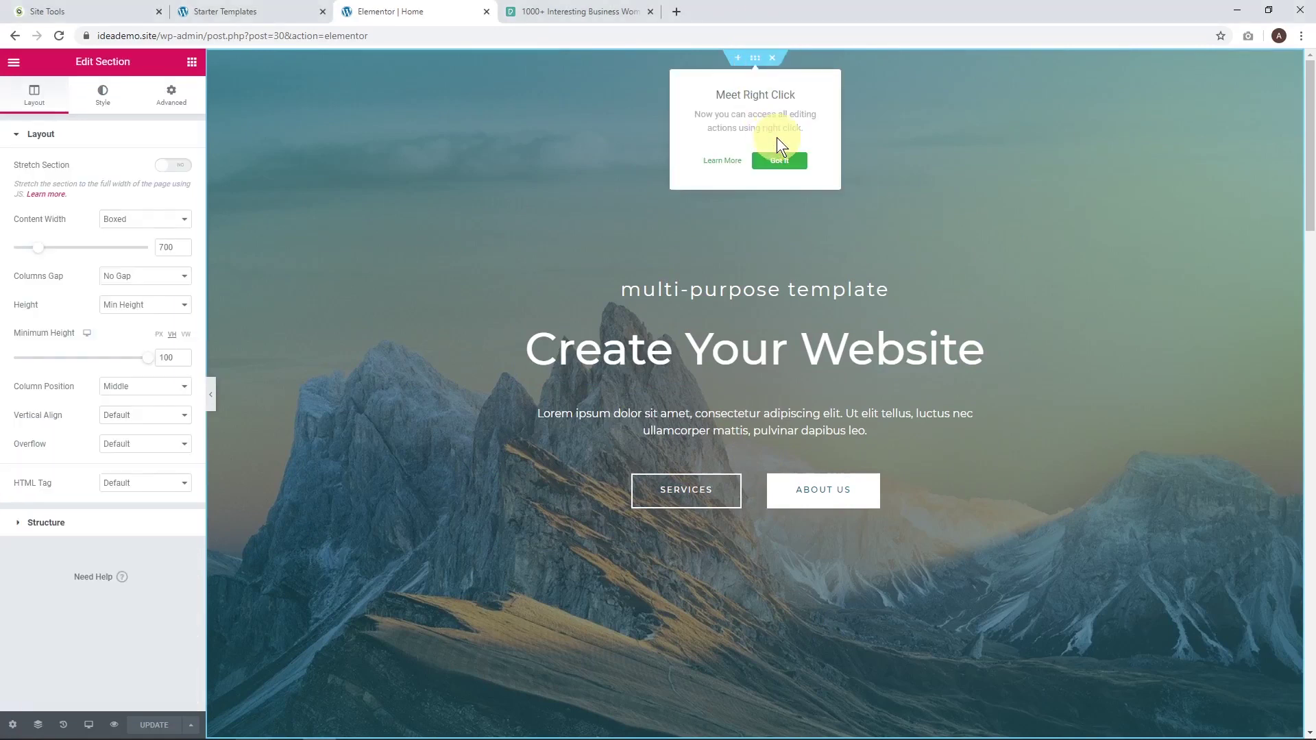
pyautogui.click(781, 161)
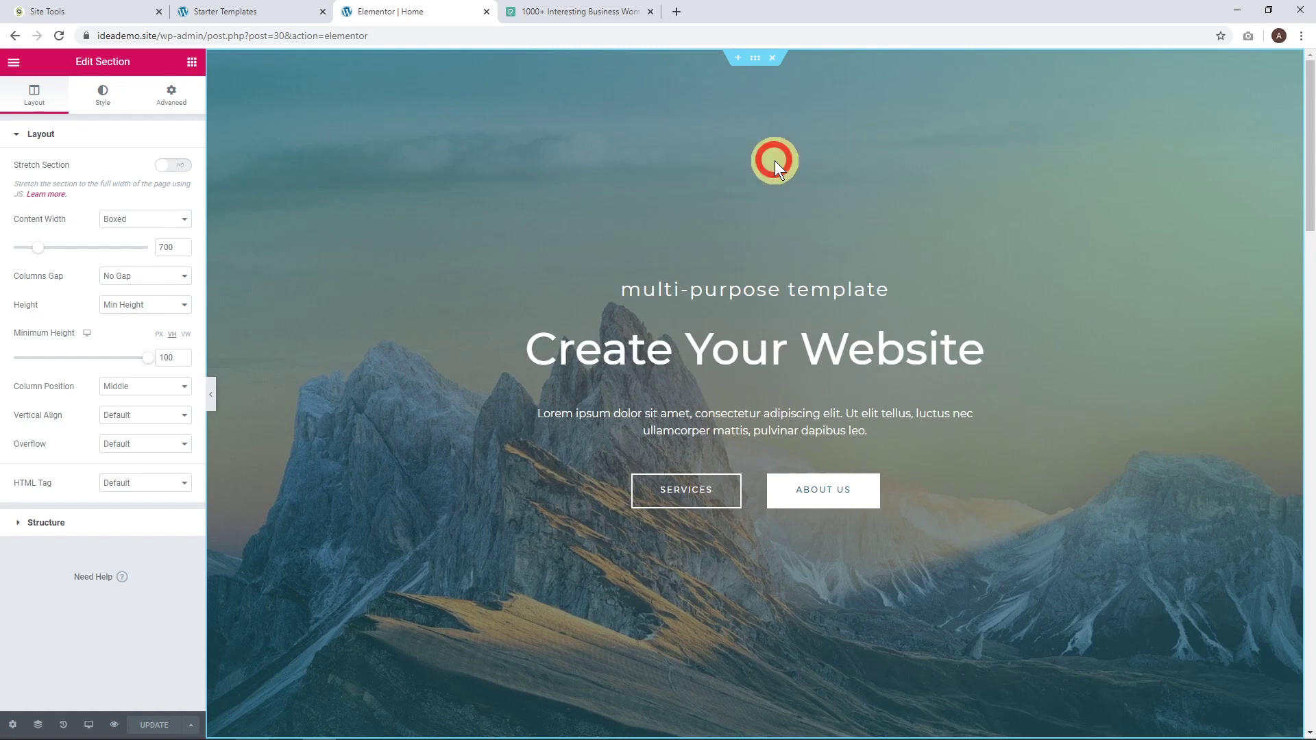
pyautogui.click(103, 96)
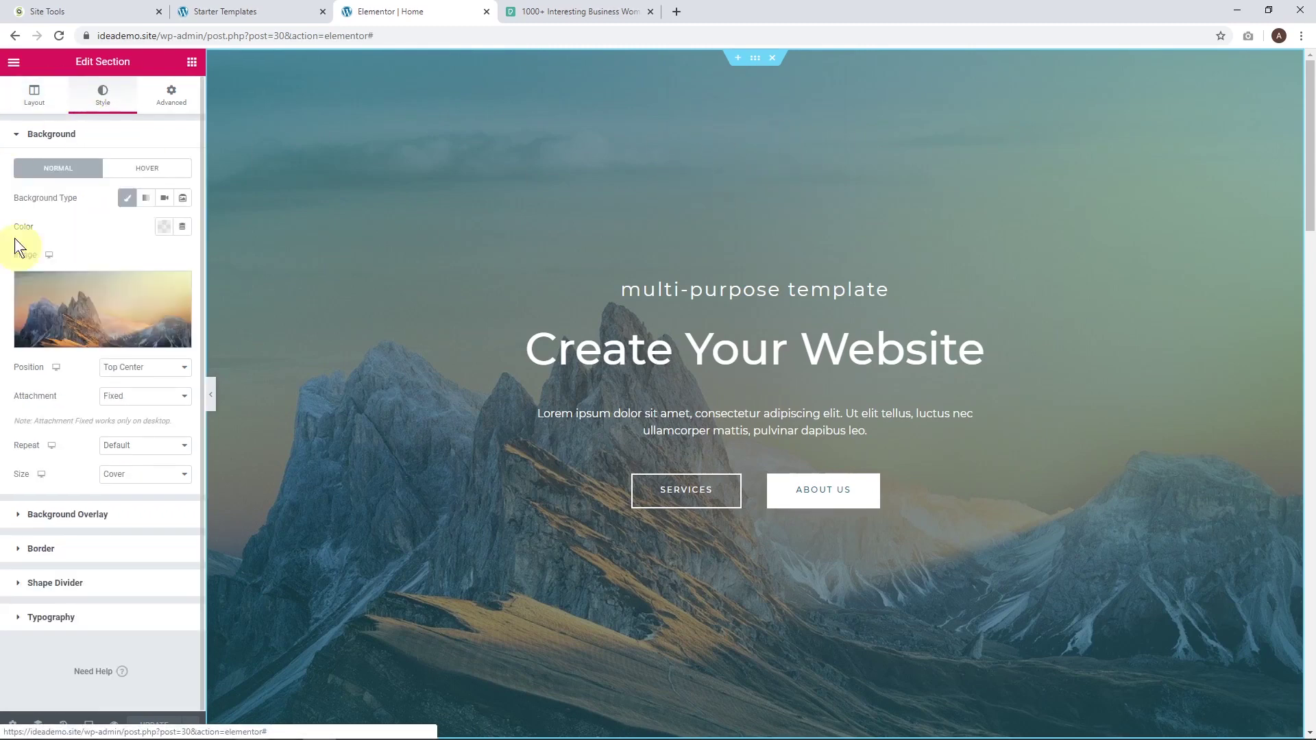
pyautogui.moveTo(122, 297)
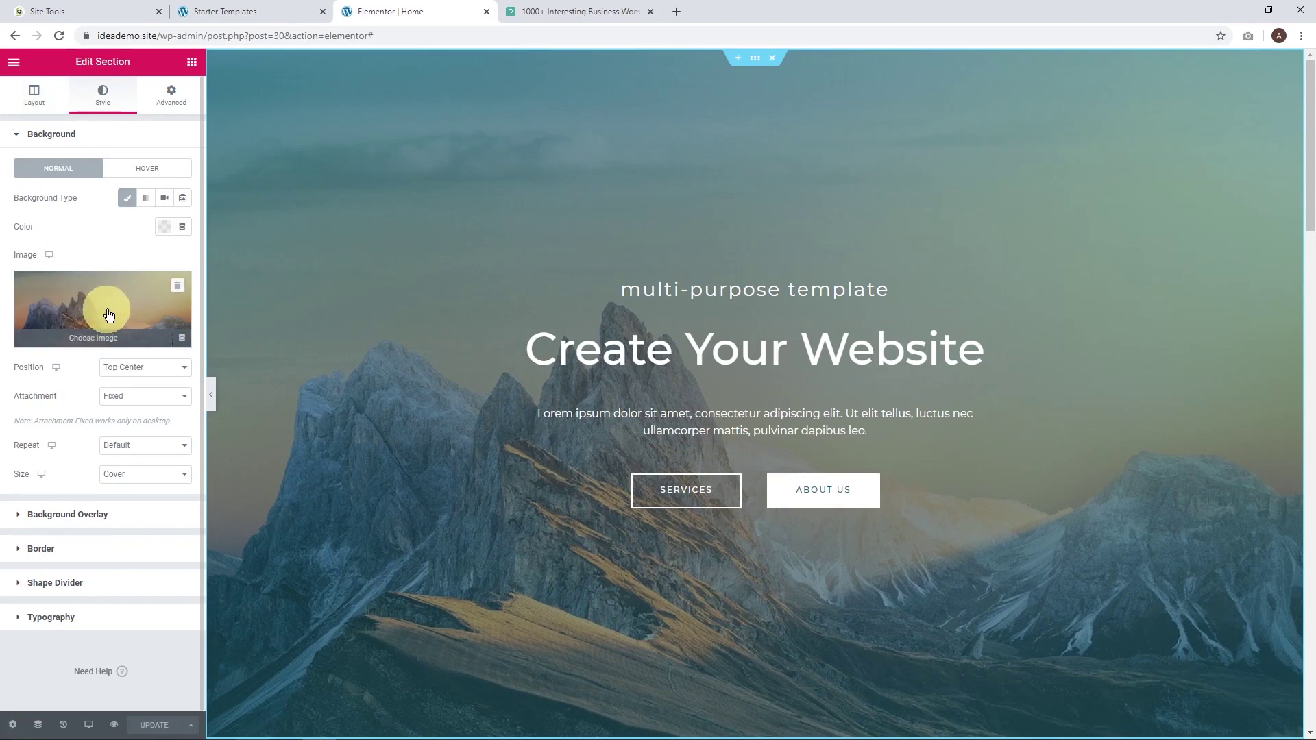
pyautogui.click(106, 312)
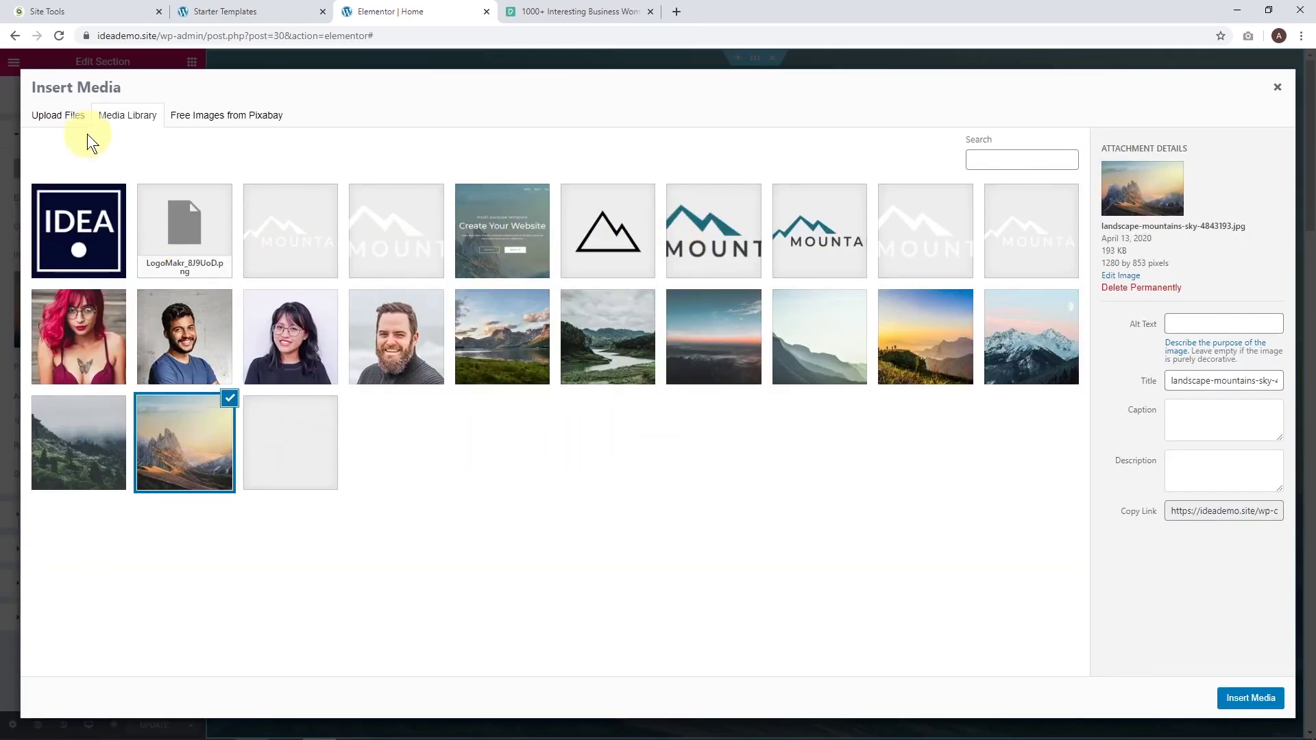
# Search the free Pixabay images for 'study', then switch to the Pexels study results.
pyautogui.click(63, 118)
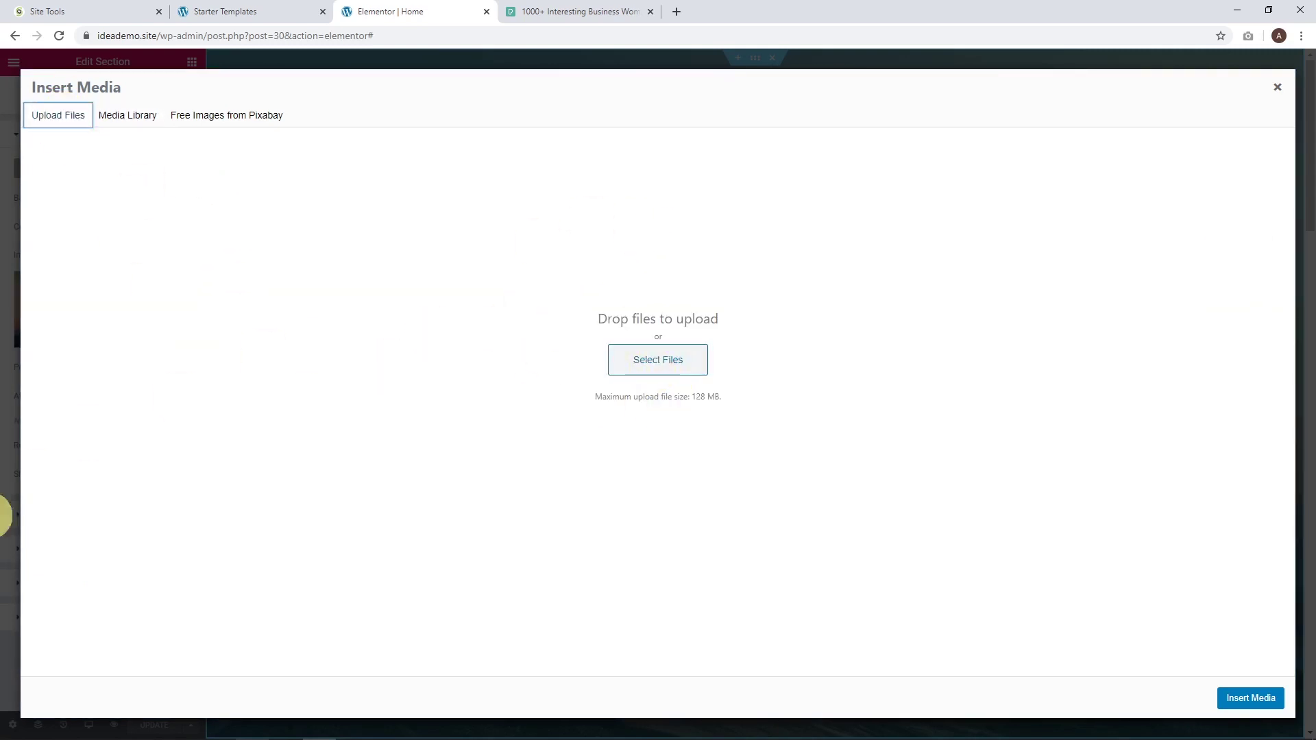
pyautogui.click(230, 122)
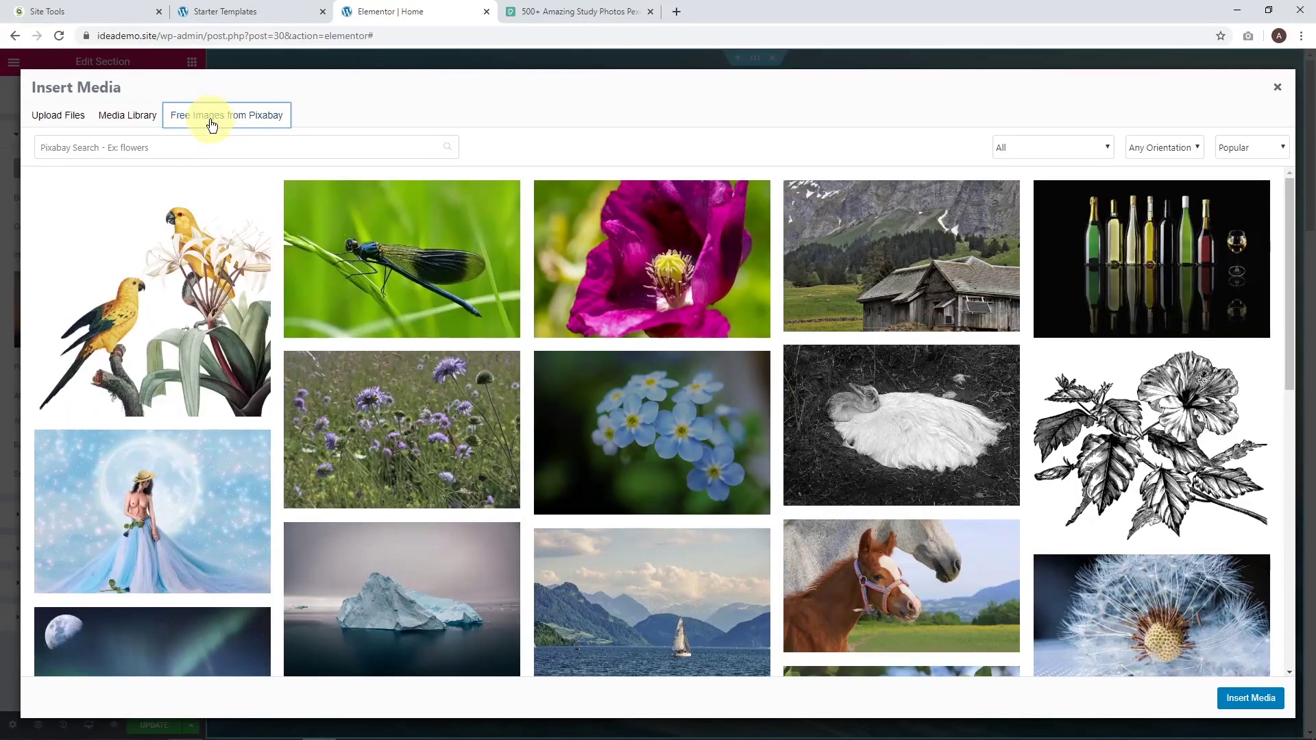
pyautogui.click(168, 142)
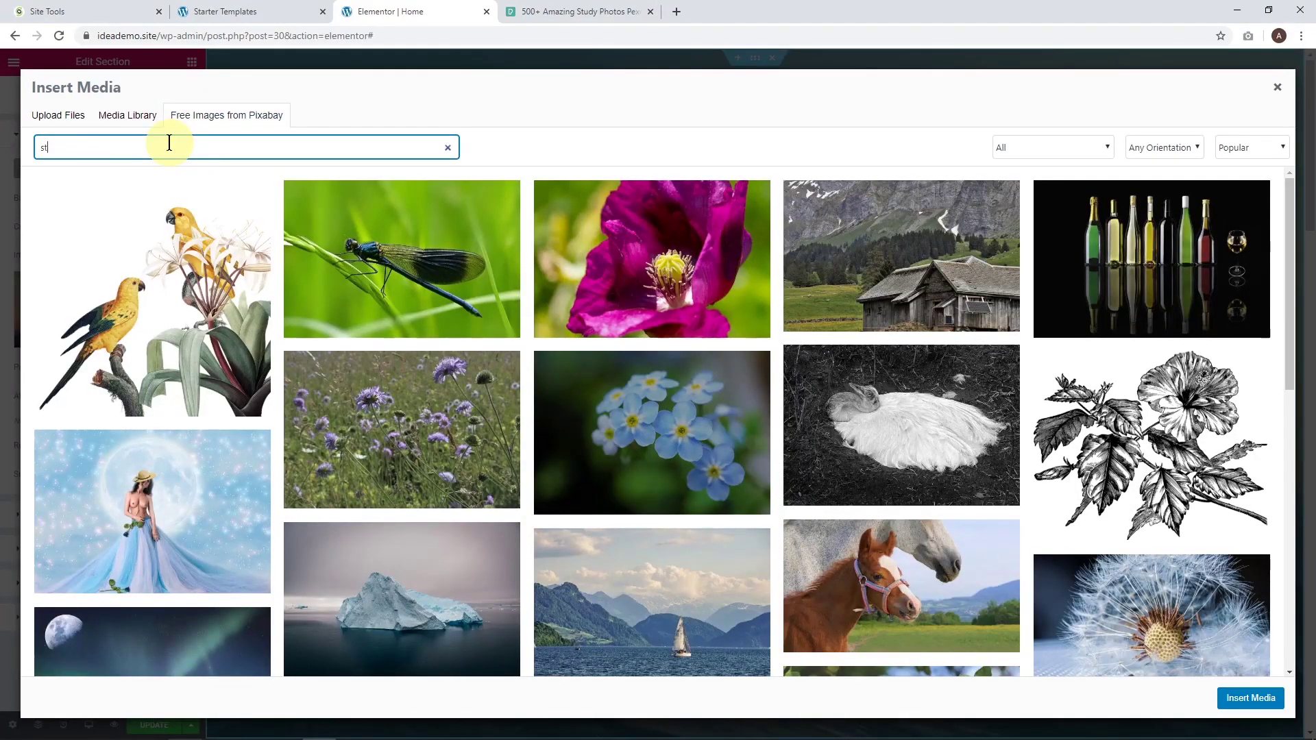
pyautogui.write('study')
pyautogui.press('Return')
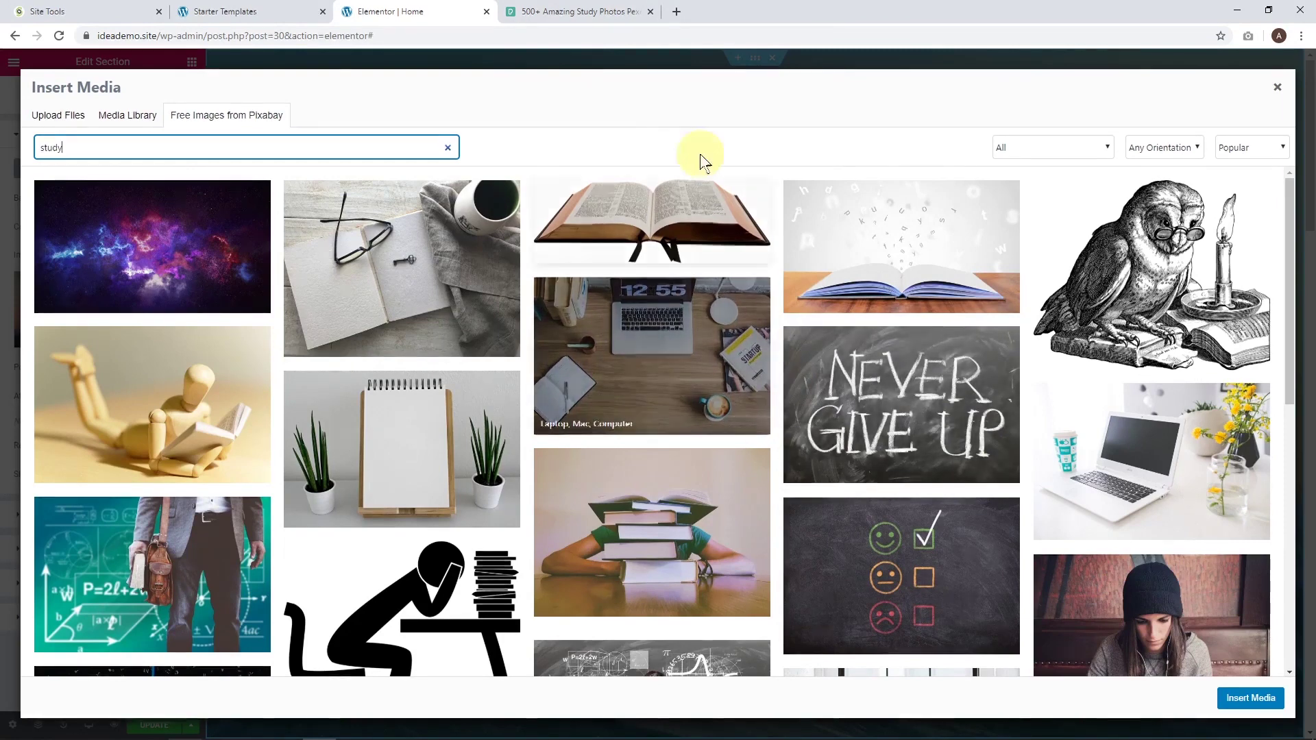
pyautogui.click(572, 10)
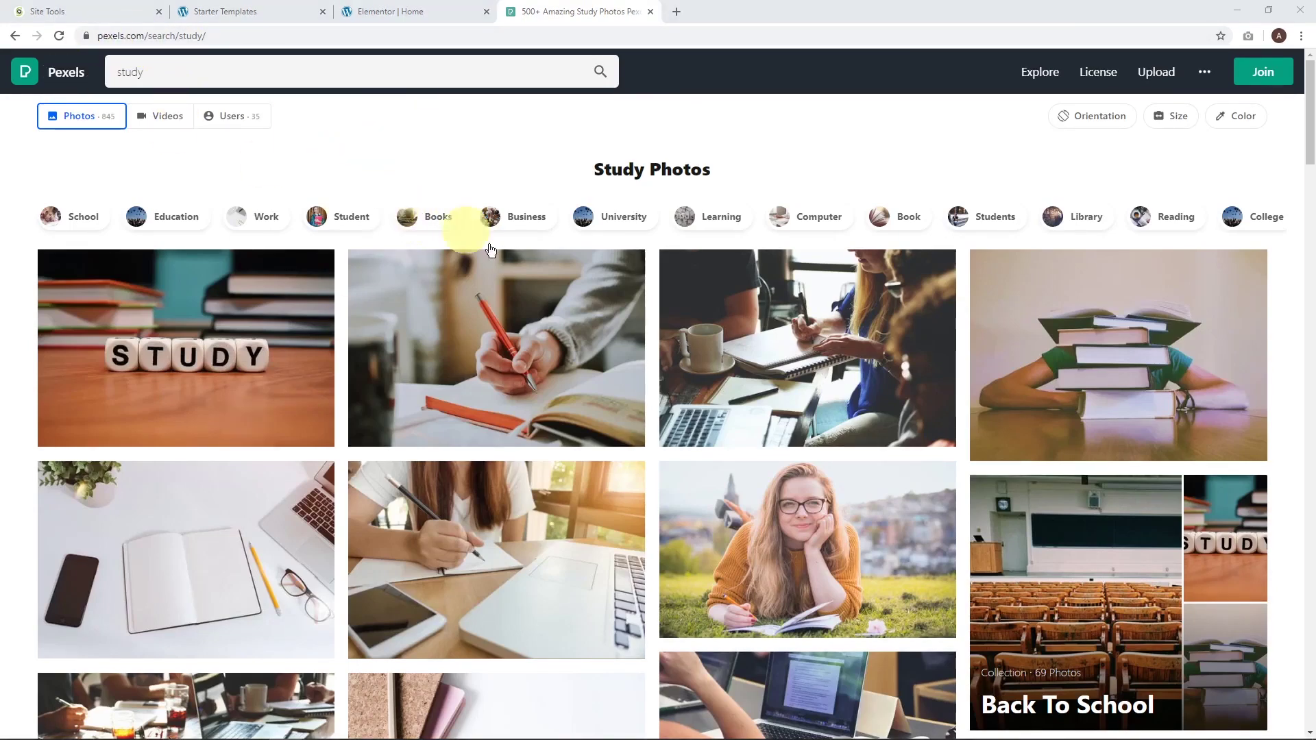
# Download the Pexels photo of a woman writing beside a laptop at Large, 1920 x 1280.
pyautogui.scroll(-3, 969, 413)
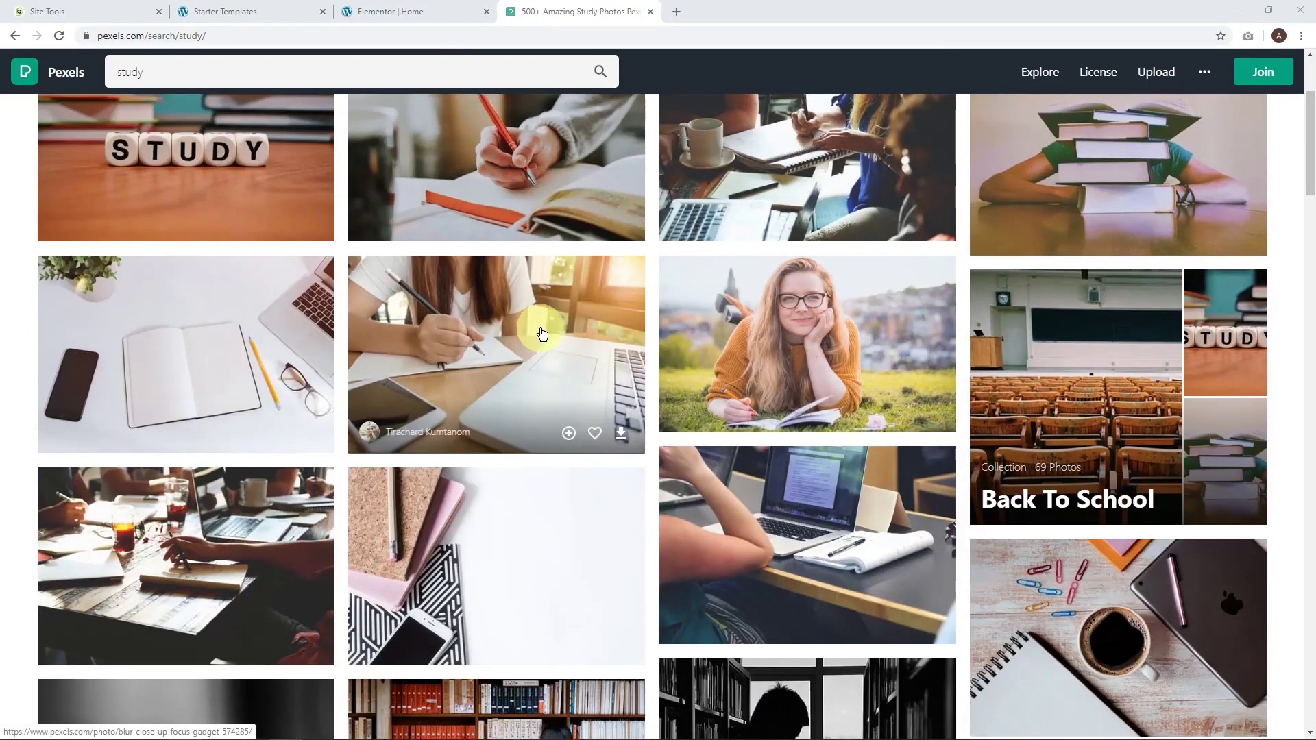
pyautogui.click(498, 340)
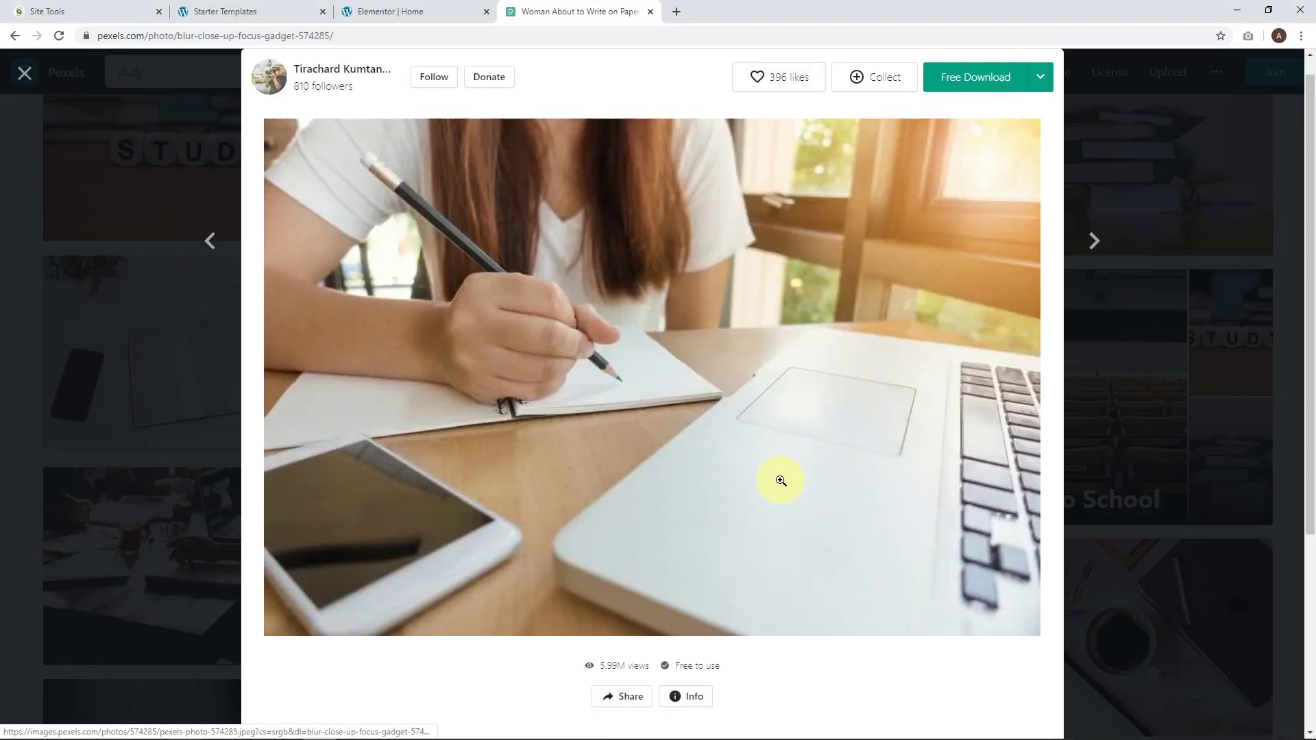
pyautogui.moveTo(1015, 86)
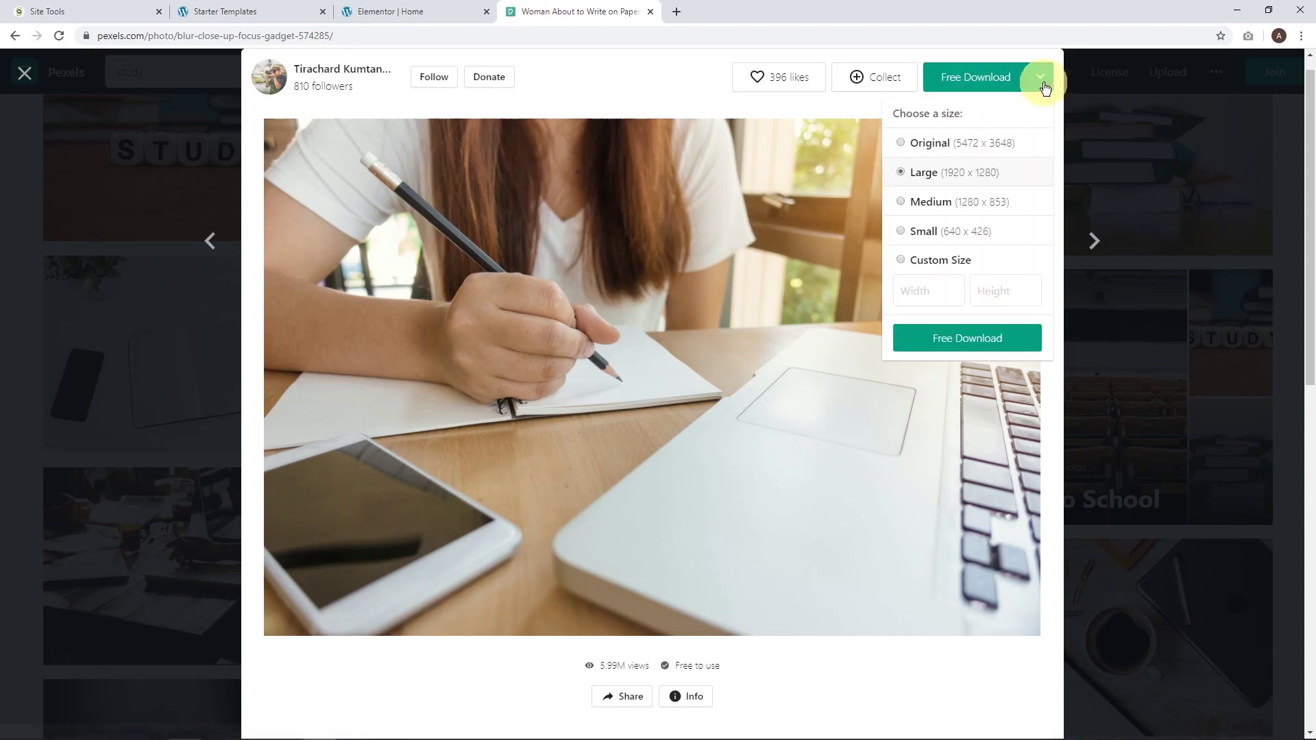
pyautogui.click(969, 336)
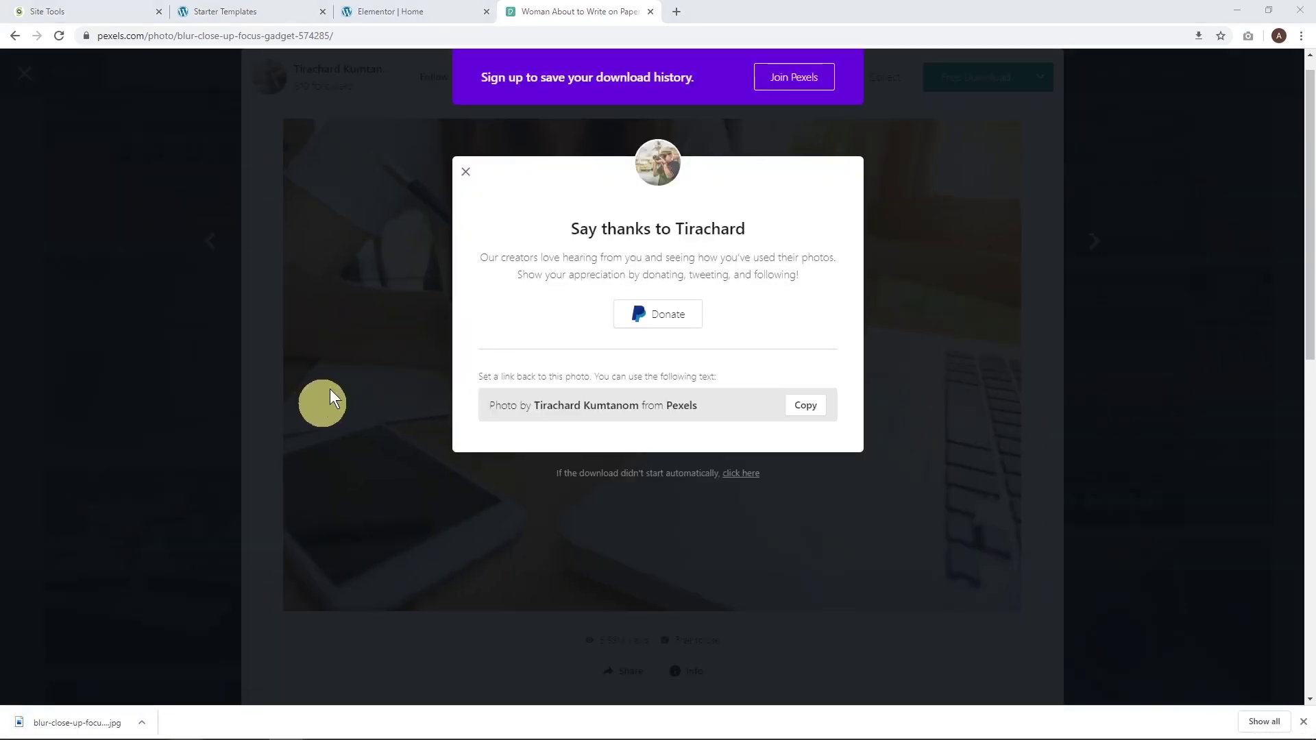
# Upload the downloaded woman-writing photo and insert it as the hero background.
pyautogui.click(407, 11)
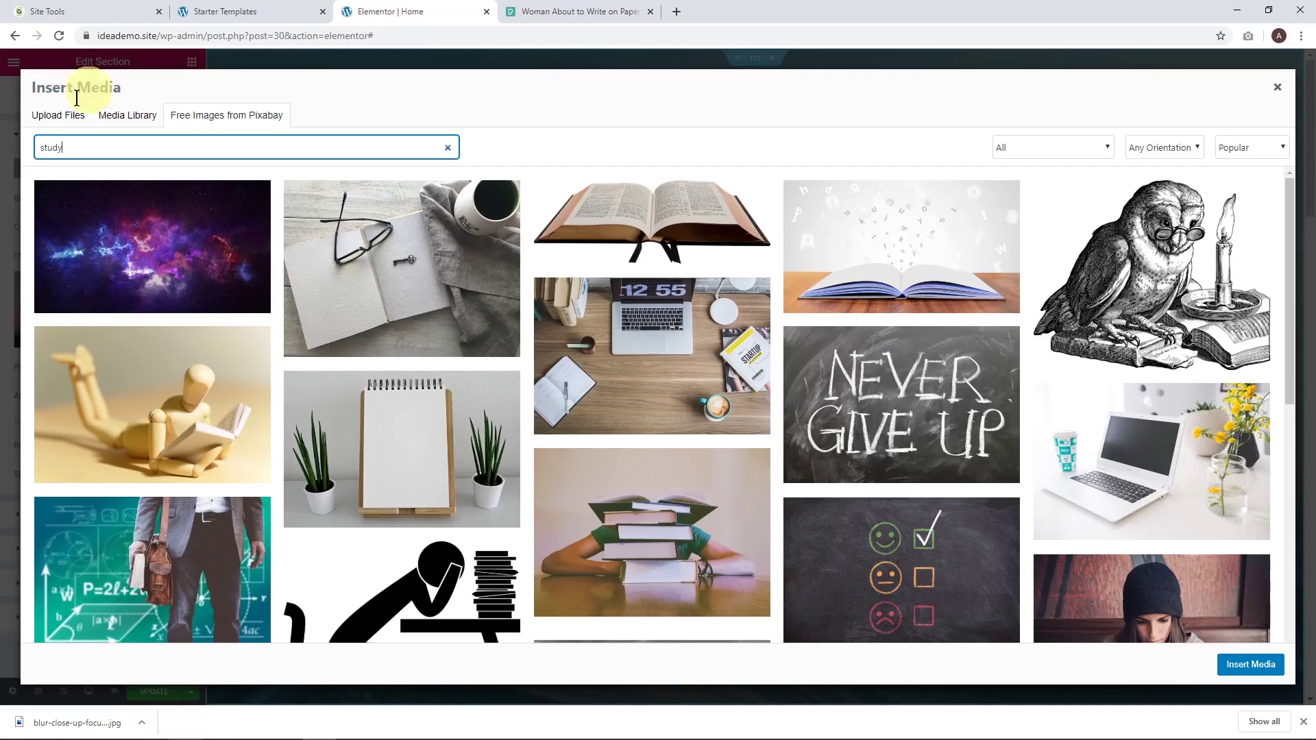
pyautogui.click(41, 114)
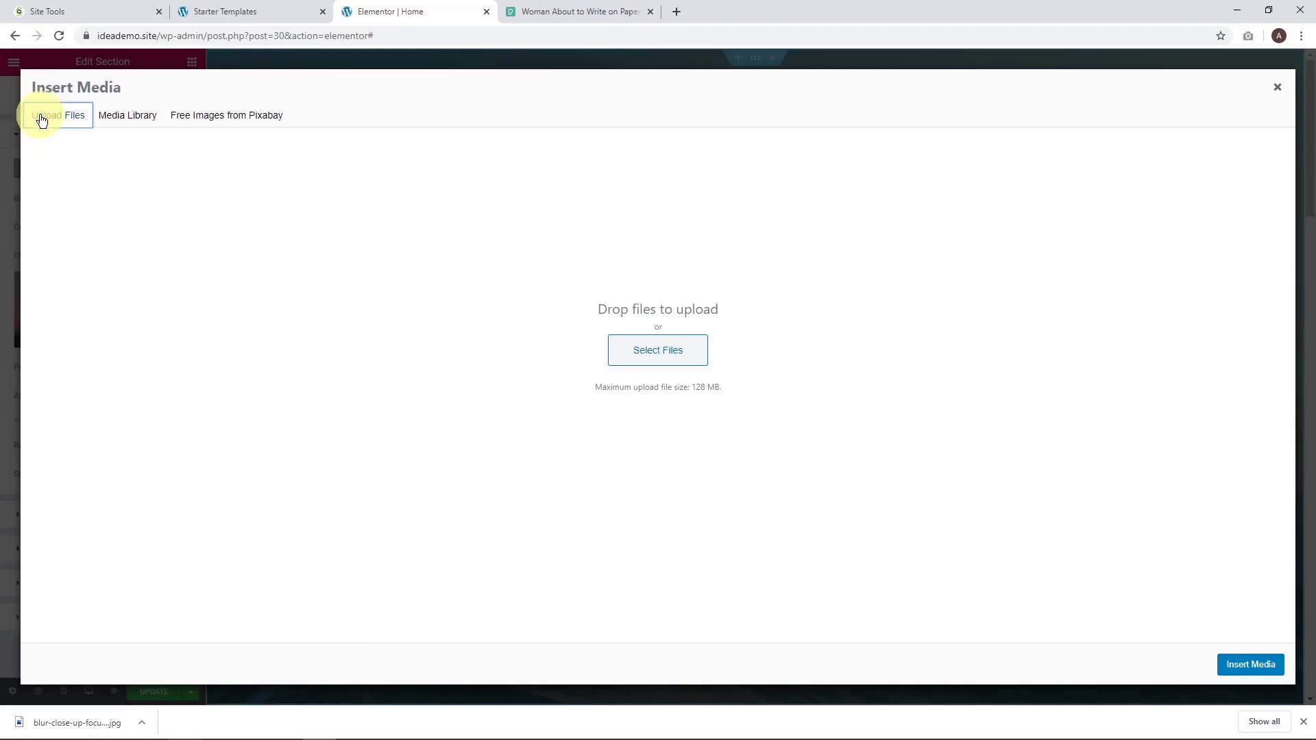
pyautogui.click(646, 357)
pyautogui.moveTo(77, 722); pyautogui.dragTo(466, 351)
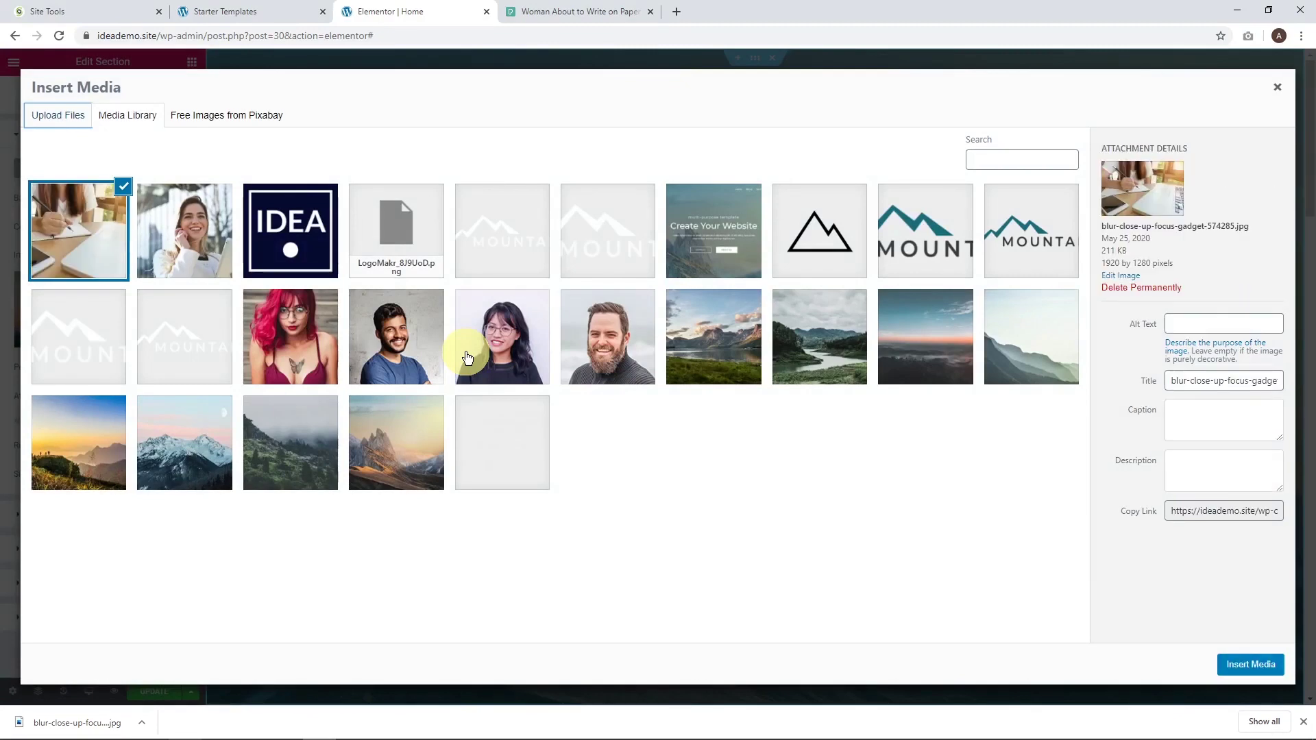
pyautogui.click(1251, 670)
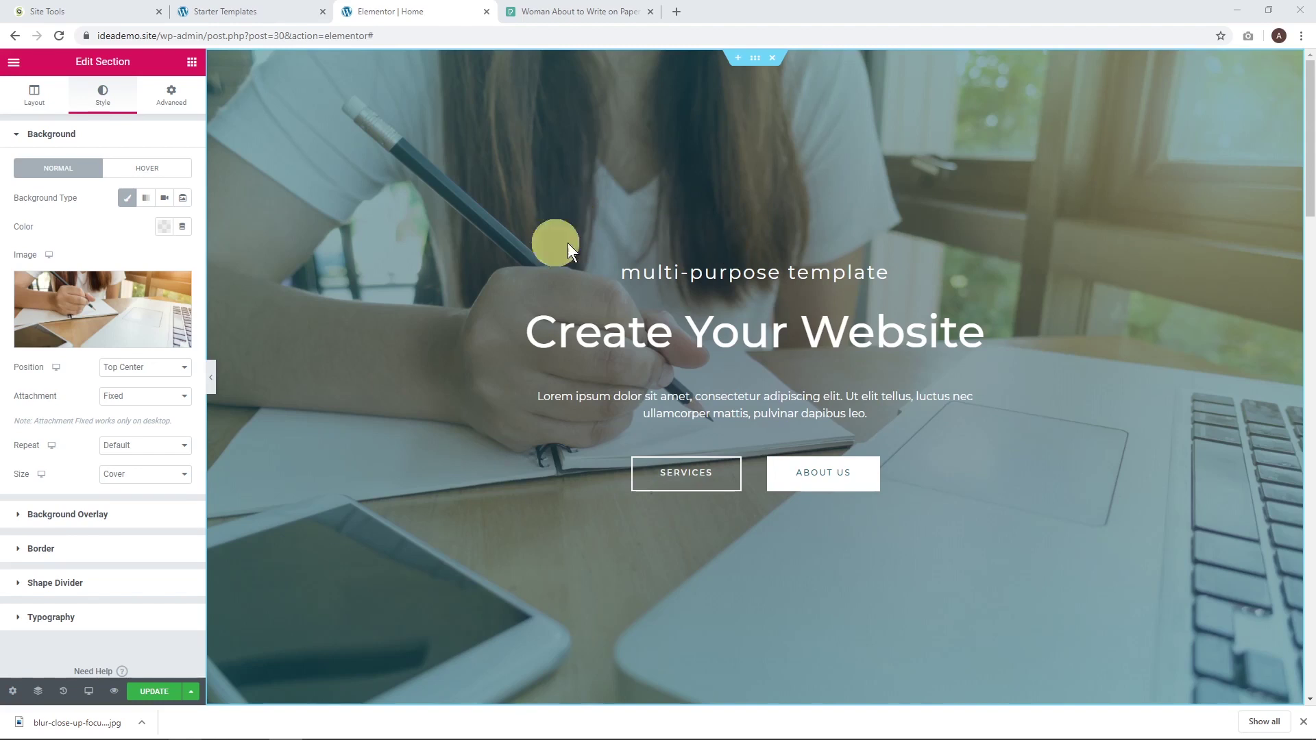
# Set the hero's Background Overlay opacity to 0.75.
pyautogui.click(61, 525)
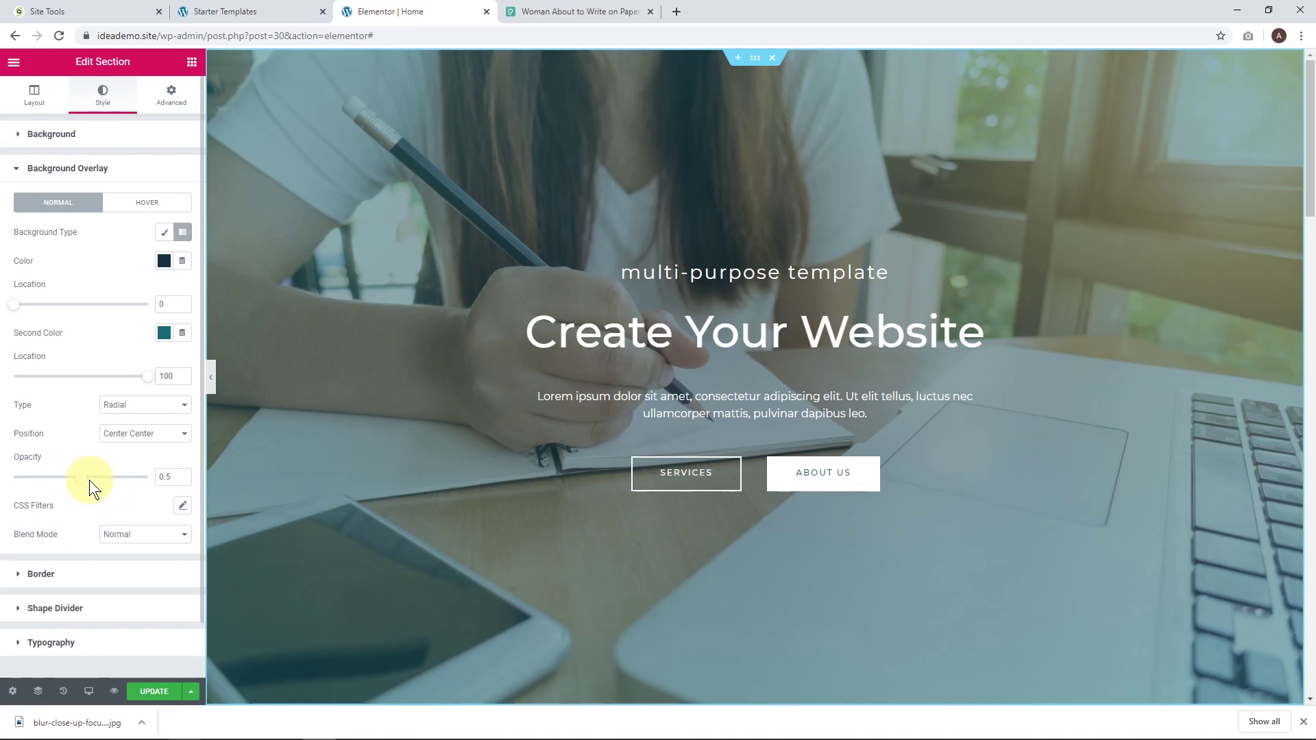
pyautogui.moveTo(86, 486); pyautogui.dragTo(116, 485)
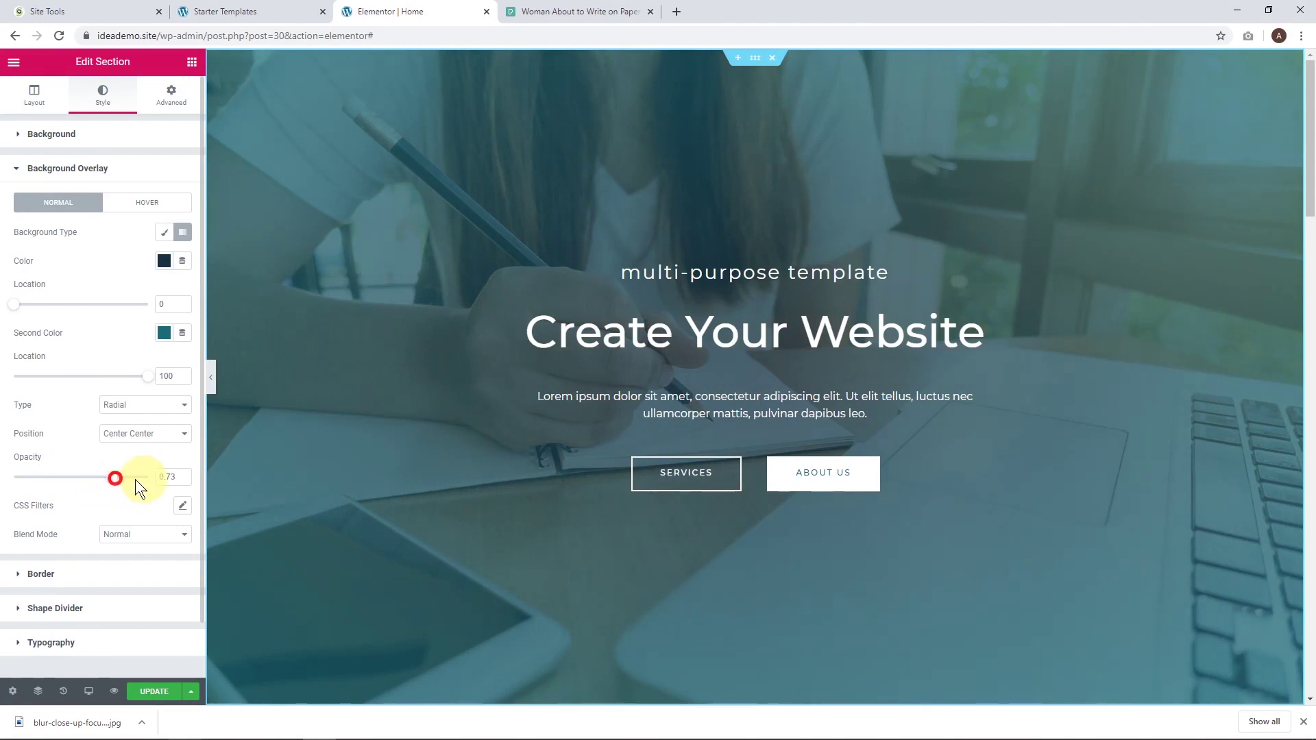
pyautogui.press('Up')
pyautogui.press('Up')
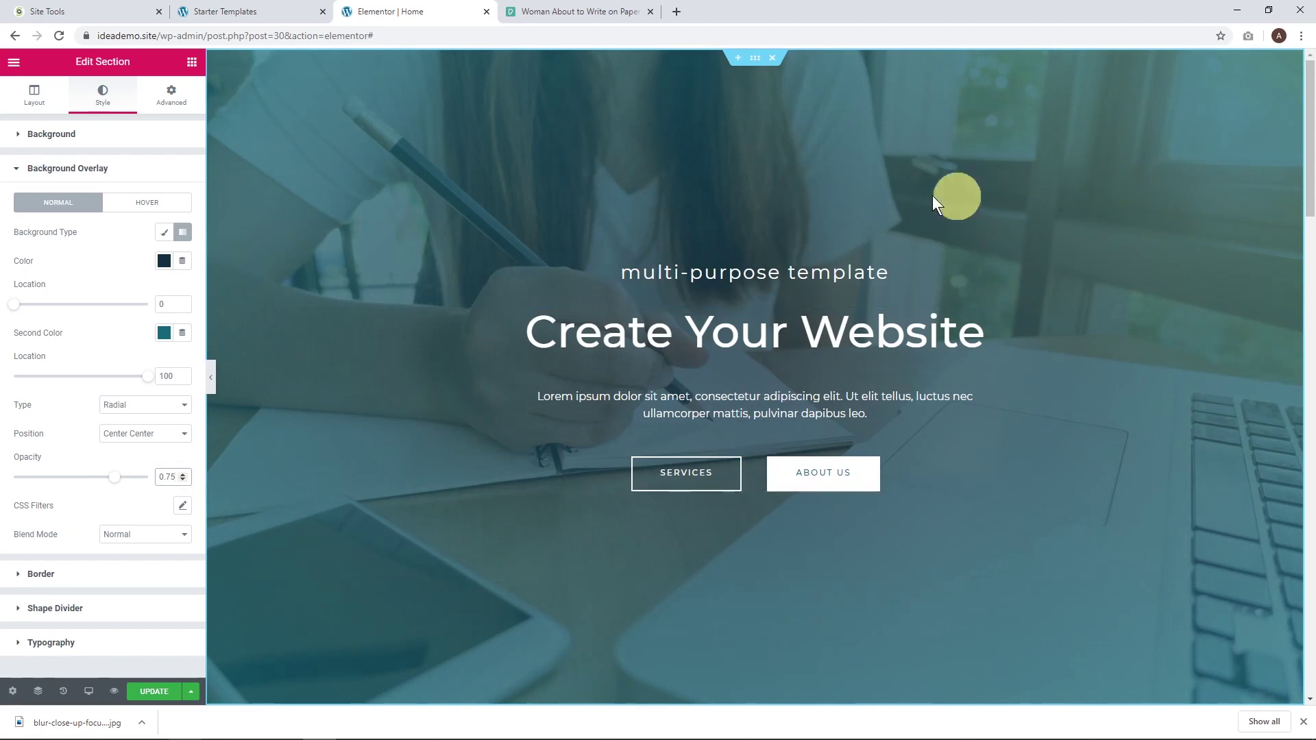
# Save the page, then change the hero headings to 'ideaspot' and 'Tech Courses'.
pyautogui.click(154, 698)
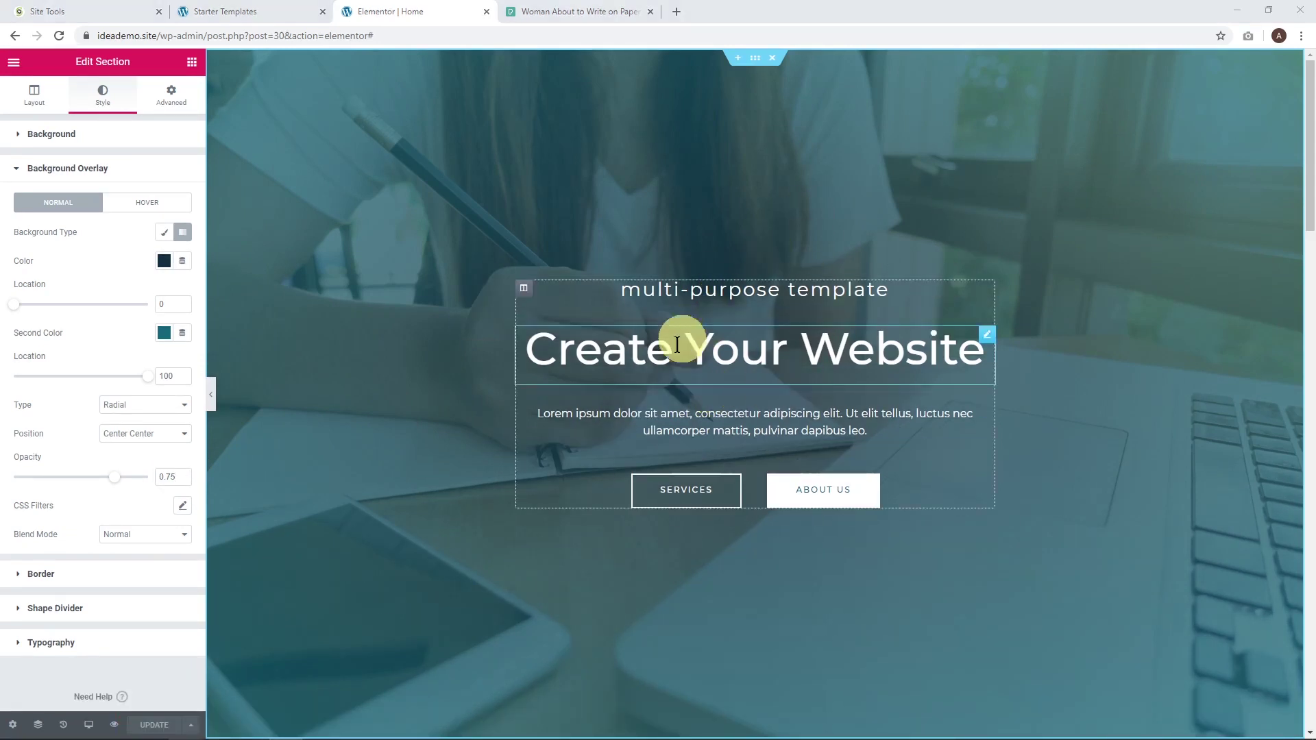
pyautogui.click(723, 293)
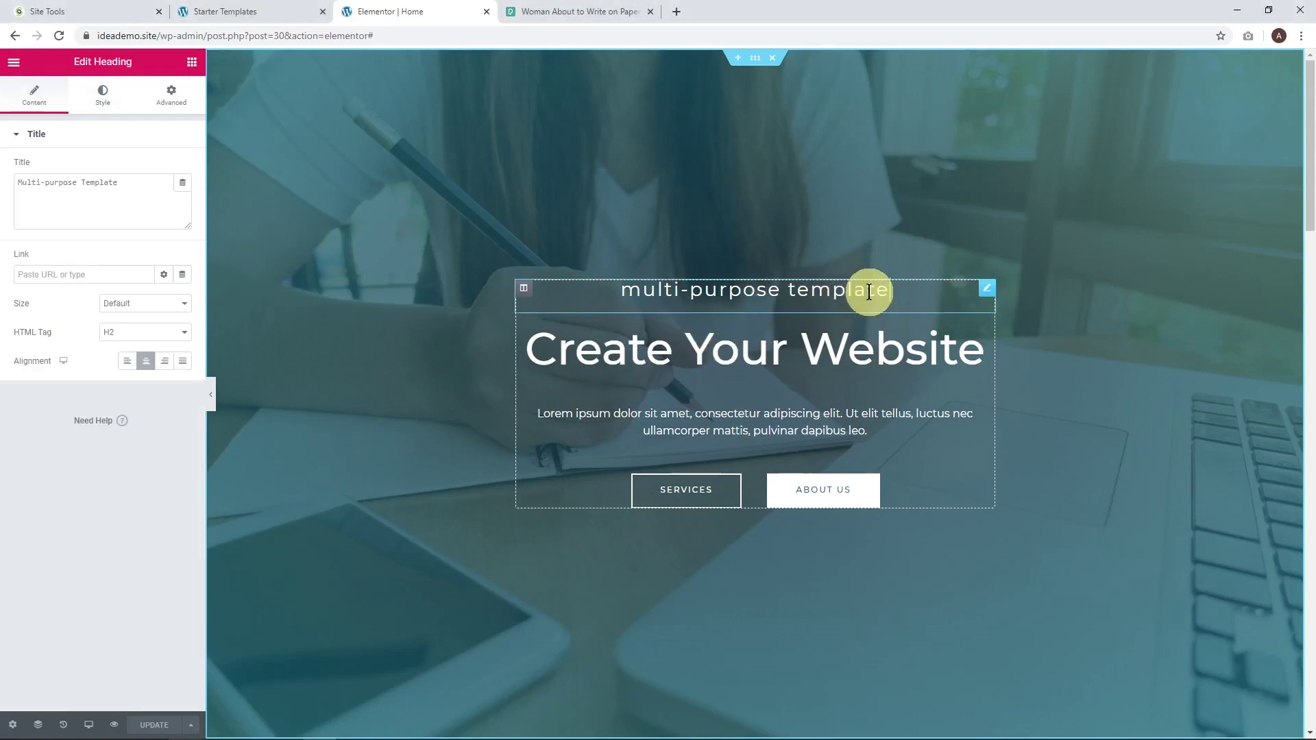
pyautogui.press('BackSpace')
pyautogui.press('BackSpace')
pyautogui.press('BackSpace')
pyautogui.press('BackSpace')
pyautogui.press('BackSpace')
pyautogui.press('BackSpace')
pyautogui.press('BackSpace')
pyautogui.press('BackSpace')
pyautogui.press('BackSpace')
pyautogui.press('BackSpace')
pyautogui.press('BackSpace')
pyautogui.press('BackSpace')
pyautogui.press('BackSpace')
pyautogui.press('BackSpace')
pyautogui.press('BackSpace')
pyautogui.press('BackSpace')
pyautogui.press('BackSpace')
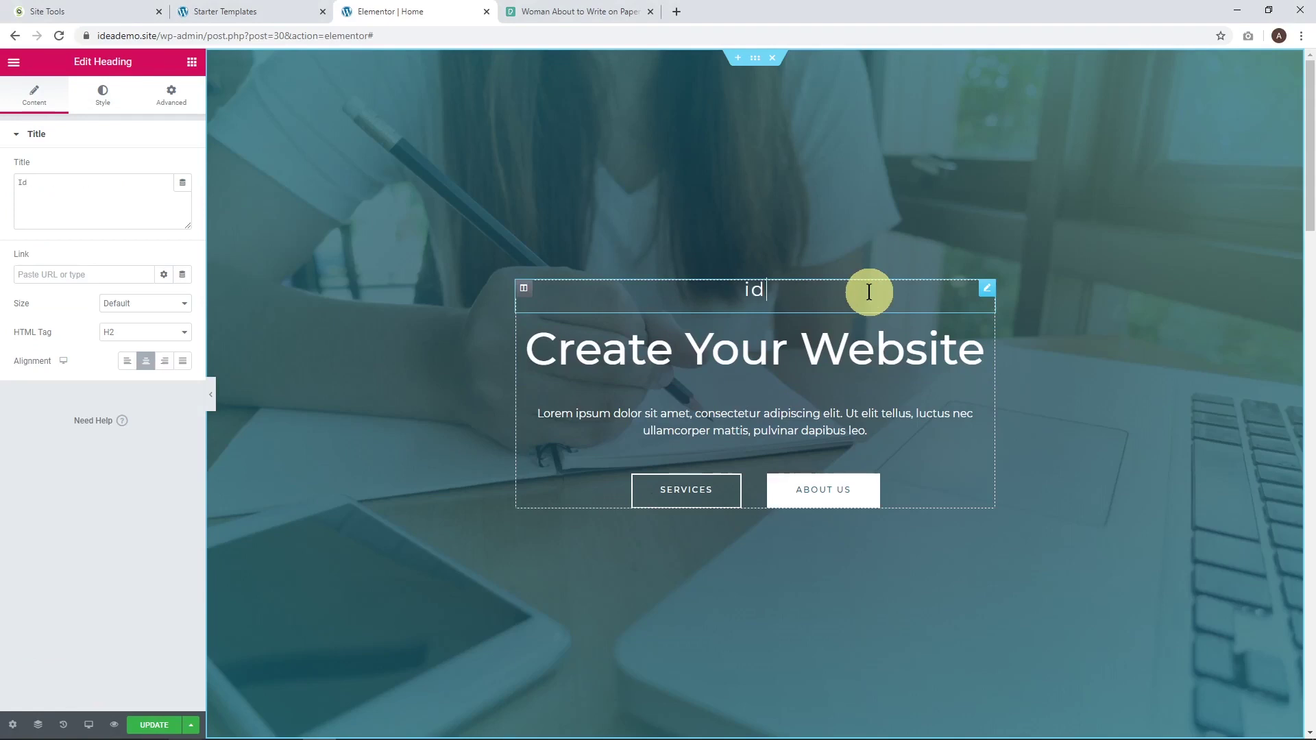
pyautogui.write('ideaspot')
pyautogui.click(862, 339)
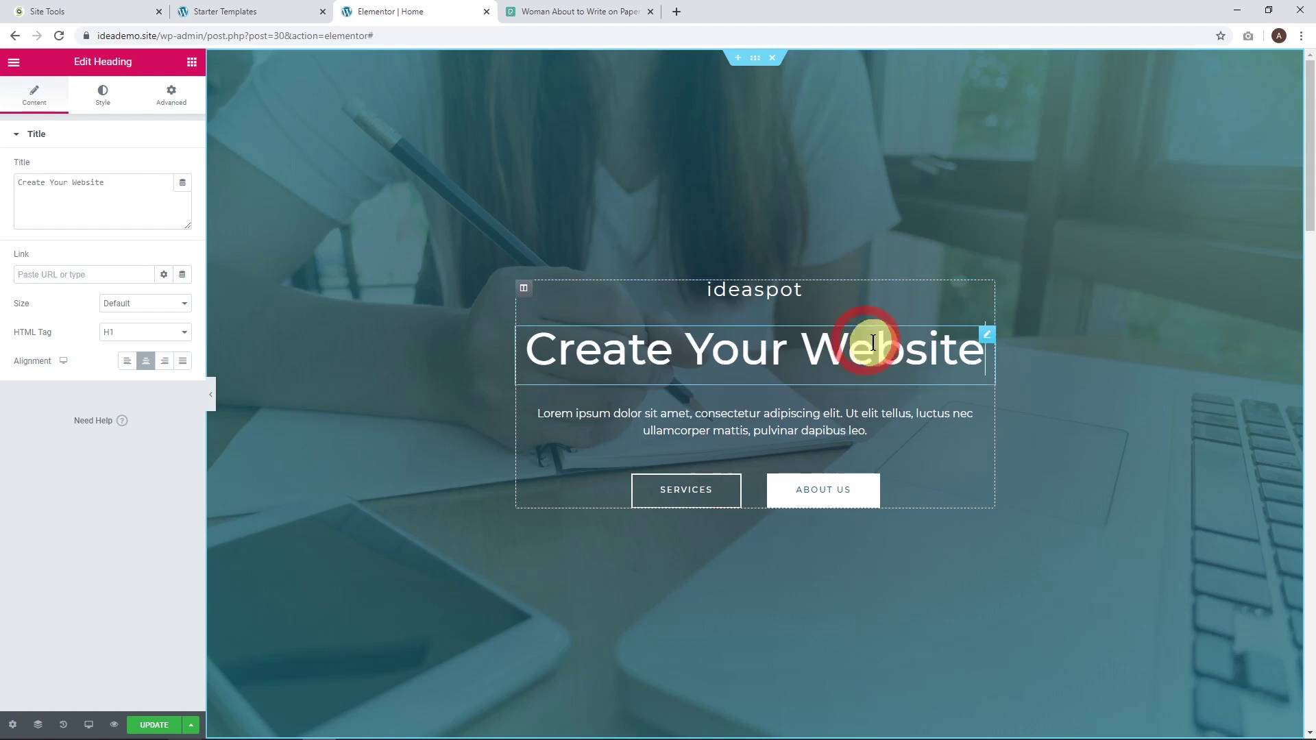
pyautogui.press('BackSpace')
pyautogui.press('BackSpace')
pyautogui.press('BackSpace')
pyautogui.press('BackSpace')
pyautogui.press('BackSpace')
pyautogui.press('BackSpace')
pyautogui.press('BackSpace')
pyautogui.press('BackSpace')
pyautogui.press('BackSpace')
pyautogui.press('BackSpace')
pyautogui.press('BackSpace')
pyautogui.press('BackSpace')
pyautogui.press('BackSpace')
pyautogui.press('BackSpace')
pyautogui.press('BackSpace')
pyautogui.press('BackSpace')
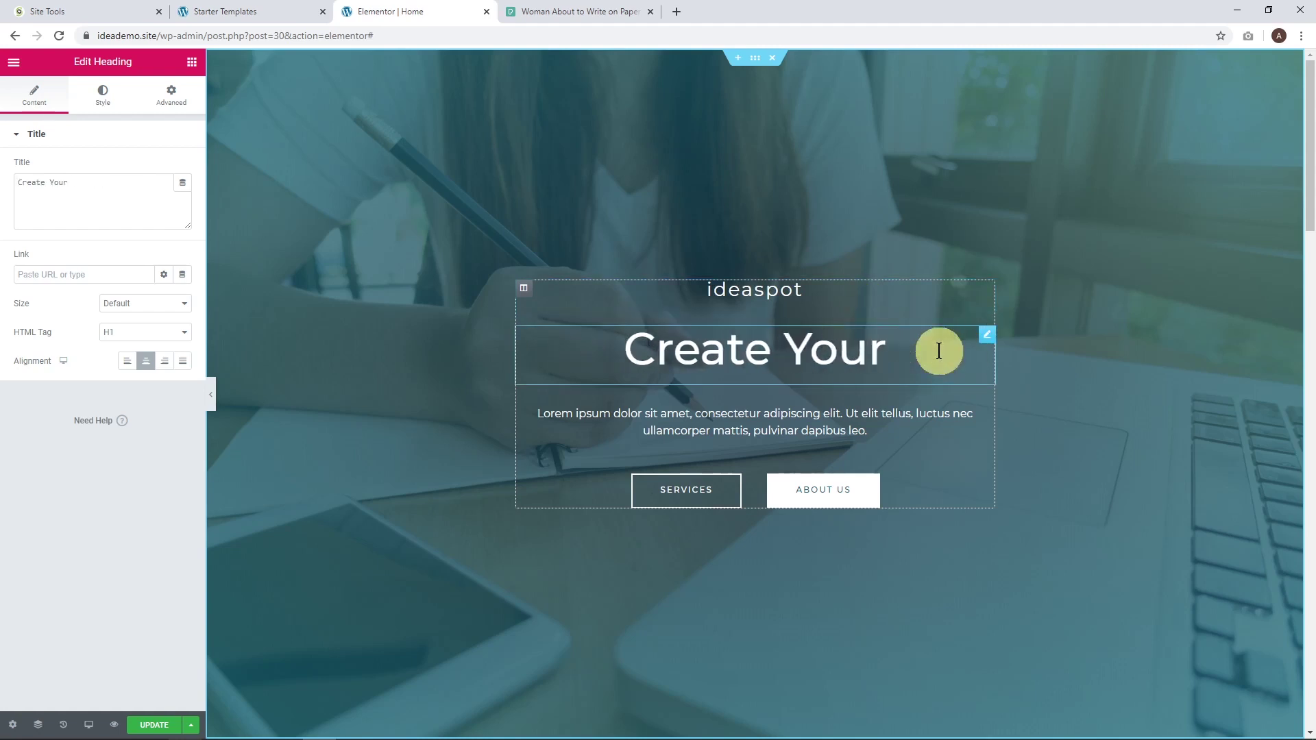
pyautogui.press('BackSpace')
pyautogui.press('BackSpace')
pyautogui.press('BackSpace')
pyautogui.write('Tech')
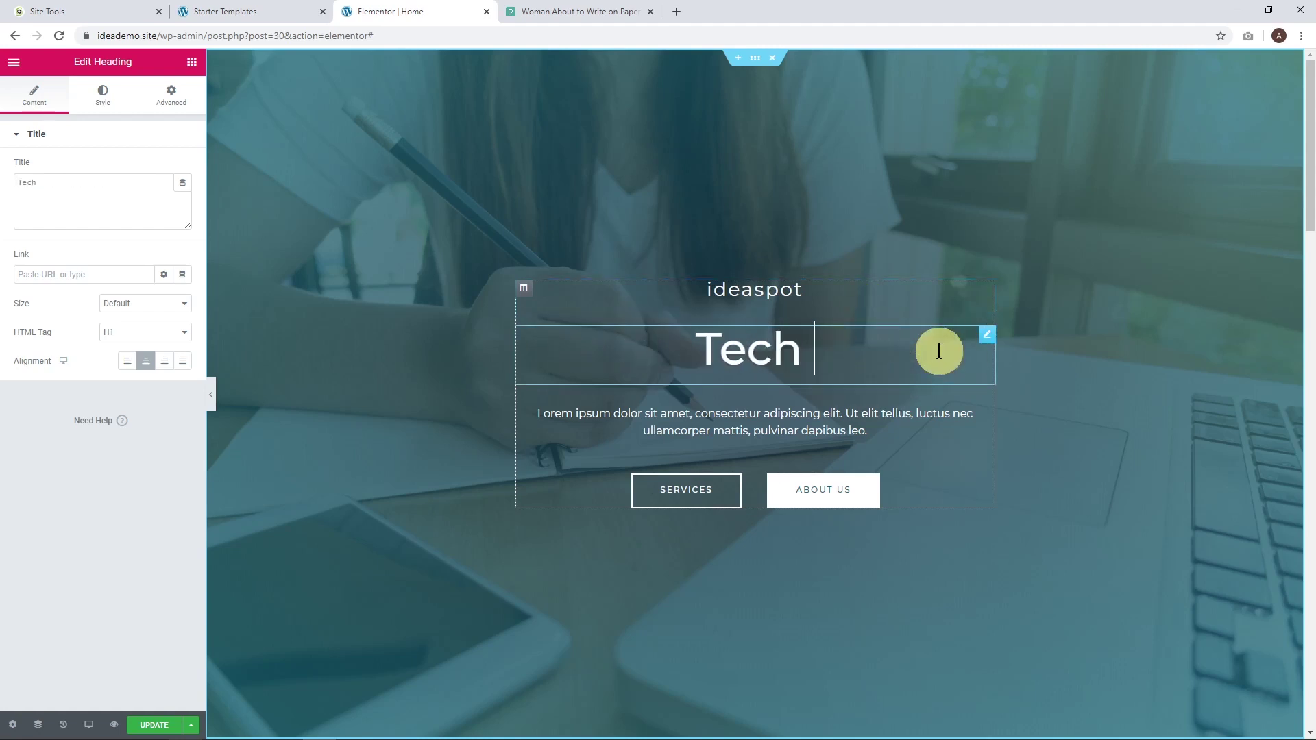
pyautogui.write(' Courses')
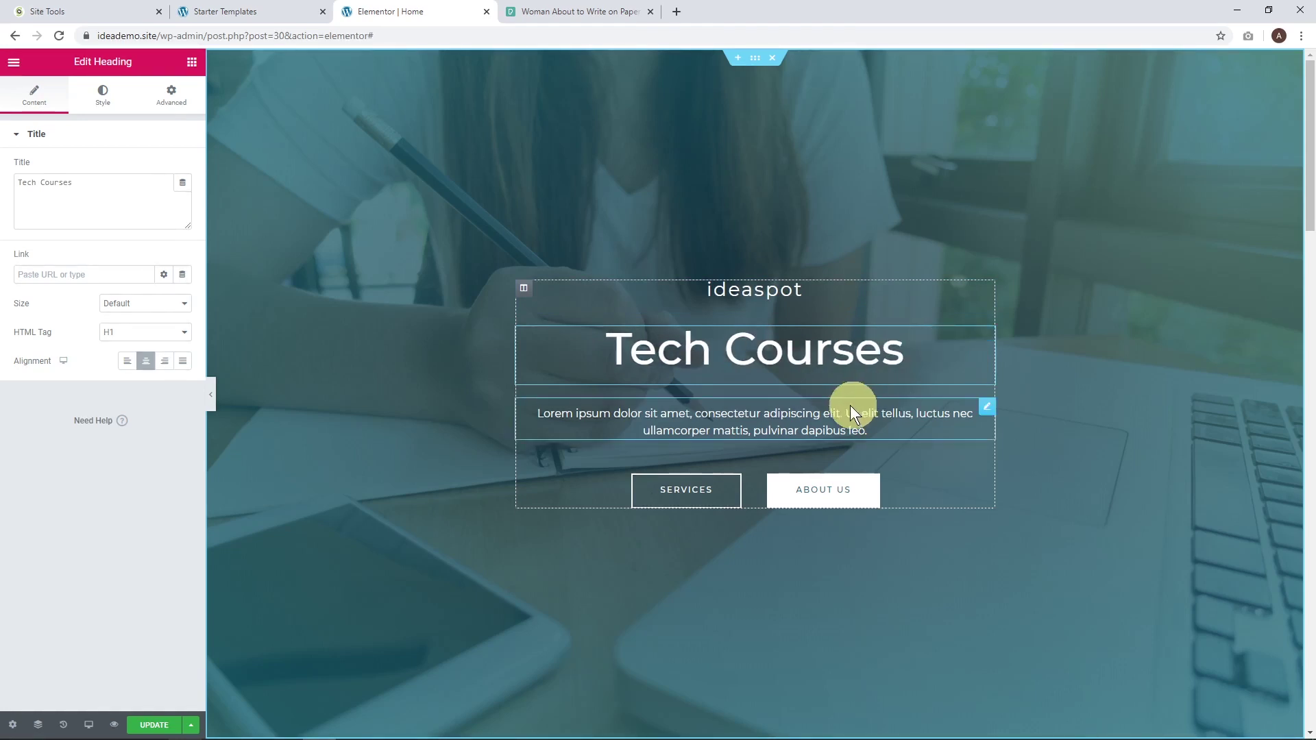
# Replace the Lorem ipsum paragraph with 'Register today for our easy beginner tech courses.'.
pyautogui.click(848, 409)
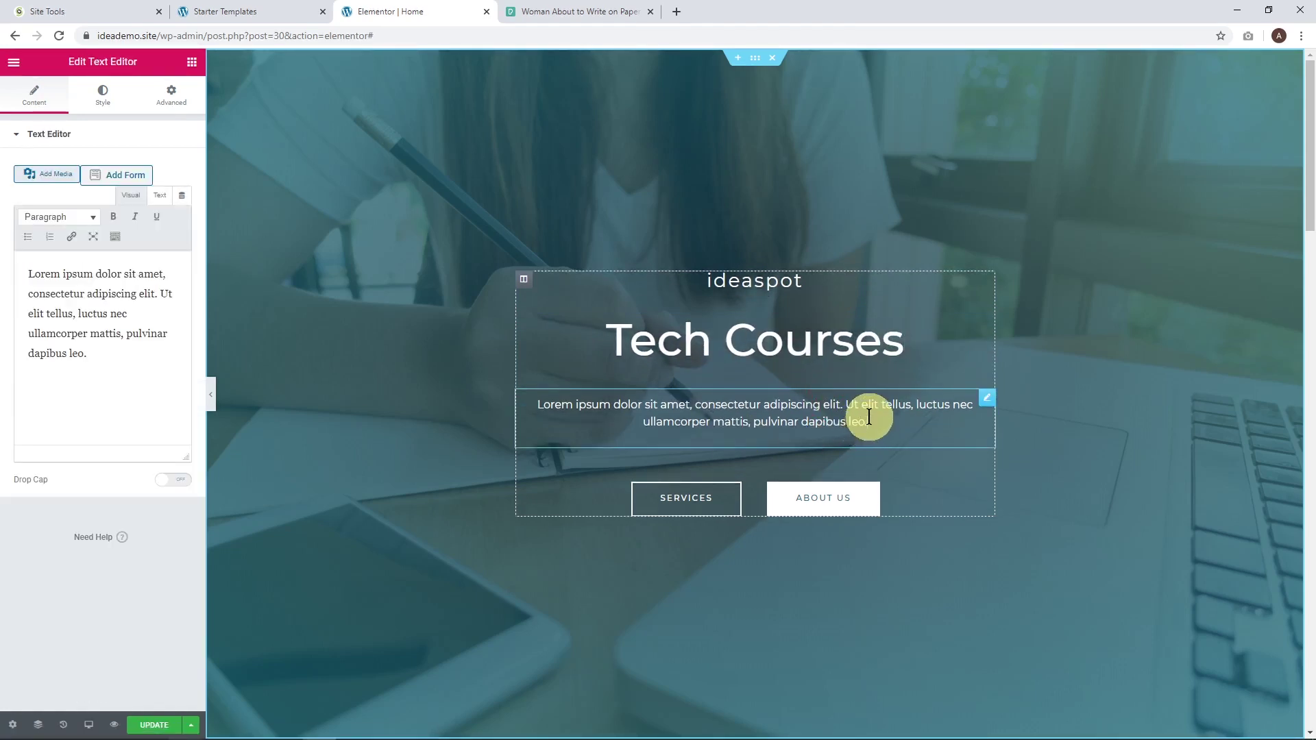
pyautogui.moveTo(865, 418); pyautogui.dragTo(555, 401)
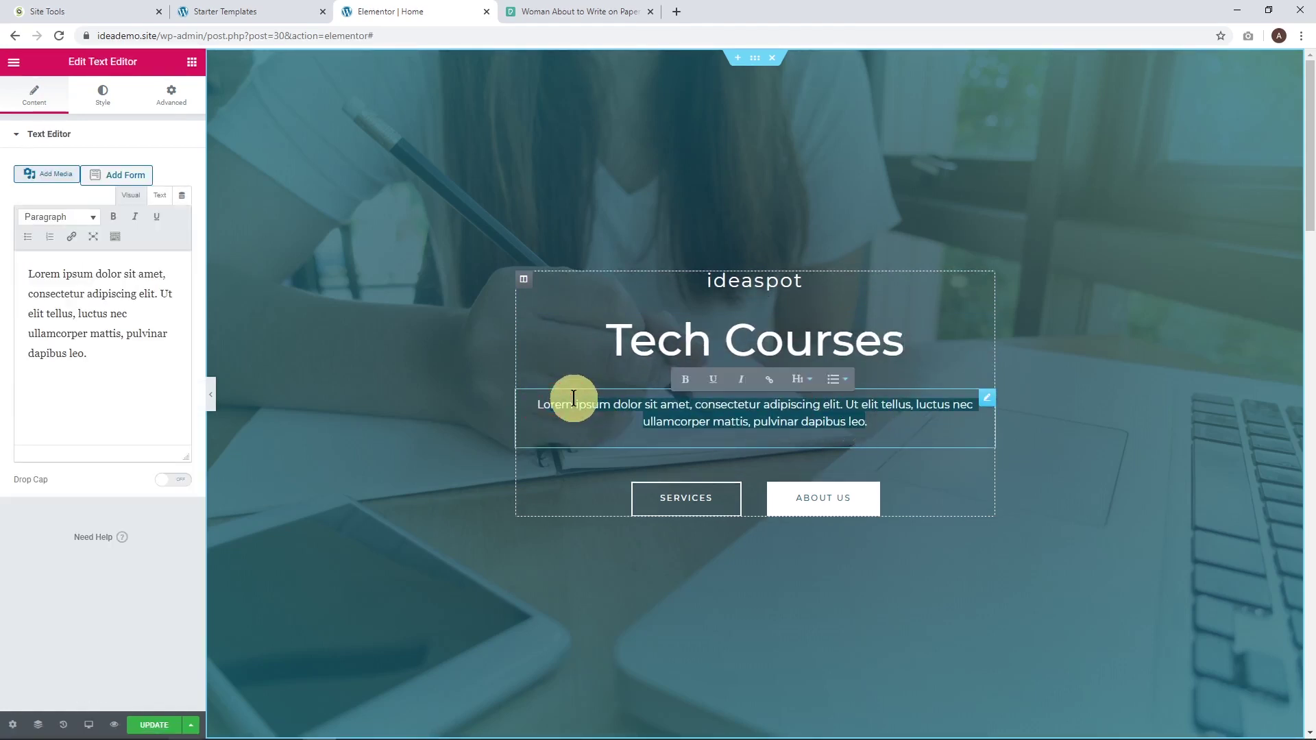
pyautogui.press('BackSpace')
pyautogui.write('Regis')
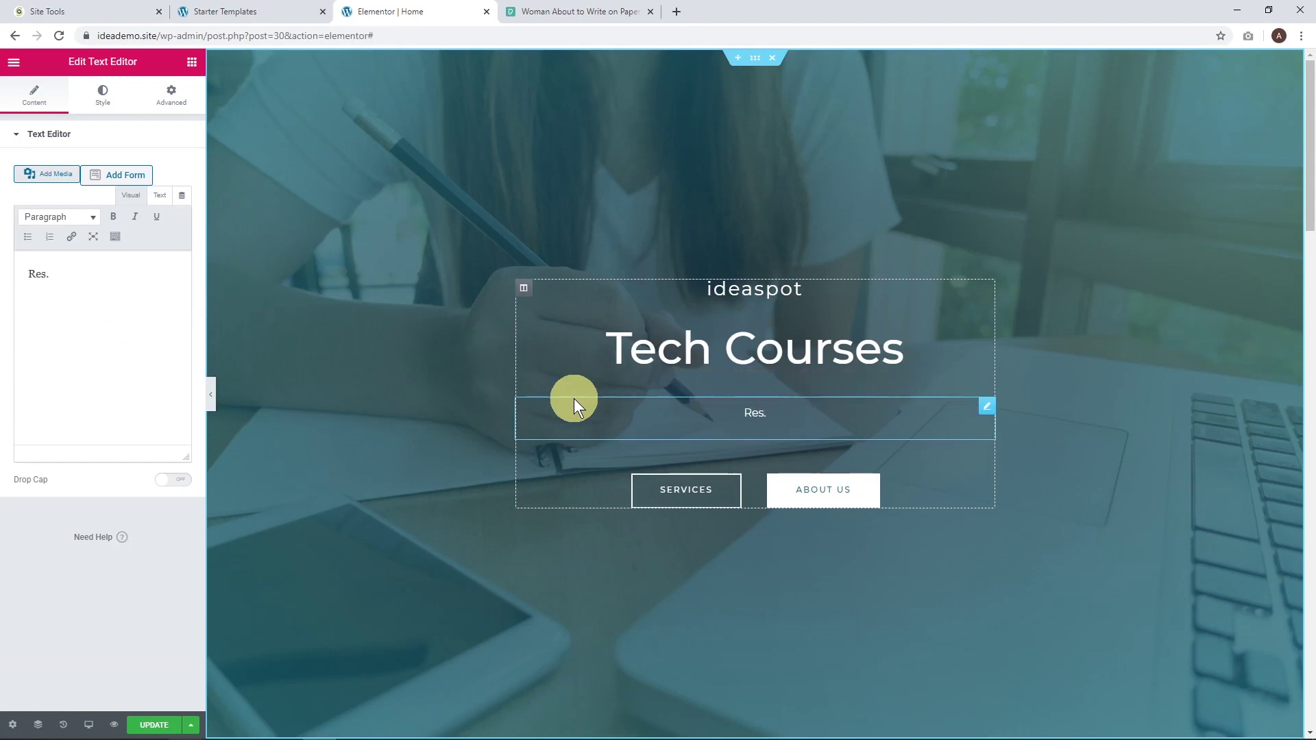
pyautogui.write('ter today for yo')
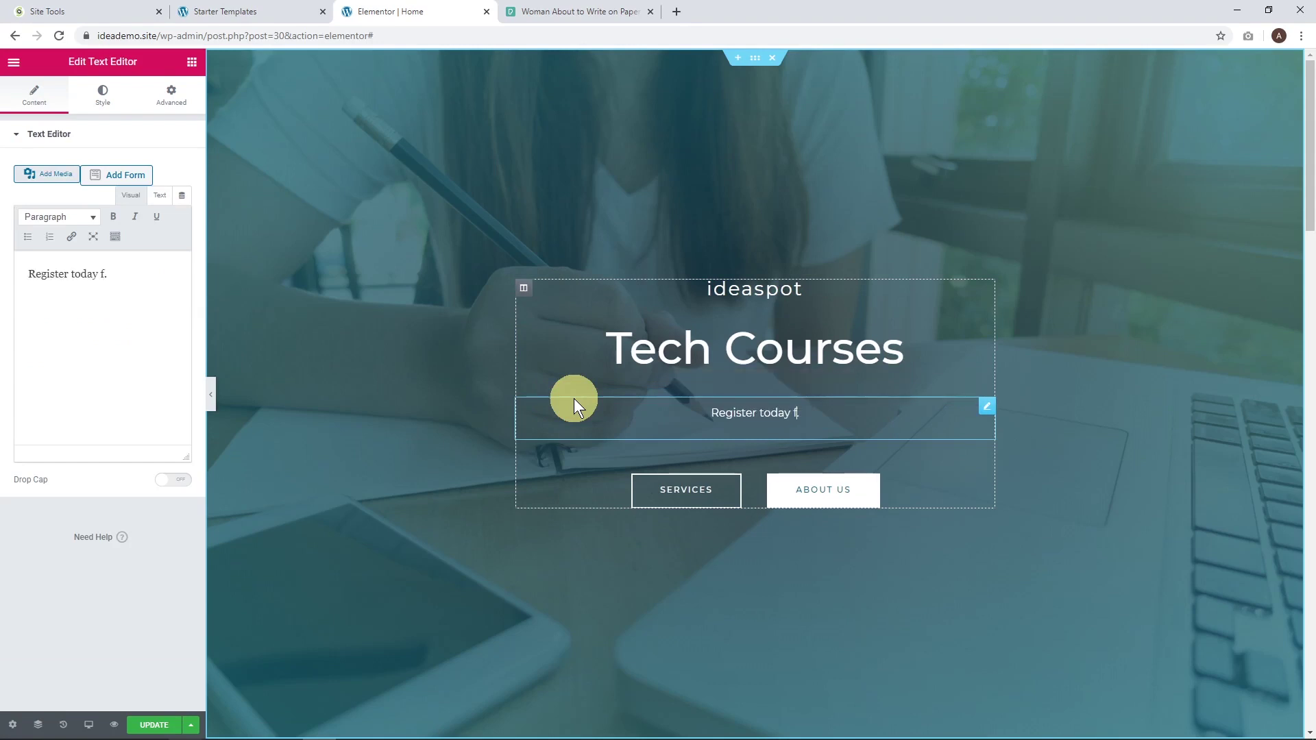
pyautogui.write('u')
pyautogui.press('BackSpace')
pyautogui.press('BackSpace')
pyautogui.press('BackSpace')
pyautogui.write('our eas')
pyautogui.write('y beginner tech')
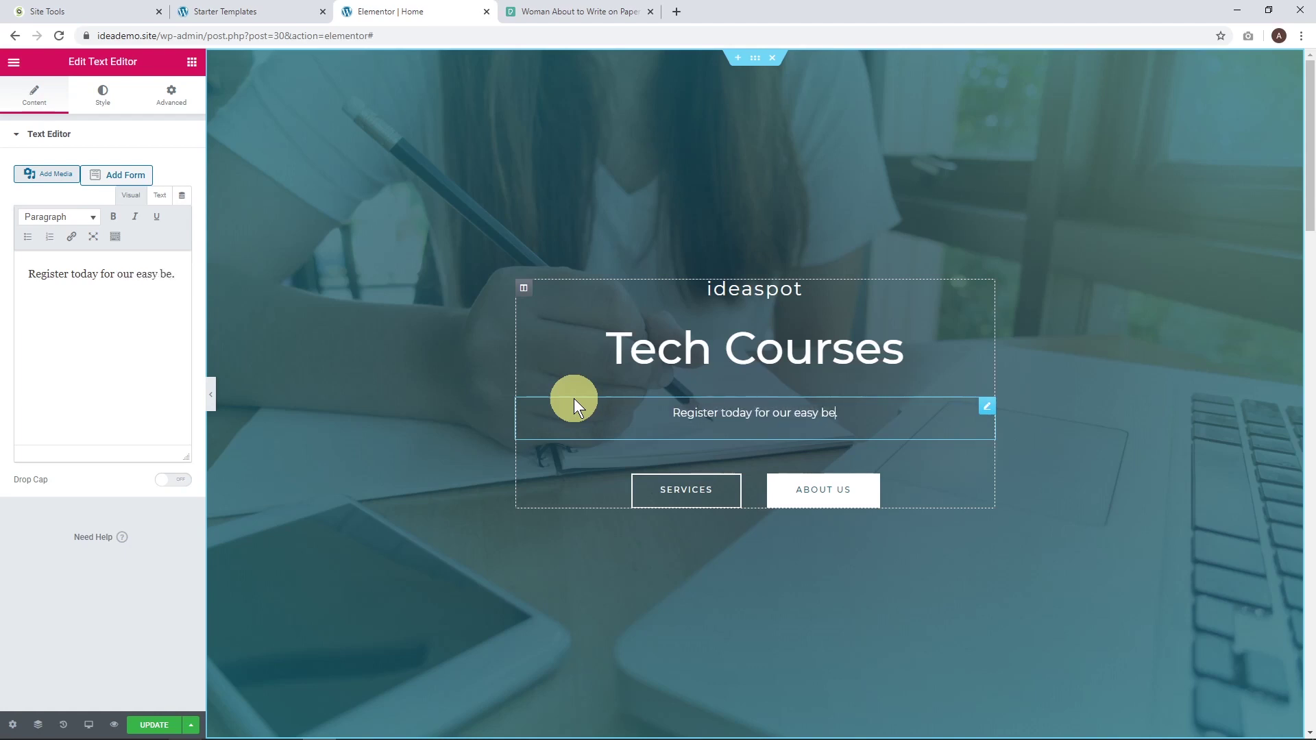
pyautogui.write(' courses.')
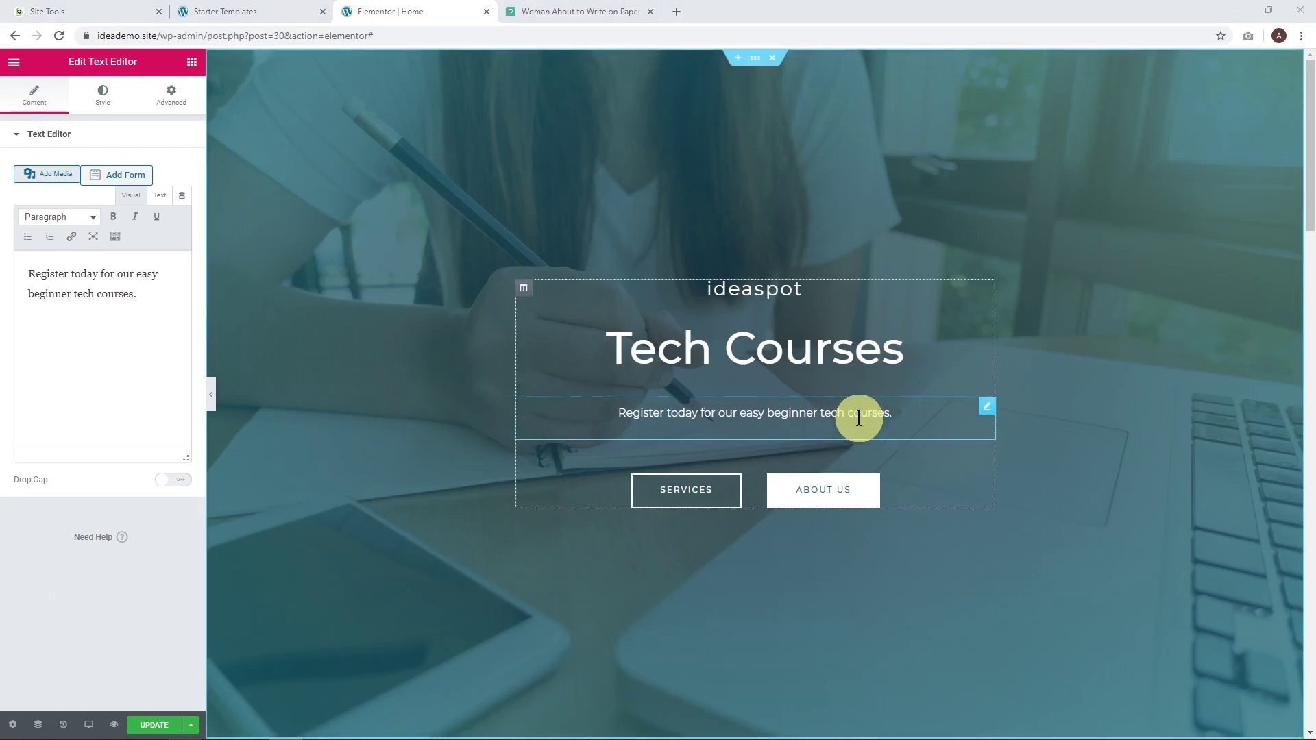
# Change the hero's Services button text to 'Register' and update the page.
pyautogui.click(680, 494)
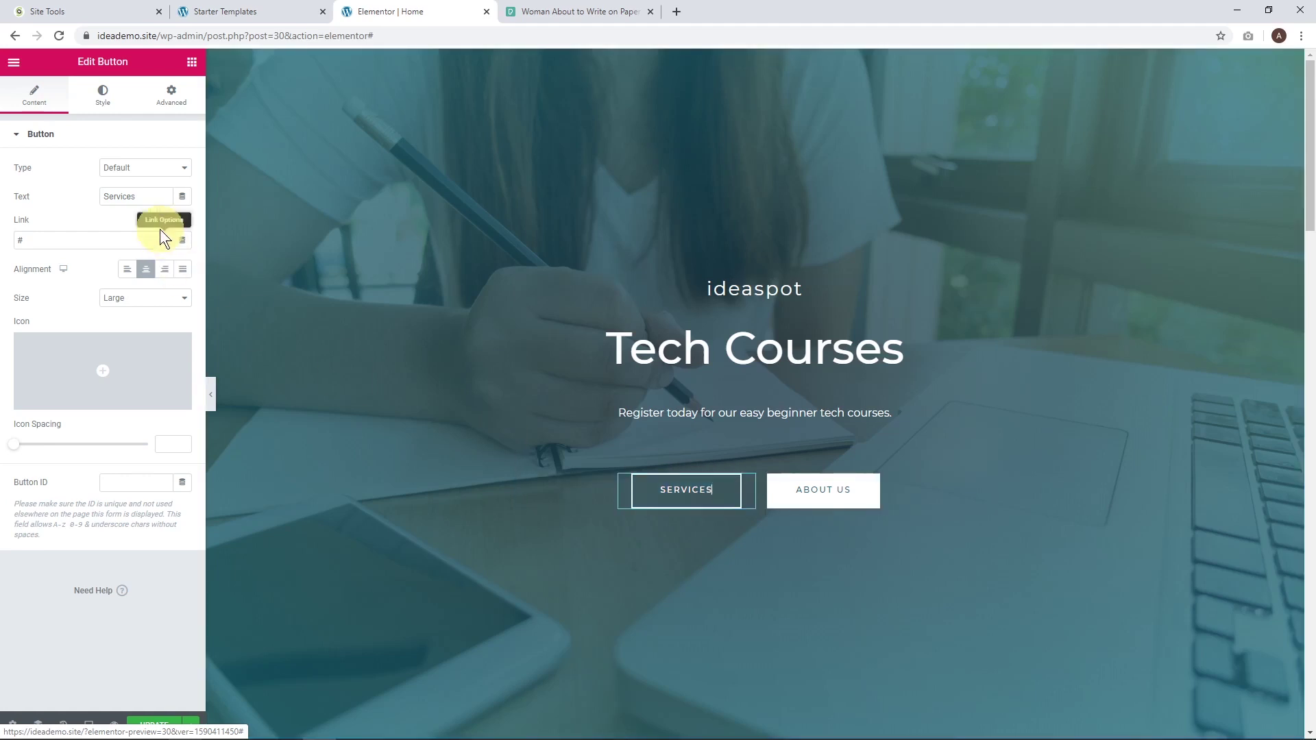
pyautogui.doubleClick(126, 193)
pyautogui.write('Re')
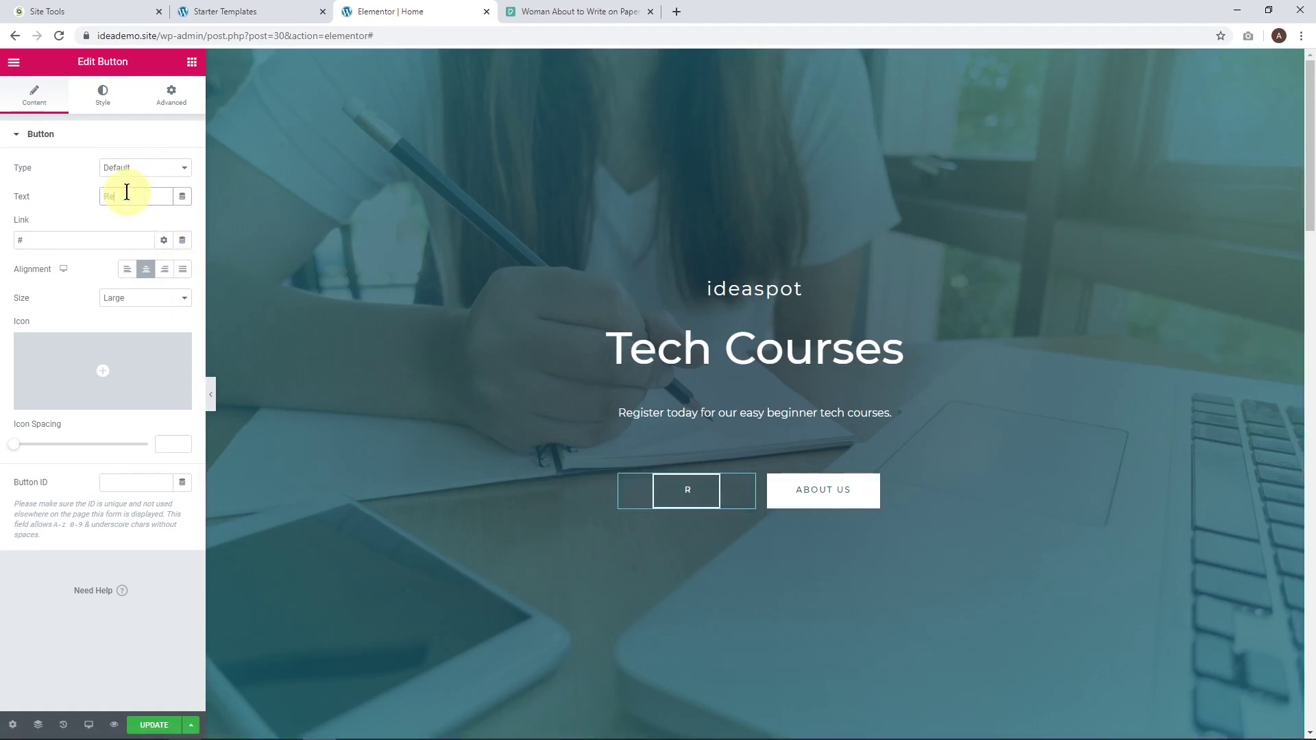
pyautogui.write('gister')
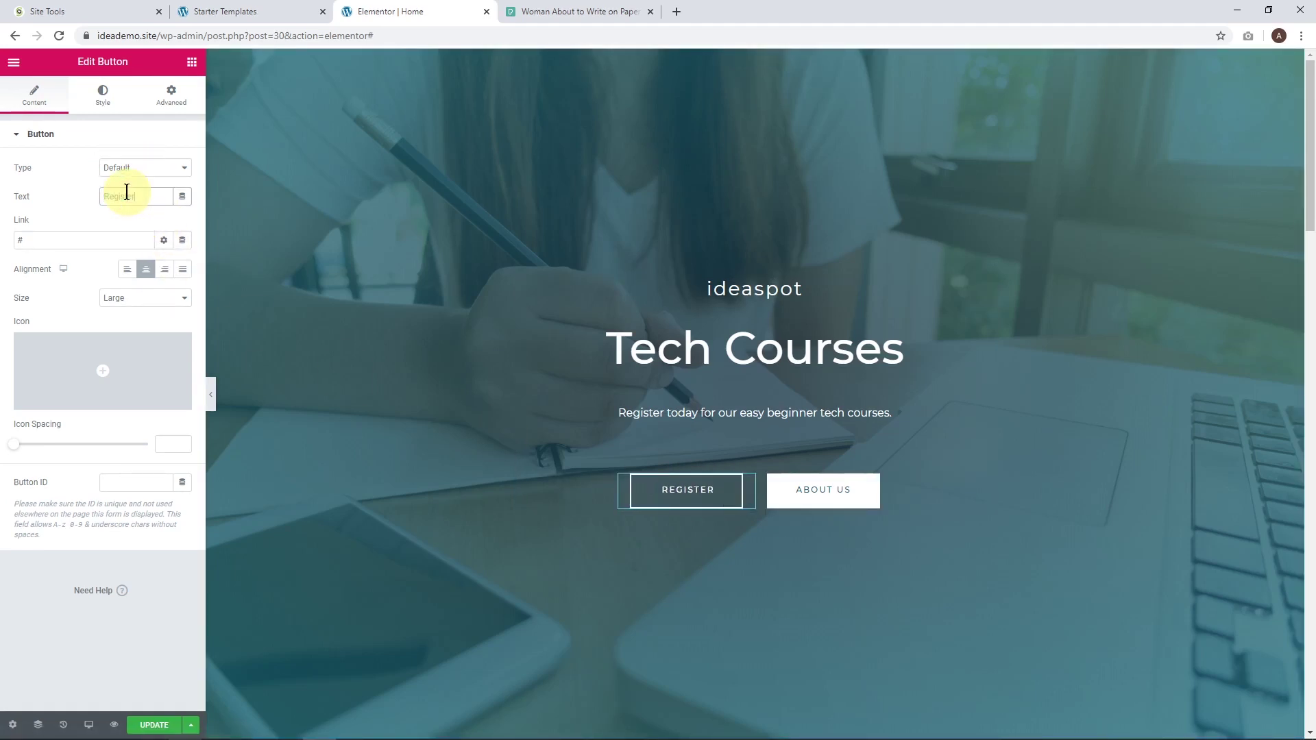
pyautogui.click(155, 726)
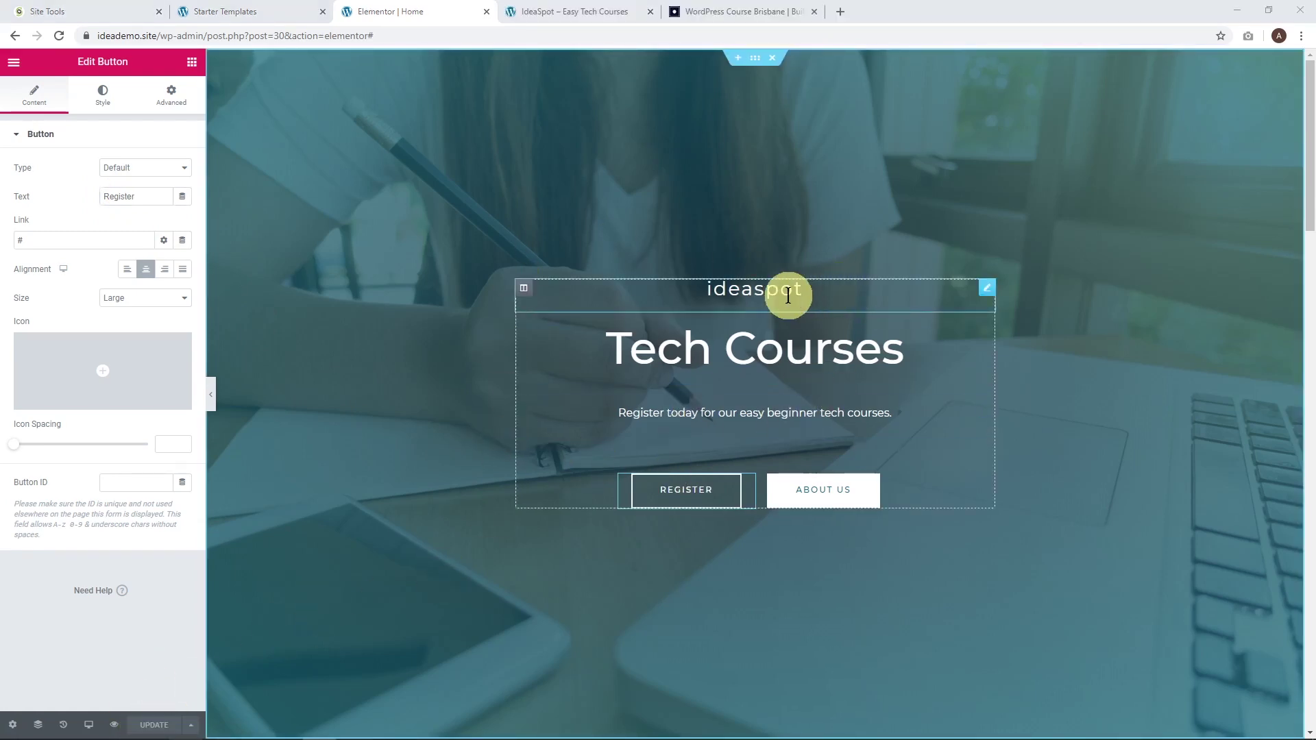
# Scroll the live IdeaSpot homepage to check the new Tech Courses hero.
pyautogui.click(597, 10)
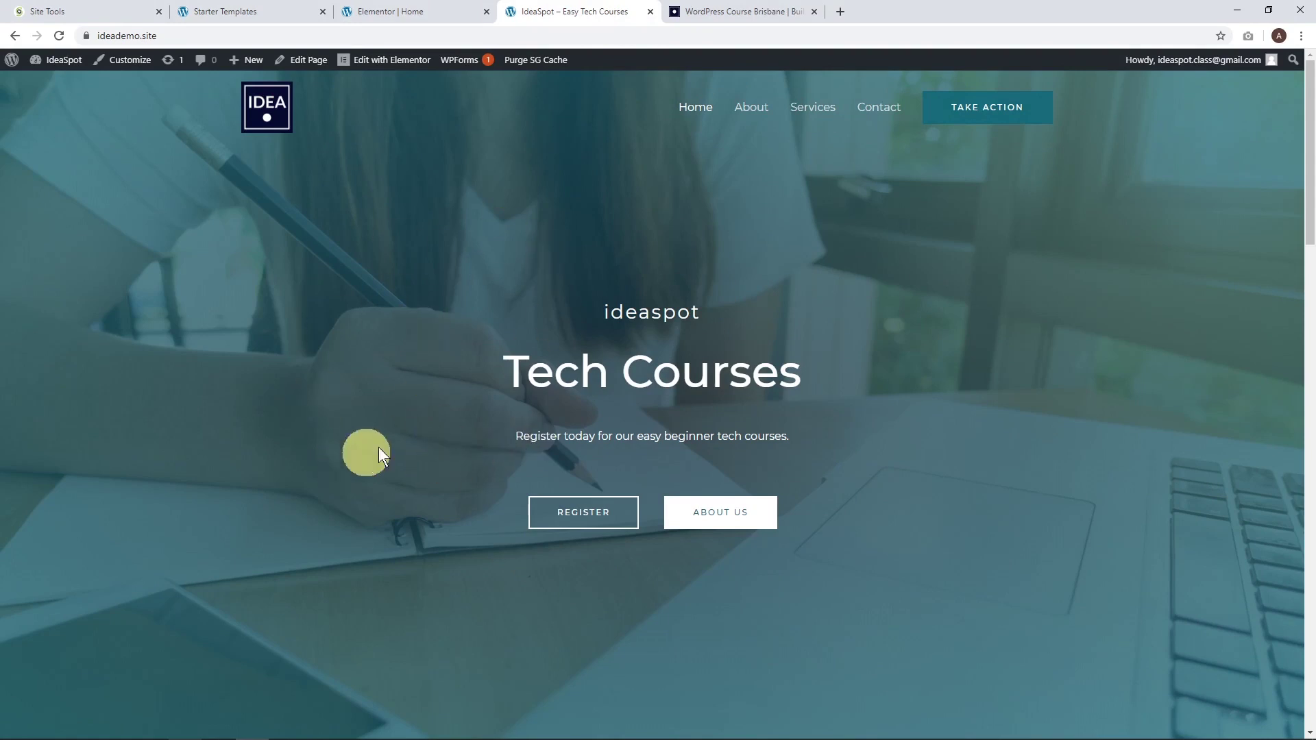
pyautogui.moveTo(1311, 203); pyautogui.dragTo(1295, 167)
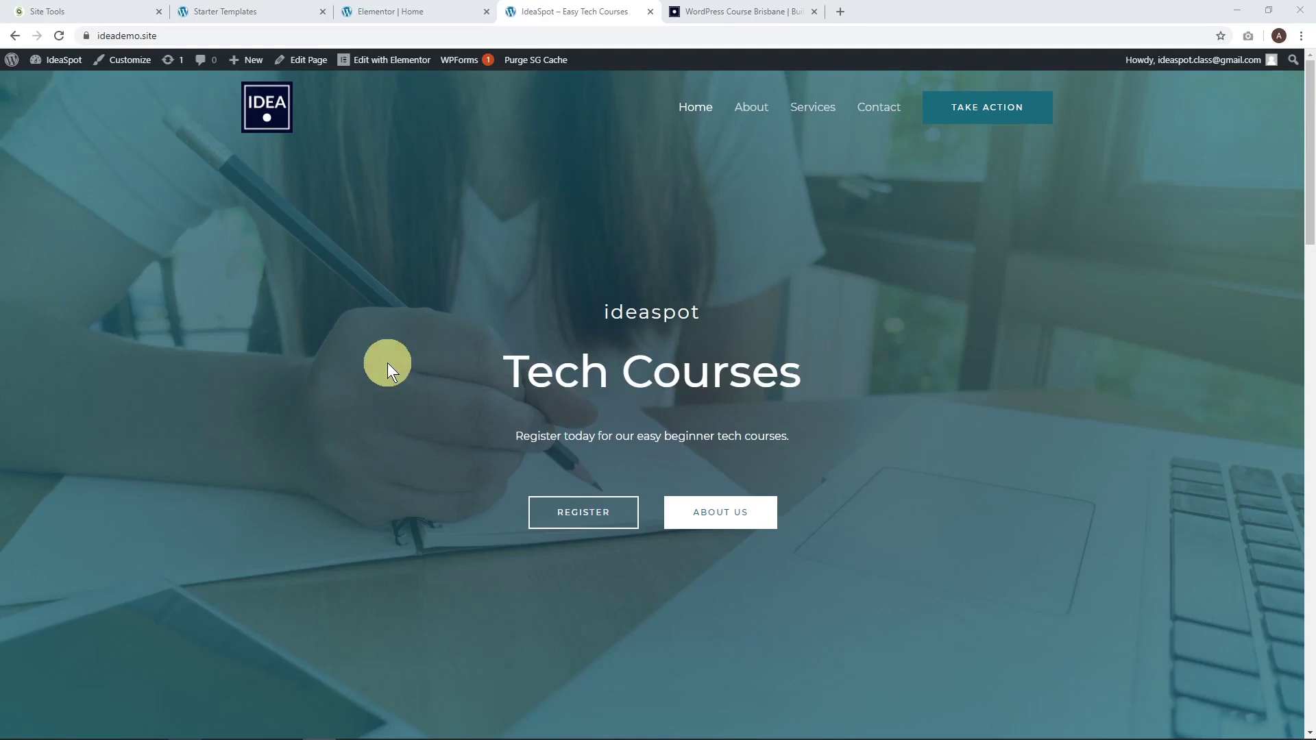
# Search 'learnpress' under Plugins > Add New, then install and activate LearnPress.
pyautogui.click(244, 12)
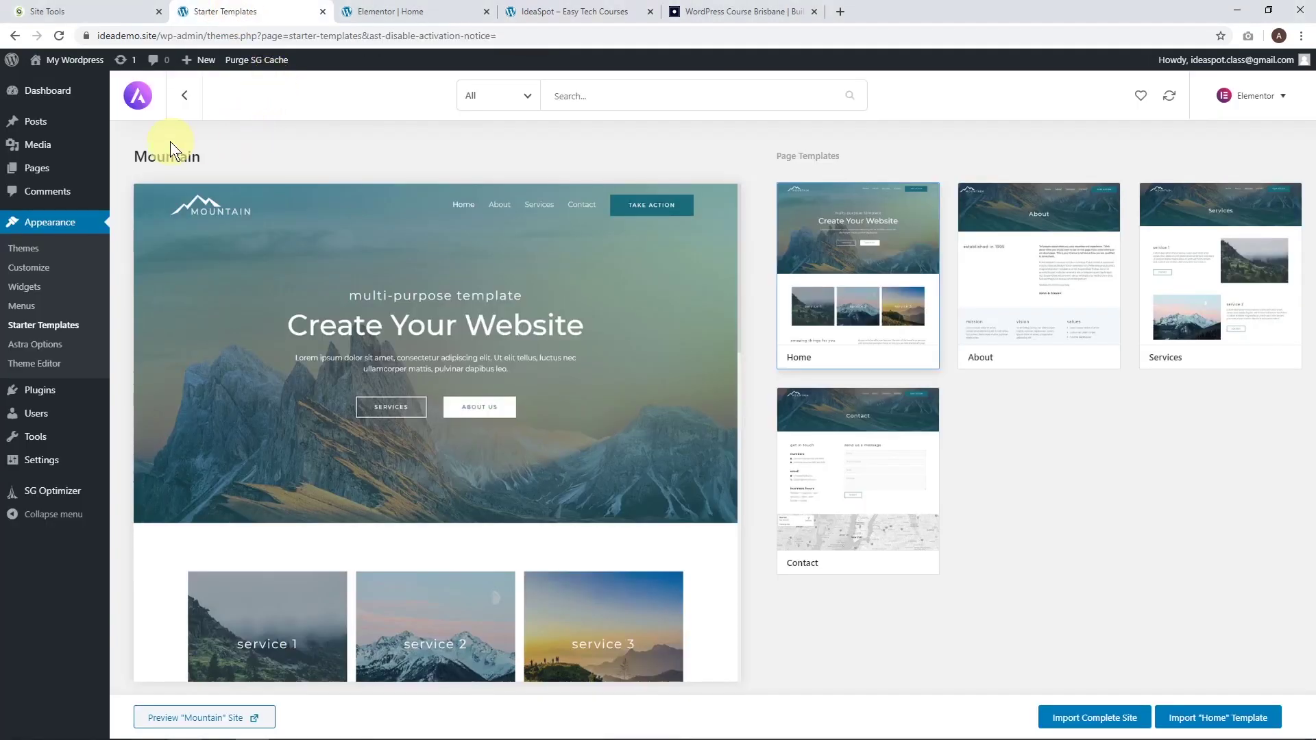
pyautogui.moveTo(48, 403)
pyautogui.click(159, 412)
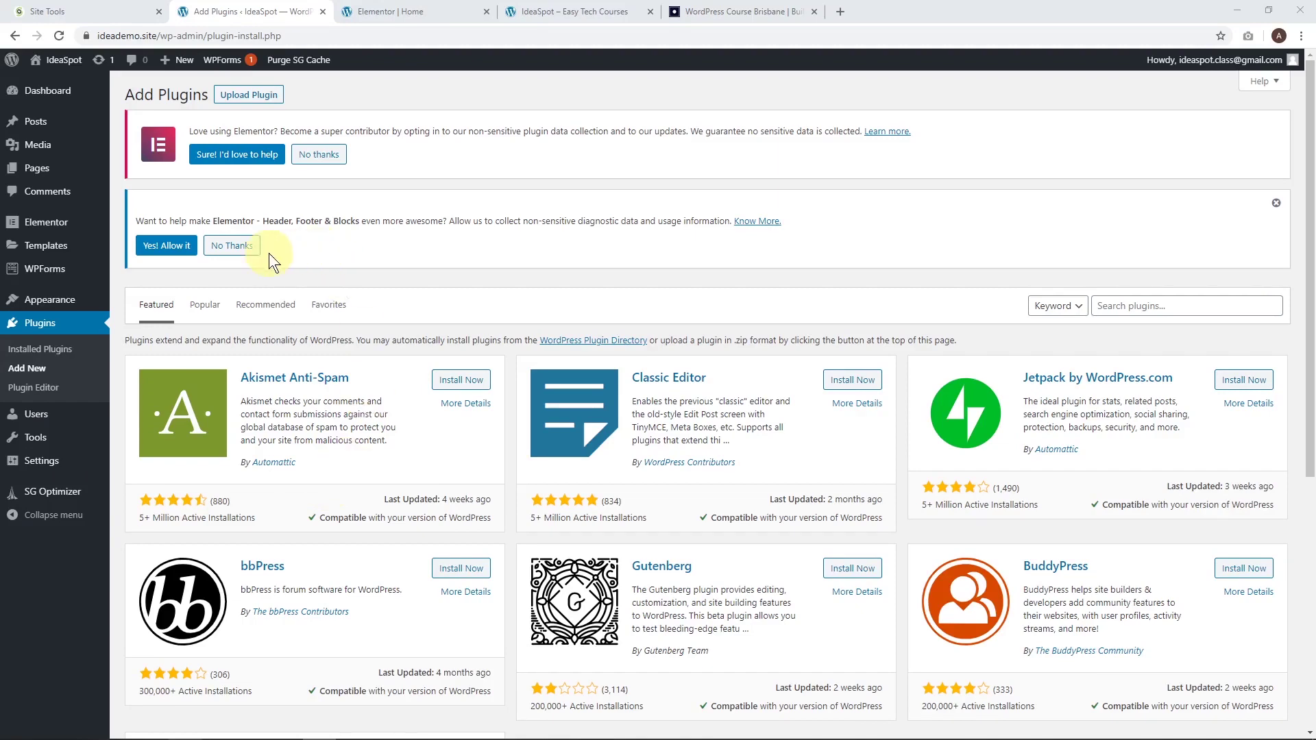
pyautogui.click(248, 252)
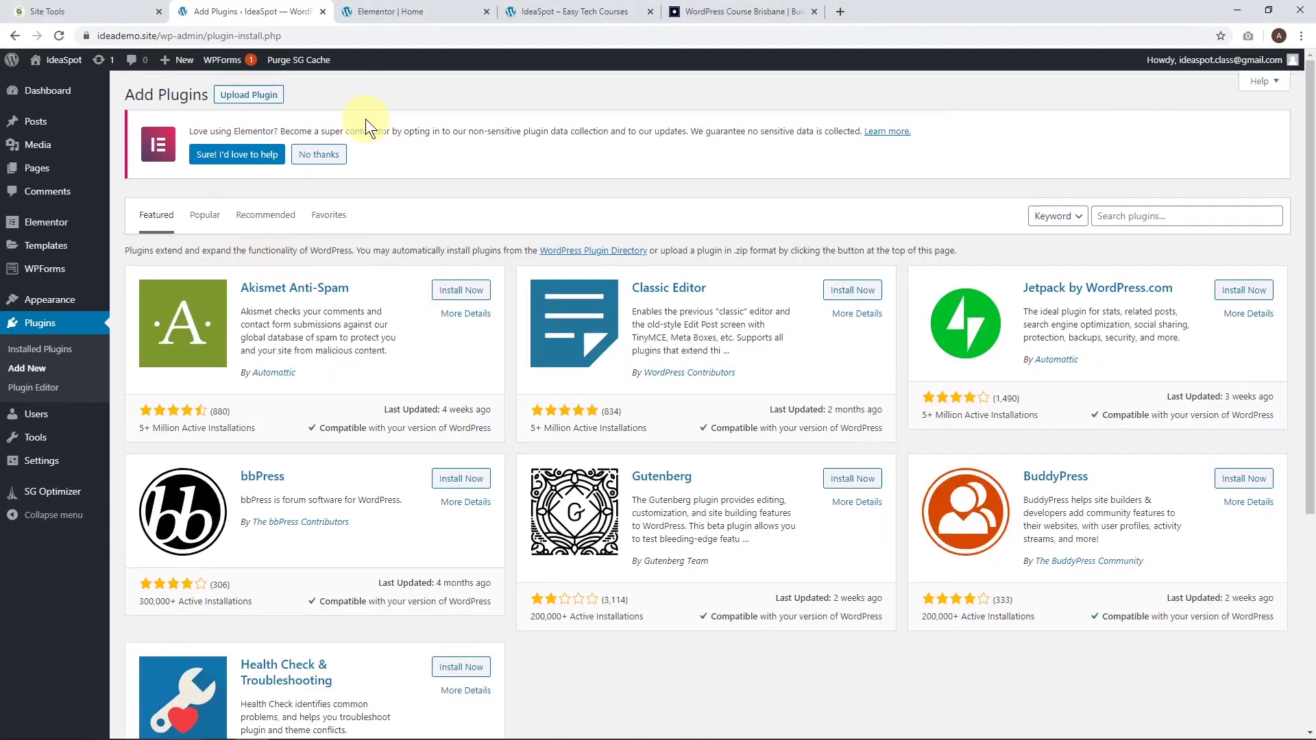
pyautogui.click(324, 156)
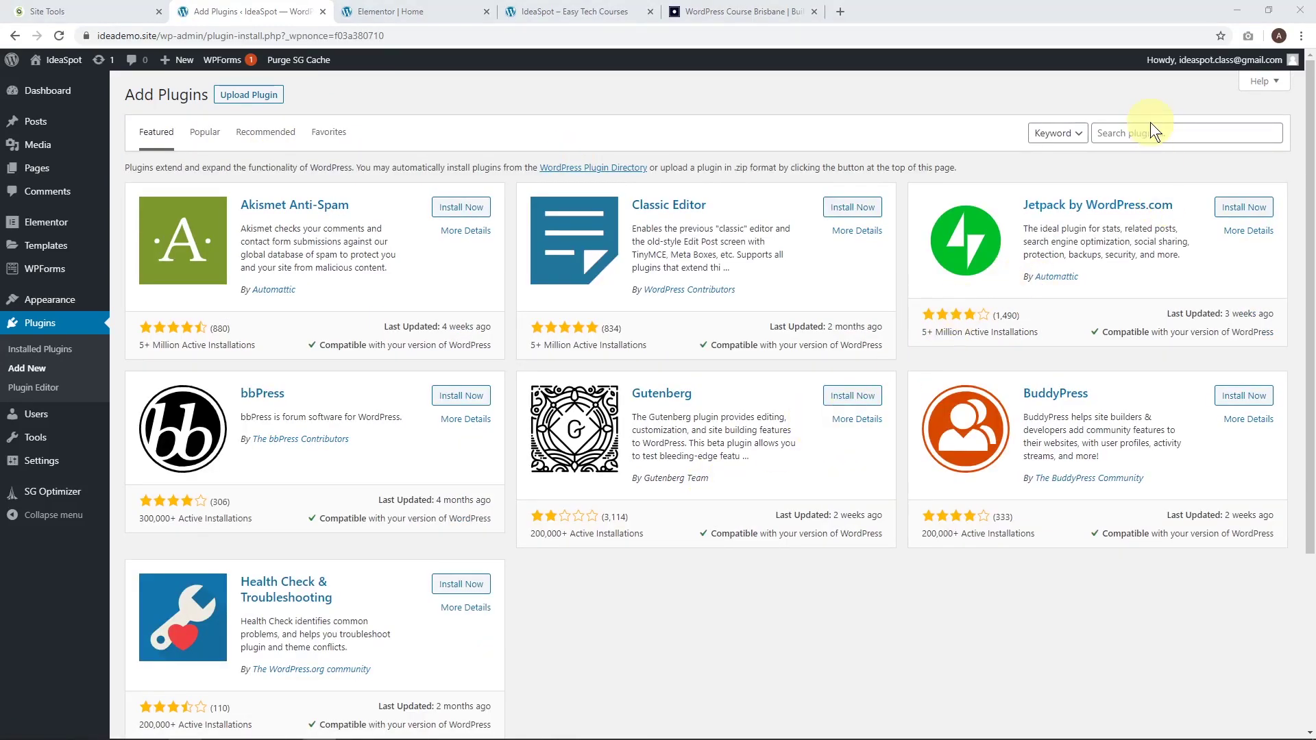
pyautogui.click(1114, 135)
pyautogui.write('learnpre')
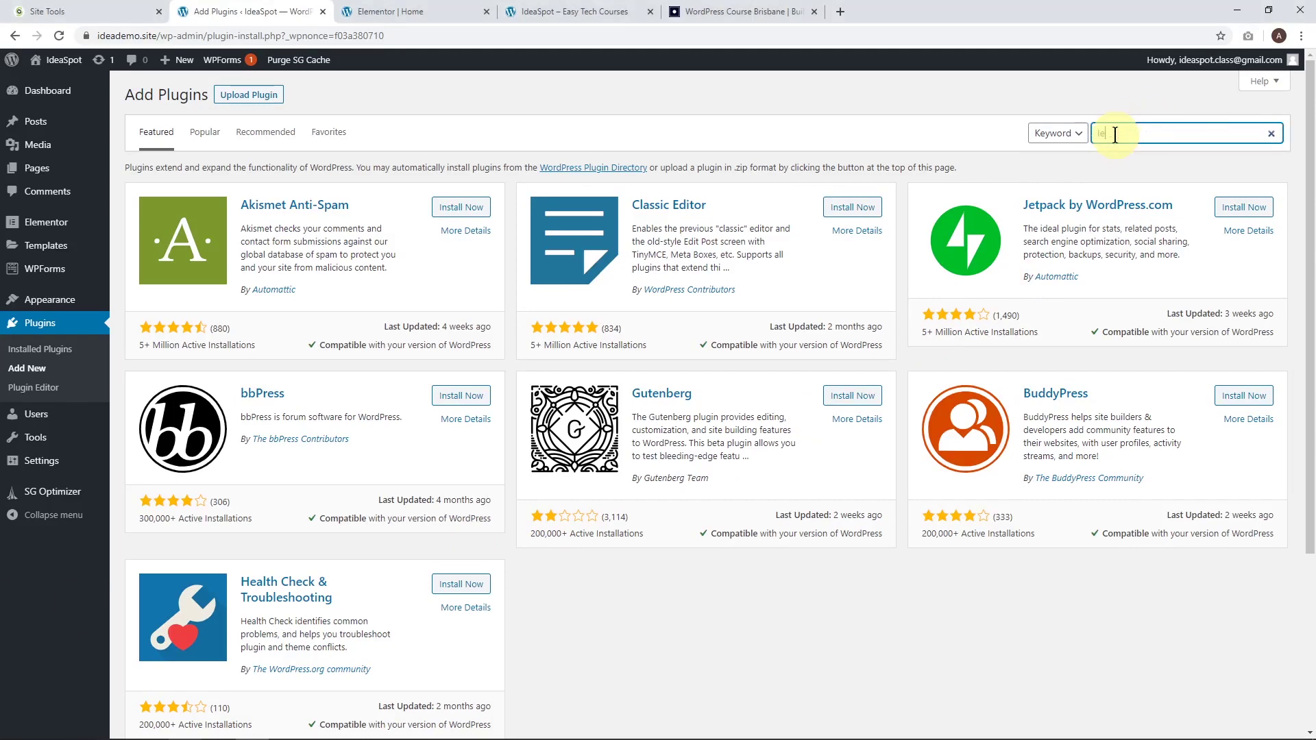
pyautogui.write('ss')
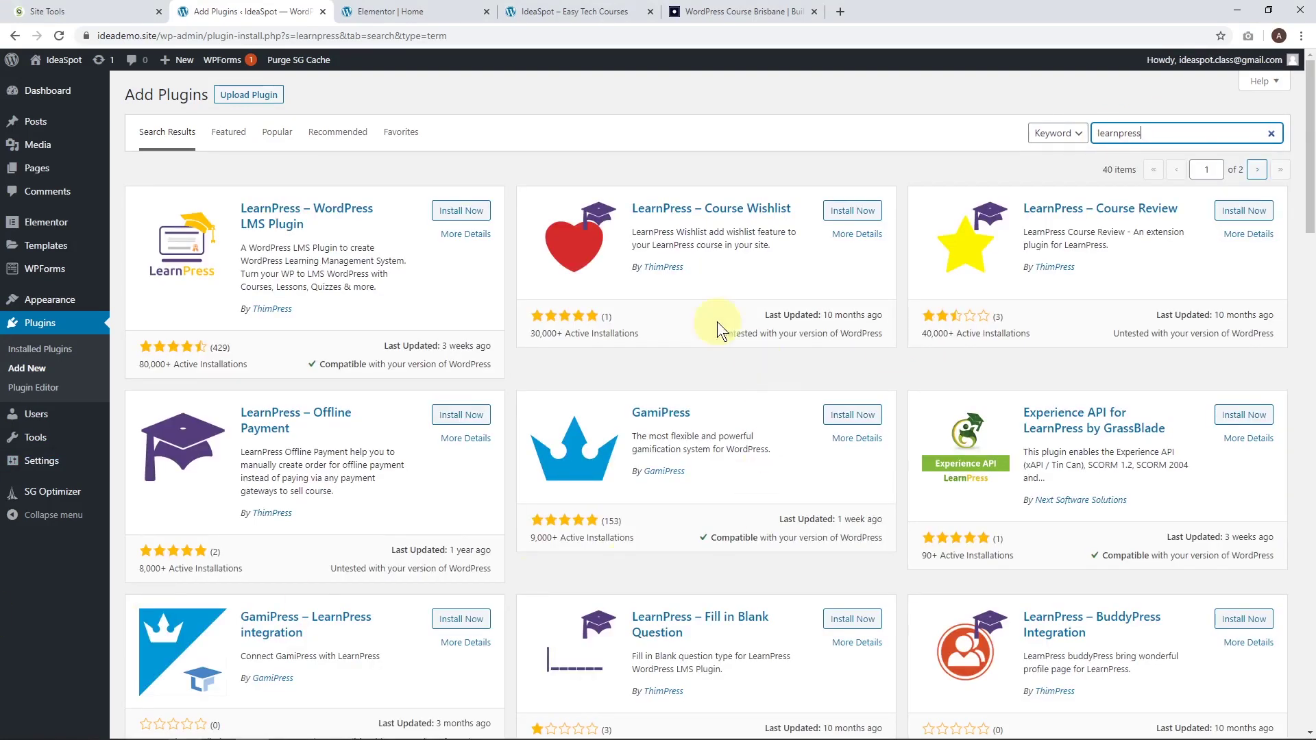
pyautogui.click(470, 213)
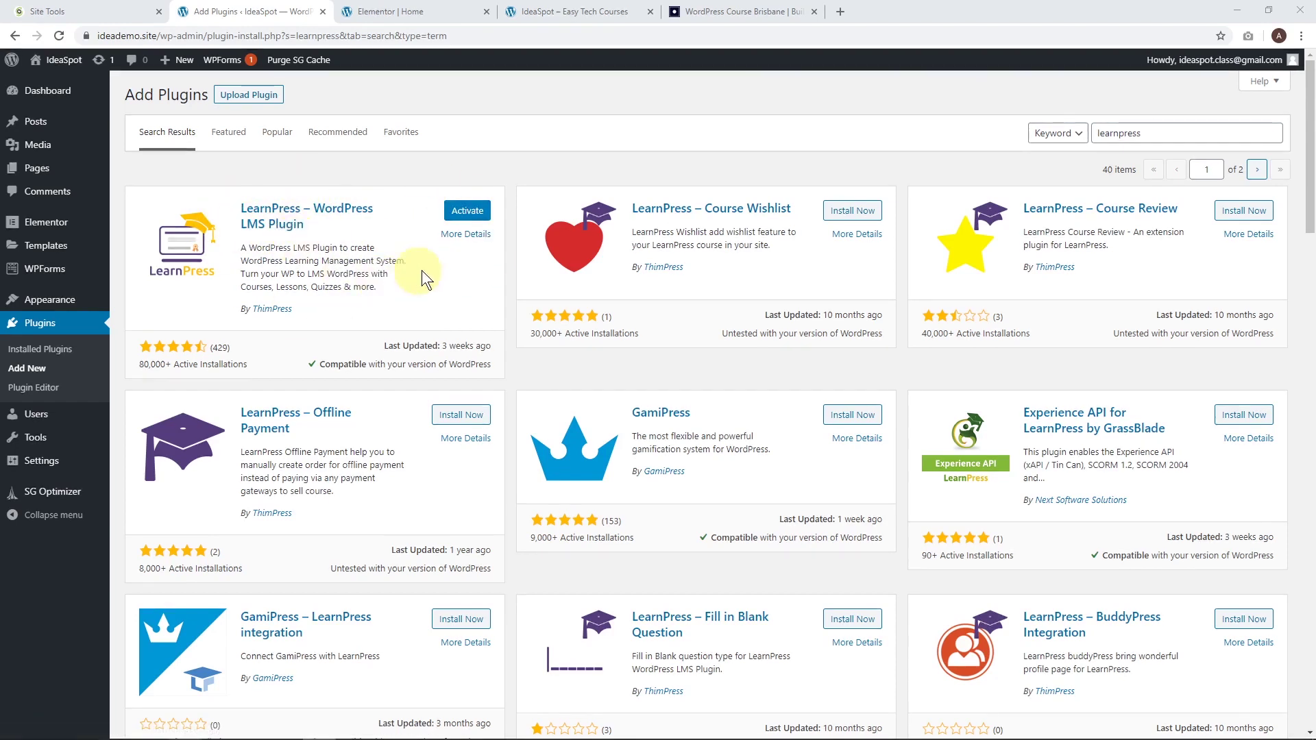
pyautogui.click(466, 214)
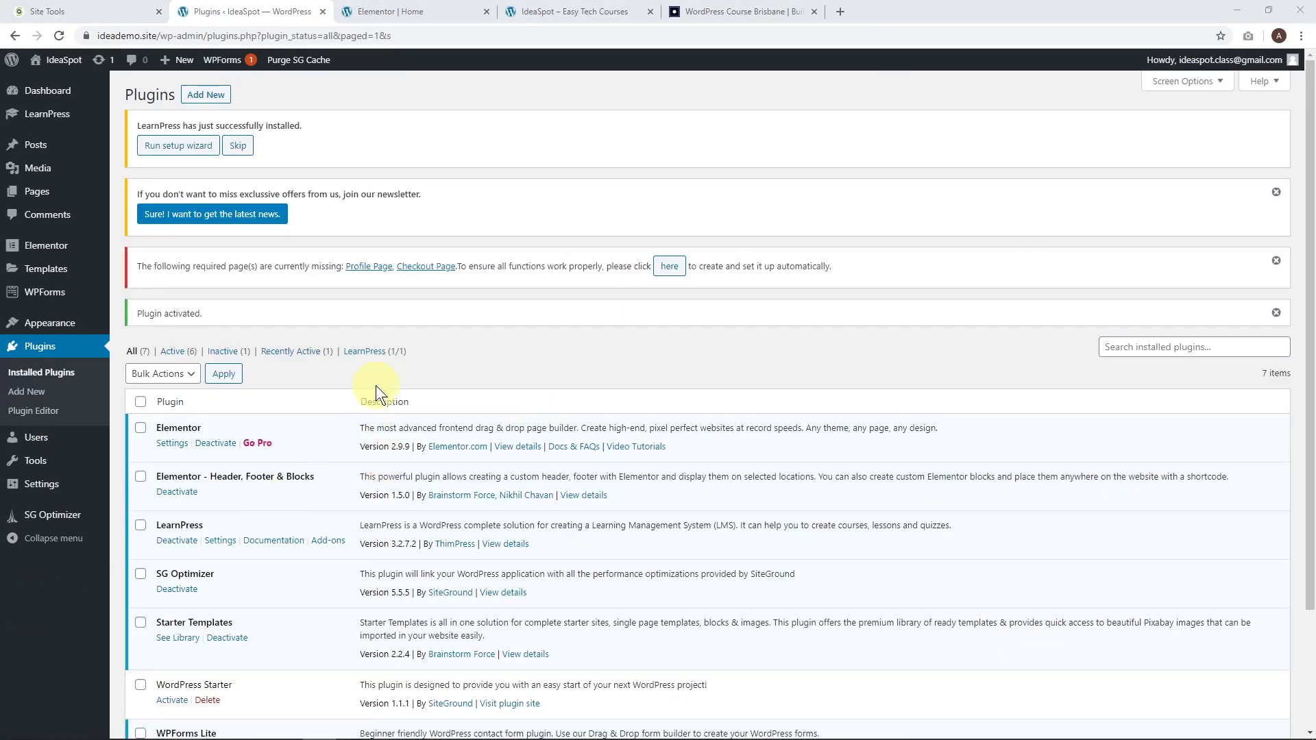
# Run the LearnPress setup wizard, keep US dollar currency, and auto-create the static course pages.
pyautogui.click(190, 156)
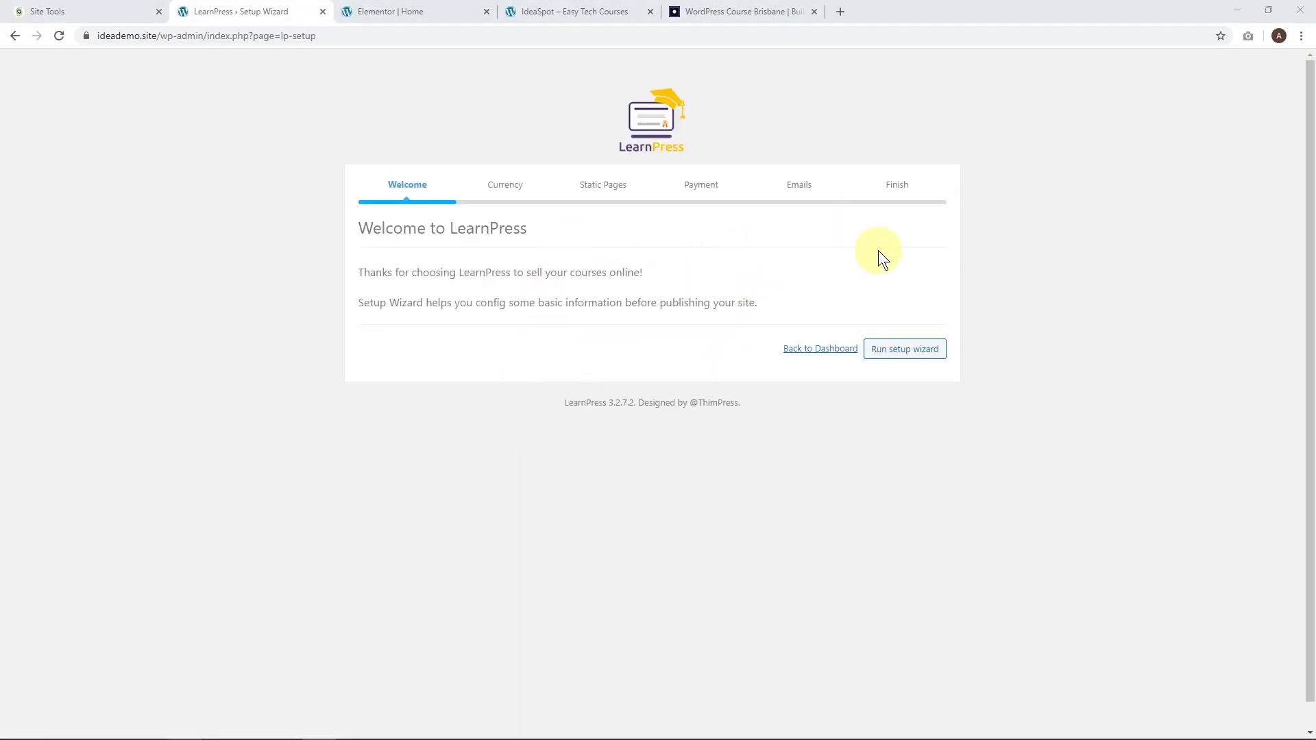
pyautogui.click(914, 349)
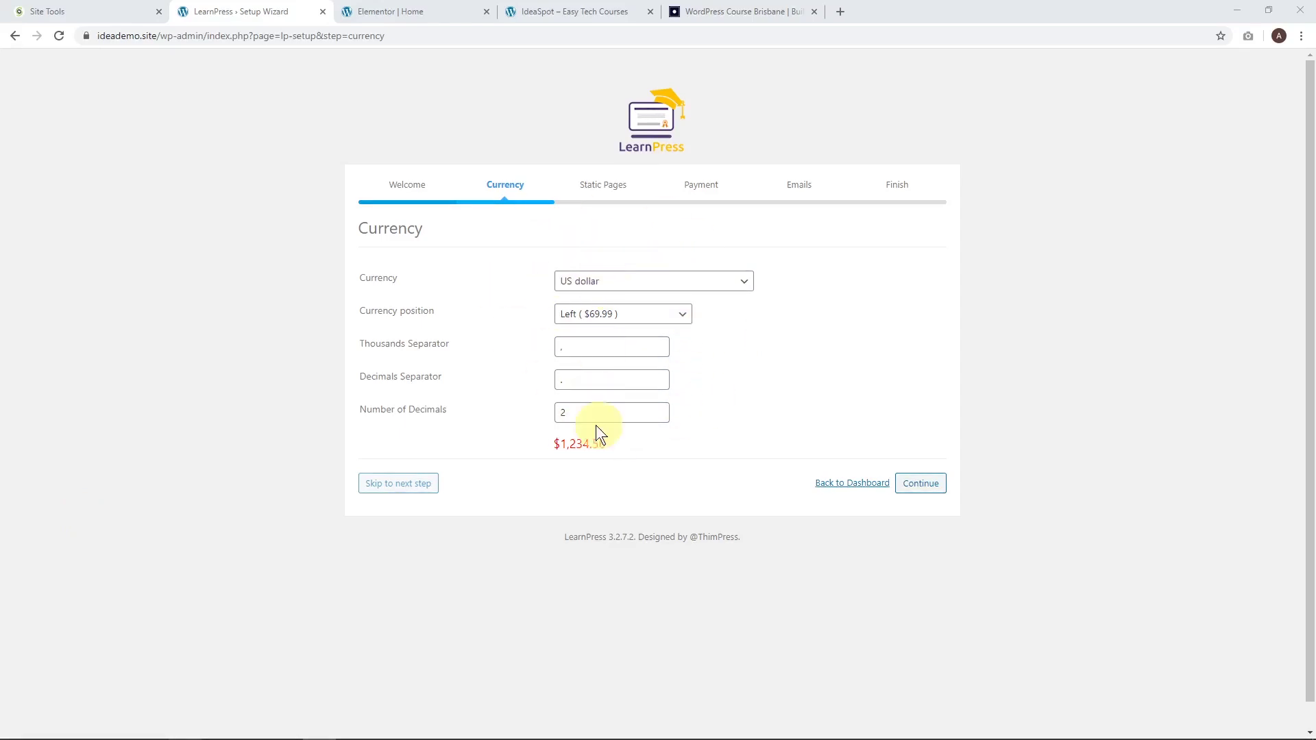
pyautogui.click(920, 485)
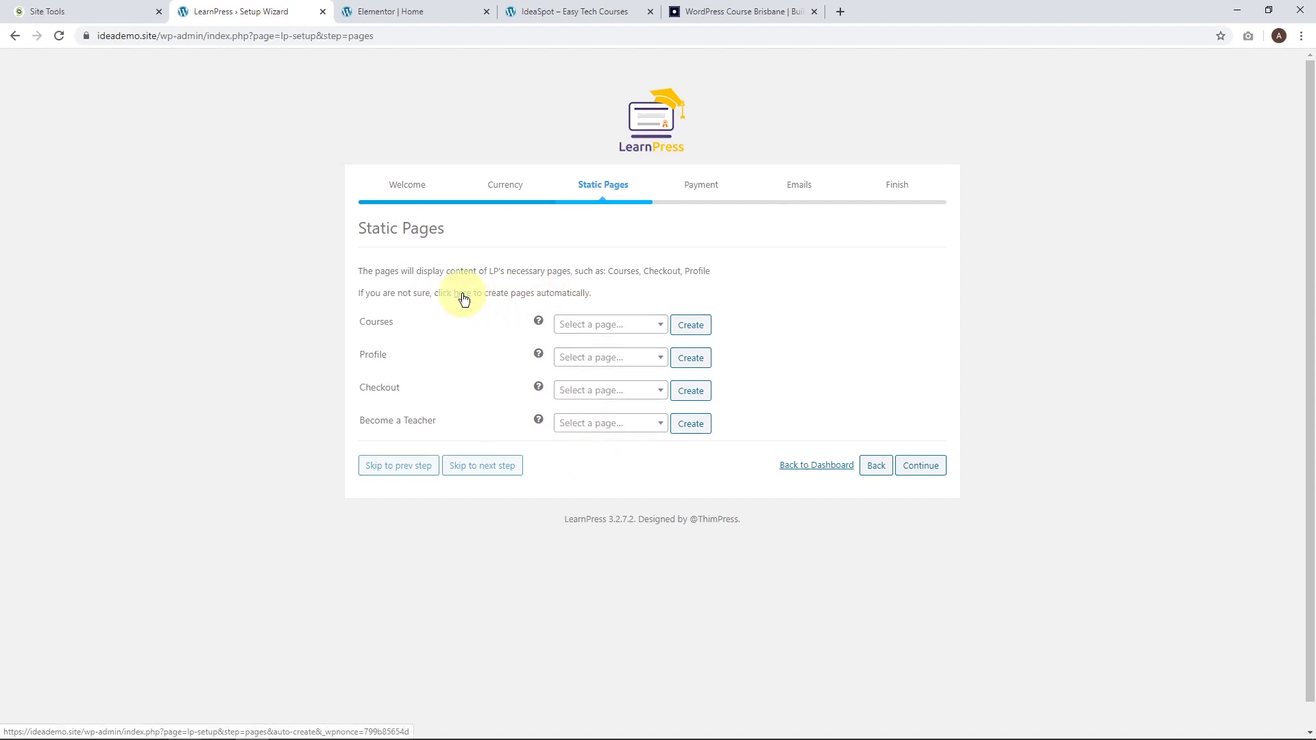
pyautogui.click(923, 469)
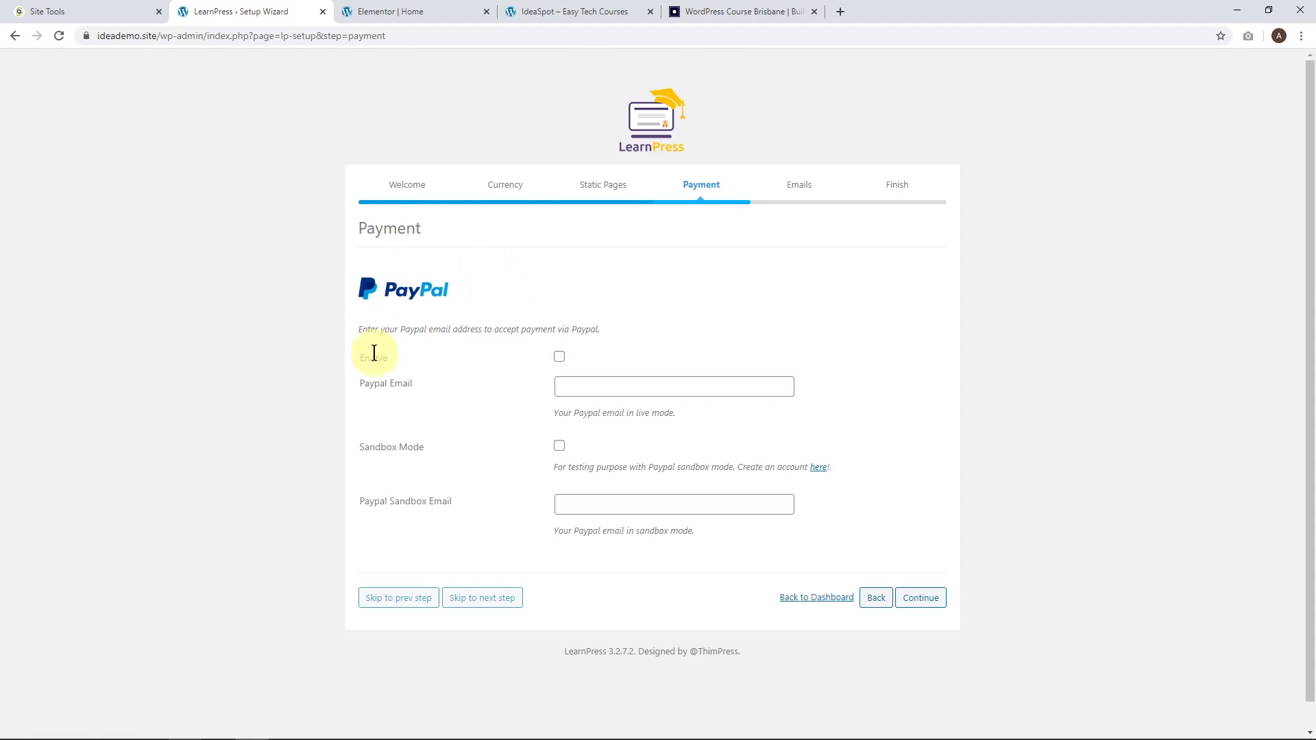
# Enable PayPal with sandbox mode, paste the PayPal and sandbox account e-mails, and continue.
pyautogui.click(559, 357)
pyautogui.click(575, 385)
pyautogui.hotkey('ctrl', 'v')
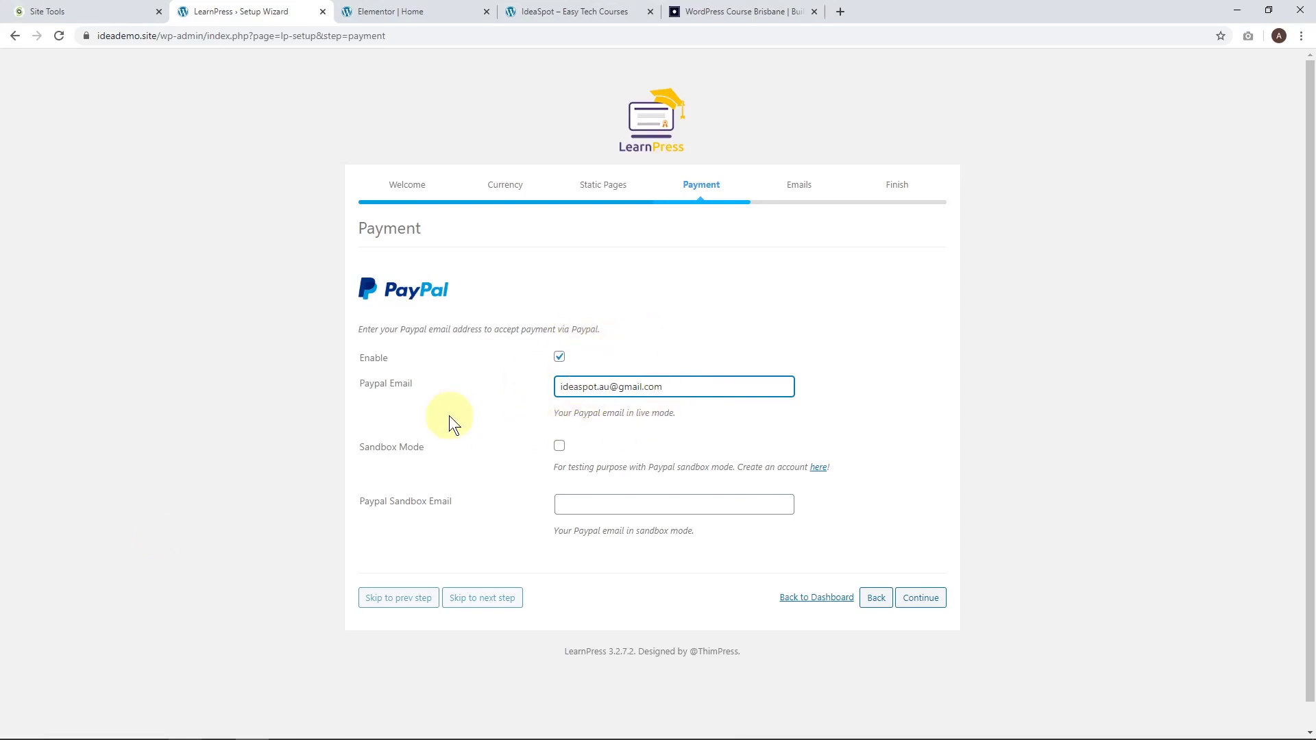
pyautogui.click(558, 447)
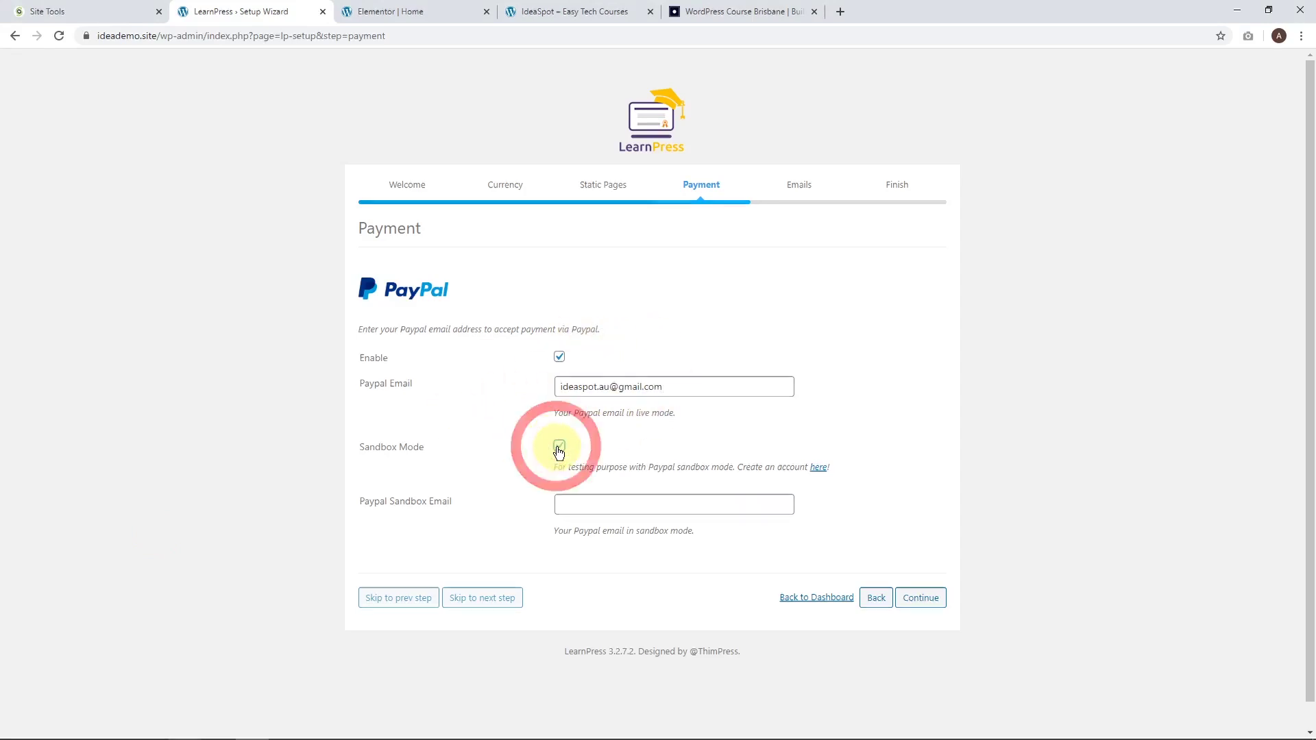
pyautogui.click(602, 507)
pyautogui.hotkey('ctrl', 'v')
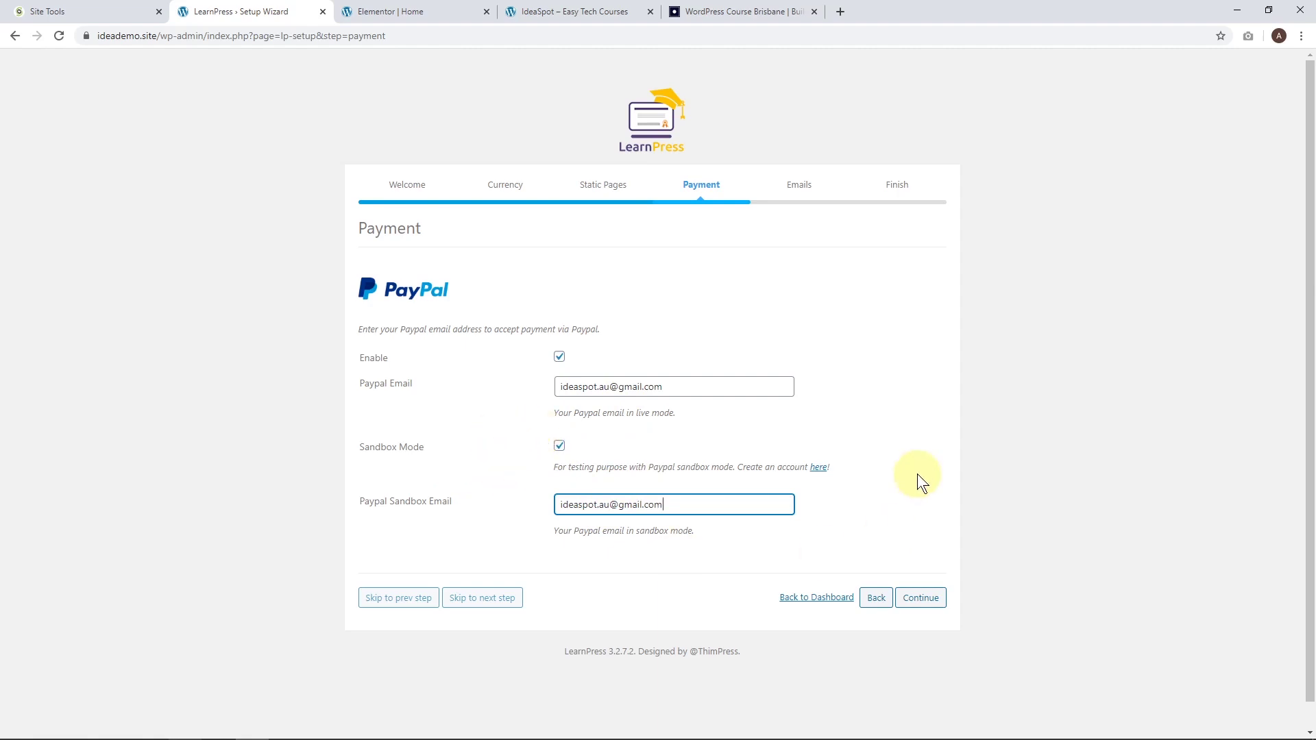
pyautogui.click(919, 600)
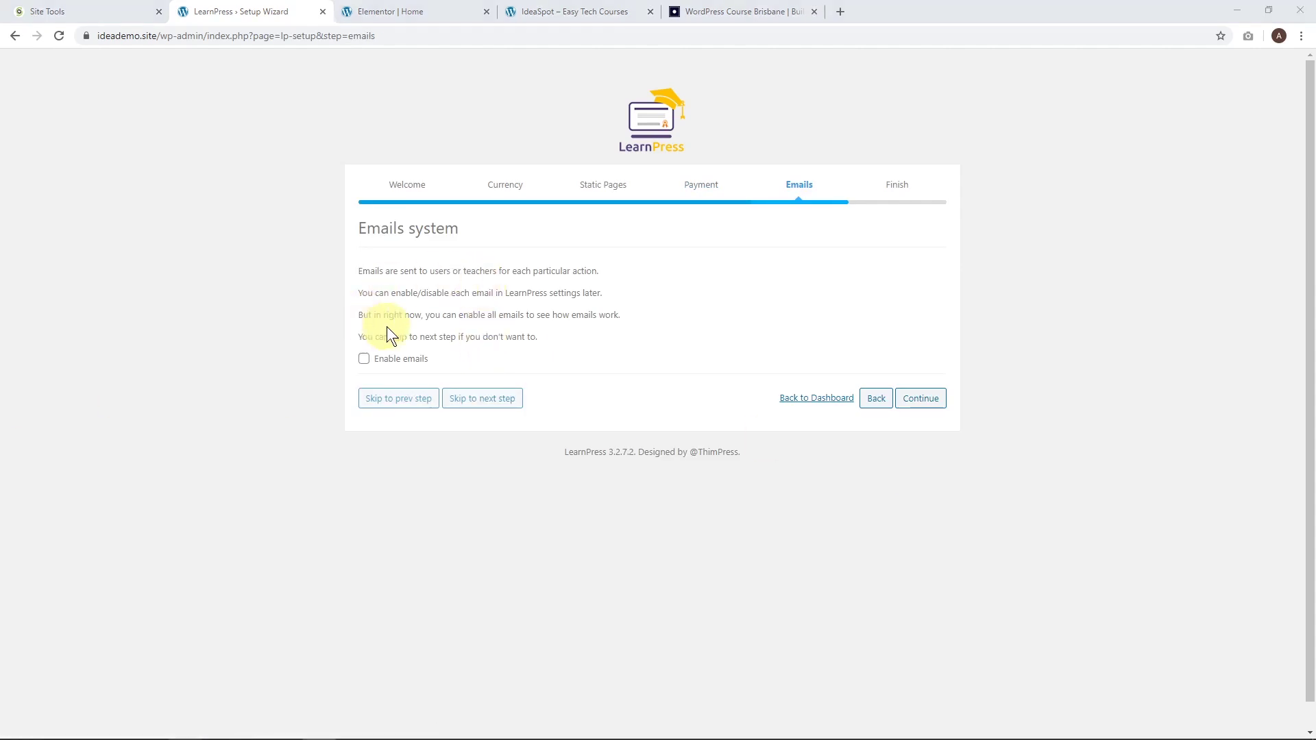
# Enable LearnPress notification emails, finish the wizard, and choose Create new course.
pyautogui.click(364, 359)
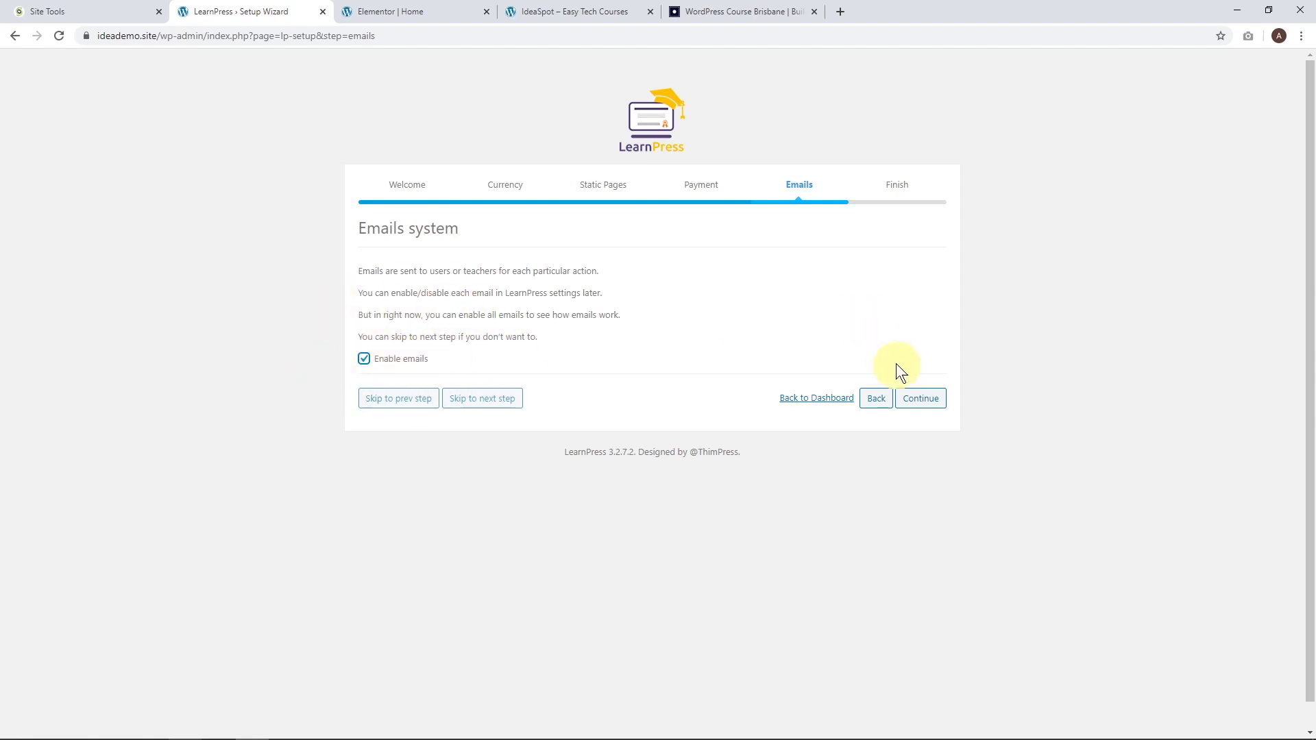
pyautogui.click(923, 396)
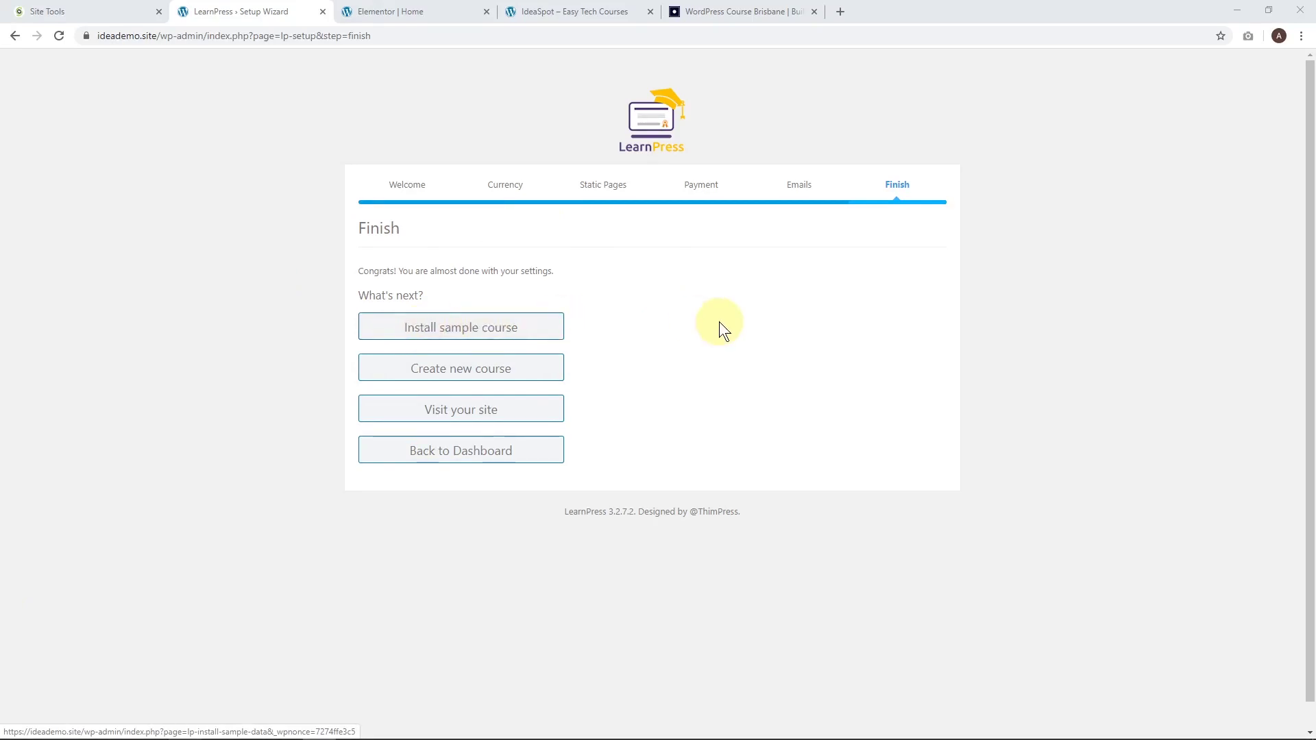
pyautogui.click(440, 381)
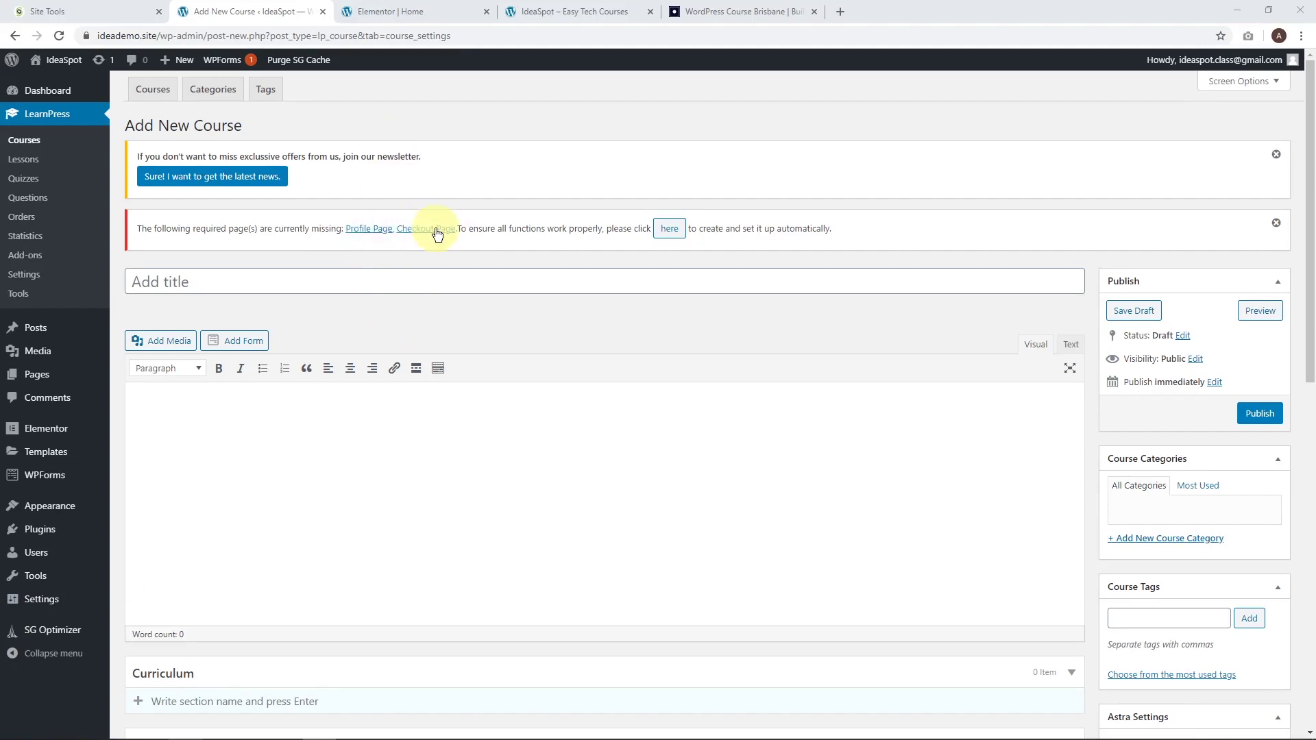
# Auto-create the missing Profile and Checkout pages and dismiss the newsletter notice.
pyautogui.click(669, 231)
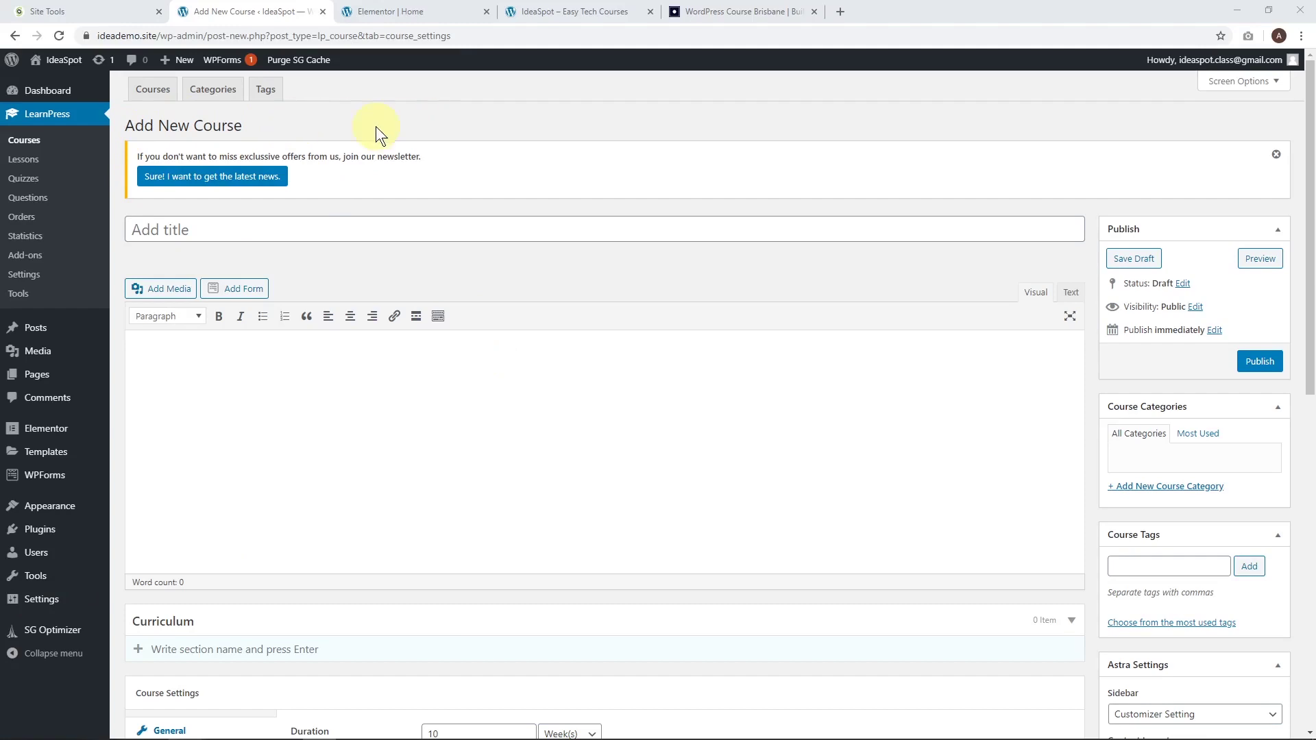
pyautogui.click(1275, 154)
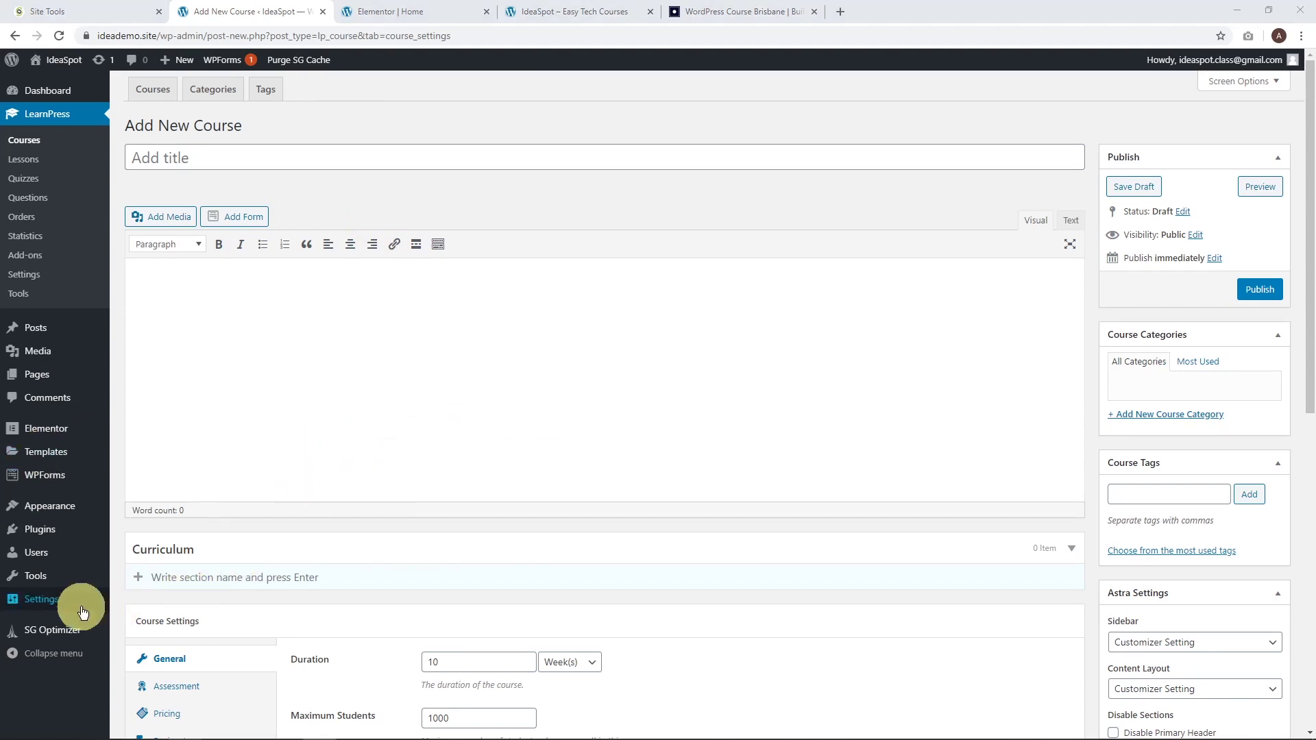
# Turn on 'Anyone can register' in General Settings and save.
pyautogui.moveTo(48, 599)
pyautogui.click(148, 592)
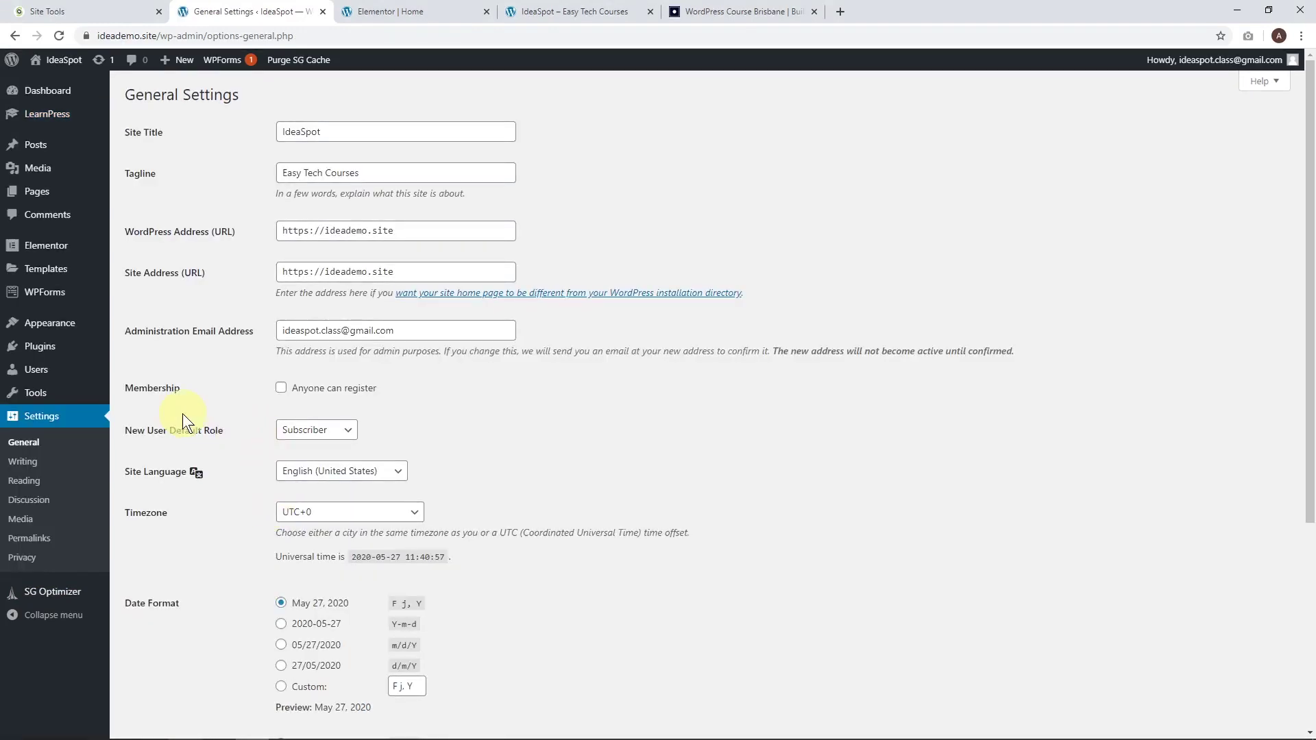
pyautogui.click(280, 391)
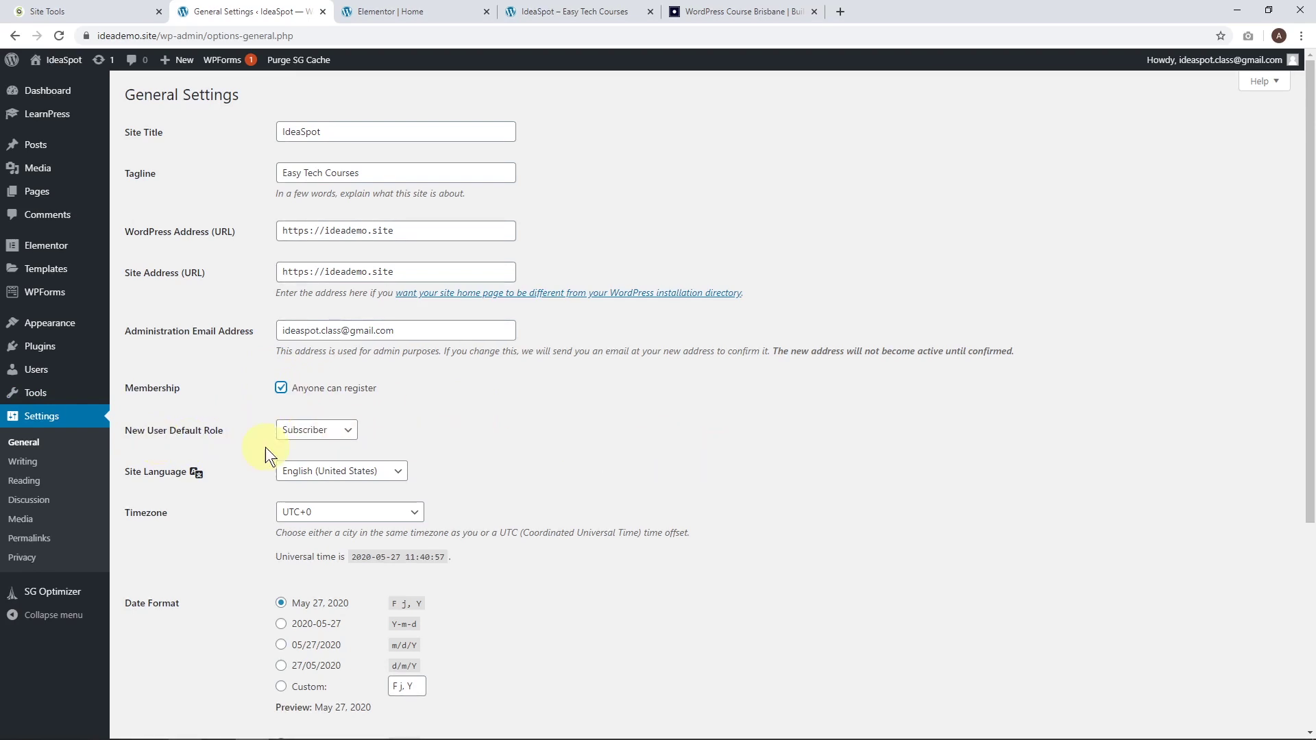
pyautogui.scroll(-5, 640, 440)
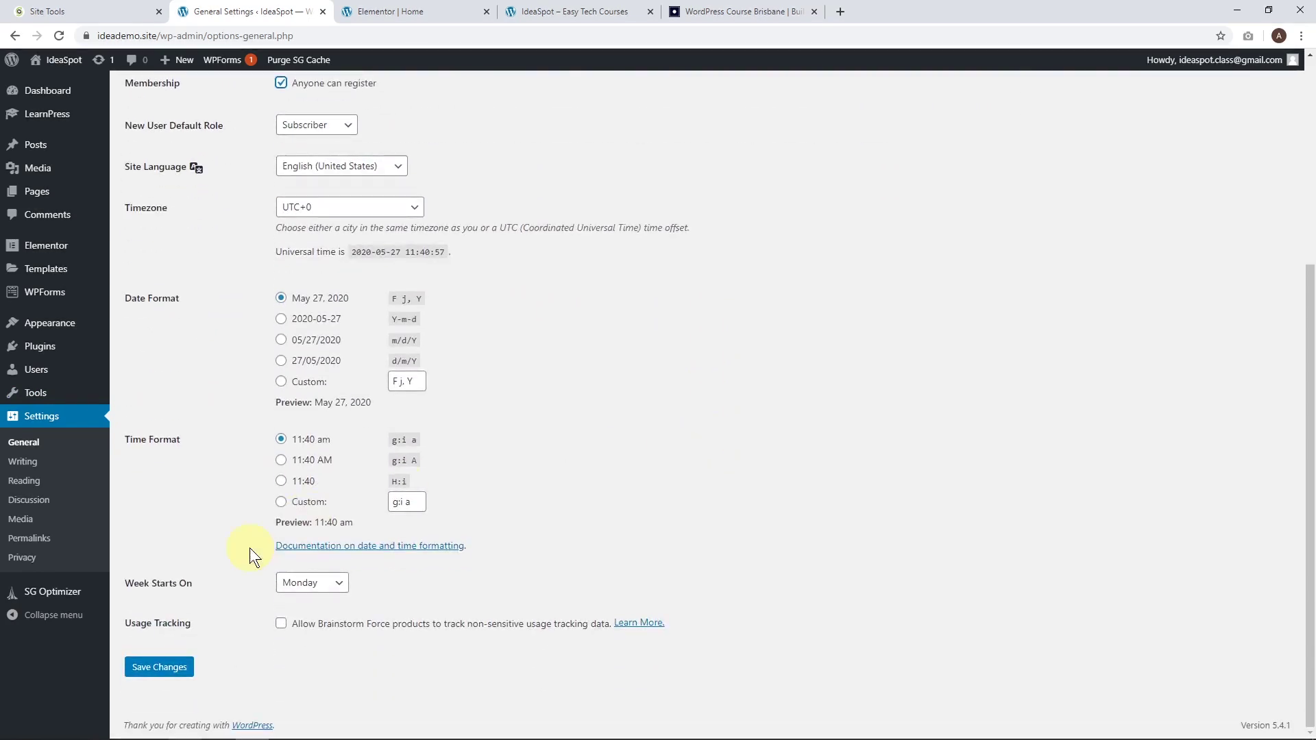
pyautogui.click(177, 664)
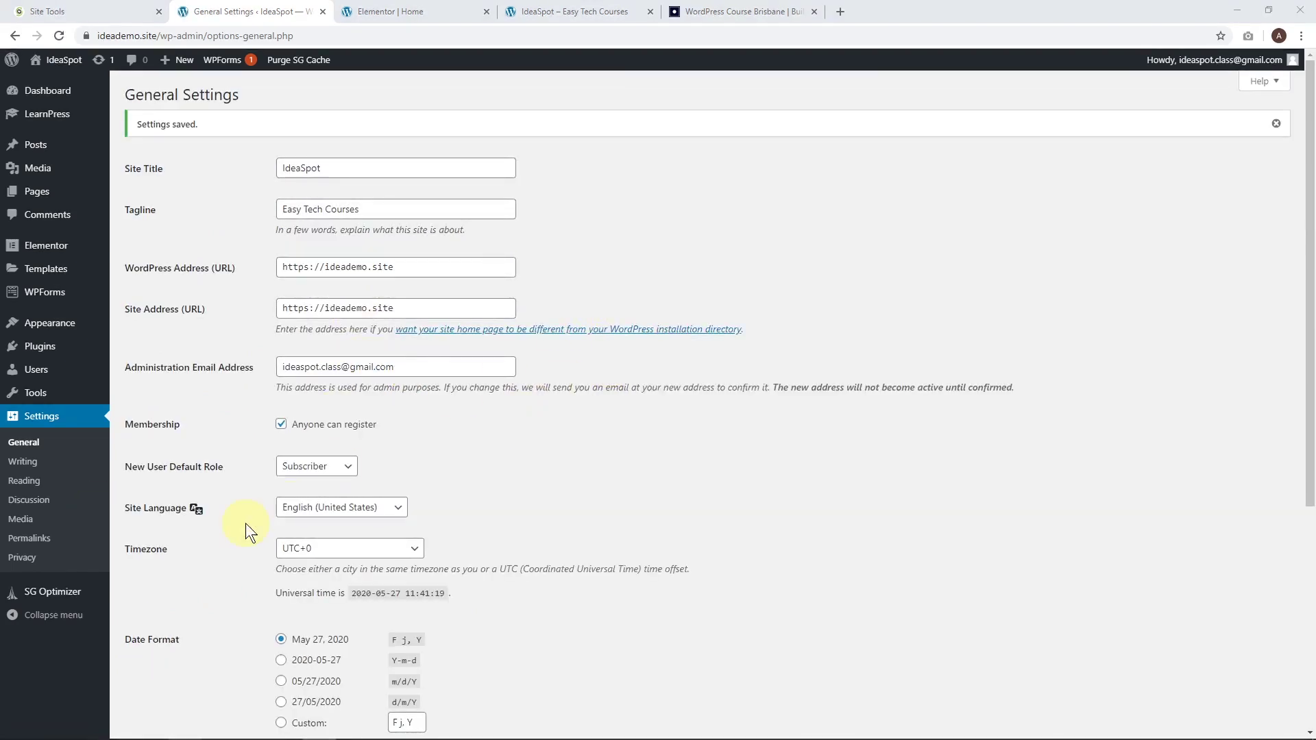
# Re-save the Post name permalink structure, then open the LearnPress courses list.
pyautogui.click(51, 538)
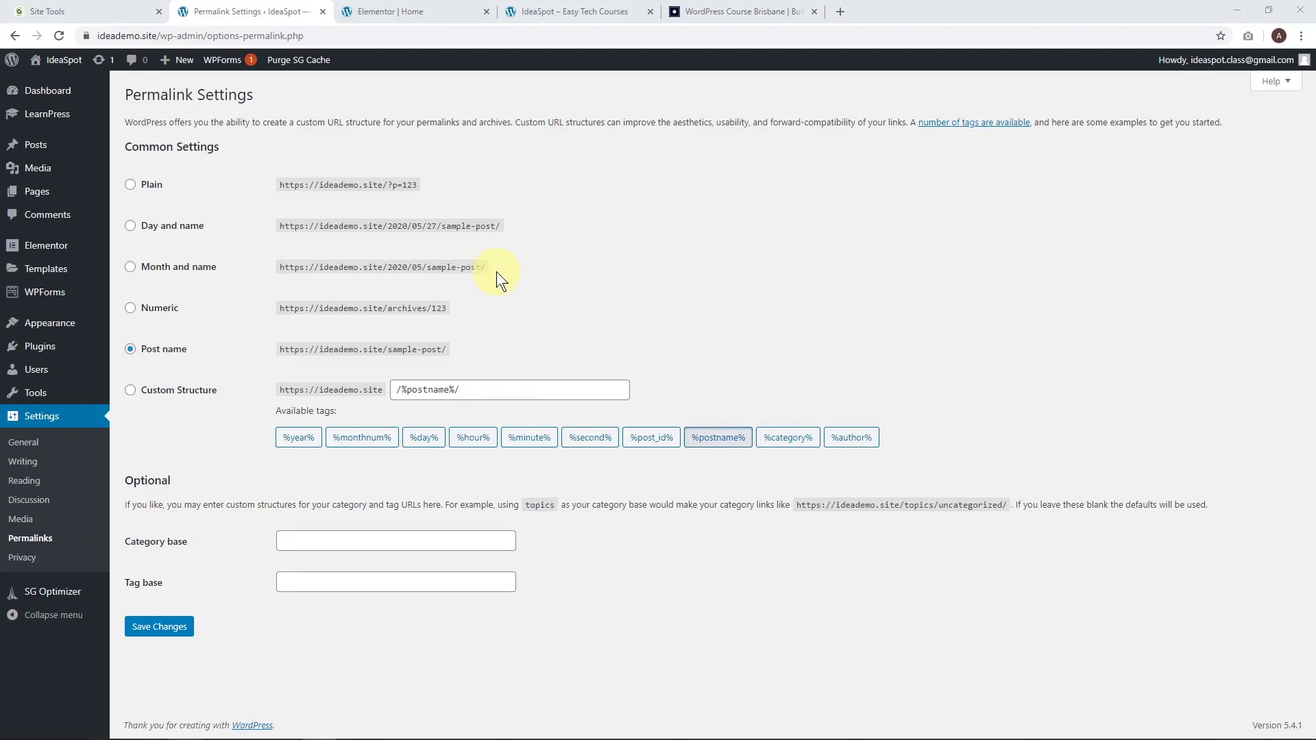
pyautogui.click(168, 628)
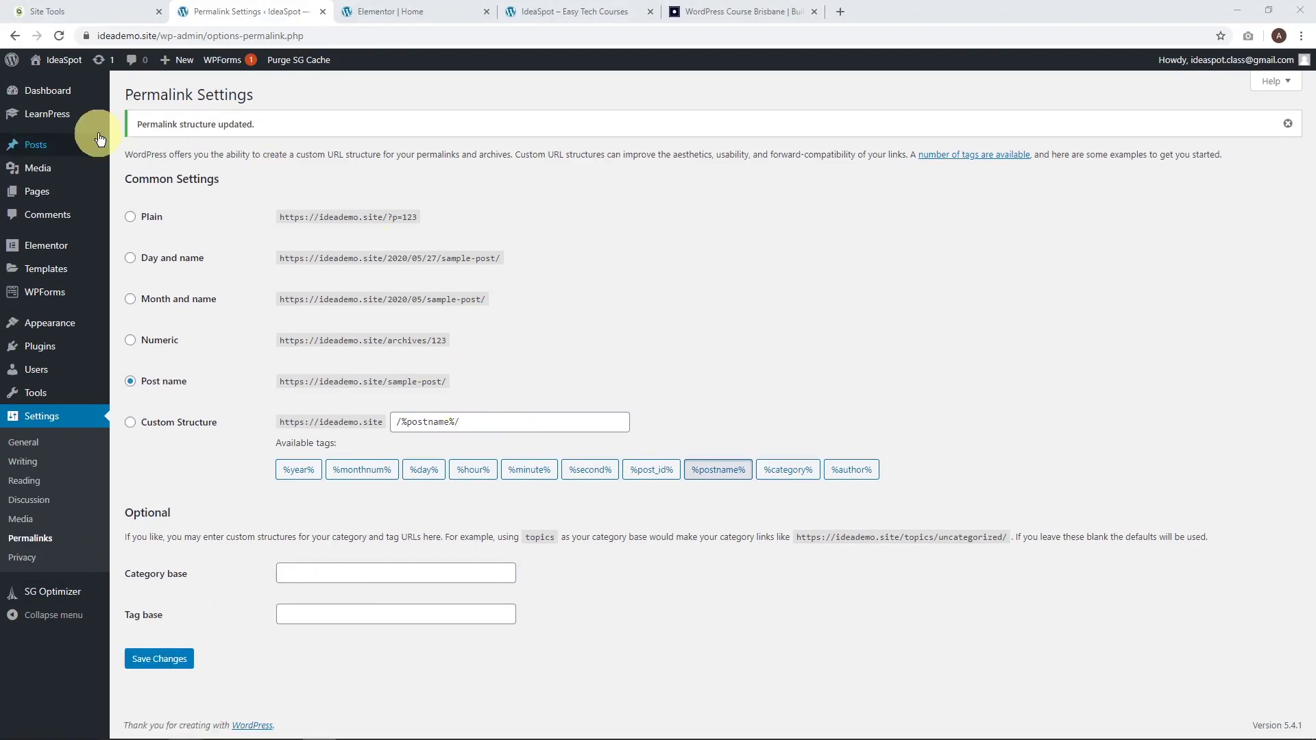
pyautogui.click(40, 120)
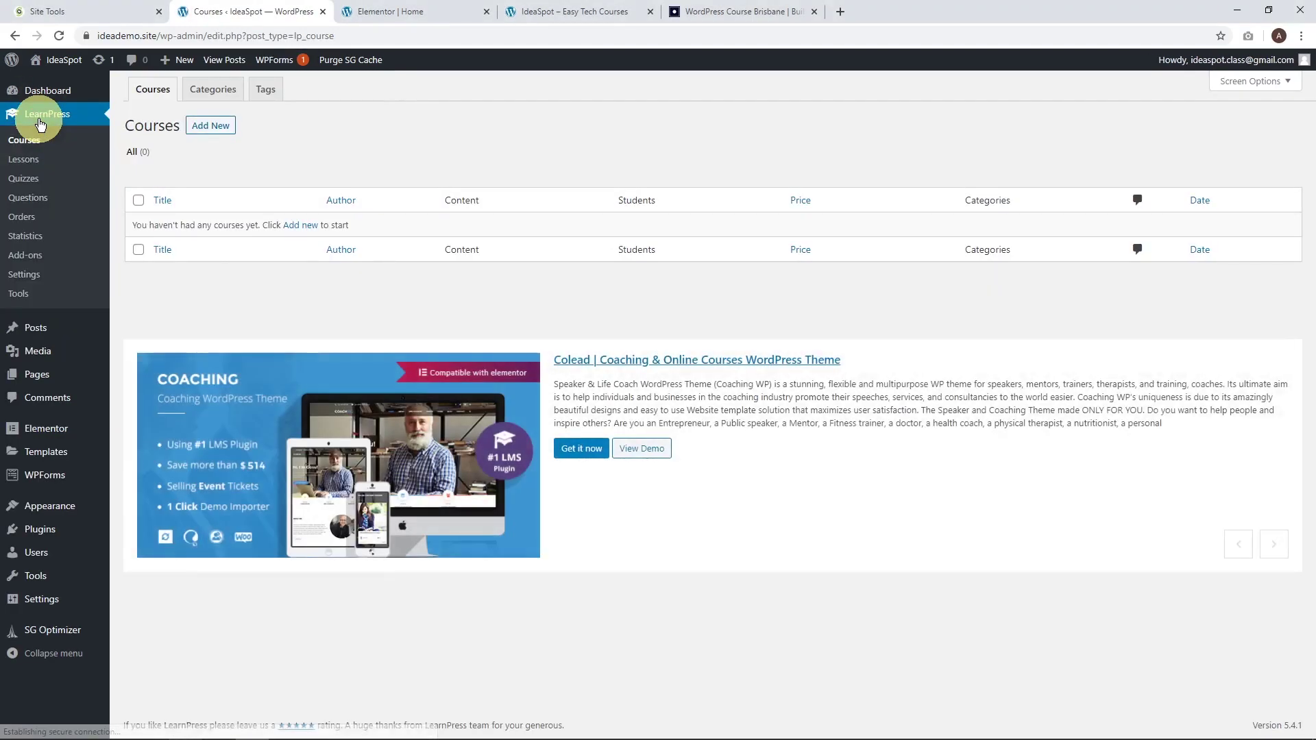
# Set the LearnPress logout redirect to Home and save the general settings.
pyautogui.click(33, 278)
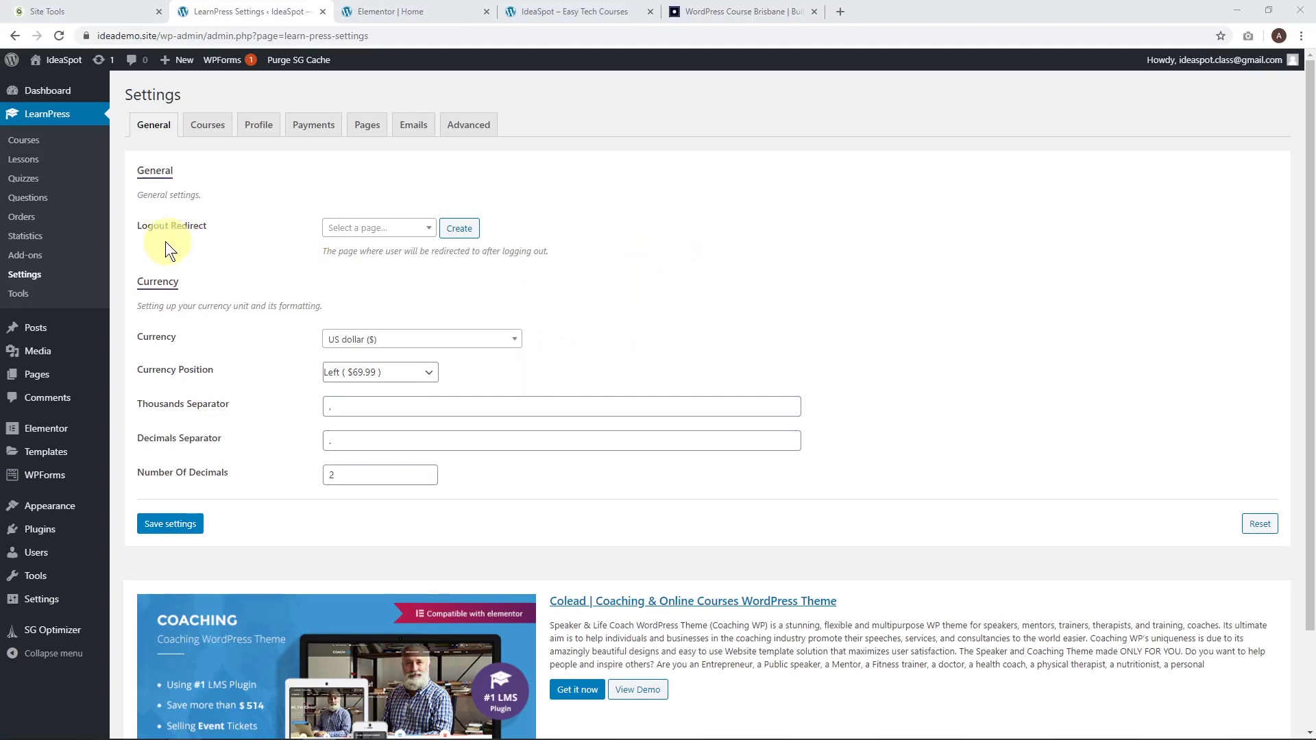
pyautogui.click(367, 224)
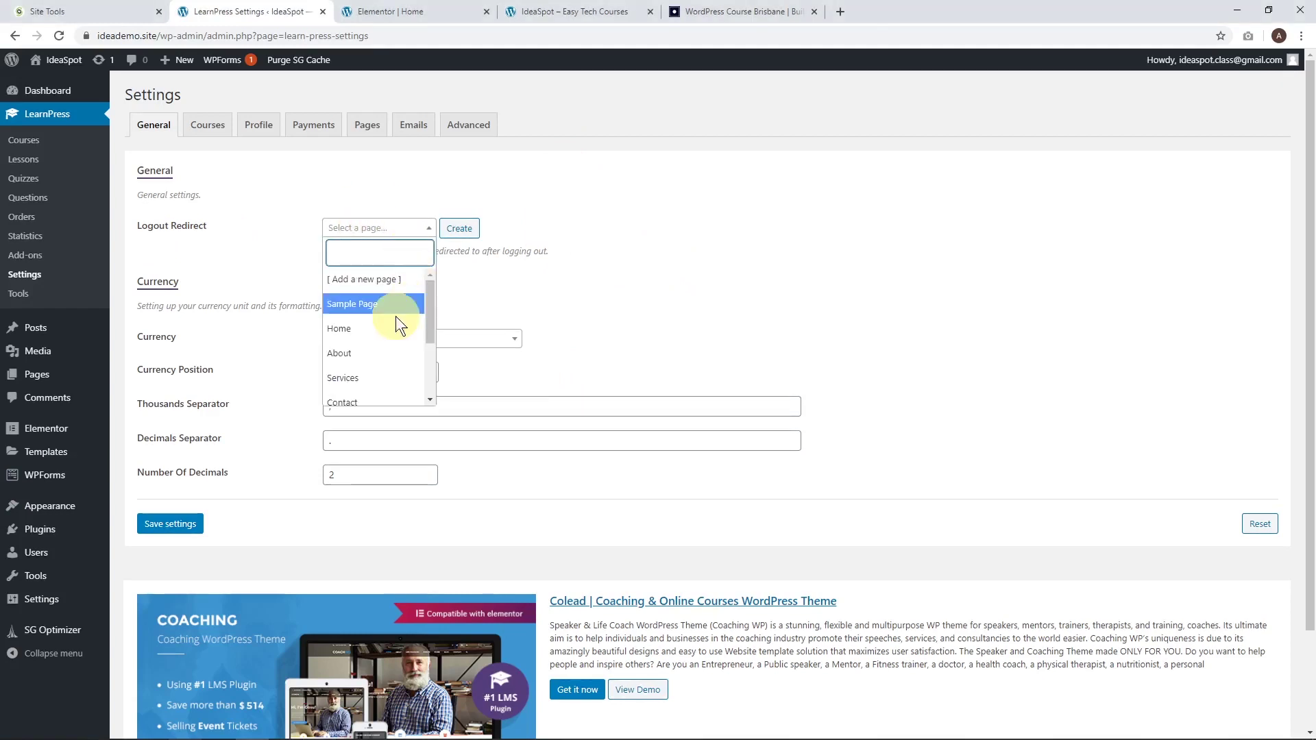
pyautogui.click(351, 331)
pyautogui.click(185, 555)
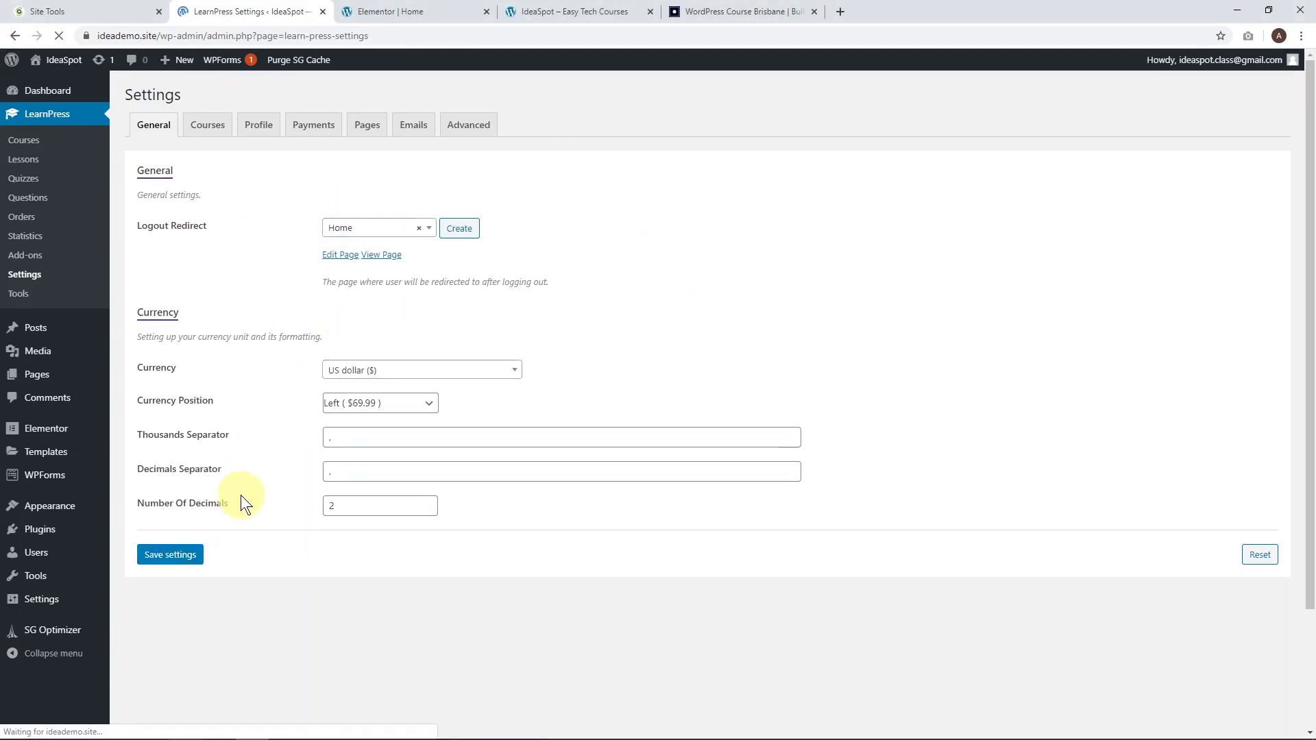
# Set the single course permalink to Course (/course/) and save the course settings.
pyautogui.click(207, 125)
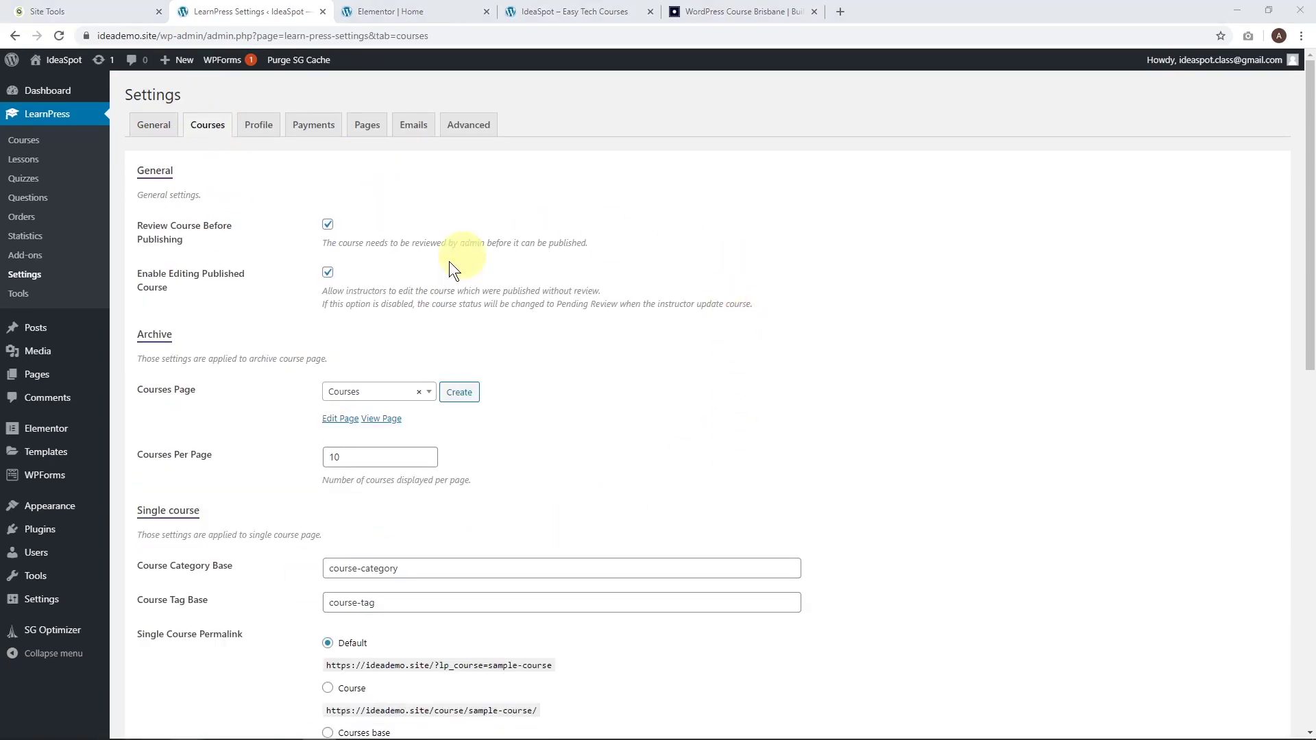
pyautogui.scroll(-2, 592, 309)
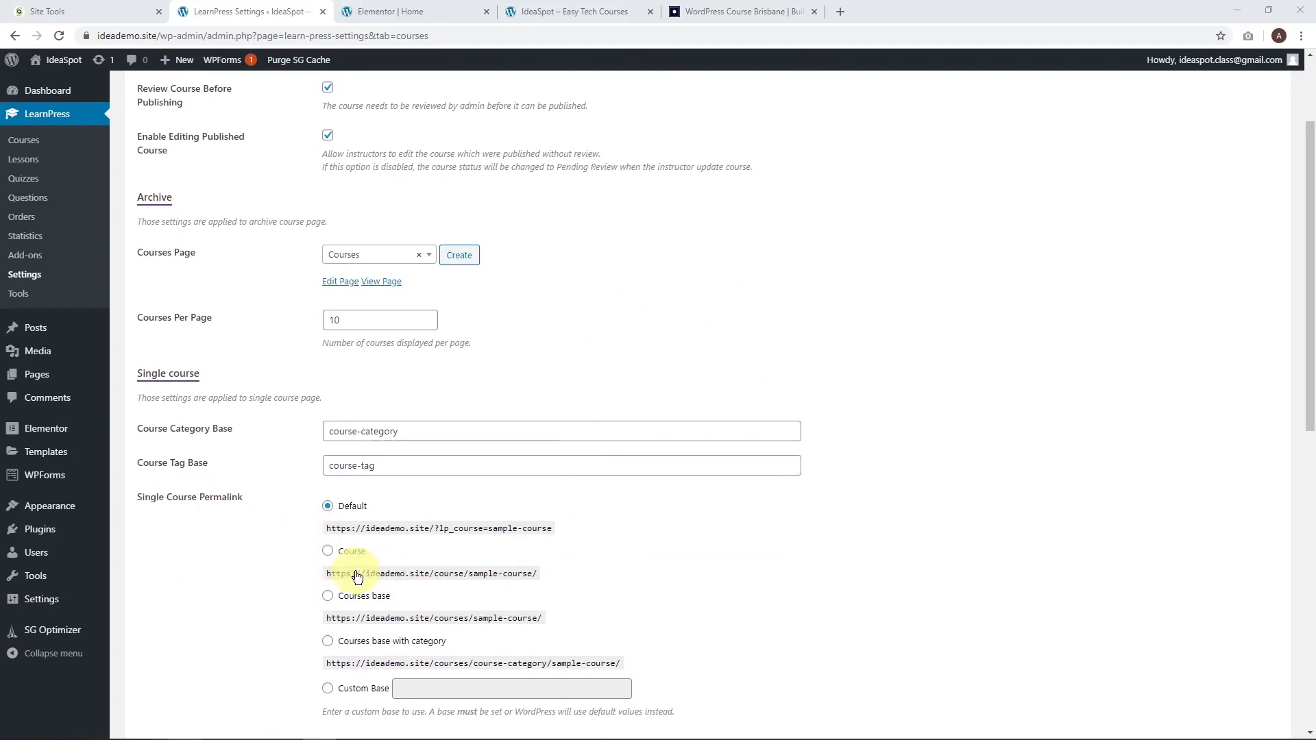
pyautogui.click(327, 552)
pyautogui.scroll(-1, 719, 450)
pyautogui.scroll(-7, 775, 441)
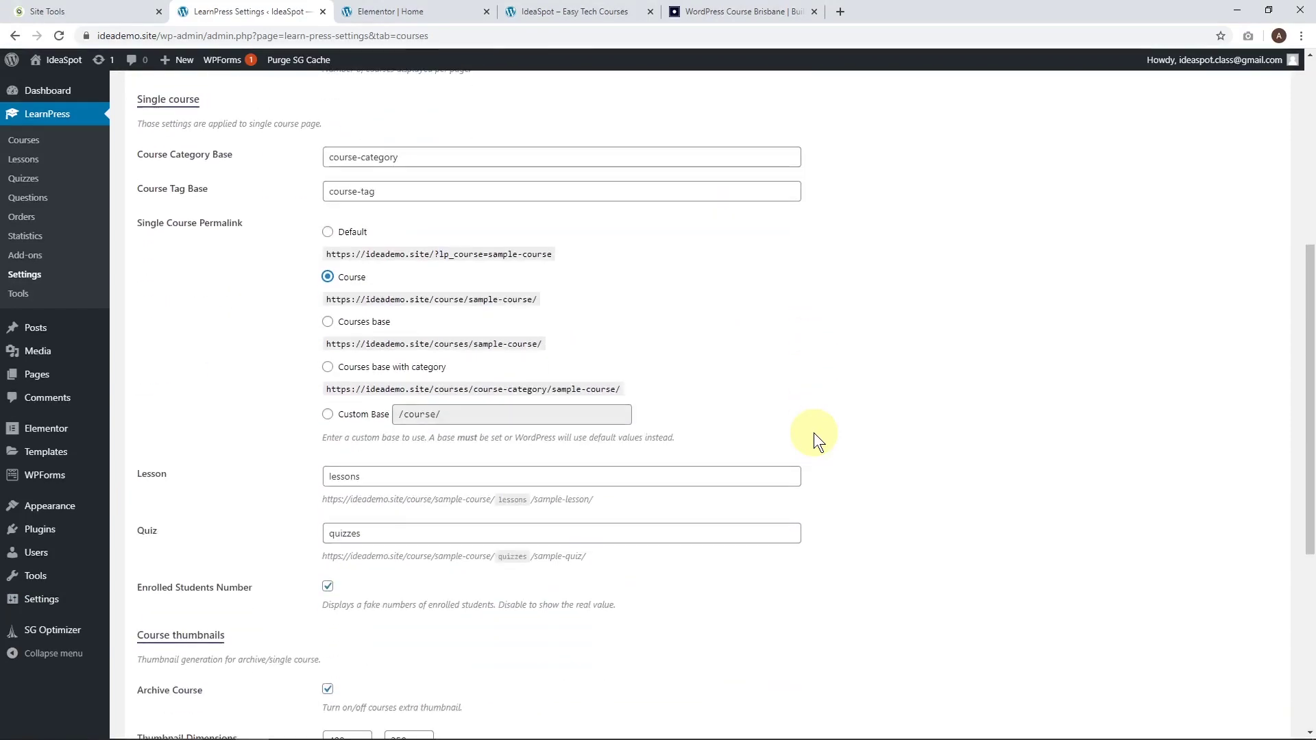
pyautogui.click(163, 514)
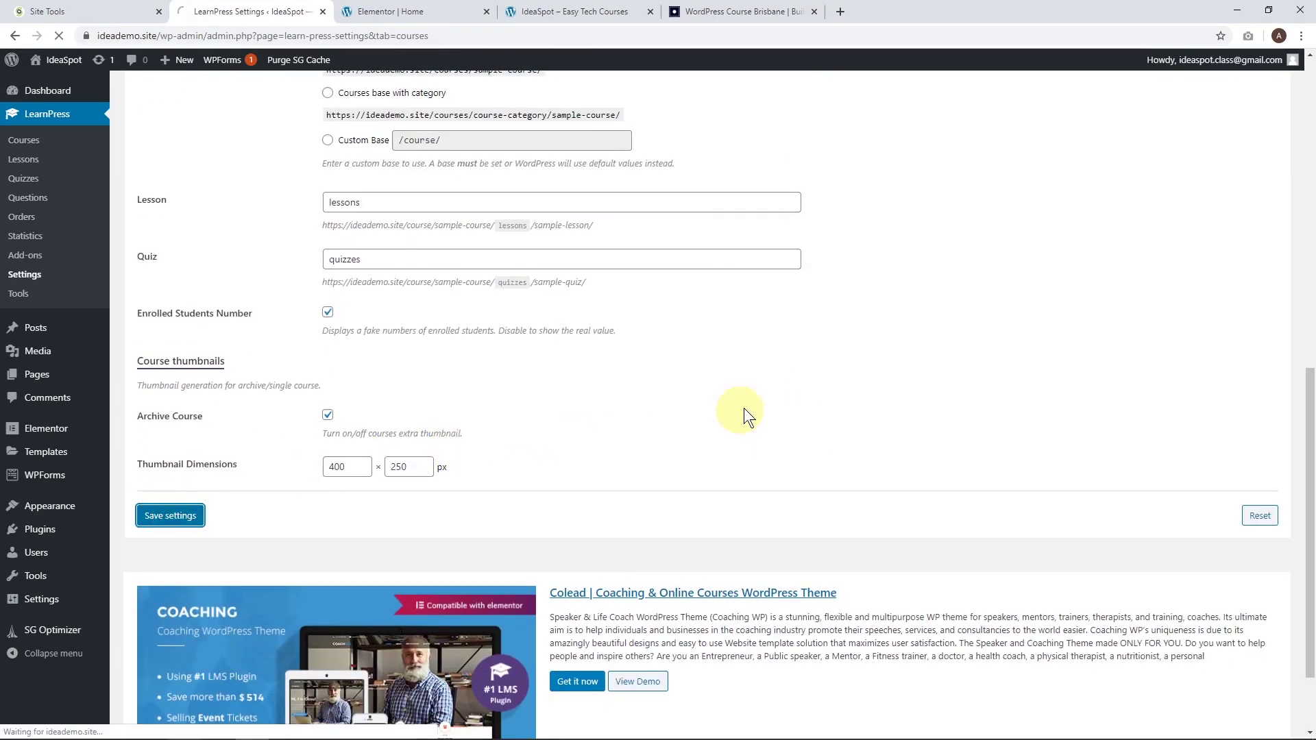
pyautogui.click(263, 125)
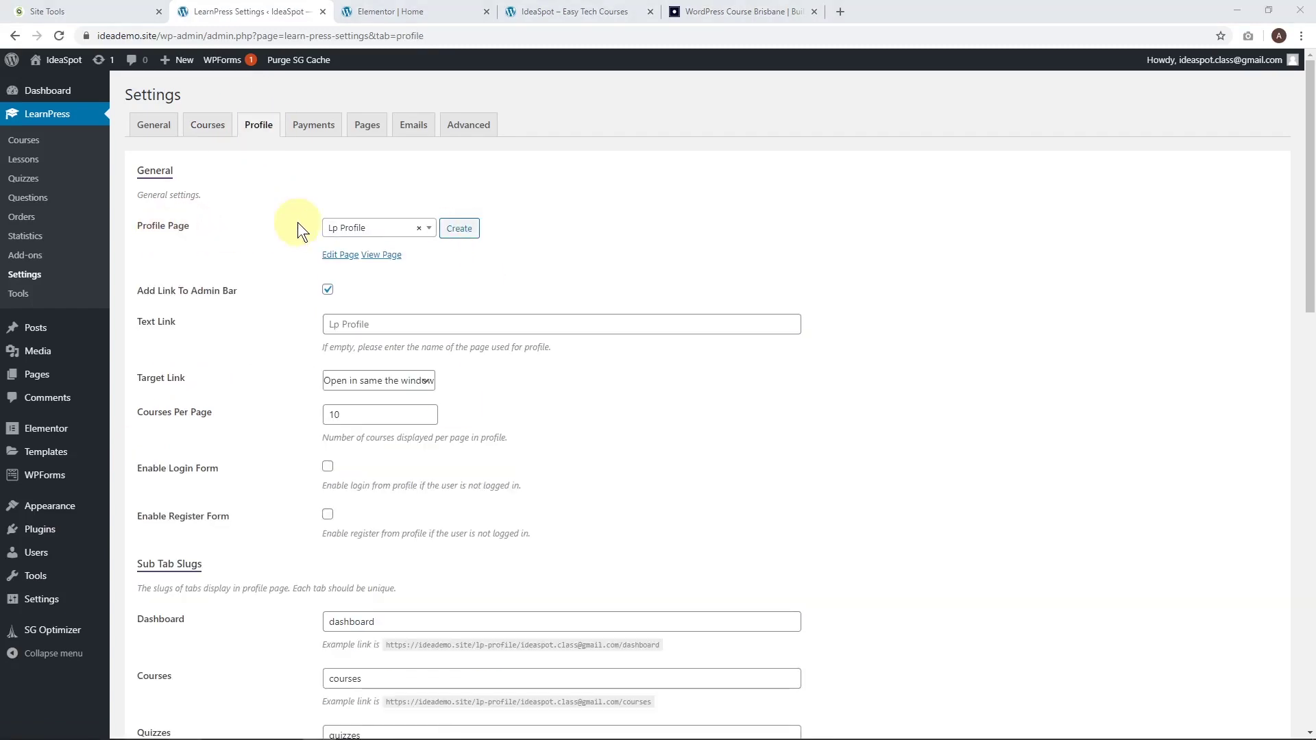
# Rename the lp profile page to 'course profile' with slug course-profile and update it.
pyautogui.rightClick(344, 256)
pyautogui.click(363, 268)
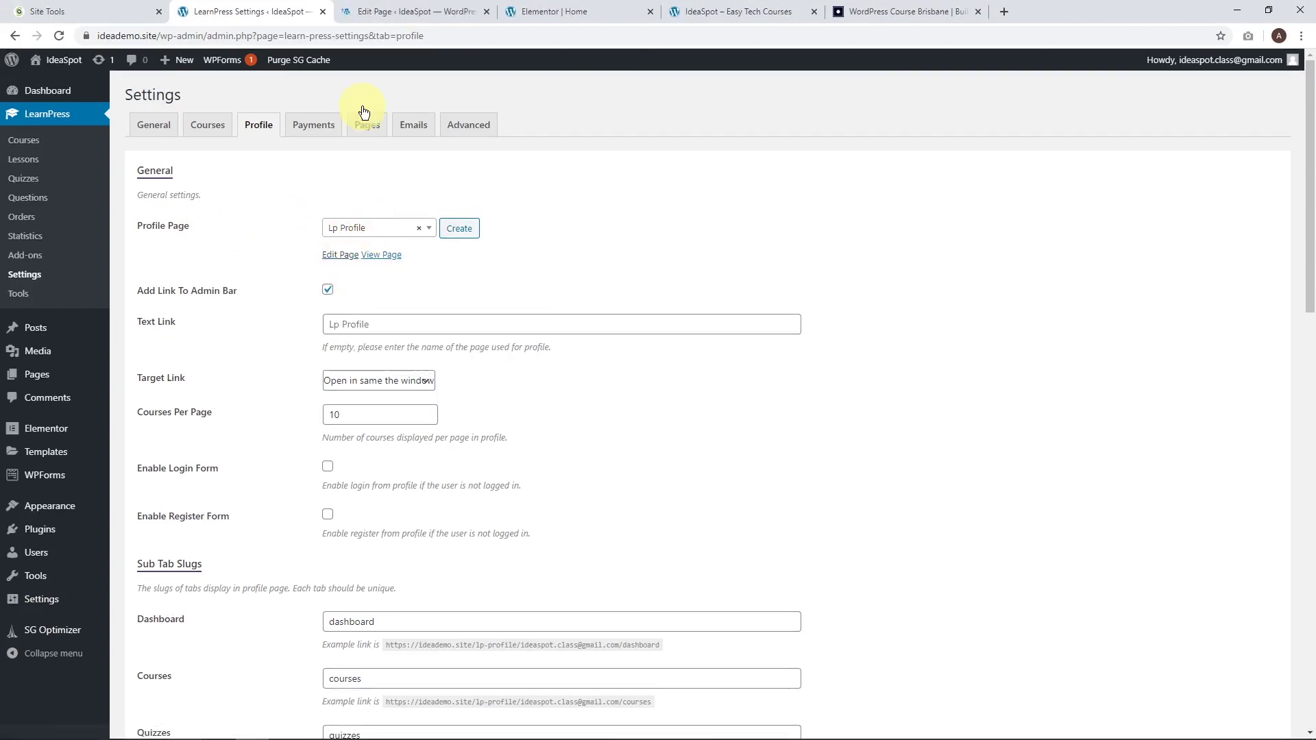
pyautogui.click(384, 9)
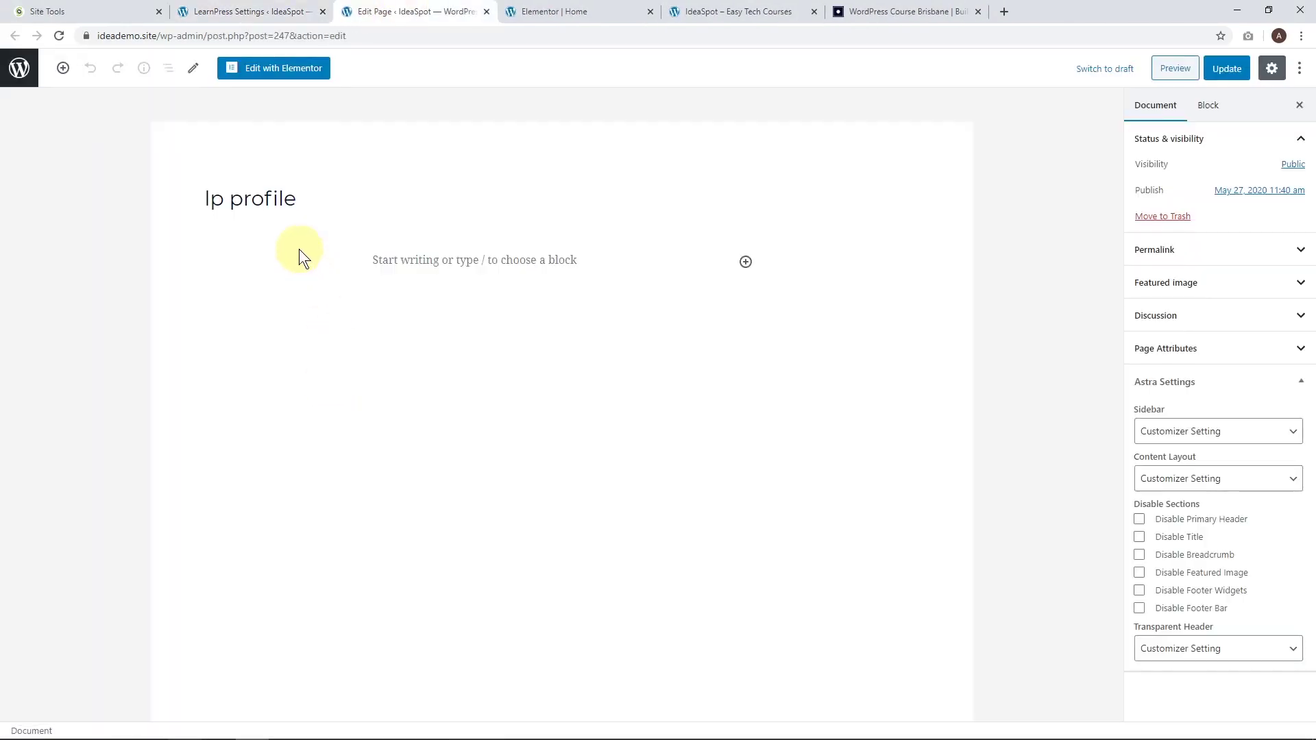
pyautogui.click(246, 199)
pyautogui.press('BackSpace')
pyautogui.press('BackSpace')
pyautogui.write('course')
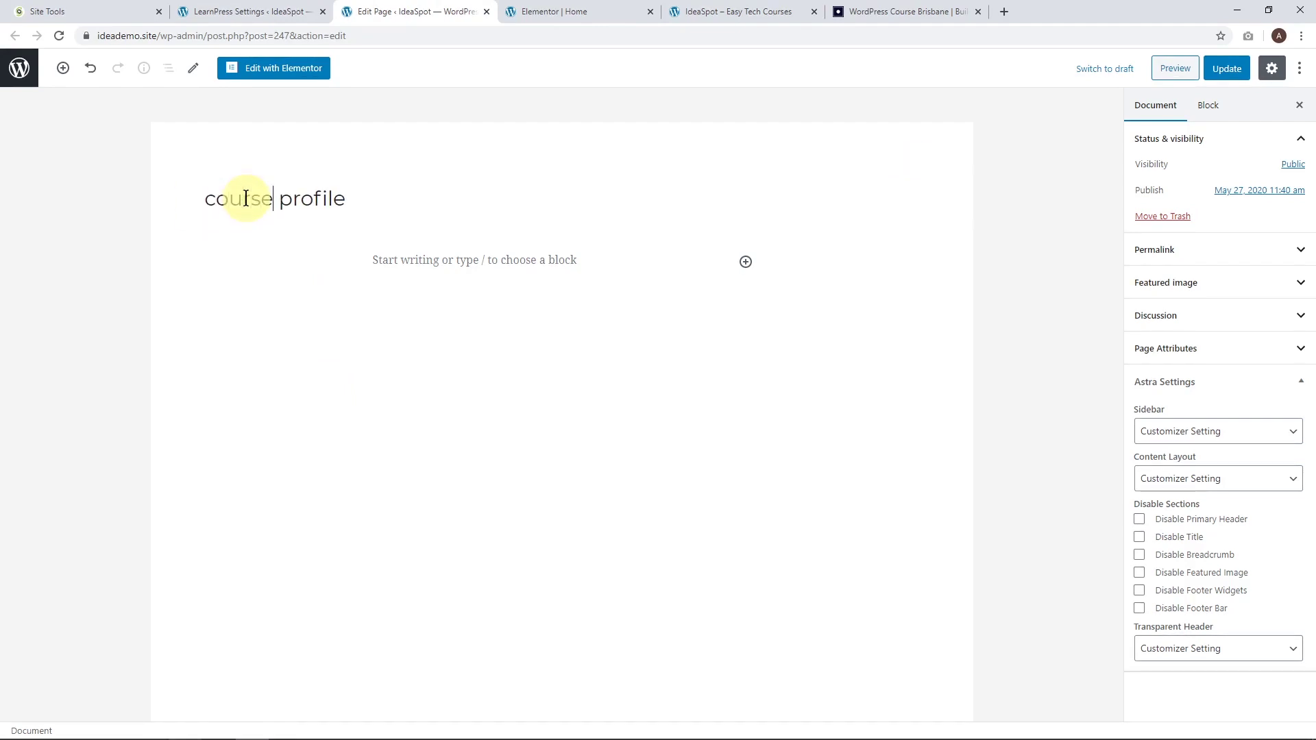
pyautogui.click(1222, 251)
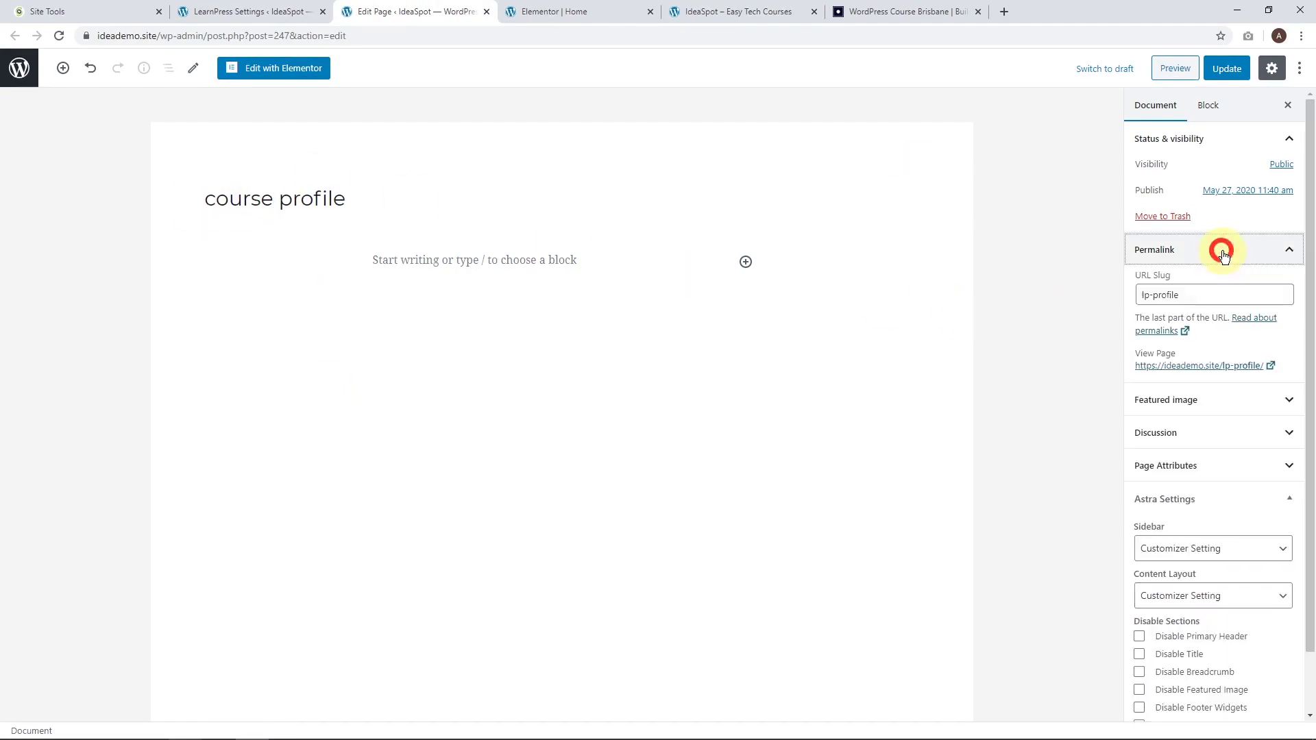
pyautogui.moveTo(1153, 294); pyautogui.dragTo(1088, 302)
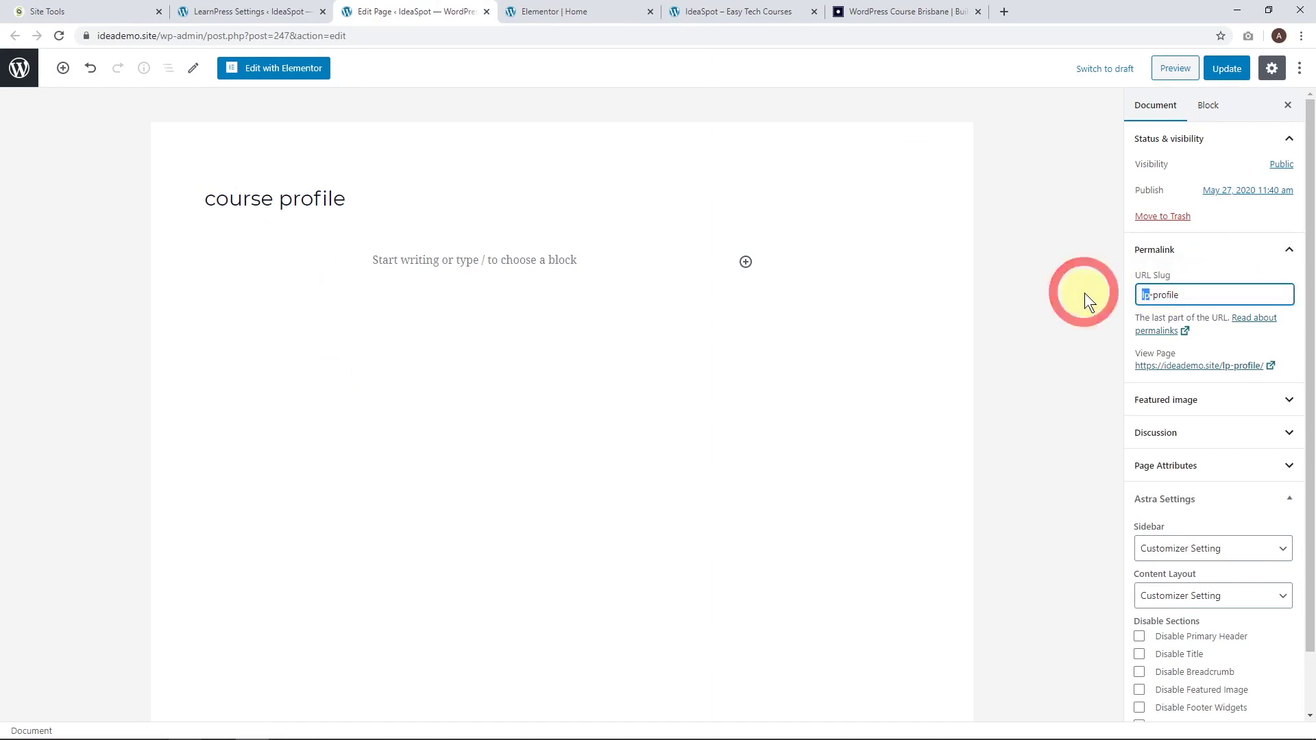
pyautogui.write('course')
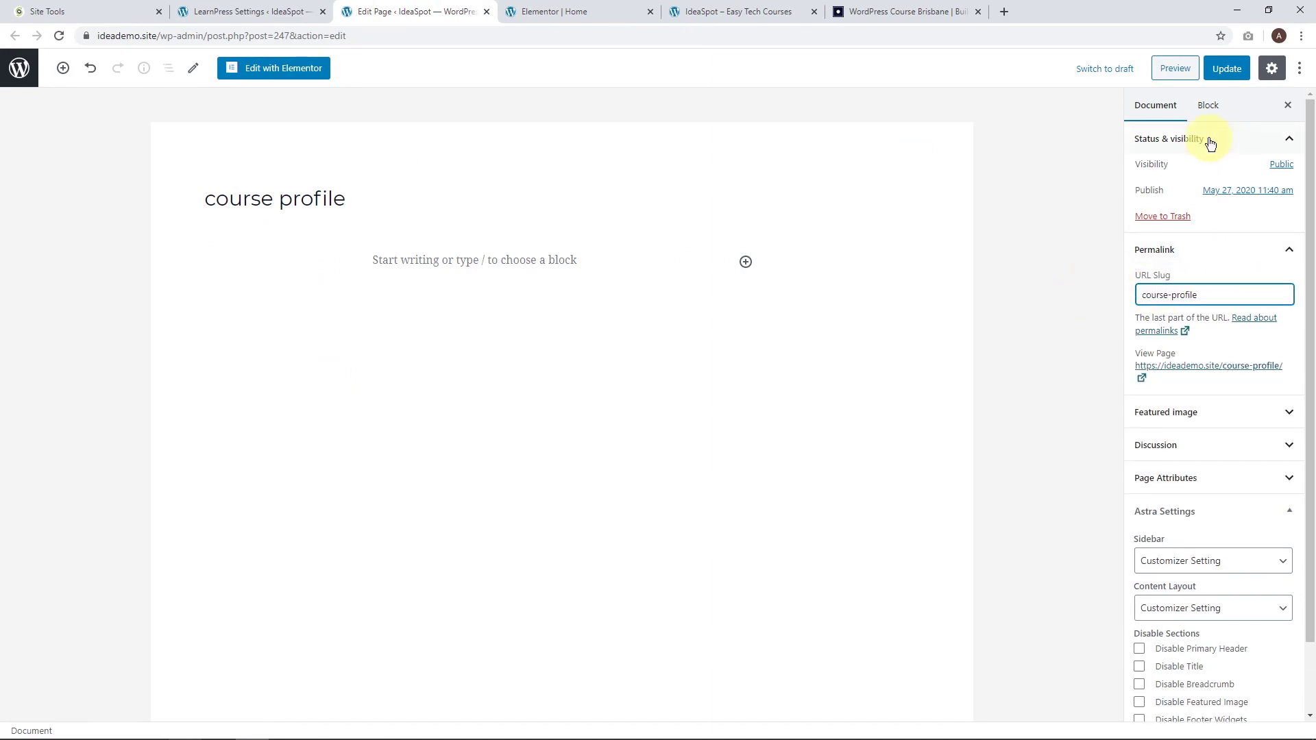
pyautogui.click(1226, 68)
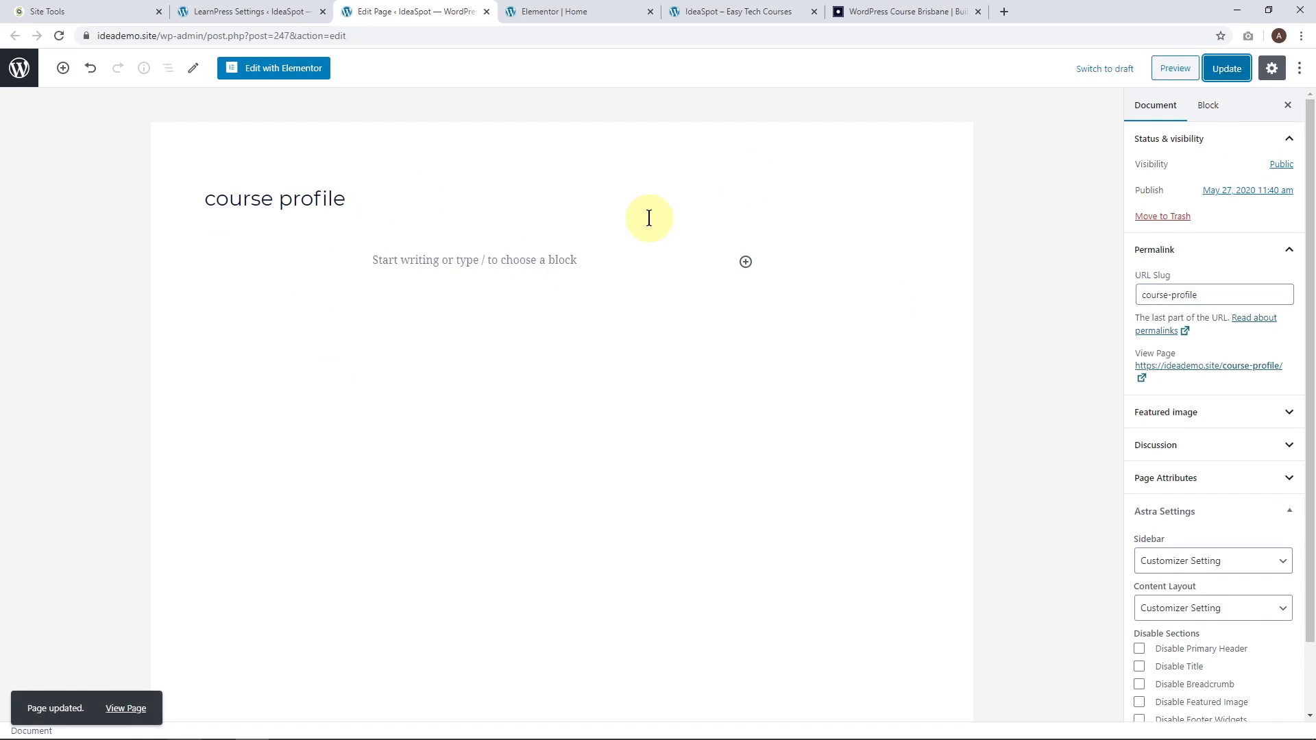
# Enable the profile Login and Register forms and save the Profile settings.
pyautogui.click(257, 9)
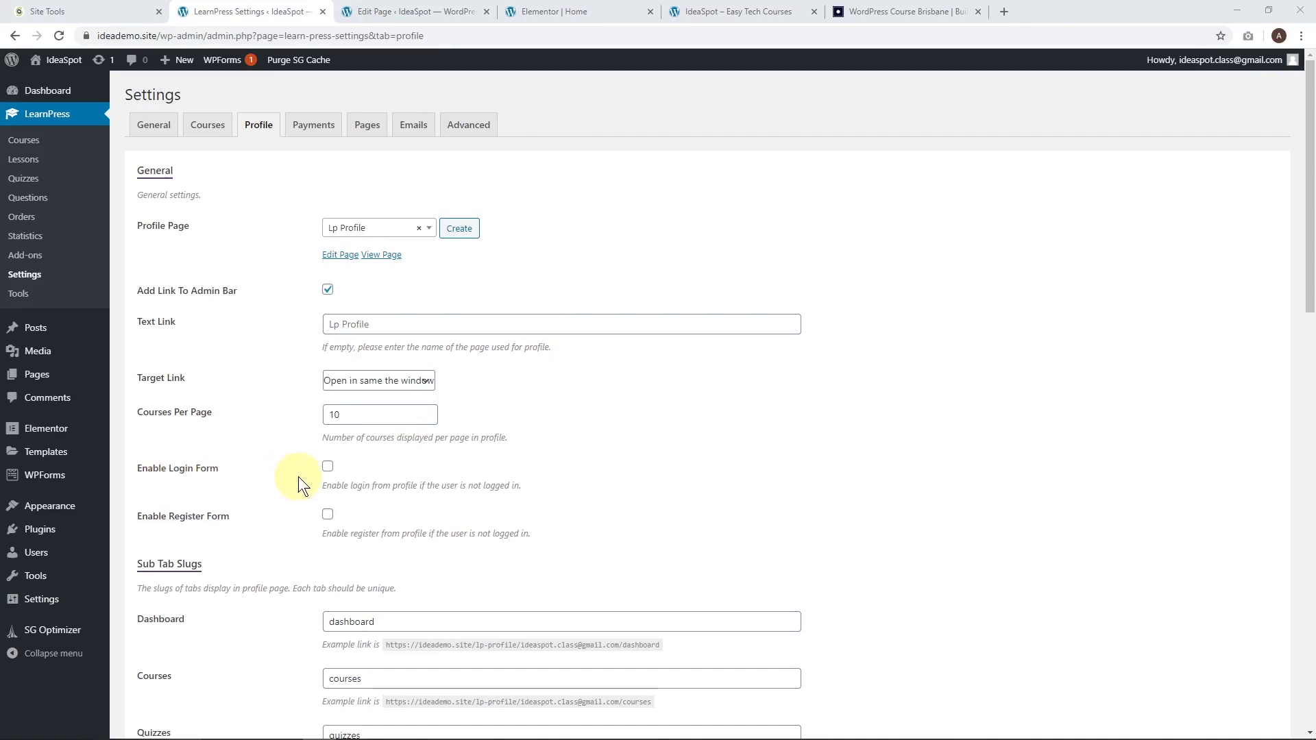
pyautogui.click(328, 467)
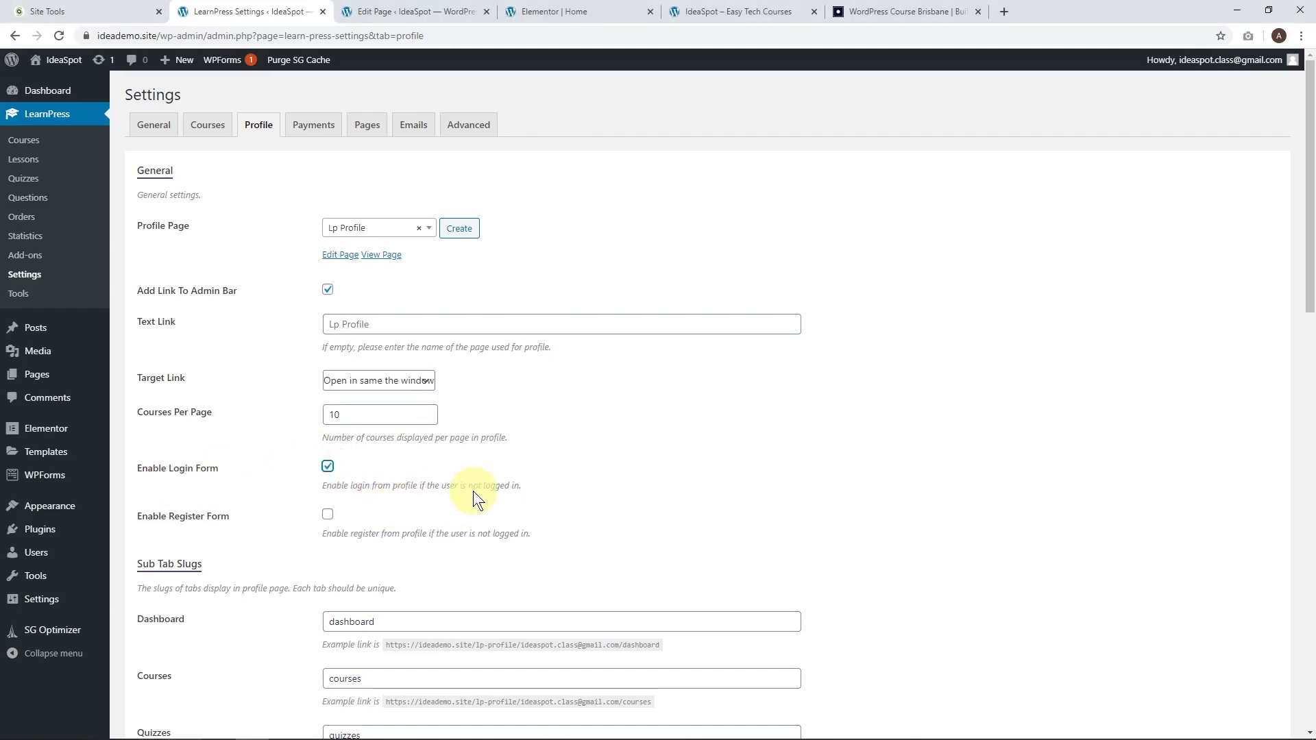
pyautogui.click(326, 519)
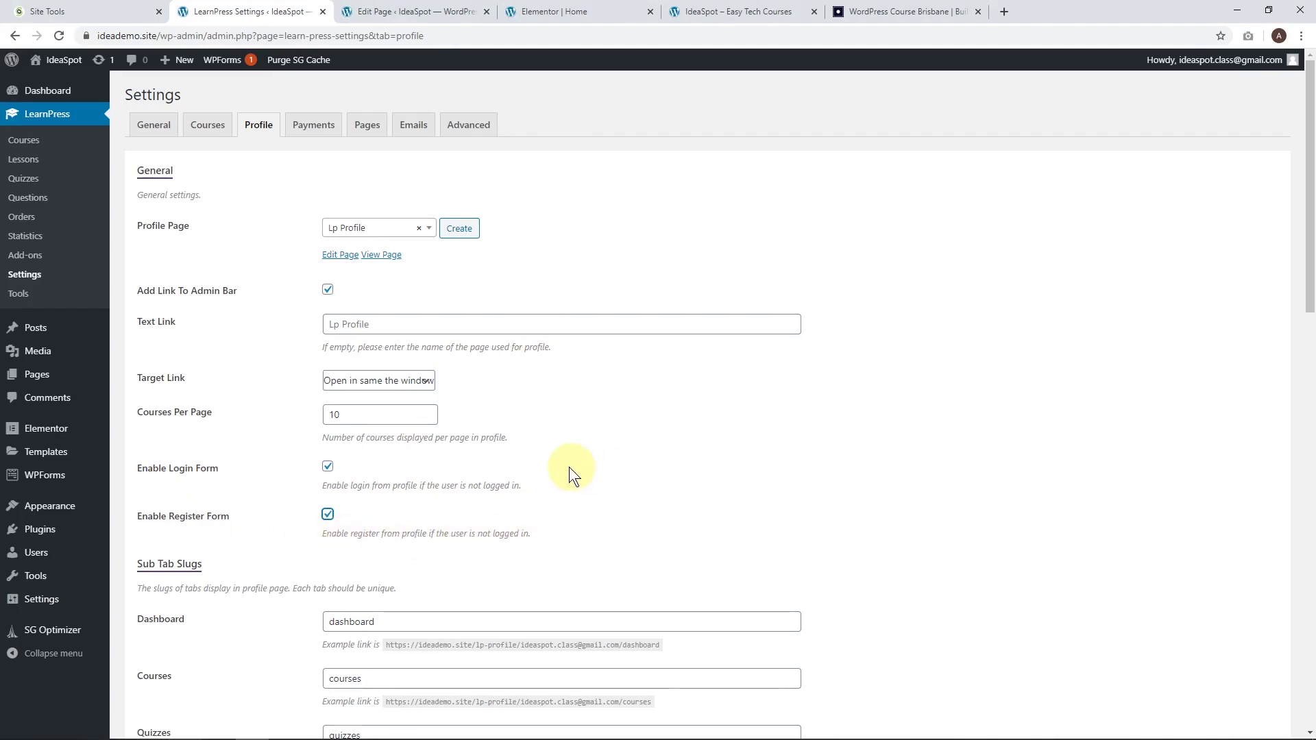
pyautogui.scroll(-2, 655, 455)
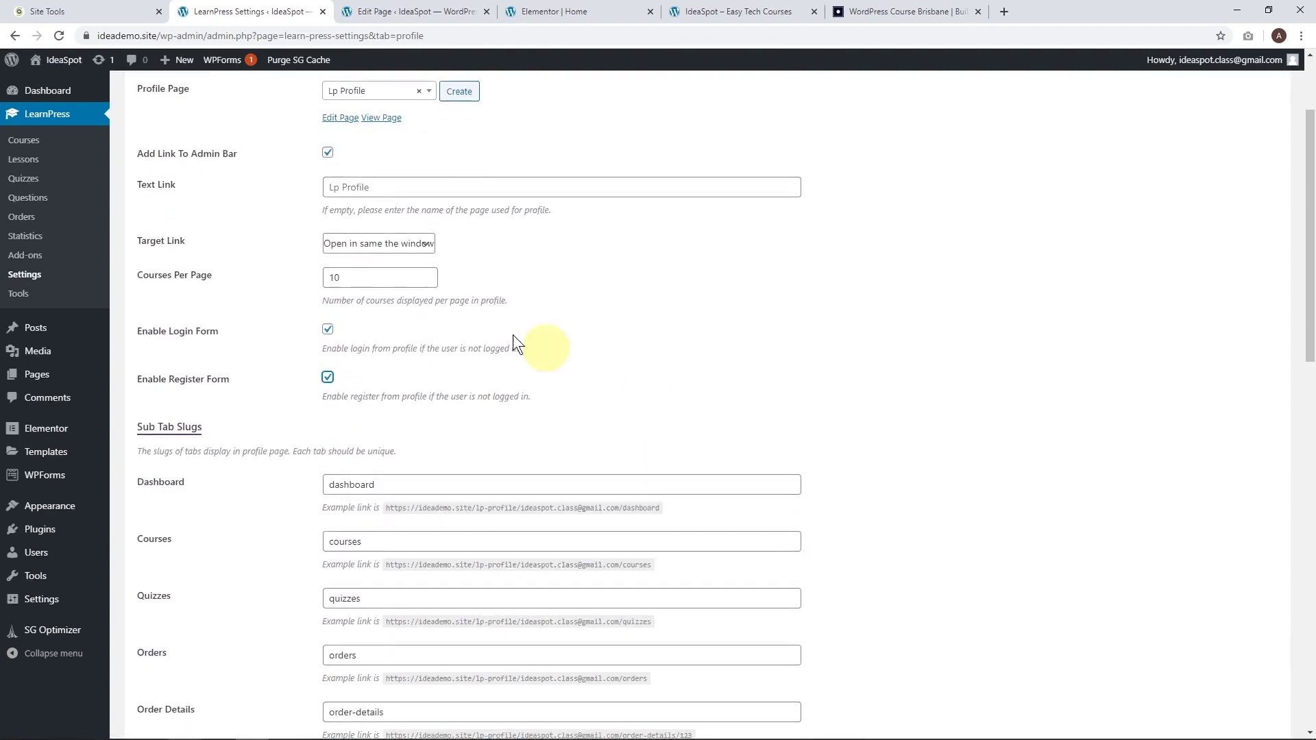
pyautogui.scroll(-6, 775, 312)
pyautogui.scroll(-5, 774, 313)
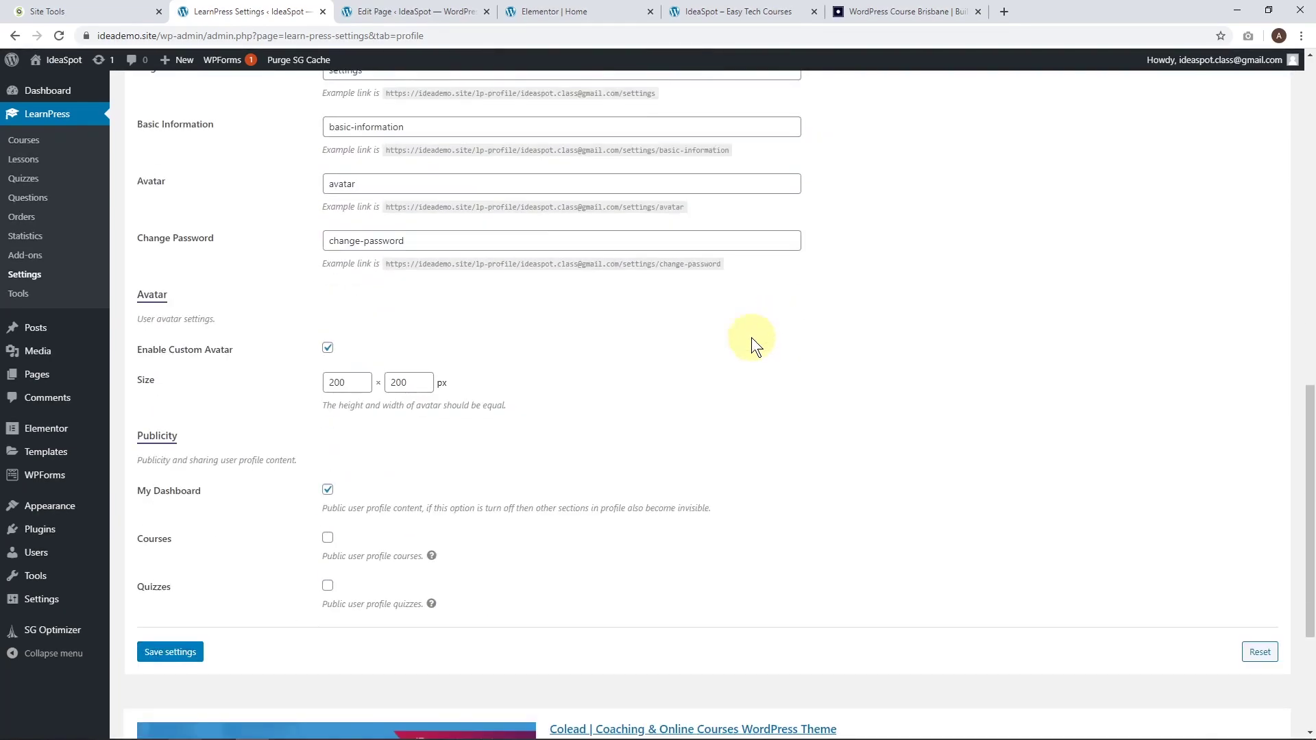
pyautogui.click(167, 655)
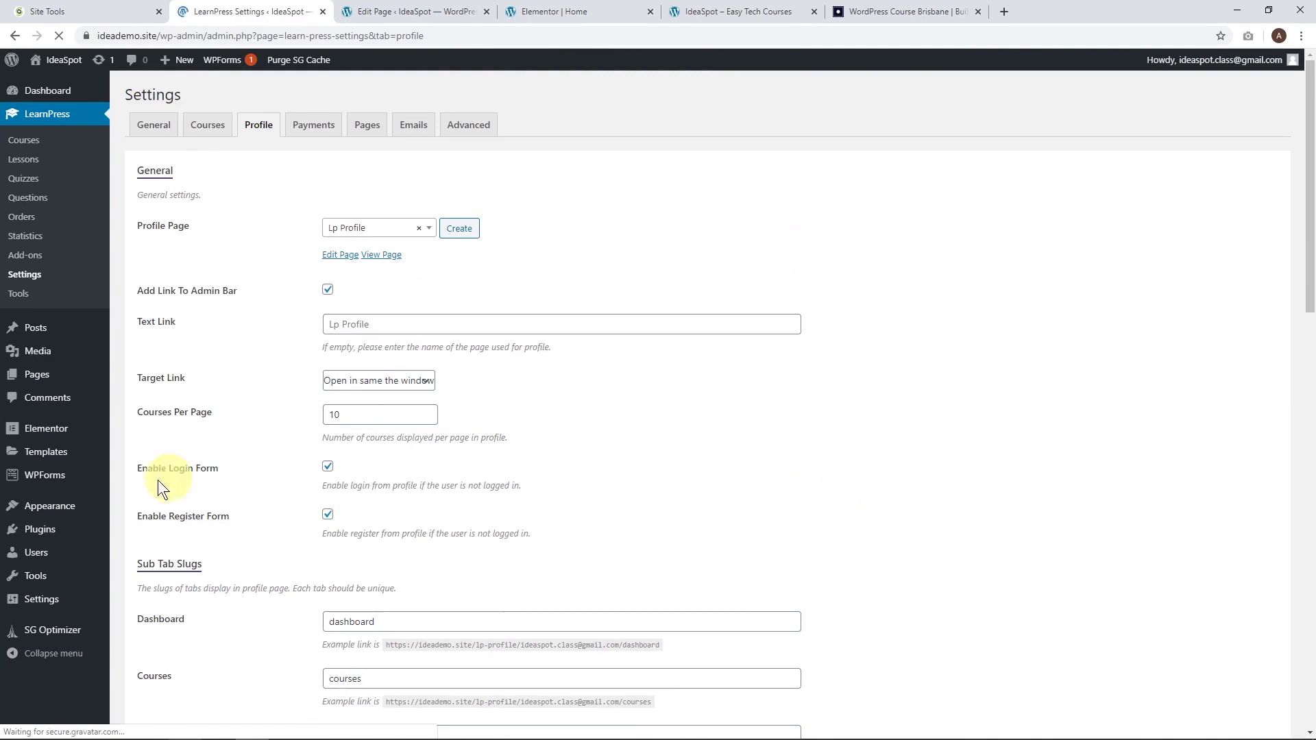
pyautogui.click(315, 125)
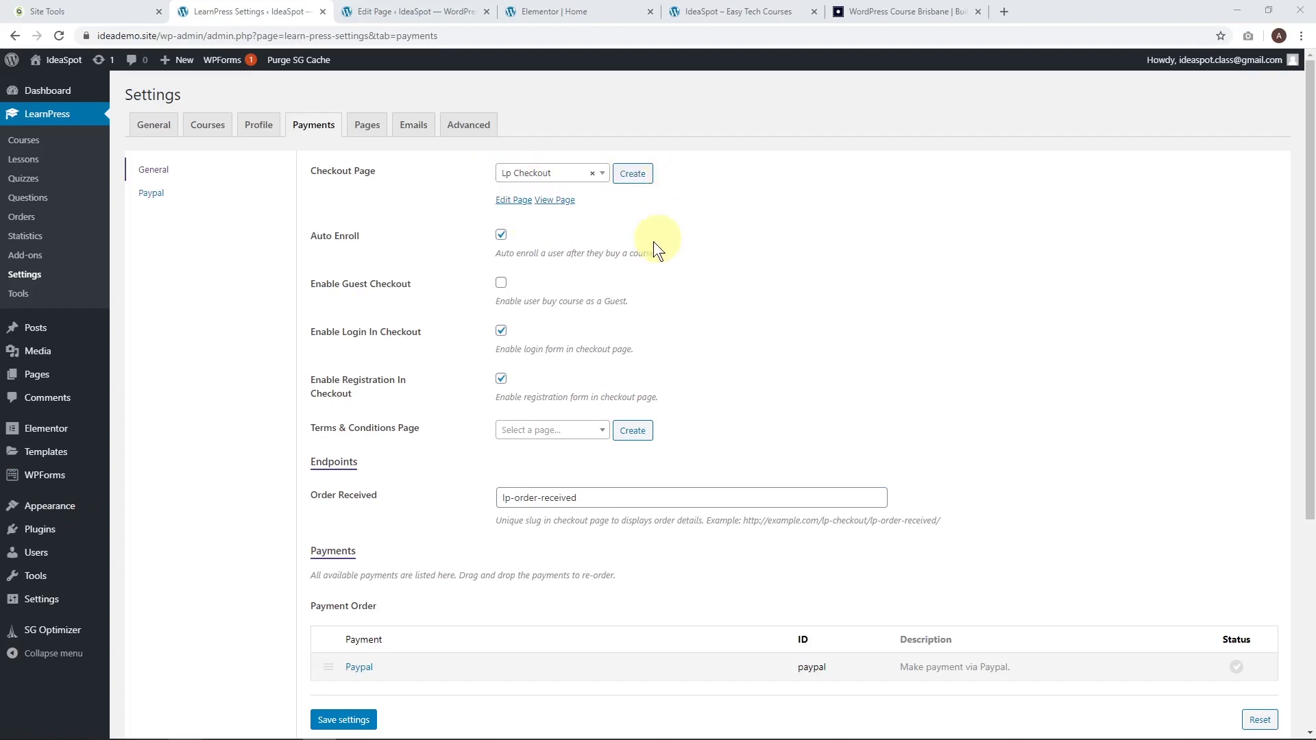
# Retitle the checkout page 'course checkout' with slug course-checkout, update, and reload Payments settings.
pyautogui.rightClick(515, 208)
pyautogui.click(527, 209)
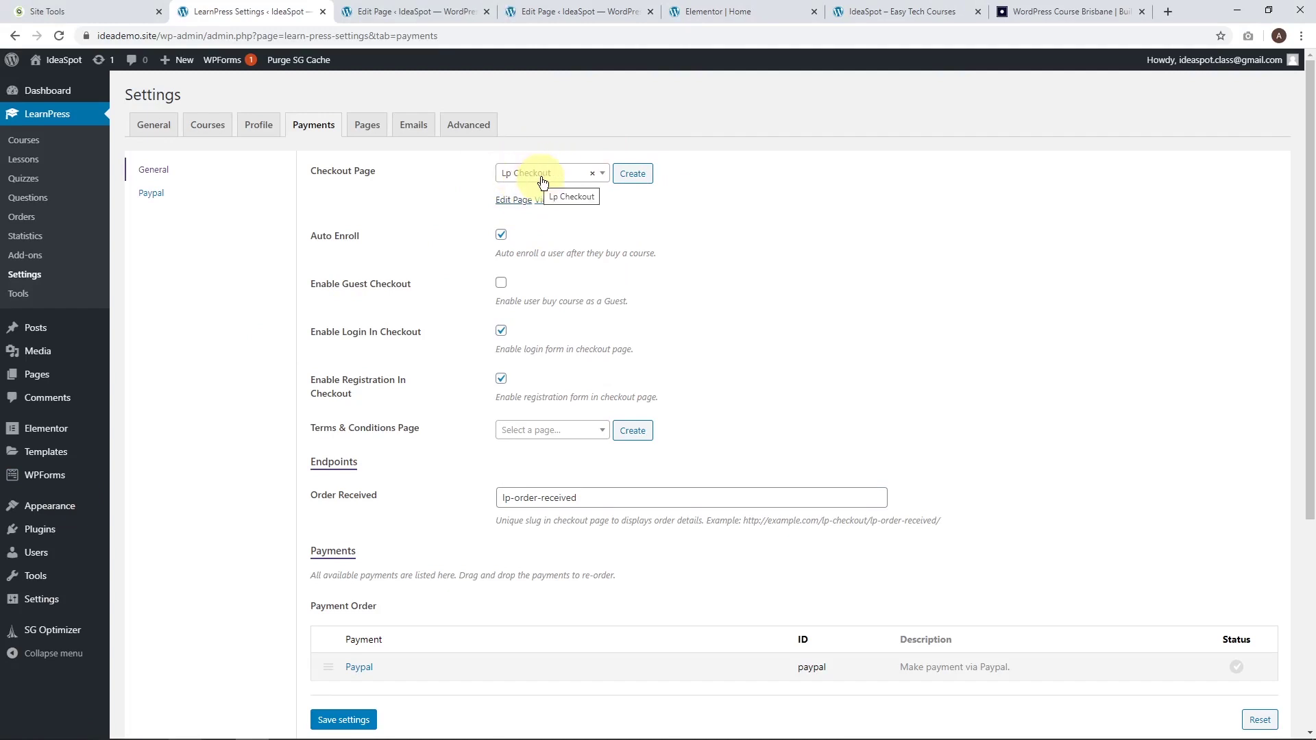
pyautogui.click(576, 12)
pyautogui.doubleClick(207, 198)
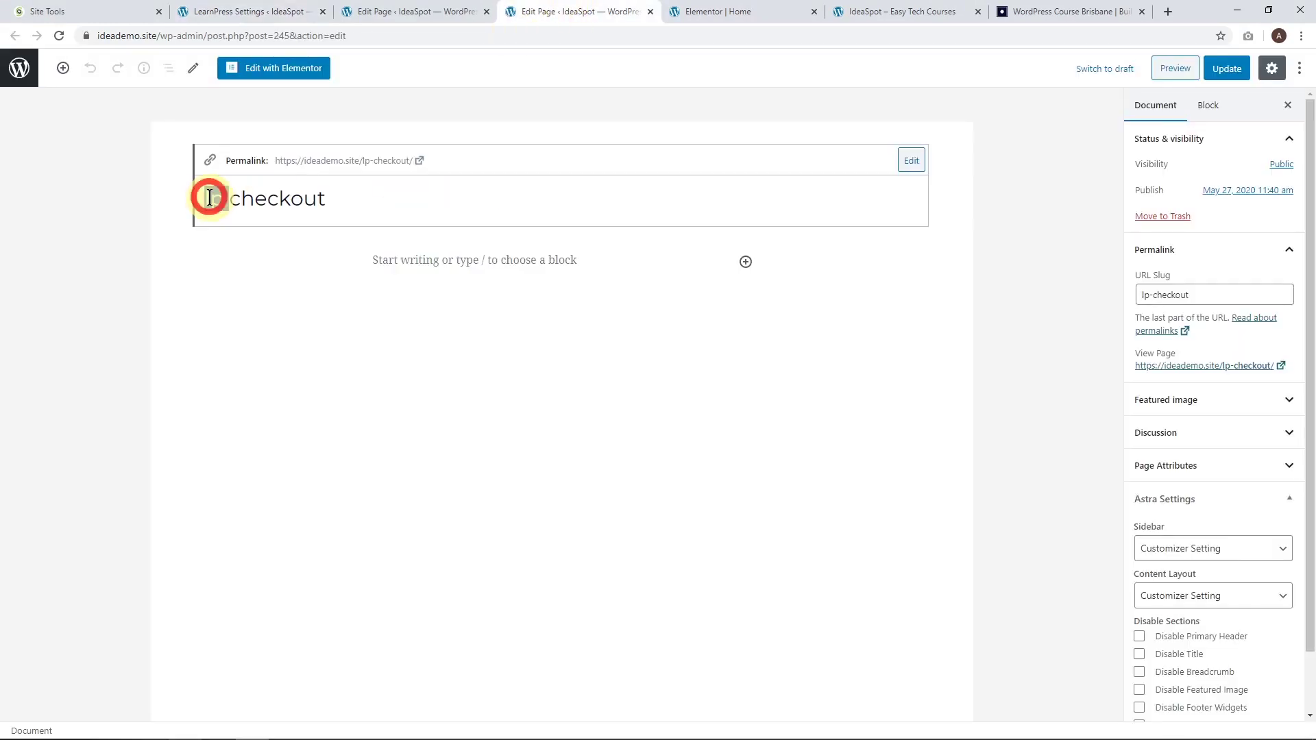
pyautogui.write('course')
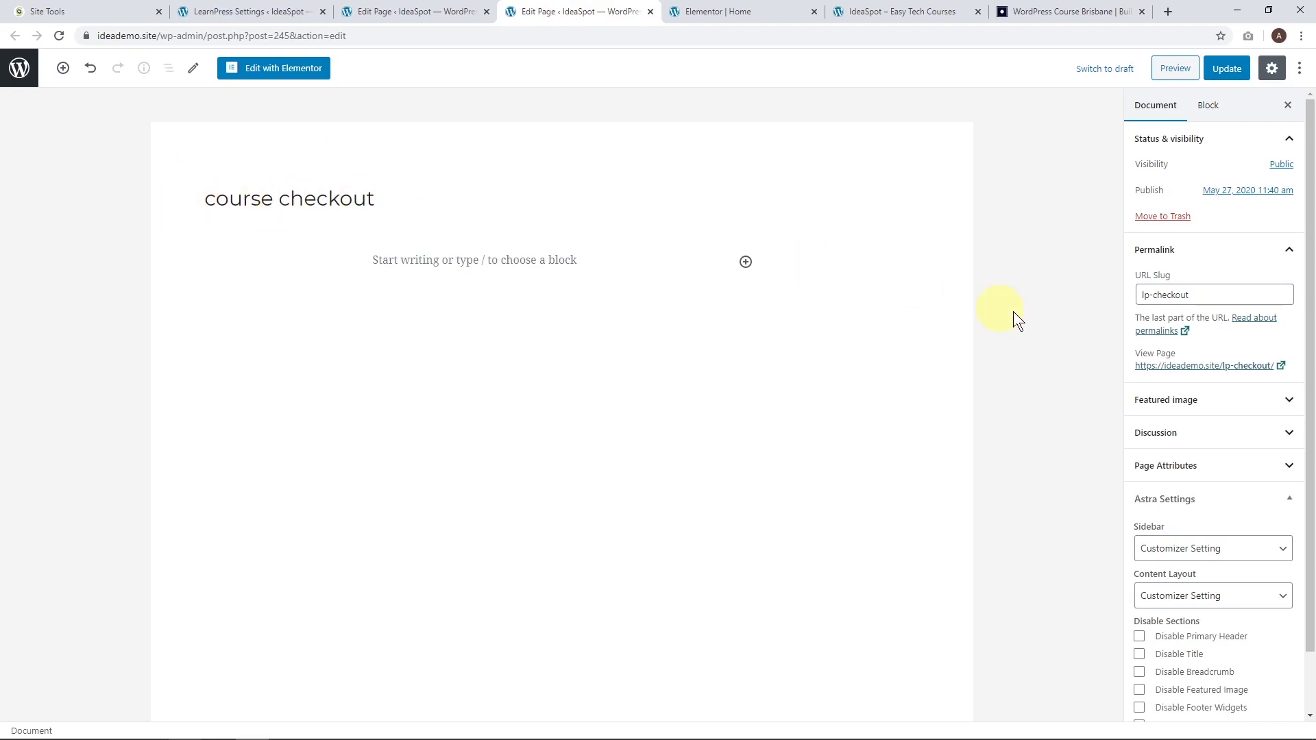
pyautogui.click(1150, 295)
pyautogui.press('BackSpace')
pyautogui.press('BackSpace')
pyautogui.write('course')
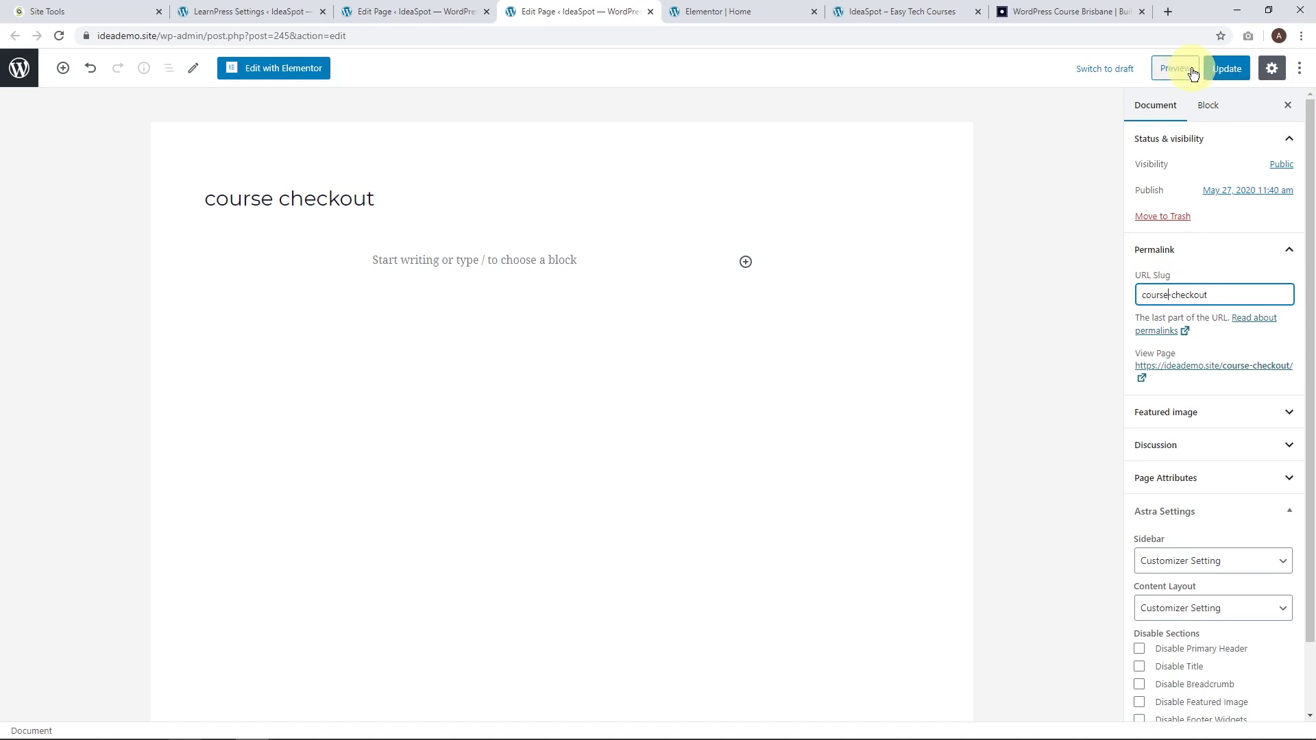
pyautogui.click(1224, 68)
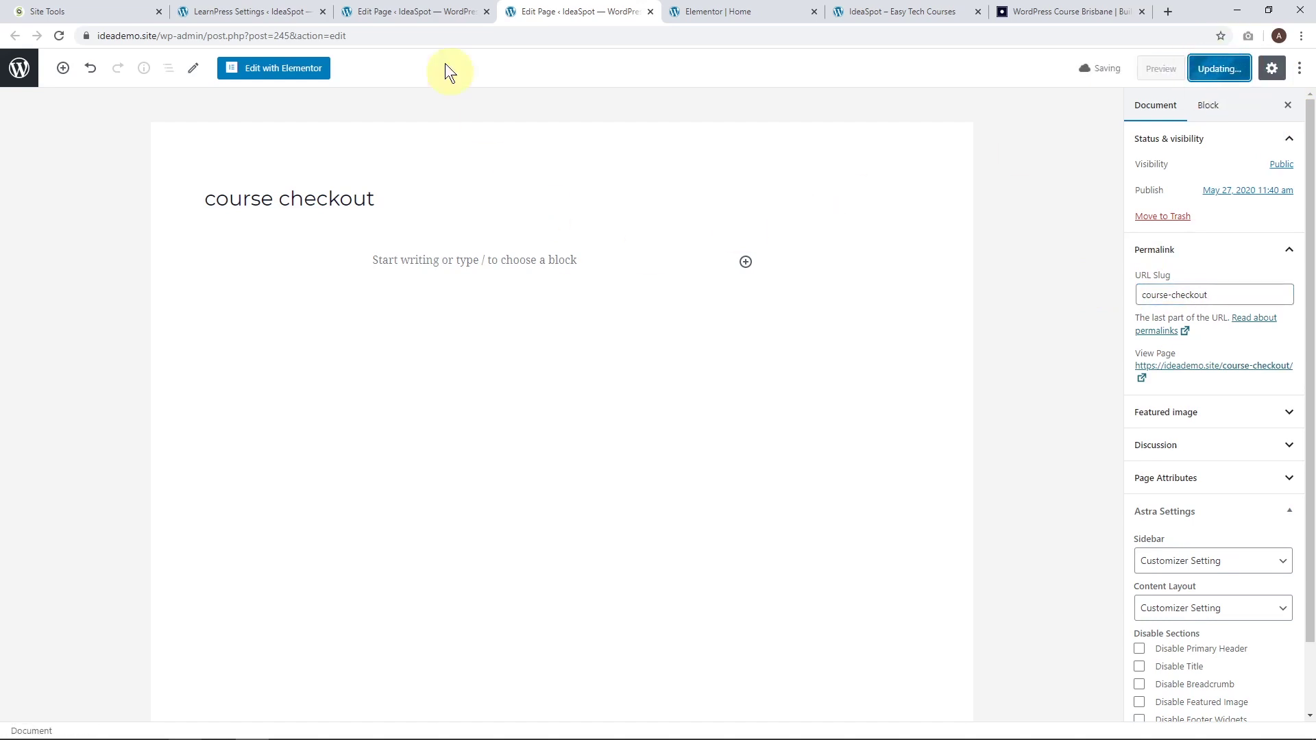
pyautogui.click(414, 12)
pyautogui.click(302, 12)
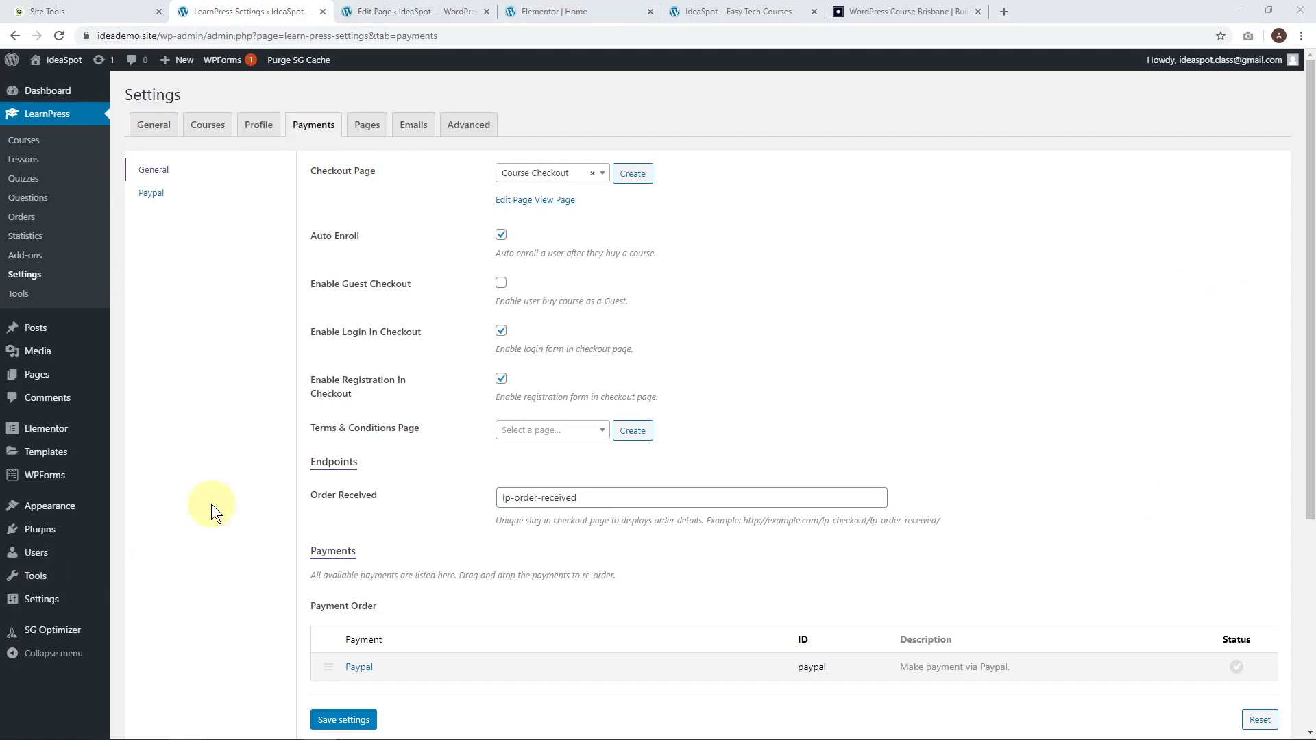
pyautogui.click(60, 36)
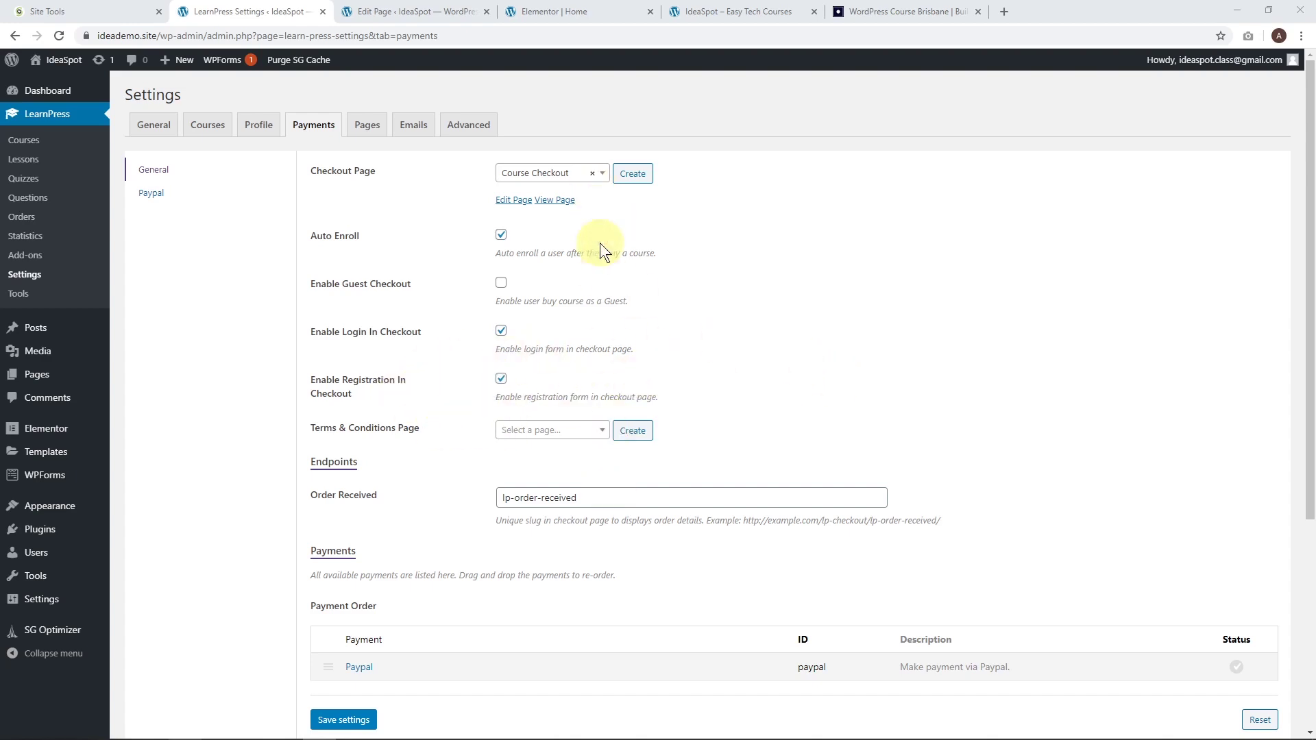
# Enable PayPal in the Payment Order list and save.
pyautogui.scroll(-2, 922, 319)
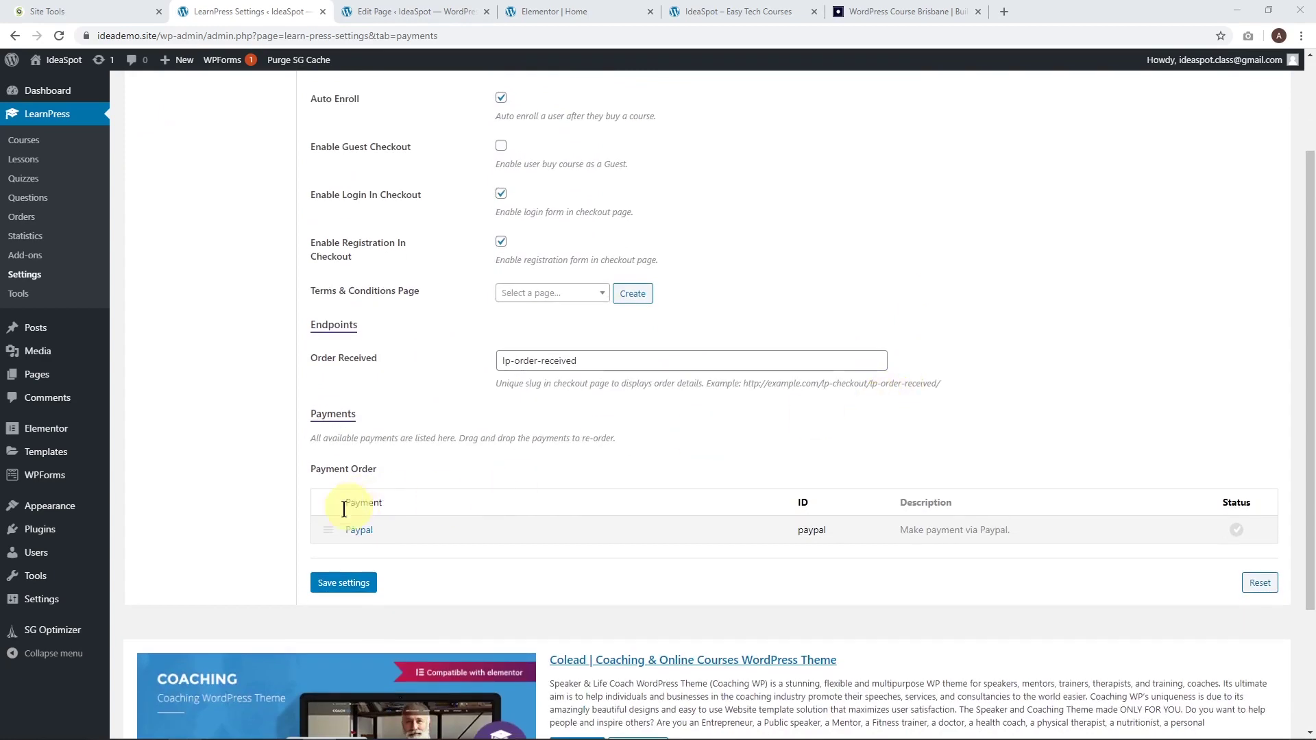
pyautogui.click(1237, 532)
pyautogui.click(352, 588)
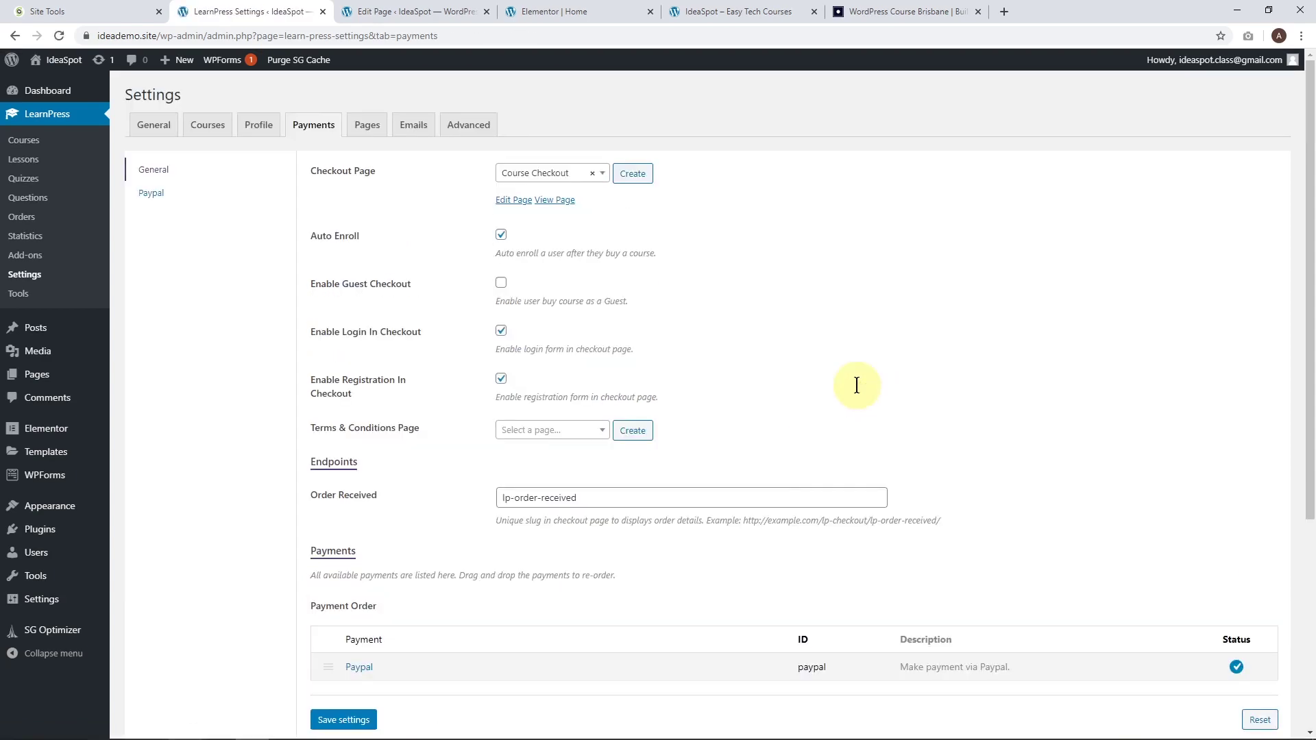
# Enable PayPal with the account e-mail, turn on sandbox mode with the sandbox e-mail, and save.
pyautogui.click(162, 203)
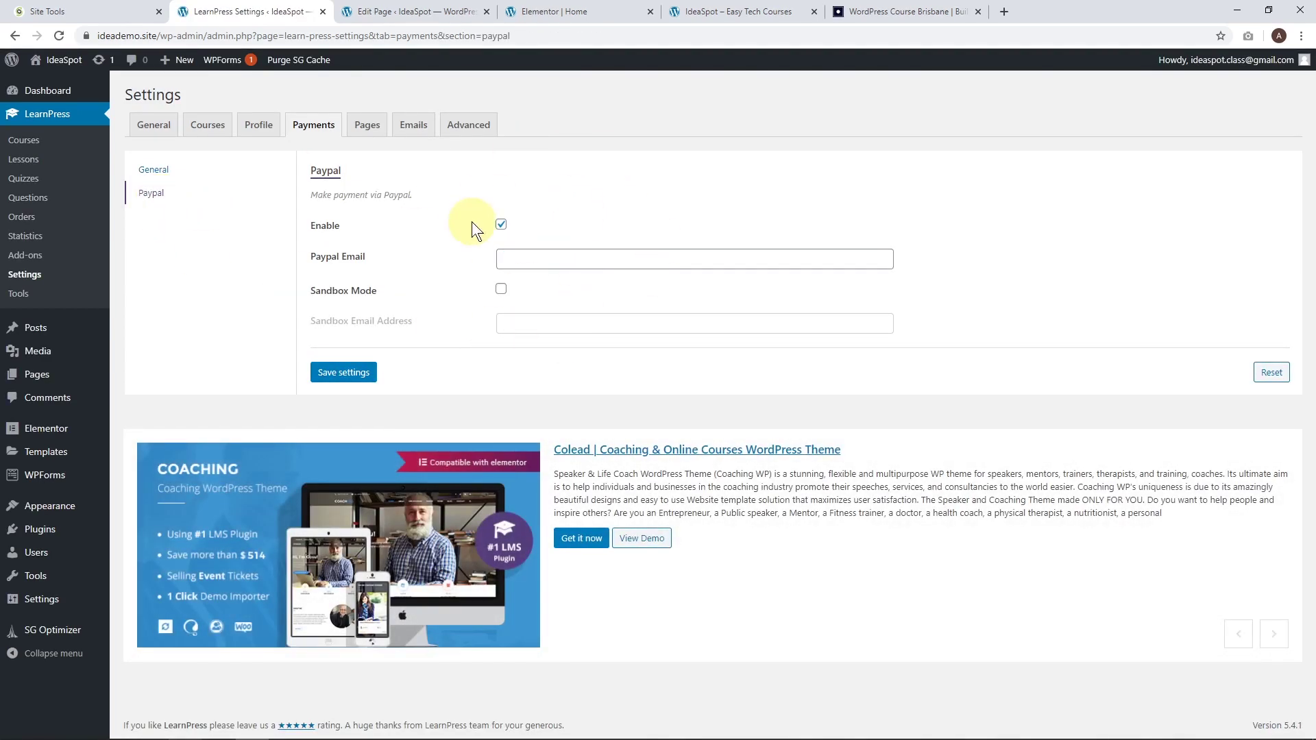
pyautogui.click(500, 224)
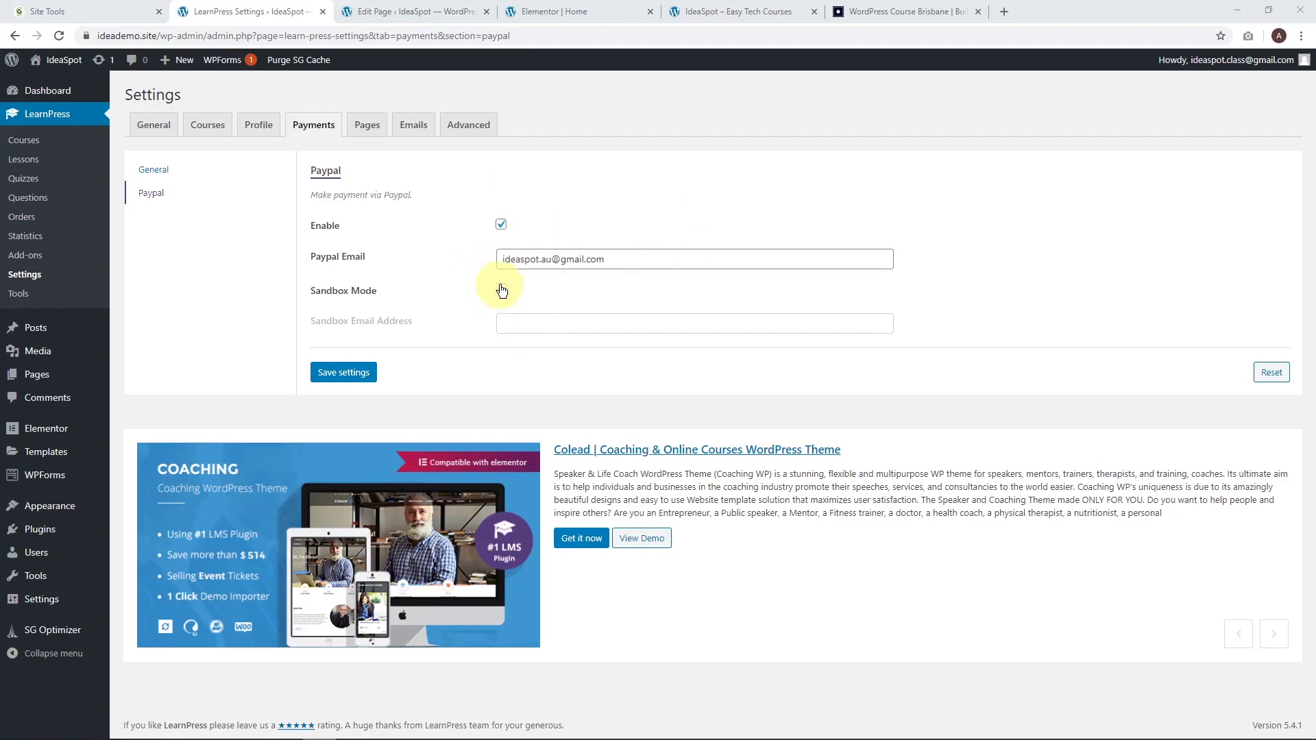
pyautogui.click(500, 290)
pyautogui.click(514, 327)
pyautogui.hotkey('ctrl', 'v')
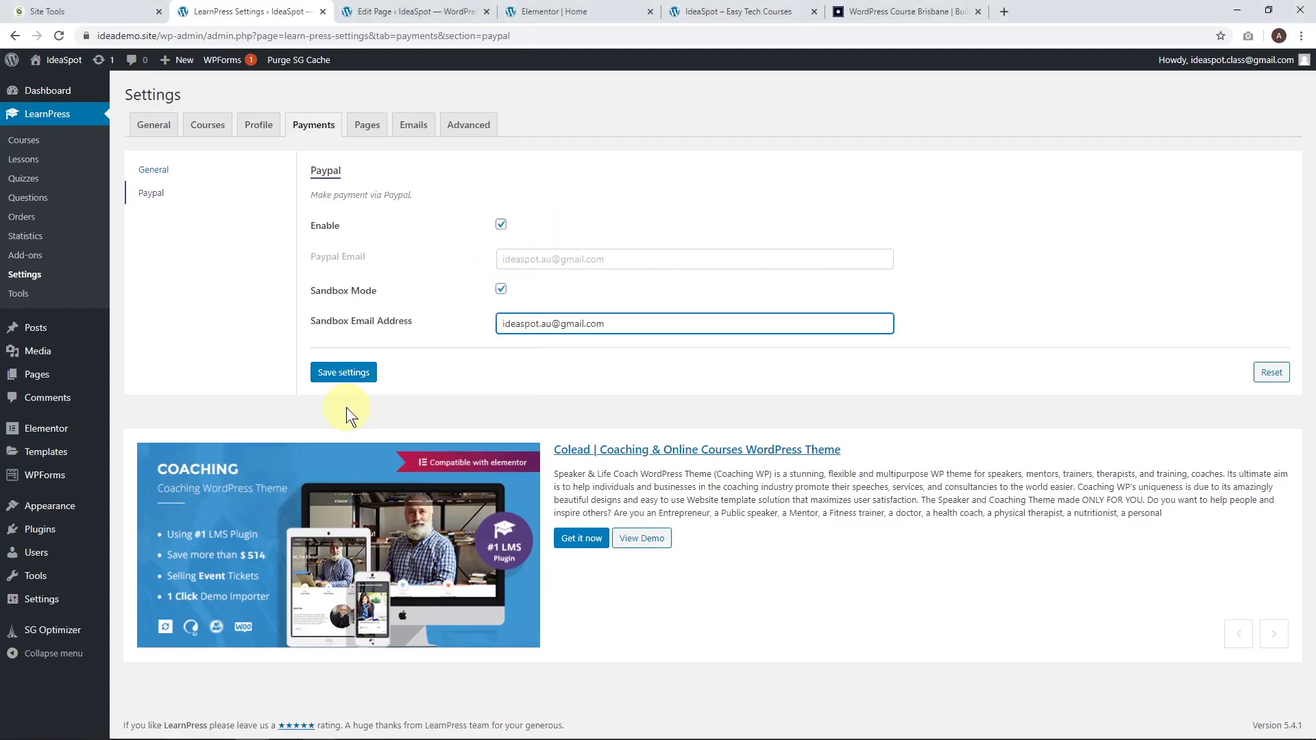
pyautogui.click(341, 375)
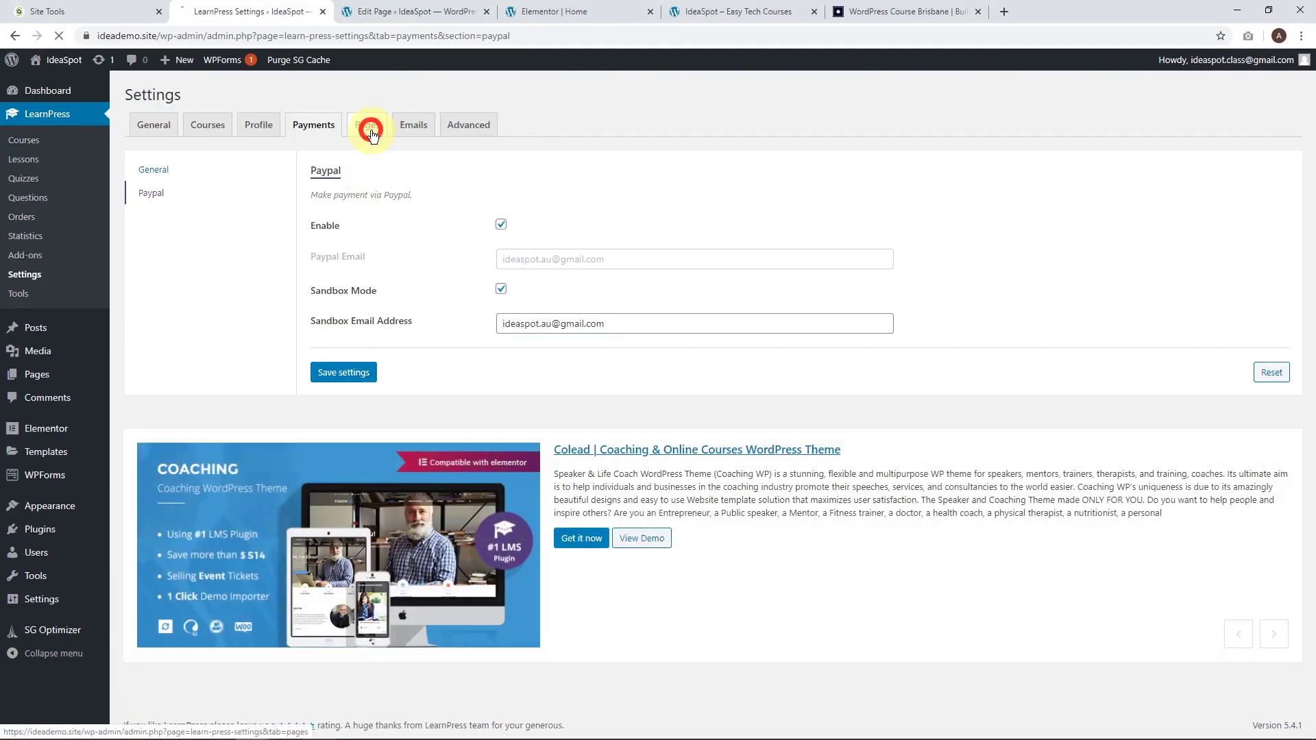
pyautogui.click(369, 126)
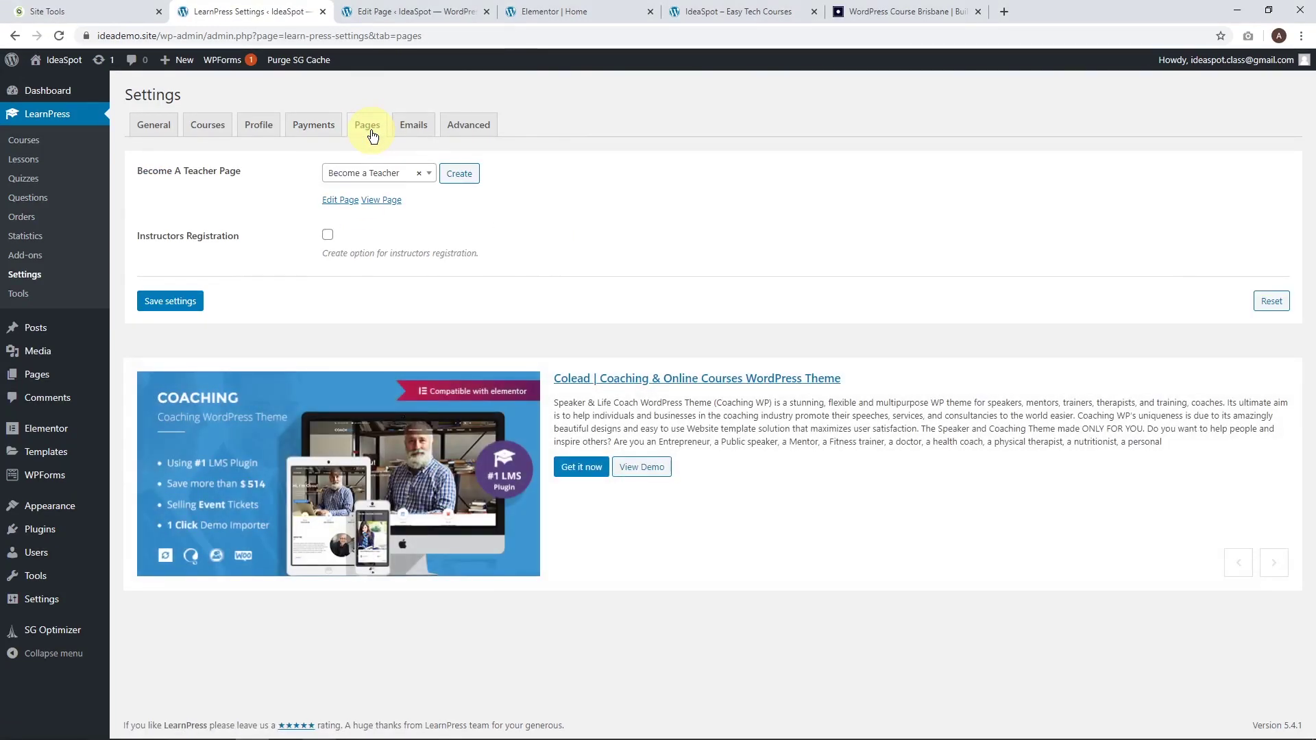
# Review the Emails and Advanced LearnPress settings, then add a new course from the Courses list.
pyautogui.click(413, 126)
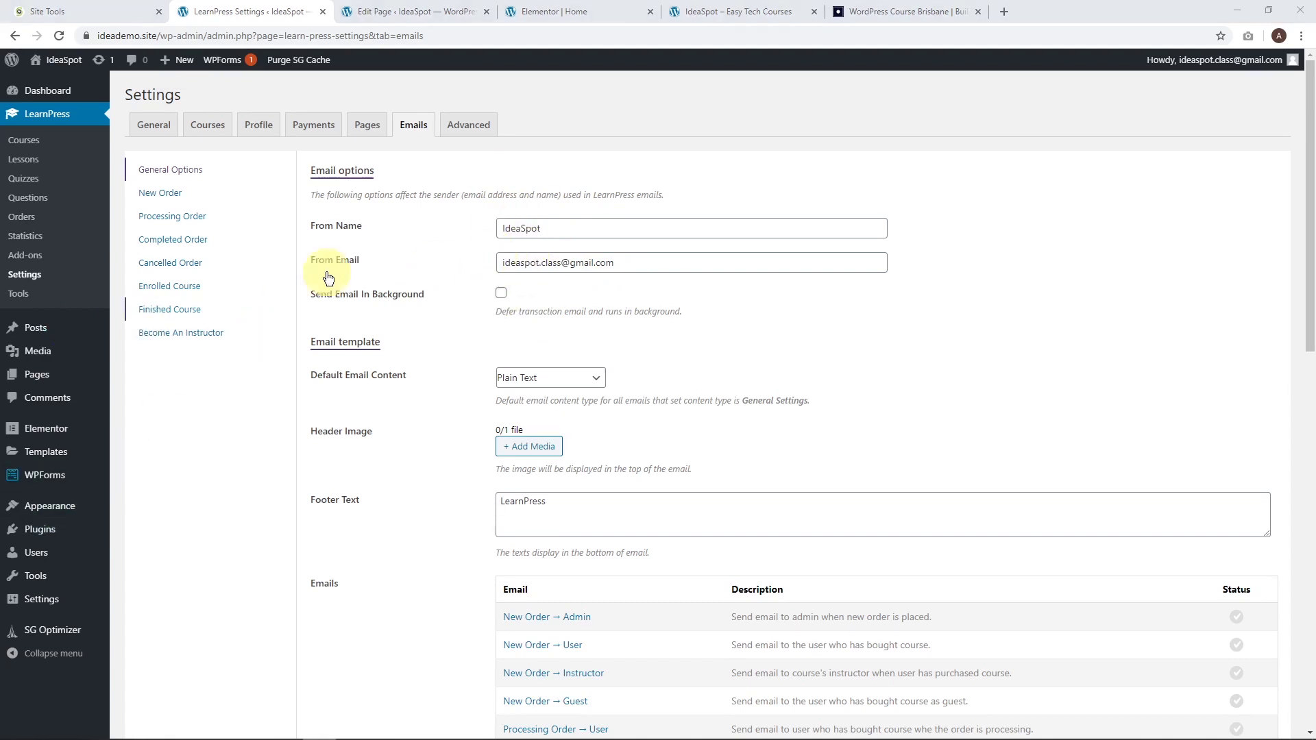
pyautogui.click(451, 131)
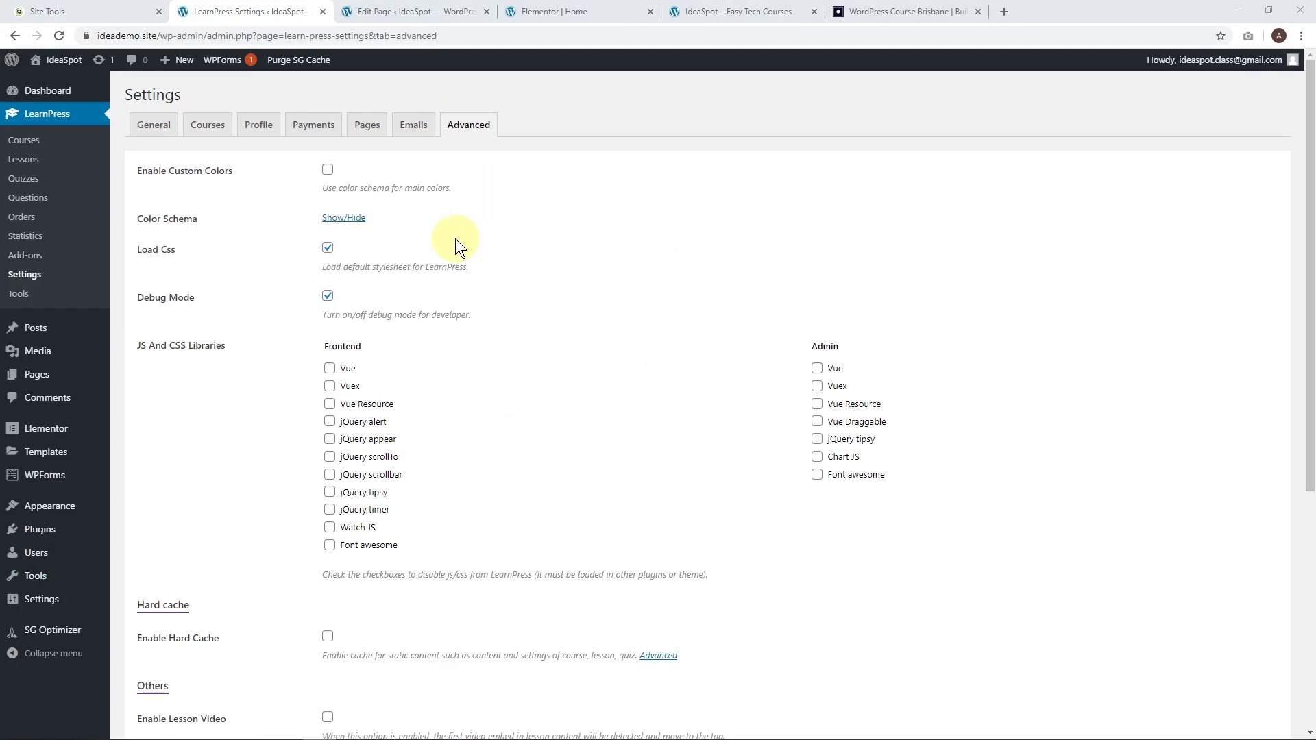
pyautogui.click(40, 144)
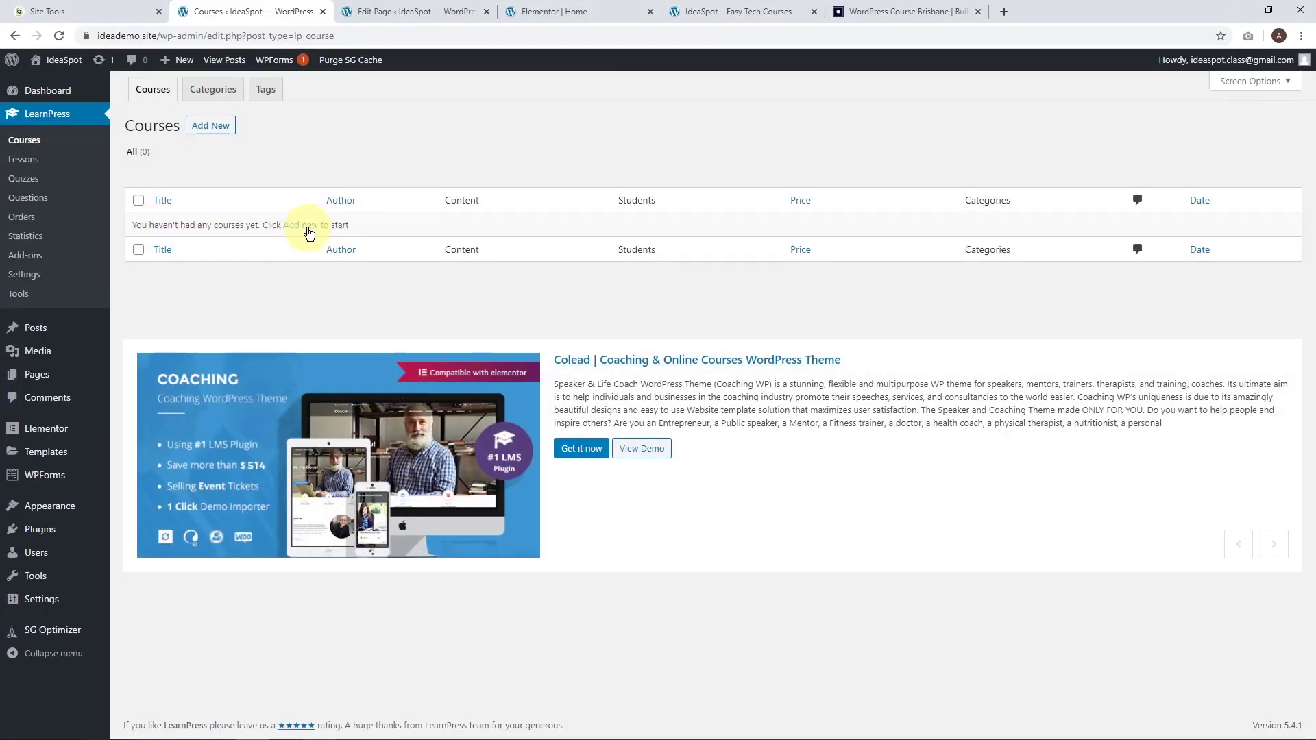
pyautogui.click(213, 125)
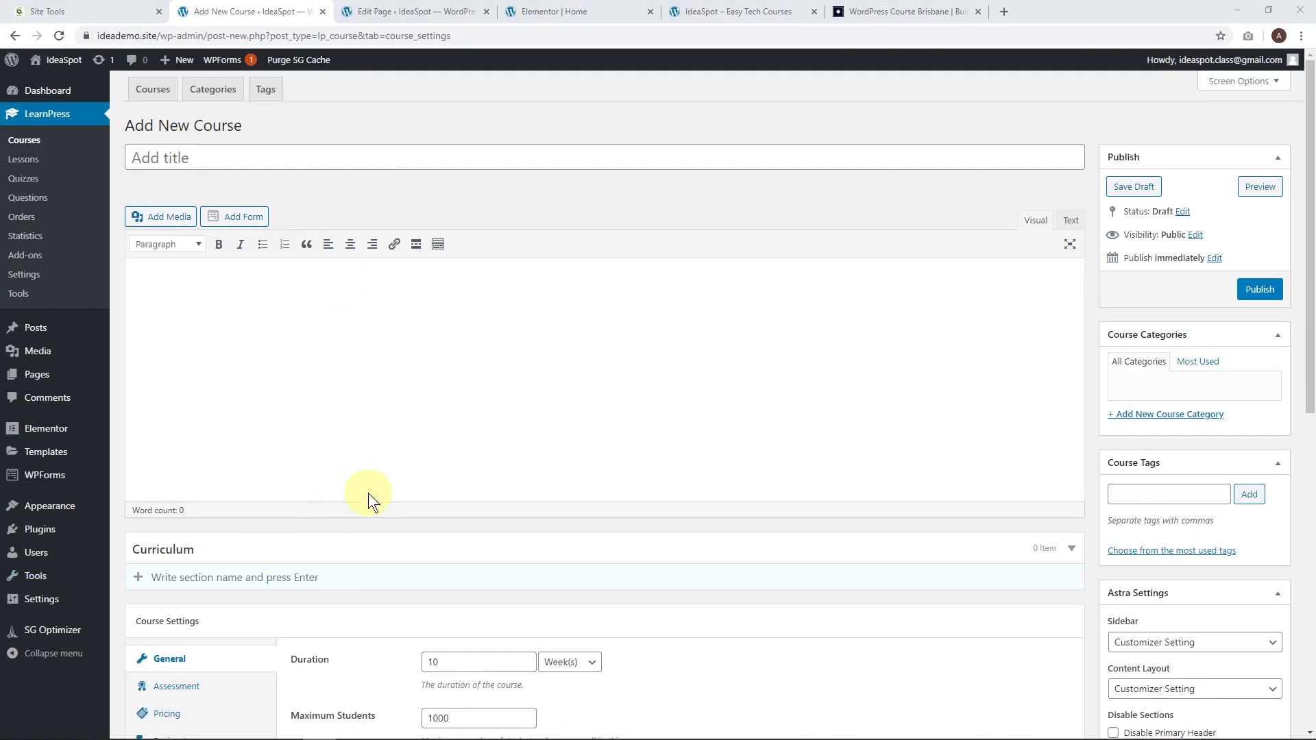
# Paste 'WordPress Training Course' in as the course title.
pyautogui.click(177, 159)
pyautogui.write('WordPress Training Course')
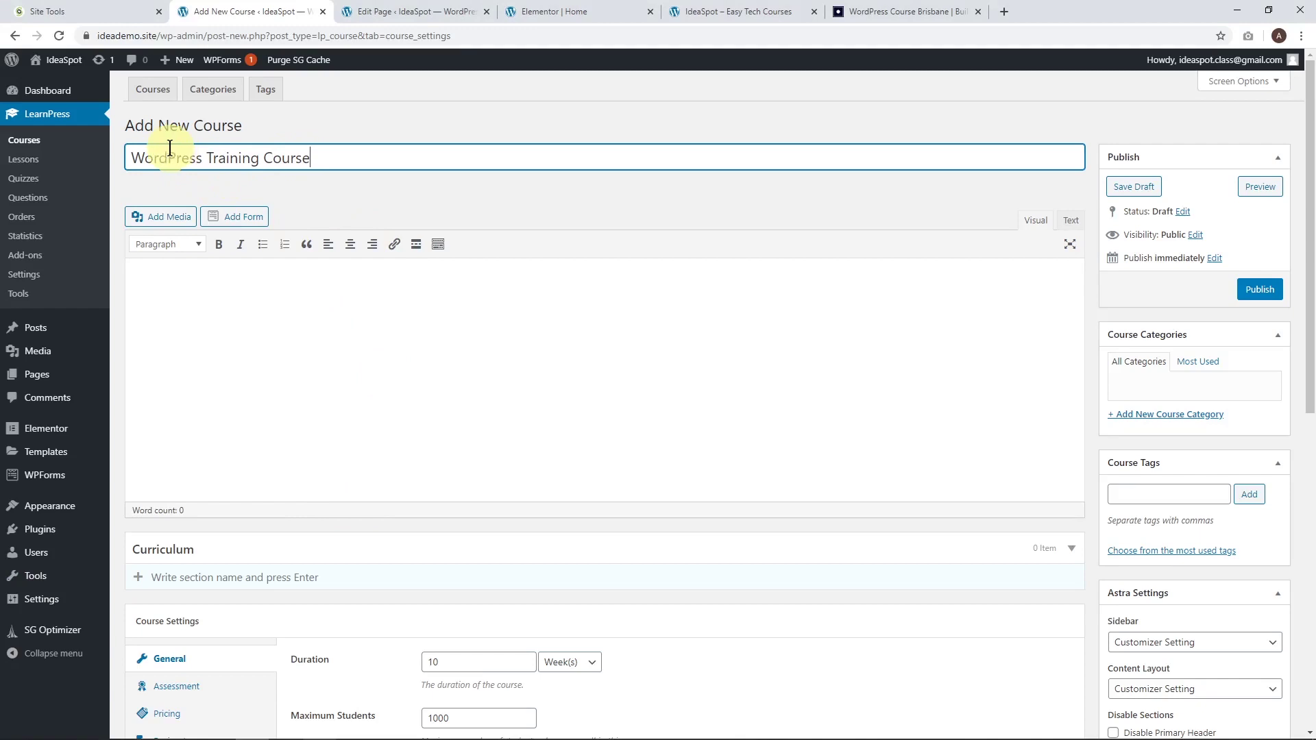
pyautogui.click(322, 438)
# Paste the 55-word course description into the body and publish the course.
pyautogui.click(323, 277)
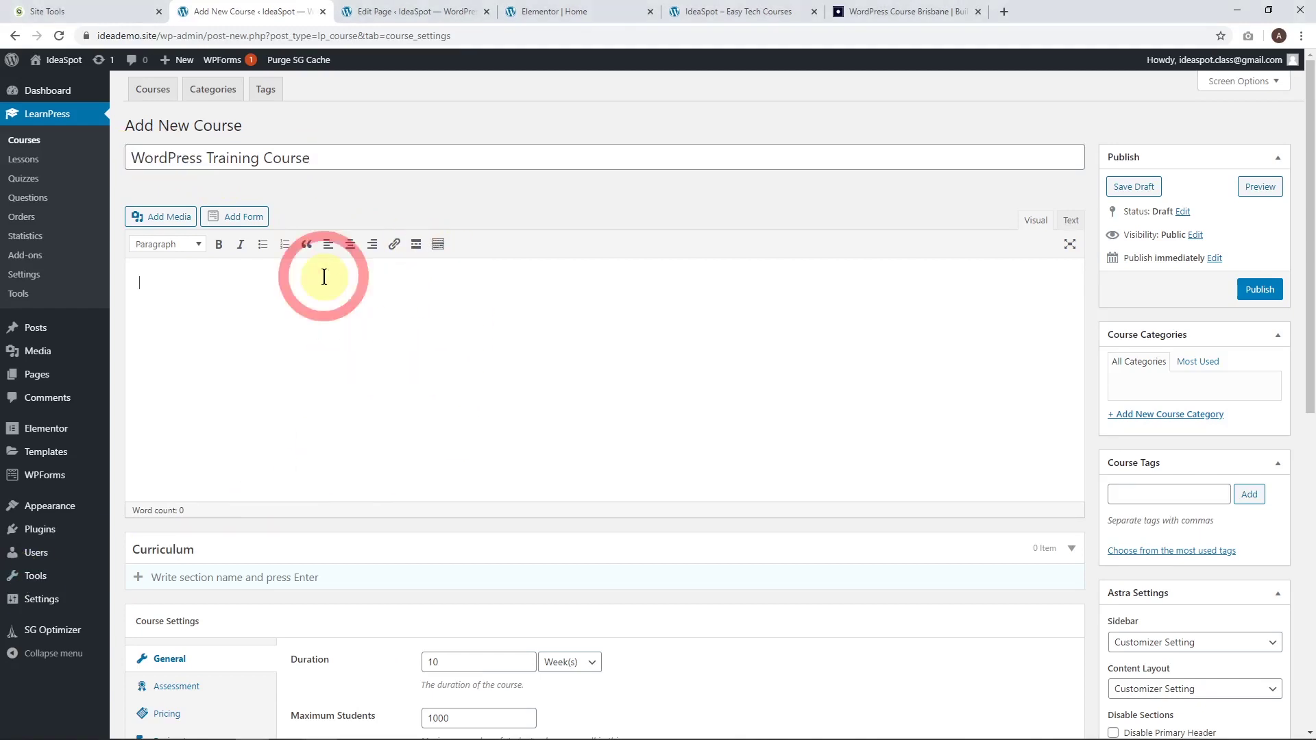
pyautogui.write('Get your own website up and running with a WordPress course! No matter what project you have in mind – a WordPress course can help you. Having a beautiful, modern website is great! It instantly increases your credibility and helps communicate your brand. Our WordPress training class is perfect for anyone interested in making a website.')
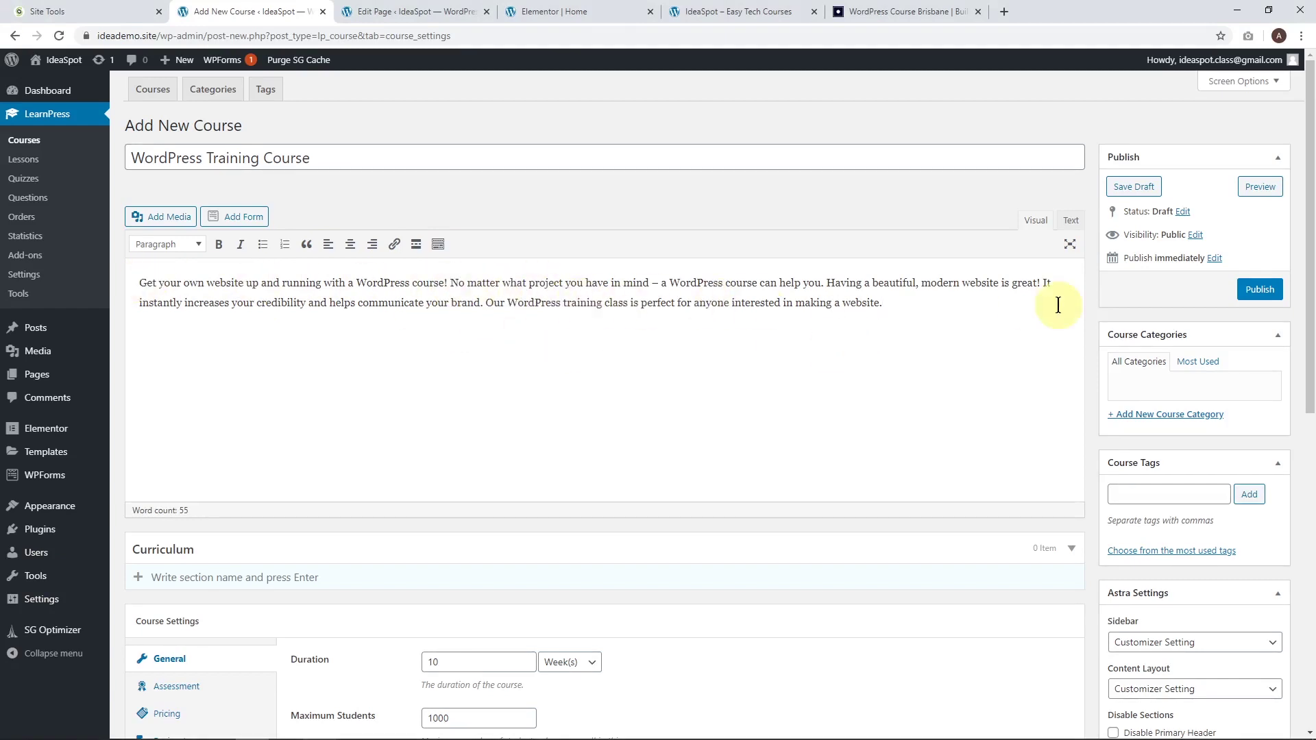
pyautogui.click(1258, 288)
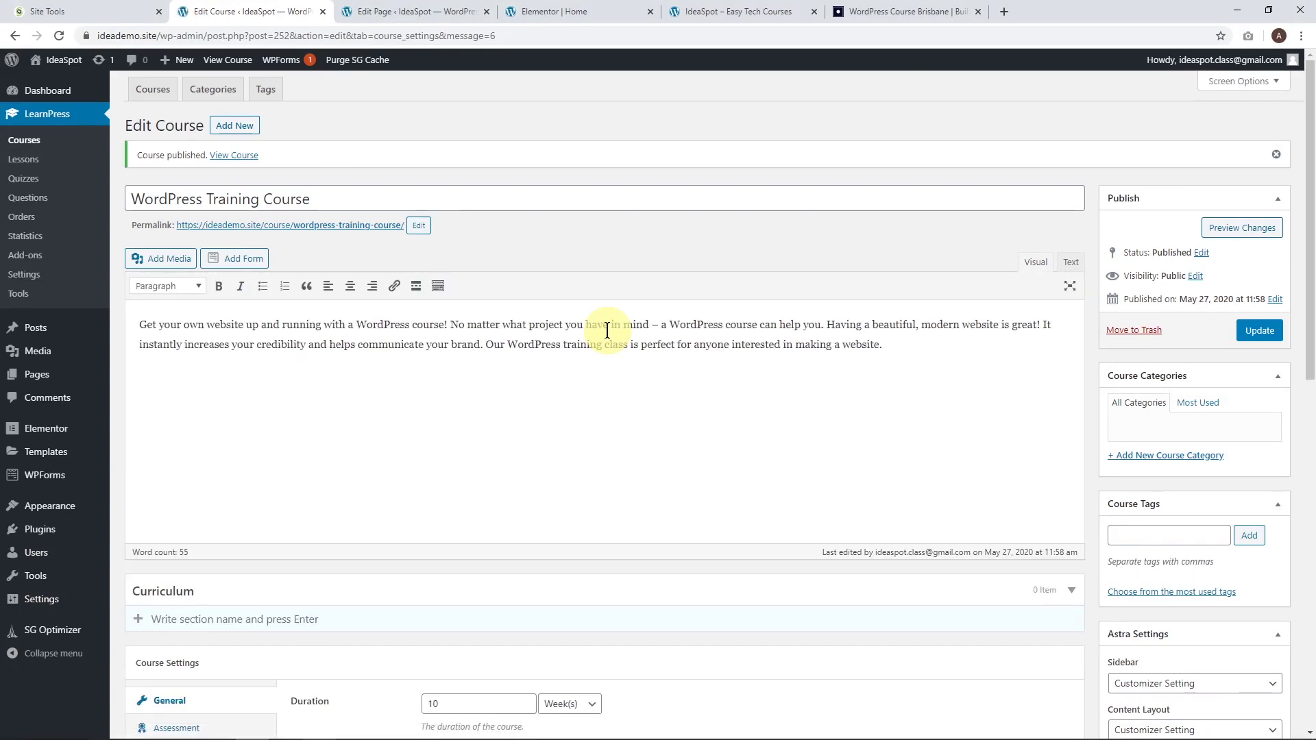
pyautogui.scroll(-2, 605, 329)
# Create curriculum section 'Section 1' and add 'Lesson 1' to it.
pyautogui.scroll(-1, 507, 302)
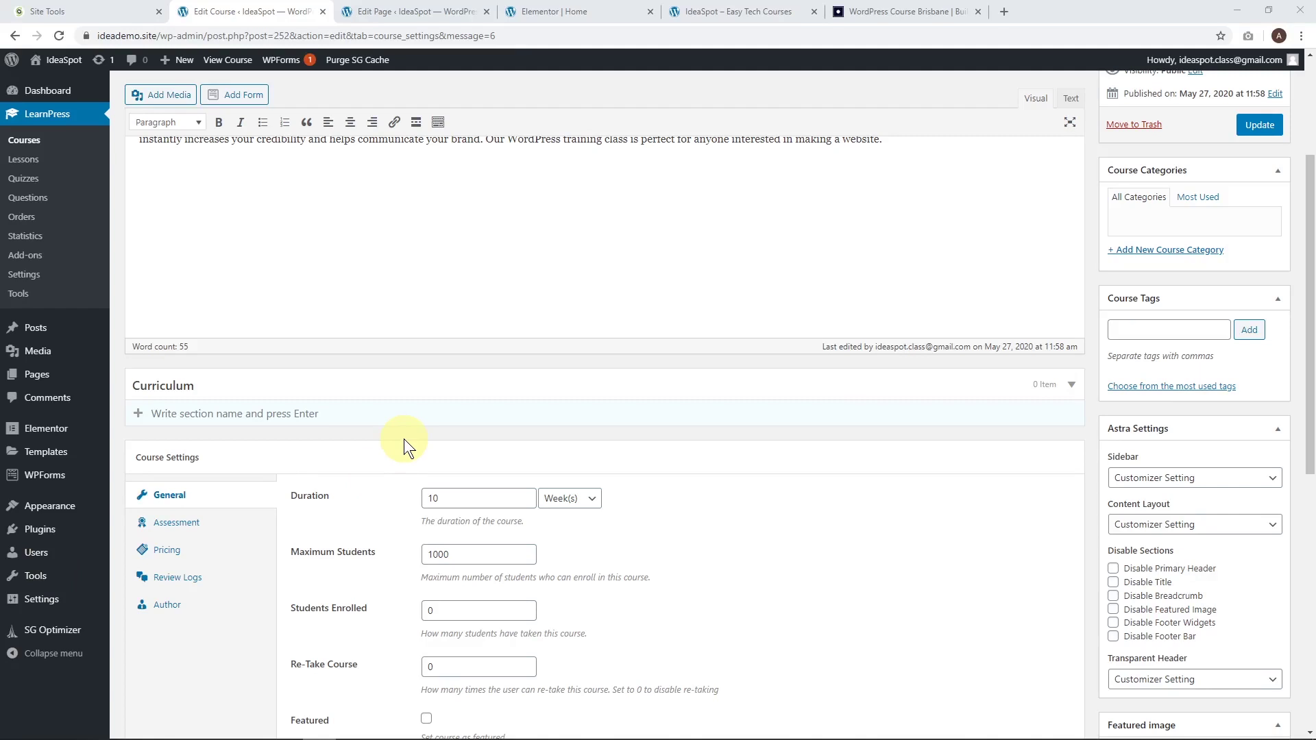
pyautogui.click(294, 417)
pyautogui.write('Section 1')
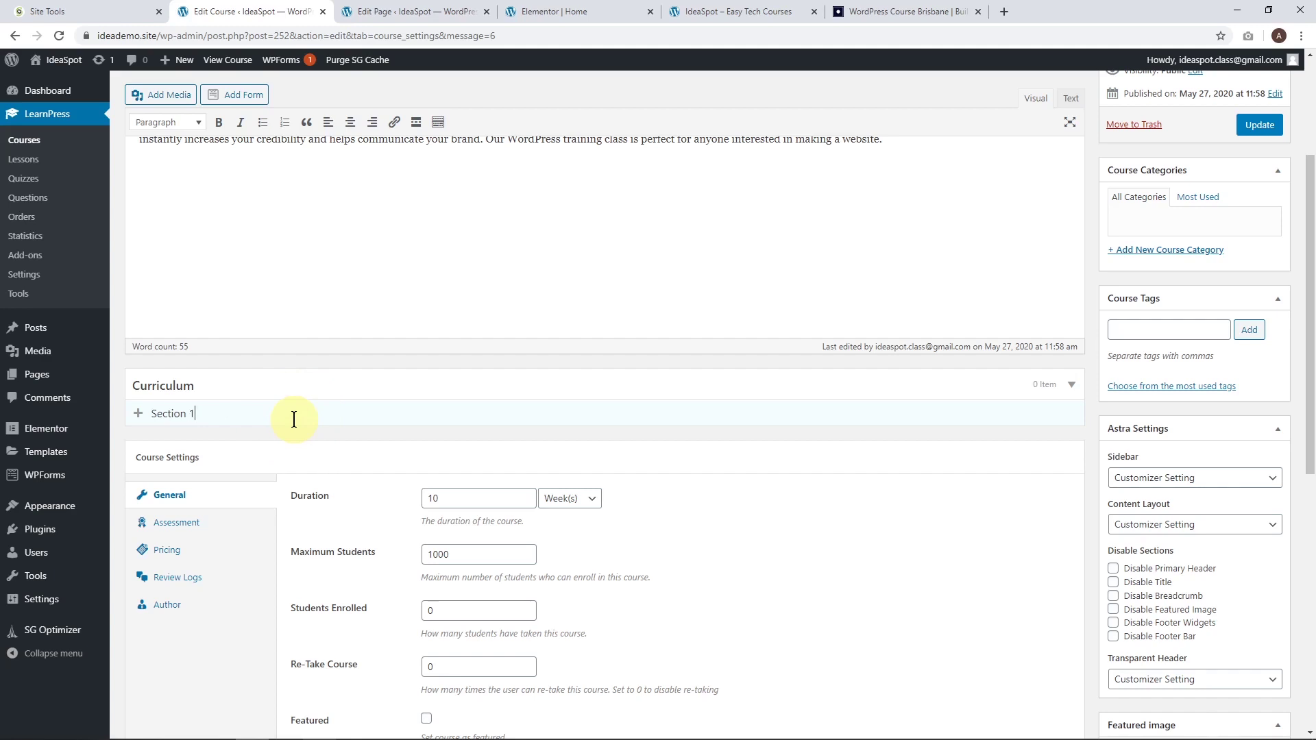
pyautogui.press('Return')
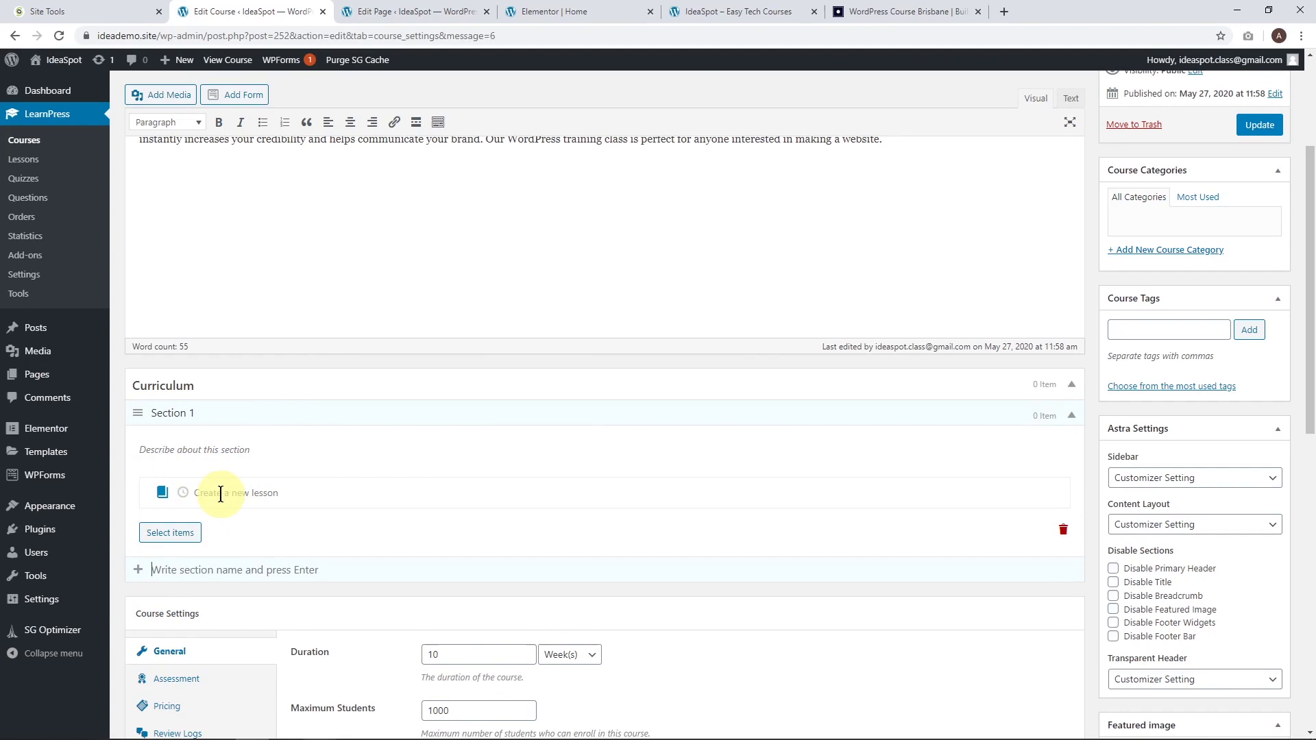
pyautogui.click(183, 496)
pyautogui.click(167, 497)
pyautogui.write('Lesson 1')
pyautogui.press('Return')
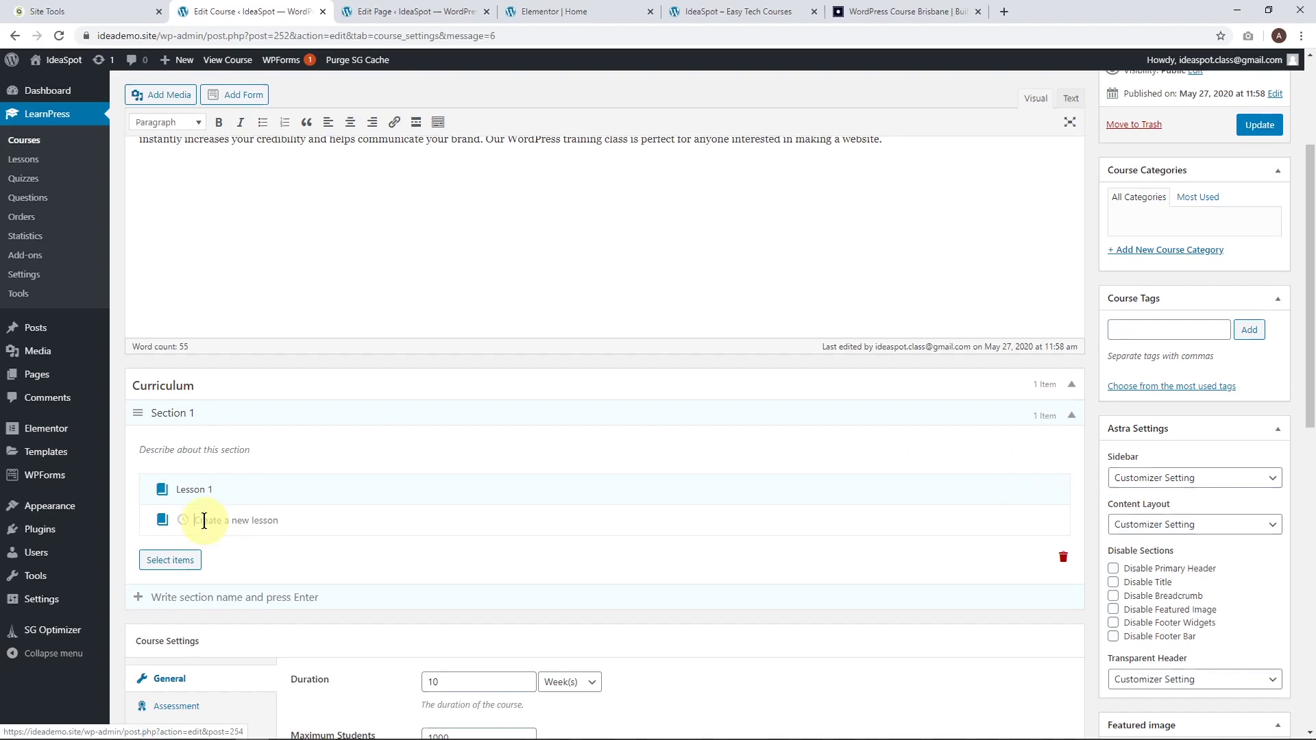
# Add quiz 'Quiz 1' to Section 1, update the course, and open Lesson 1.
pyautogui.click(182, 520)
pyautogui.write('Quiz 1')
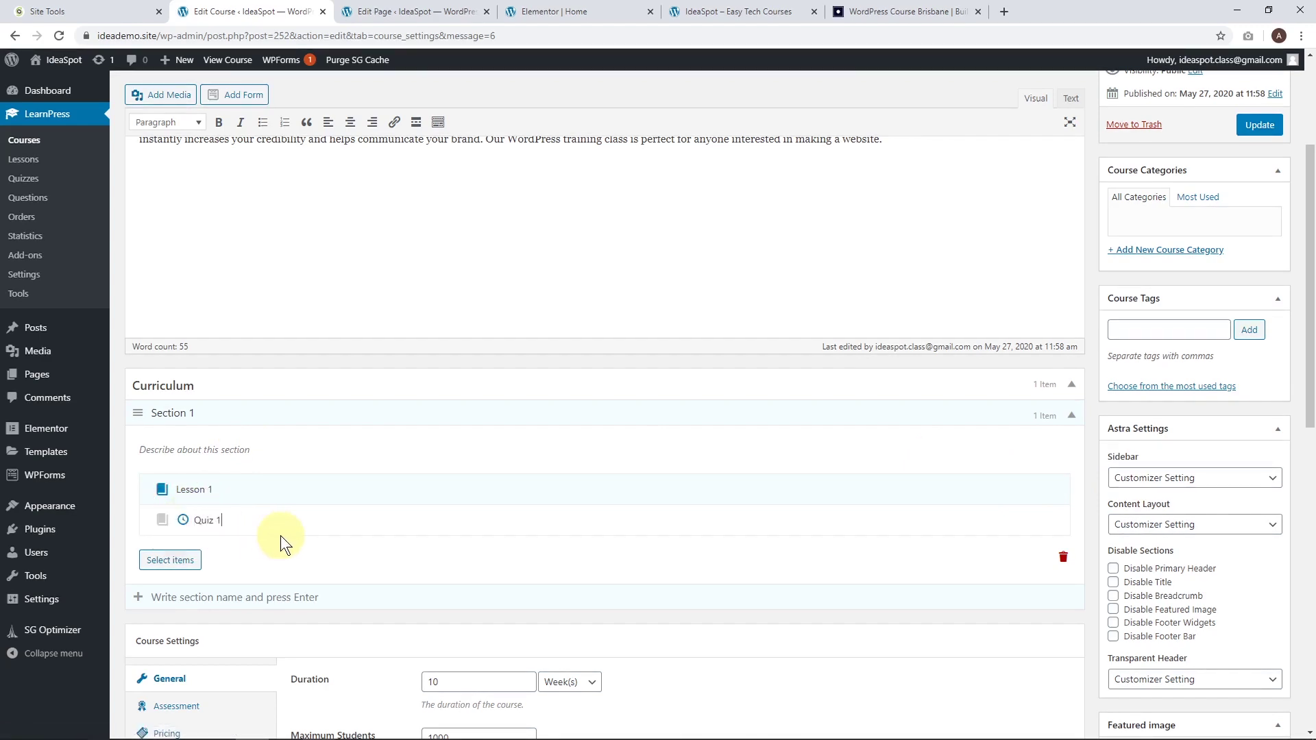
pyautogui.click(1259, 125)
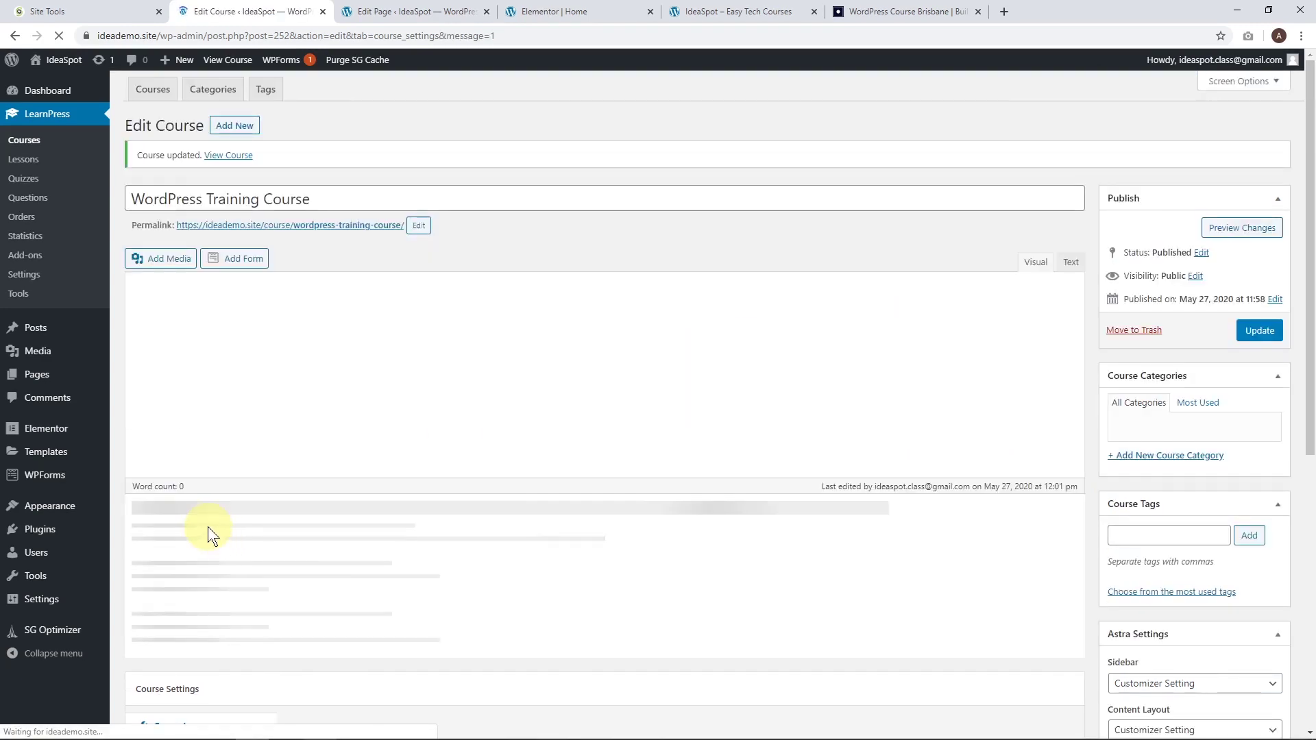
pyautogui.scroll(-3, 384, 459)
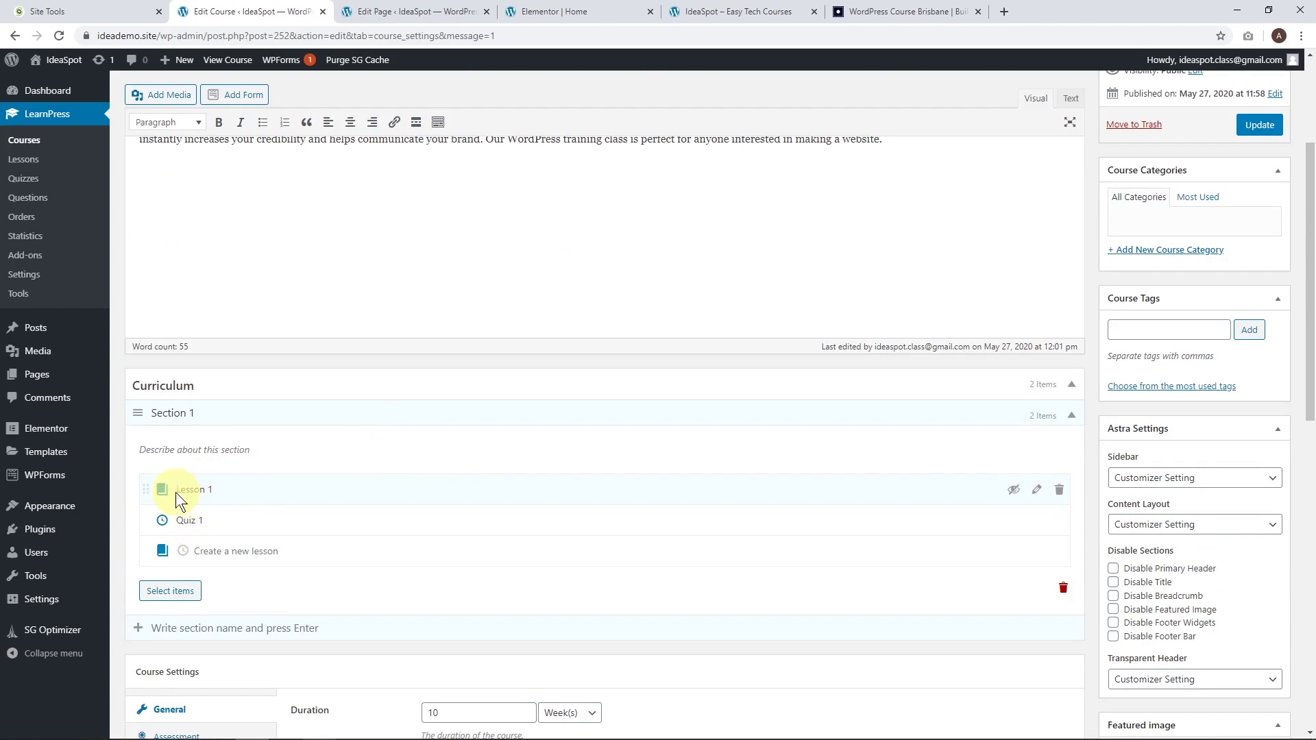
pyautogui.click(1034, 490)
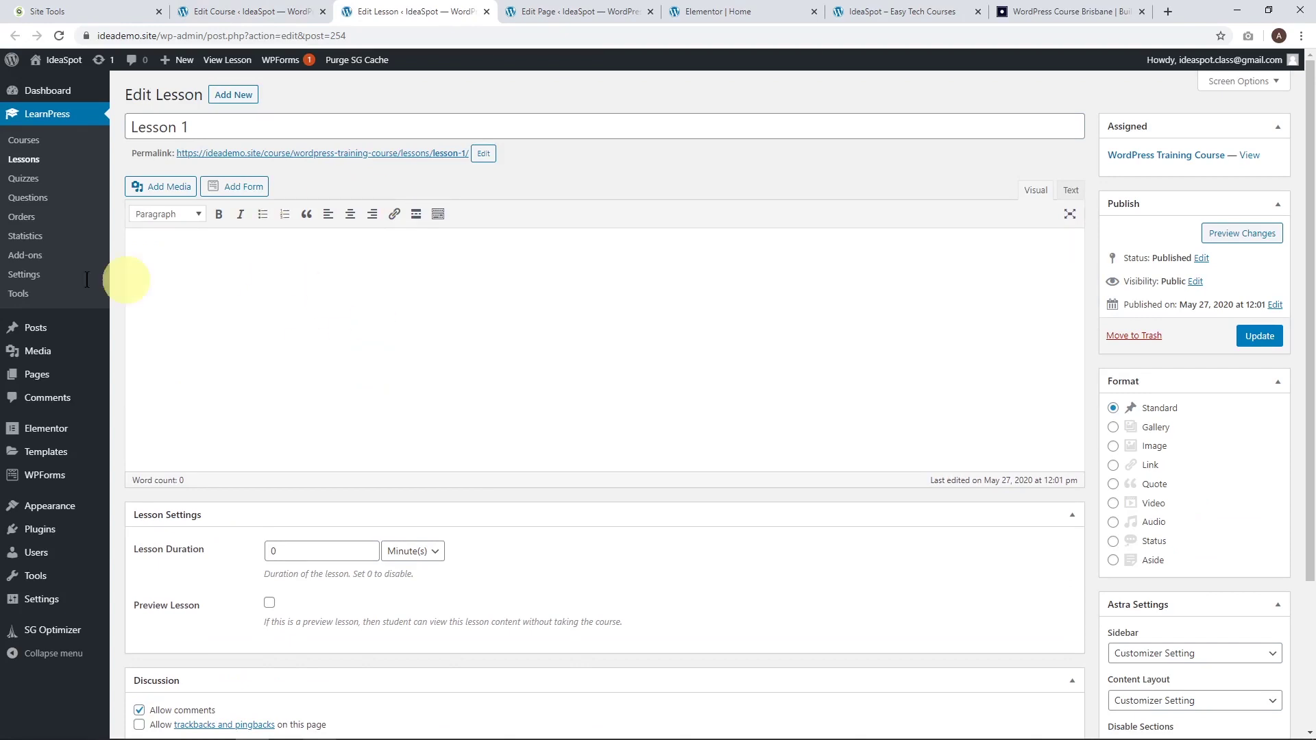
# Paste the introductory paragraph into Lesson 1's body and start a new paragraph.
pyautogui.click(333, 252)
pyautogui.write('You can see how easy it can be to get started with WordPress. We start by installing our theme. When starting out with WordPress, we recommend using the Astra theme. There are many great themes for WordPress. So, we tested themes until we knew what would give the best beginner experience. We decided to use Astra for our training for a few reasons.')
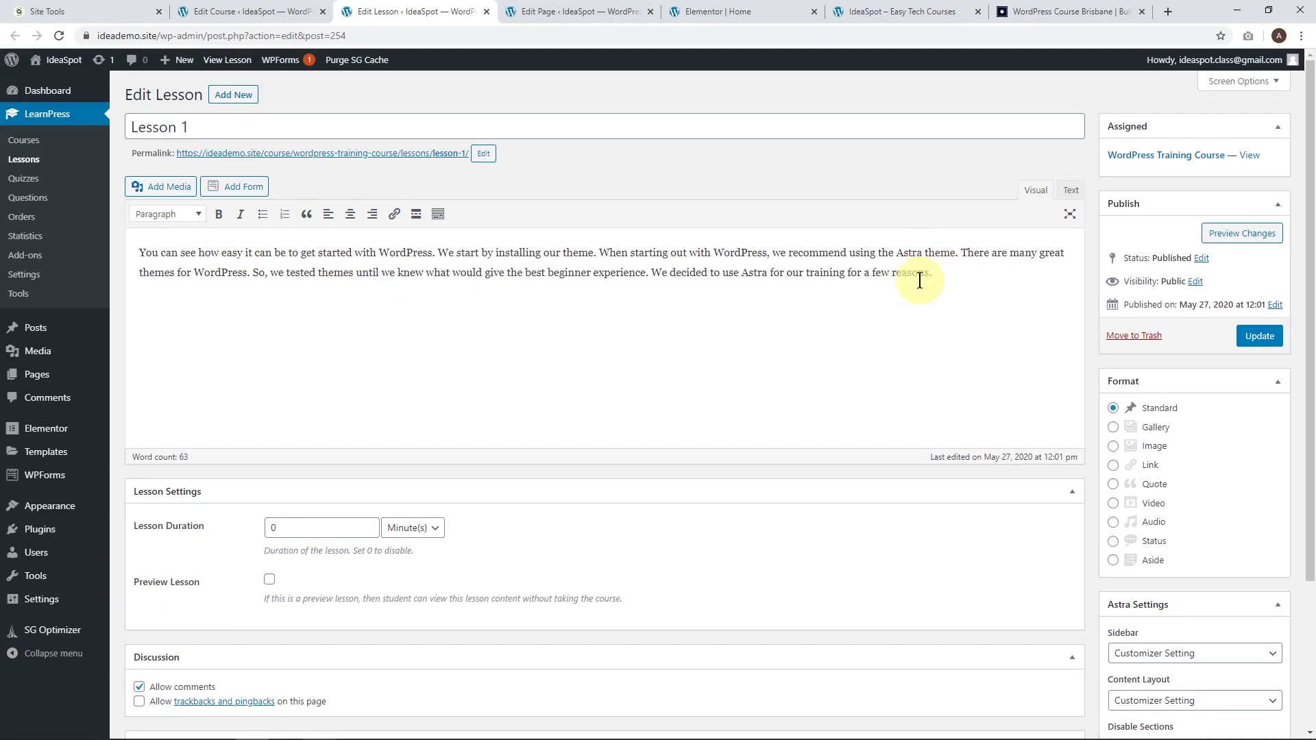
pyautogui.press('Return')
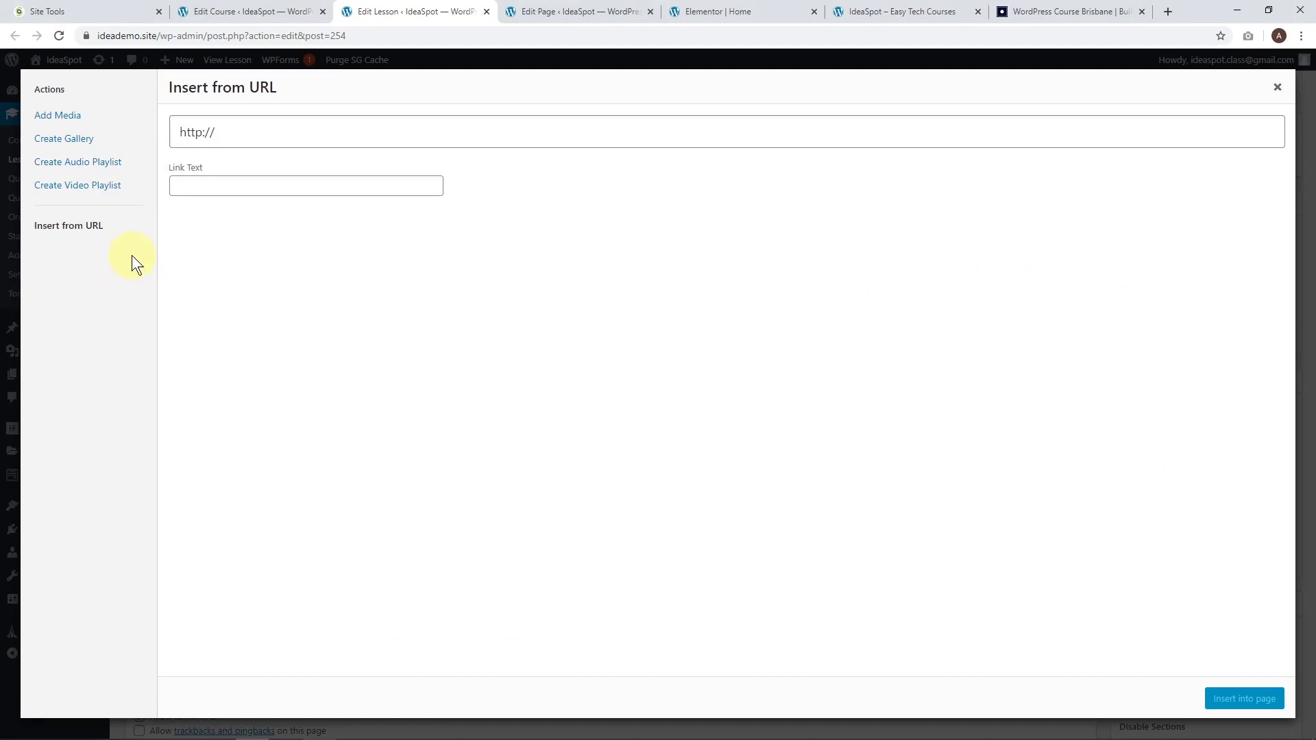
# Insert the photo of the woman on the phone at Large size.
pyautogui.click(71, 115)
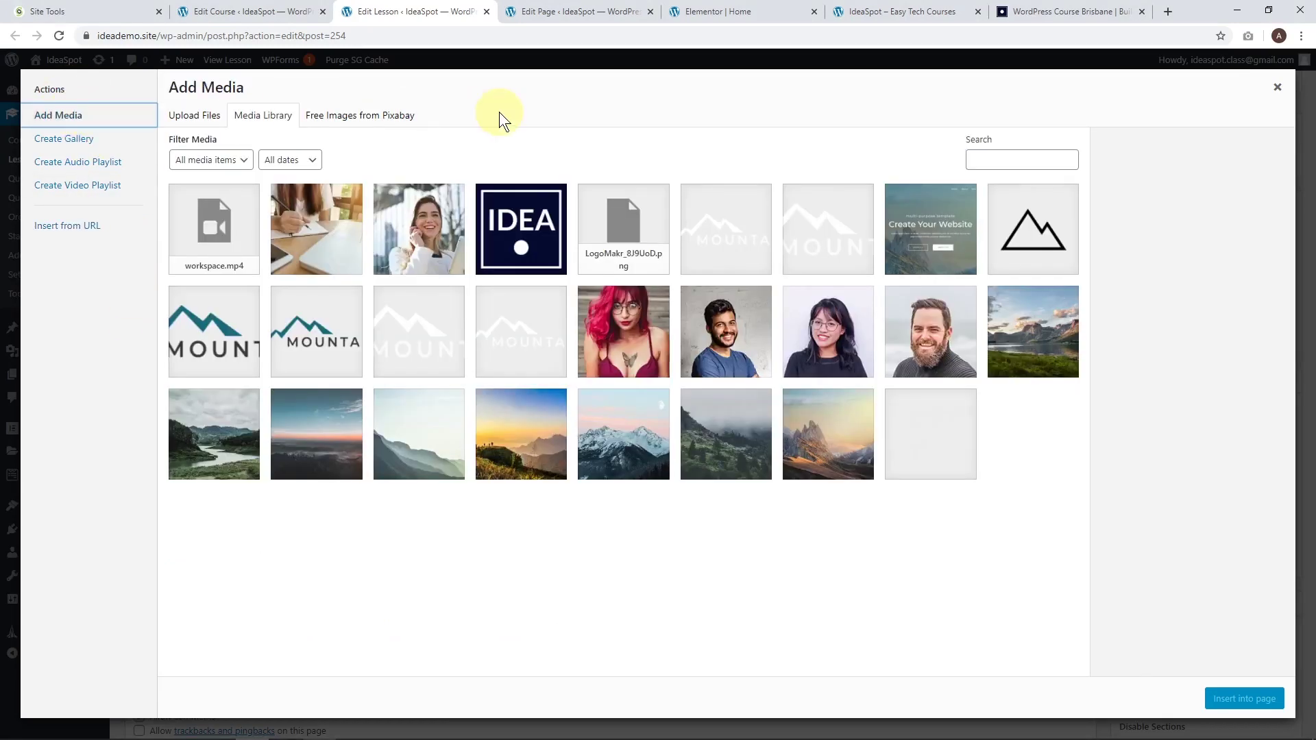
pyautogui.click(414, 248)
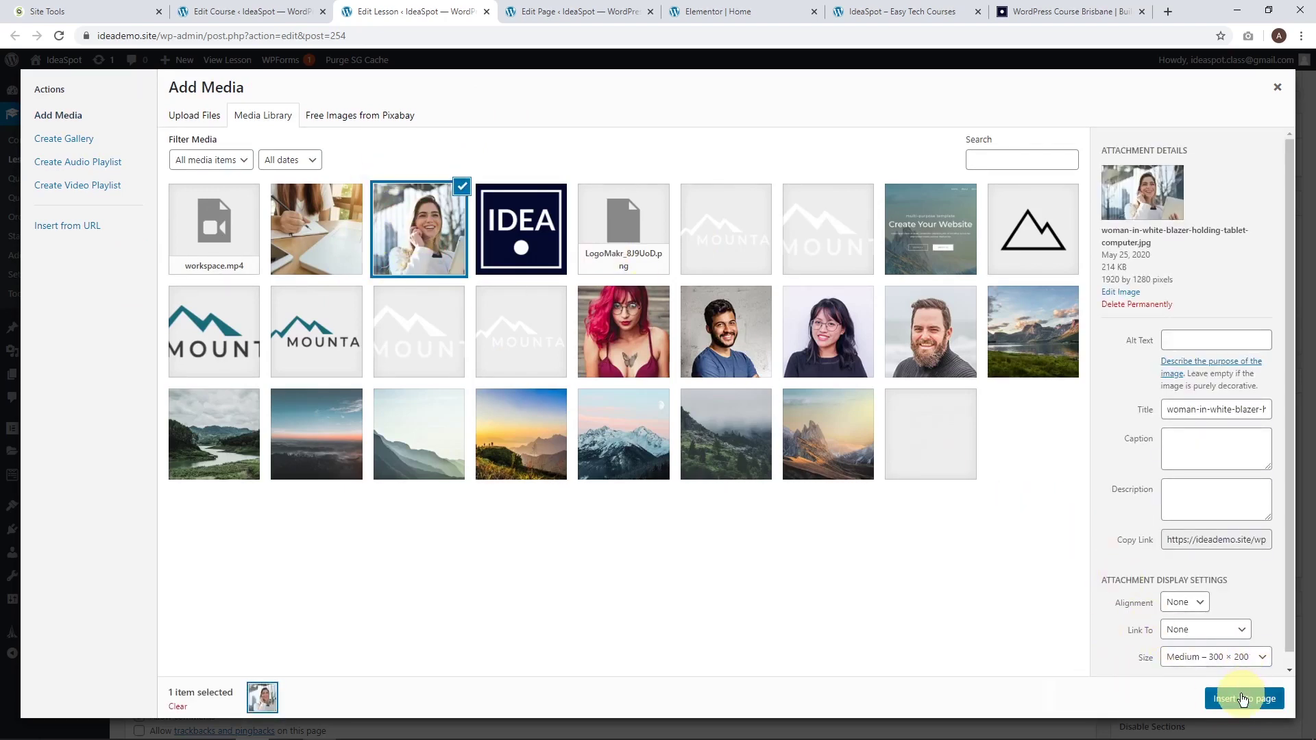
pyautogui.click(1205, 659)
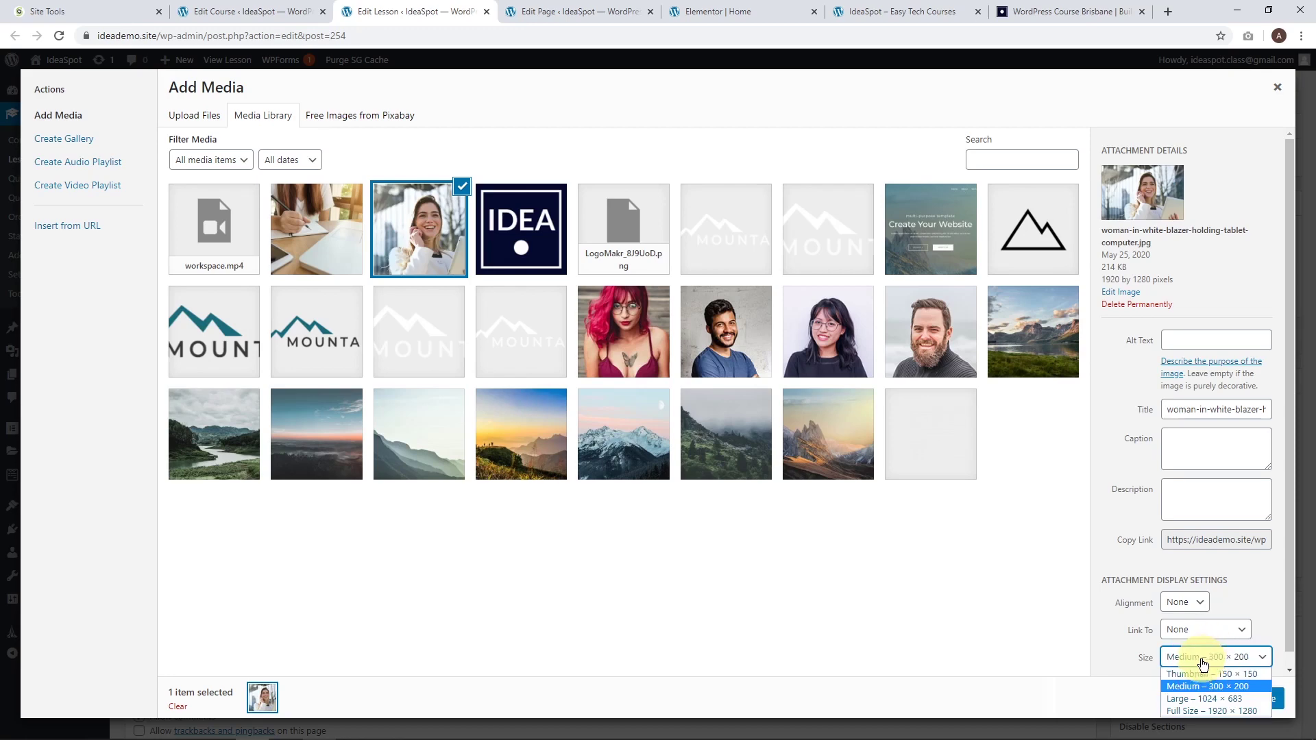
pyautogui.click(1194, 698)
pyautogui.click(1226, 699)
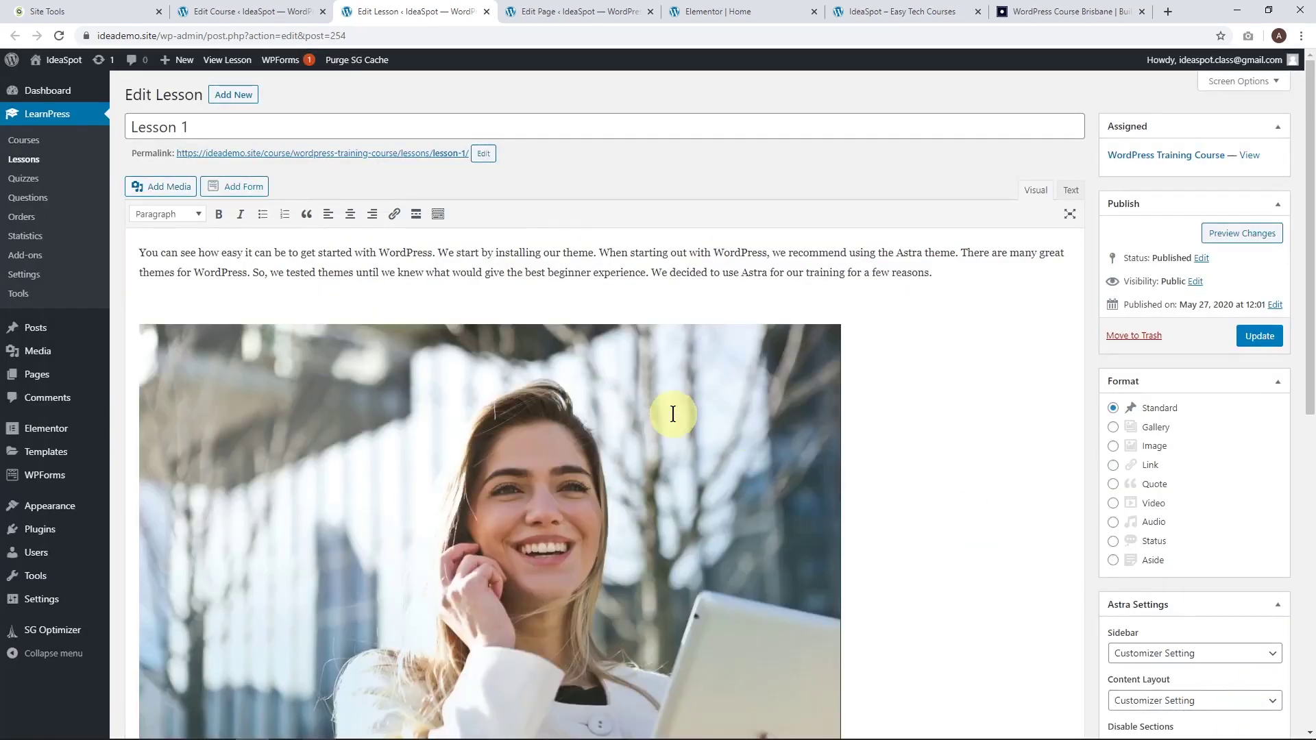
# Shrink the photo to about 625×417, centre it, and update the lesson.
pyautogui.scroll(-3, 543, 500)
pyautogui.click(501, 372)
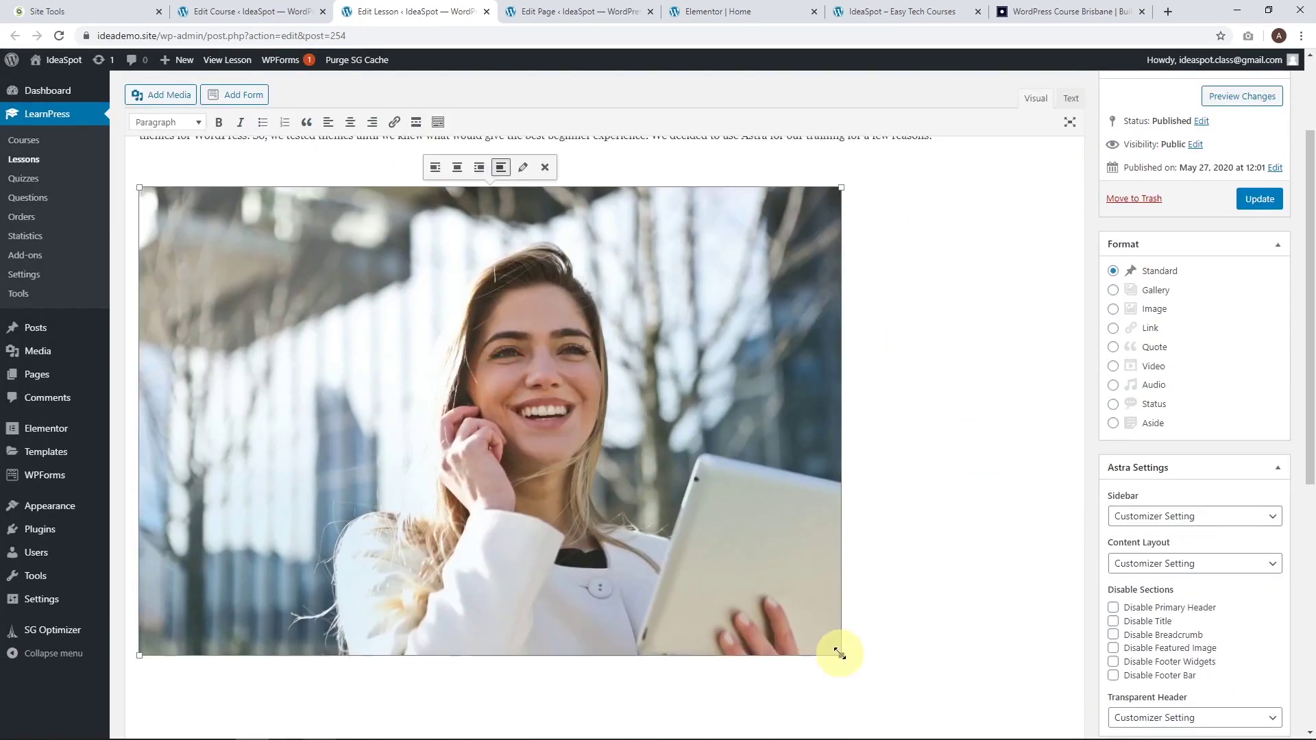
pyautogui.moveTo(839, 653); pyautogui.dragTo(567, 472)
pyautogui.scroll(1, 304, 322)
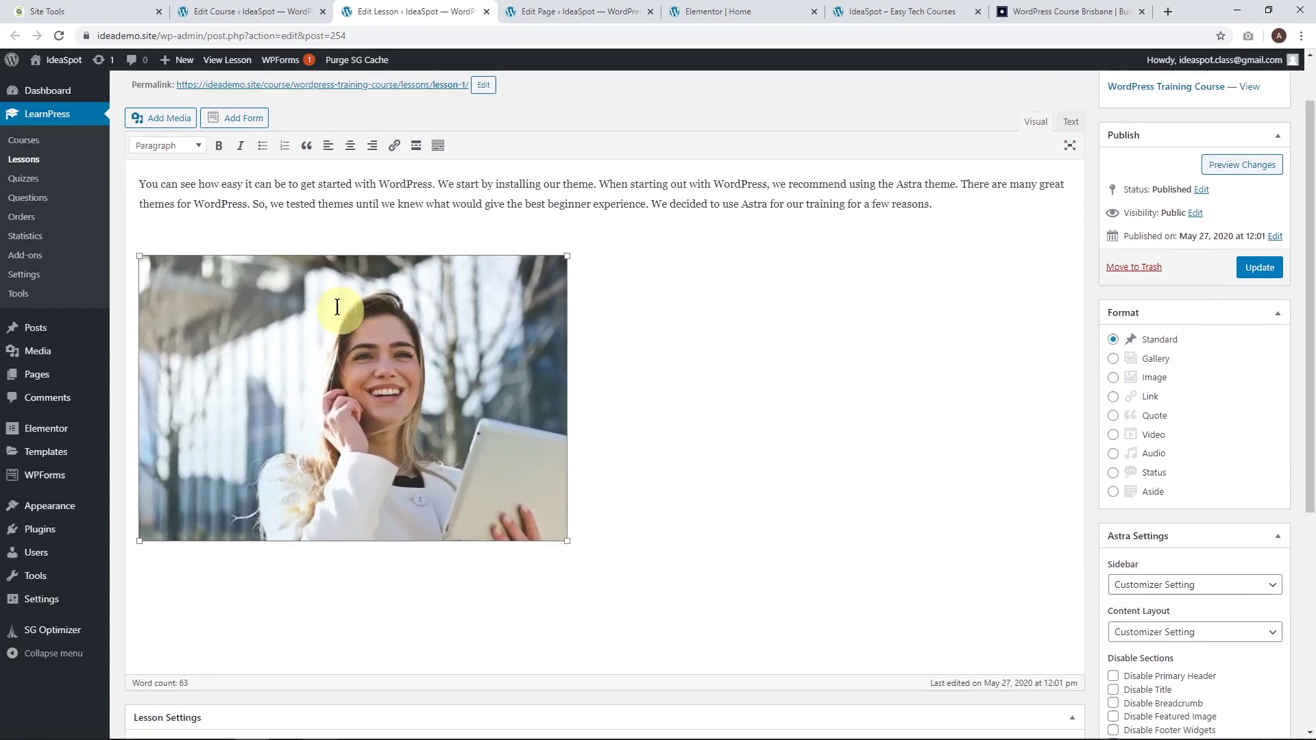
pyautogui.click(322, 235)
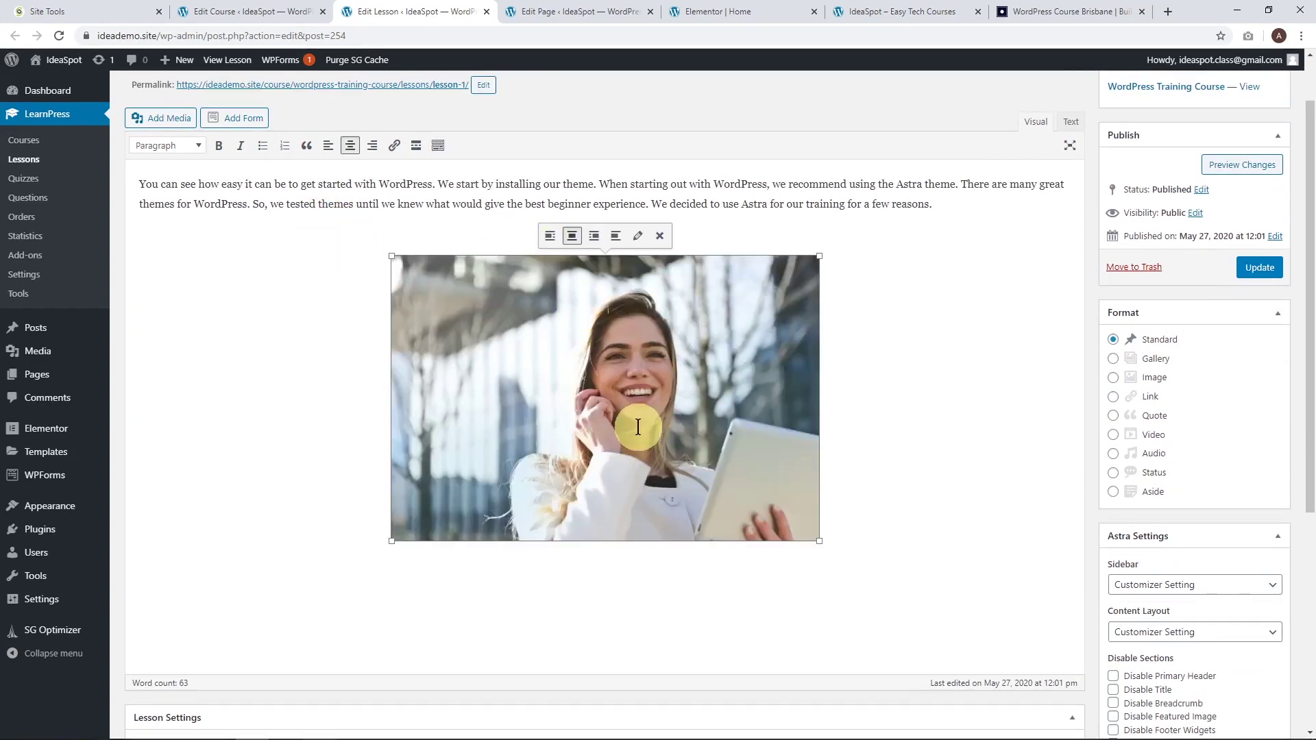
pyautogui.click(1257, 267)
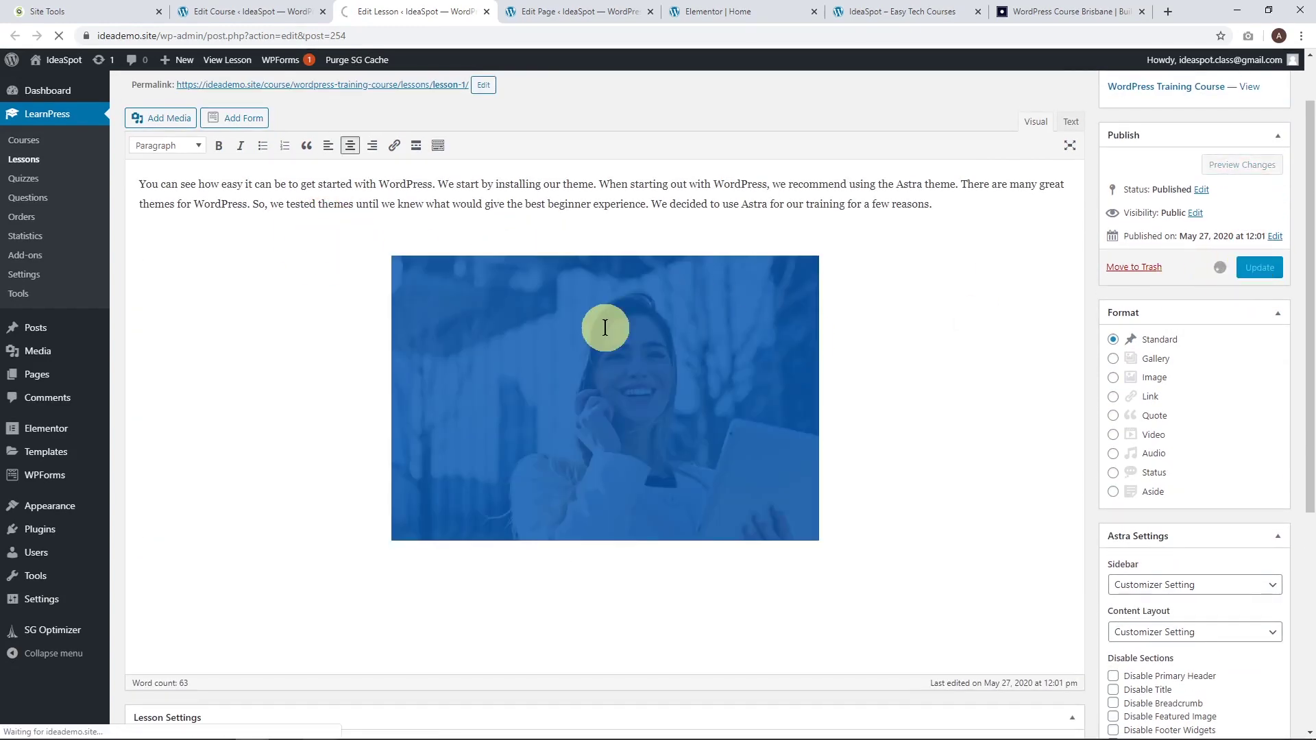
pyautogui.scroll(-2, 877, 622)
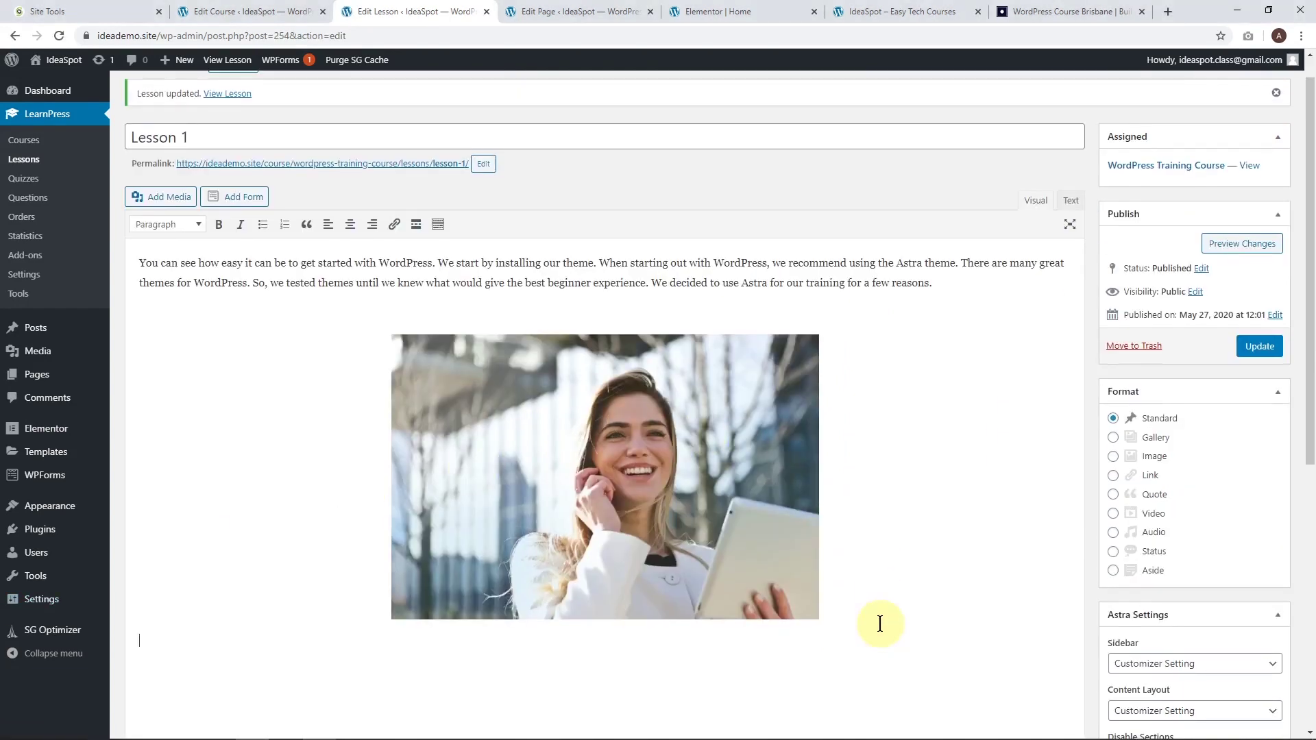
# Check the Insert from URL media option, close it without inserting, and re-save Lesson 1.
pyautogui.click(162, 178)
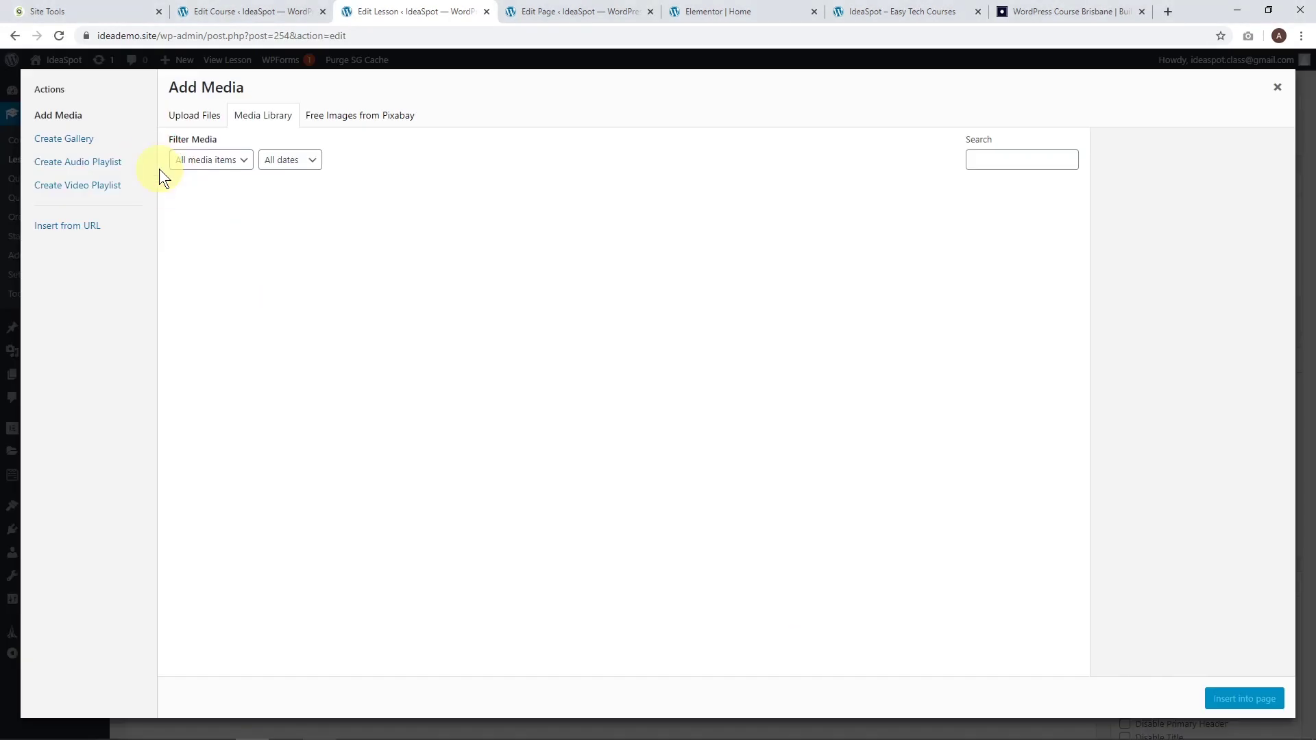
pyautogui.click(78, 233)
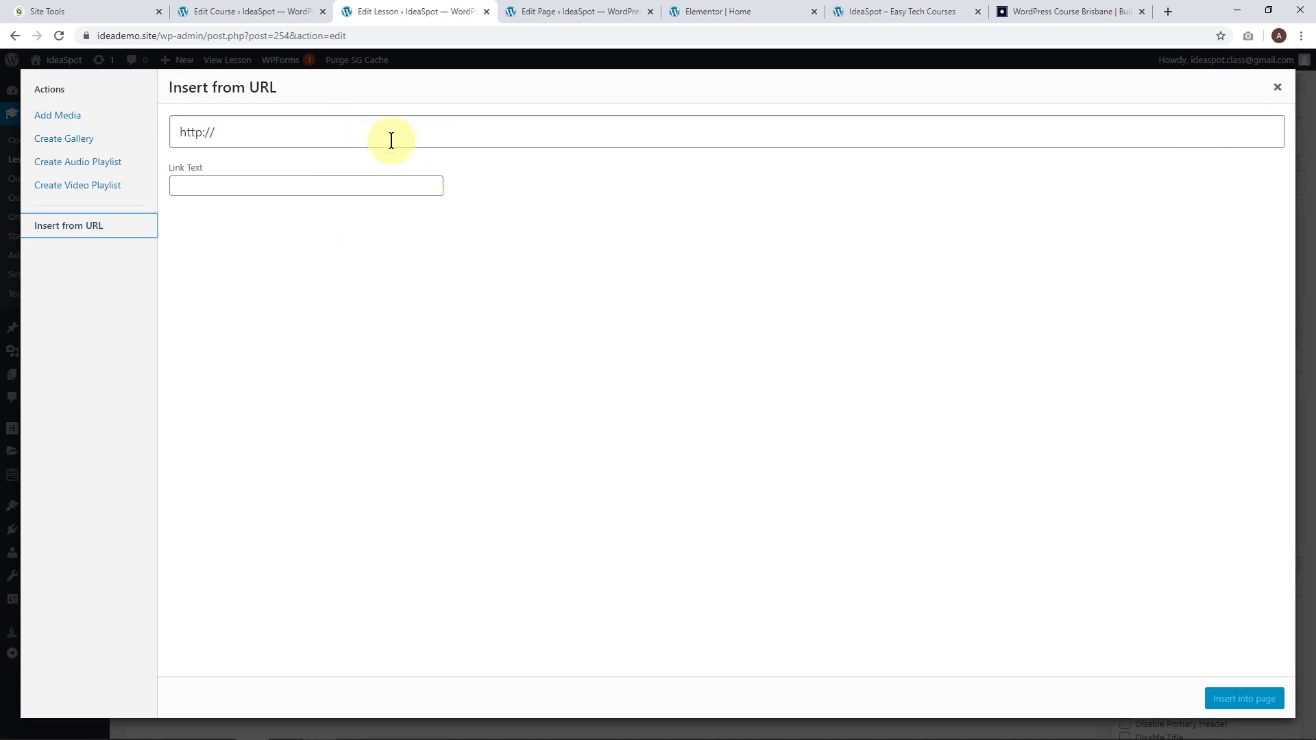
pyautogui.click(1278, 91)
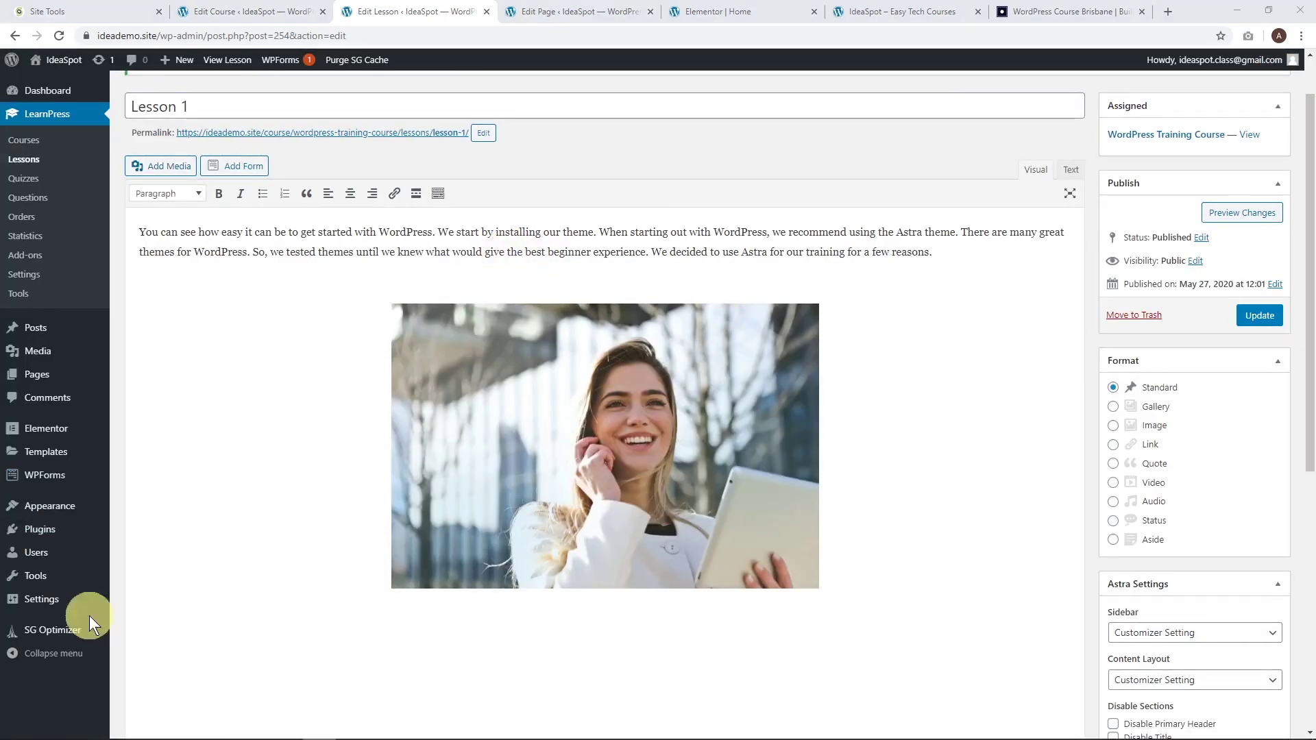
pyautogui.click(1275, 320)
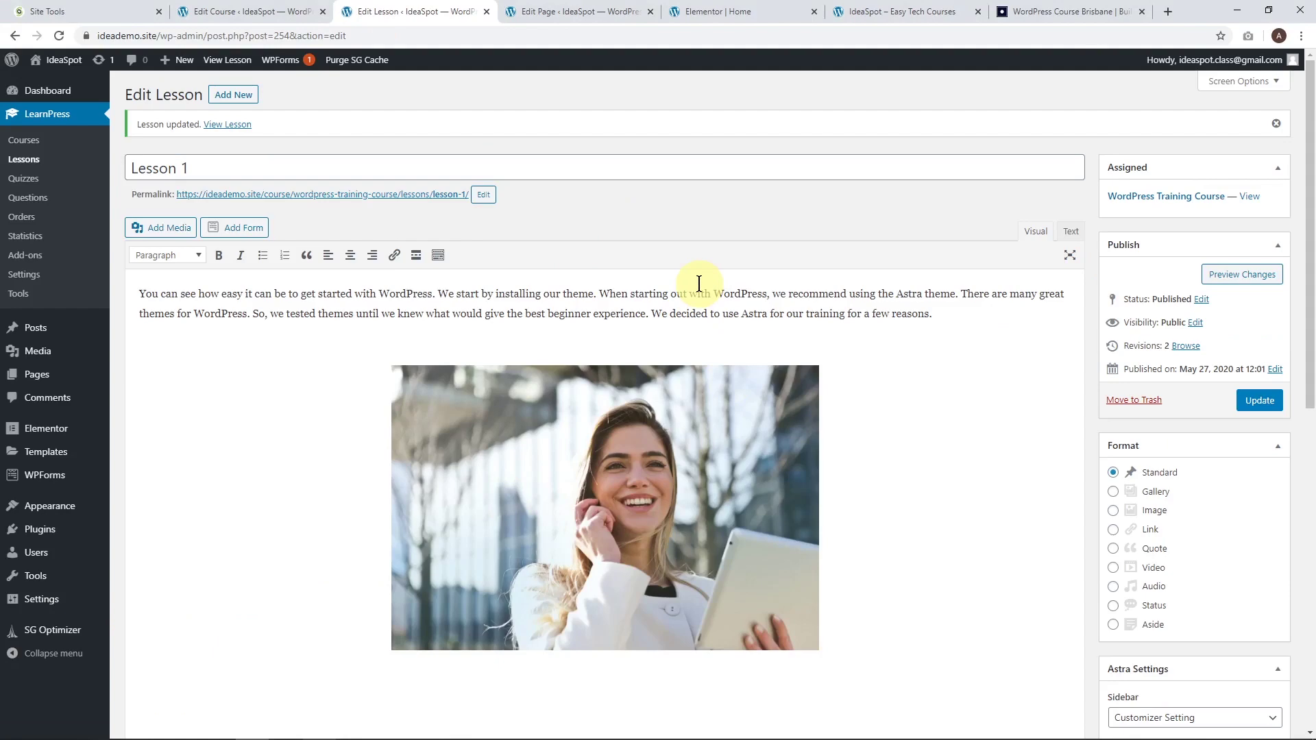
# Uncheck Allow comments on Lesson 1 and update the lesson.
pyautogui.scroll(-7, 322, 455)
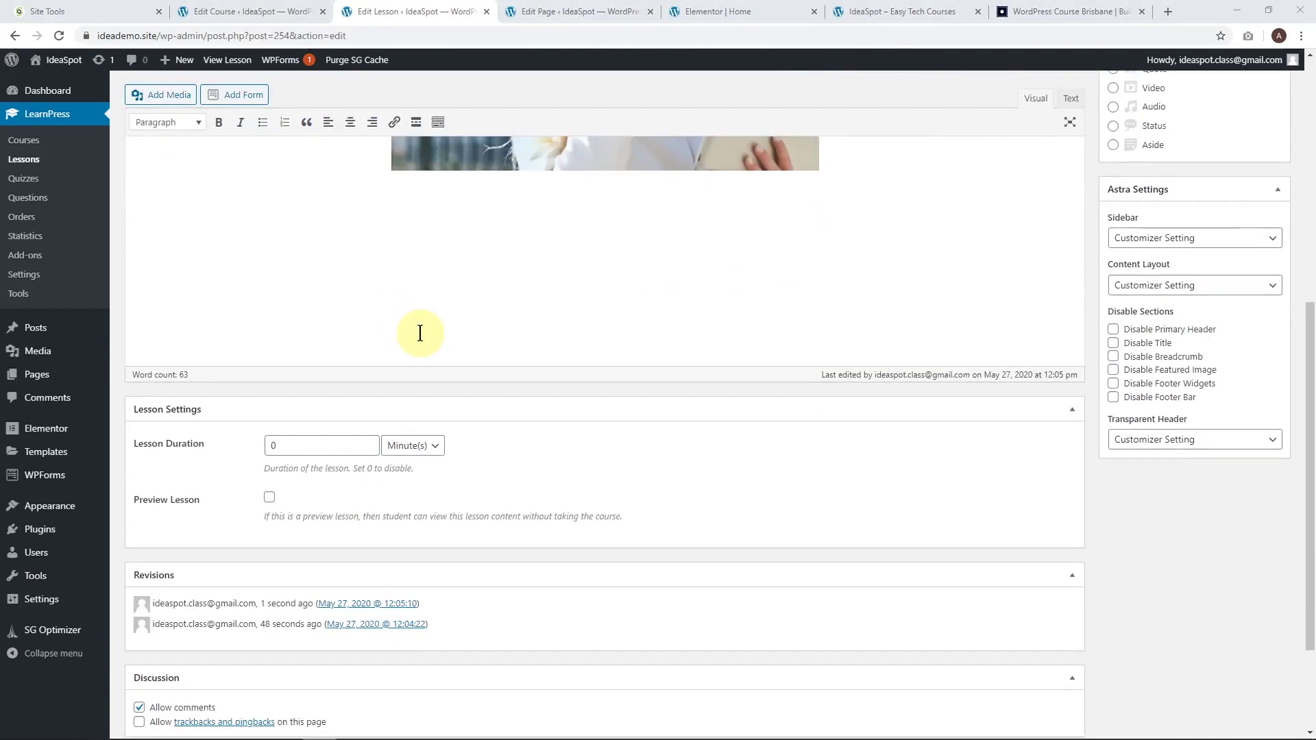
pyautogui.scroll(-2, 420, 333)
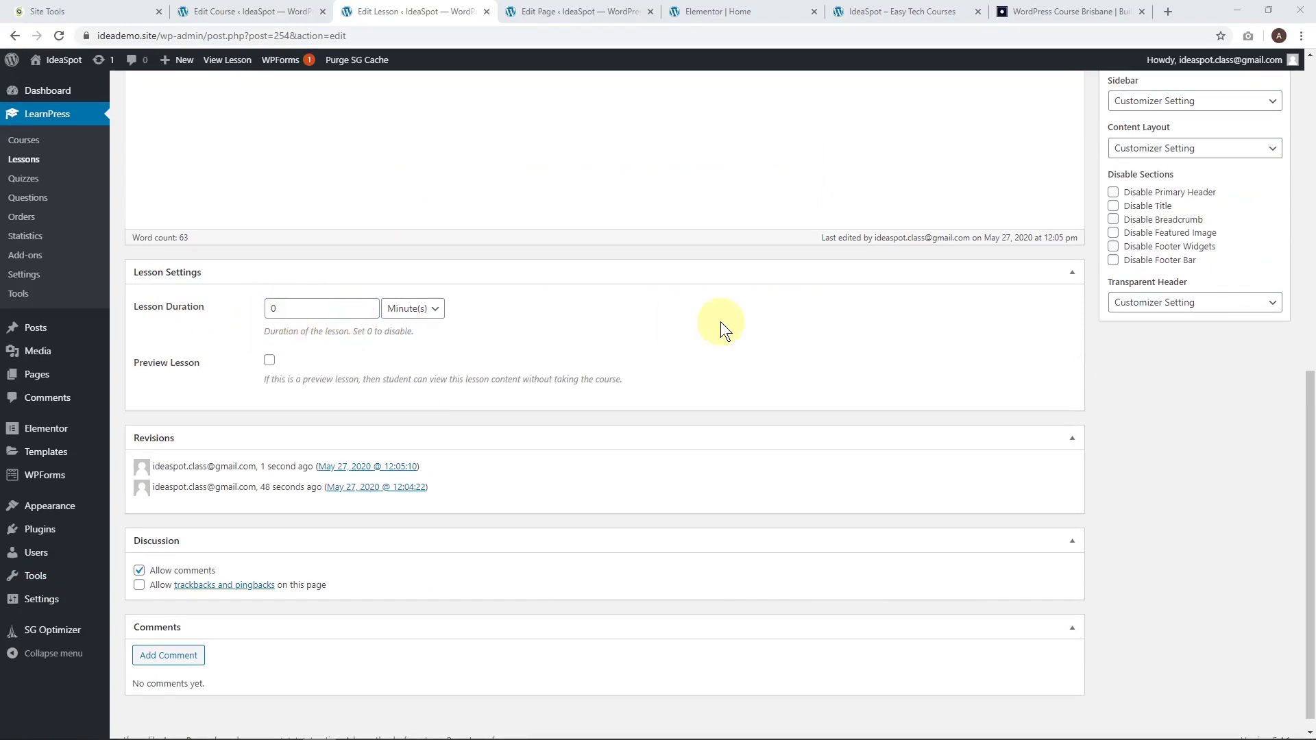
pyautogui.scroll(-1, 720, 329)
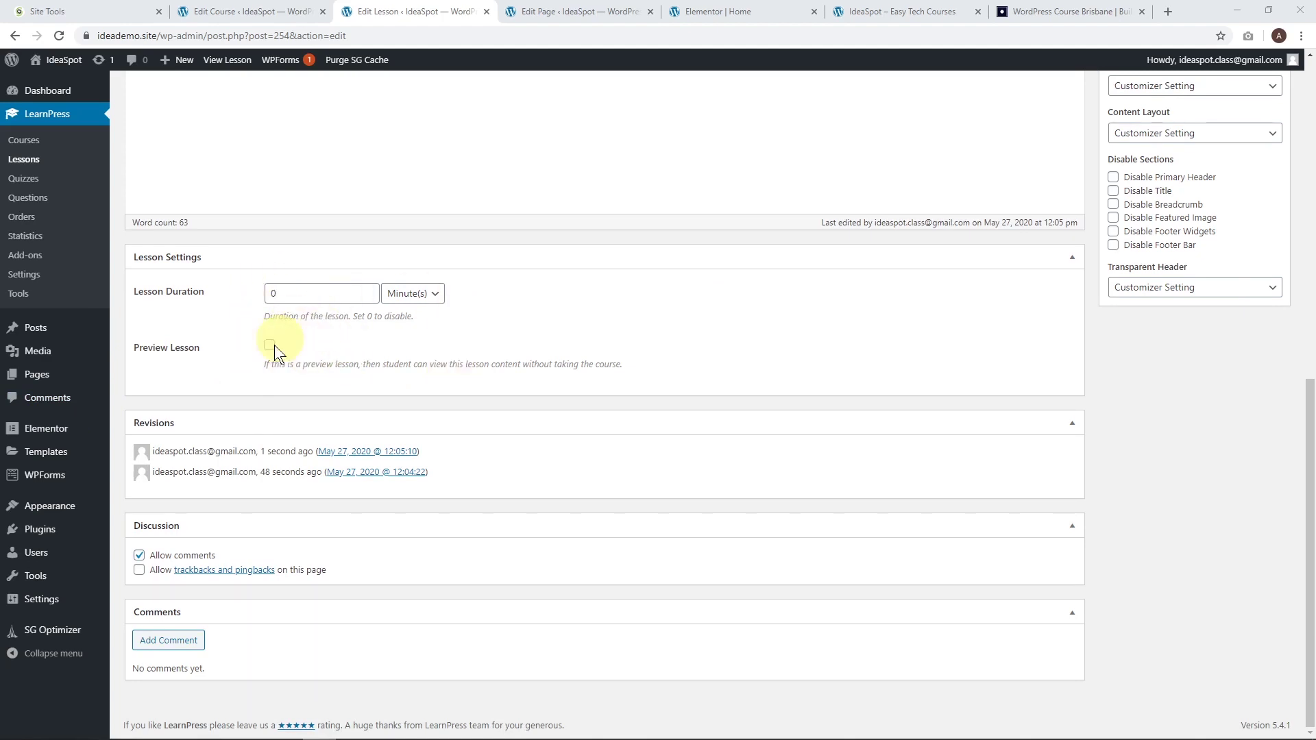
pyautogui.click(140, 556)
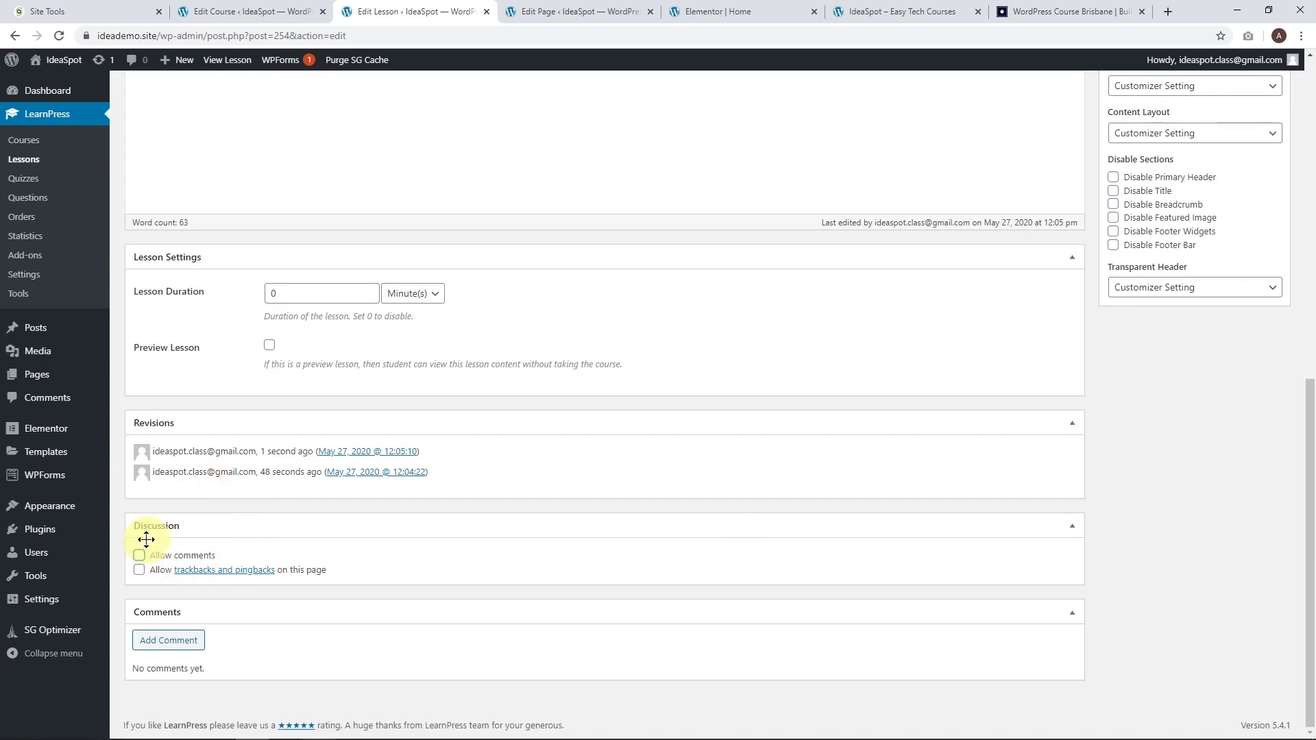
pyautogui.scroll(10, 868, 565)
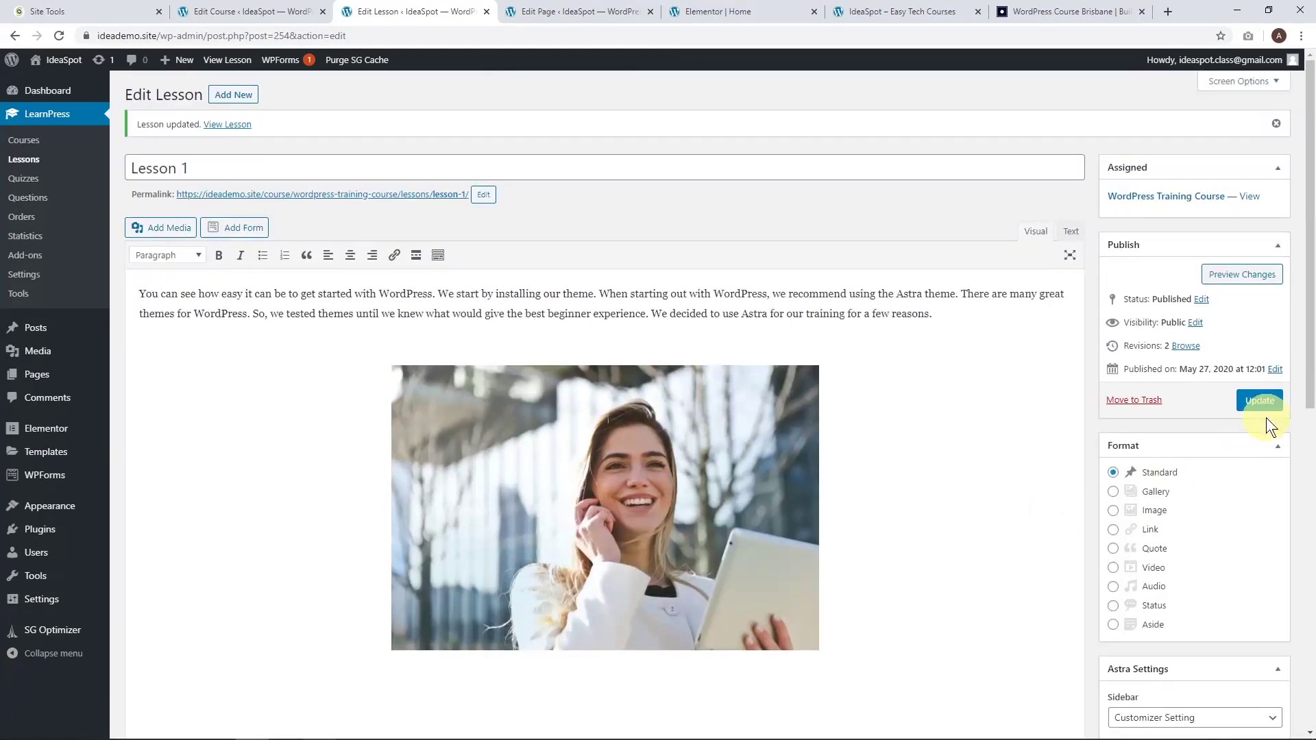
pyautogui.click(1263, 400)
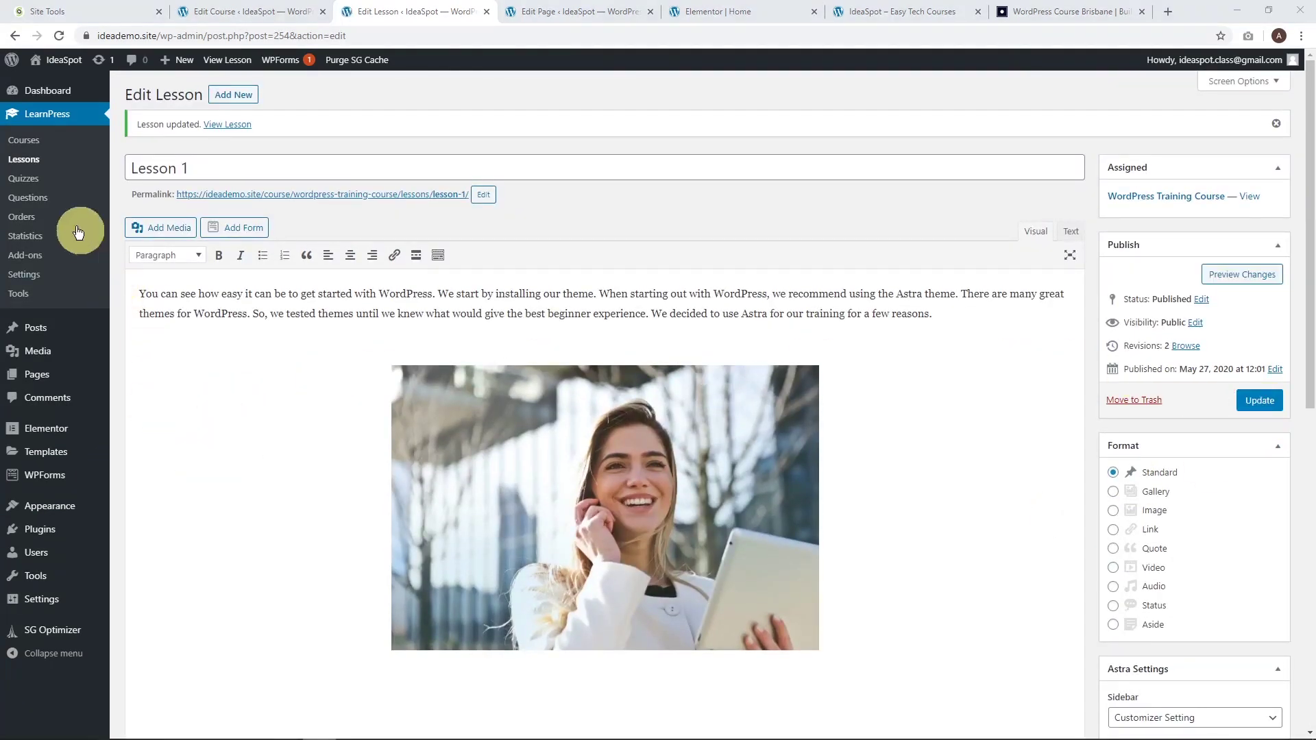
# Edit the WordPress Training Course and set Duration to 52 weeks and Re-Take Course to 1.
pyautogui.click(48, 141)
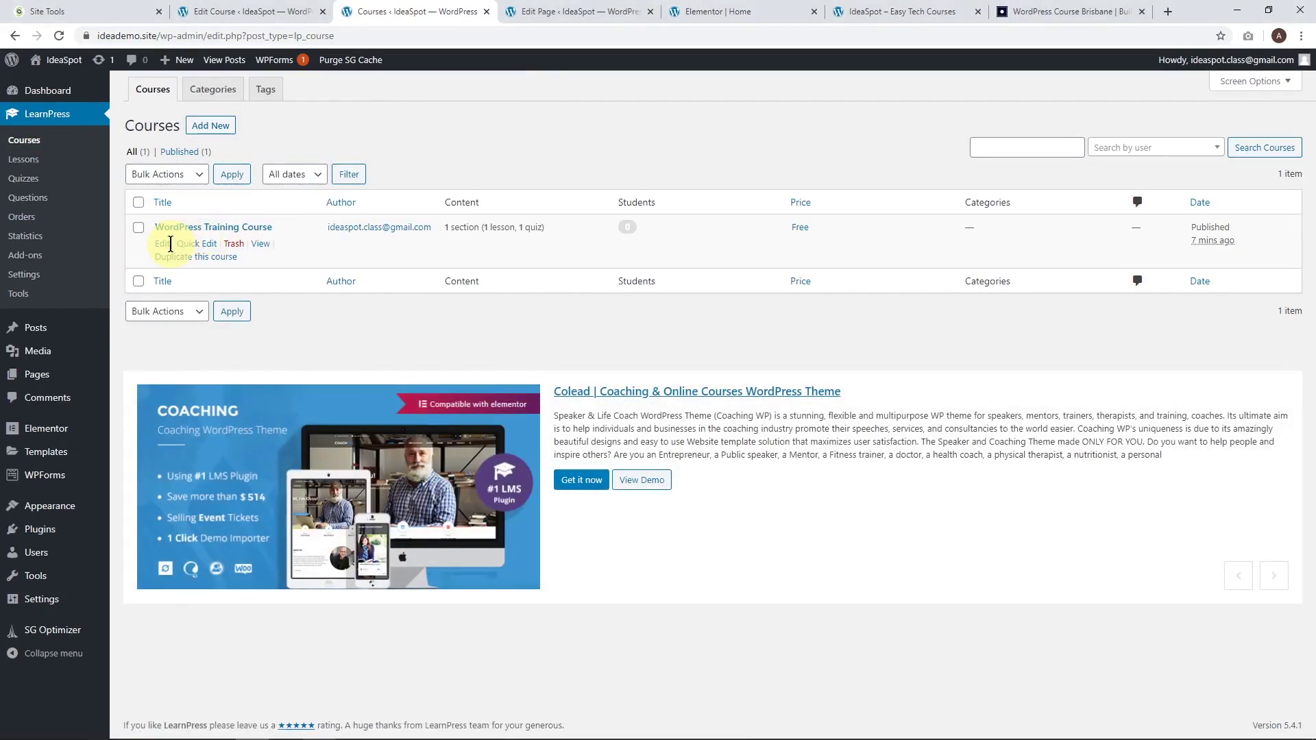
pyautogui.click(161, 245)
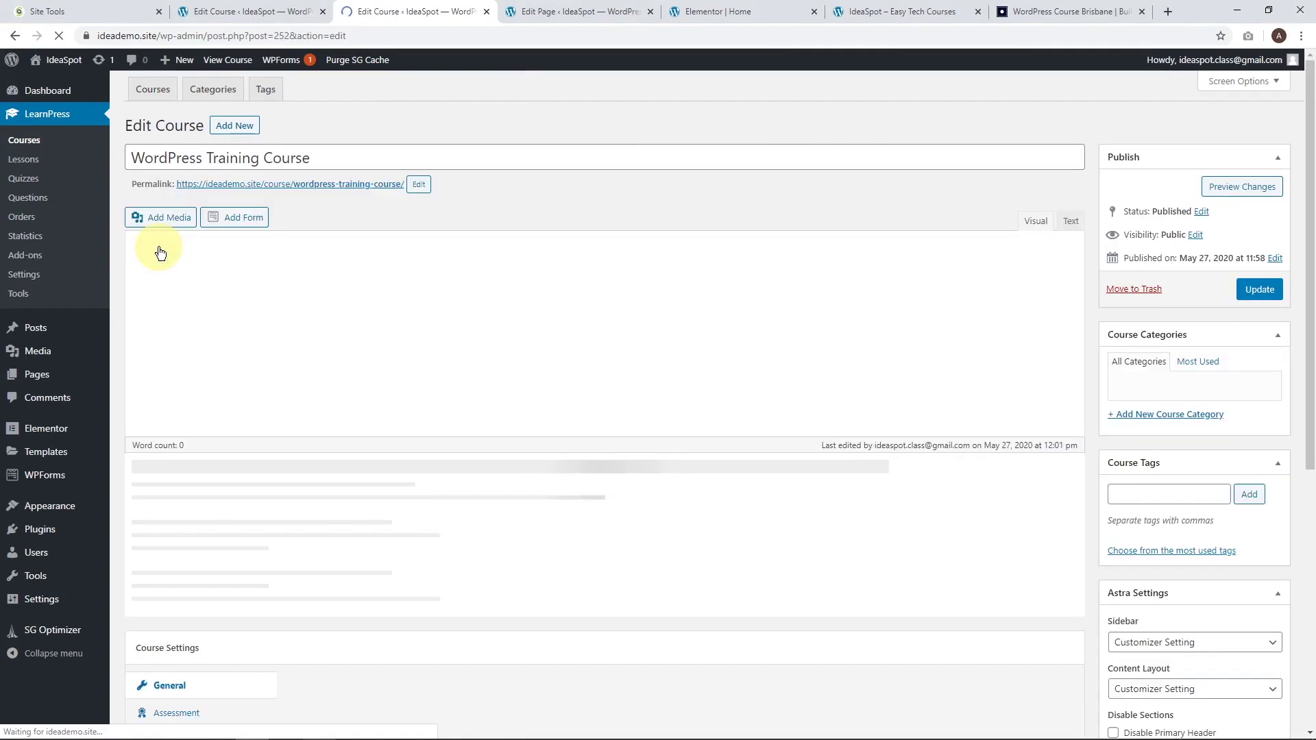
pyautogui.scroll(-7, 392, 438)
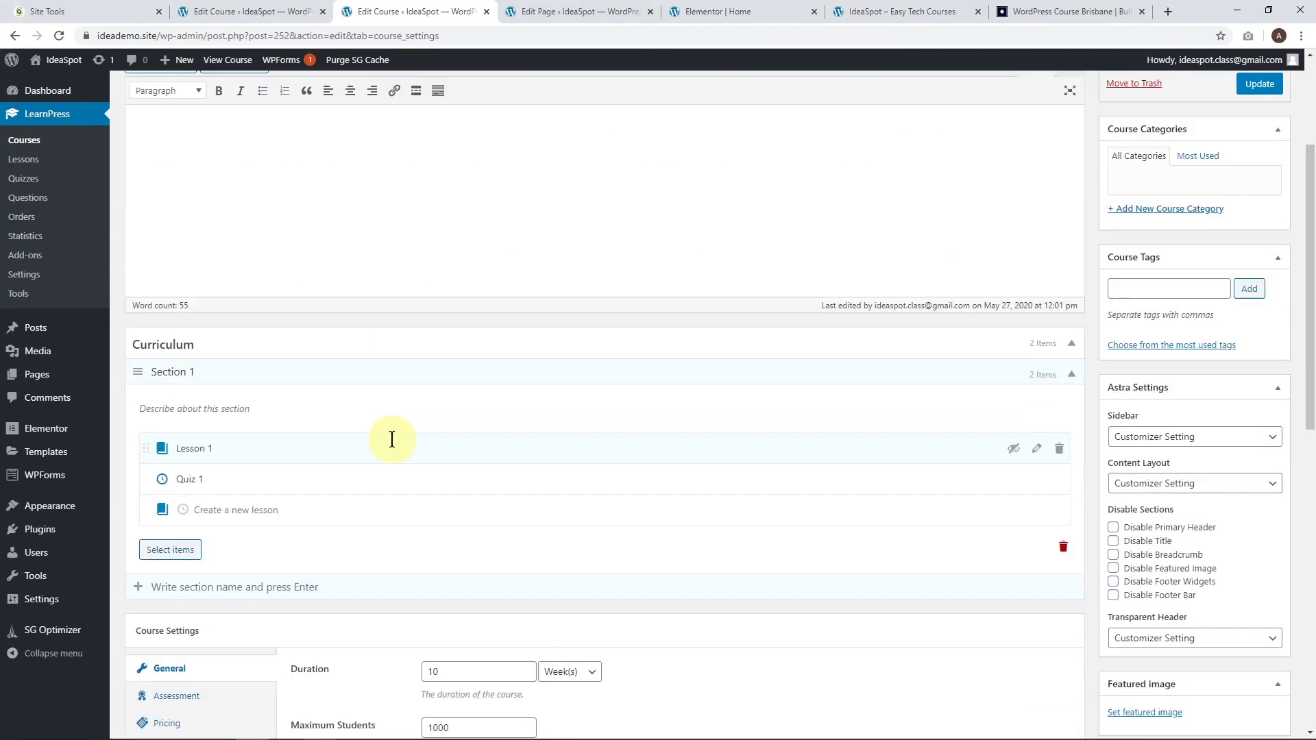
pyautogui.scroll(-4, 755, 417)
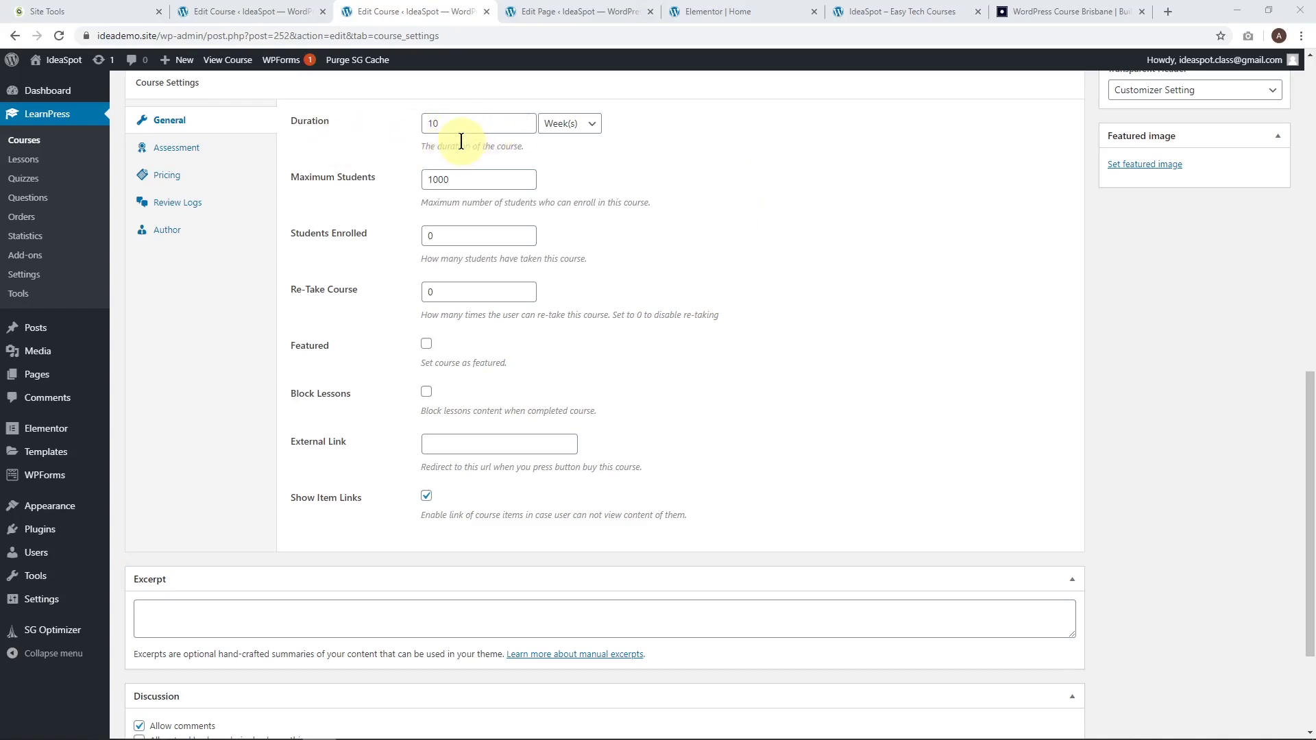
pyautogui.click(347, 125)
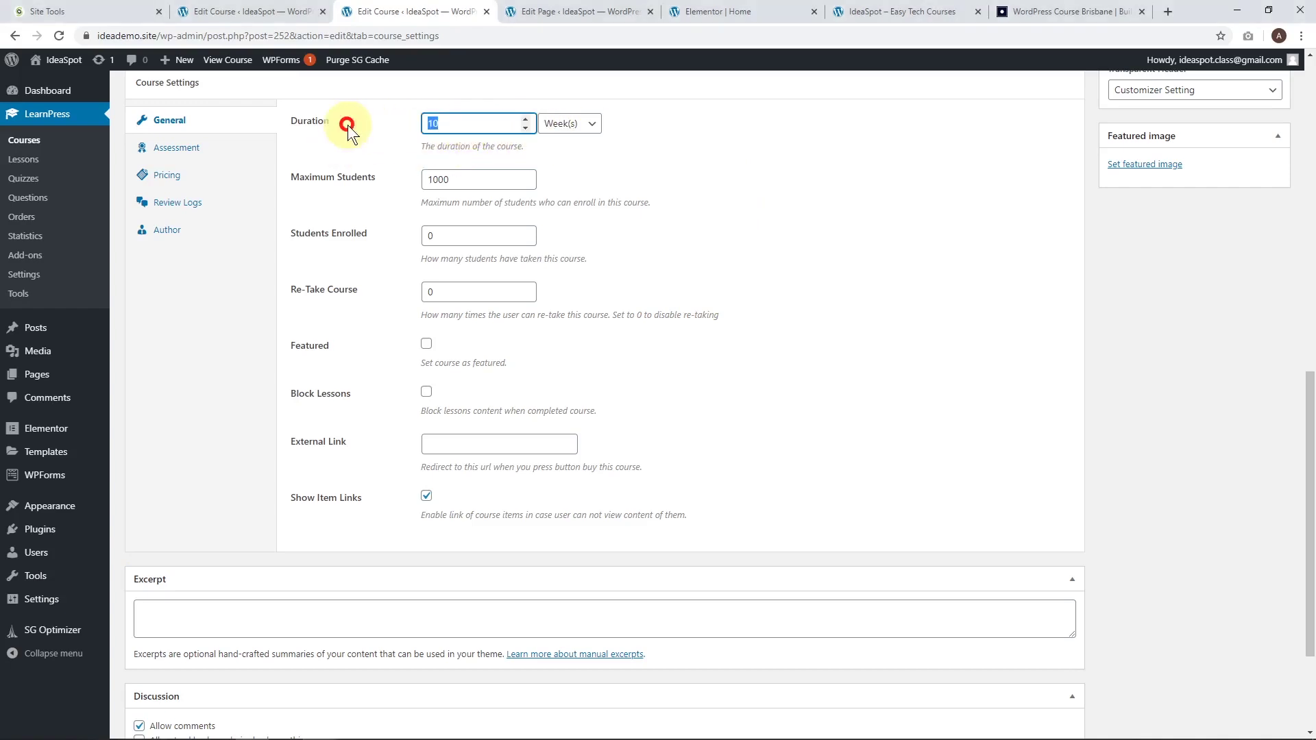
pyautogui.press('BackSpace')
pyautogui.write('52')
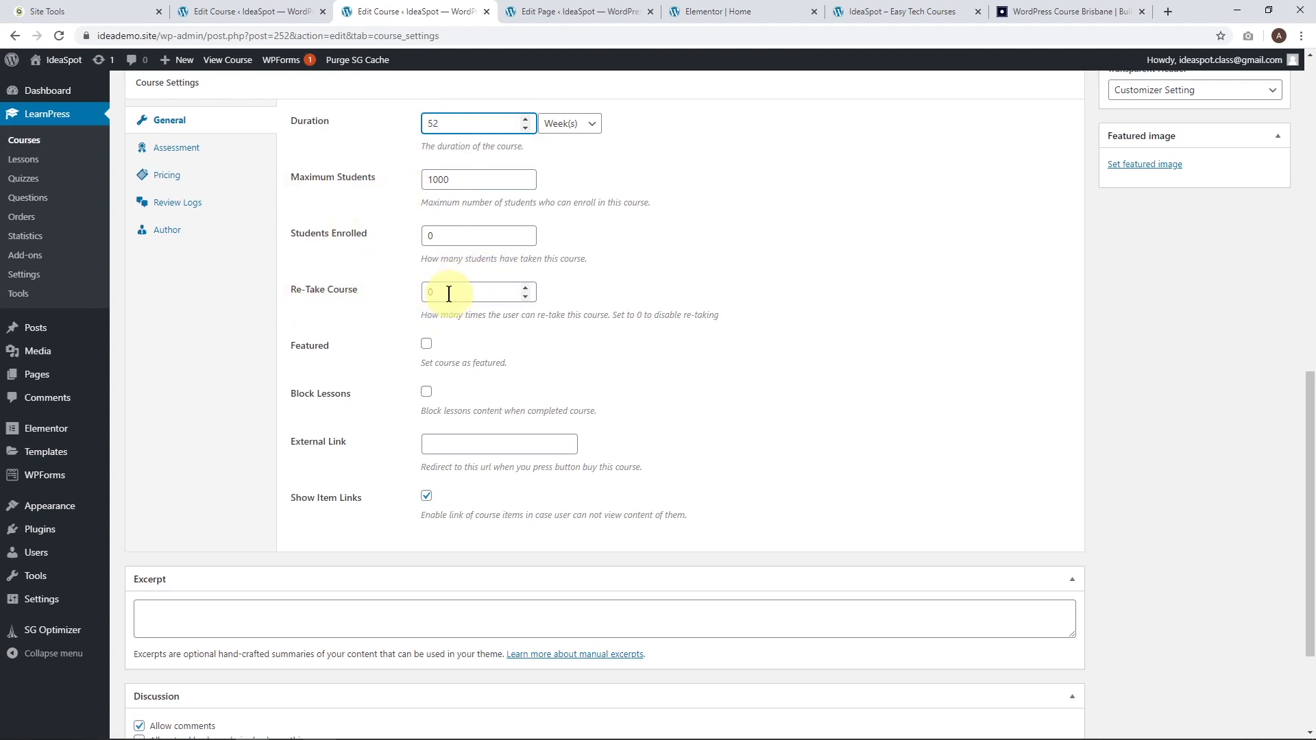
pyautogui.moveTo(446, 292); pyautogui.dragTo(396, 295)
pyautogui.write('1')
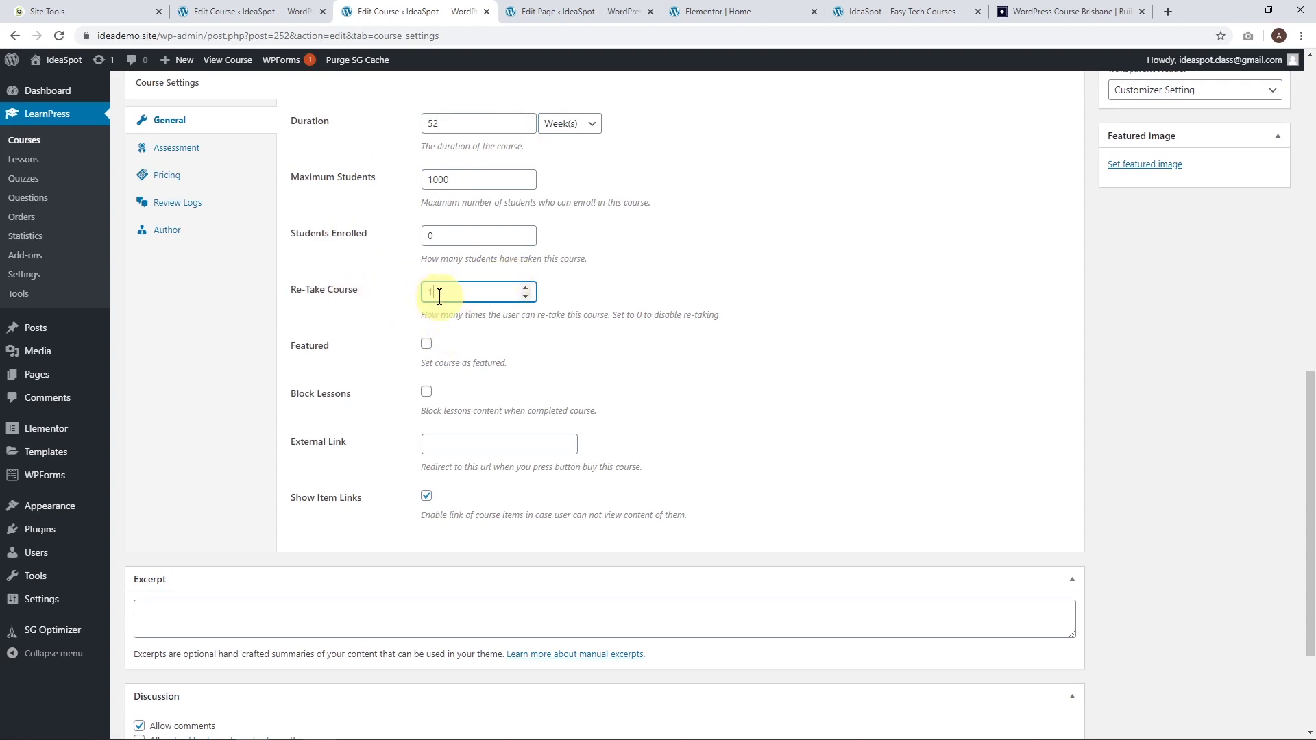
pyautogui.click(677, 300)
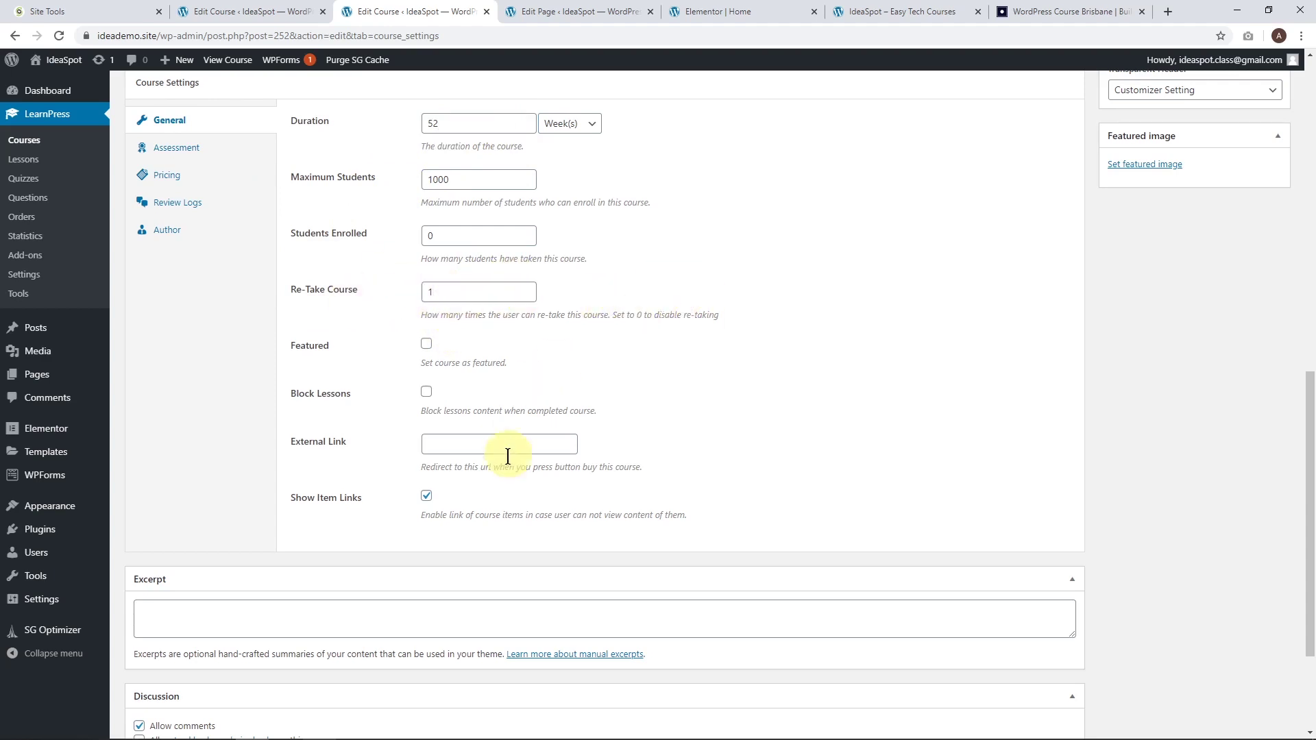
# Save the duration and re-take settings, then review Assessment and Pricing, leaving No Requirement Enroll off.
pyautogui.scroll(9, 839, 466)
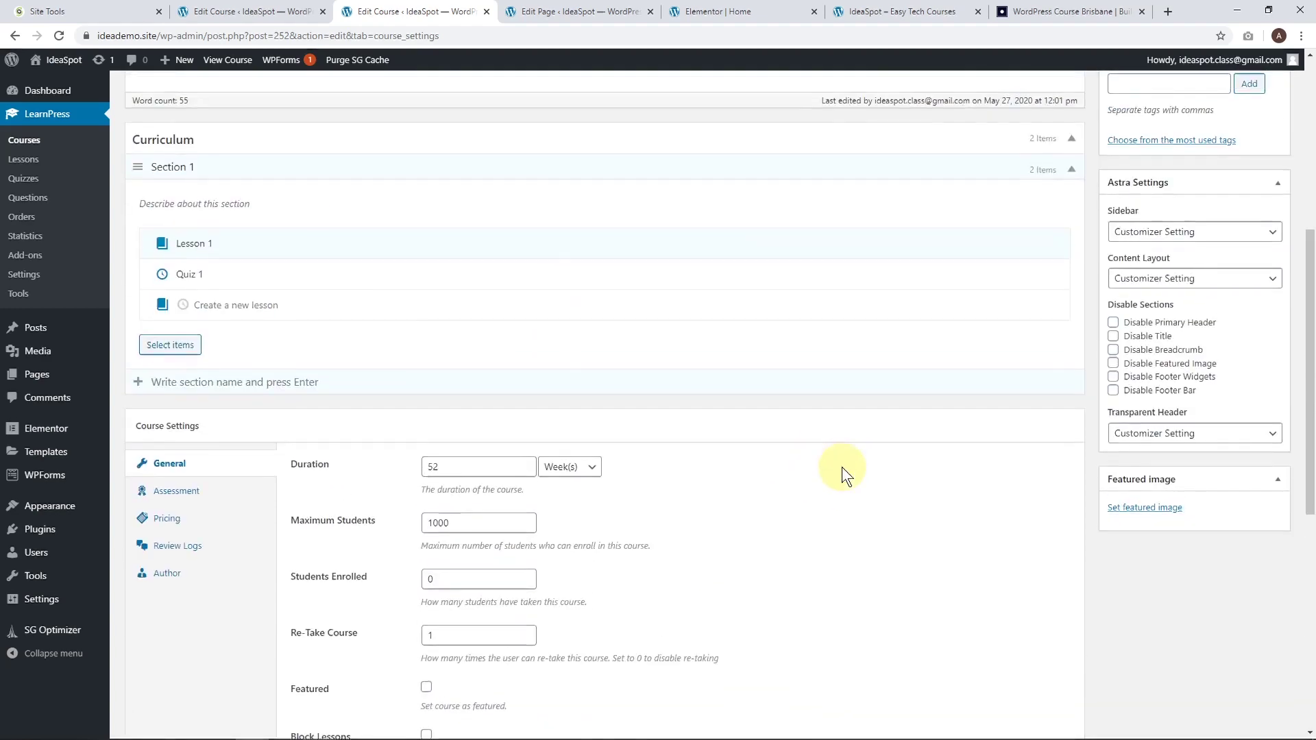
pyautogui.click(1258, 152)
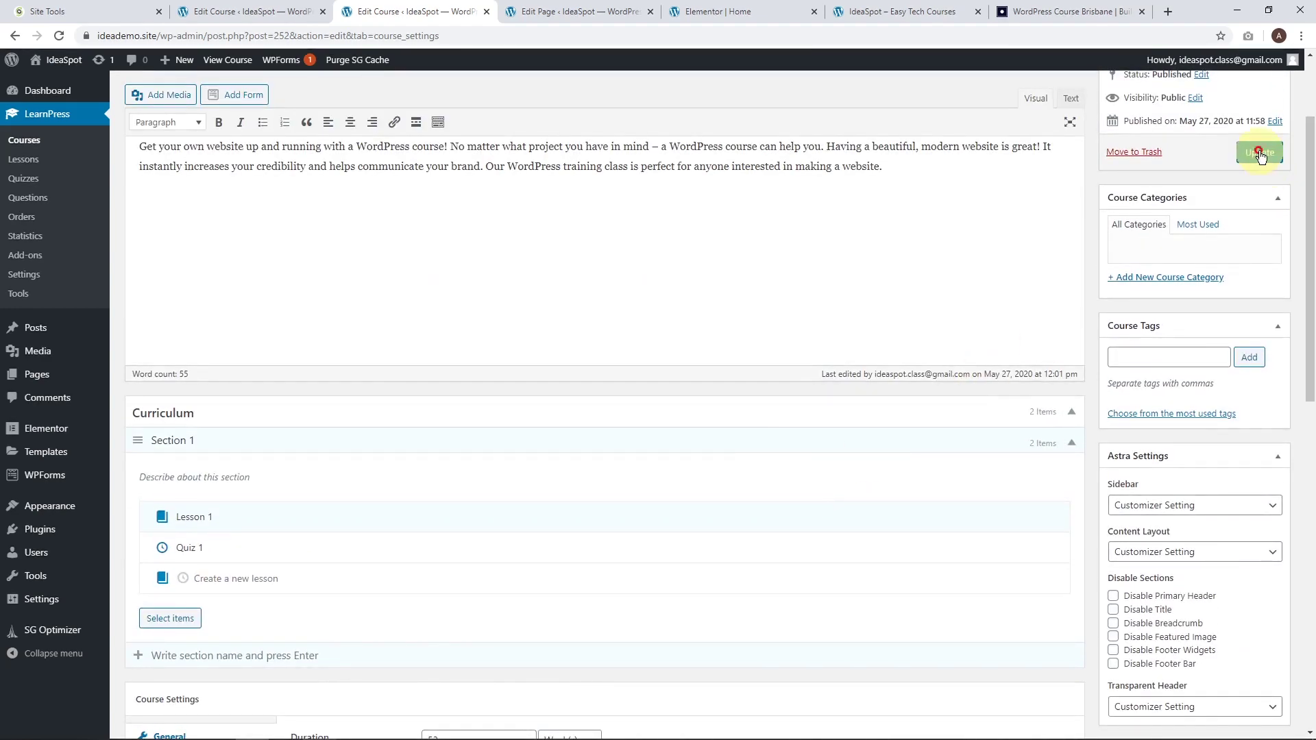
pyautogui.scroll(-4, 456, 401)
pyautogui.scroll(-5, 456, 401)
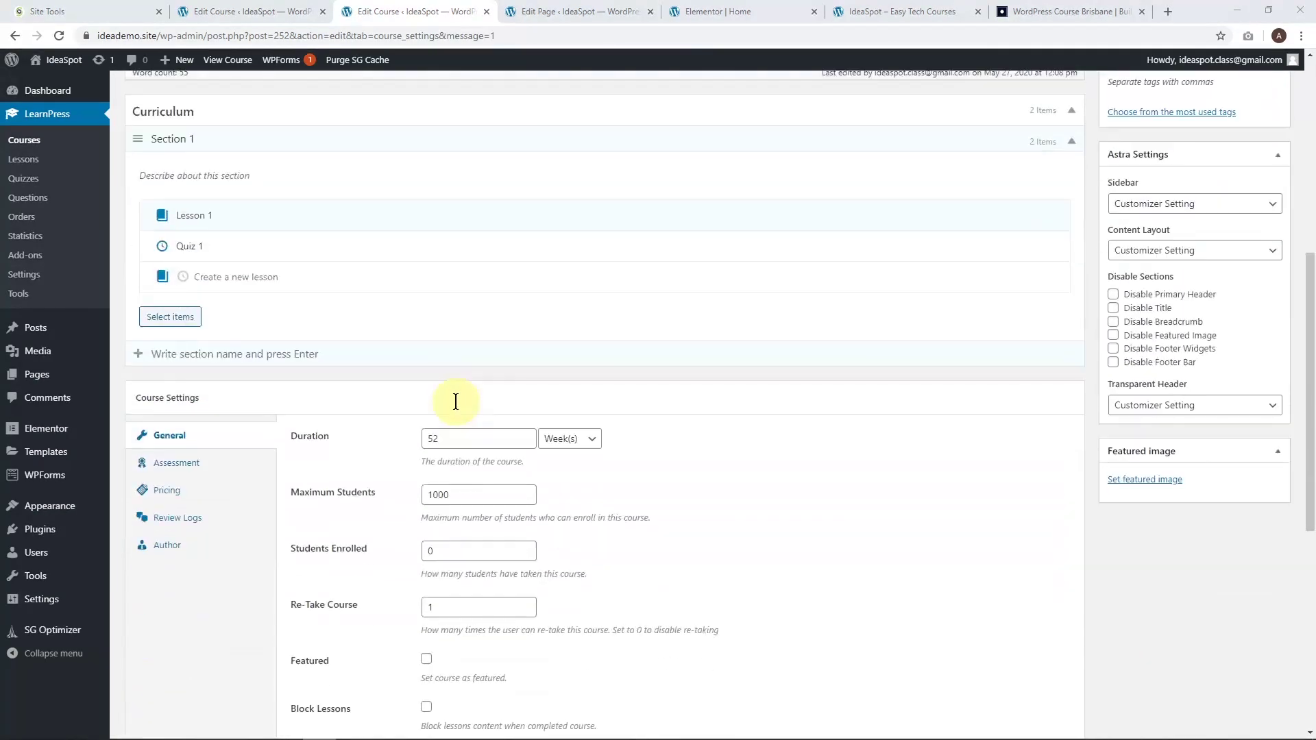
pyautogui.click(201, 399)
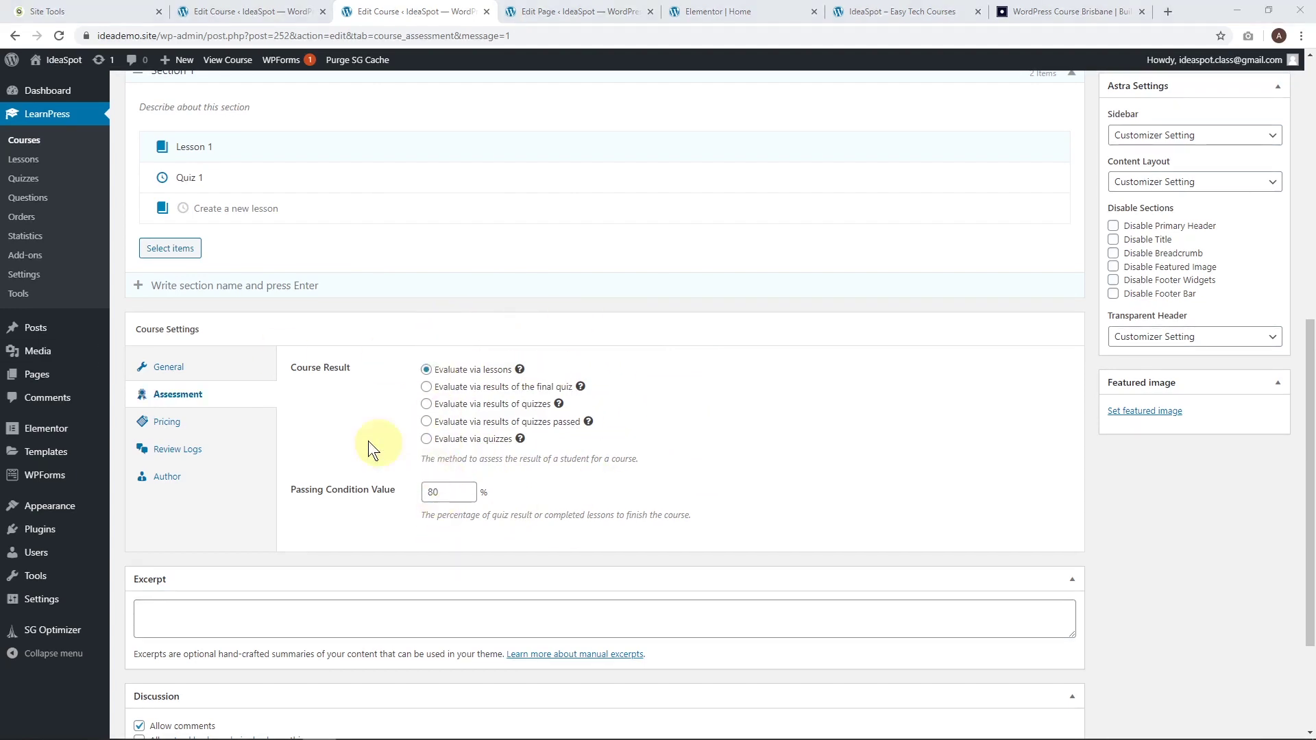
pyautogui.click(186, 428)
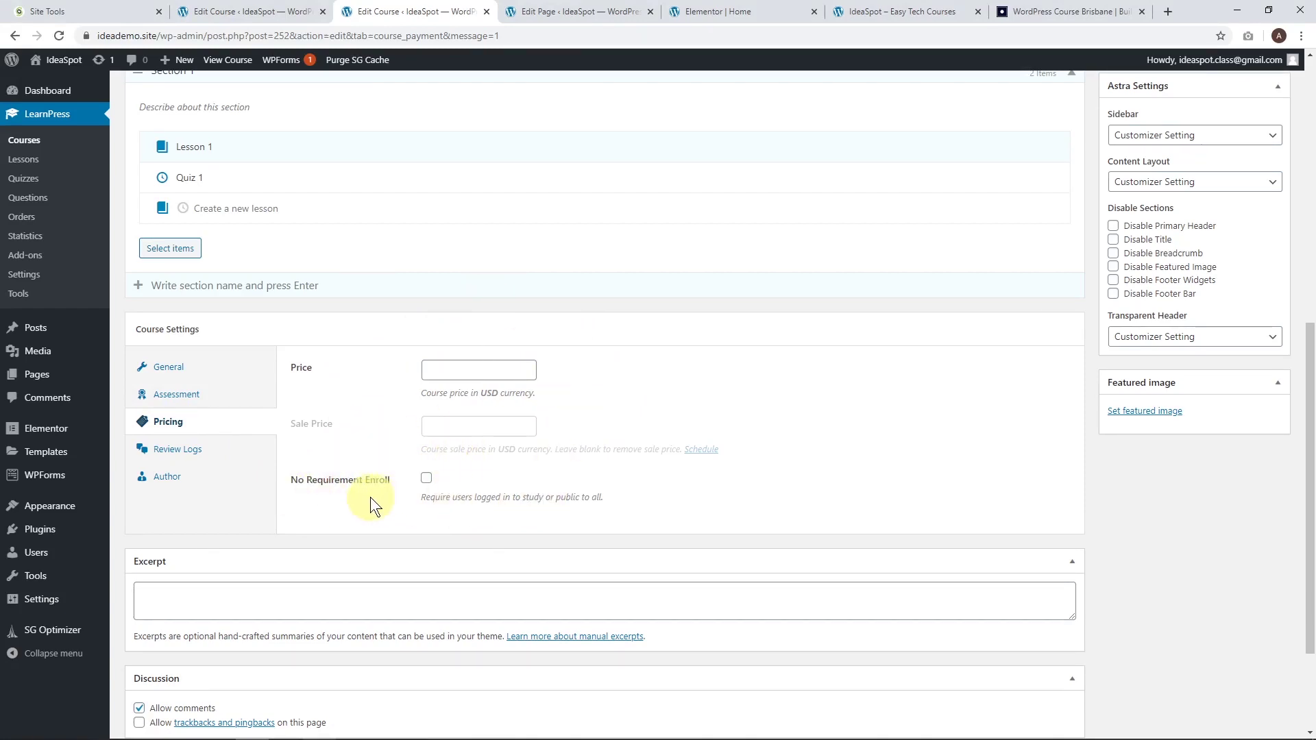
pyautogui.click(427, 479)
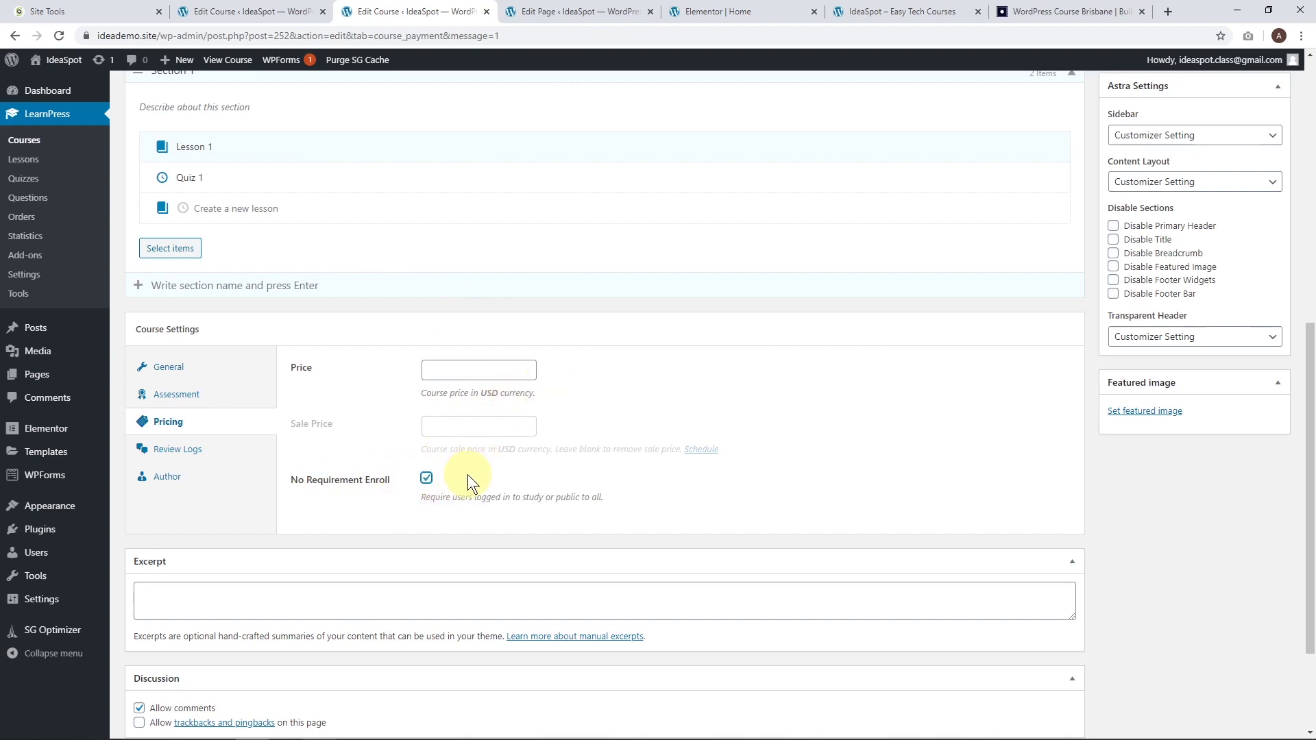
pyautogui.click(427, 478)
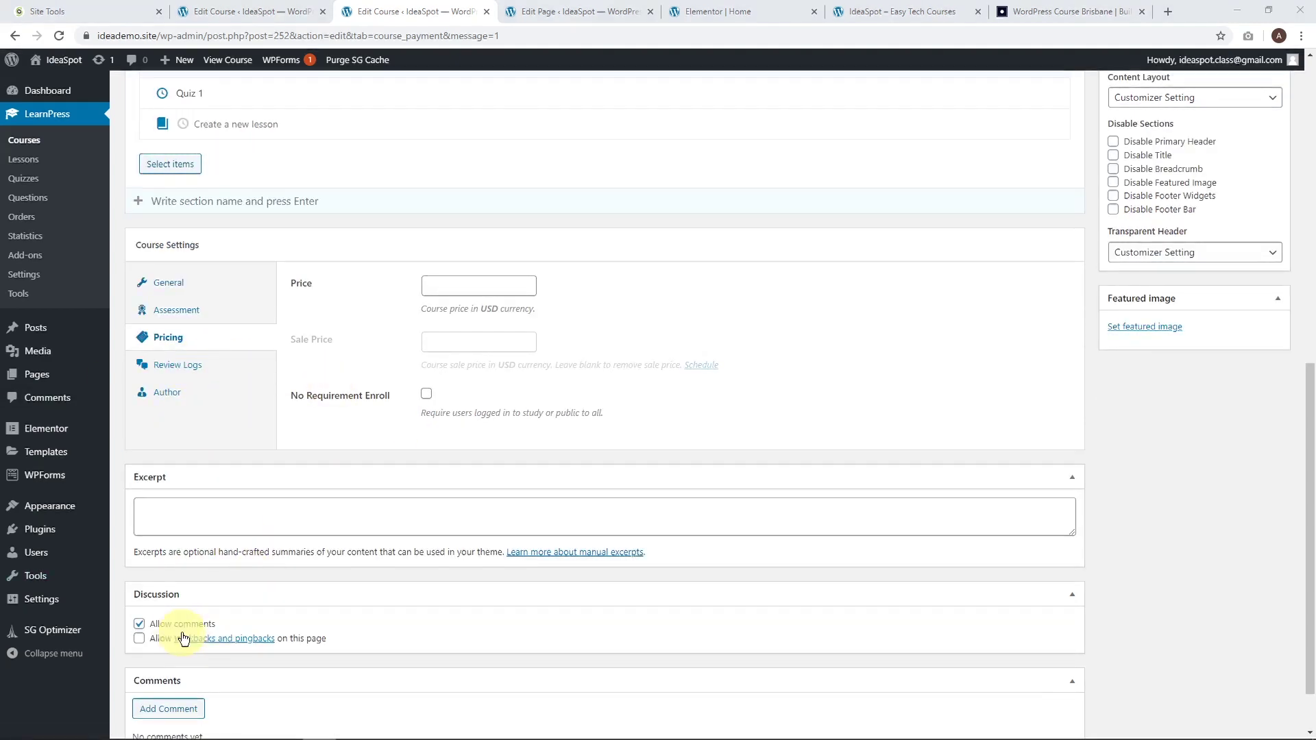
# Uncheck Allow comments on the course and update it.
pyautogui.click(142, 624)
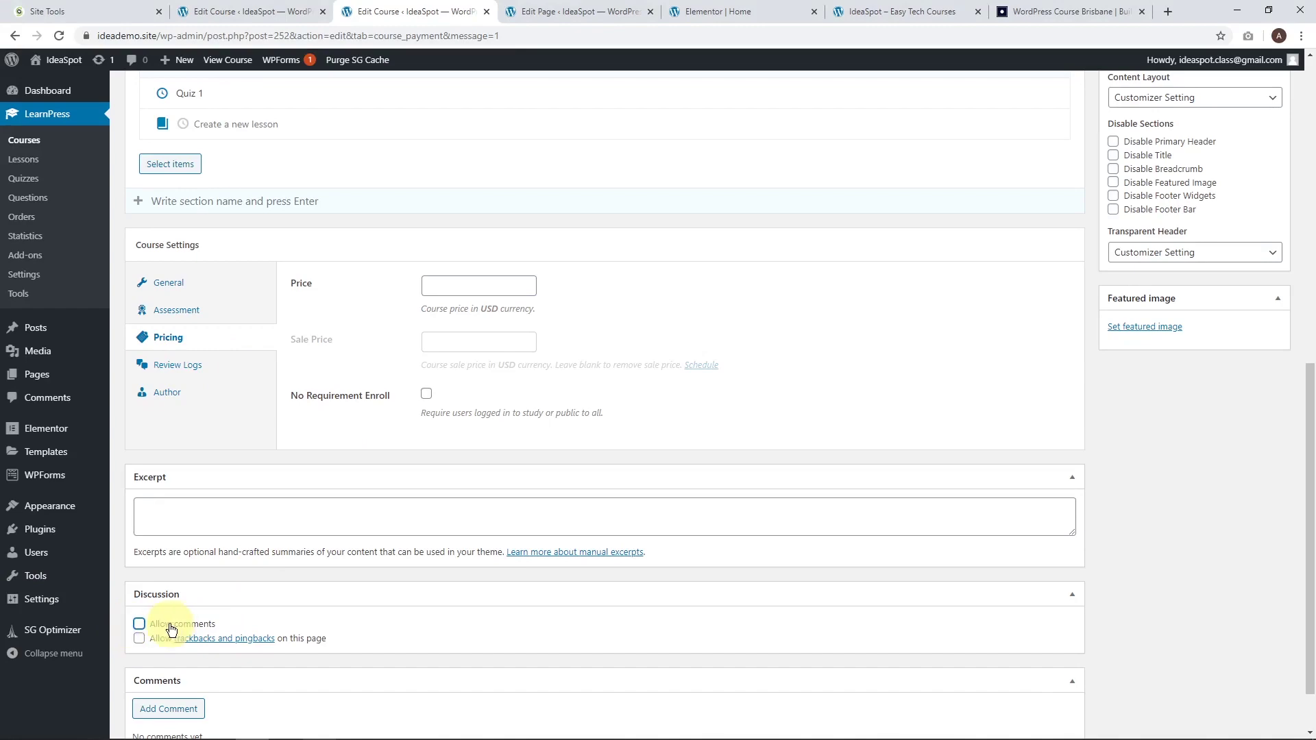
pyautogui.scroll(-1, 657, 579)
pyautogui.scroll(10, 878, 589)
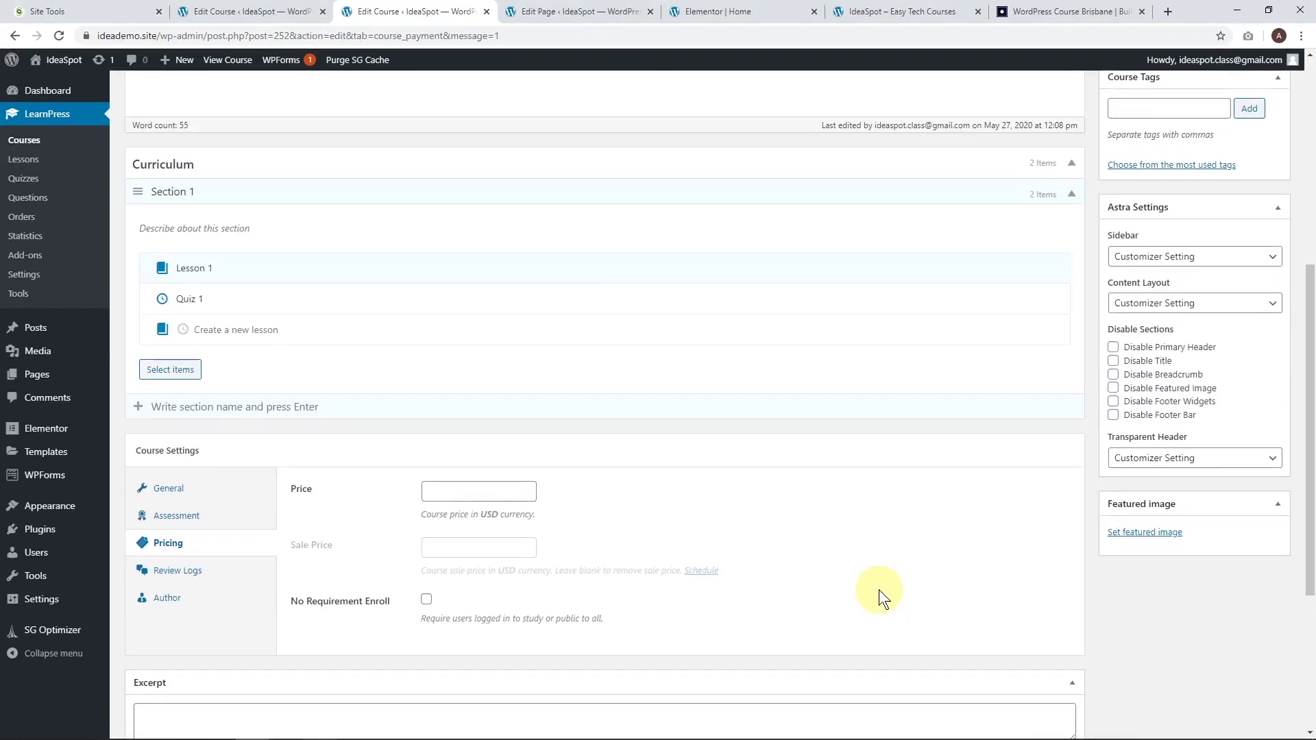
pyautogui.click(1272, 335)
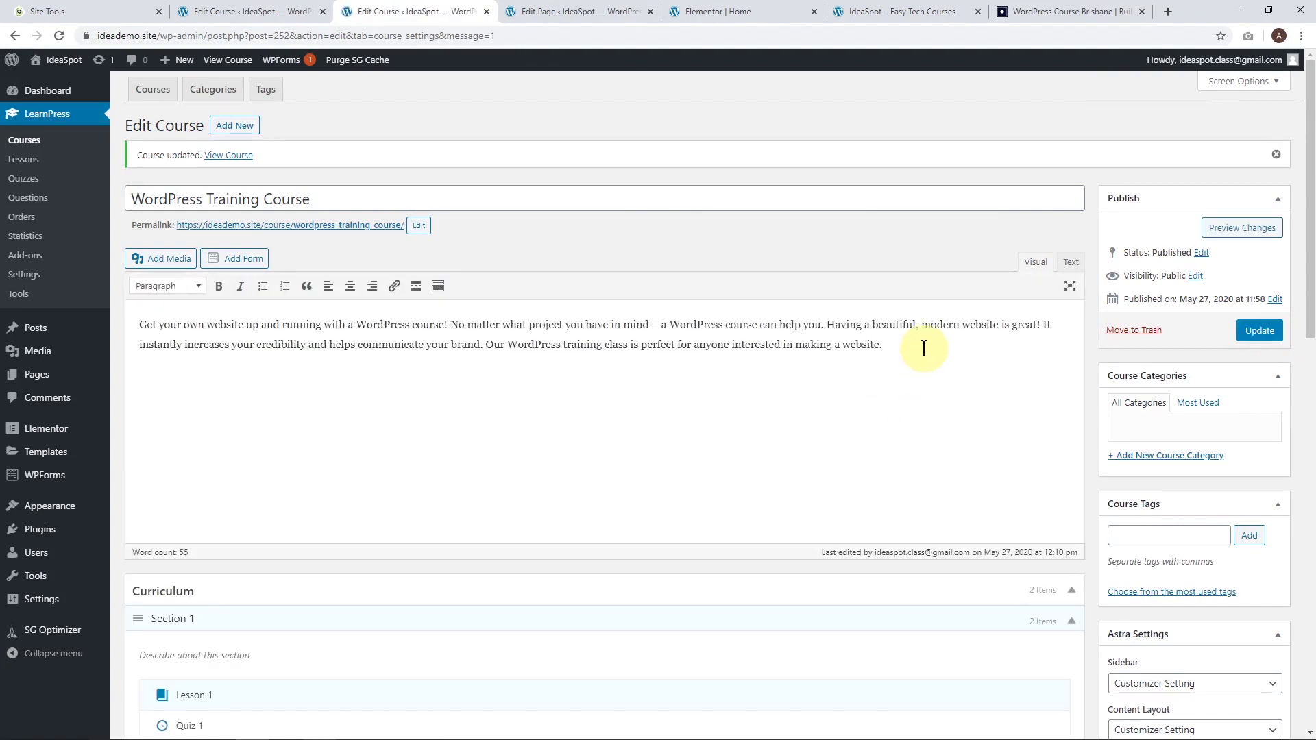
# Insert a Pixabay 'study' photo of students around a table below the description.
pyautogui.click(939, 342)
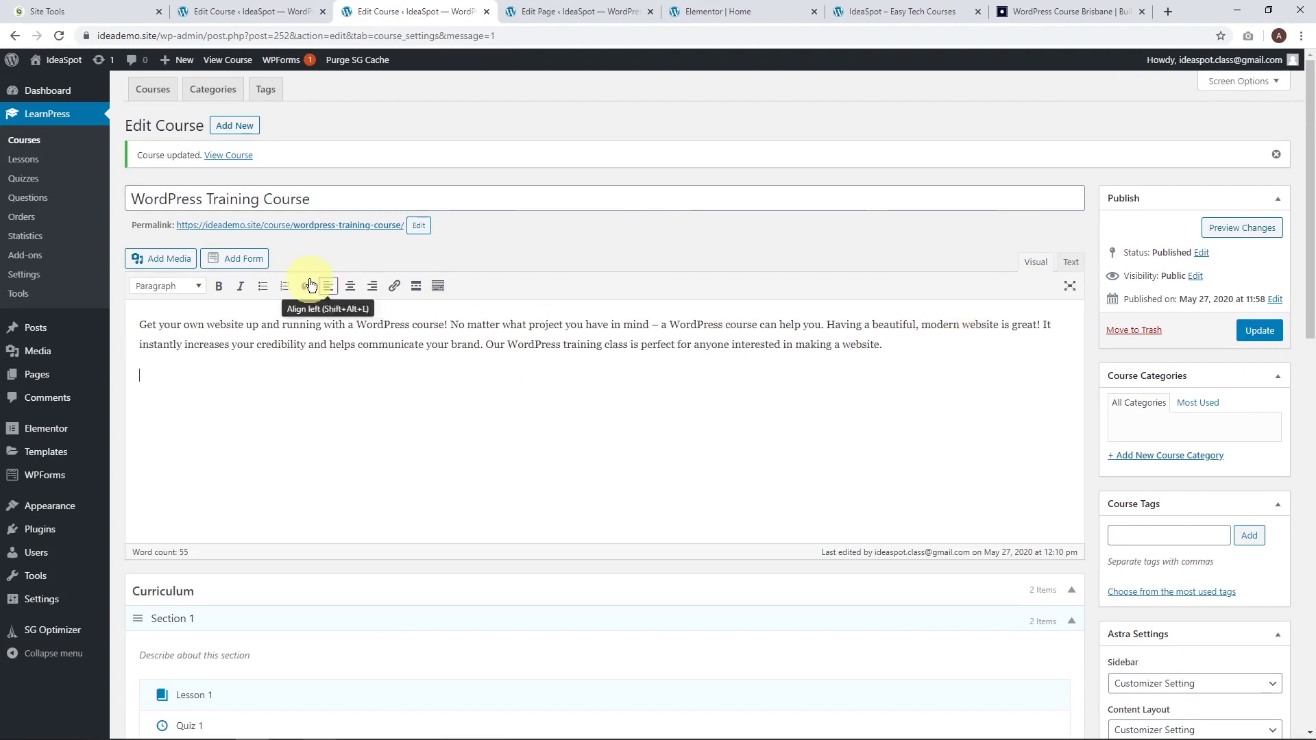
pyautogui.click(166, 259)
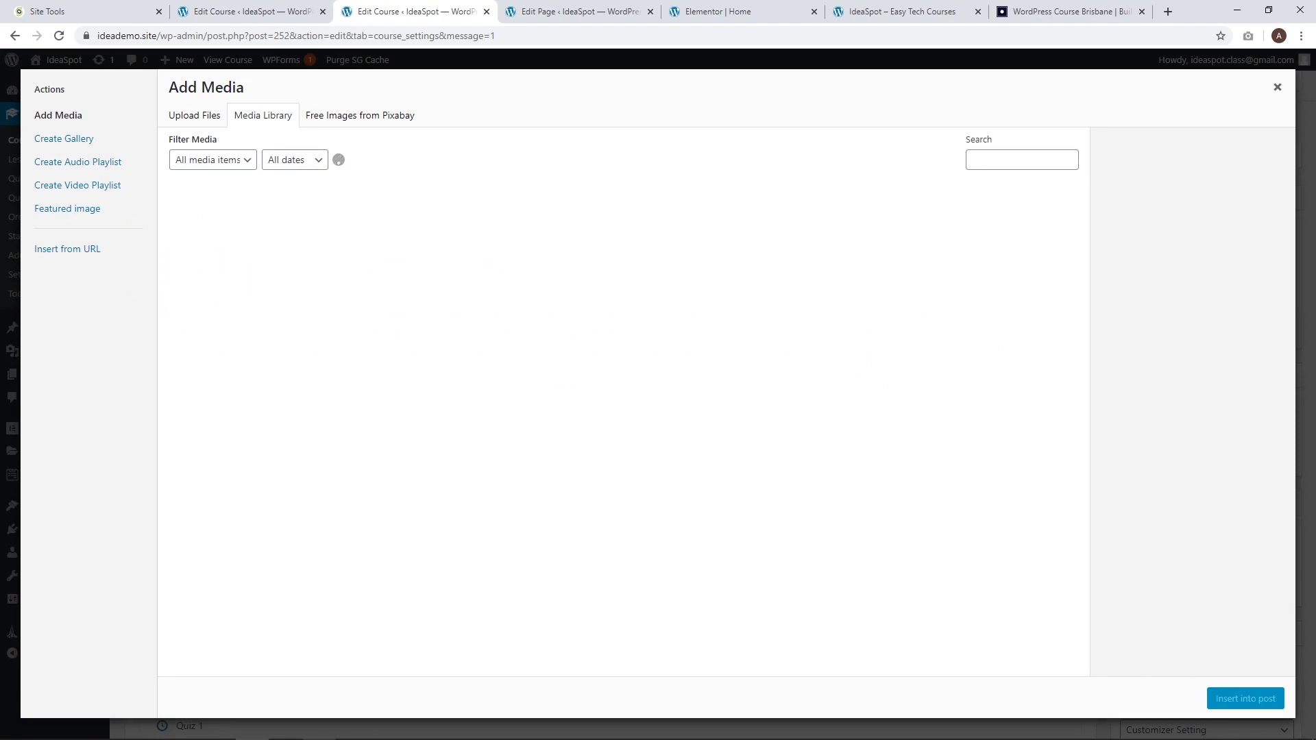
pyautogui.click(339, 113)
pyautogui.write('study')
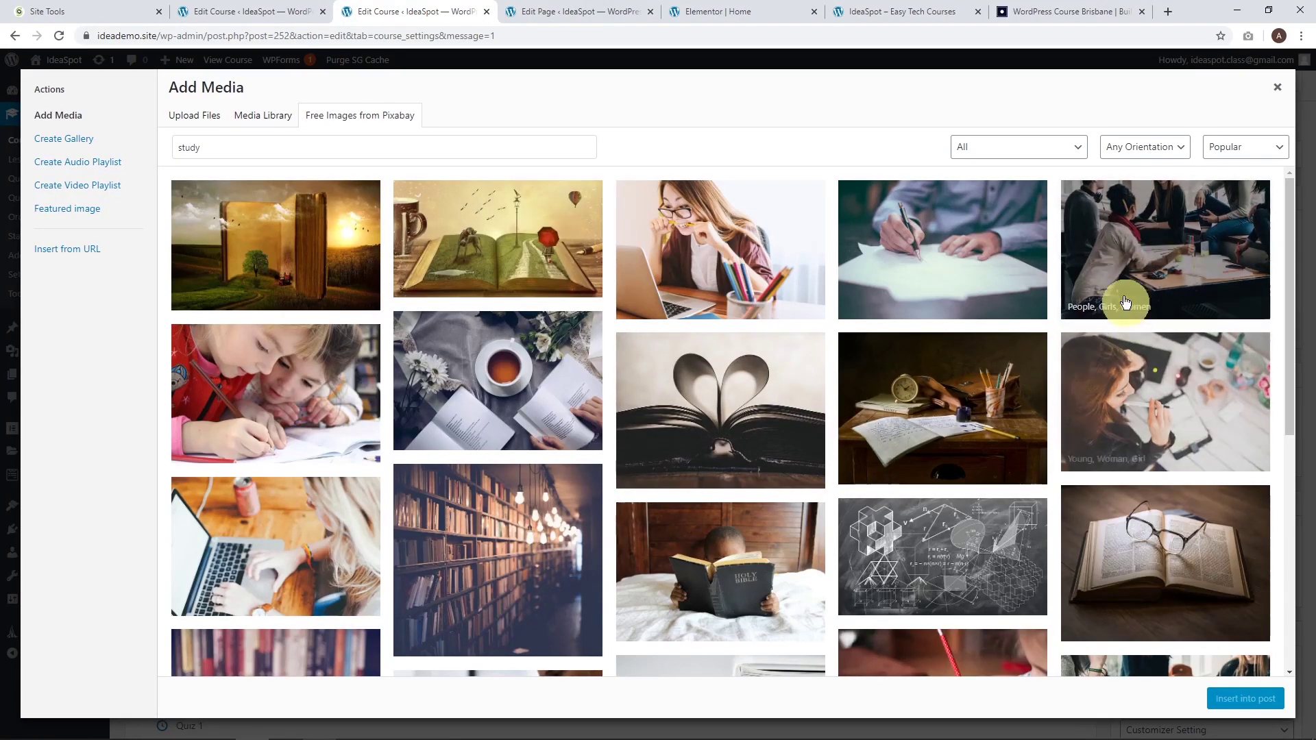
pyautogui.click(1158, 248)
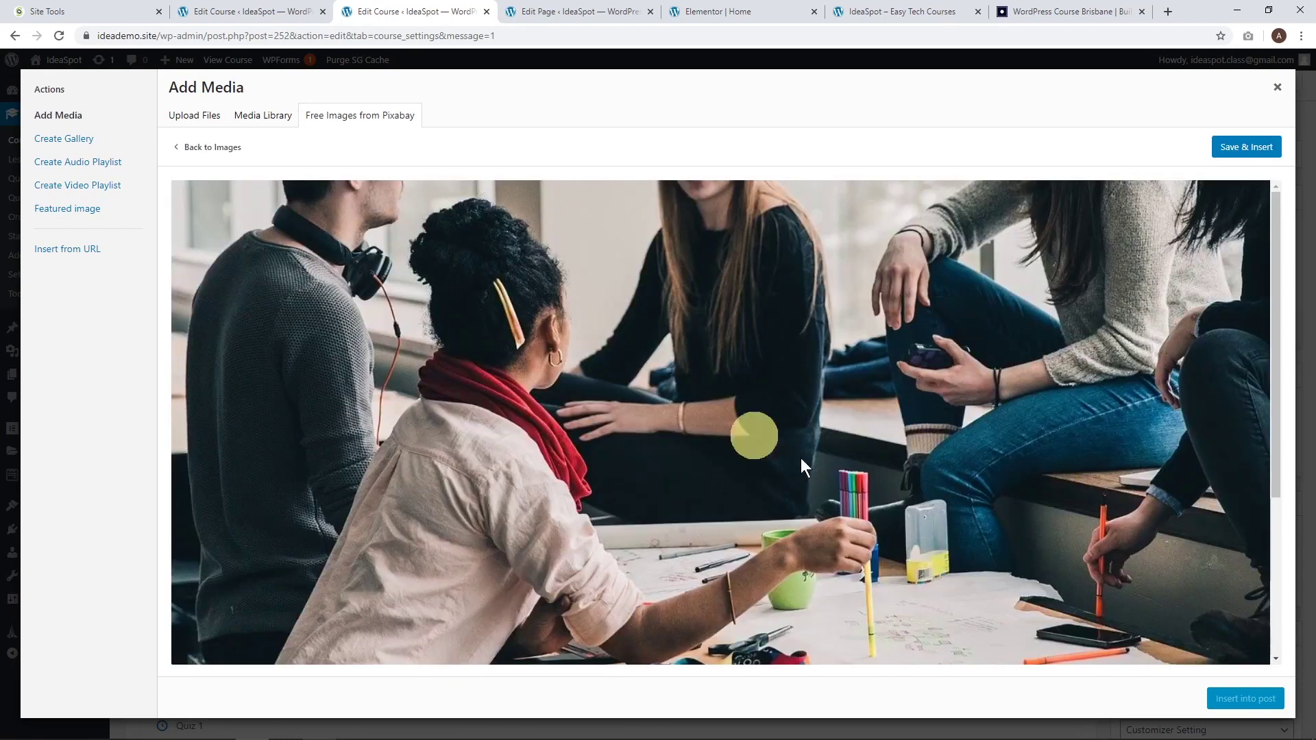
pyautogui.click(1235, 160)
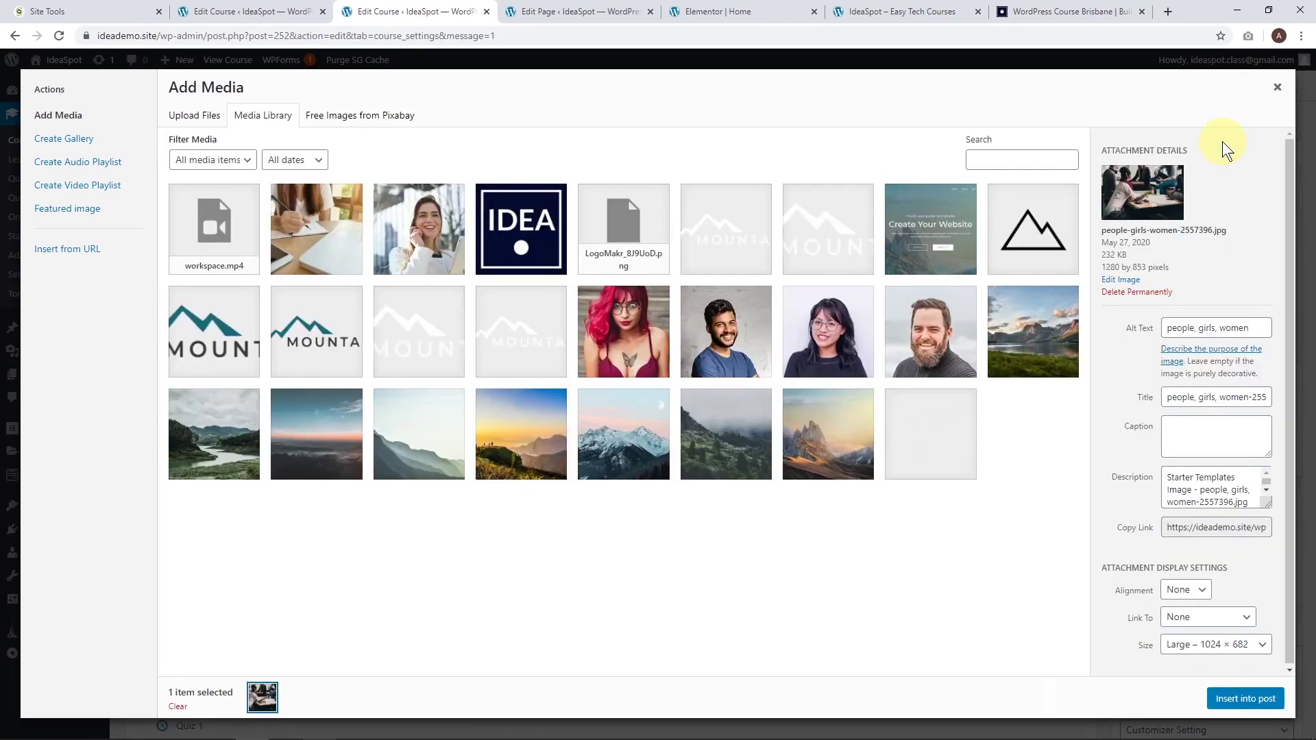
pyautogui.click(1236, 708)
# Shrink the photo to about two-thirds size, centre it, and update the course.
pyautogui.click(720, 552)
pyautogui.scroll(-2, 765, 570)
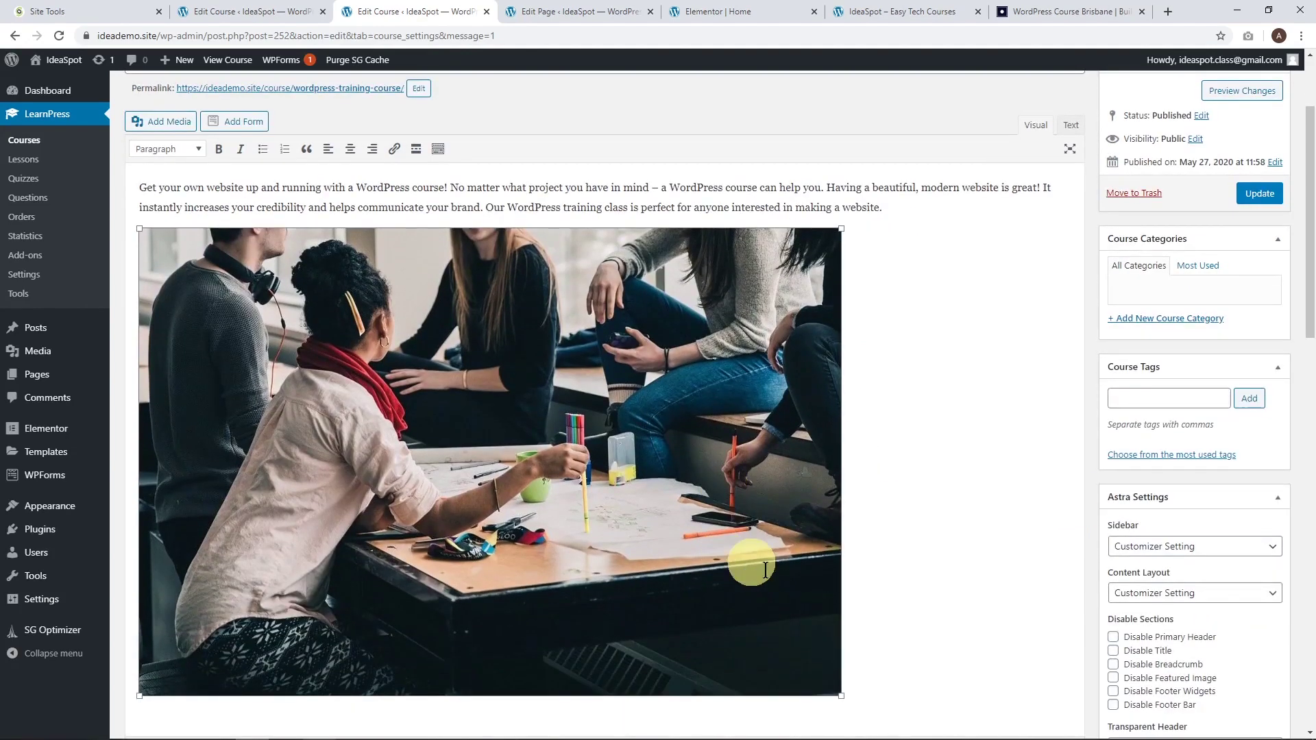
pyautogui.moveTo(840, 696); pyautogui.dragTo(678, 531)
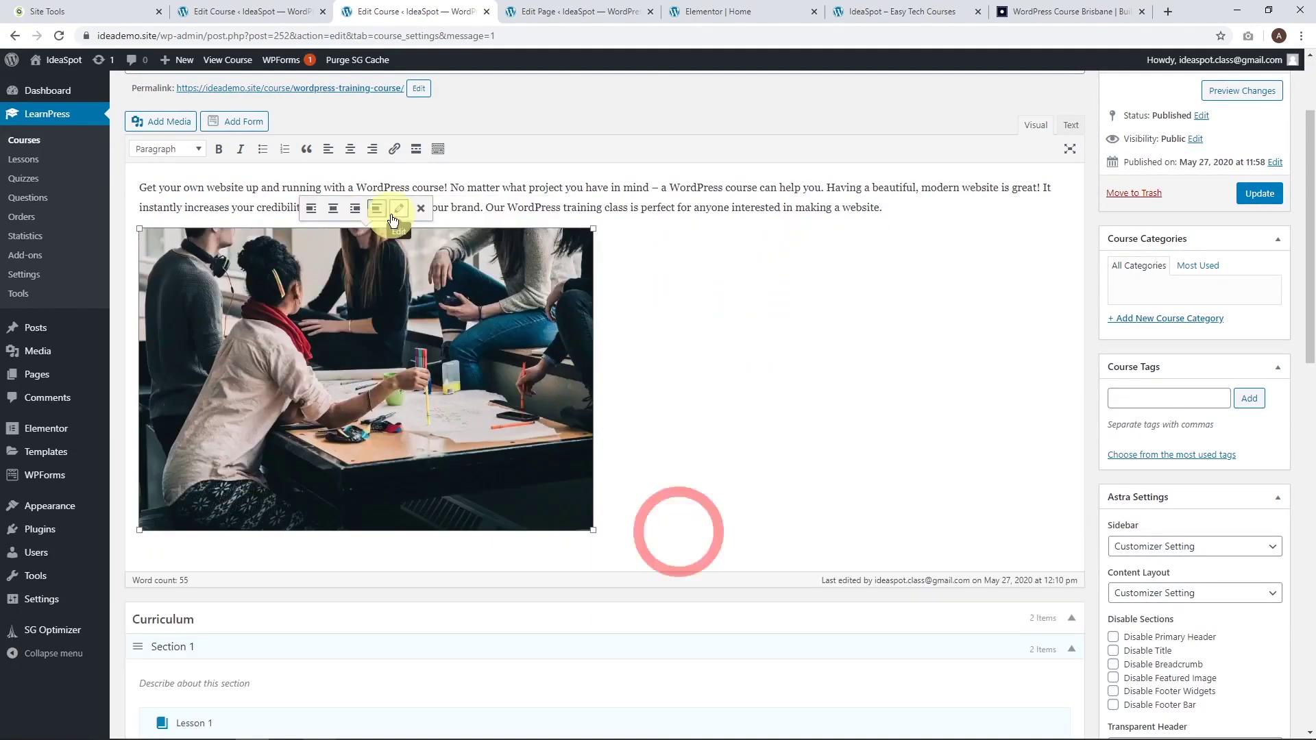
pyautogui.click(333, 208)
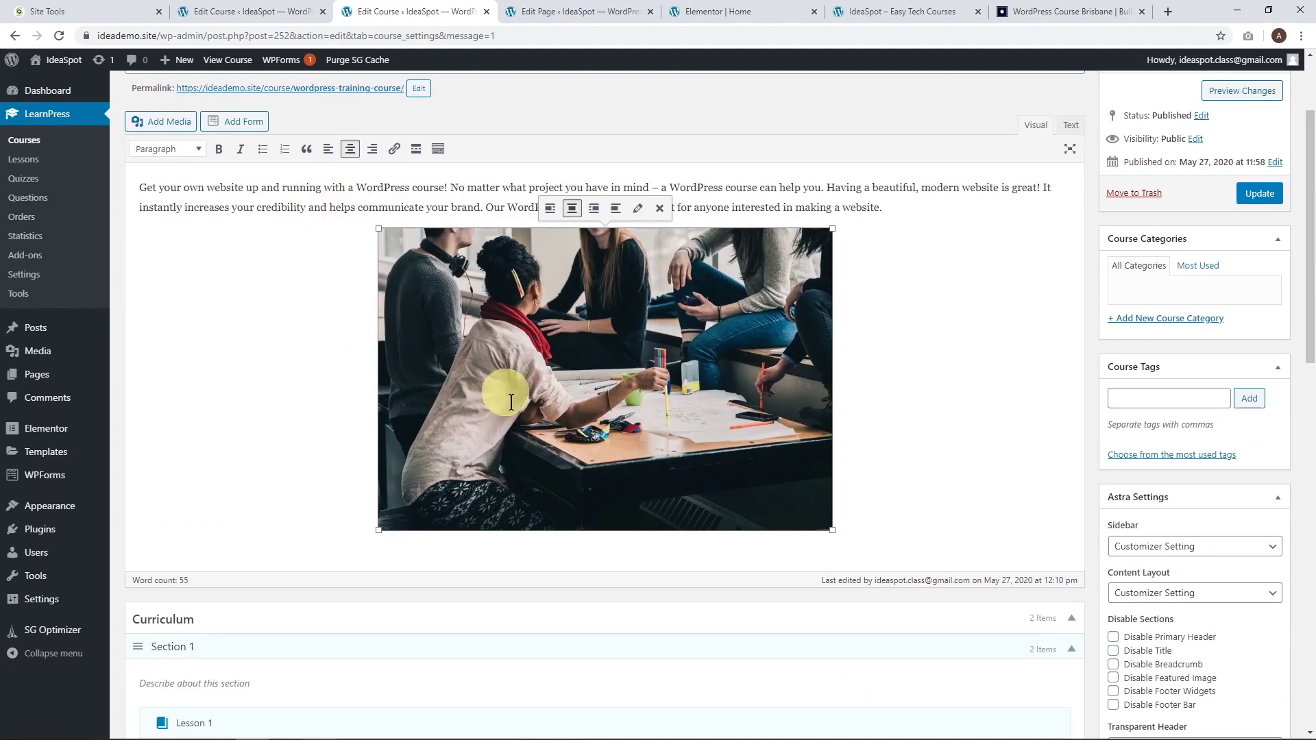
pyautogui.click(1254, 193)
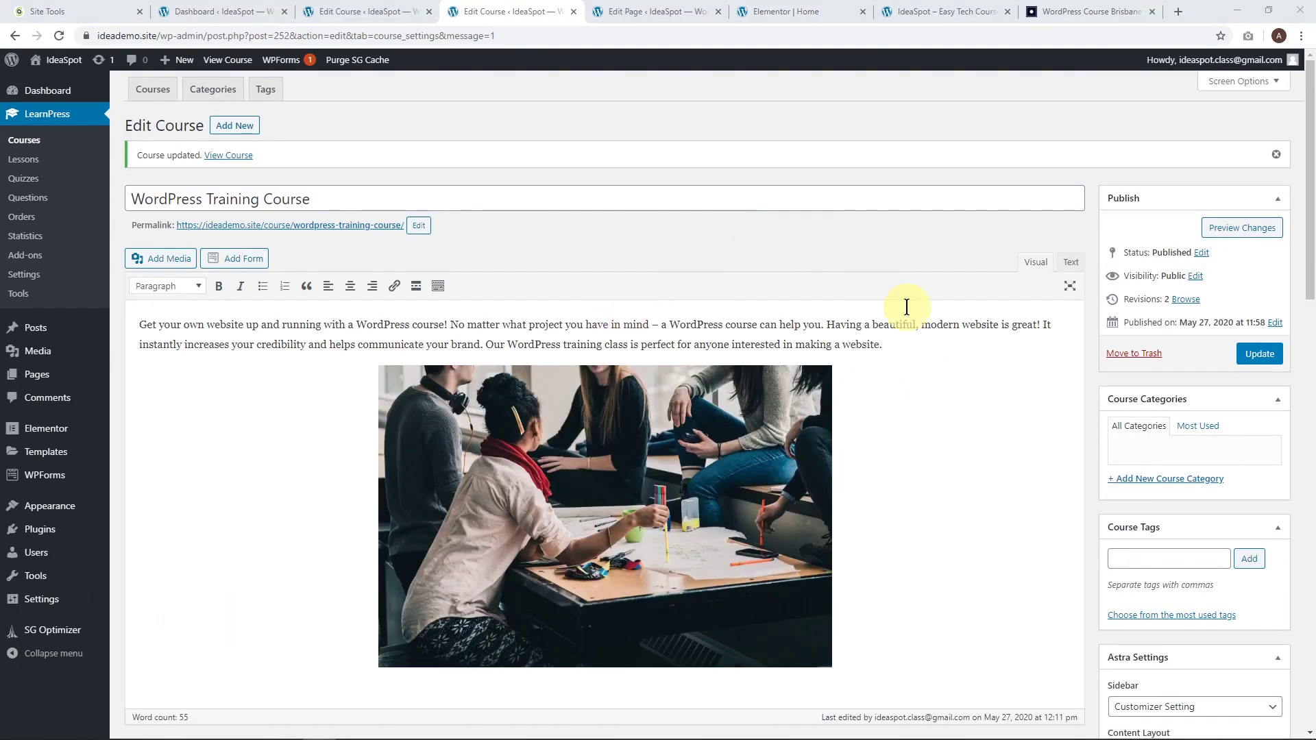
pyautogui.scroll(-6, 906, 307)
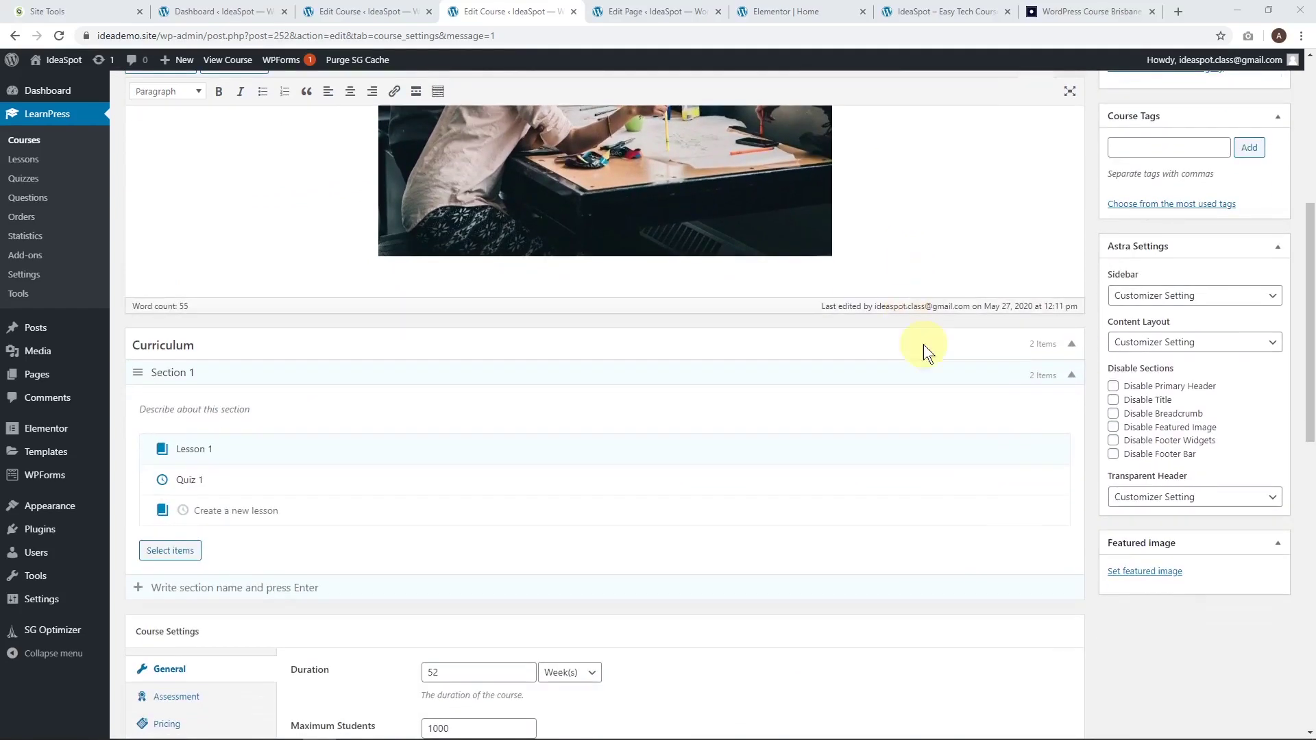
# Set the close-up photo of someone writing as the course's featured image.
pyautogui.click(1128, 573)
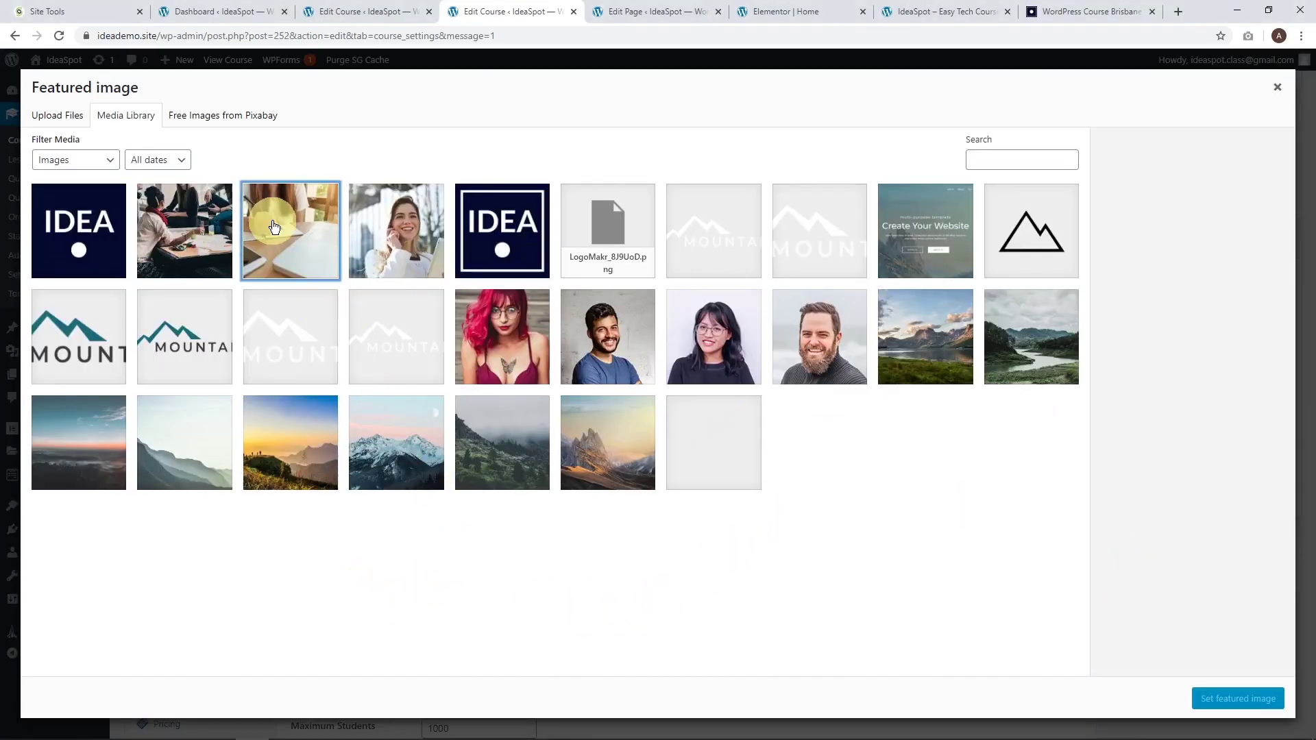
pyautogui.click(287, 241)
pyautogui.click(1268, 699)
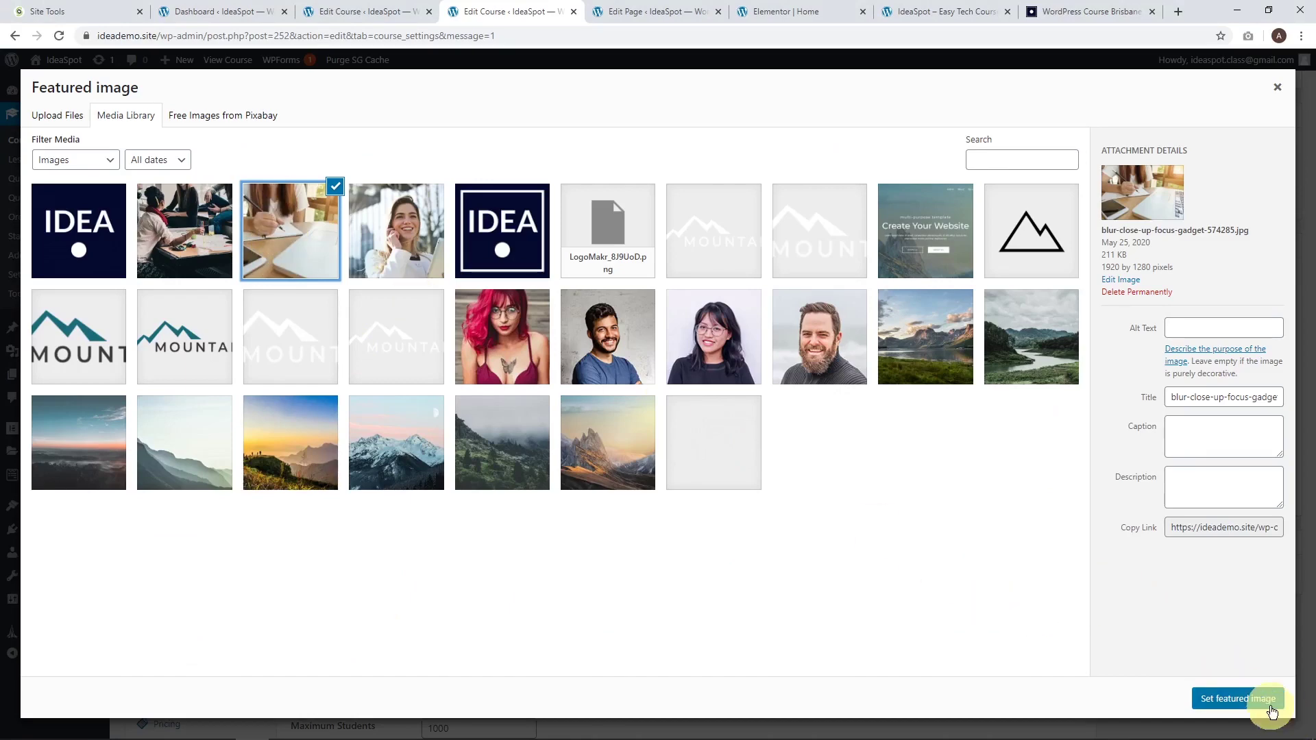
# Update the course and bring up the options for its permalink.
pyautogui.scroll(6, 1062, 582)
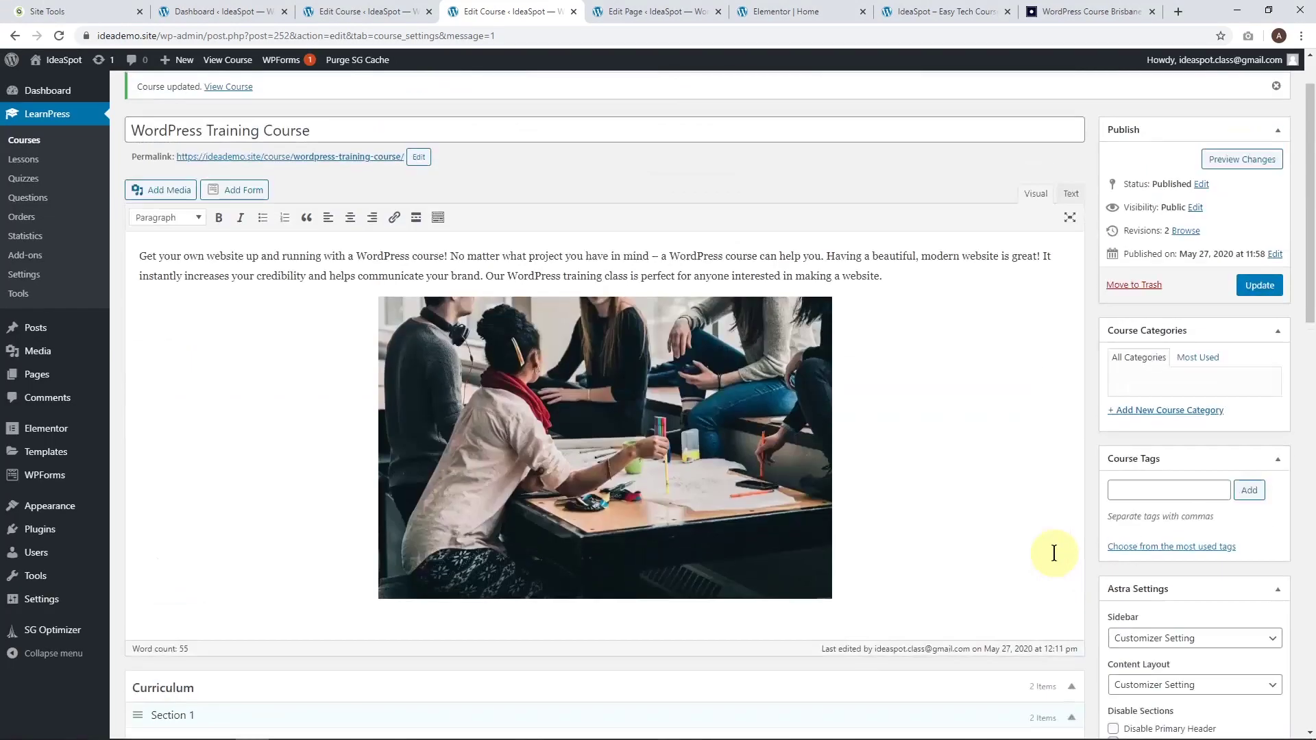
pyautogui.click(1253, 354)
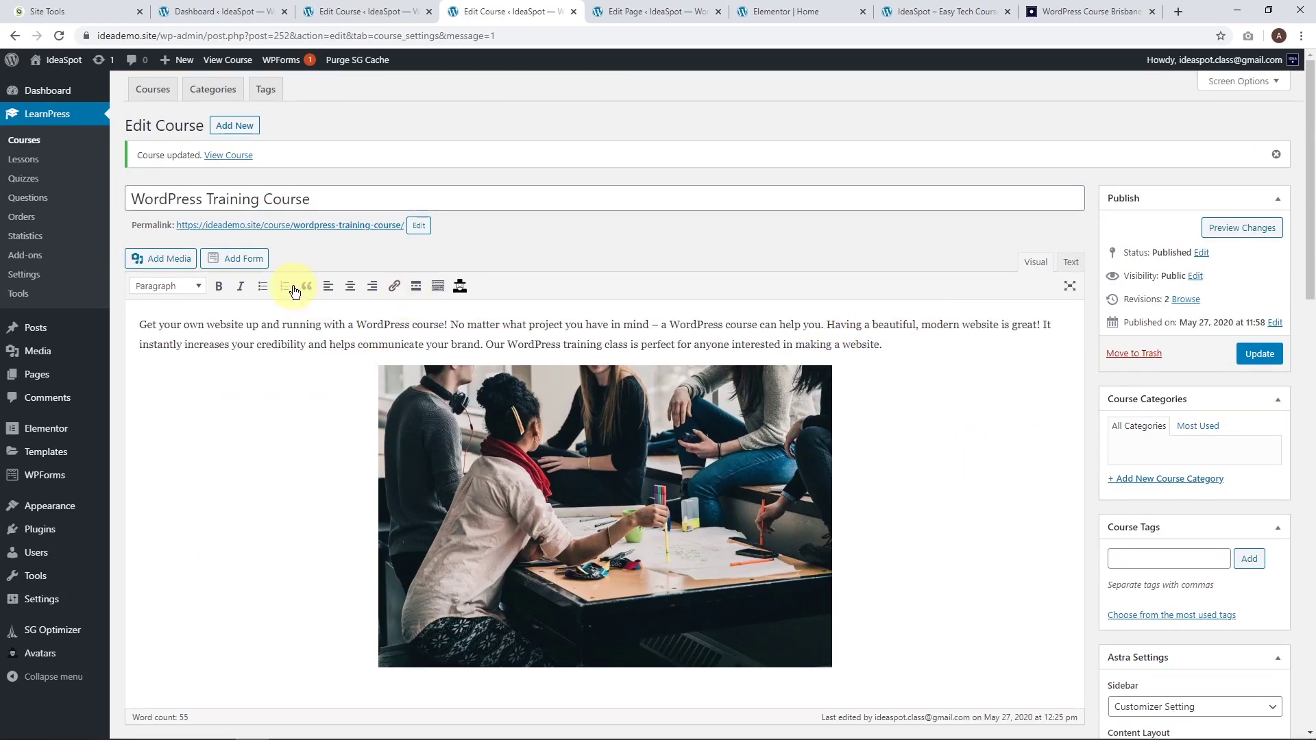
pyautogui.rightClick(293, 225)
# Open the live course page in a new tab and scroll down through it.
pyautogui.click(317, 235)
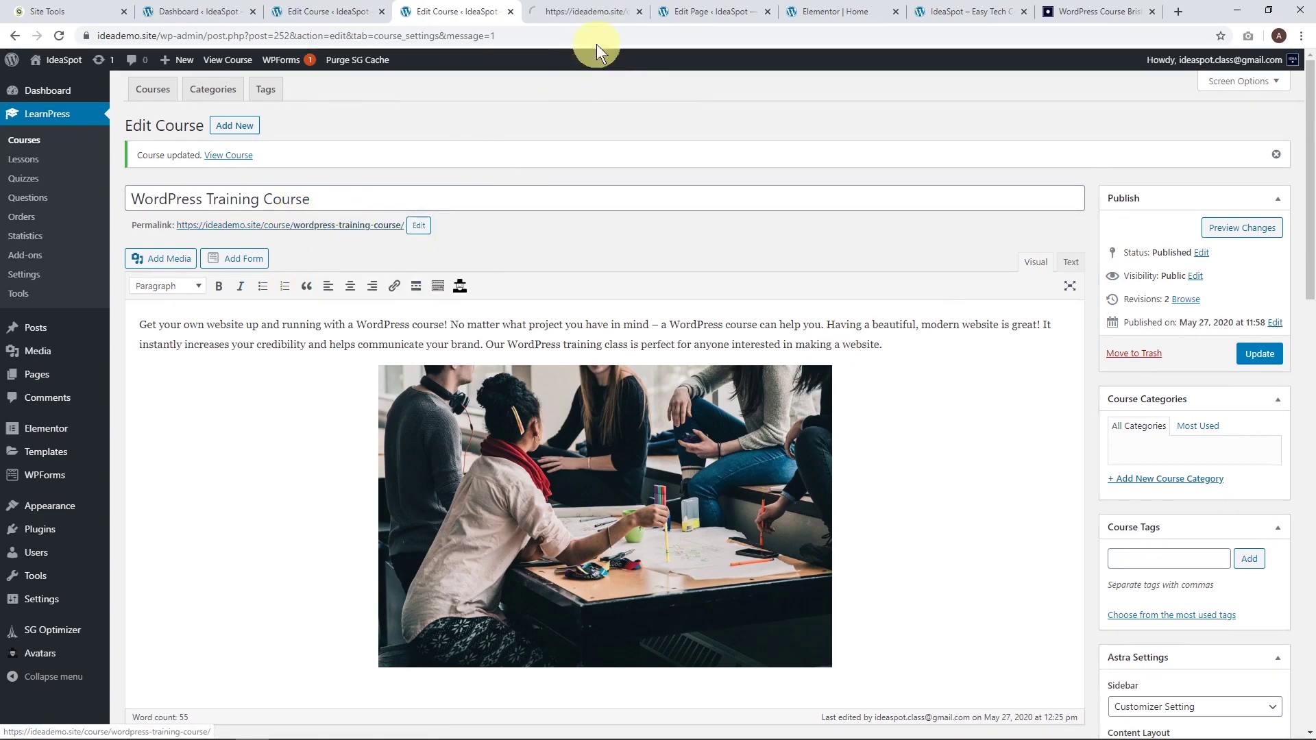
pyautogui.click(587, 11)
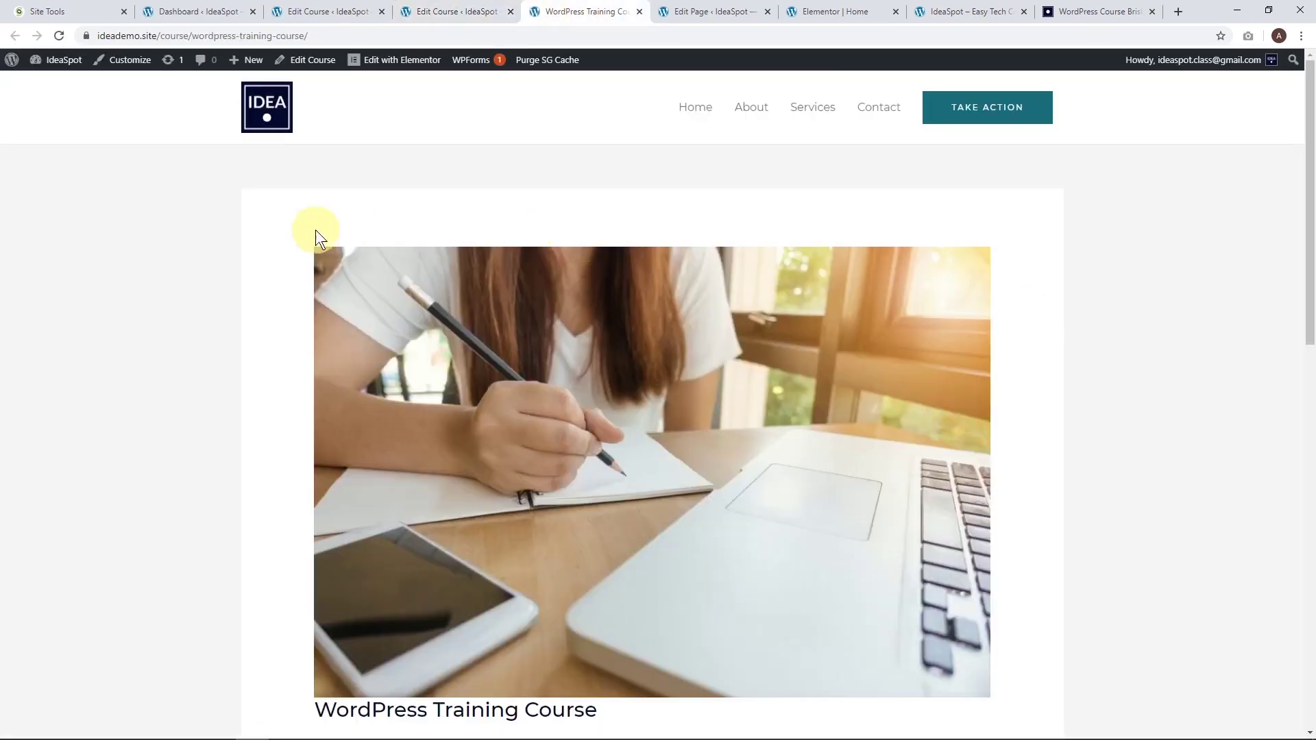
pyautogui.scroll(-1, 282, 230)
pyautogui.scroll(-2, 564, 405)
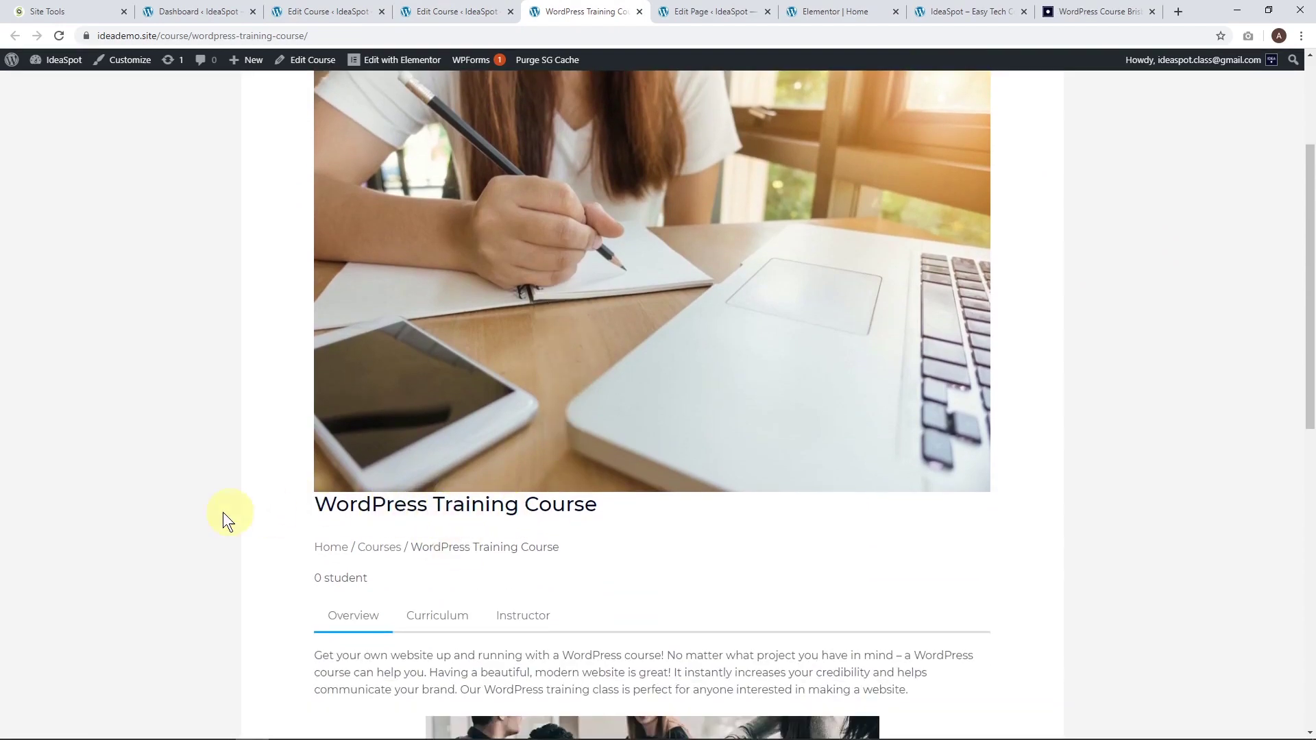
pyautogui.scroll(-3, 696, 579)
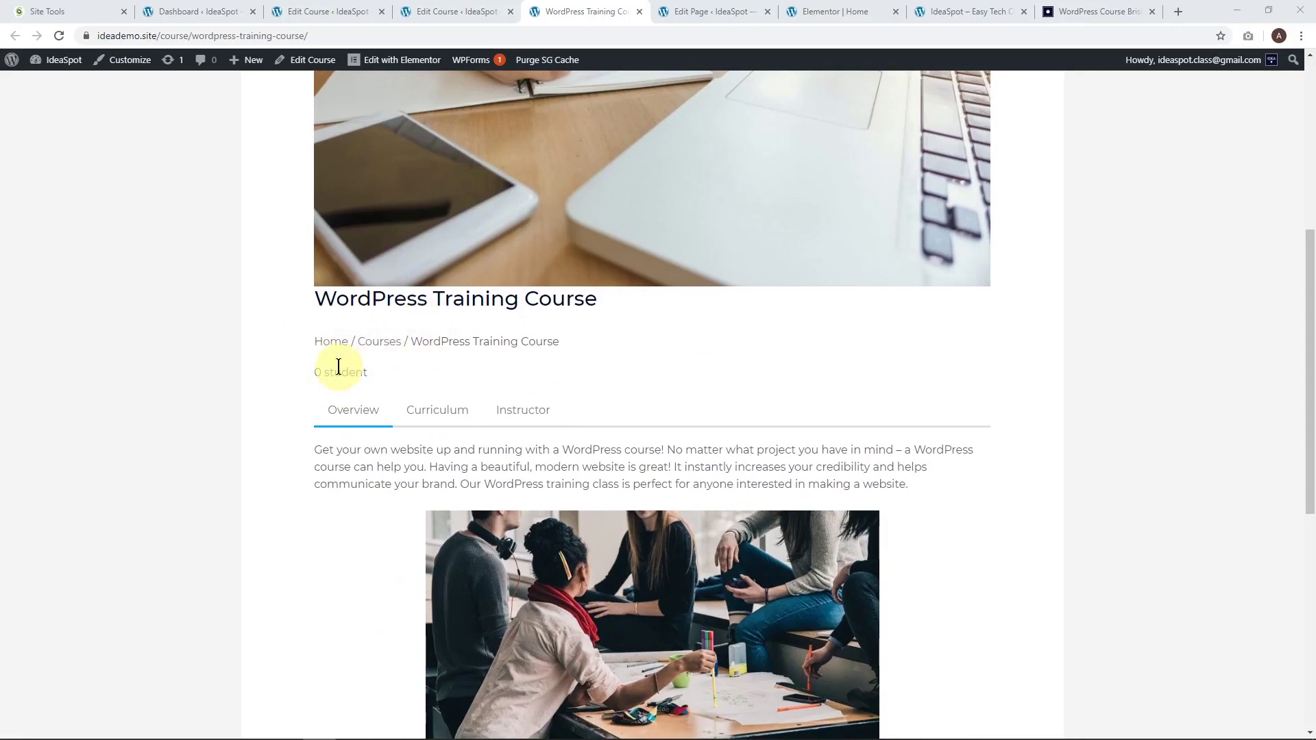
pyautogui.scroll(-2, 339, 367)
pyautogui.scroll(-2, 338, 367)
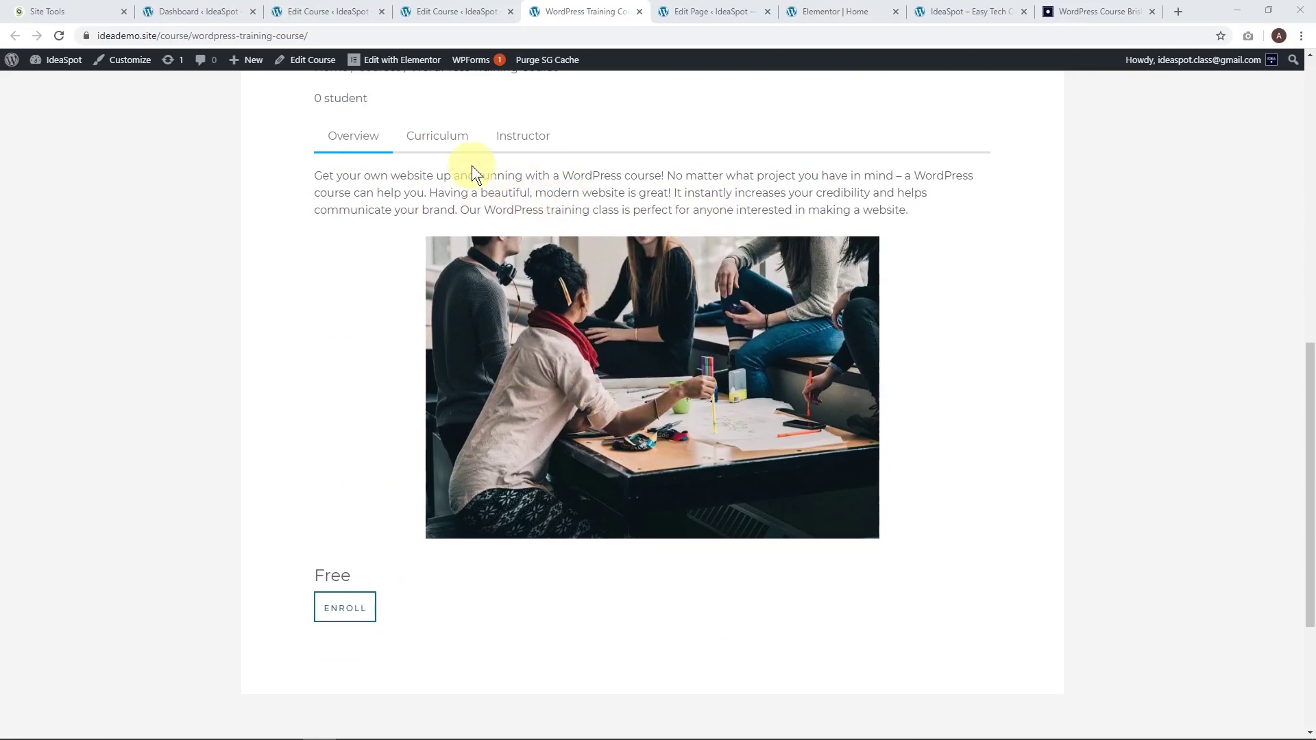
# View the Curriculum, Instructor and Overview sections, then return to the Edit Course tab.
pyautogui.click(437, 152)
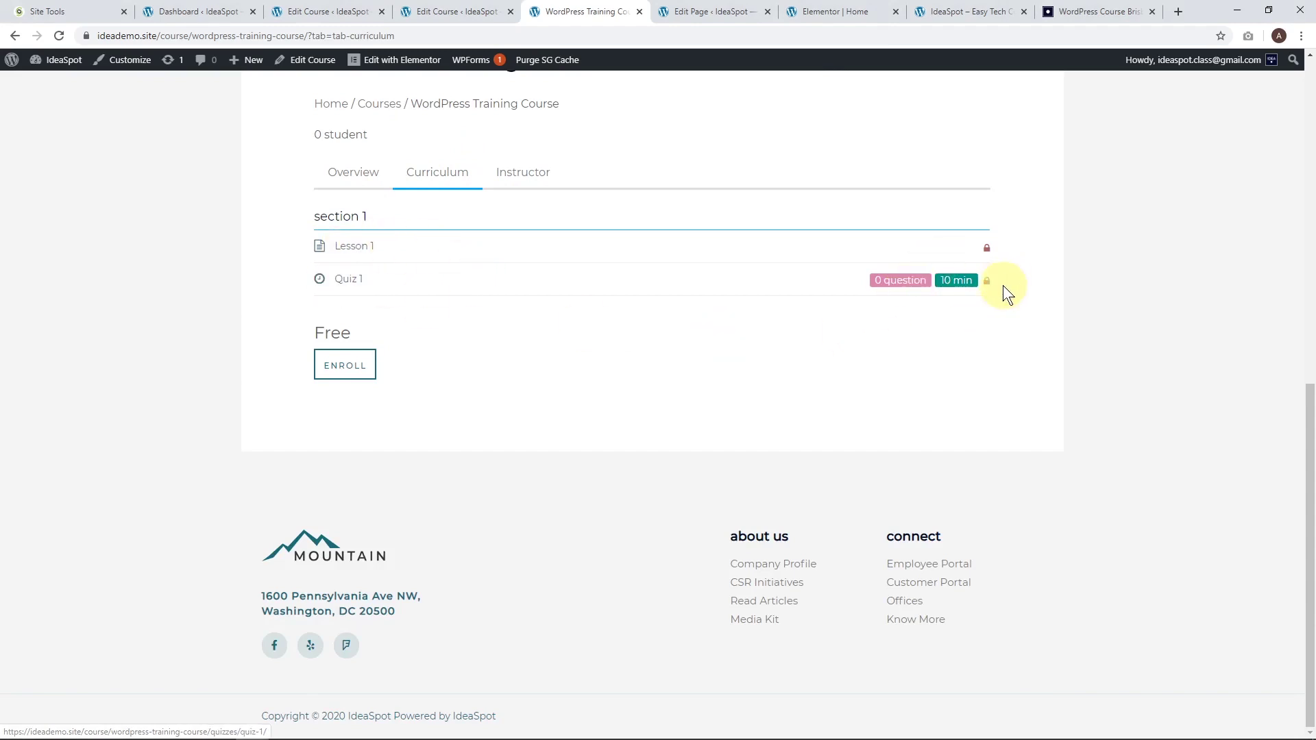
pyautogui.click(534, 175)
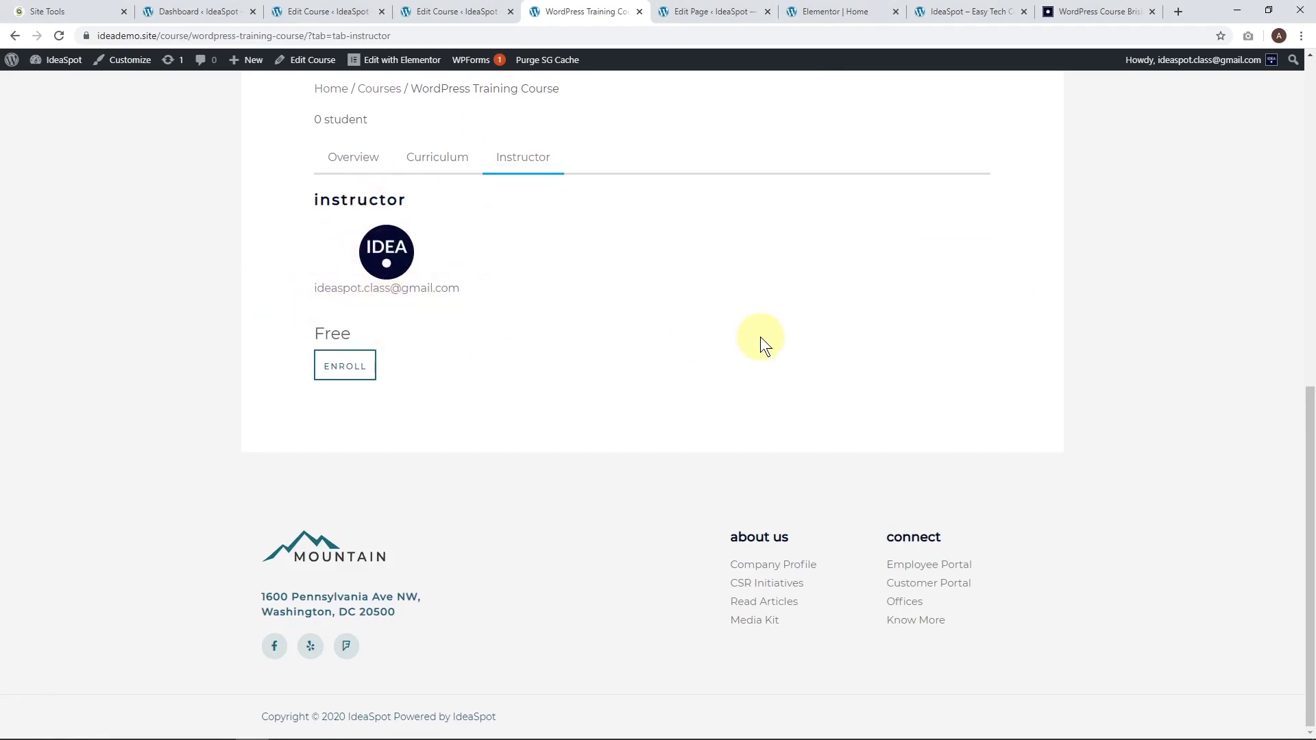
pyautogui.scroll(1, 759, 336)
pyautogui.click(351, 233)
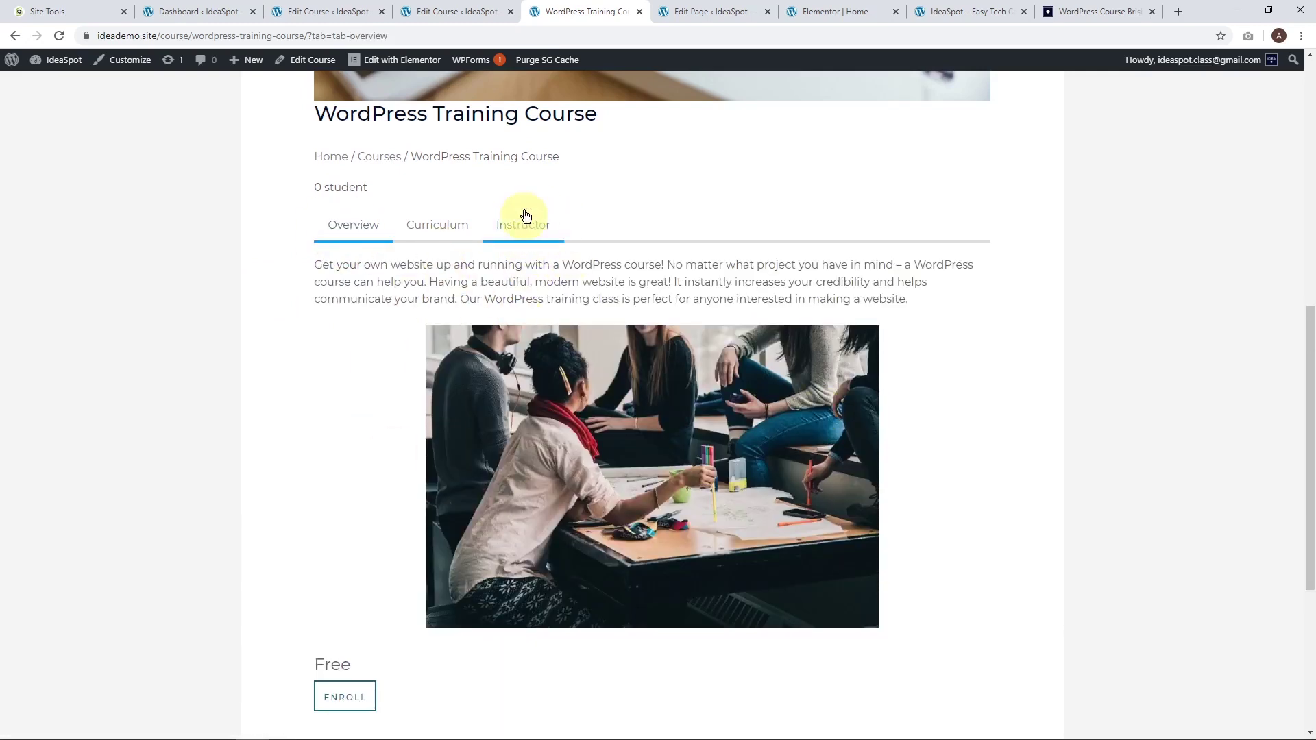
pyautogui.scroll(2, 793, 442)
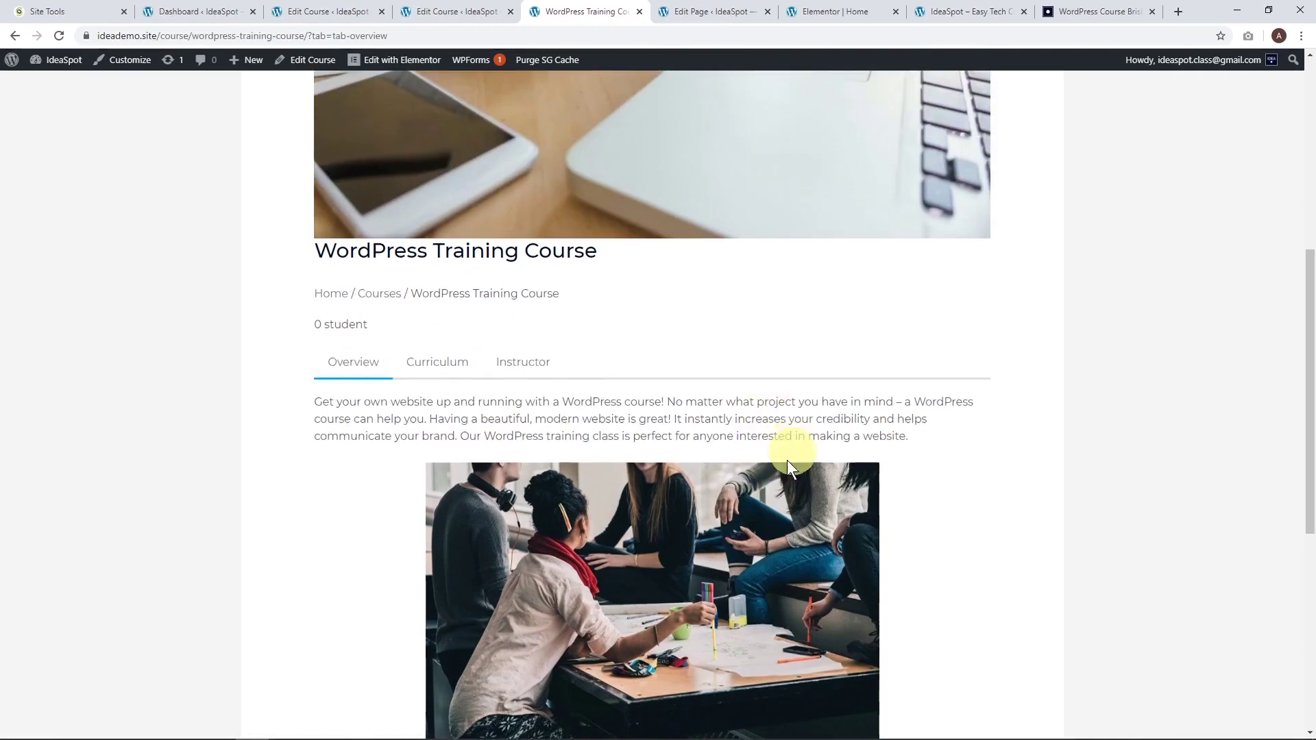
pyautogui.scroll(1, 971, 540)
pyautogui.scroll(5, 1011, 599)
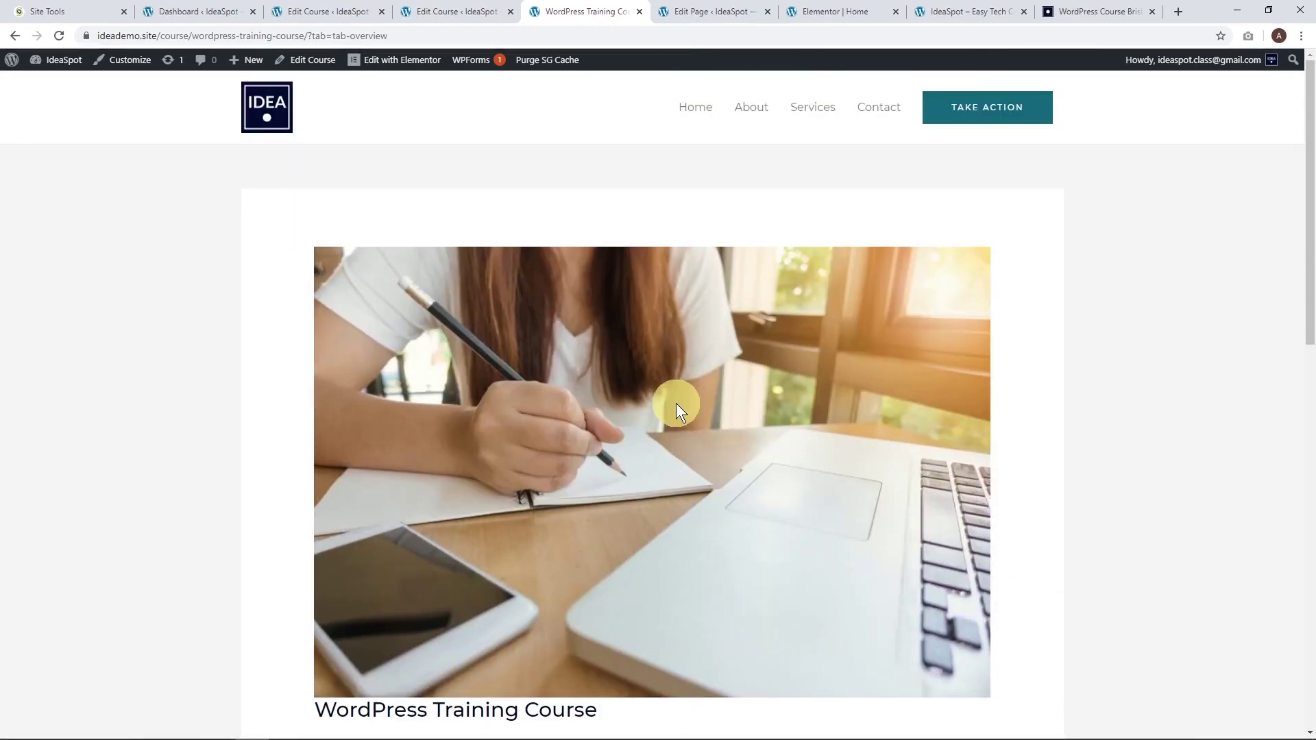
pyautogui.scroll(-1, 676, 408)
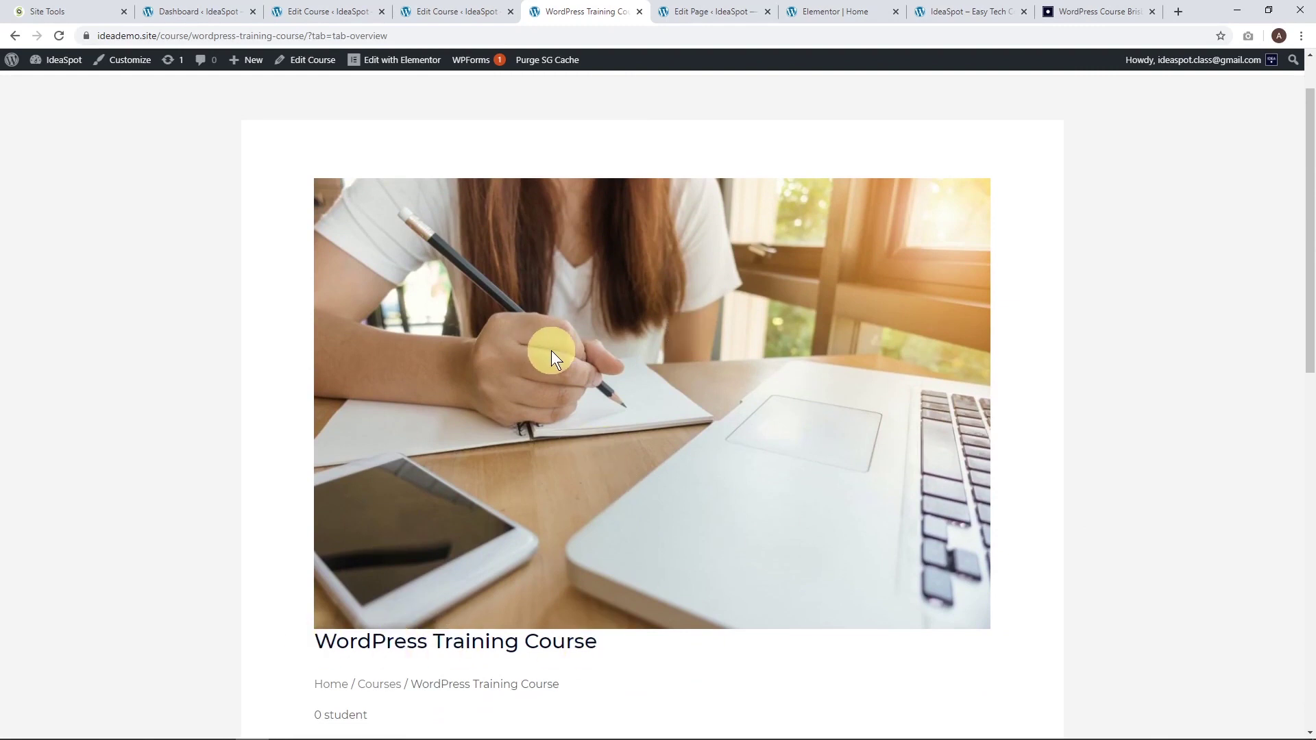
pyautogui.scroll(1, 551, 351)
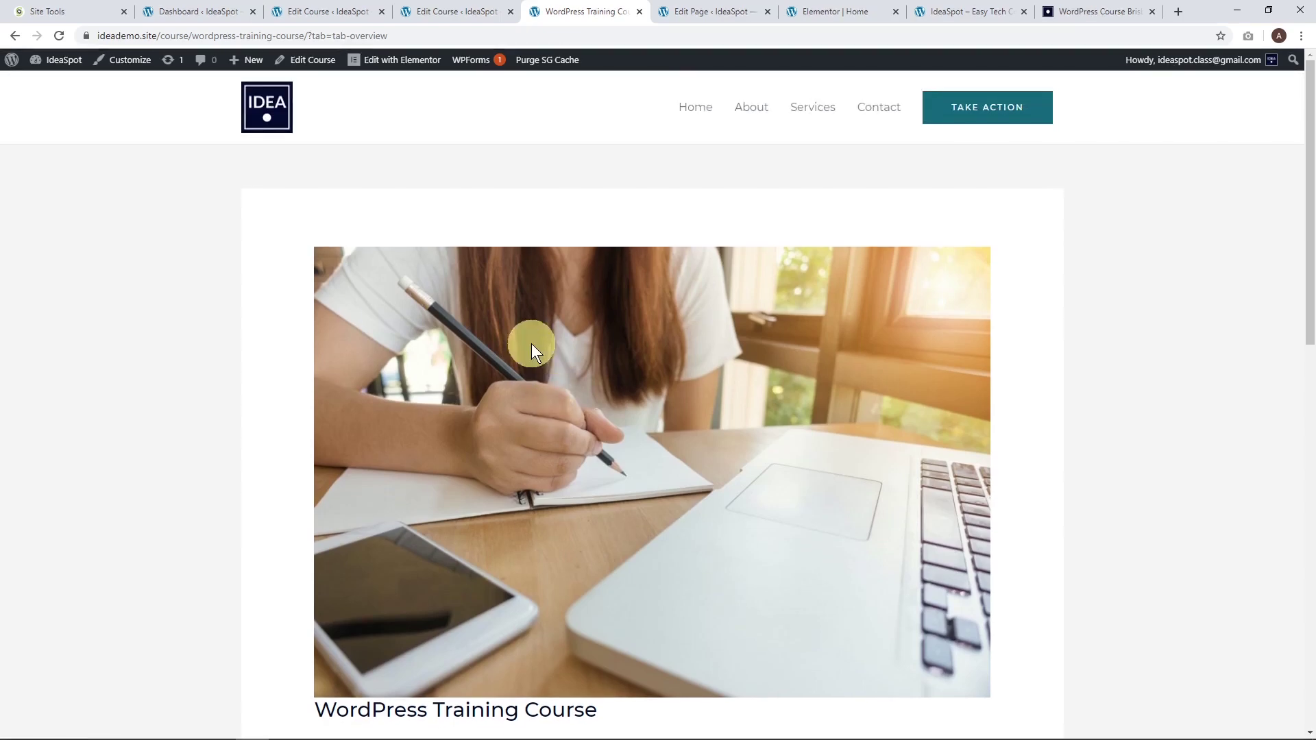
pyautogui.click(458, 10)
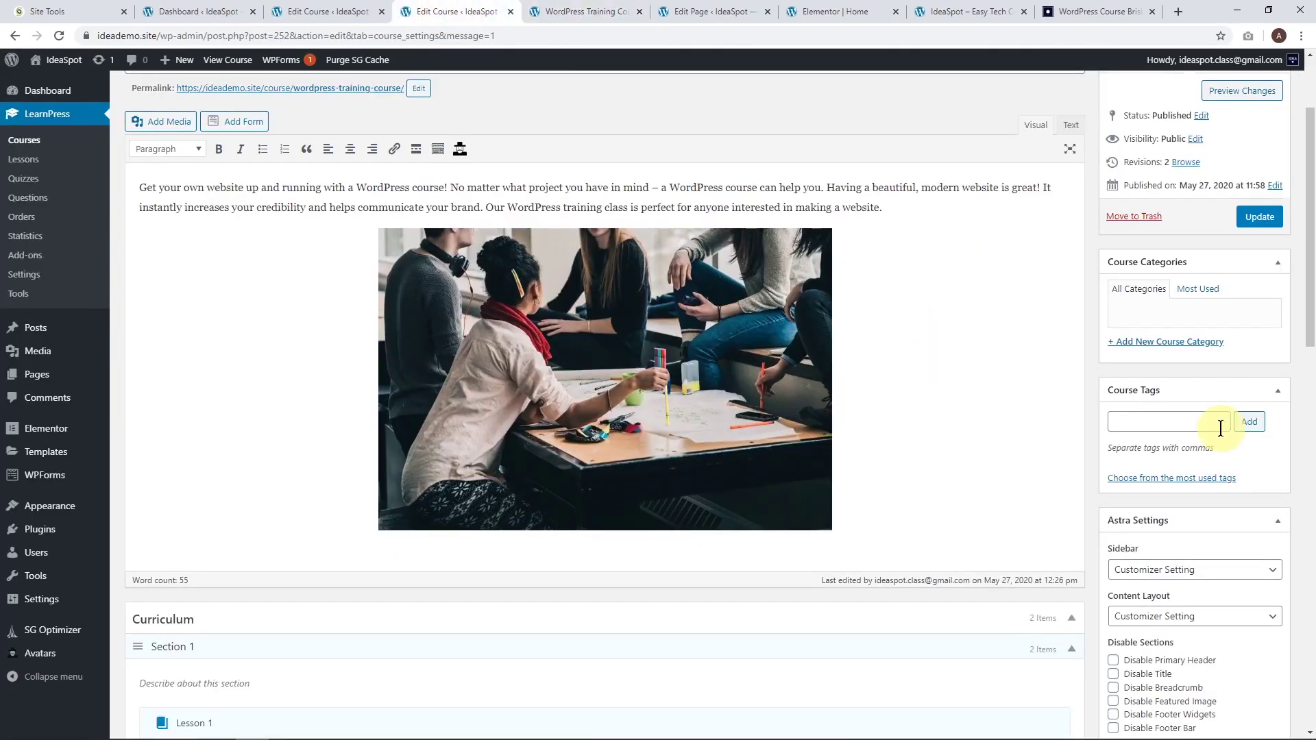
# Update the course with Astra's Disable Featured Image option ticked.
pyautogui.scroll(-5, 1223, 431)
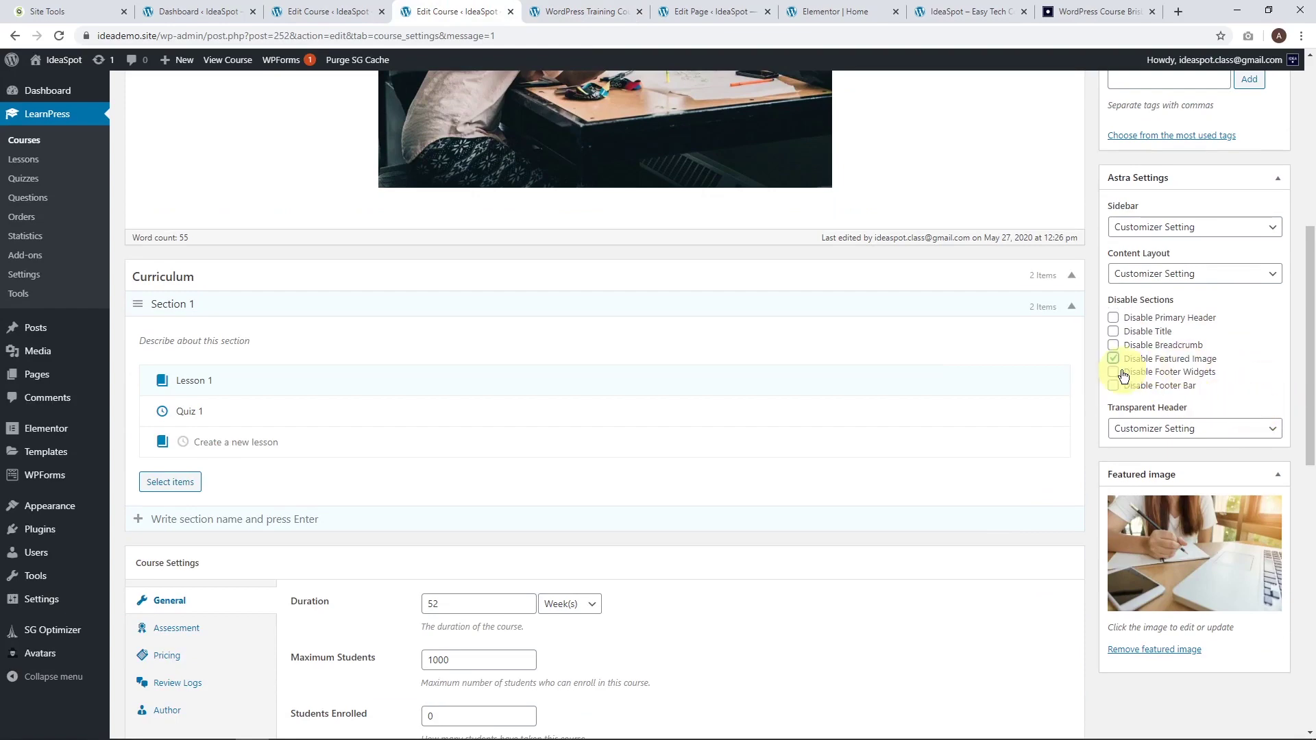
pyautogui.scroll(7, 1116, 370)
pyautogui.click(1259, 353)
# Reload the live course page to confirm the featured image is gone, then bring up the Customize link's menu.
pyautogui.hotkey('ctrl', 'Tab')
pyautogui.click(59, 36)
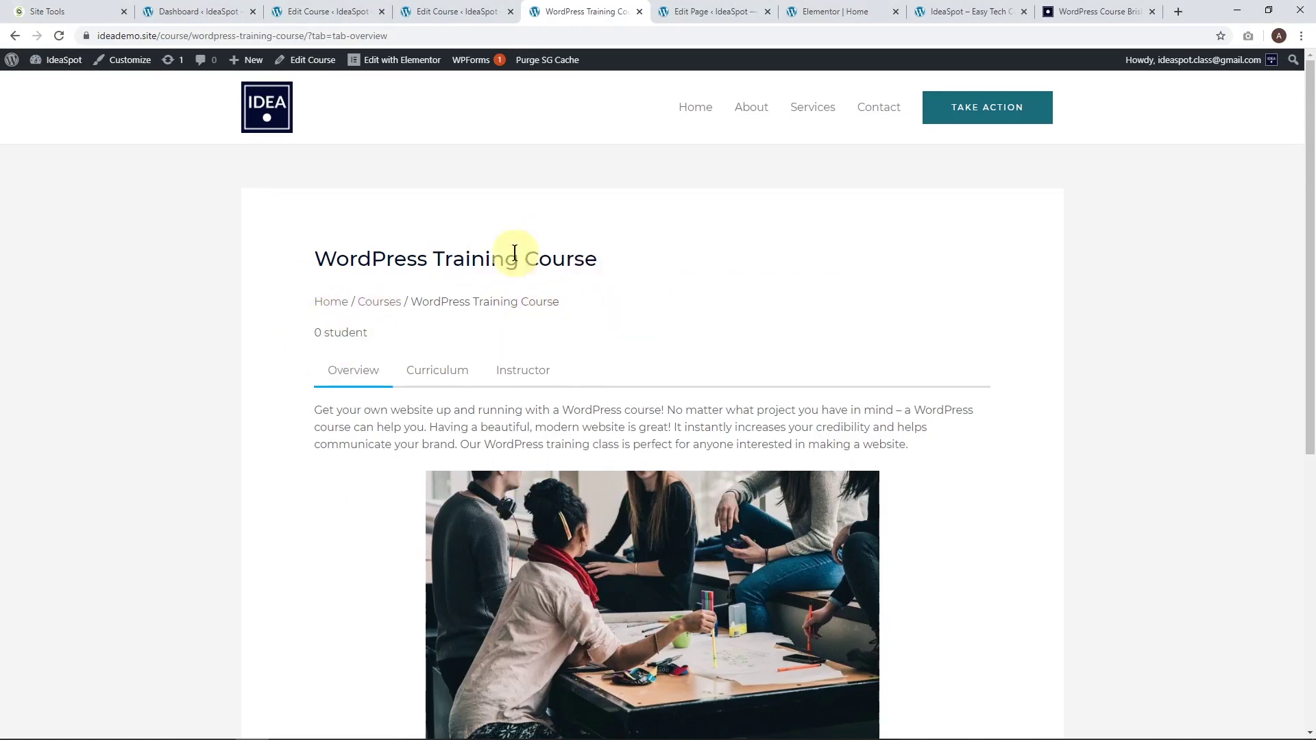
pyautogui.scroll(-2, 747, 381)
pyautogui.scroll(-4, 816, 381)
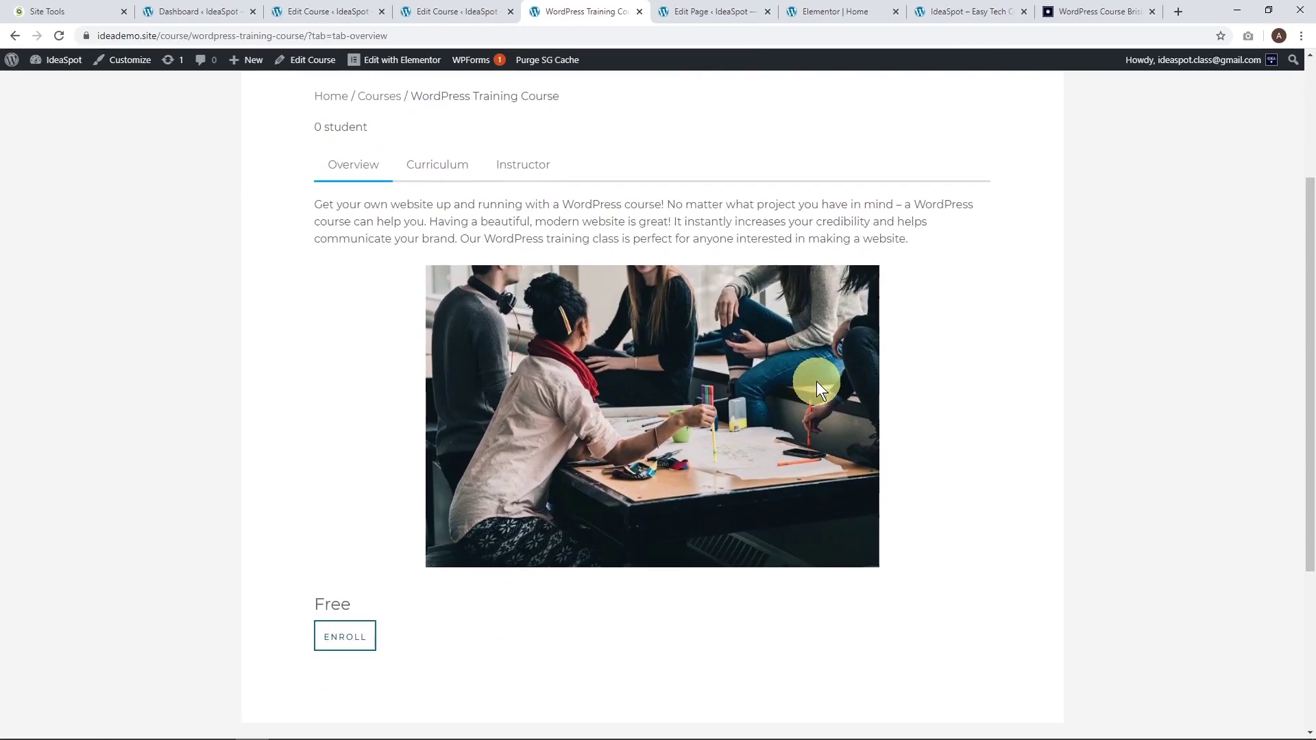
pyautogui.scroll(6, 891, 443)
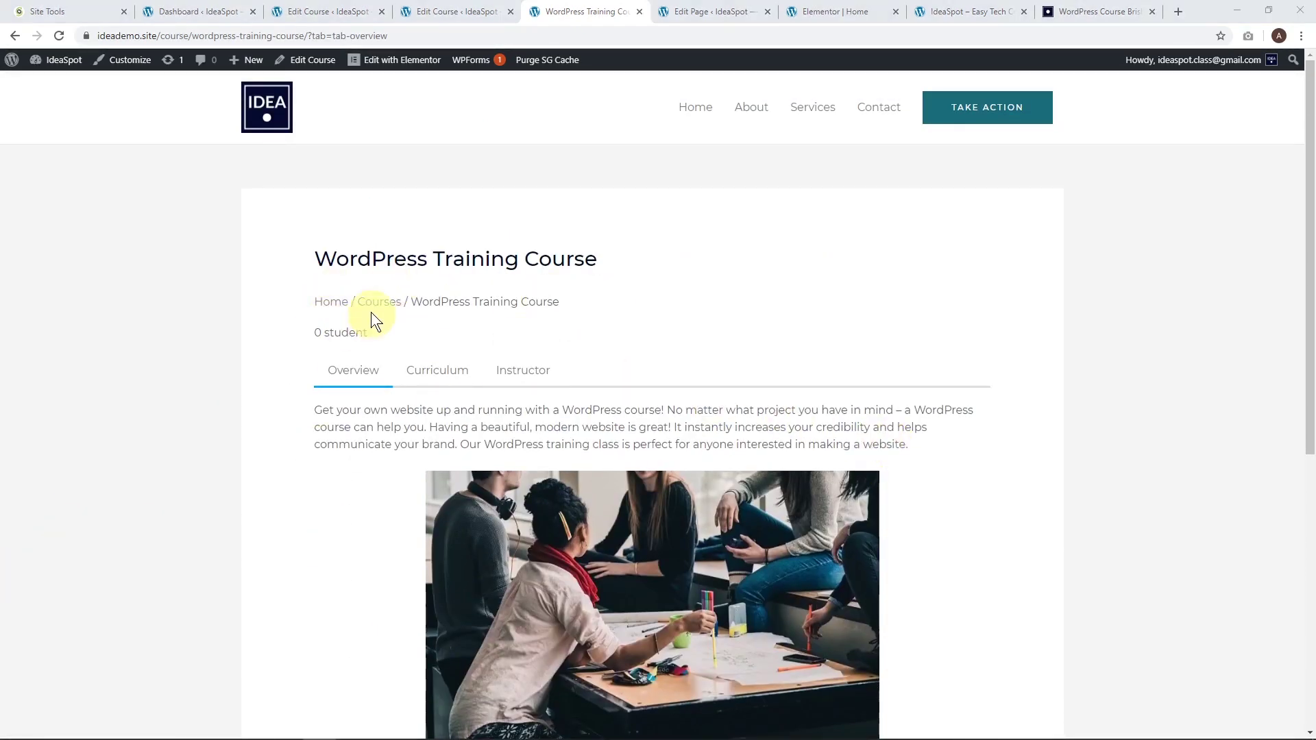
pyautogui.scroll(-7, 927, 302)
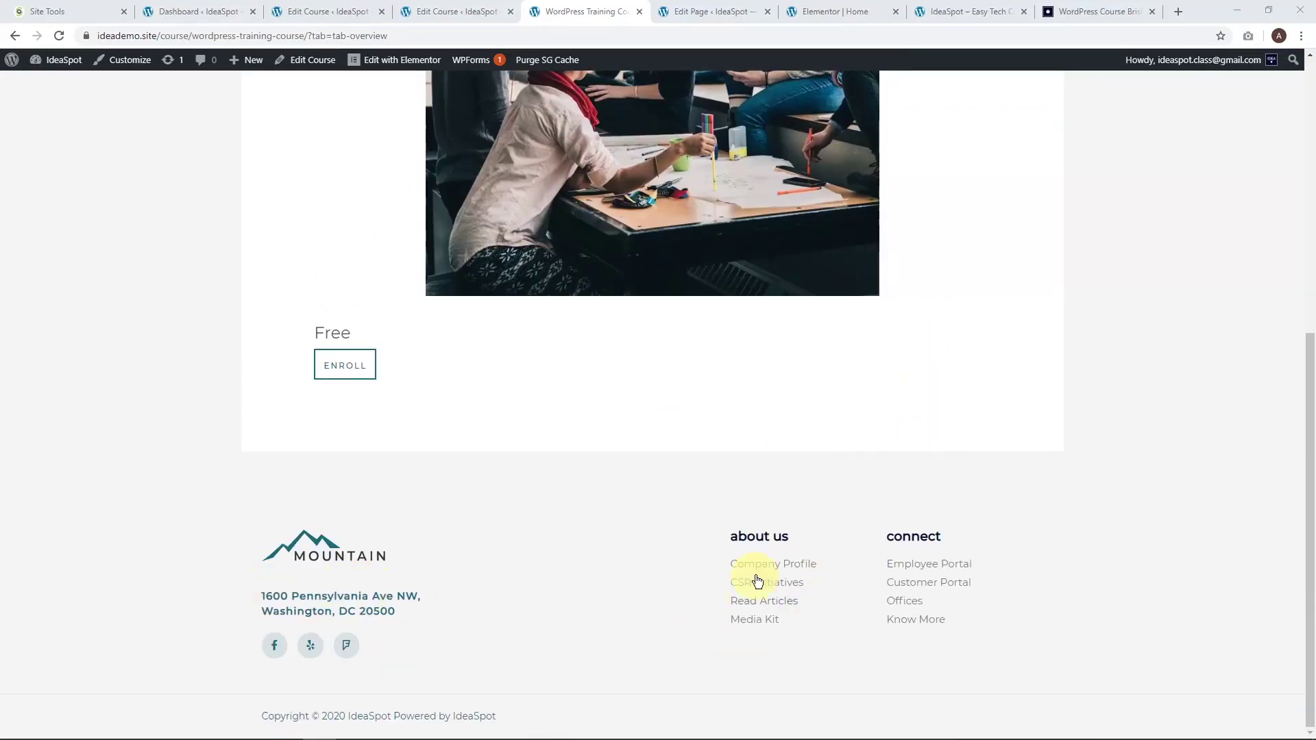
pyautogui.scroll(7, 598, 561)
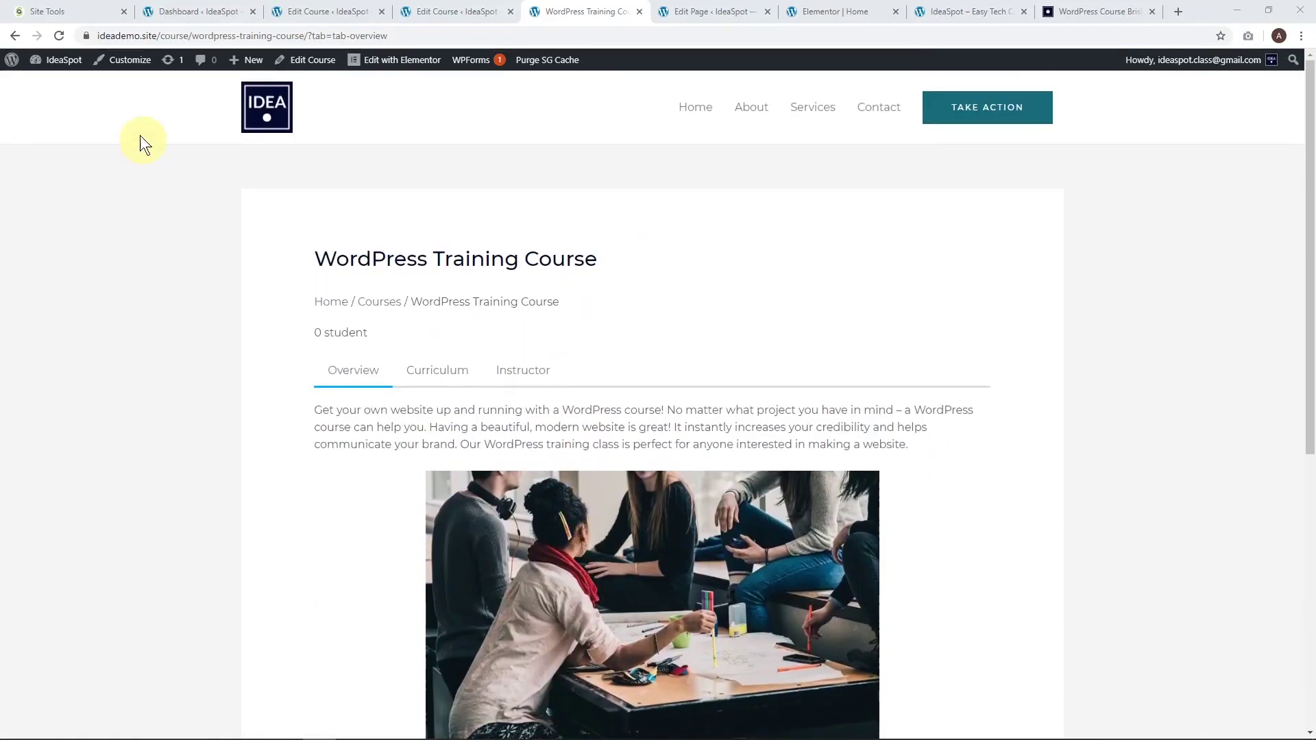
pyautogui.rightClick(125, 65)
# In a new Customizer tab, paste Additional CSS hiding .learn-press-breadcrumb, .course-students and .course-nav-tab-instructor.
pyautogui.click(147, 71)
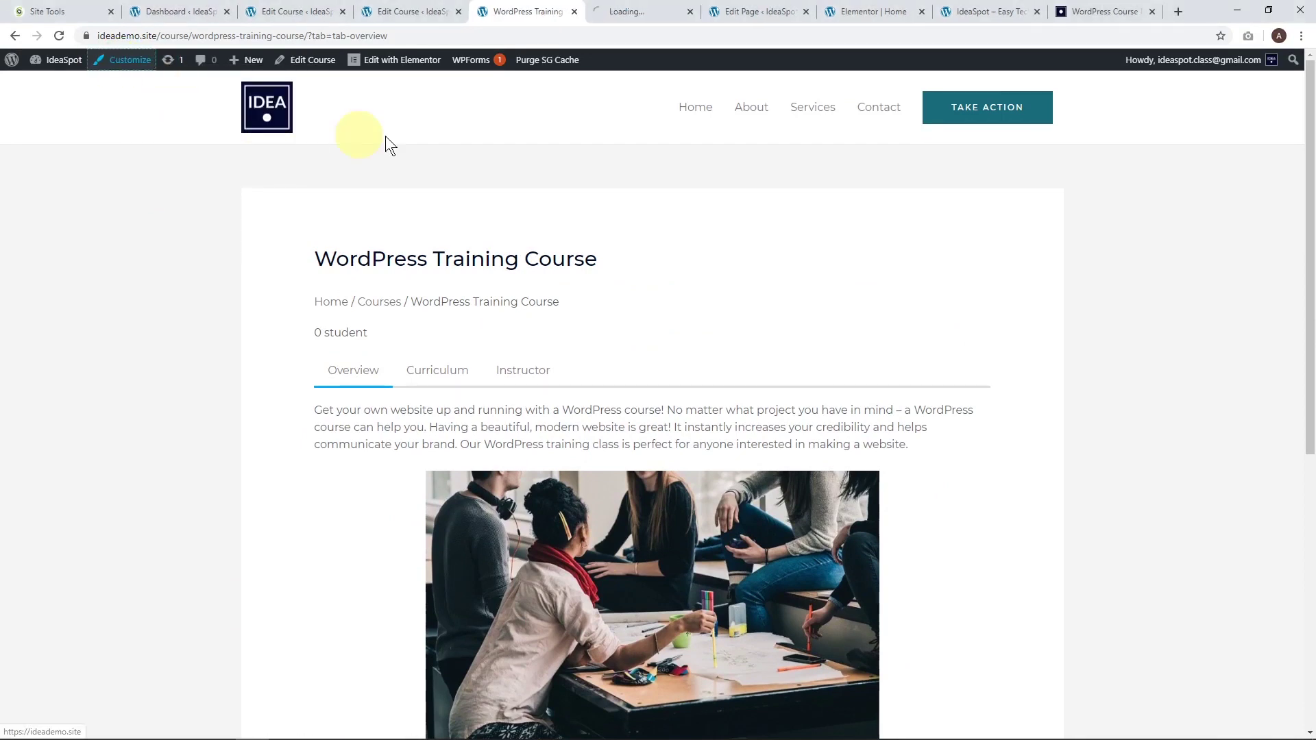
pyautogui.click(640, 11)
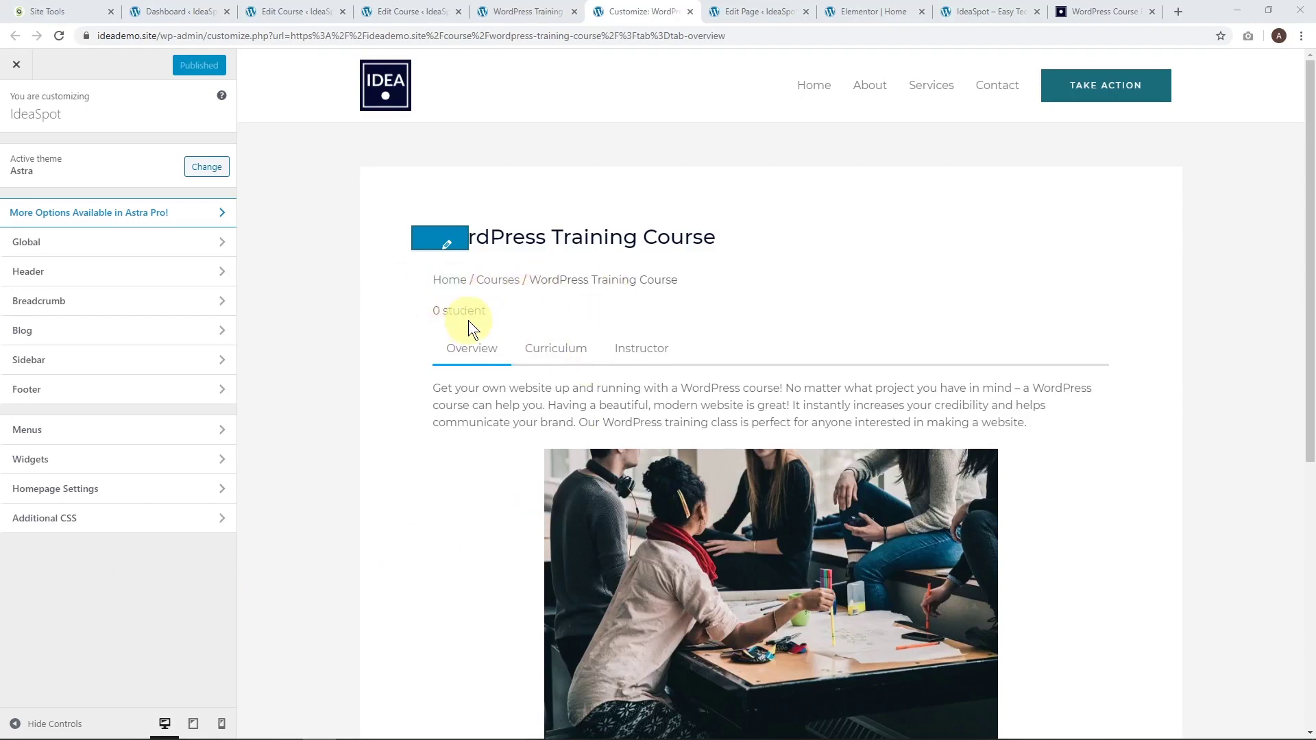
pyautogui.click(97, 522)
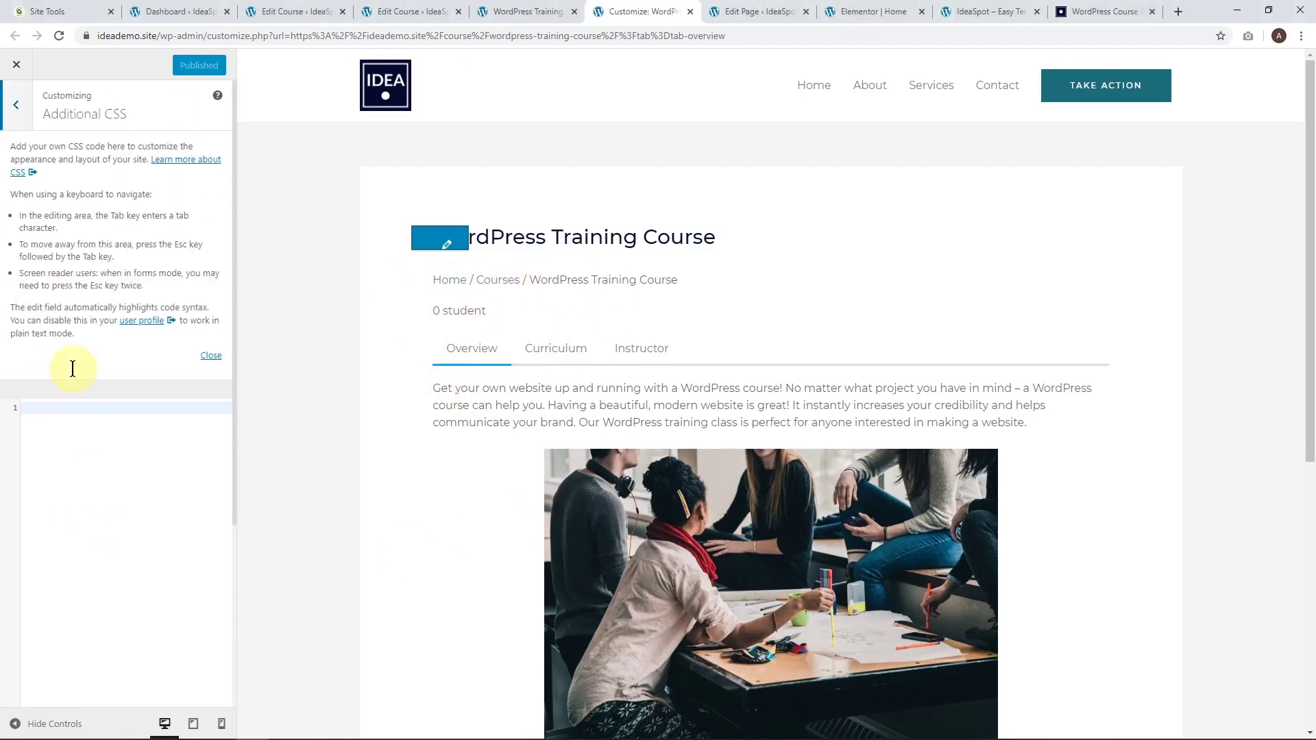
pyautogui.click(60, 410)
pyautogui.write('.learn-press-breadcrumb {     display: none; }  .course-students {     display: none; }  .course-nav-tab-instructor {     display: none; }')
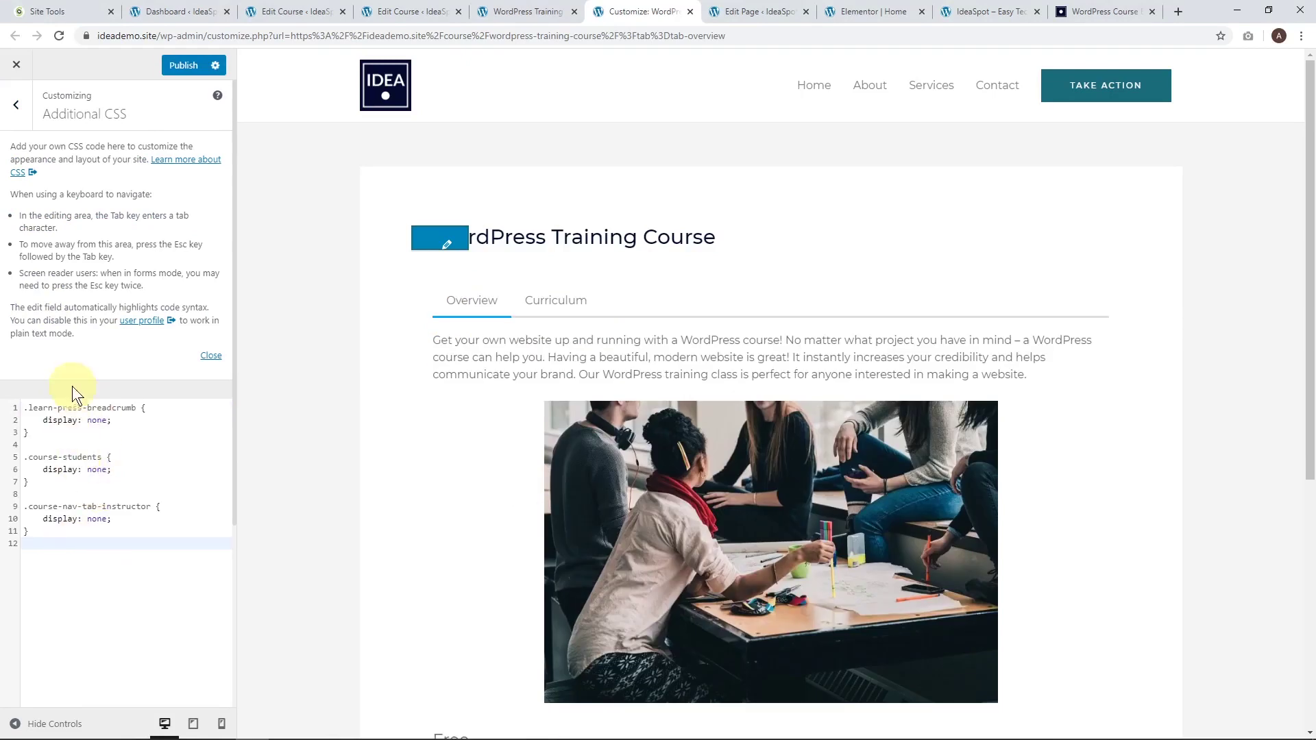
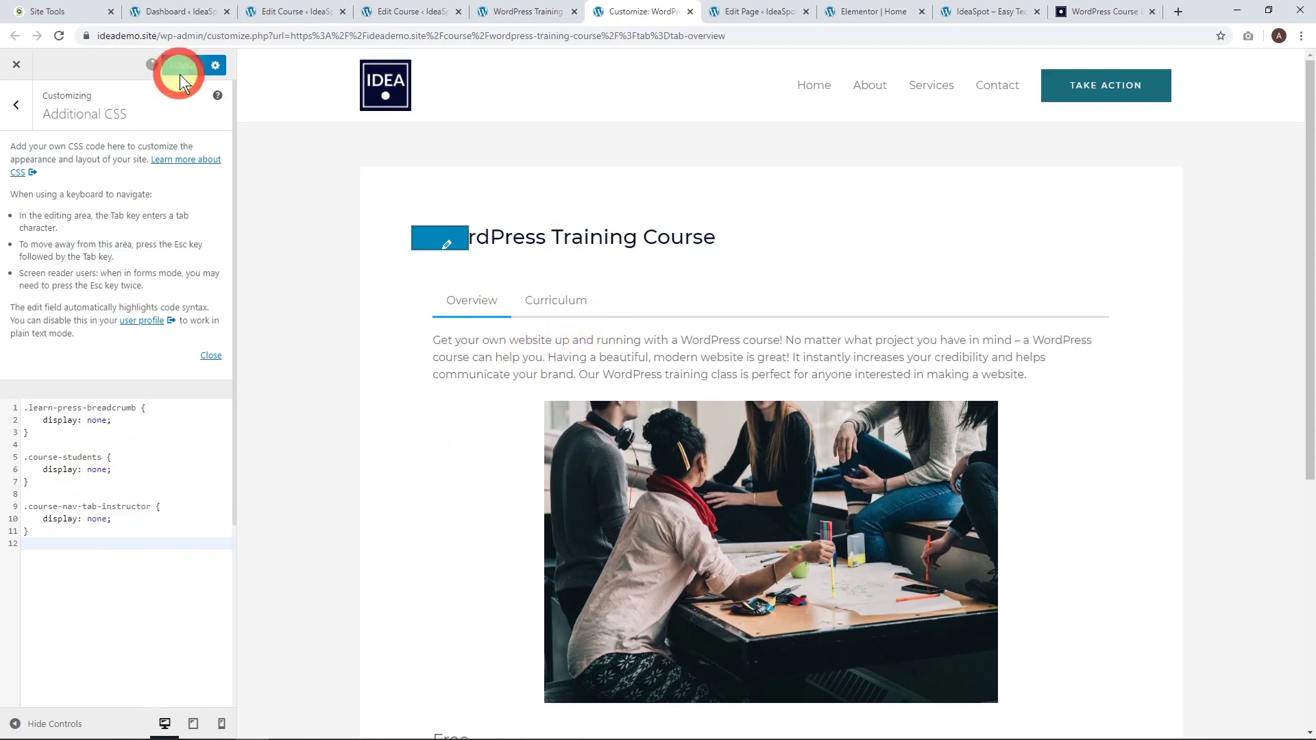
# Back out of Additional CSS into the Customizer's Footer panel, then return to the admin Dashboard.
pyautogui.scroll(-5, 512, 375)
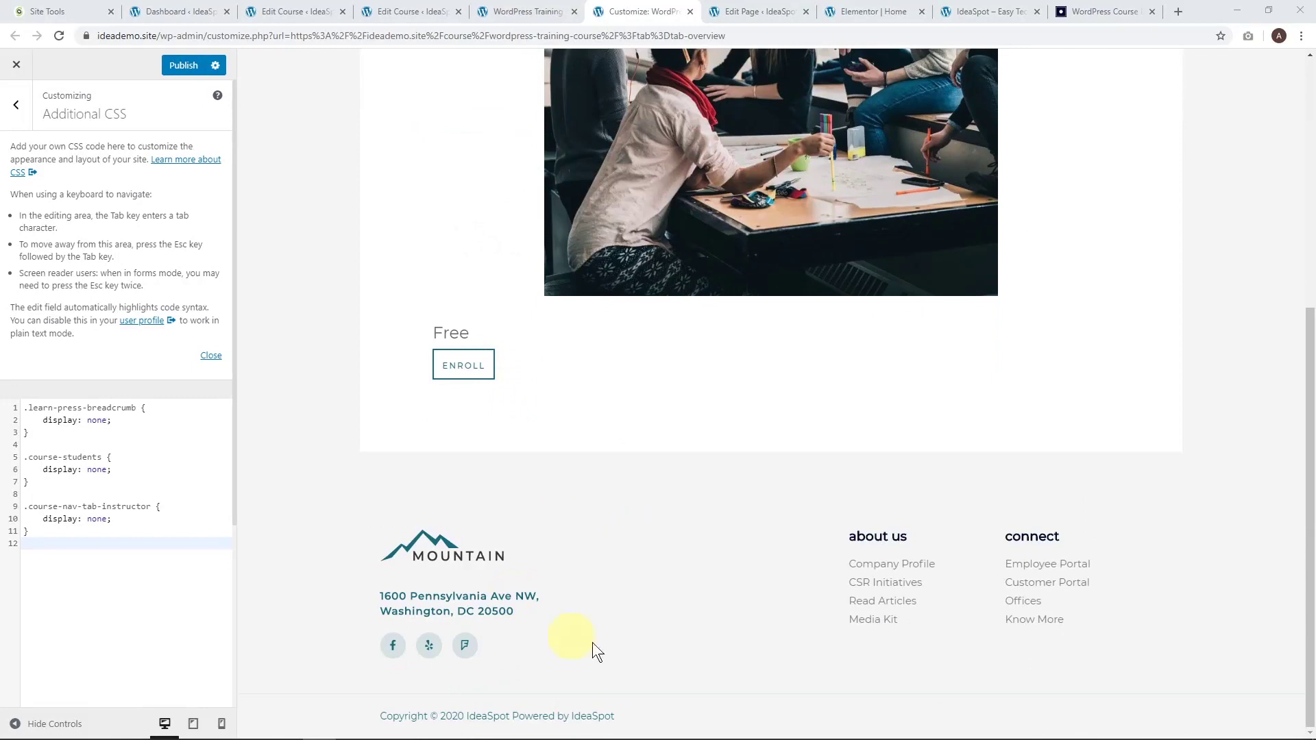
pyautogui.click(16, 105)
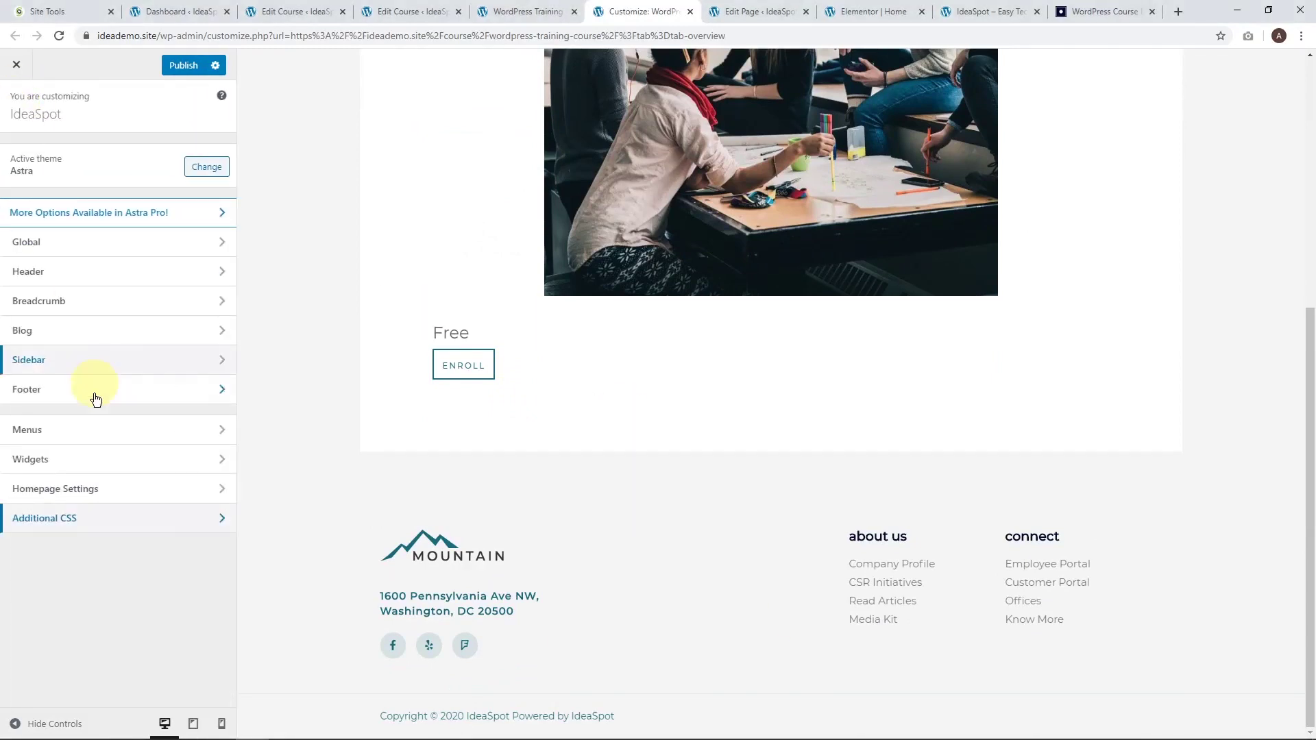
pyautogui.click(41, 390)
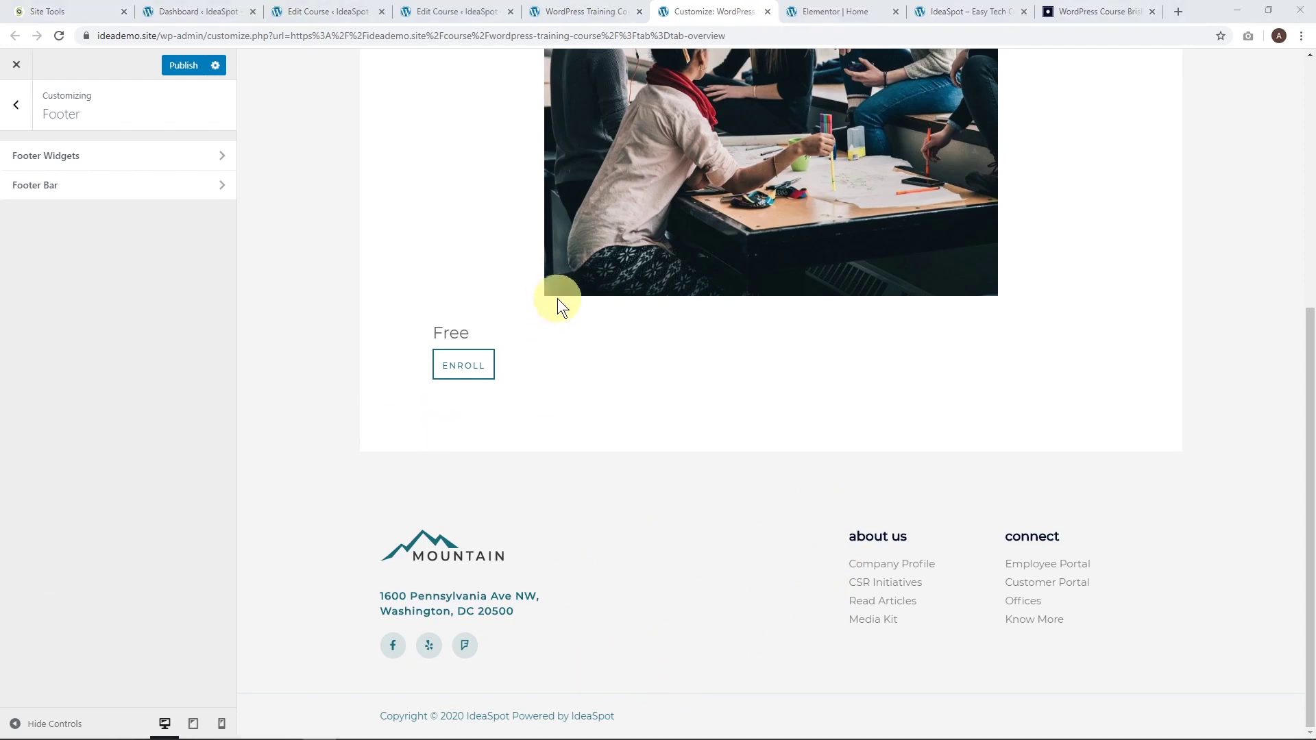
pyautogui.click(579, 9)
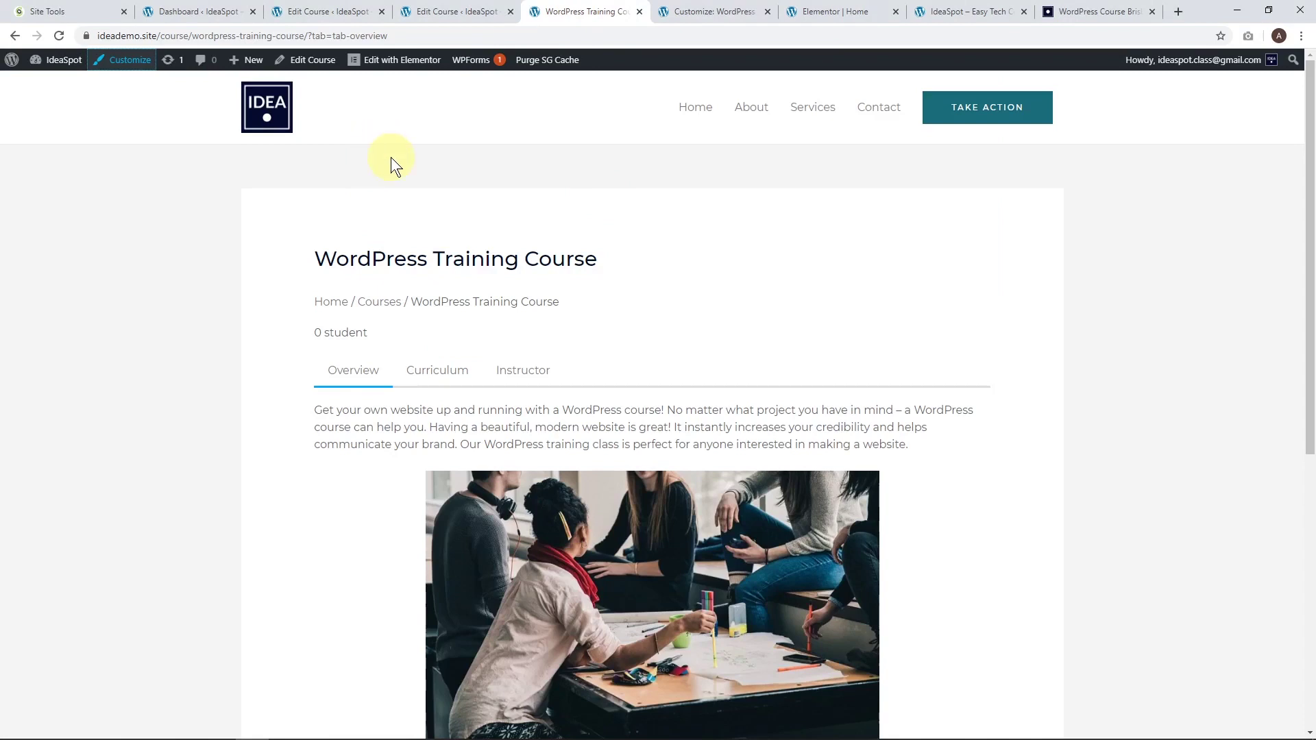
pyautogui.moveTo(389, 61)
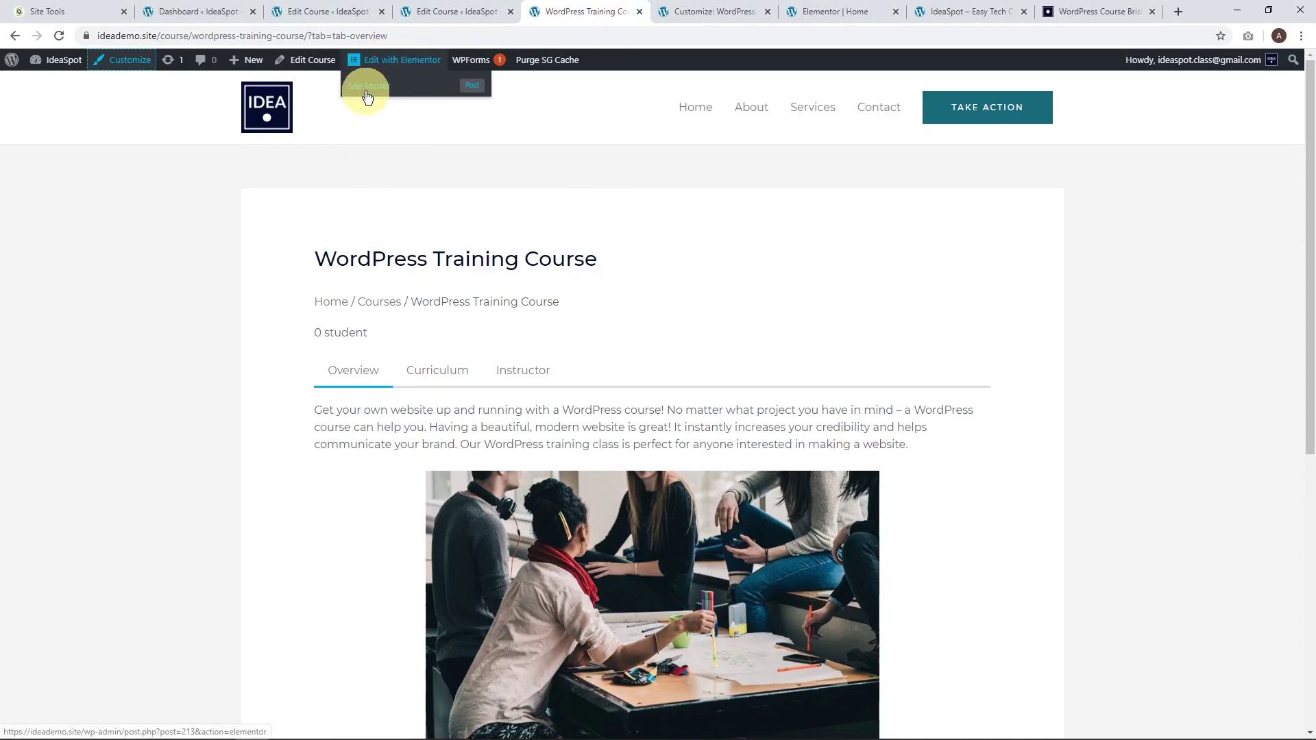
pyautogui.click(200, 11)
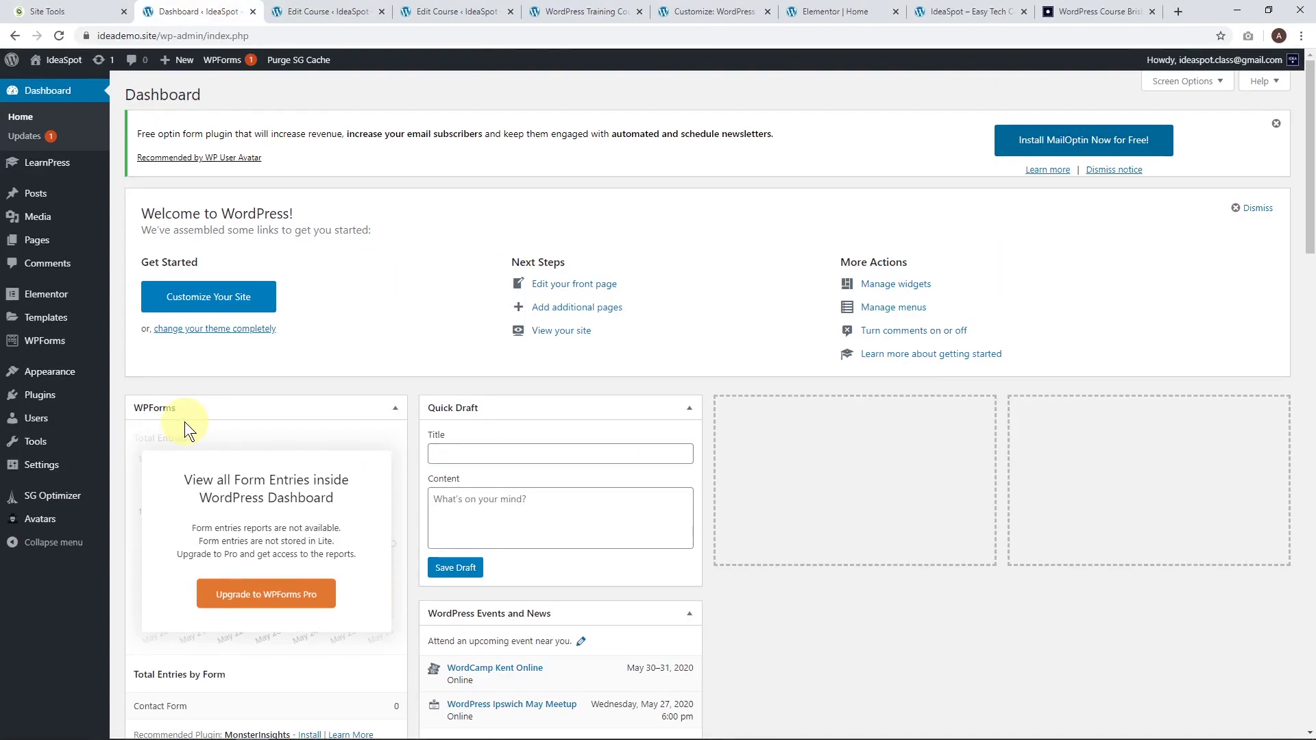
# Under Appearance > Header Footer & Blocks, edit the Site Footer template with Elementor.
pyautogui.moveTo(54, 373)
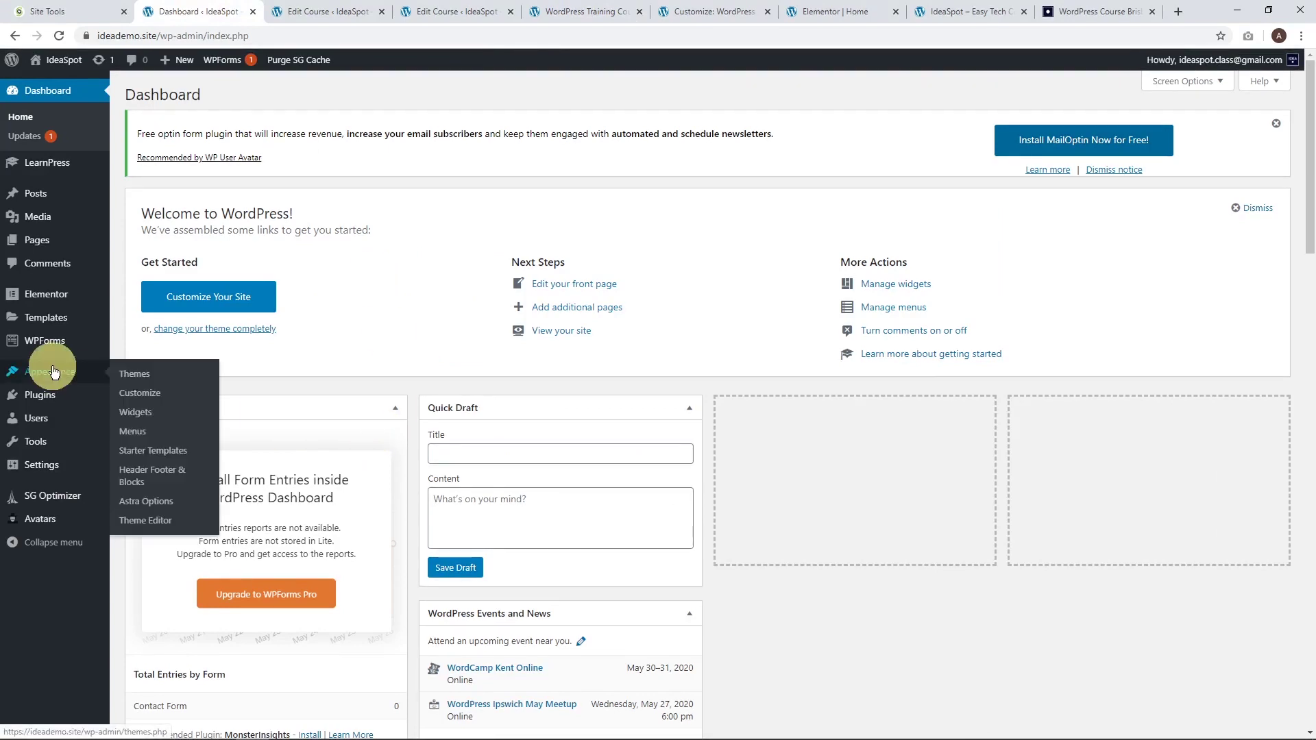
pyautogui.click(138, 477)
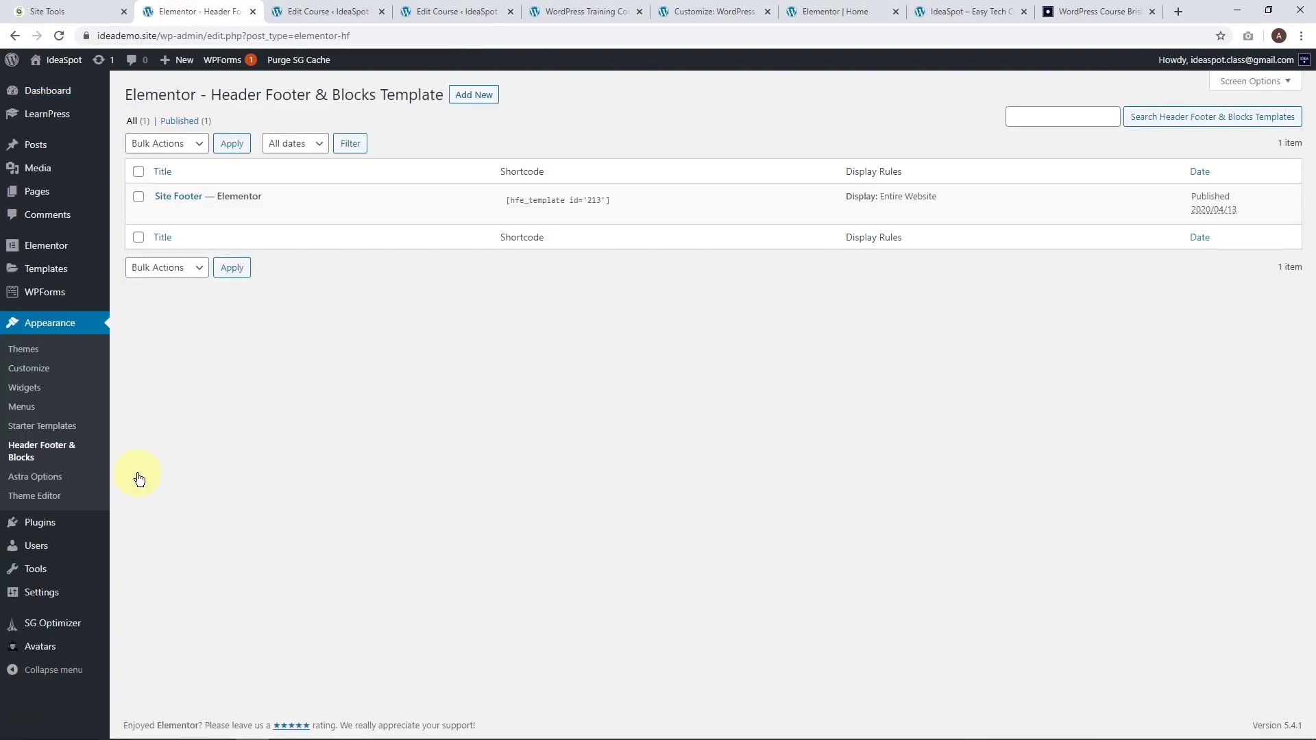
pyautogui.moveTo(220, 194)
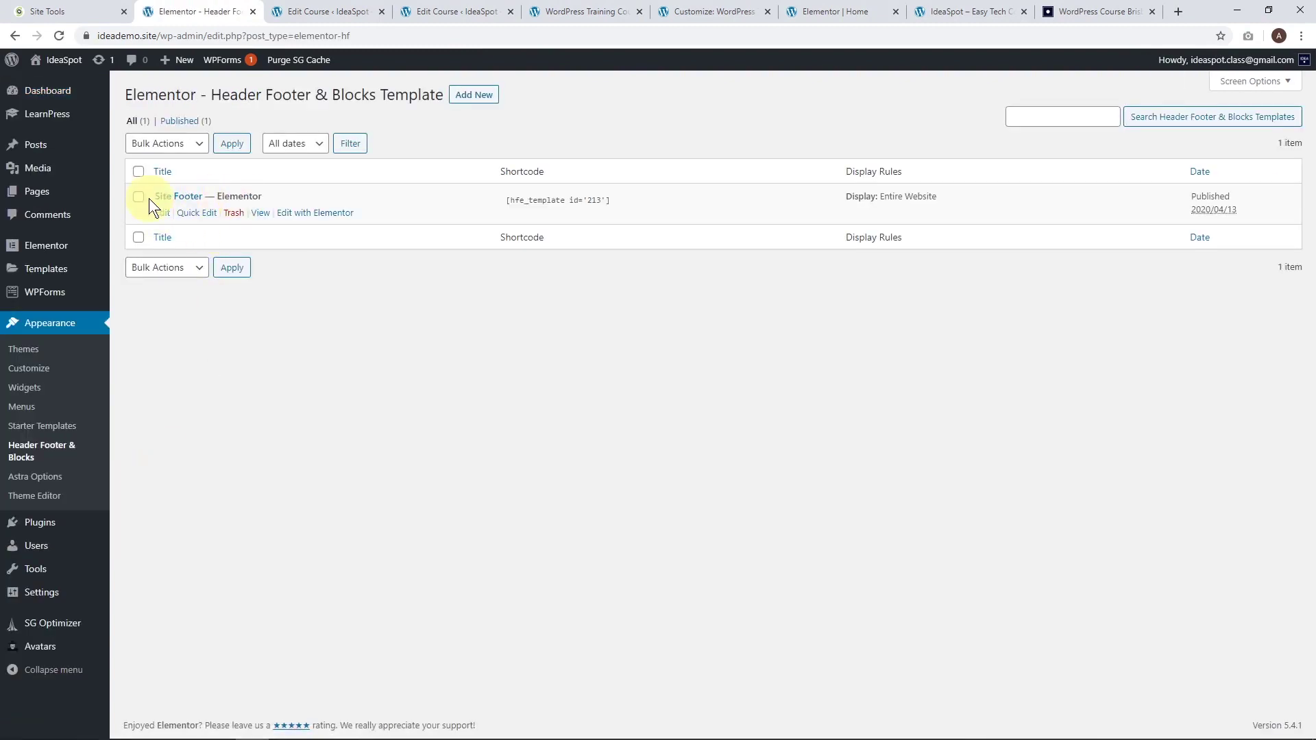
pyautogui.click(304, 213)
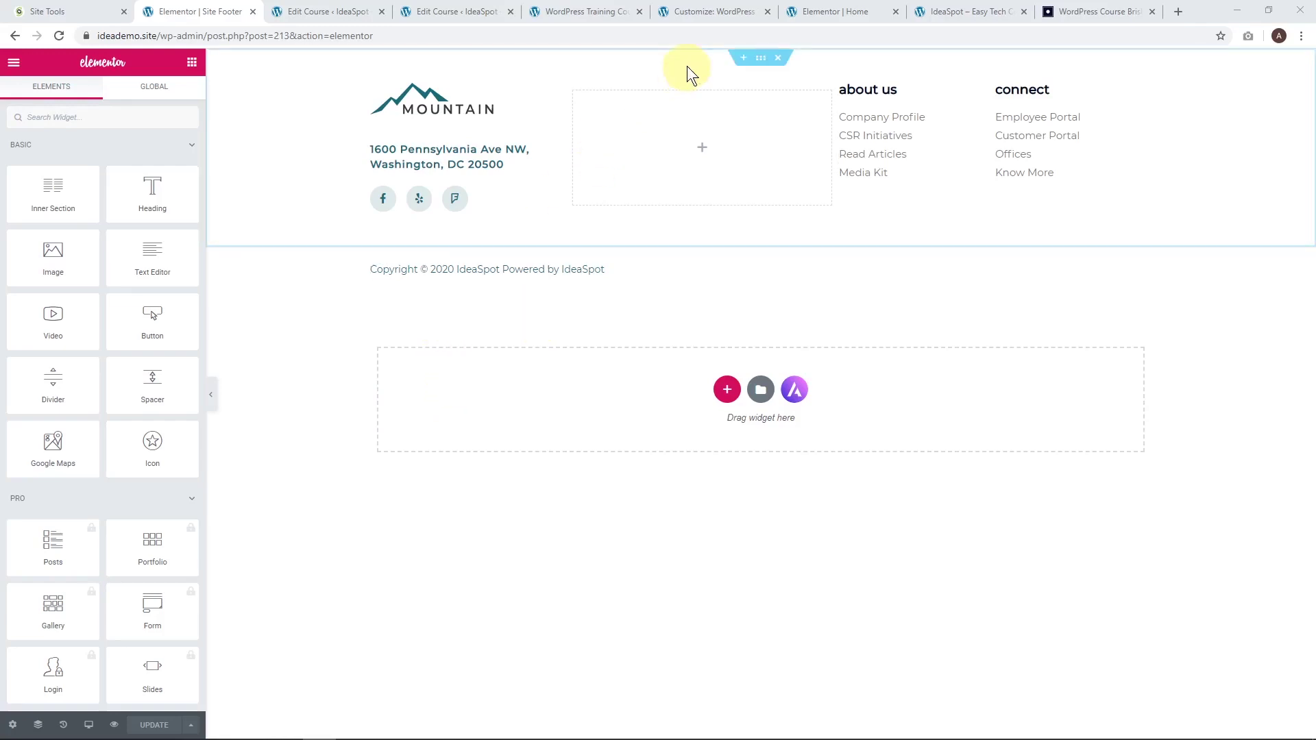
# Delete the footer's logo-and-links section and cut ' Powered by [hfe_site_title]' from the copyright.
pyautogui.click(776, 58)
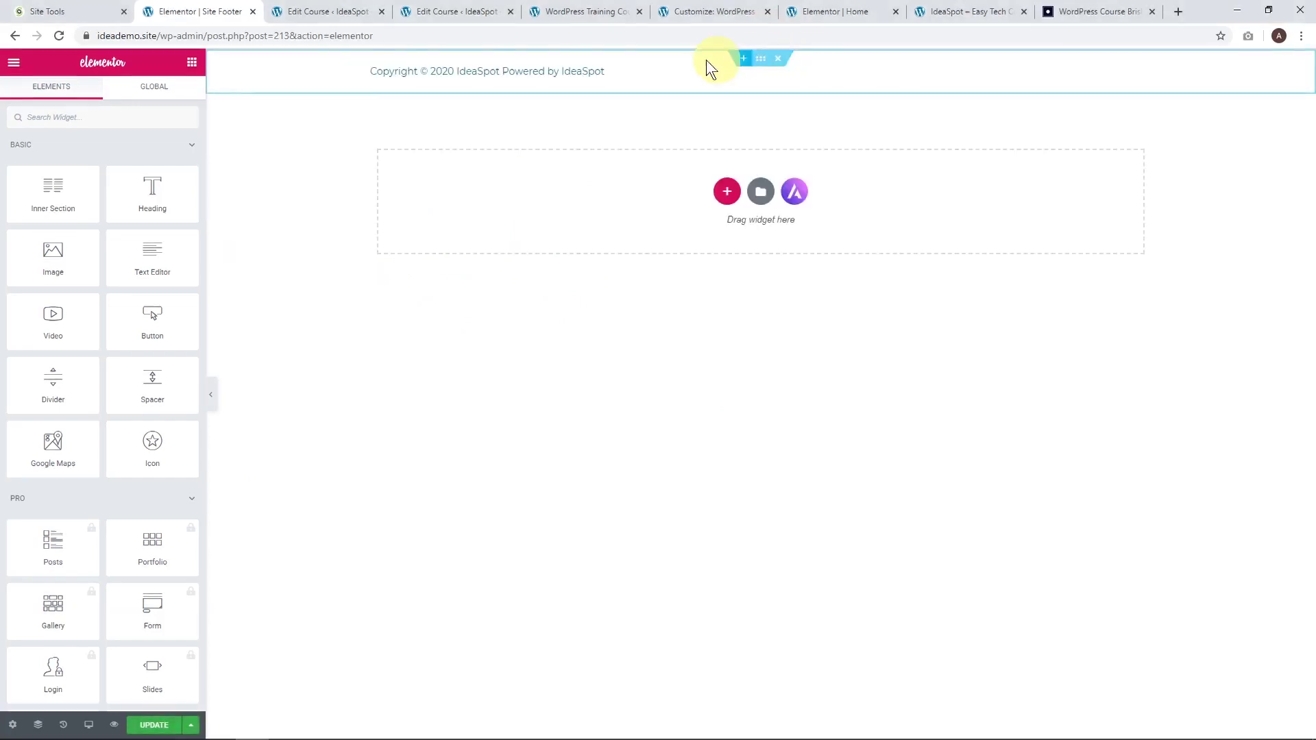
pyautogui.click(539, 66)
pyautogui.moveTo(398, 73); pyautogui.dragTo(514, 70)
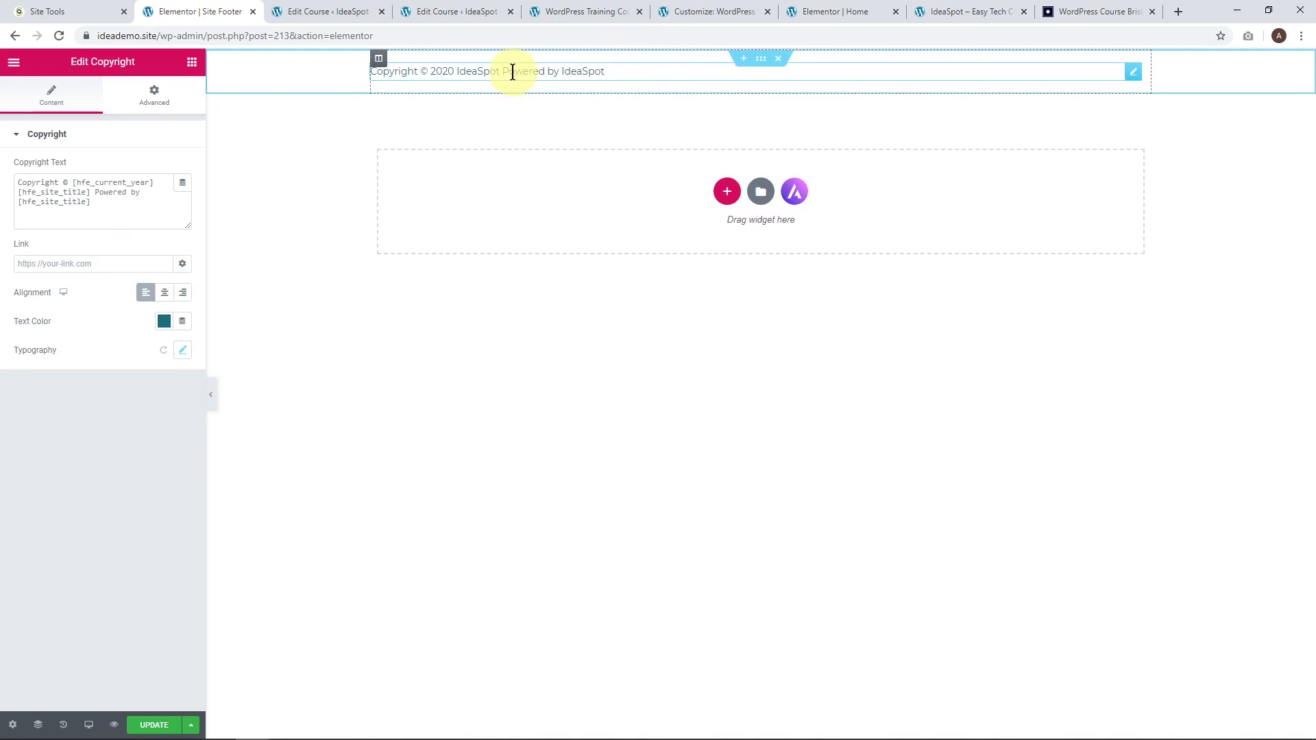
pyautogui.moveTo(96, 192); pyautogui.dragTo(138, 215)
pyautogui.press('BackSpace')
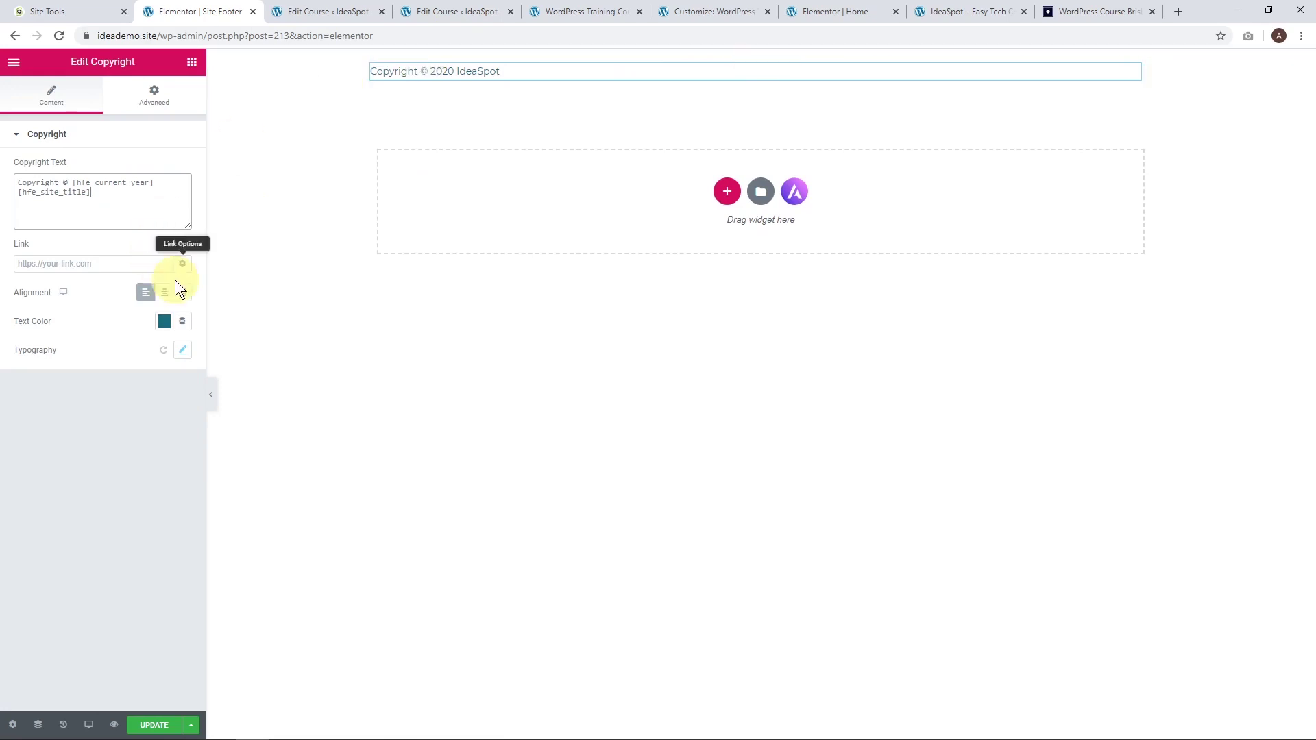
# Centre the 'Copyright © 2020 IdeaSpot' line and update the footer template.
pyautogui.click(163, 293)
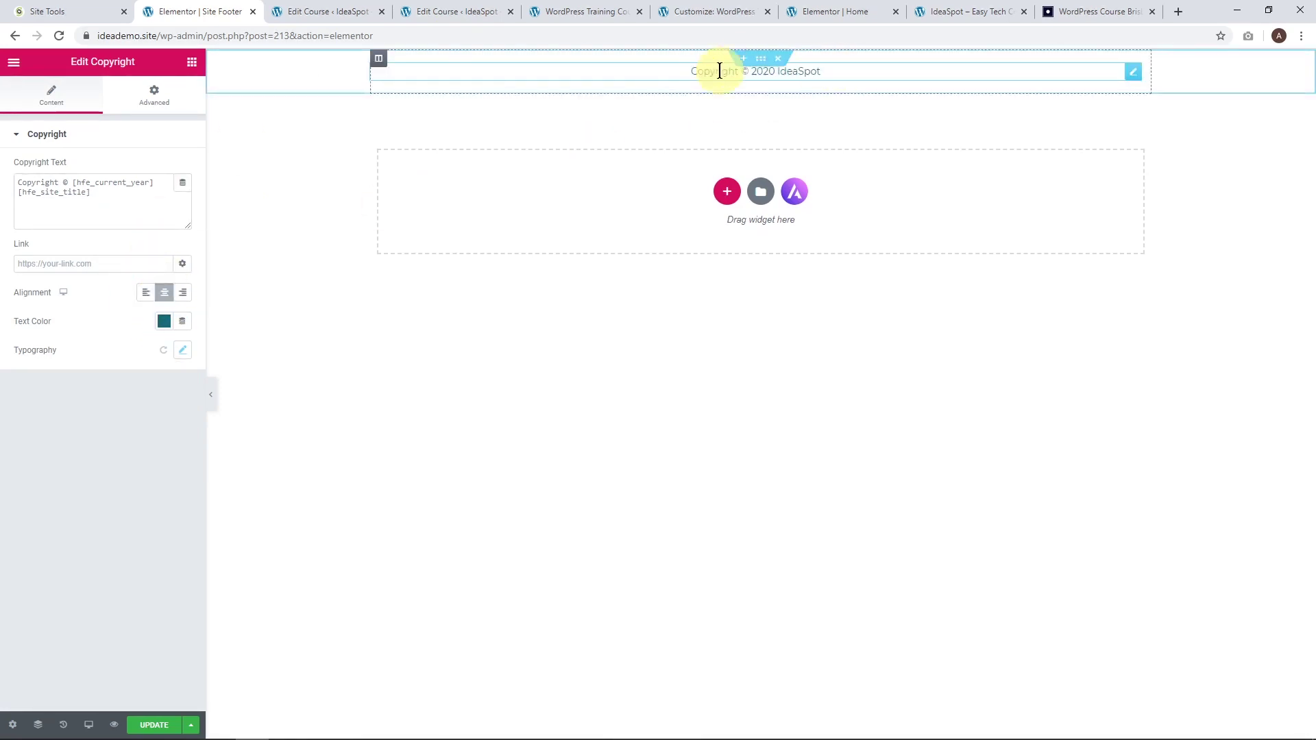
pyautogui.click(157, 724)
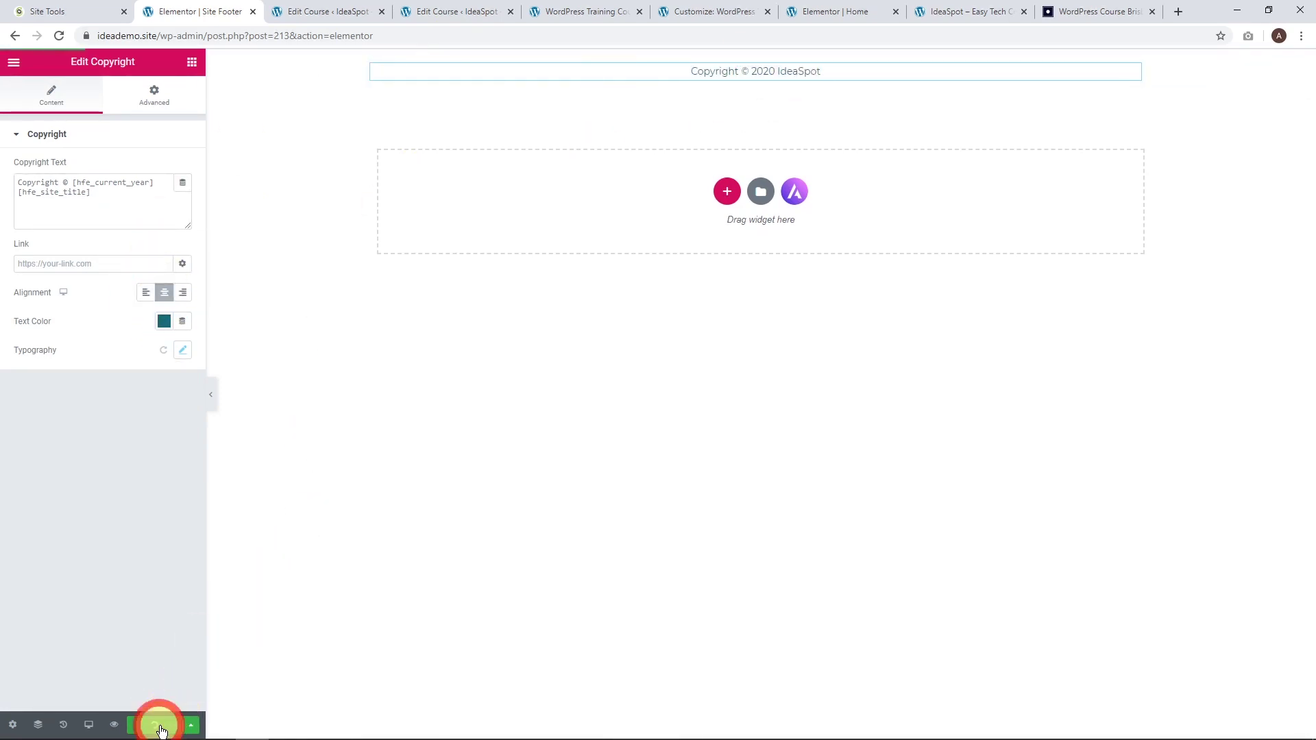
pyautogui.click(601, 10)
# Reload the course page to check the centred copyright footer, then go to LearnPress Quizzes.
pyautogui.click(59, 36)
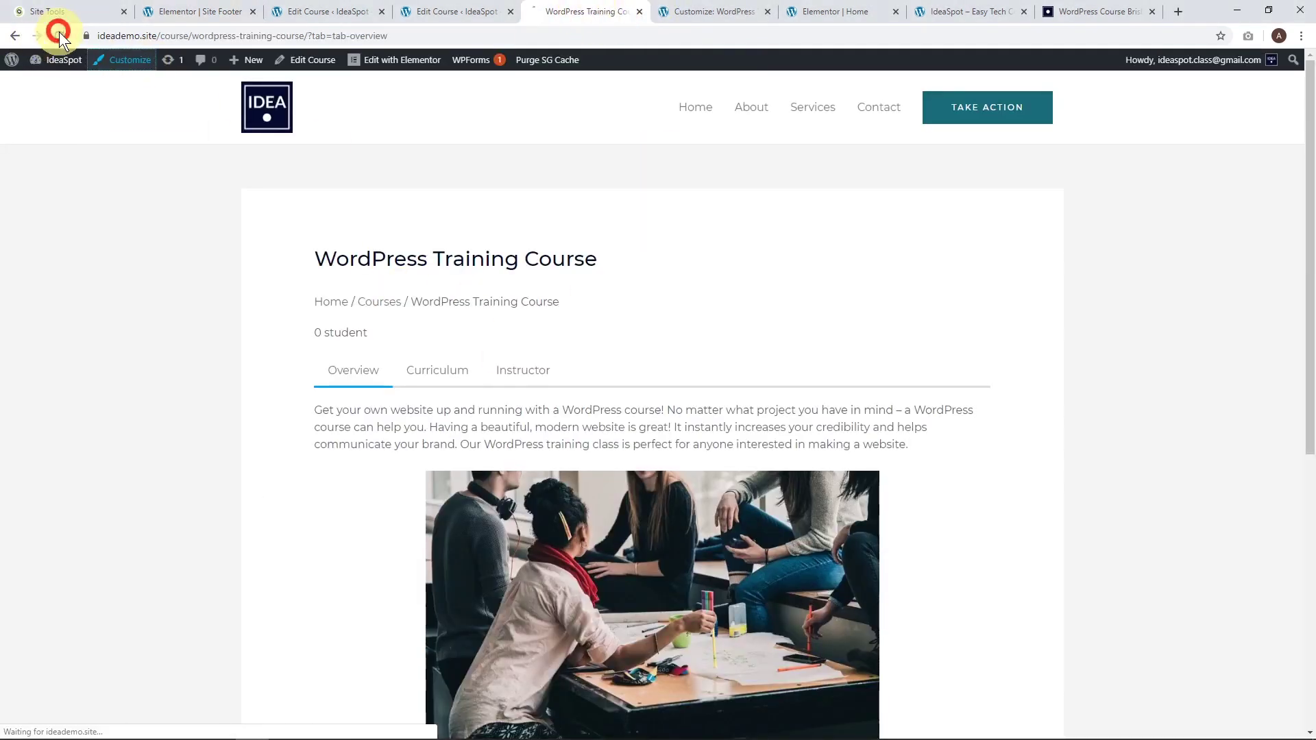
pyautogui.scroll(-1, 446, 315)
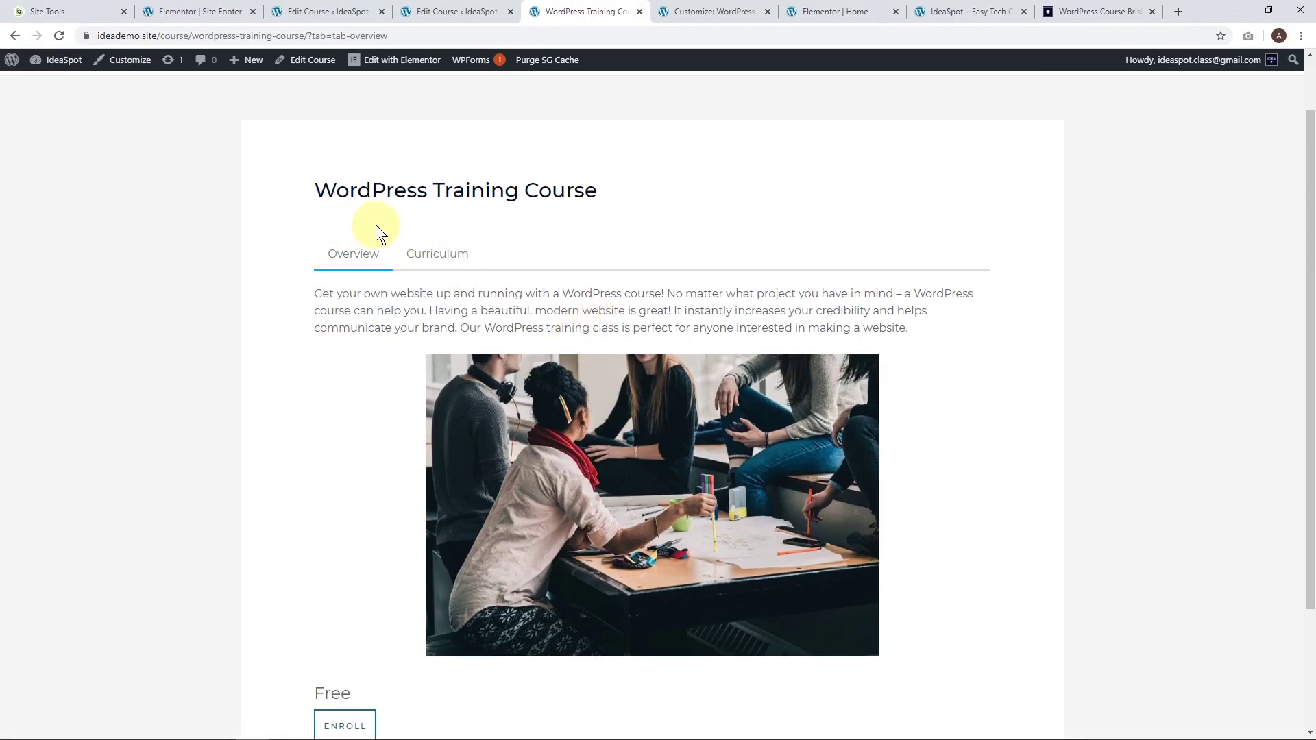
pyautogui.scroll(-2, 357, 226)
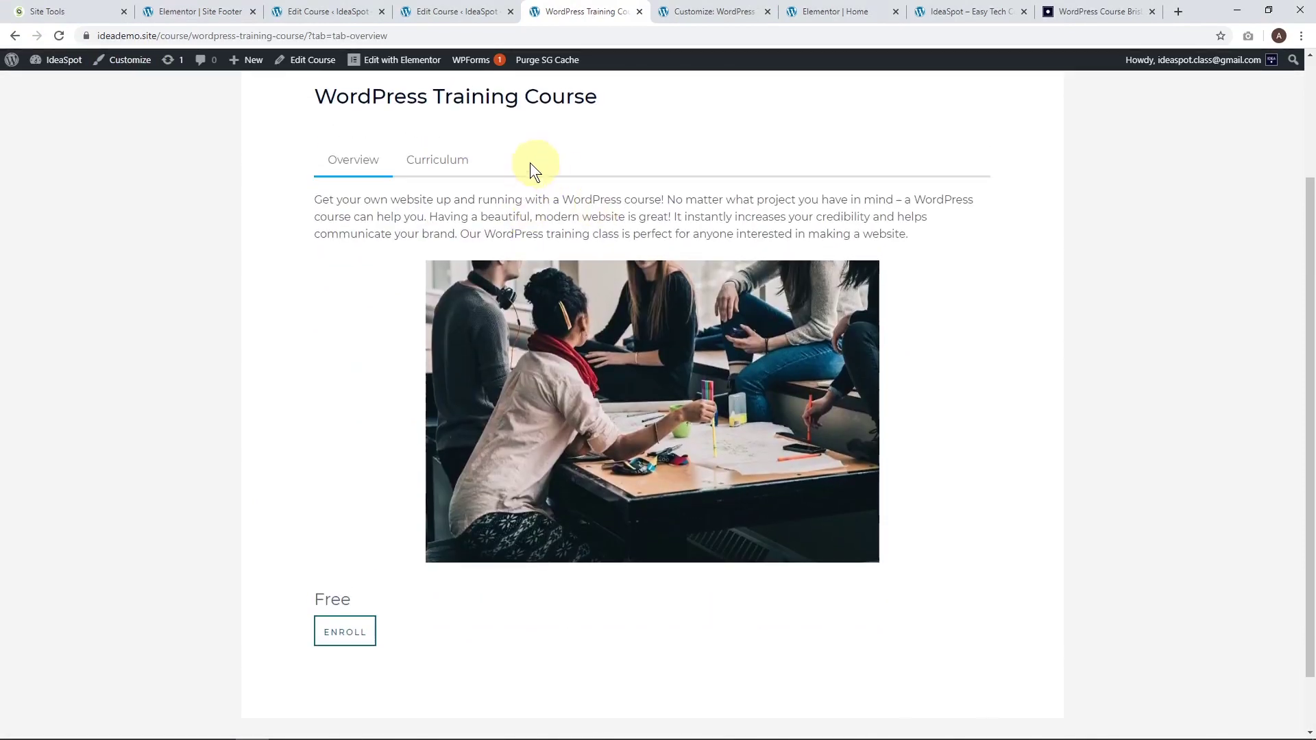
pyautogui.scroll(-1, 377, 319)
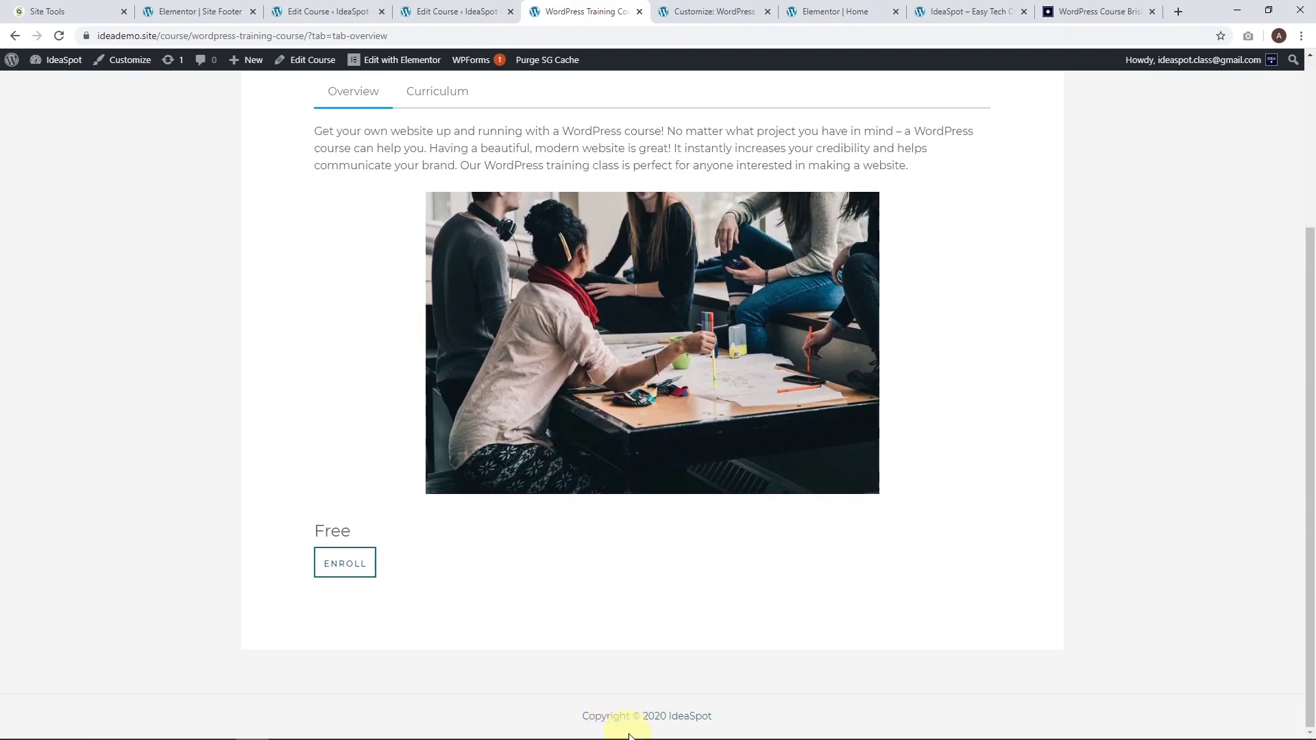
pyautogui.scroll(3, 1013, 545)
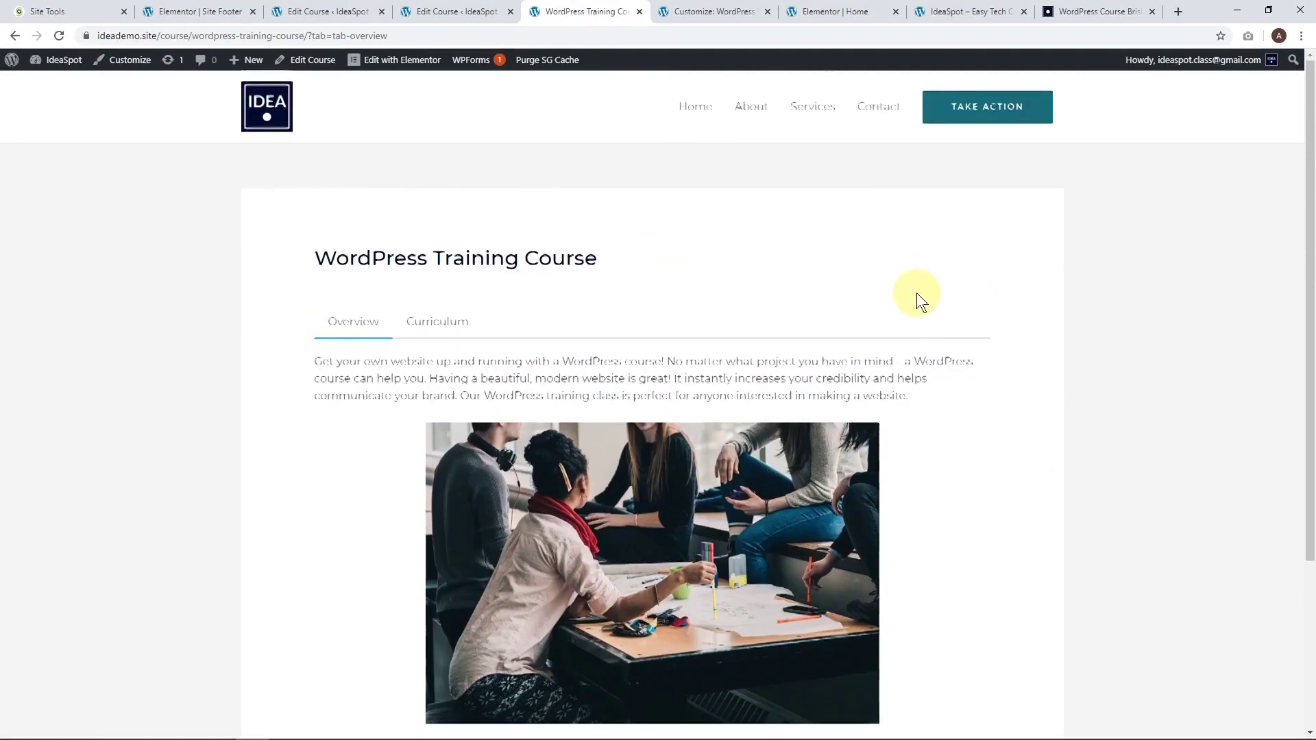
pyautogui.scroll(-2, 915, 293)
pyautogui.scroll(2, 844, 231)
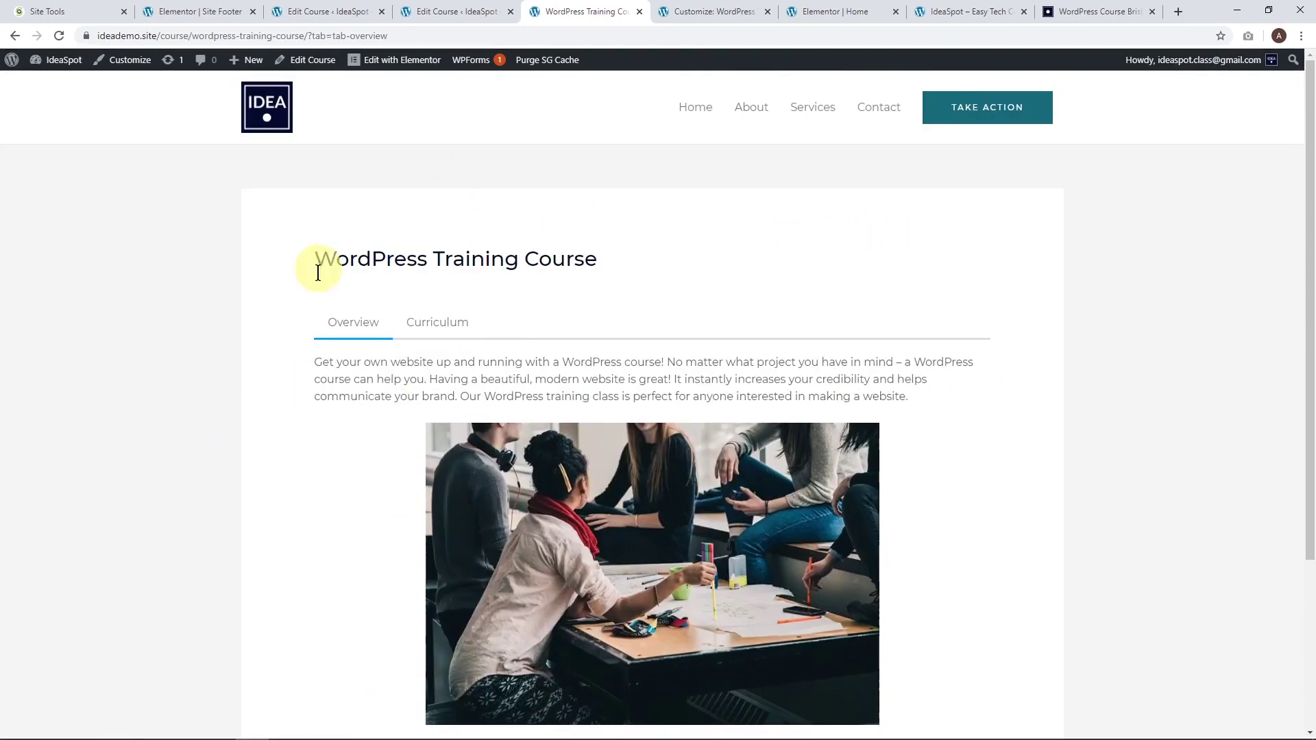
pyautogui.scroll(-3, 328, 250)
pyautogui.scroll(3, 325, 310)
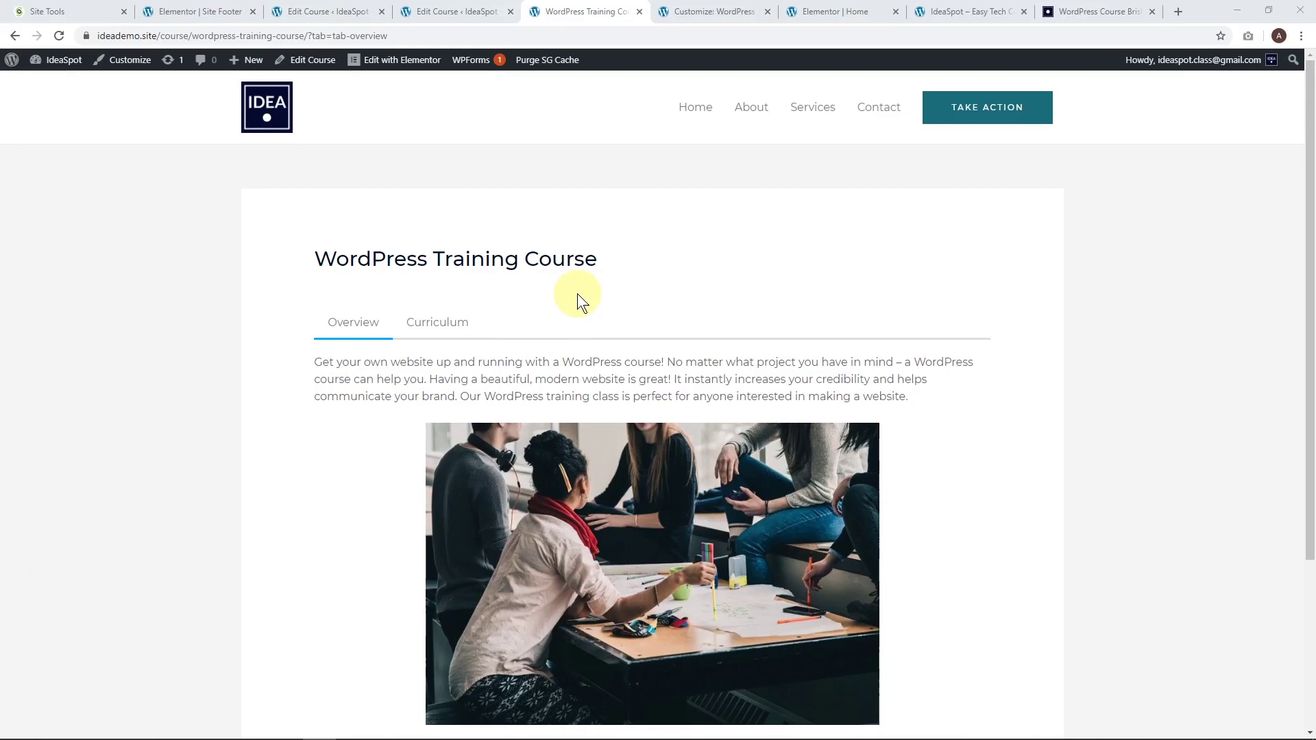
pyautogui.click(463, 11)
pyautogui.click(45, 184)
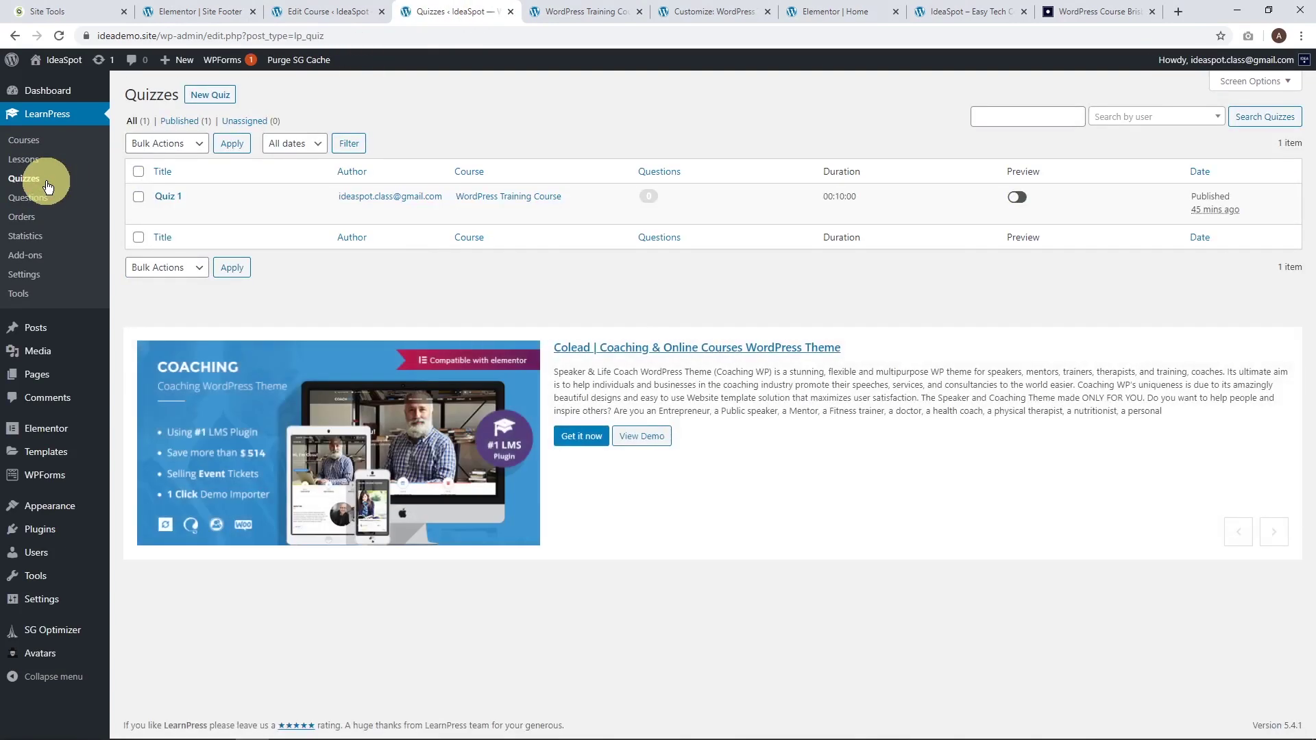
# Open Quiz 1 and paste placeholder text into its description.
pyautogui.click(162, 213)
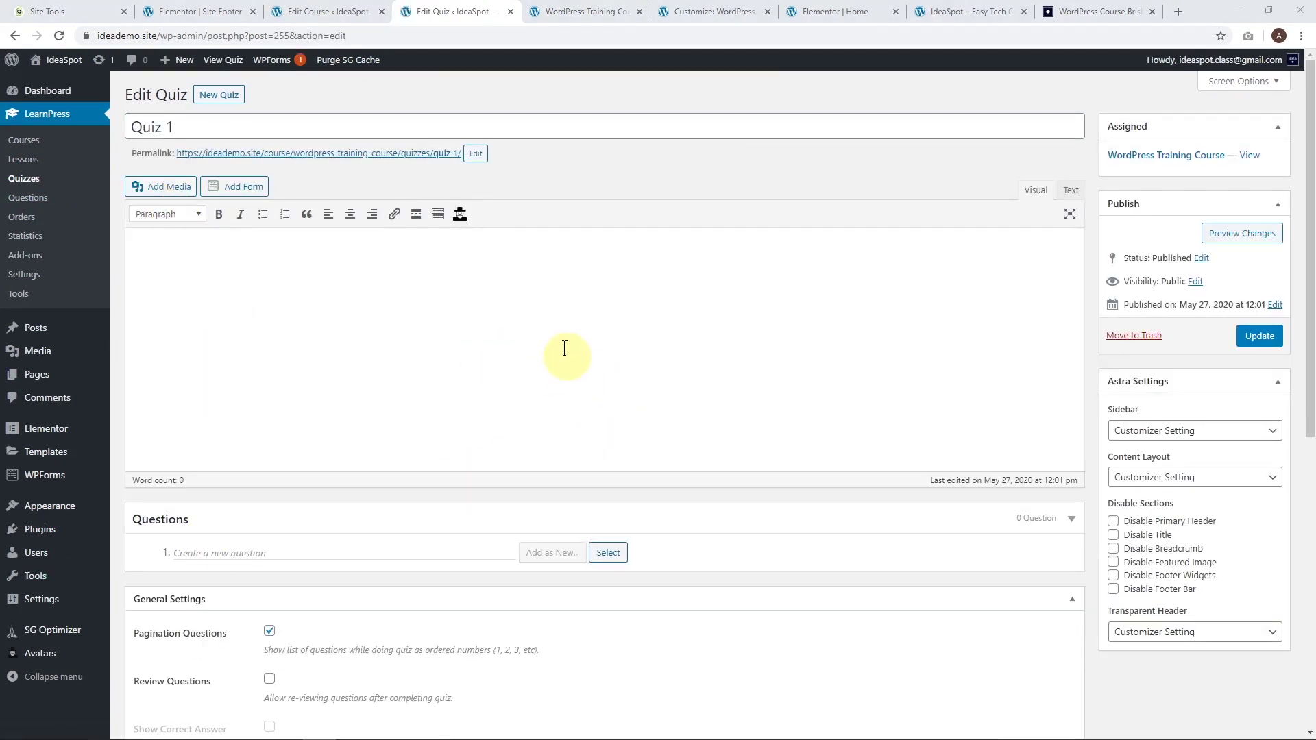
pyautogui.click(233, 271)
pyautogui.write('Lorem ipsum dolor sit amet, consectetur adipiscing elit, sed do eiusmod tempor incididunt ut labore et dolore magna aliqua. Ut enim ad minim veniam, quis nostrud exercitation ullamco laboris nisi ut aliquip ex ea commodo consequat. Duis aute irure dolor in reprehenderit in voluptate velit esse cillum dolore eu fugiat nulla pariatur. Excepteur sint occaecat cupidatat non proident, sunt in culpa qui officia deserunt mollit anim id est laborum.')
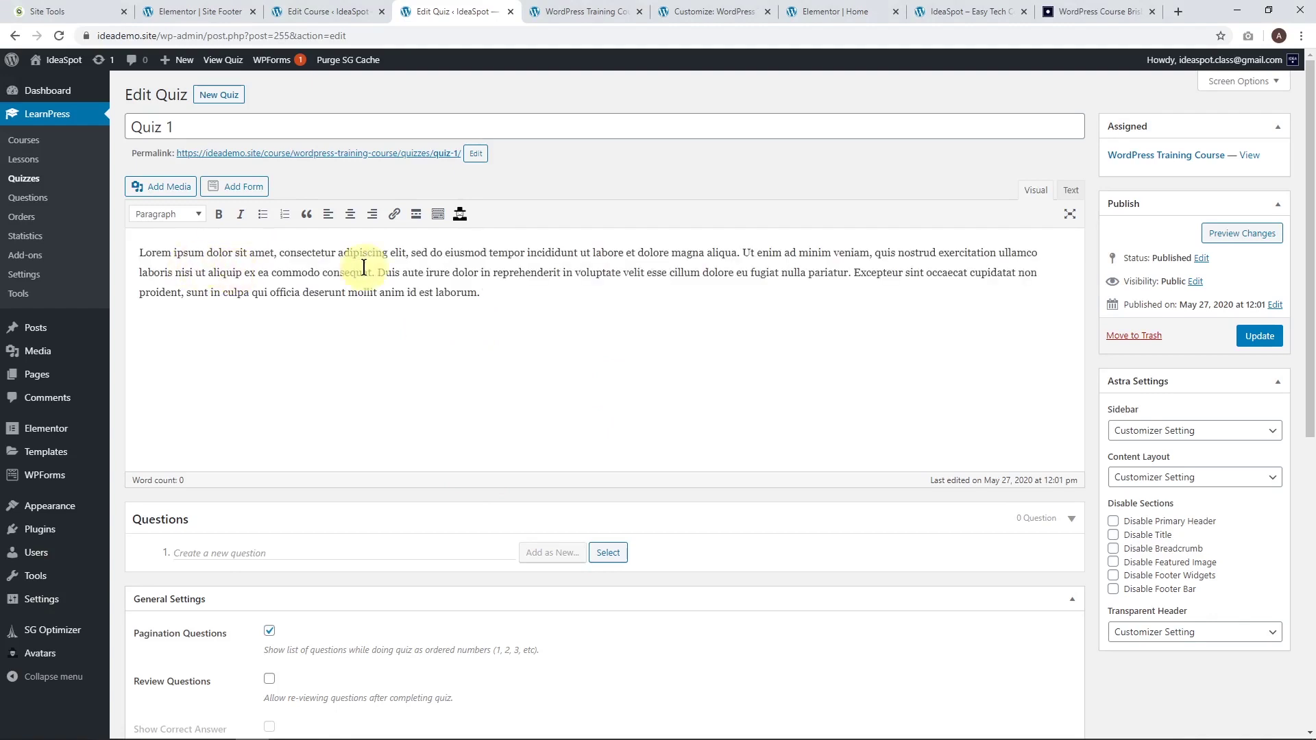
pyautogui.scroll(-1, 546, 323)
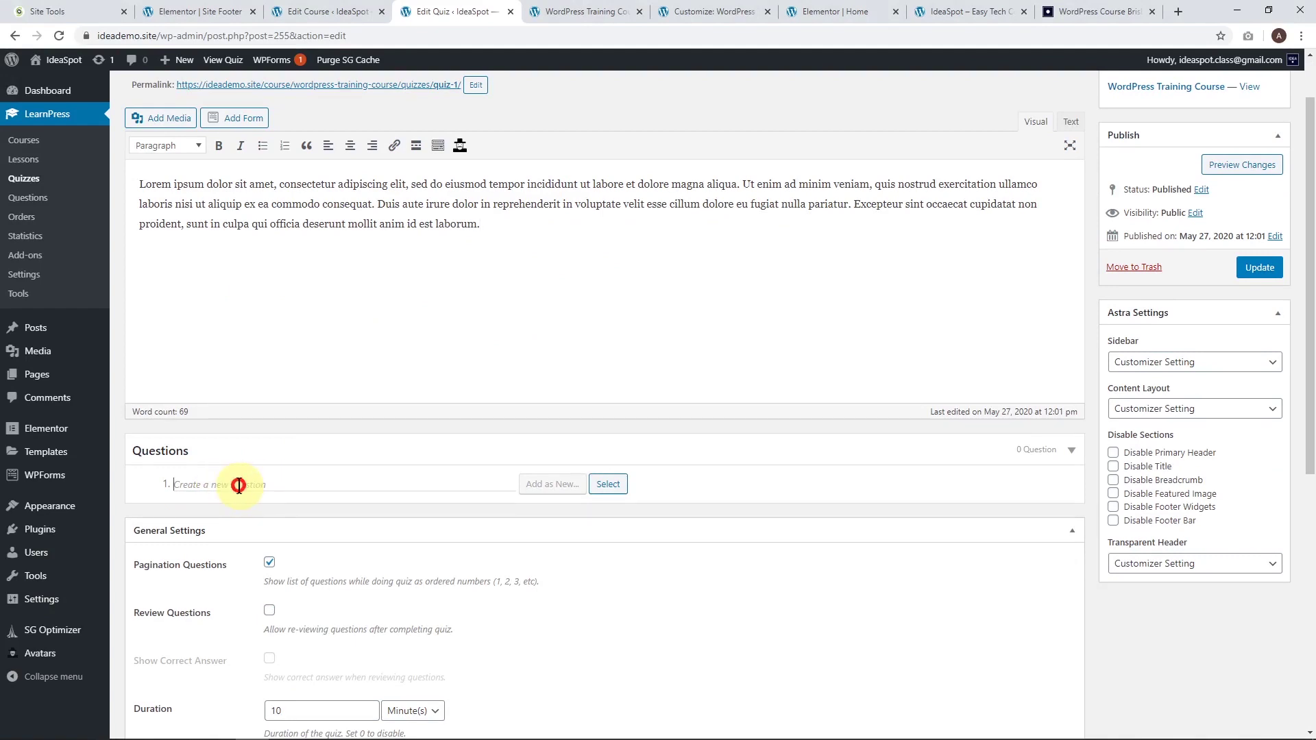
pyautogui.scroll(-1, 206, 473)
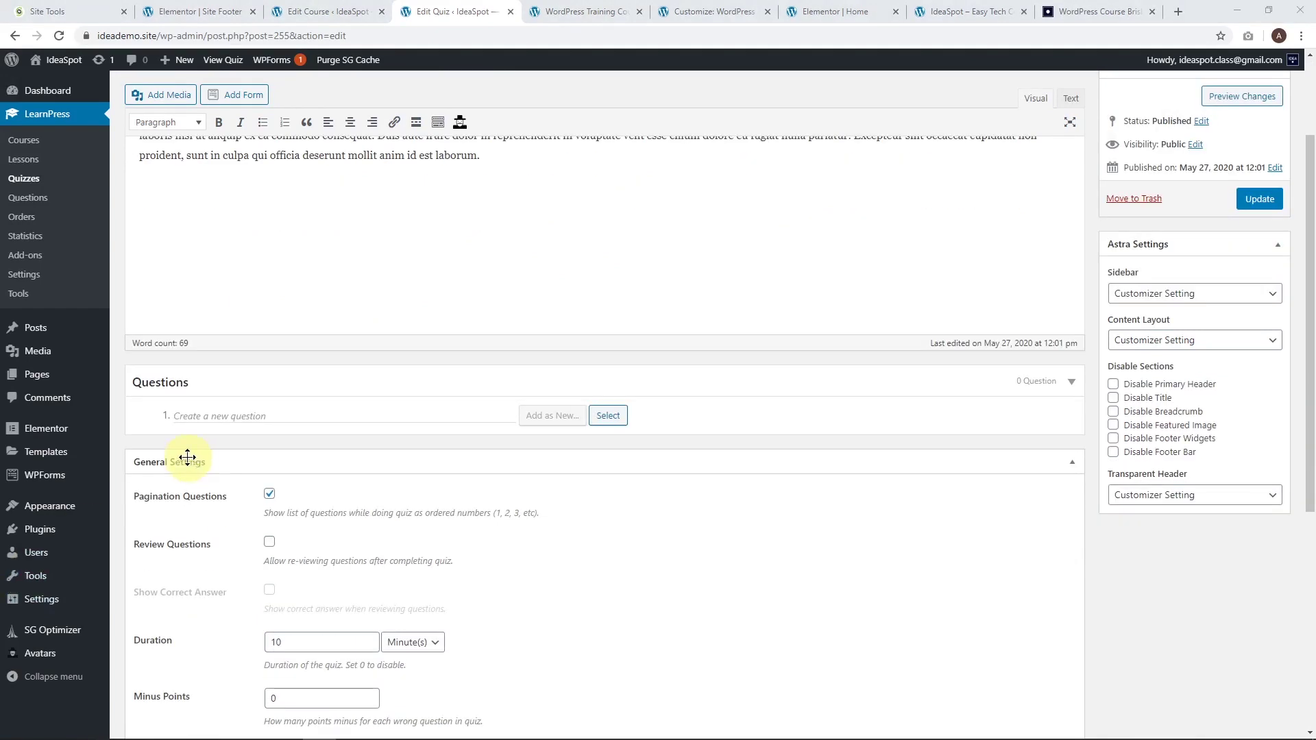
# Add the question 'Is WordPress awesome' as a True Or False question.
pyautogui.click(224, 419)
pyautogui.write('Is W')
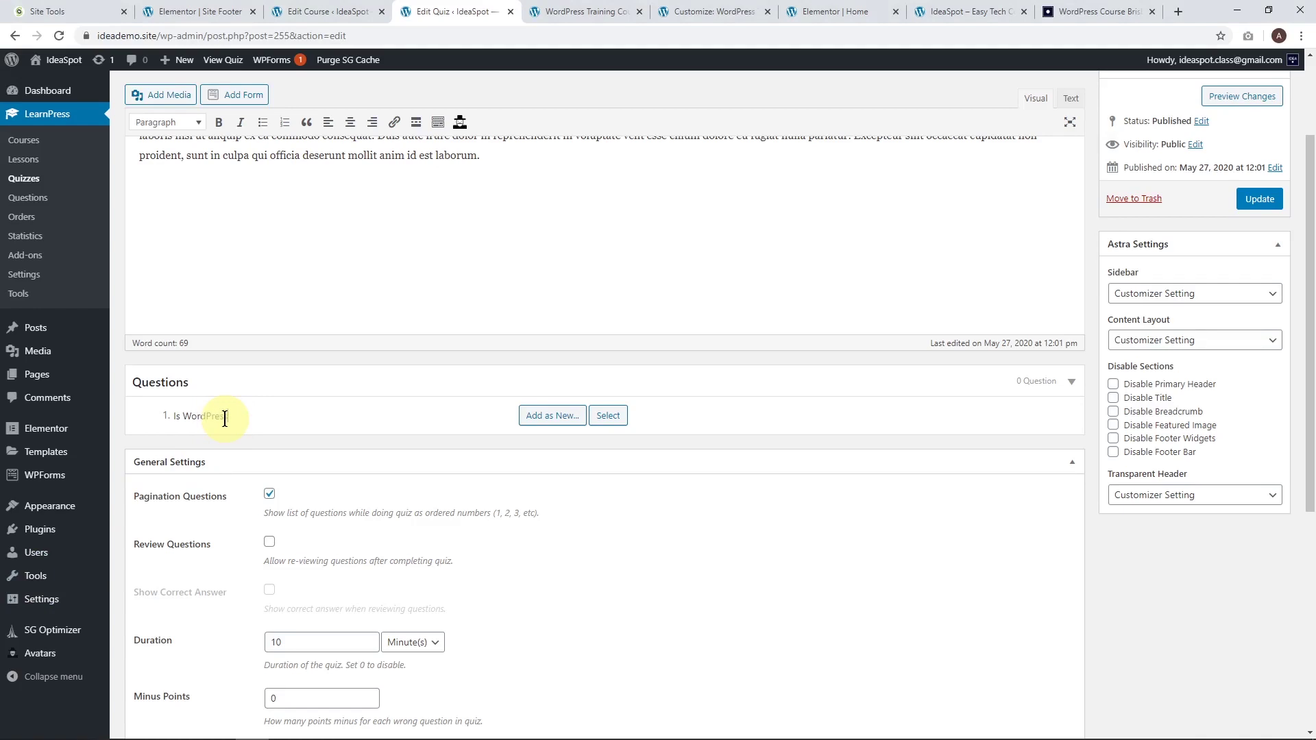
pyautogui.write('ordPress awesome?')
pyautogui.moveTo(579, 415)
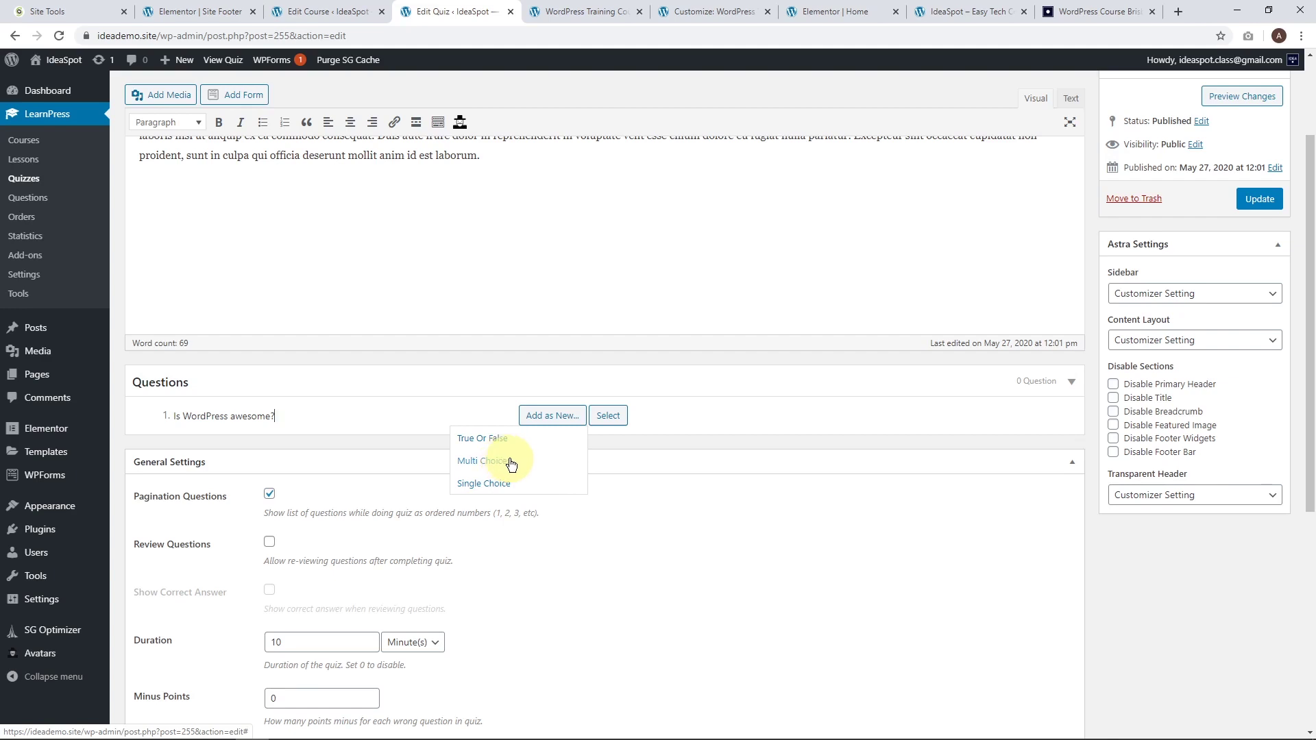
pyautogui.click(500, 440)
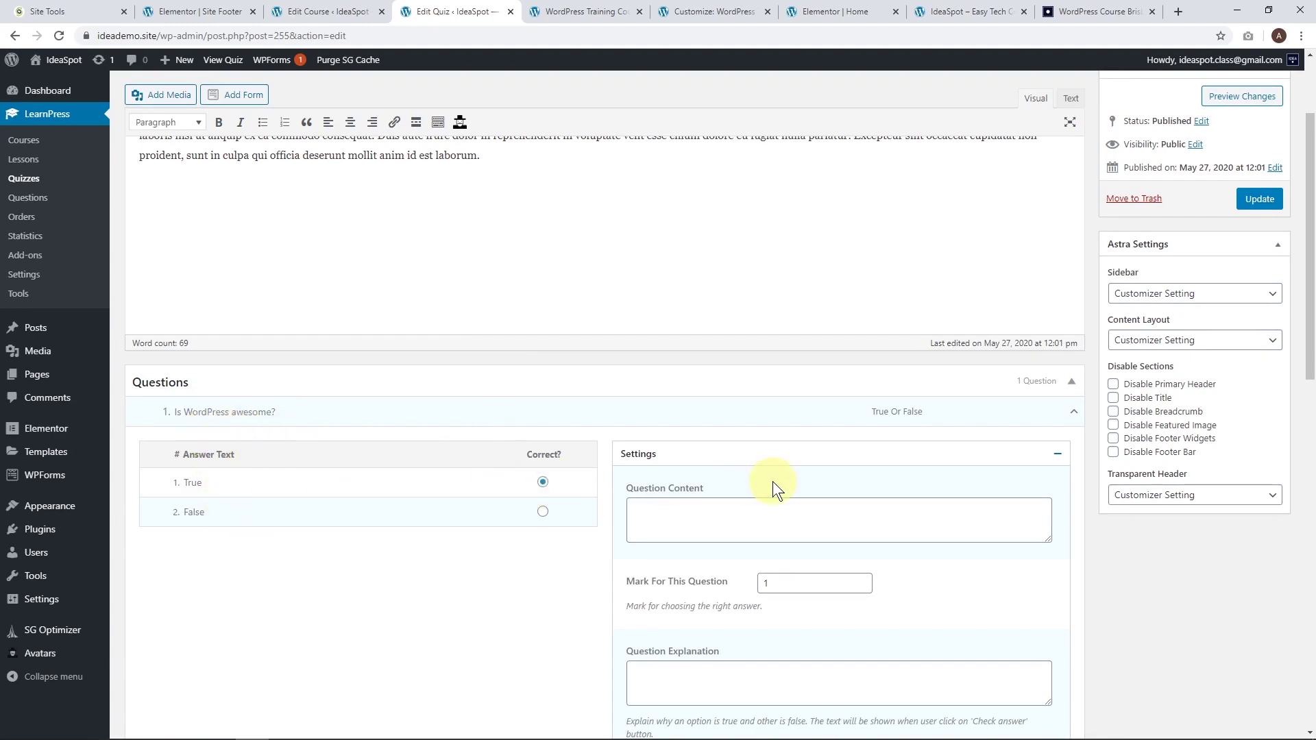
# Fill the question's content, explanation and hint with trimmed lorem ipsum text.
pyautogui.scroll(-1, 712, 444)
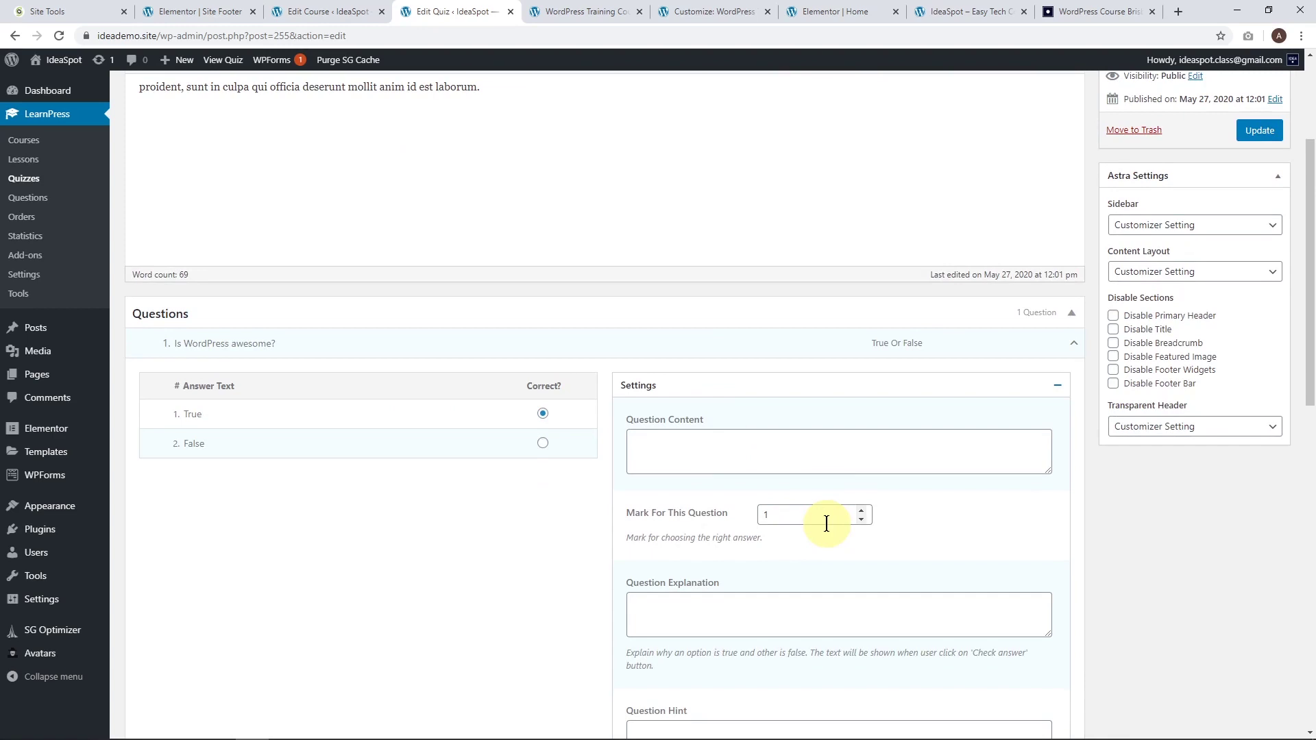
pyautogui.scroll(-3, 825, 523)
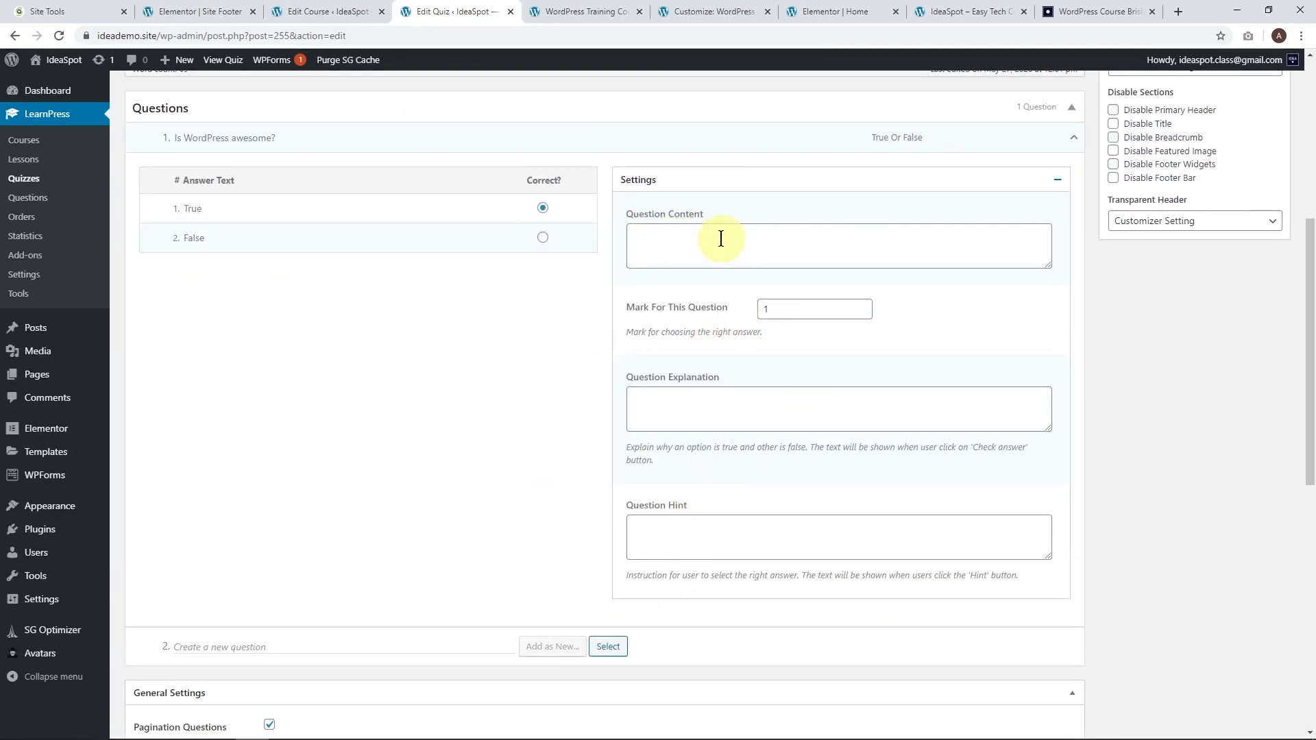
pyautogui.click(720, 239)
pyautogui.write('Lorem ipsum dolor sit amet, consectetur adipiscing elit, sed do eiusmod tempor incididunt ut labore et dolore magna aliqua. Ut enim ad minim veniam, quis nostrud exercitation ullamco laboris nisi ut aliquip ex ea commodo consequat. Duis aute irure dolor in reprehenderit in voluptate velit esse cillum dolore eu fugiat nulla pariatur. Excepteur sint occaecat cupidatat non proident, sunt in culpa qui officia deserunt mollit anim id est laborum.')
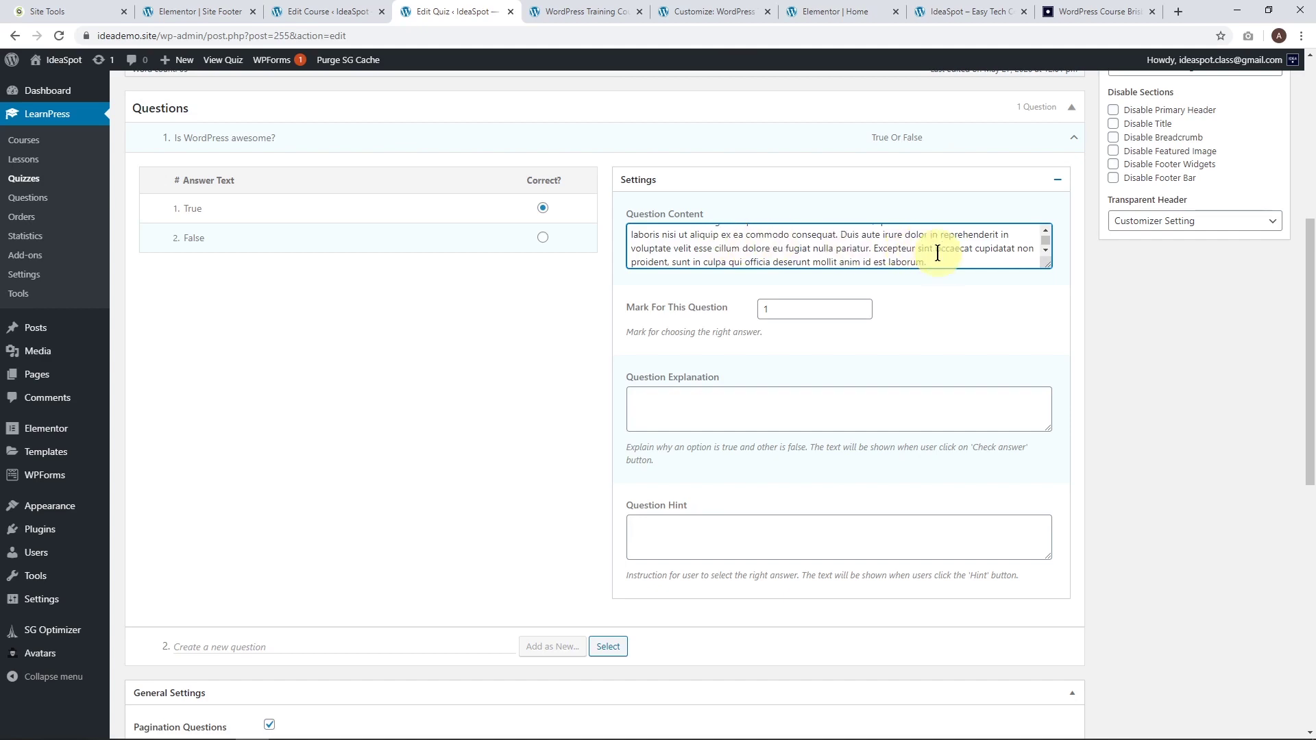
pyautogui.moveTo(932, 259); pyautogui.dragTo(867, 224)
pyautogui.hotkey('ctrl', 'x')
pyautogui.click(652, 403)
pyautogui.hotkey('ctrl', 'v')
pyautogui.click(693, 531)
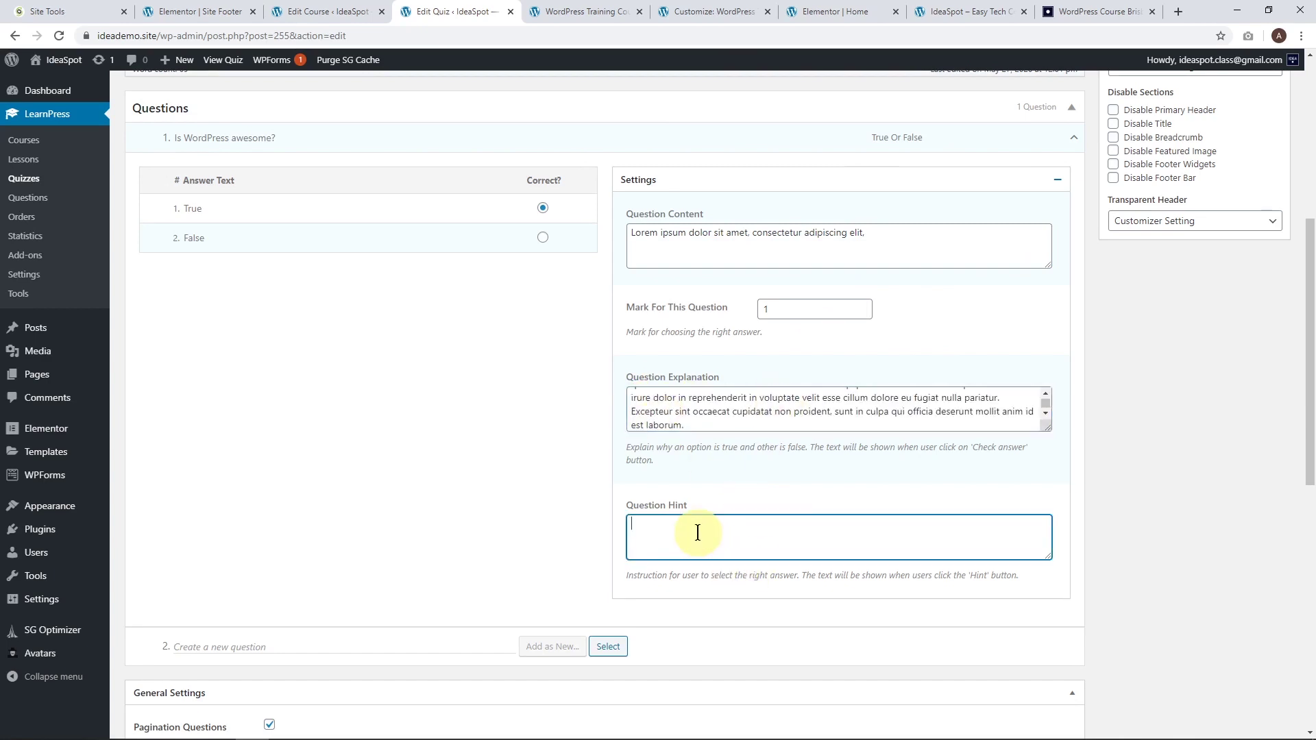
pyautogui.hotkey('ctrl', 'v')
pyautogui.moveTo(694, 539); pyautogui.dragTo(851, 533)
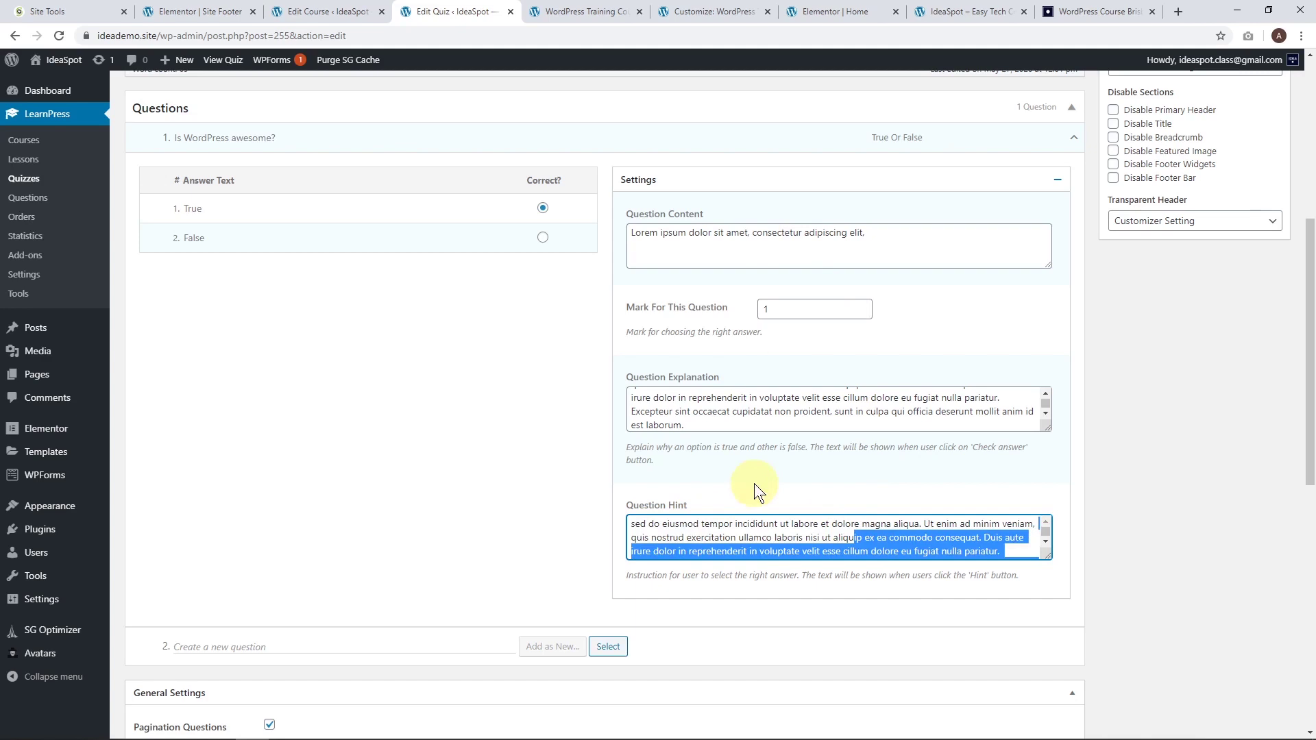
pyautogui.press('BackSpace')
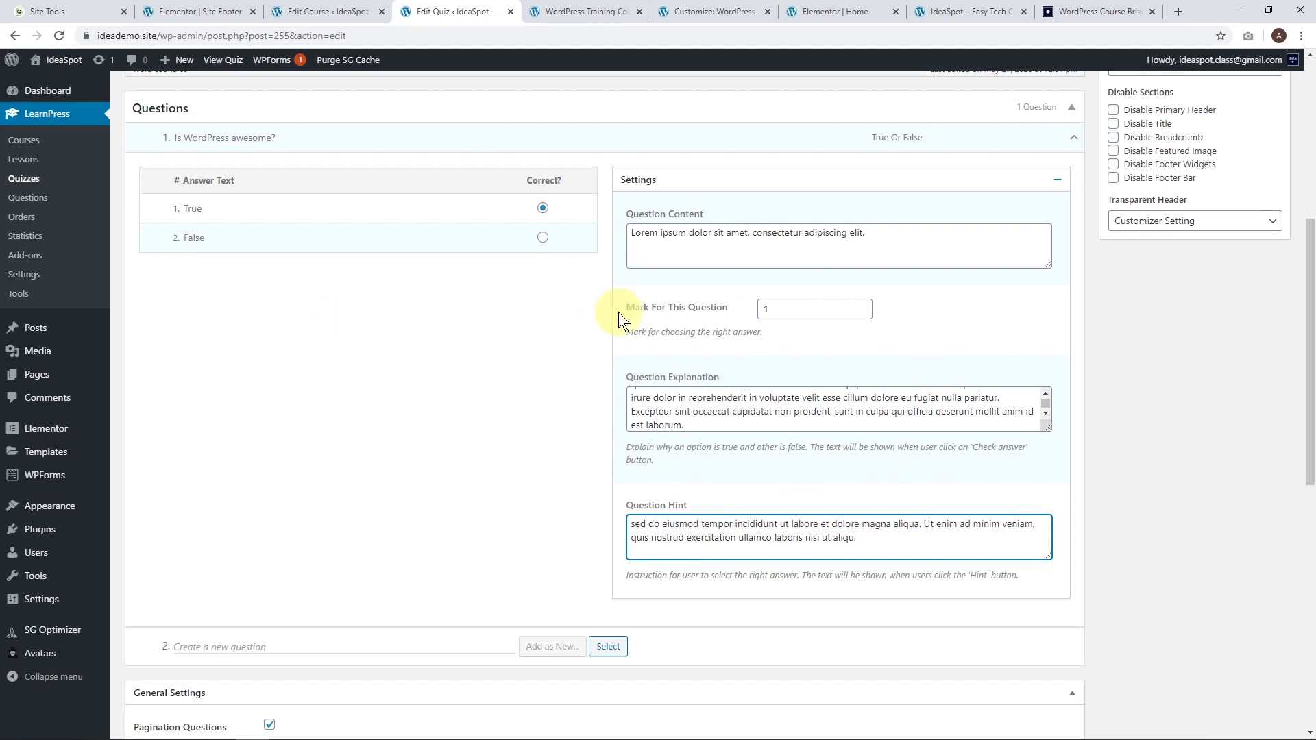
pyautogui.scroll(-2, 508, 454)
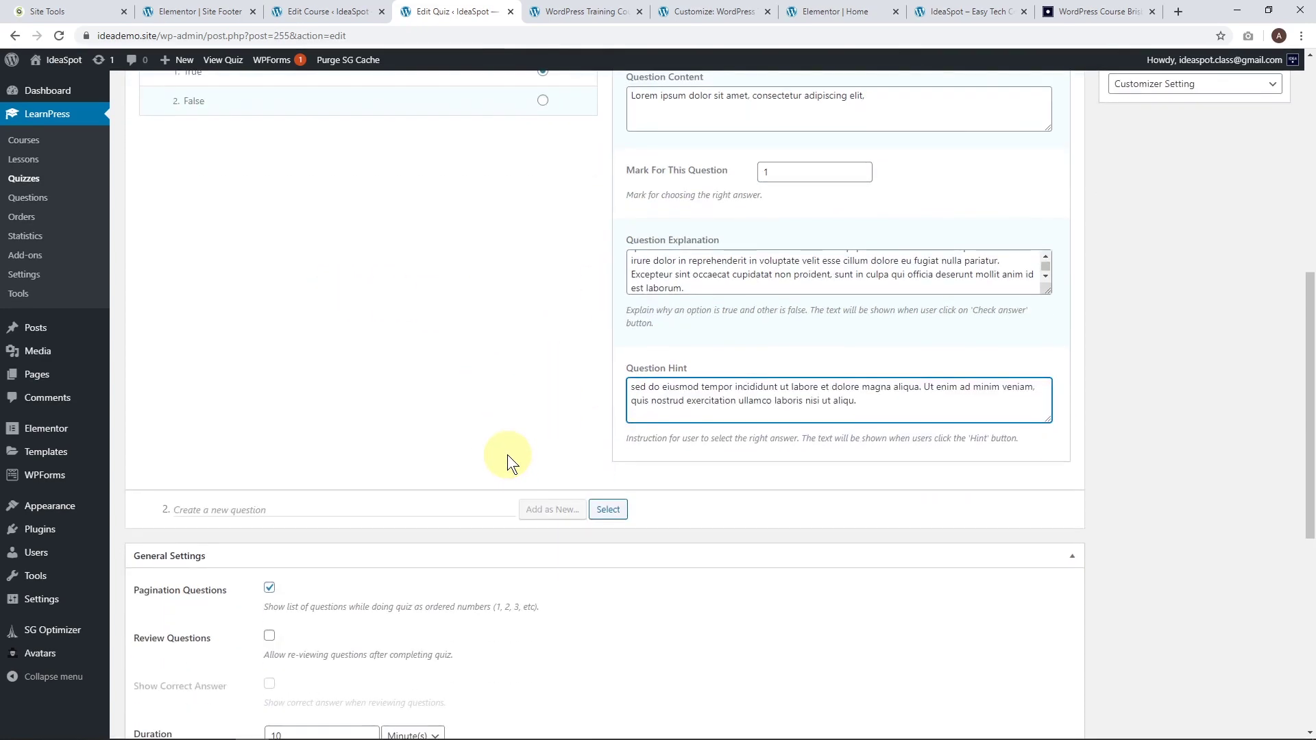
# Add the question 'Have you subscribed to IdeaSpot yet' as Single Choice.
pyautogui.scroll(-2, 492, 395)
pyautogui.click(267, 372)
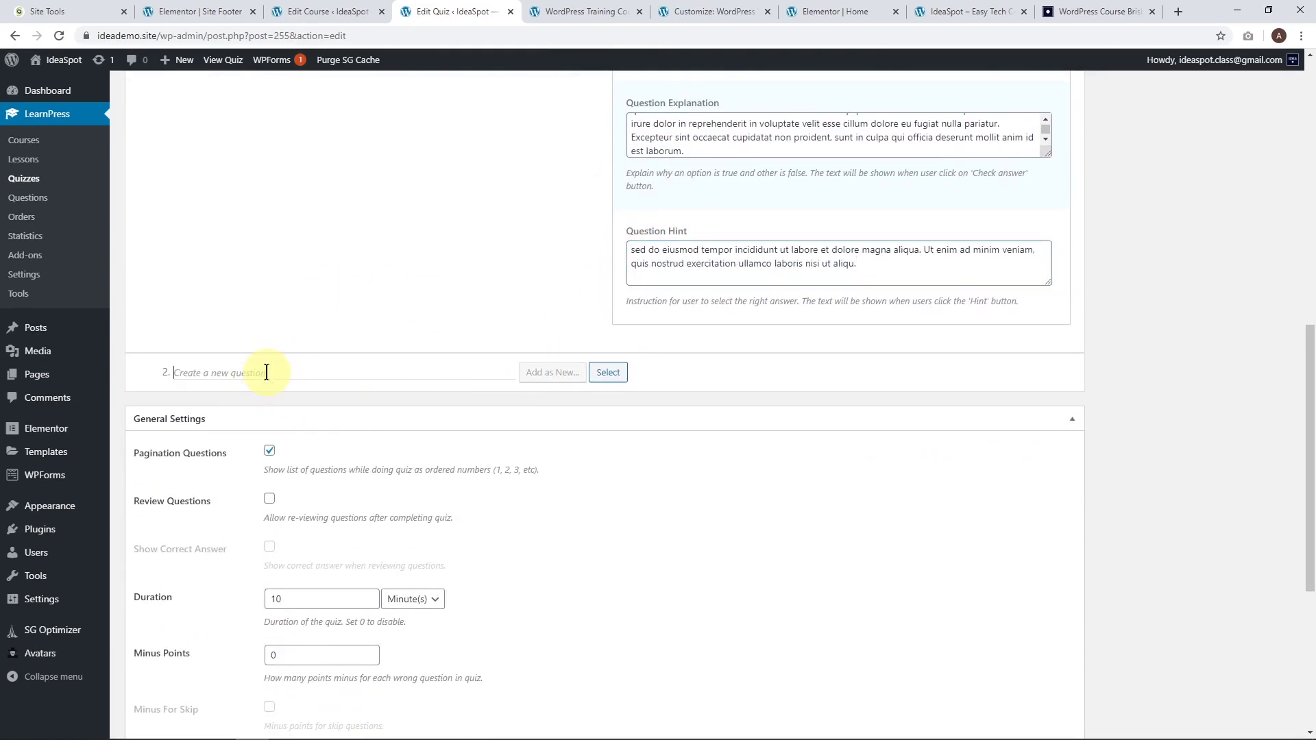
pyautogui.write('Have you sub')
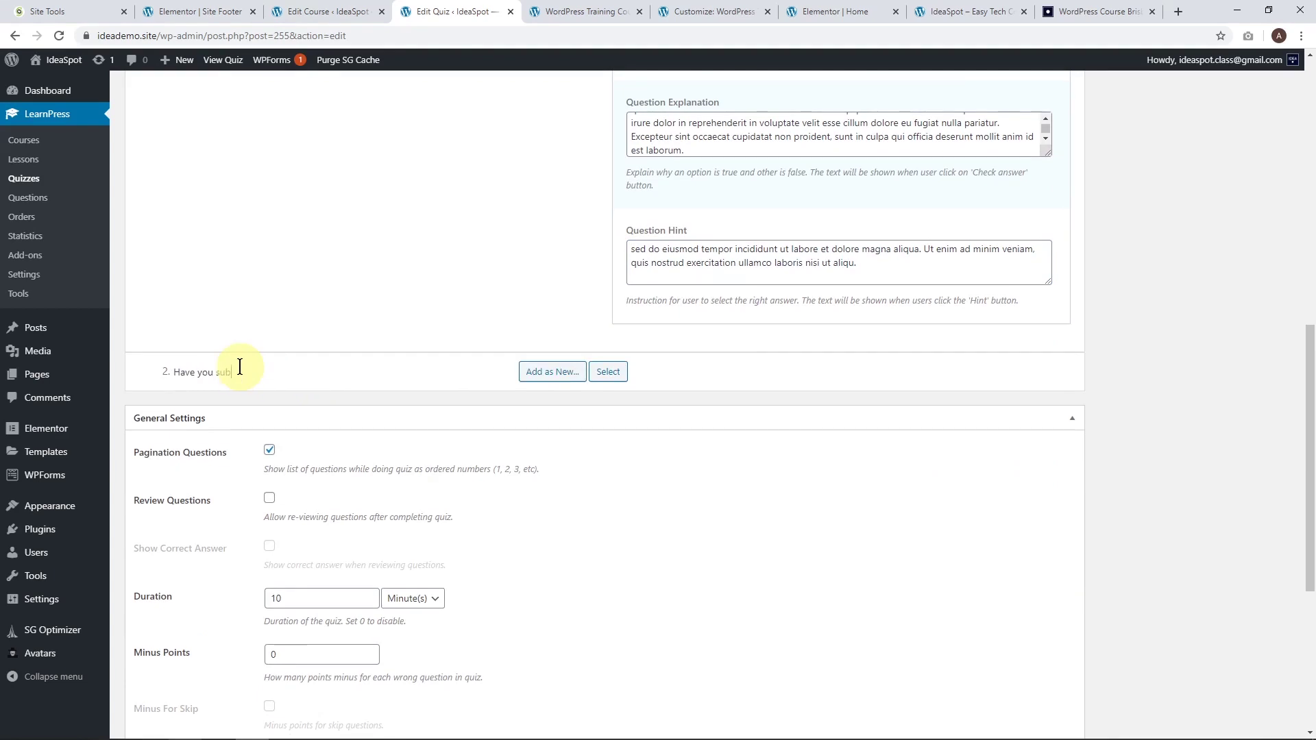
pyautogui.write('scribed to IdeaSpot yet?')
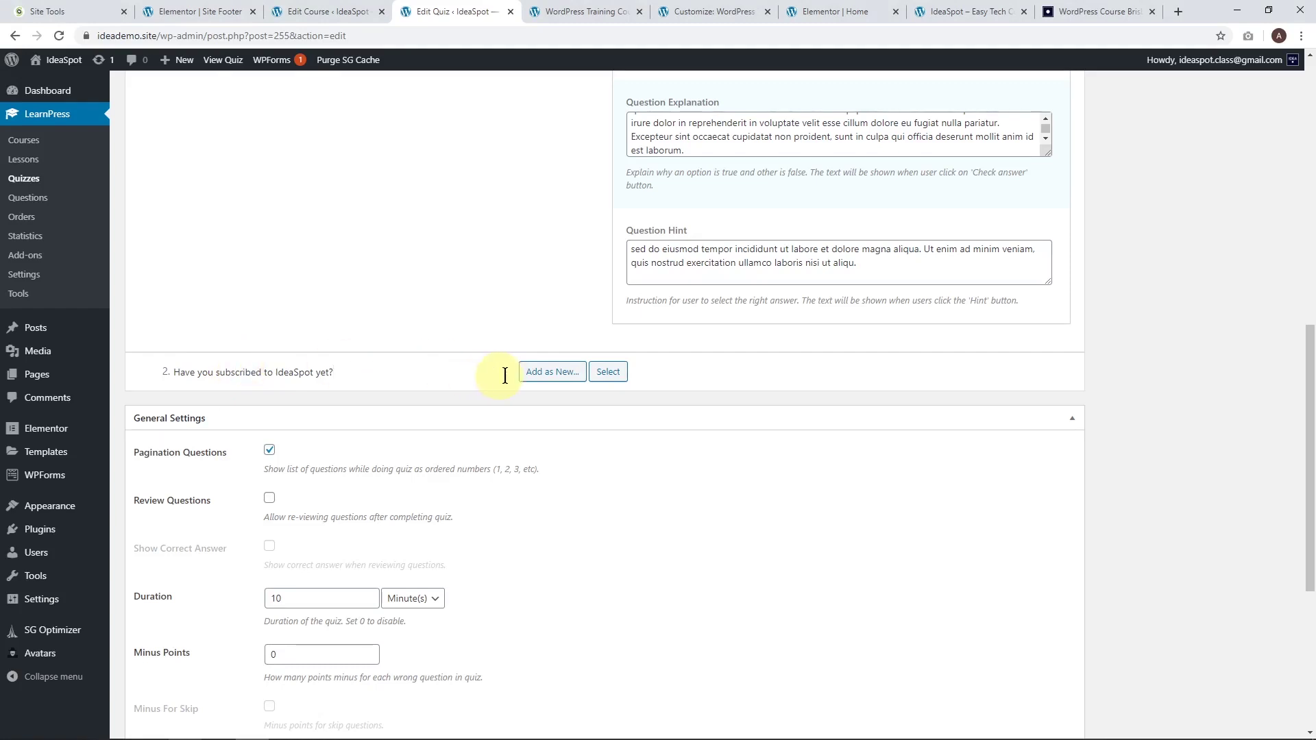
pyautogui.moveTo(560, 381)
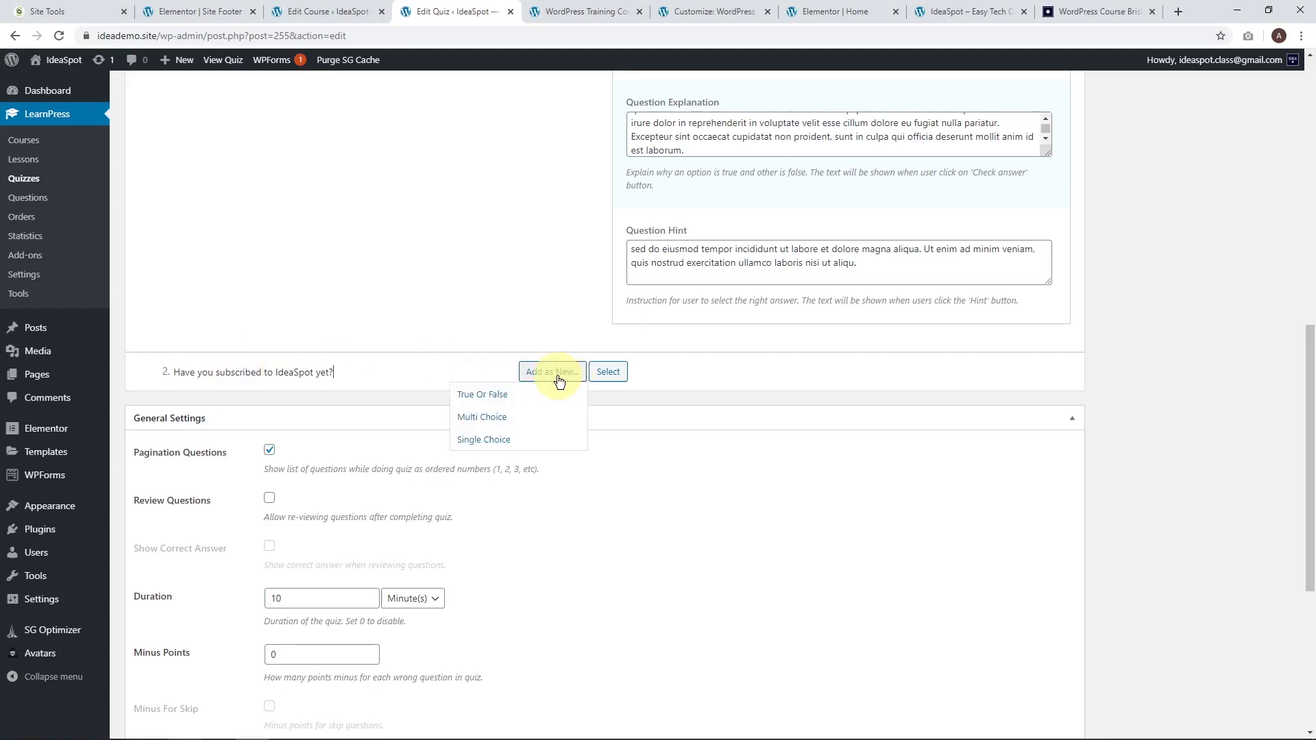
pyautogui.click(487, 439)
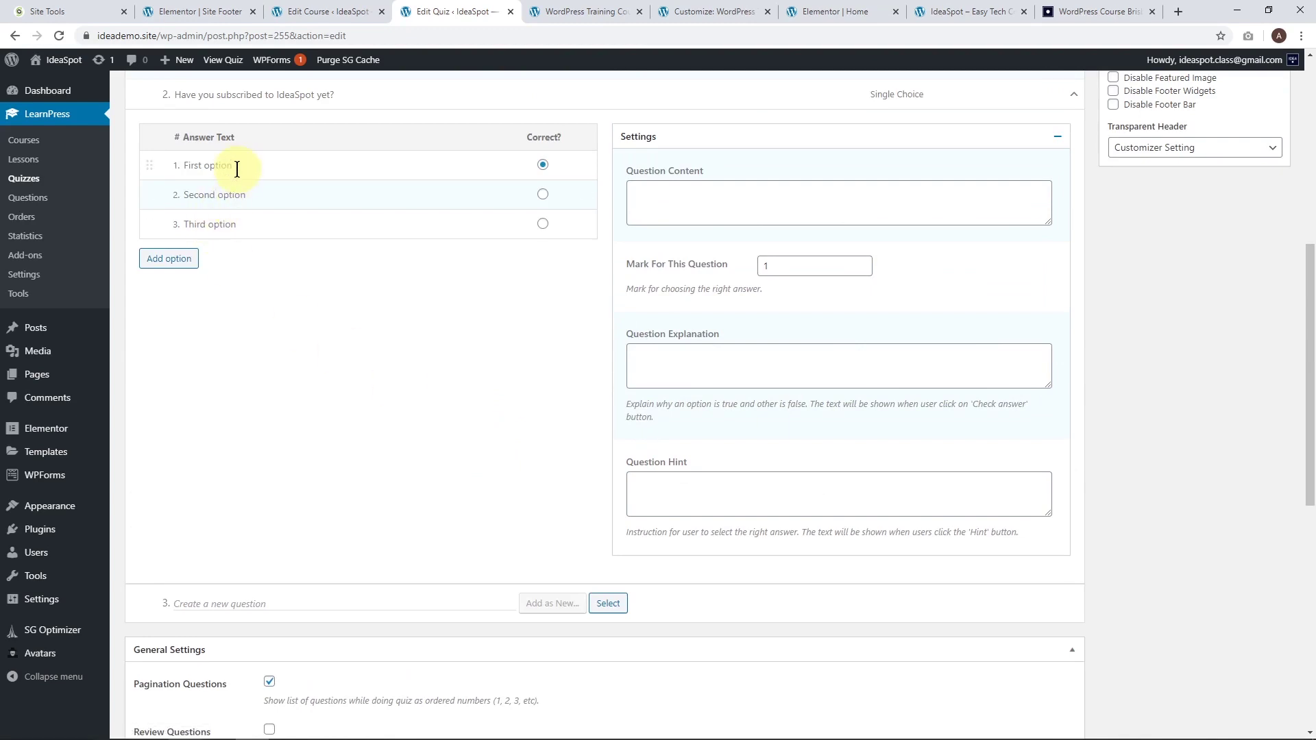
# Replace the placeholder answers with 'Yes', 'I already am' and 'Not yet'.
pyautogui.moveTo(265, 162); pyautogui.dragTo(175, 160)
pyautogui.write('Yes')
pyautogui.moveTo(246, 196); pyautogui.dragTo(135, 186)
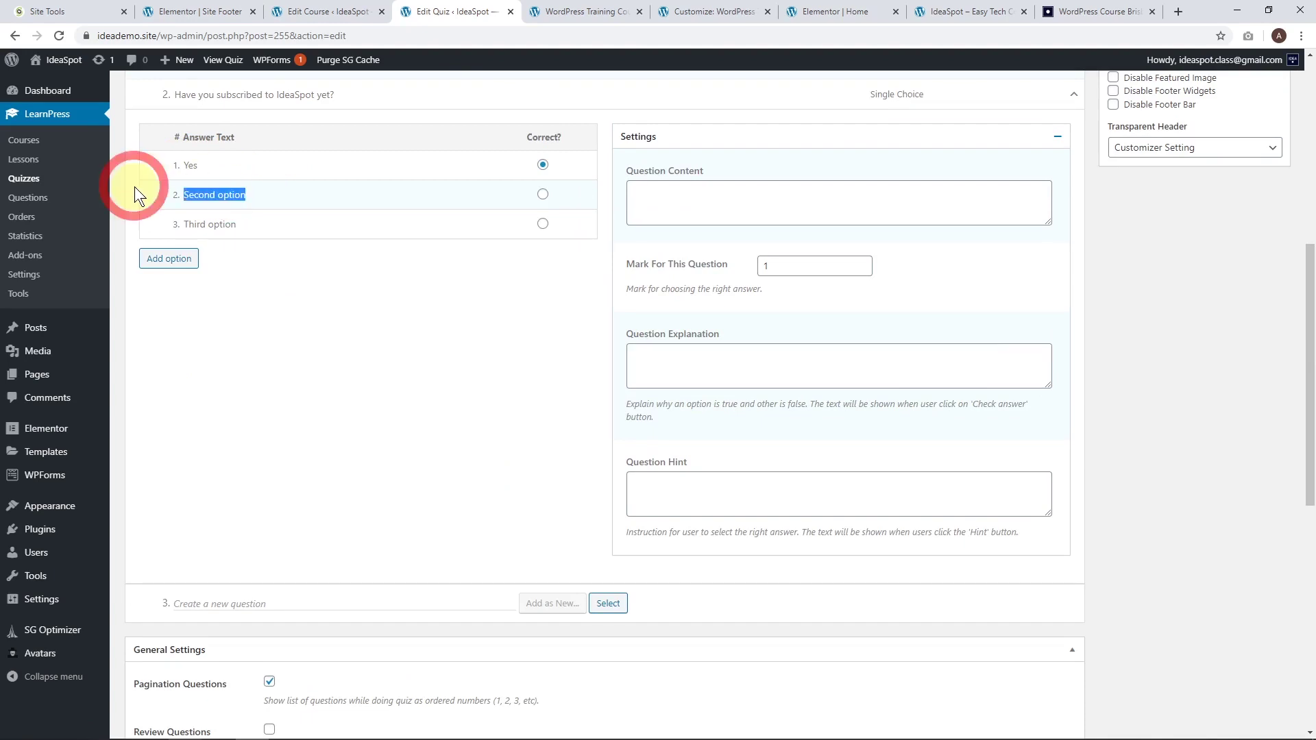
pyautogui.write('I alr')
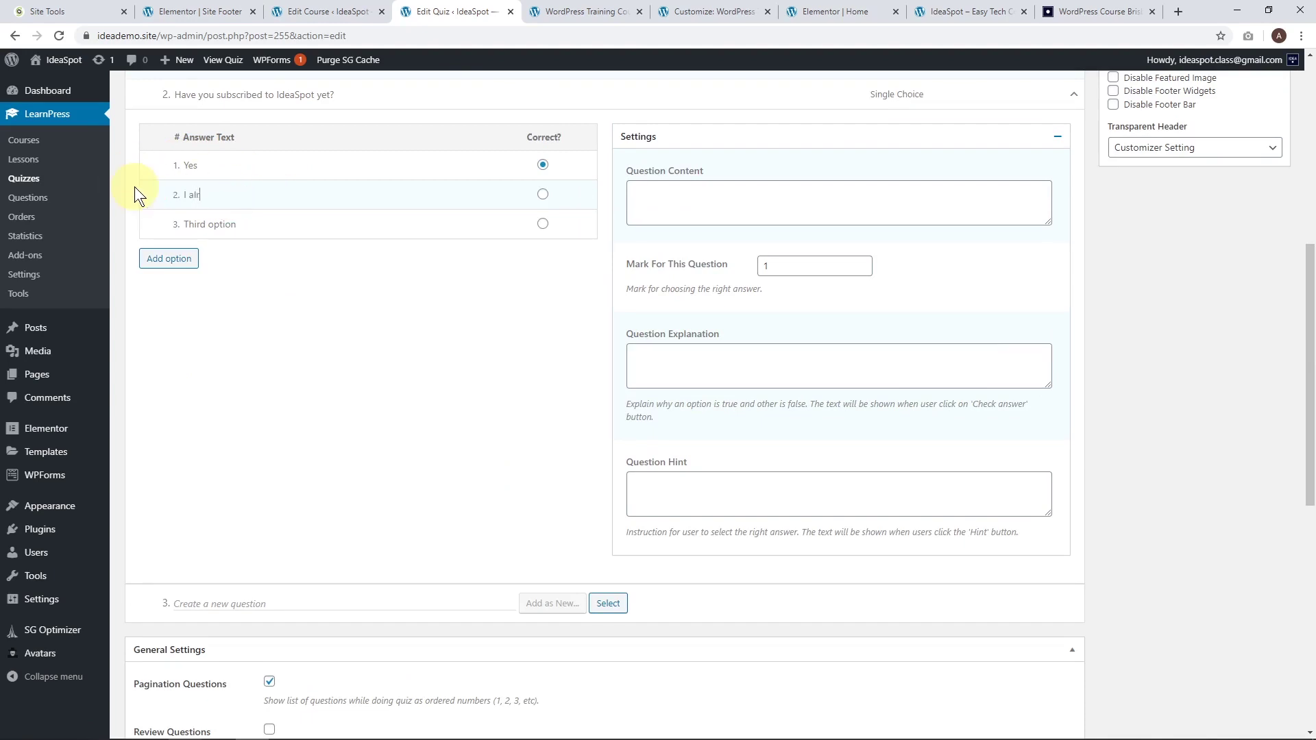
pyautogui.write('eady am')
pyautogui.moveTo(261, 226); pyautogui.dragTo(109, 228)
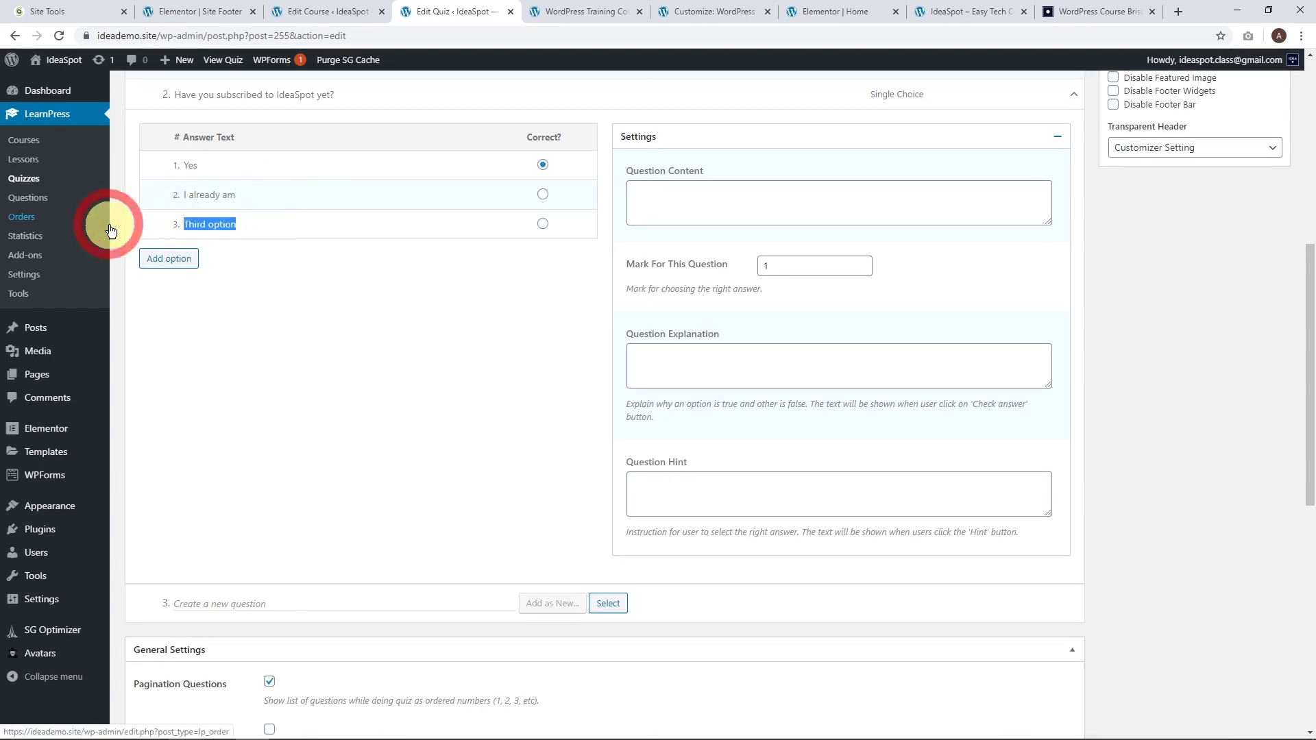
pyautogui.write('Not yet')
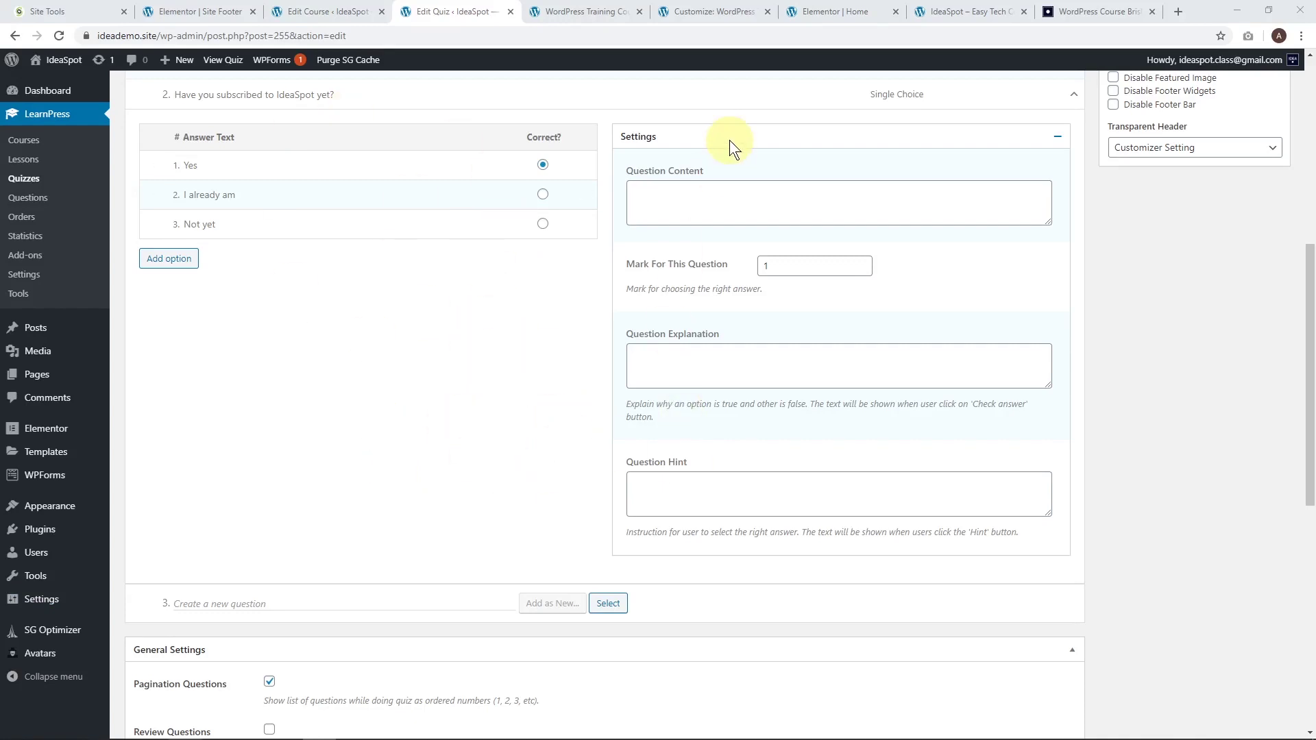
# Fill the new question's hint, explanation and content with trimmed lorem ipsum text.
pyautogui.click(681, 491)
pyautogui.write('Lorem ipsum dolor sit amet, consectetur adipiscing elit, sed do eiusmod tempor incididunt ut labore et dolore magna aliqua. Ut enim ad minim veniam, quis nostrud exercitation ullamco laboris nisi ut aliquip ex ea commodo consequat. Duis aute irure dolor in reprehenderit in voluptate velit esse cillum dolore eu fugiat nulla pariatur. Excepteur sint occaecat cupidatat non proident, sunt in culpa qui officia deserunt mollit anim id est laborum.')
pyautogui.moveTo(872, 496); pyautogui.dragTo(605, 410)
pyautogui.hotkey('ctrl', 'c')
pyautogui.press('BackSpace')
pyautogui.click(740, 368)
pyautogui.hotkey('ctrl', 'v')
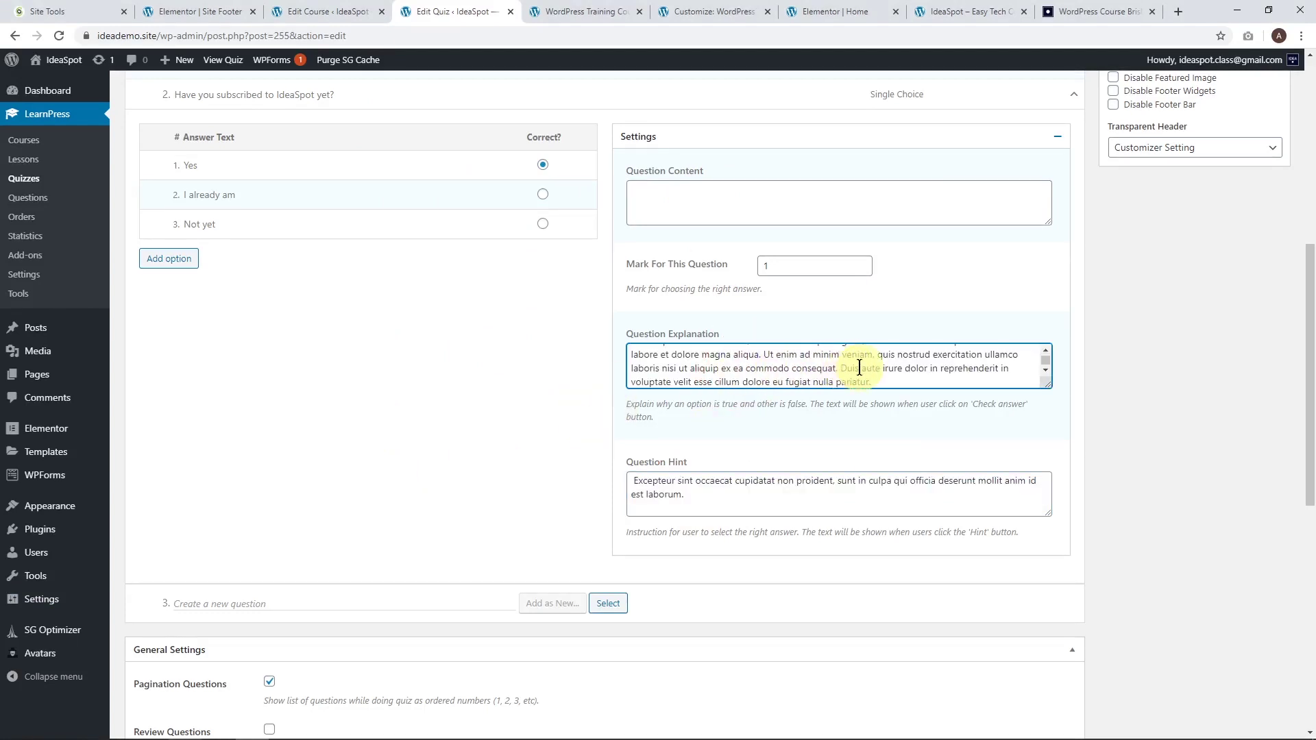
pyautogui.moveTo(835, 380); pyautogui.dragTo(536, 290)
pyautogui.hotkey('ctrl', 'x')
pyautogui.click(667, 199)
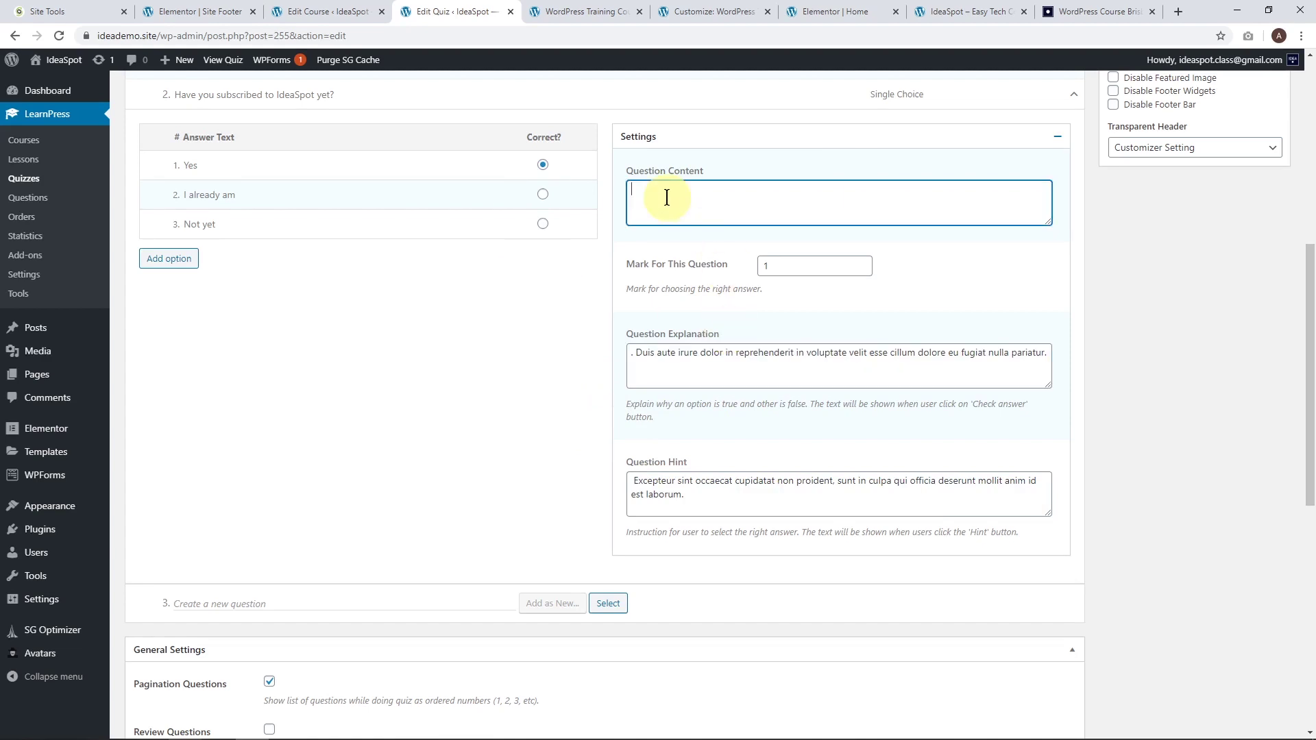
pyautogui.hotkey('ctrl', 'v')
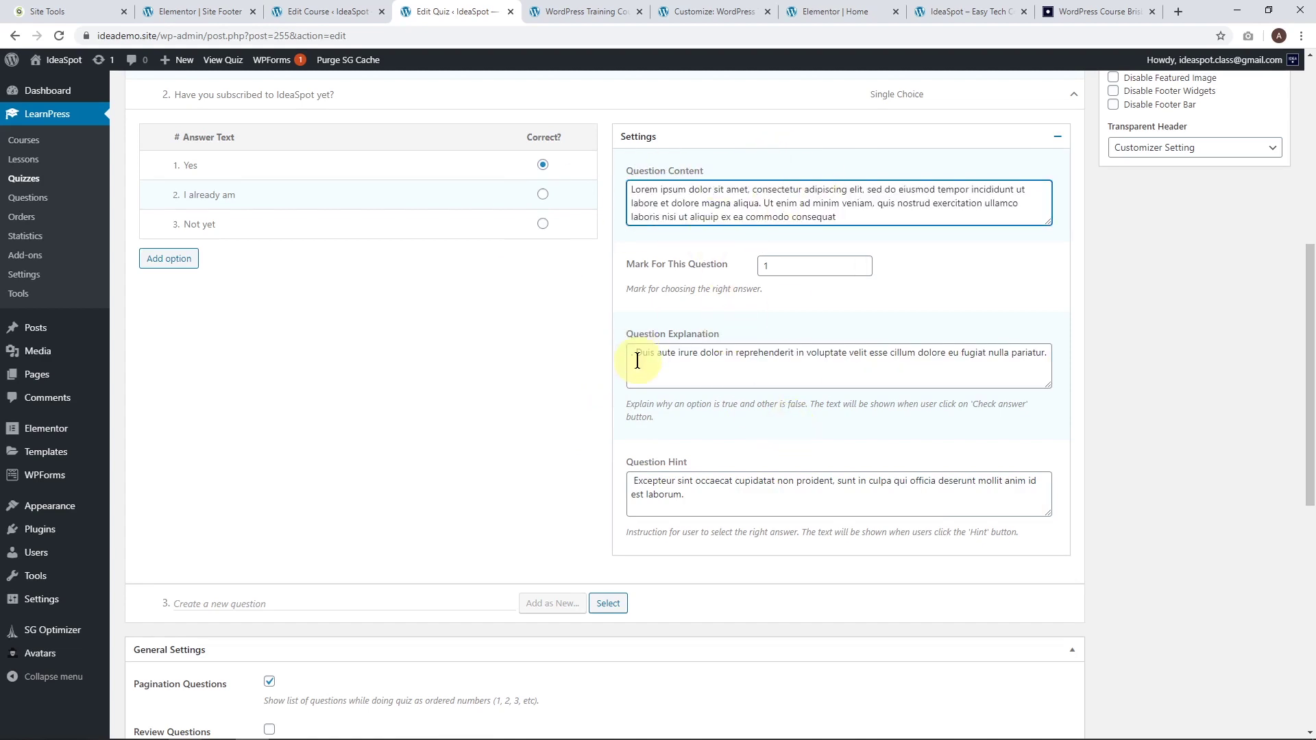
pyautogui.click(637, 355)
pyautogui.press('BackSpace')
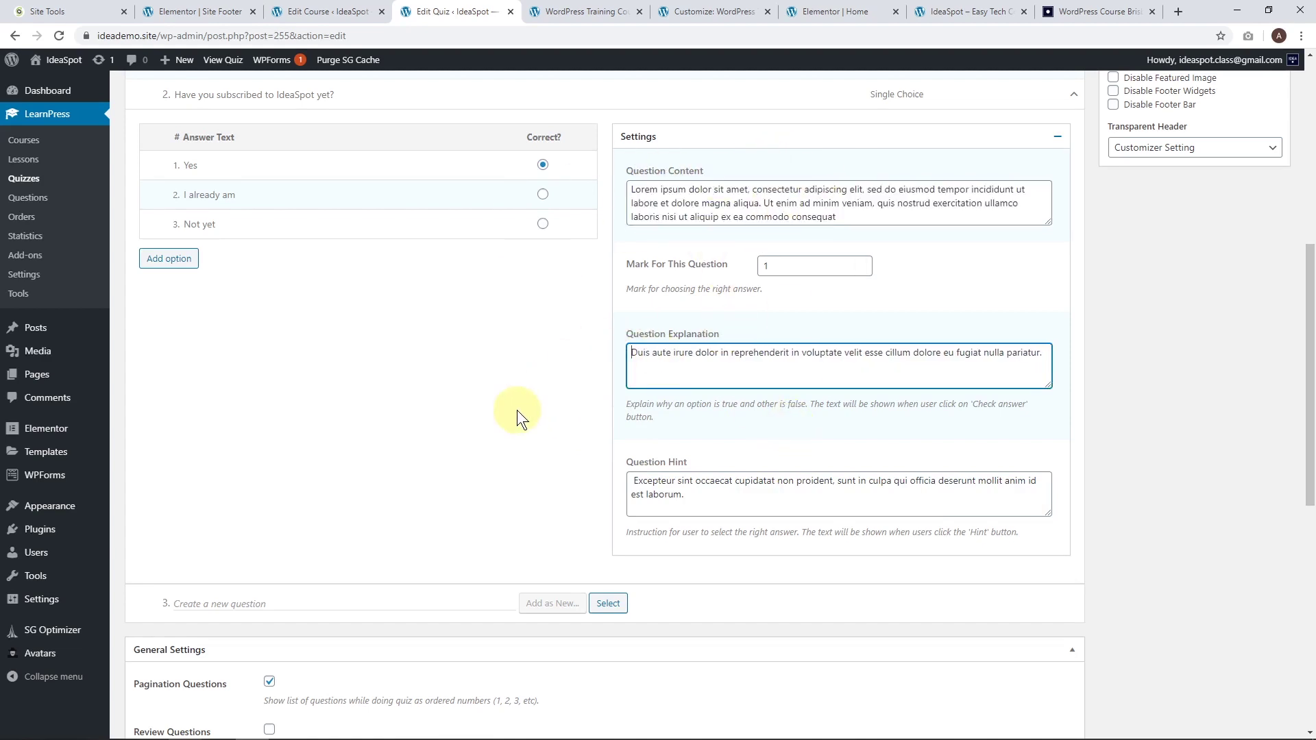
# Update Quiz 1 and scroll through to review the saved questions.
pyautogui.scroll(2, 652, 425)
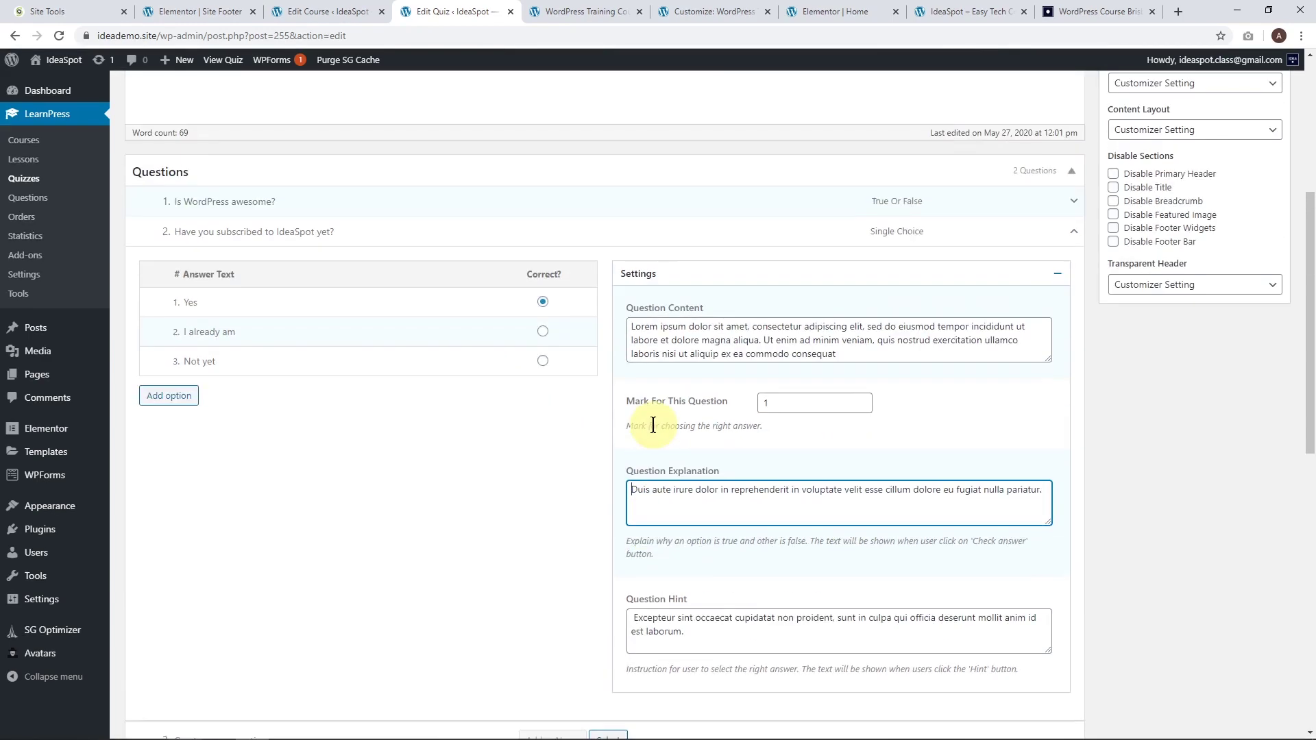
pyautogui.scroll(4, 652, 425)
pyautogui.click(1264, 264)
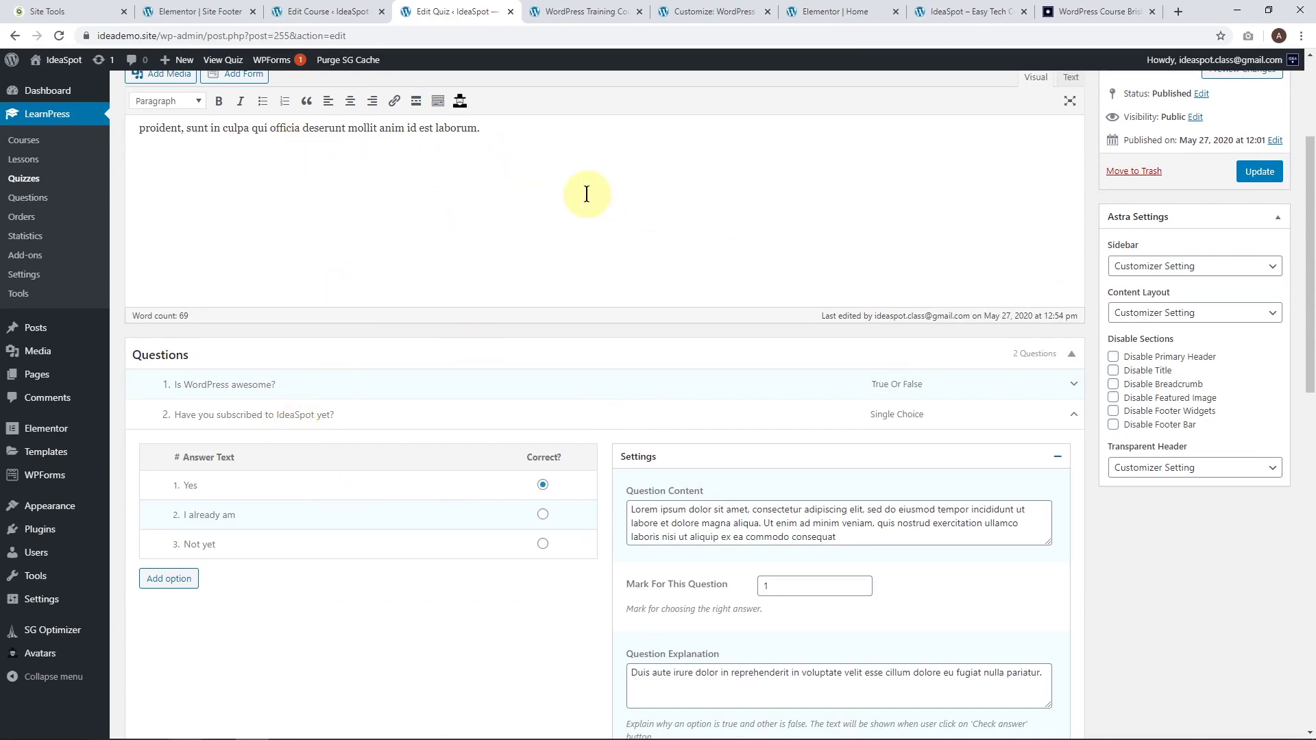
pyautogui.scroll(-1, 393, 198)
pyautogui.scroll(-8, 394, 199)
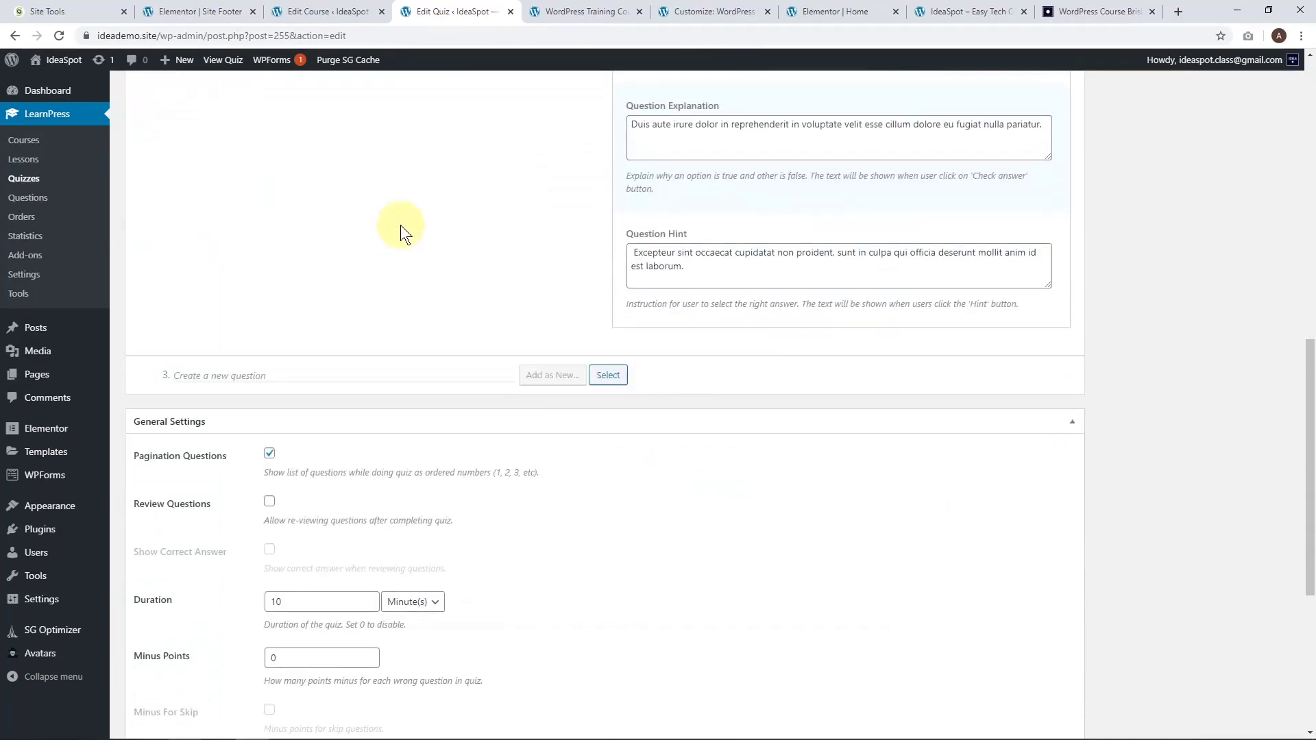
pyautogui.scroll(-3, 480, 274)
pyautogui.scroll(10, 495, 264)
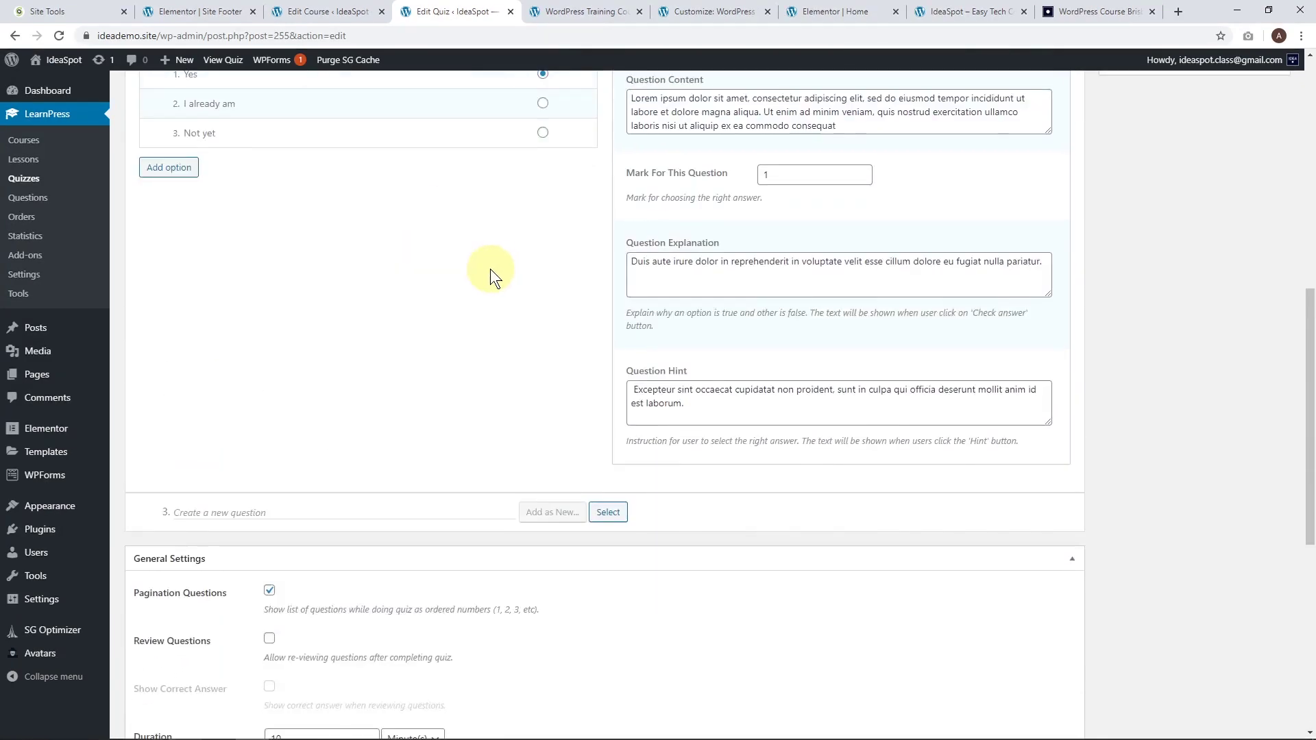
pyautogui.scroll(3, 491, 268)
pyautogui.scroll(-8, 435, 377)
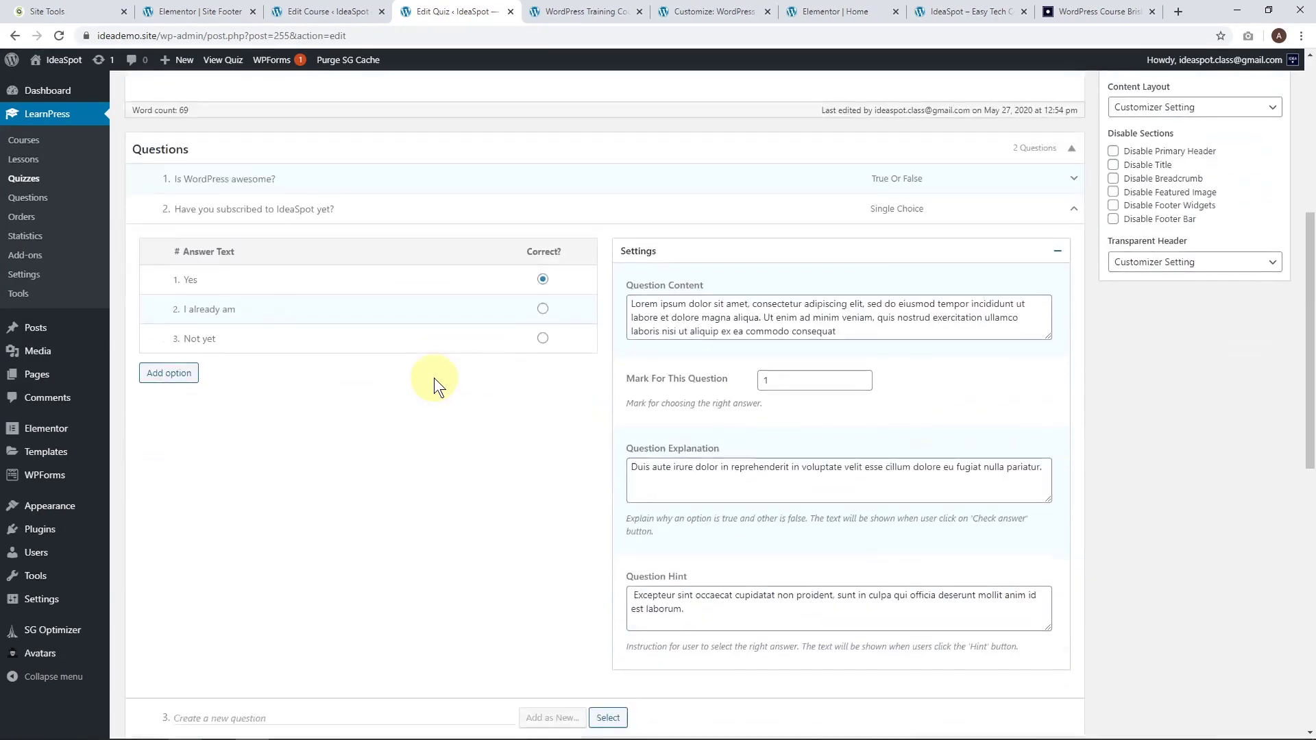
pyautogui.scroll(-4, 421, 385)
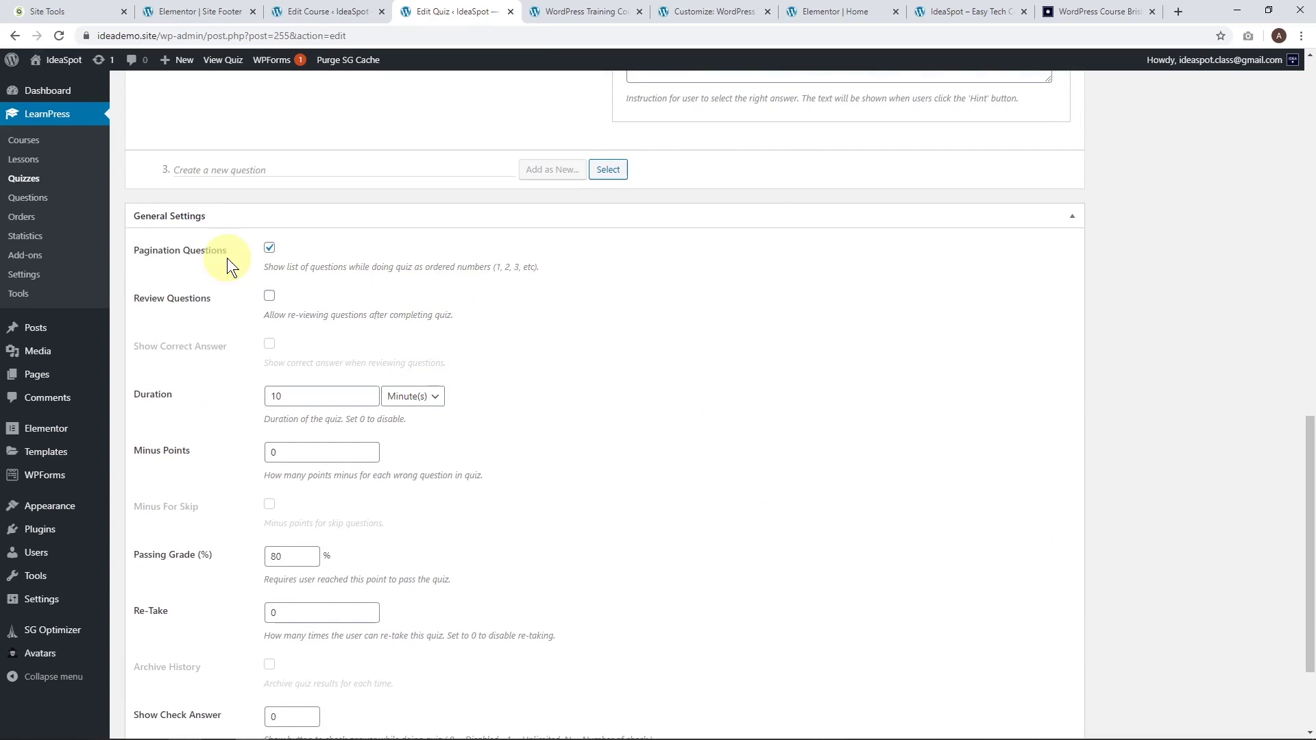
# Keep question pagination on and enable reviewing questions with correct answers shown.
pyautogui.click(261, 255)
pyautogui.scroll(-2, 606, 384)
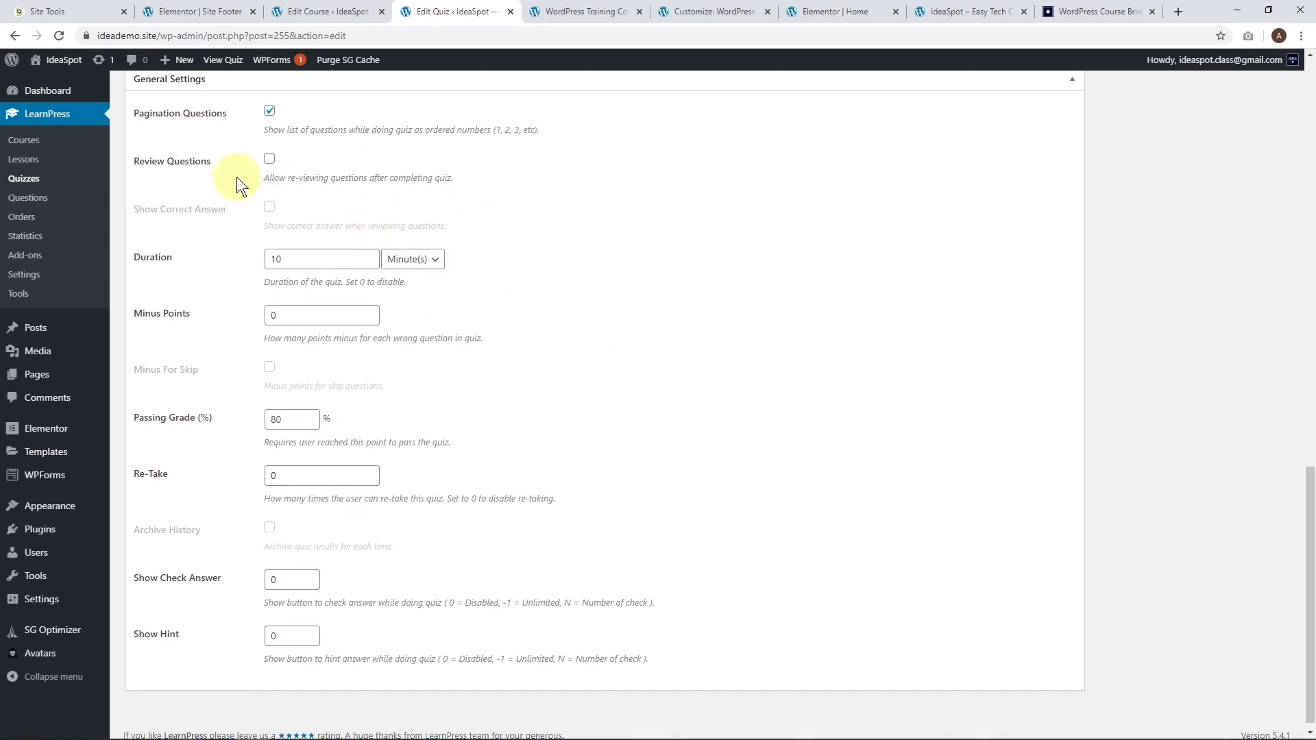
pyautogui.click(269, 159)
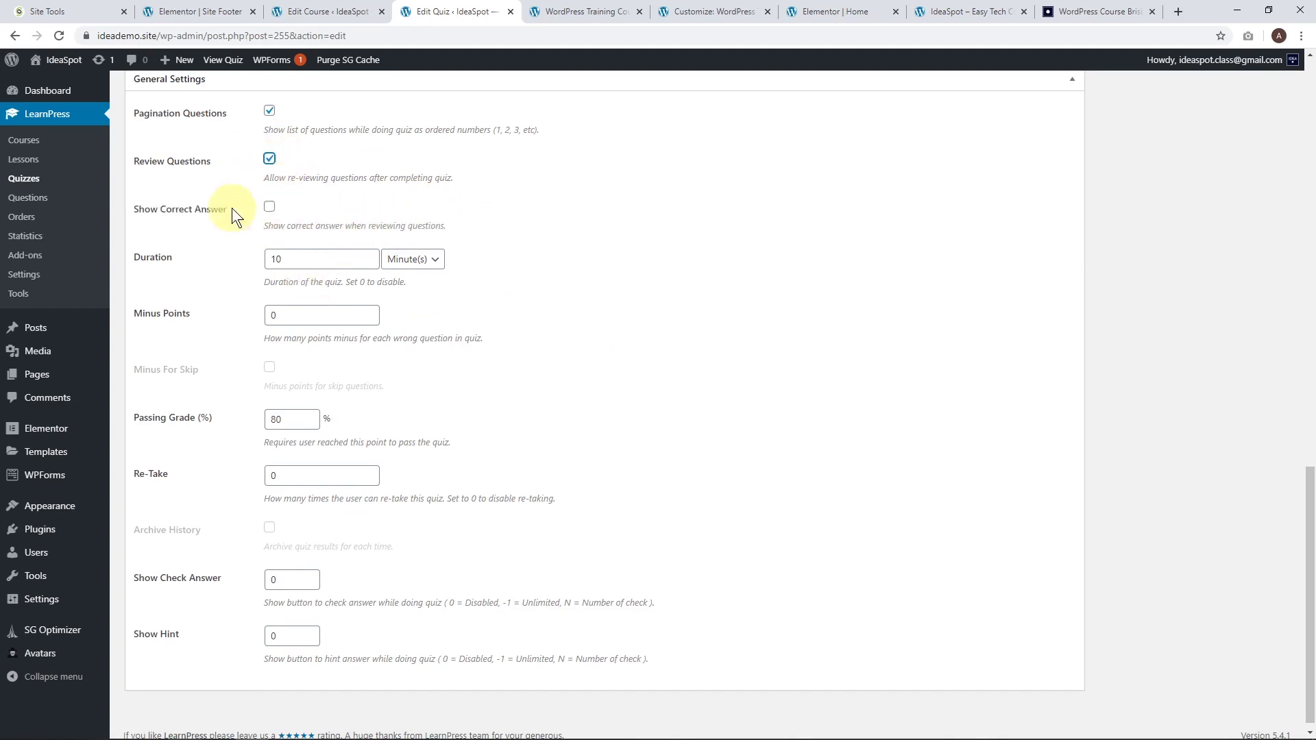
pyautogui.click(271, 207)
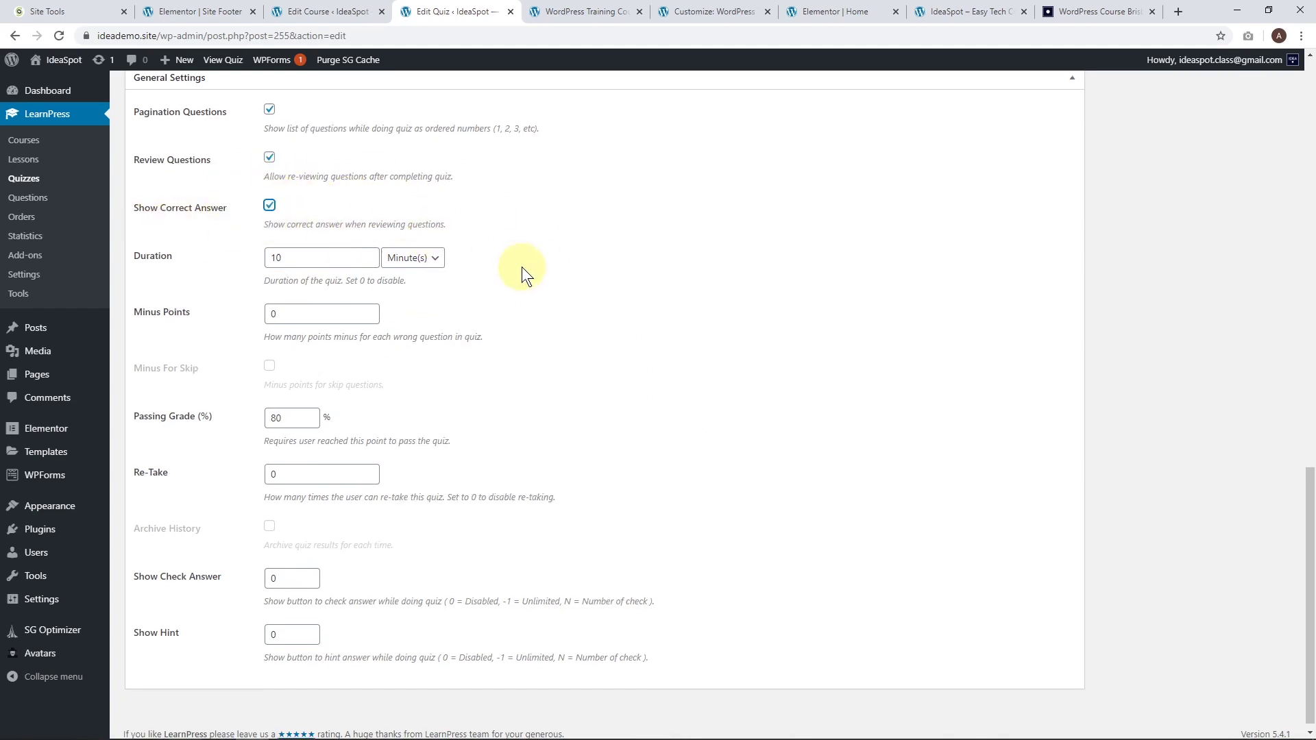
pyautogui.scroll(-1, 520, 267)
# Set the quiz duration to 120 and Re-Take to 1.
pyautogui.click(230, 254)
pyautogui.press('BackSpace')
pyautogui.write('0')
pyautogui.doubleClick(265, 245)
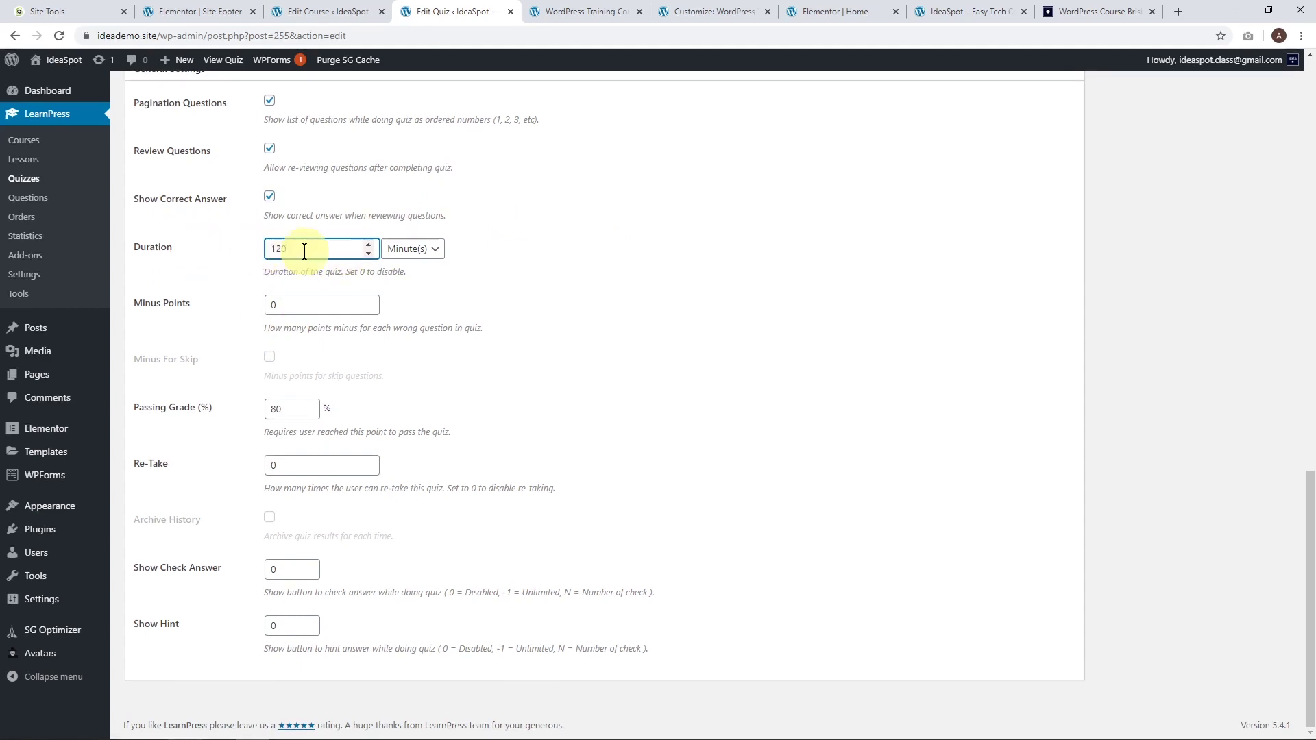
pyautogui.write('120')
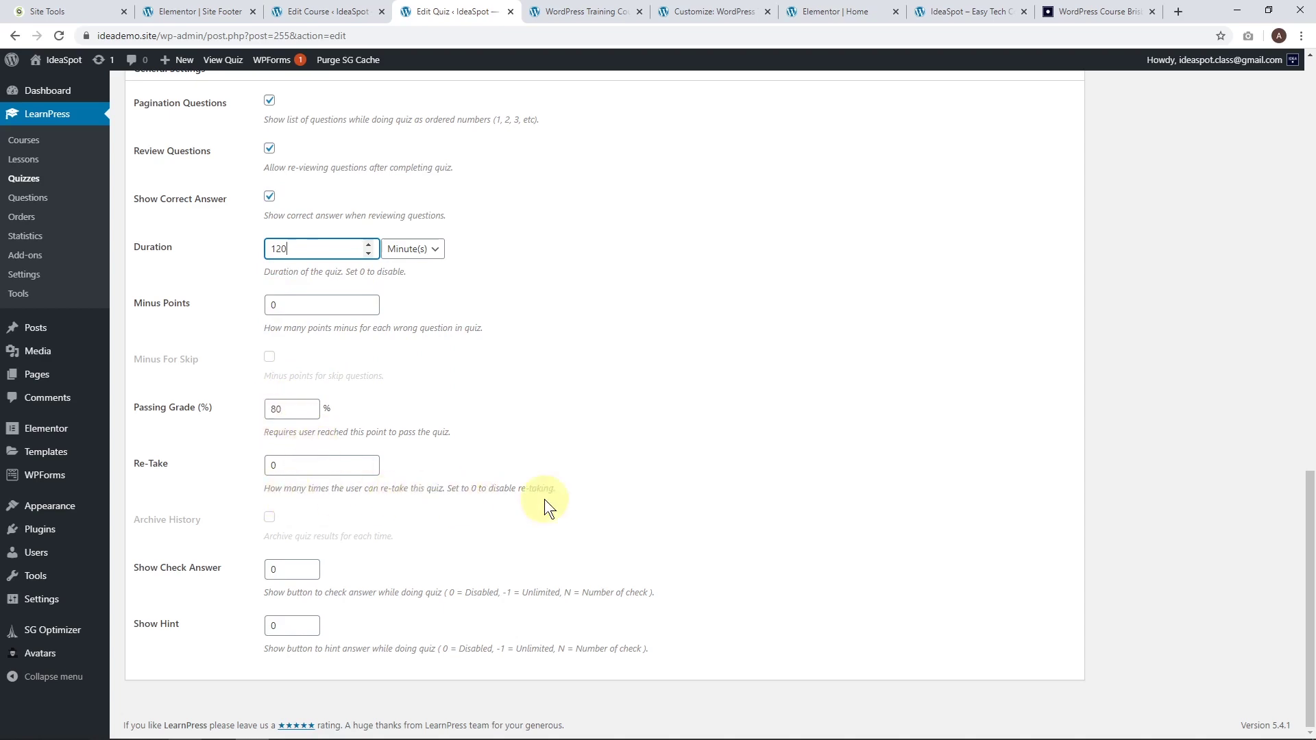
pyautogui.click(188, 465)
pyautogui.write('1')
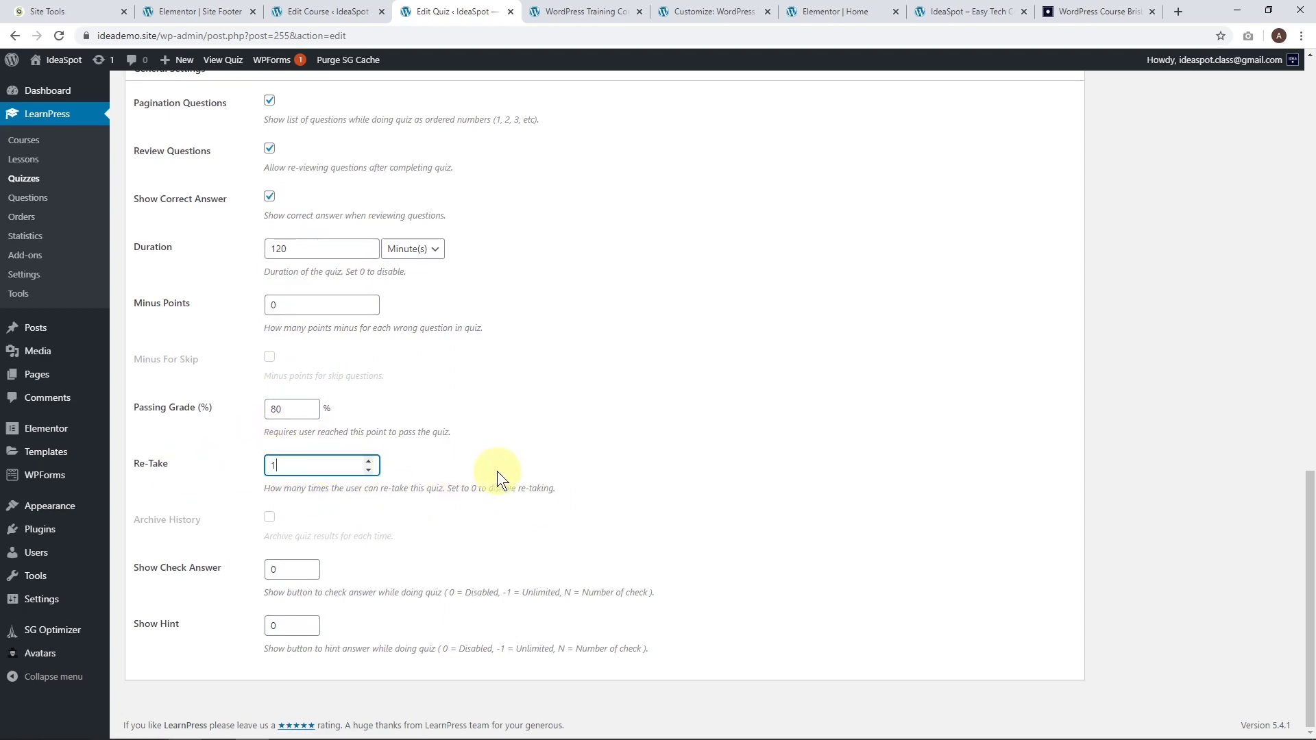
pyautogui.click(577, 453)
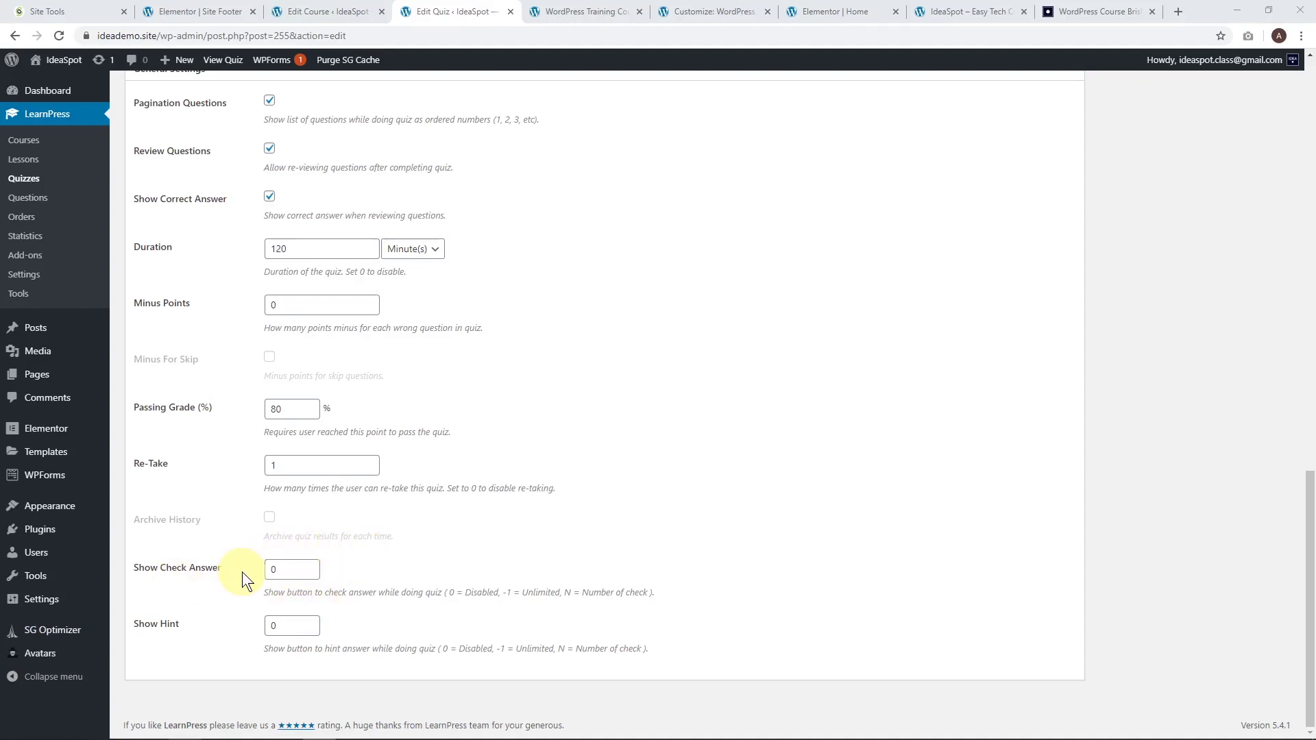
# Set Show Check Answer to 0.
pyautogui.doubleClick(278, 574)
pyautogui.write('-1')
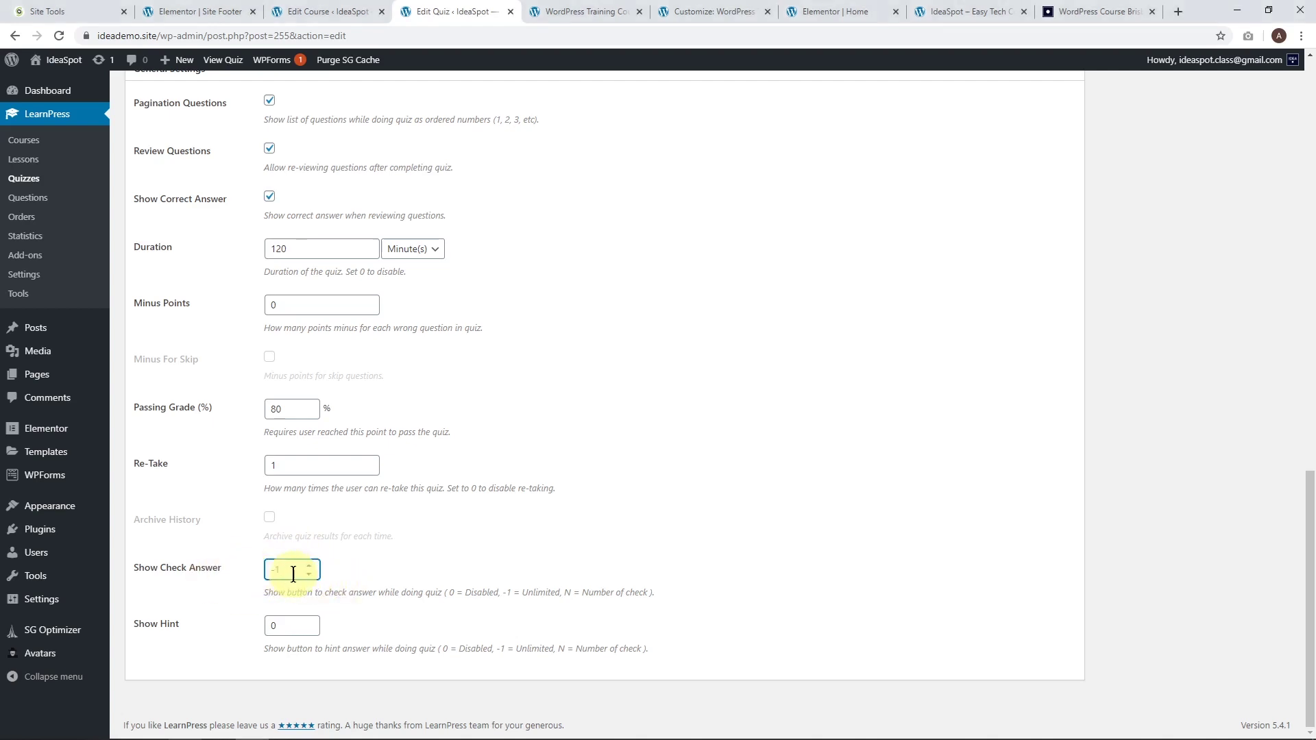
pyautogui.moveTo(294, 576); pyautogui.dragTo(245, 572)
pyautogui.write('4')
pyautogui.moveTo(286, 572); pyautogui.dragTo(259, 564)
pyautogui.write('0')
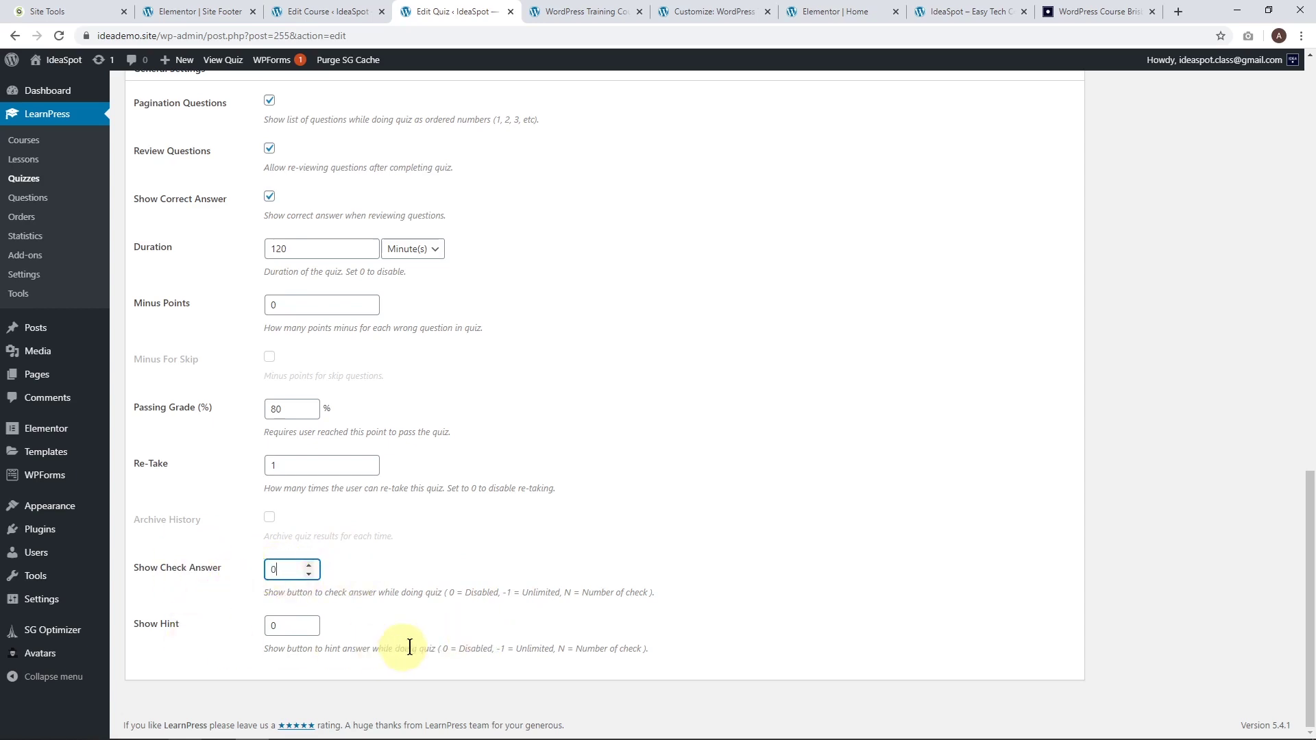
# Adjust the Show Hint value and update the quiz settings.
pyautogui.moveTo(281, 626); pyautogui.dragTo(192, 629)
pyautogui.write('-1')
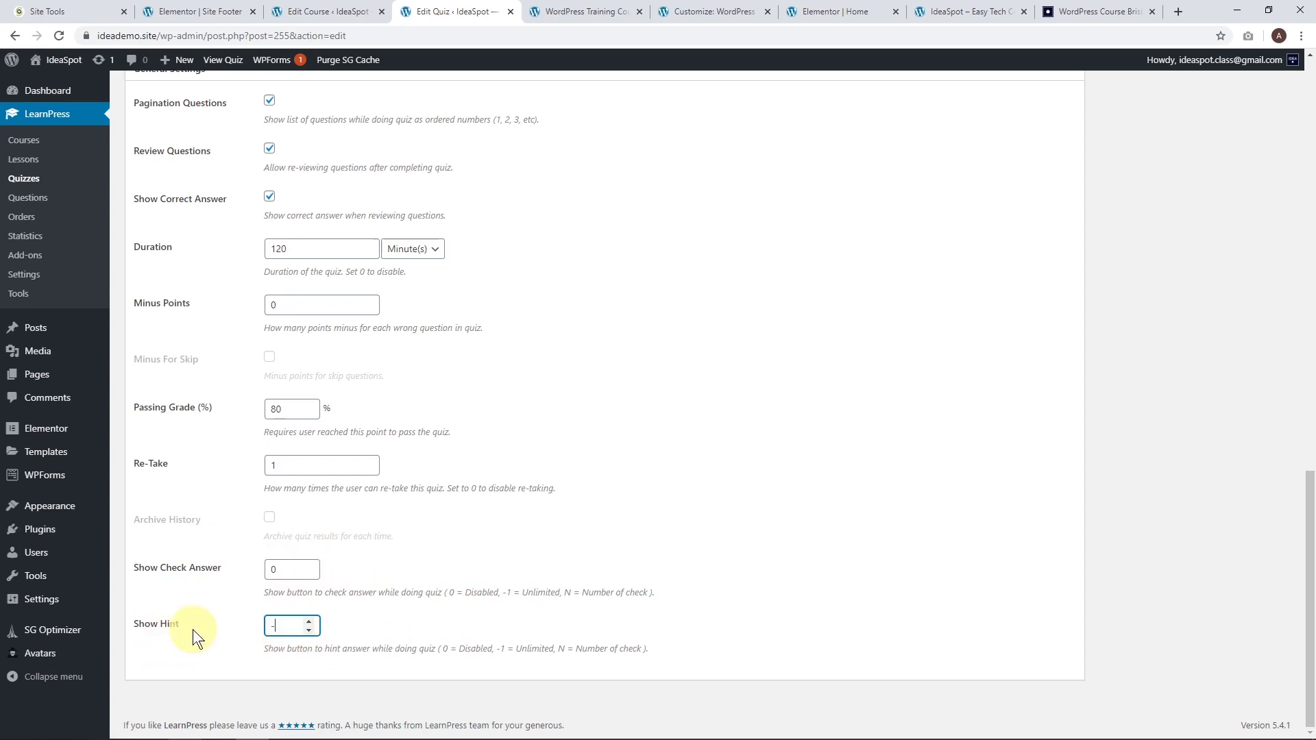
pyautogui.moveTo(294, 625); pyautogui.dragTo(185, 631)
pyautogui.click(309, 621)
pyautogui.moveTo(282, 626); pyautogui.dragTo(236, 629)
pyautogui.click(273, 620)
pyautogui.scroll(20, 523, 601)
pyautogui.click(1260, 376)
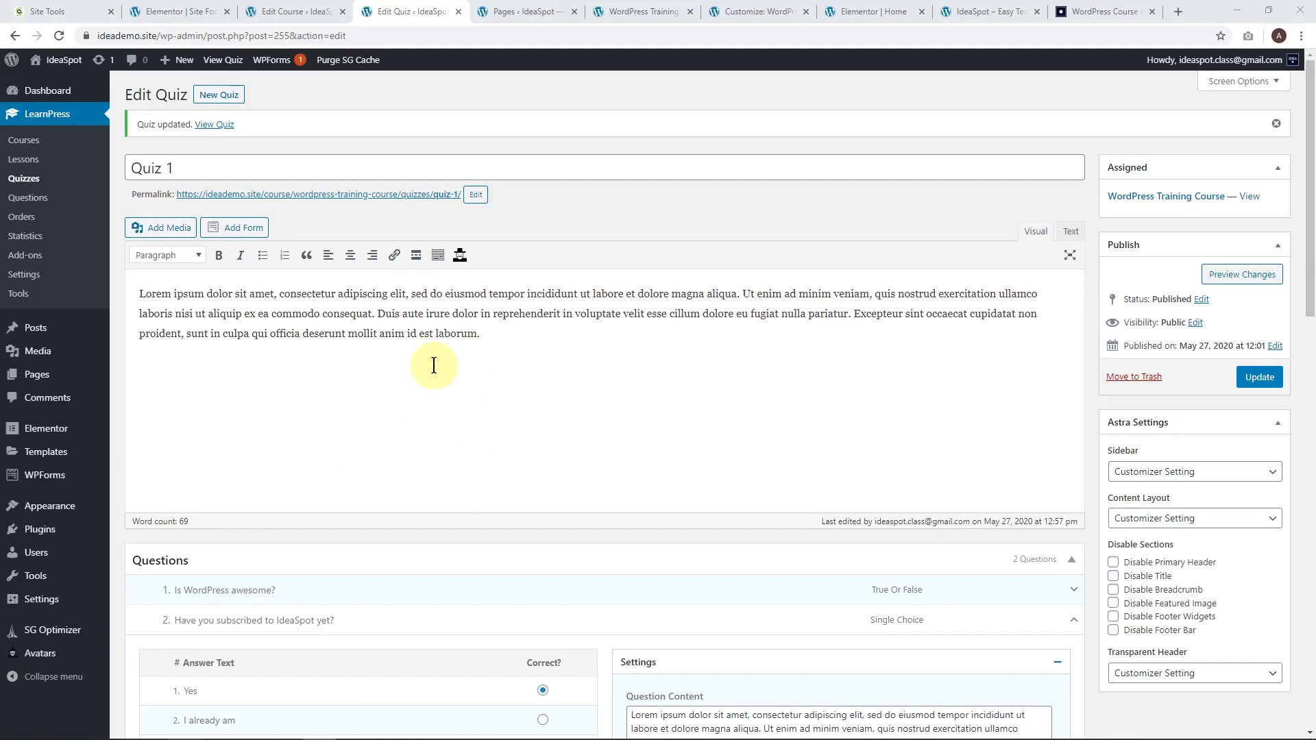
# Open the WordPress Training Course's public page in a new tab and enroll from the curriculum.
pyautogui.click(25, 144)
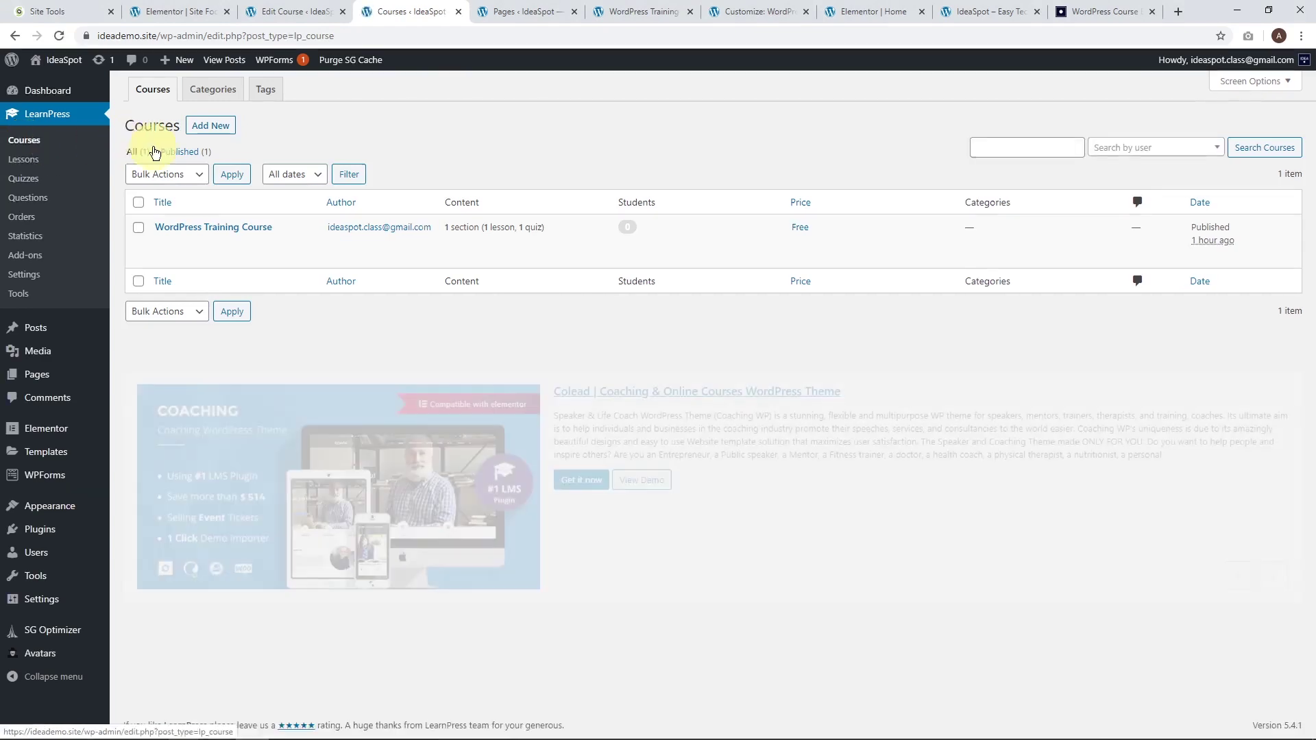
pyautogui.rightClick(259, 248)
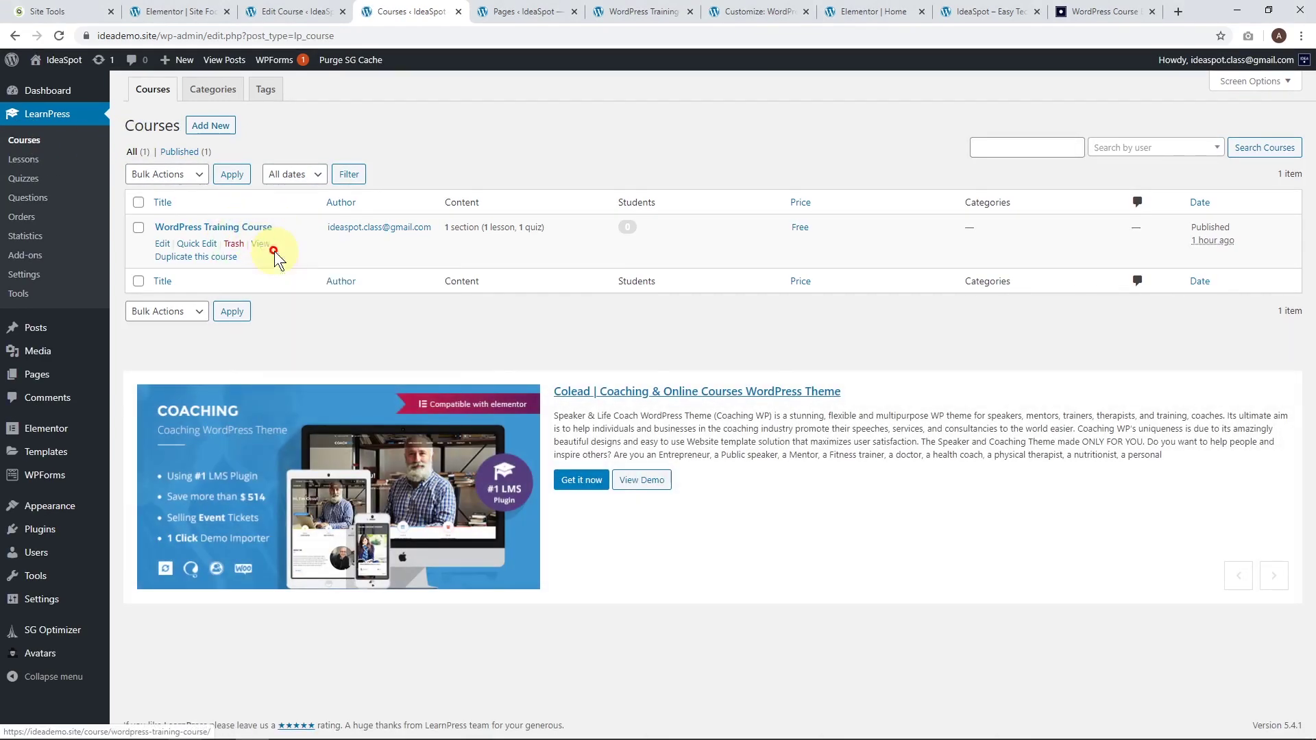
pyautogui.click(288, 255)
pyautogui.click(576, 11)
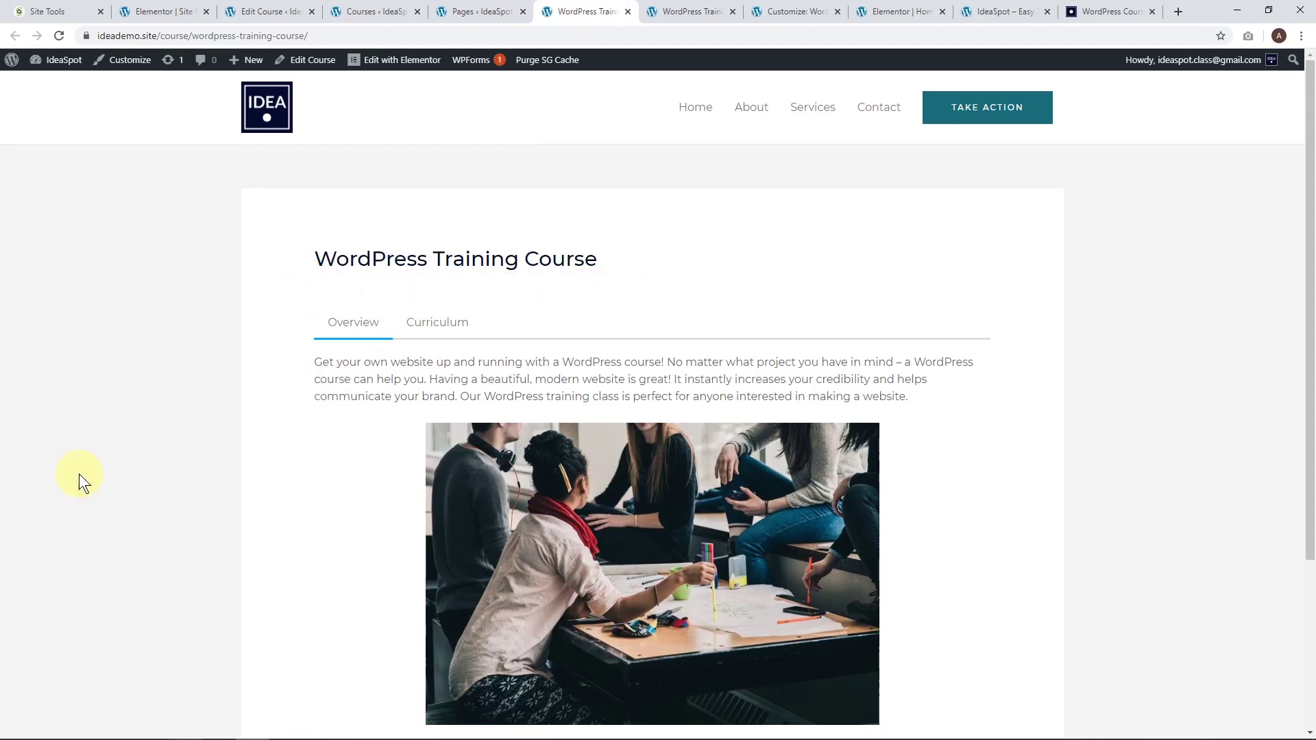
pyautogui.click(441, 330)
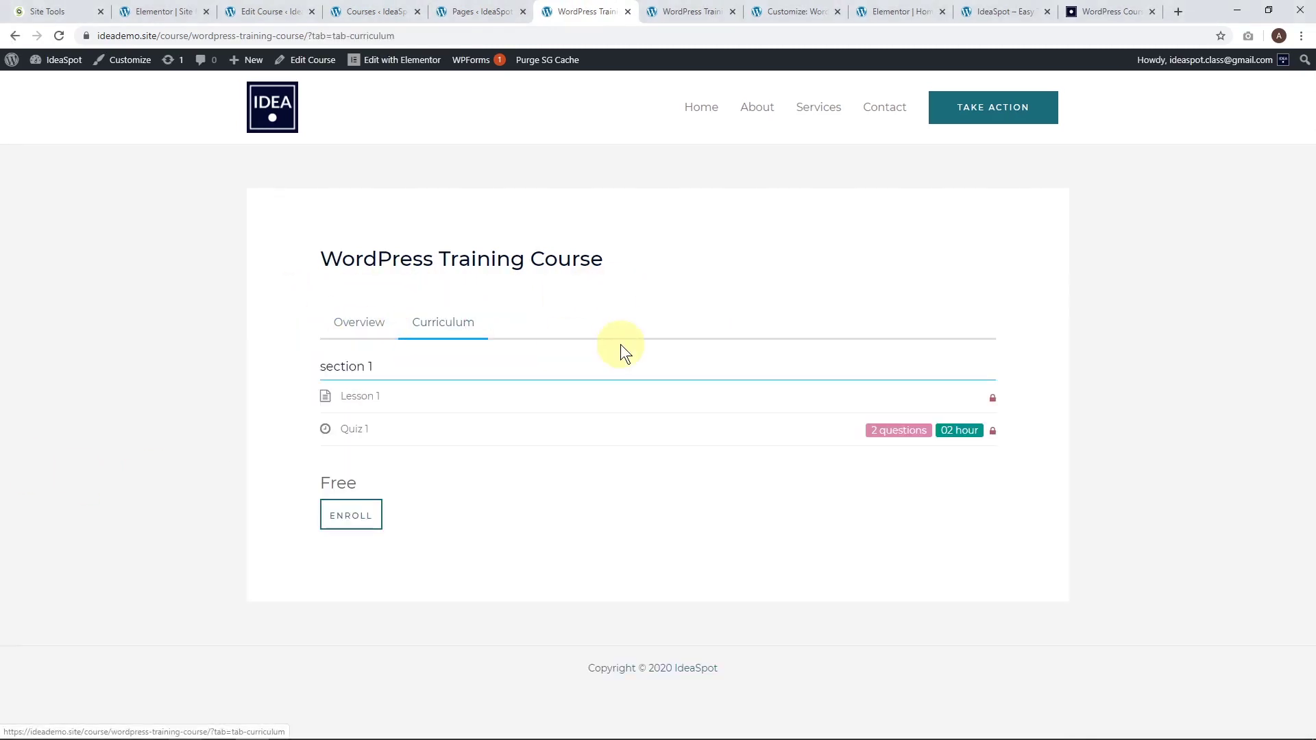
pyautogui.click(352, 526)
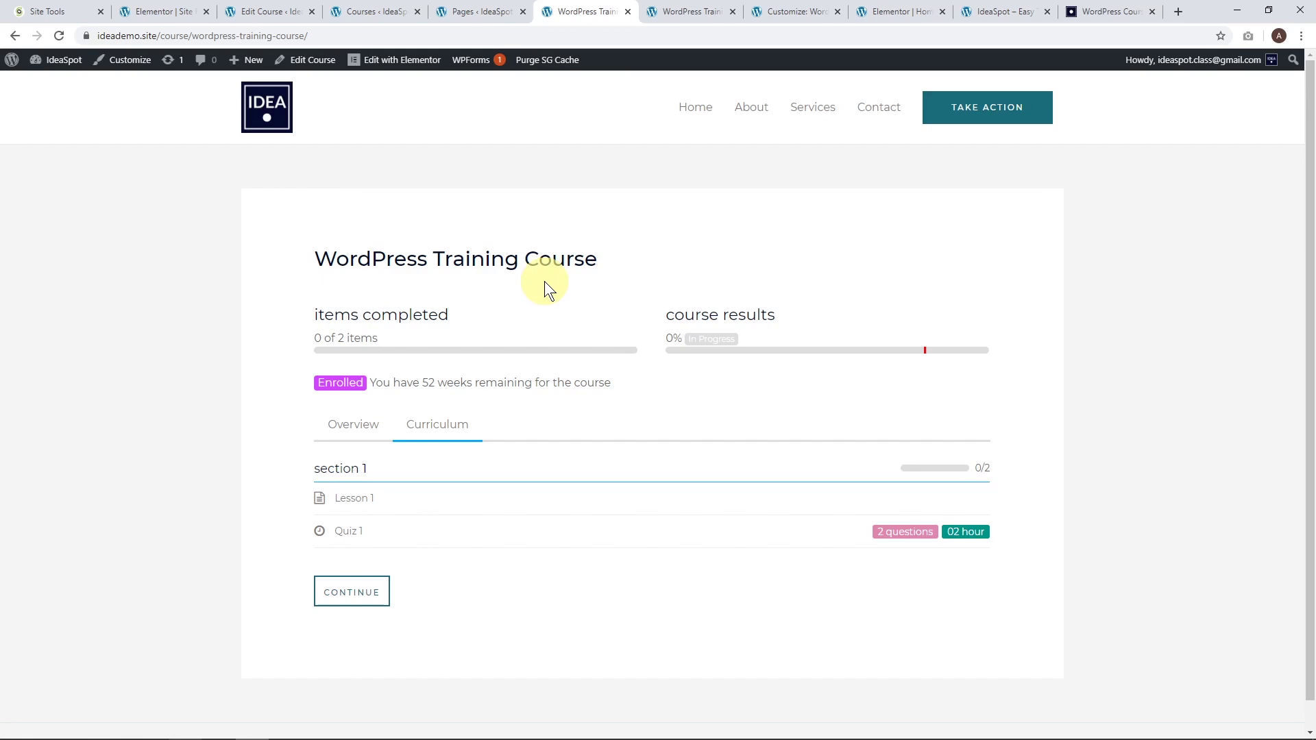
# Open Lesson 1 and mark it complete.
pyautogui.click(361, 535)
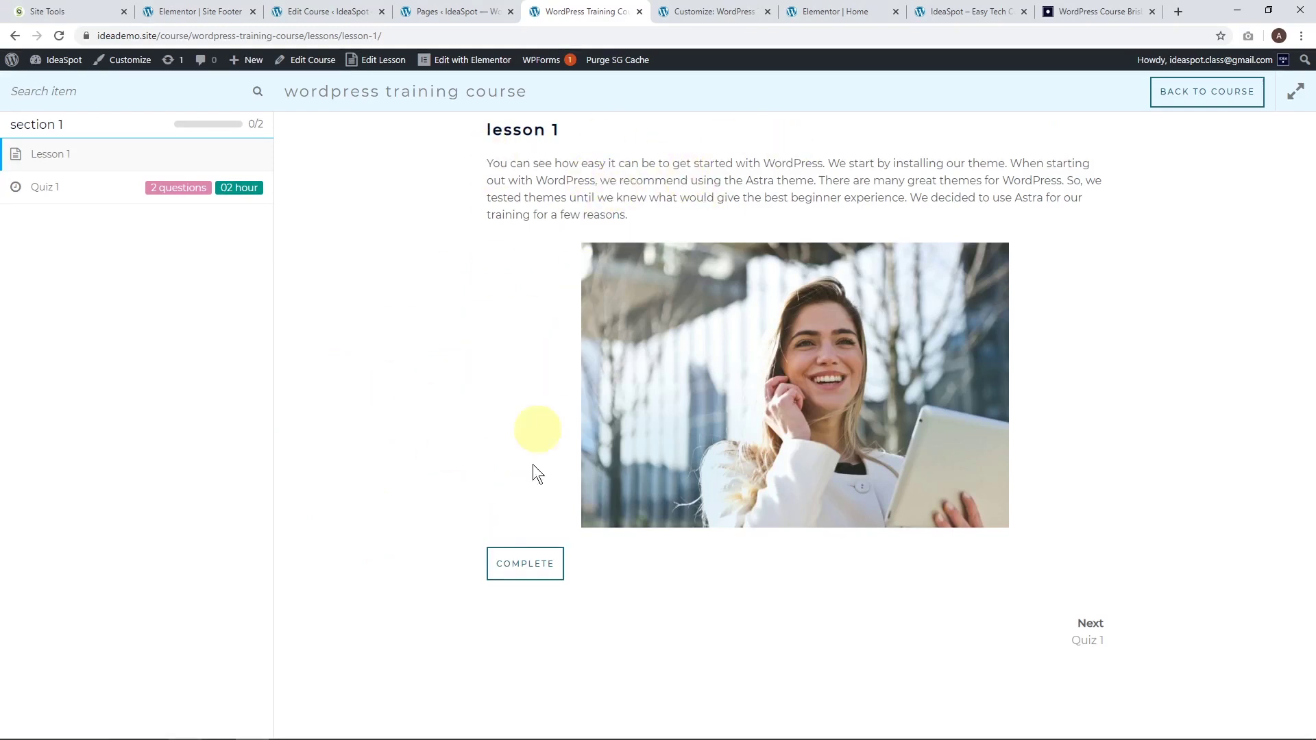
pyautogui.click(521, 568)
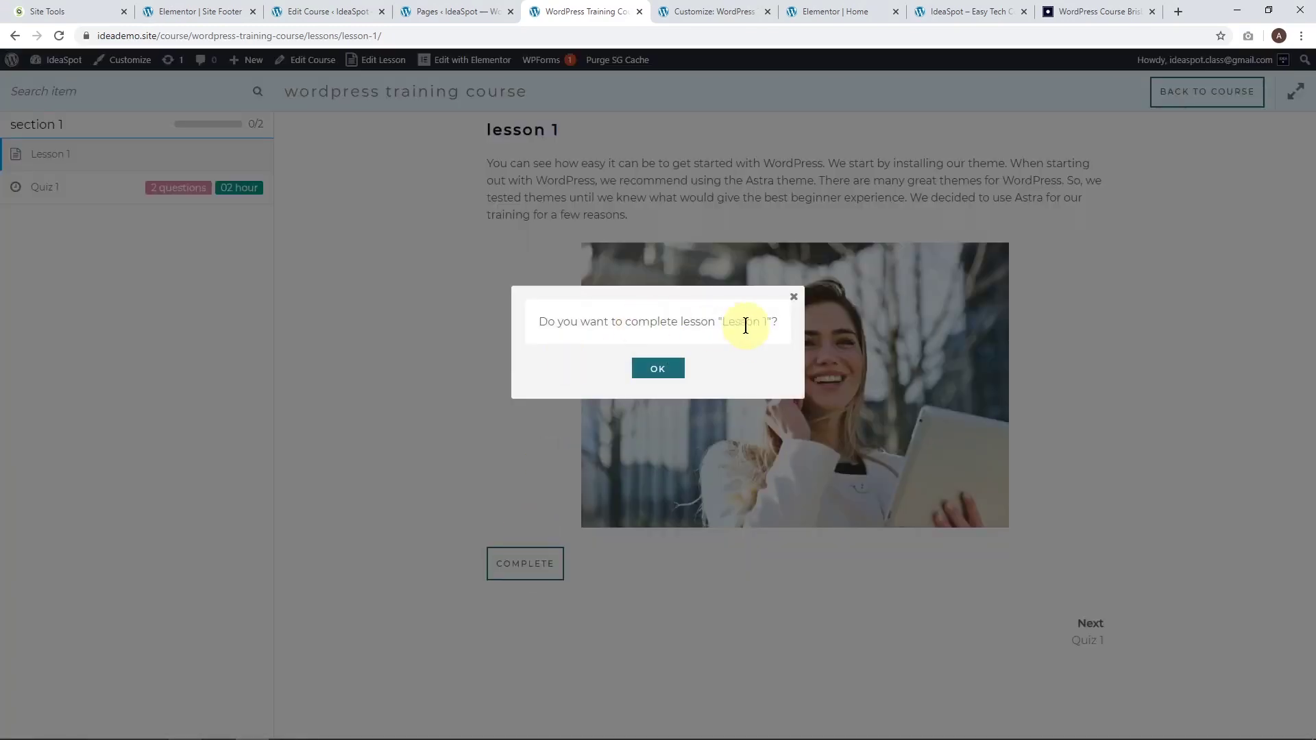
pyautogui.click(655, 368)
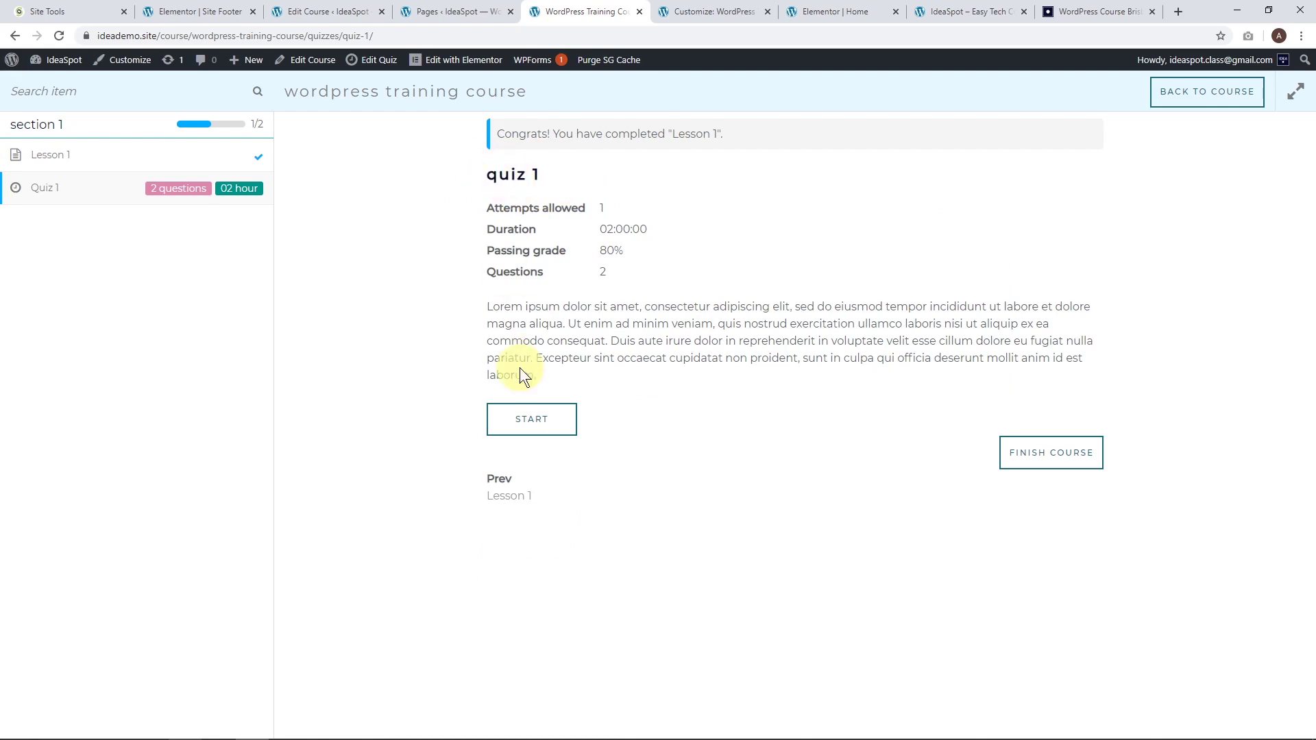
# Take Quiz 1, answering True (viewing the hint) and Yes, and submit it.
pyautogui.click(539, 424)
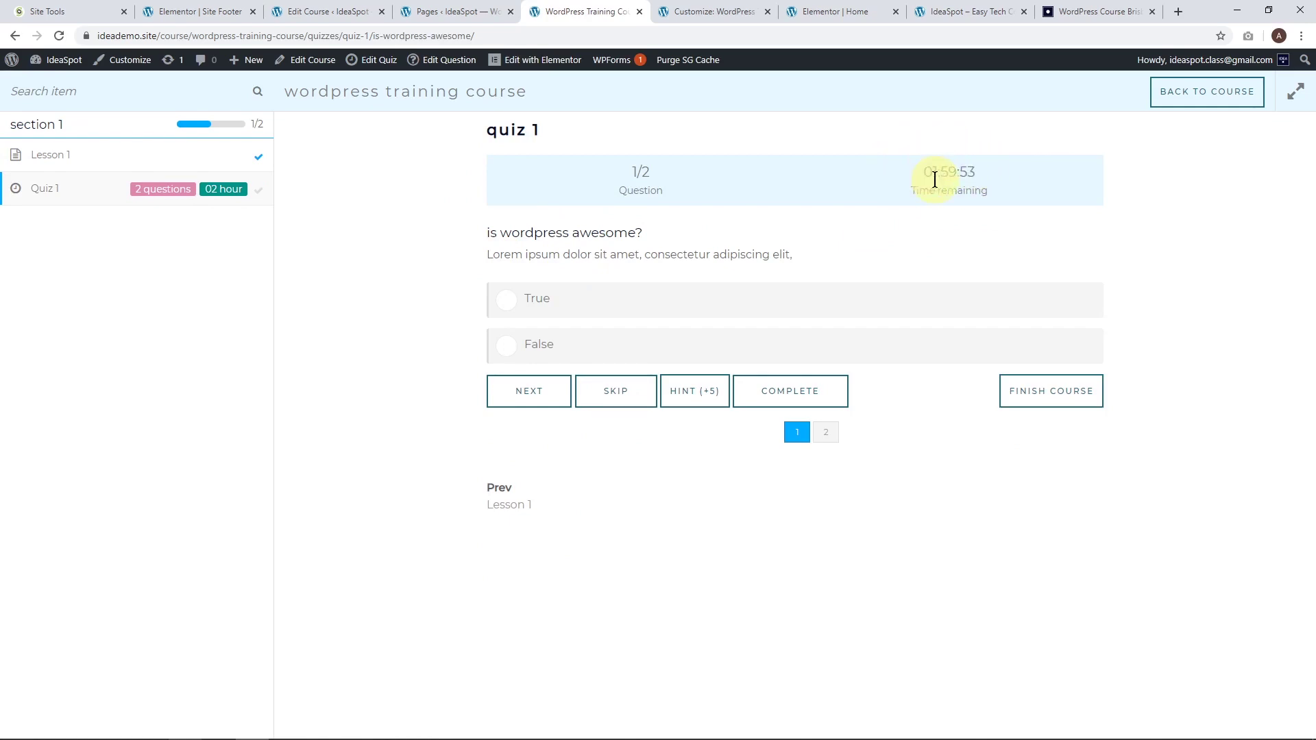
pyautogui.click(504, 303)
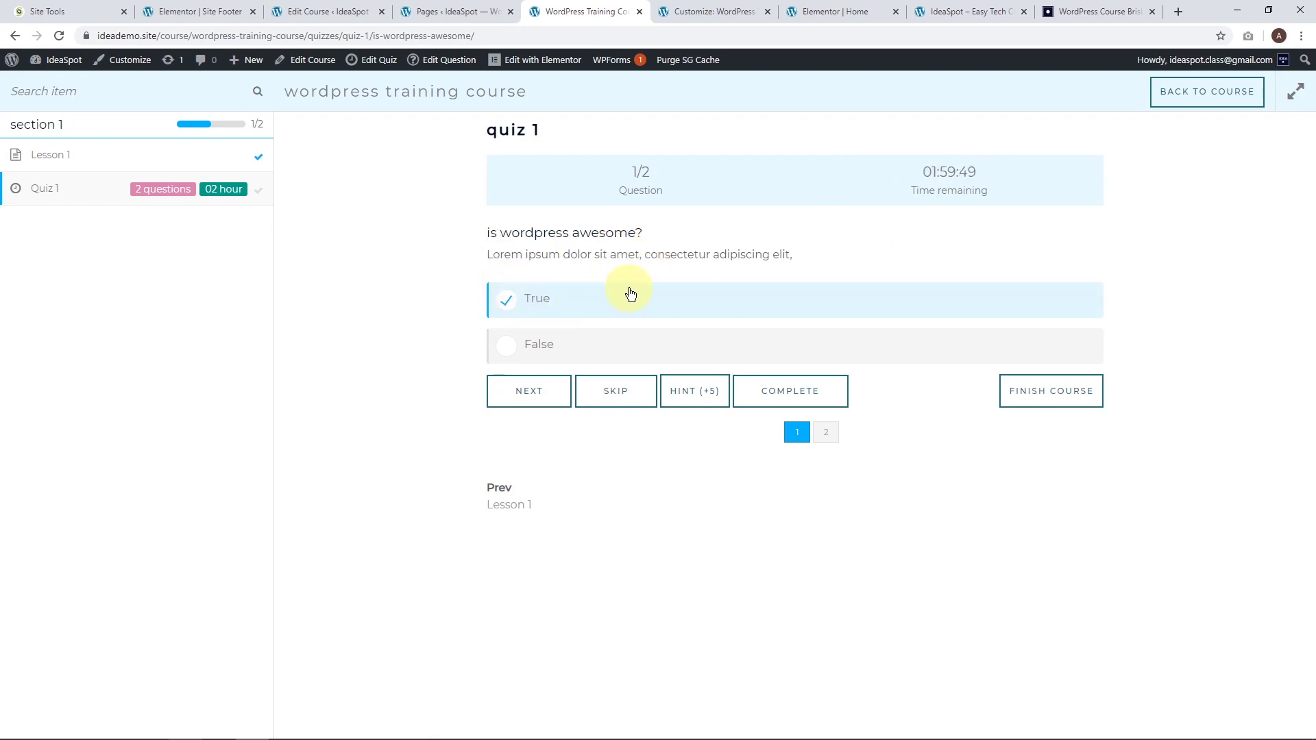
pyautogui.click(703, 397)
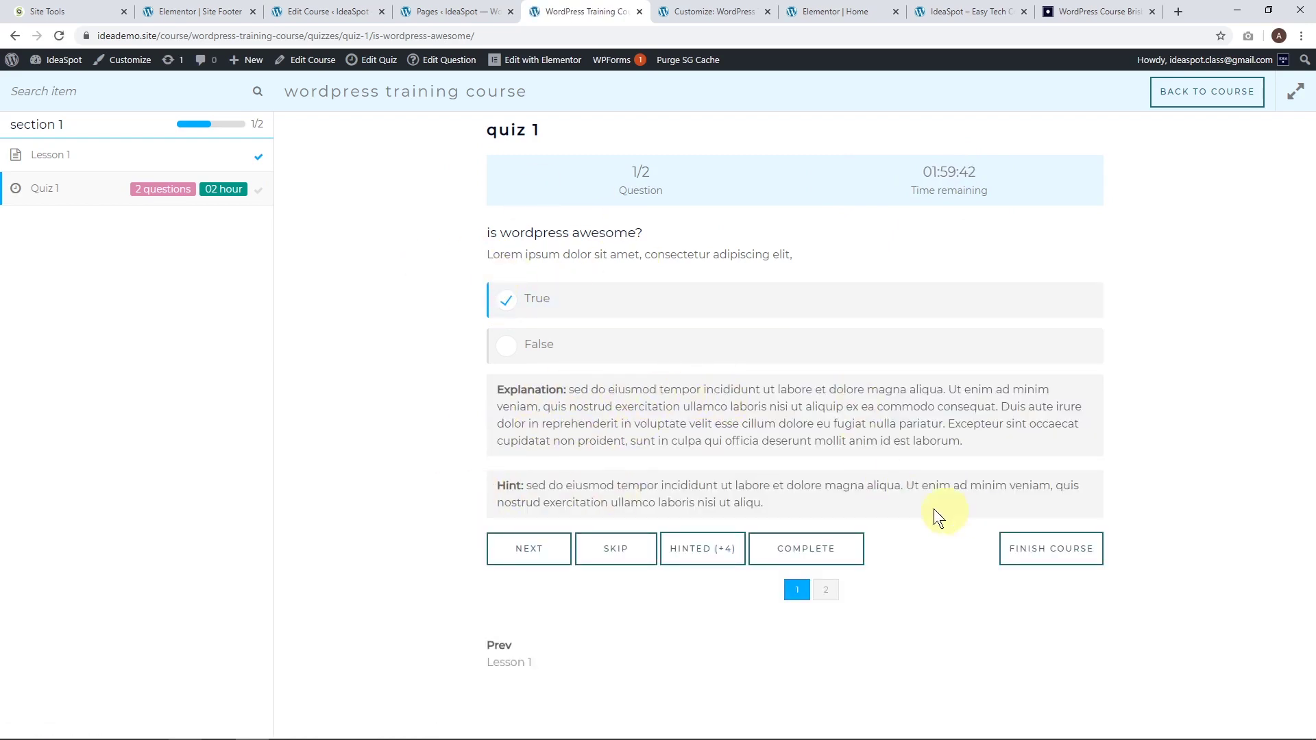
pyautogui.click(528, 549)
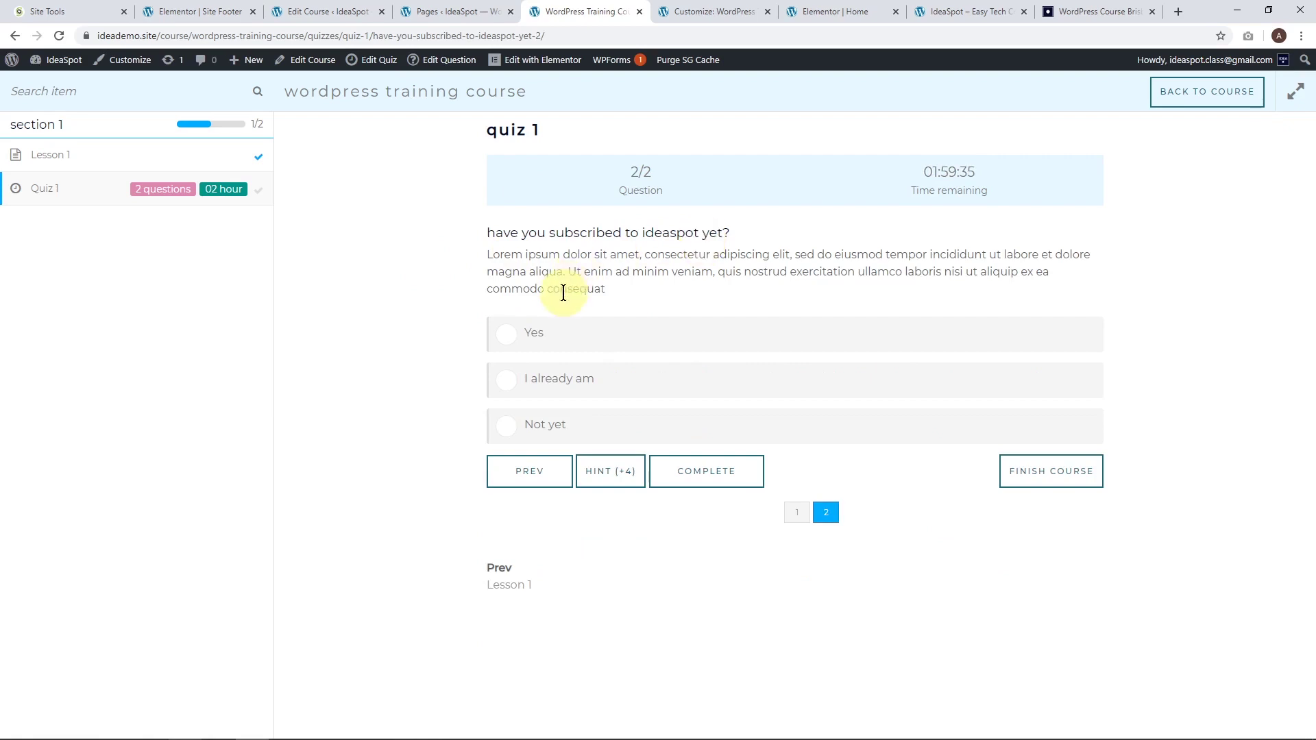
pyautogui.click(514, 338)
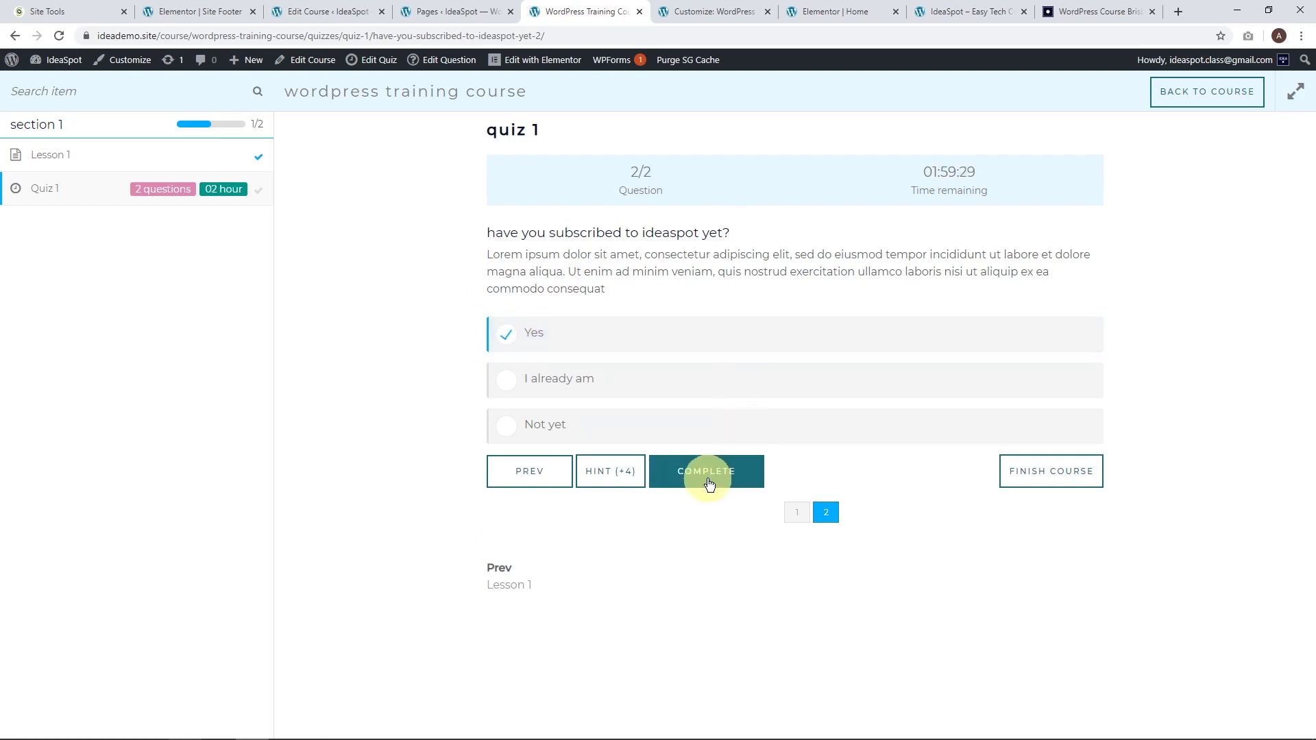
pyautogui.click(701, 480)
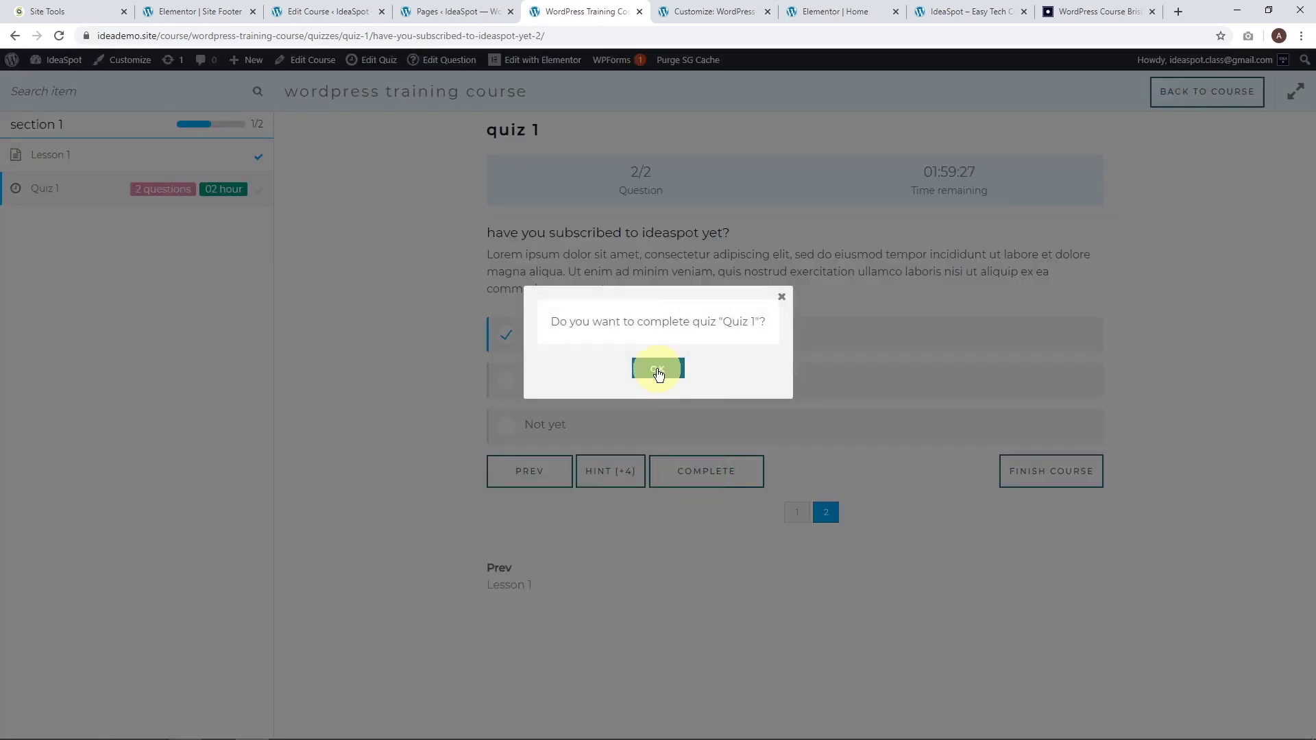
pyautogui.click(657, 369)
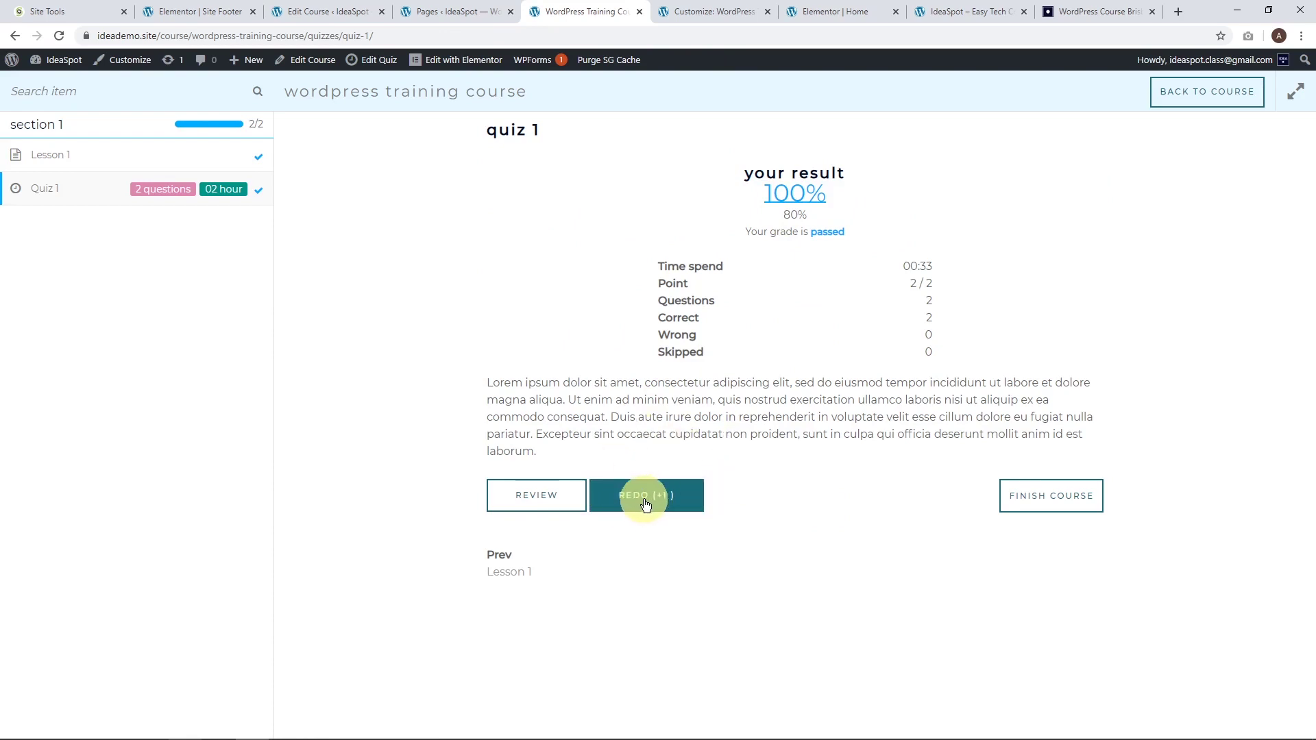
# Finish the WordPress Training Course and confirm.
pyautogui.click(1028, 502)
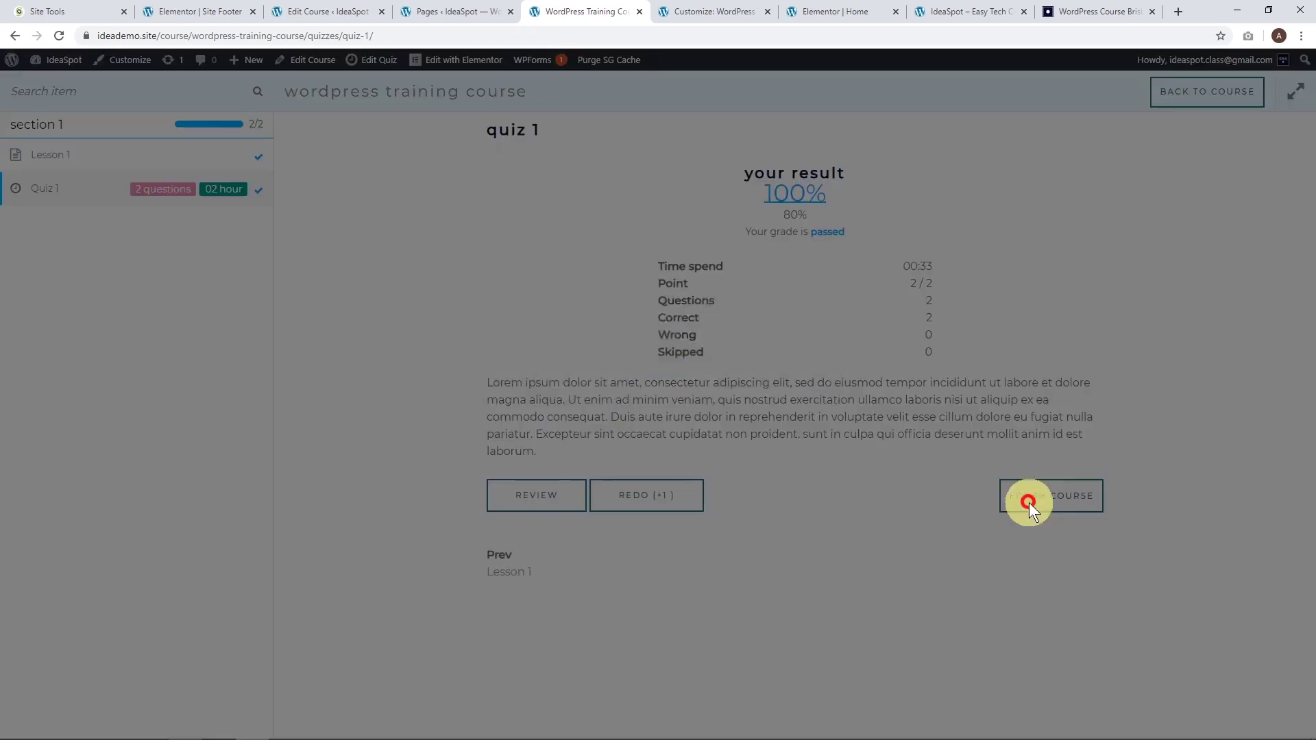
pyautogui.click(659, 369)
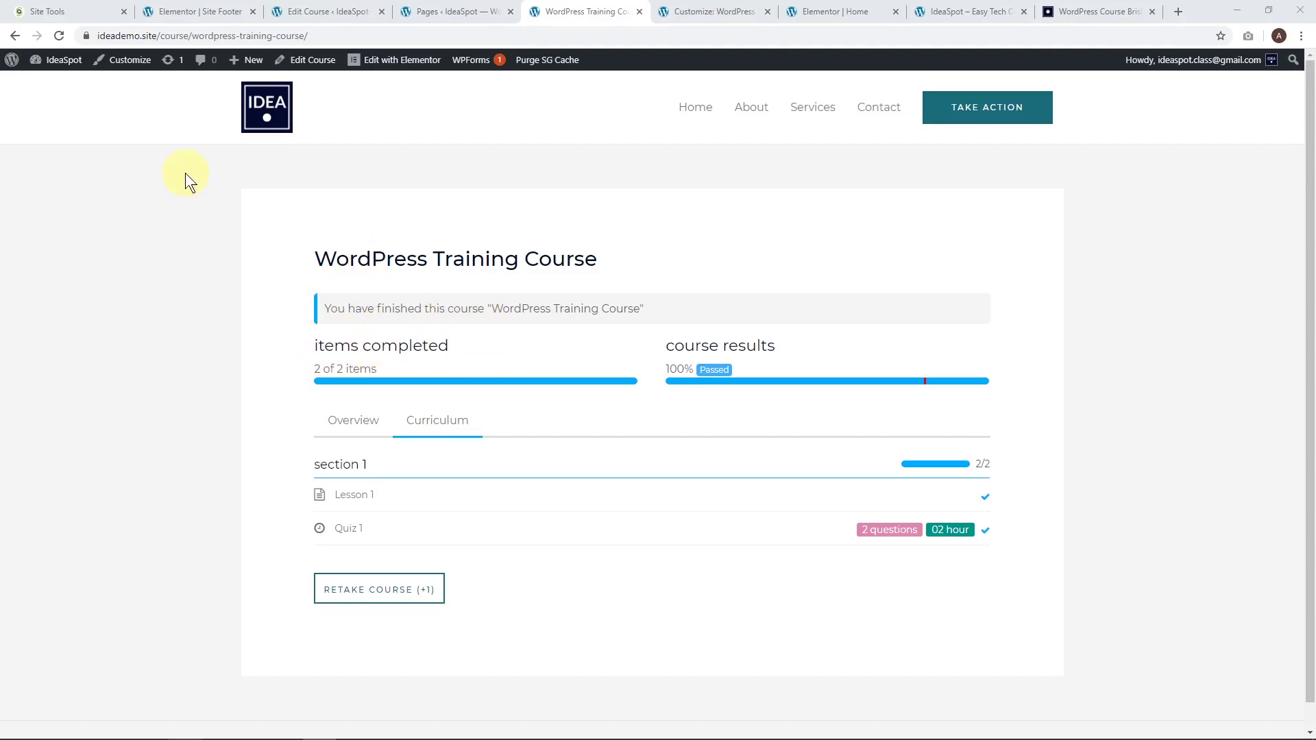
pyautogui.rightClick(139, 60)
# In a new Customizer tab, set Global Typography heading Text Transform to None.
pyautogui.click(163, 73)
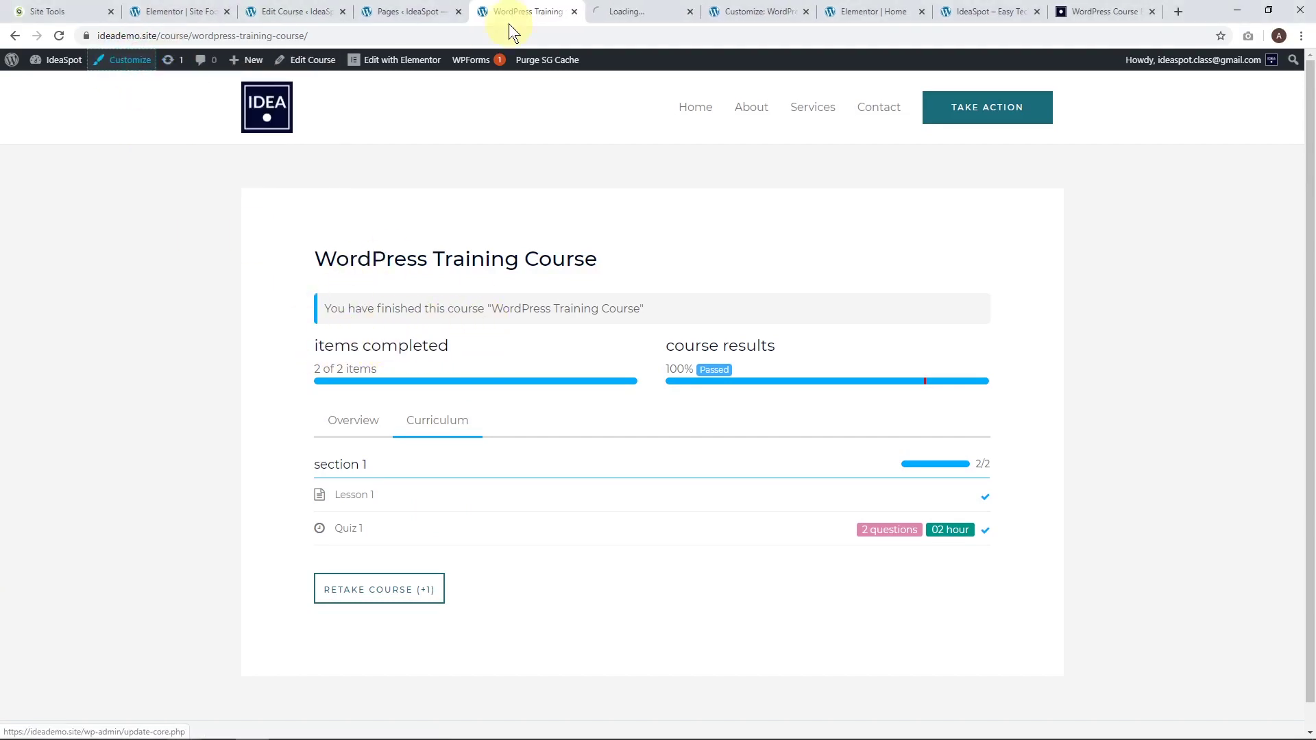
pyautogui.click(651, 11)
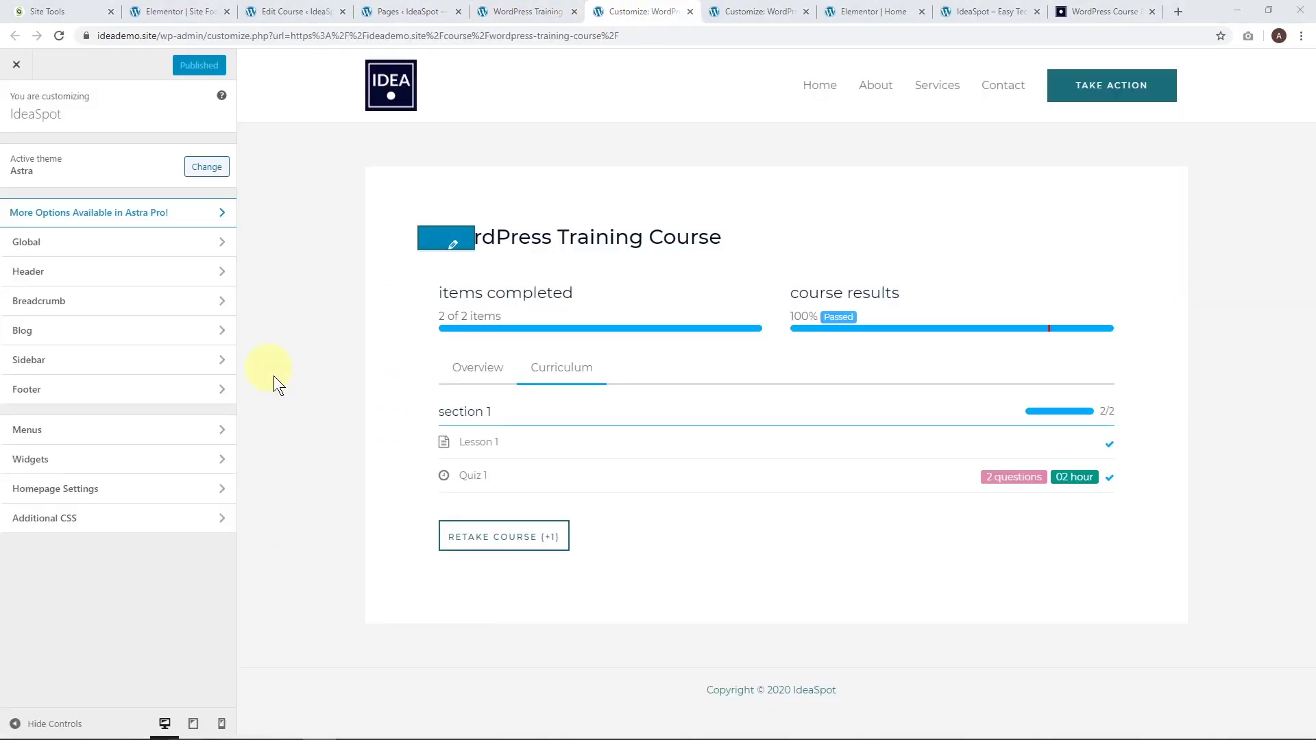
pyautogui.click(59, 244)
pyautogui.click(62, 155)
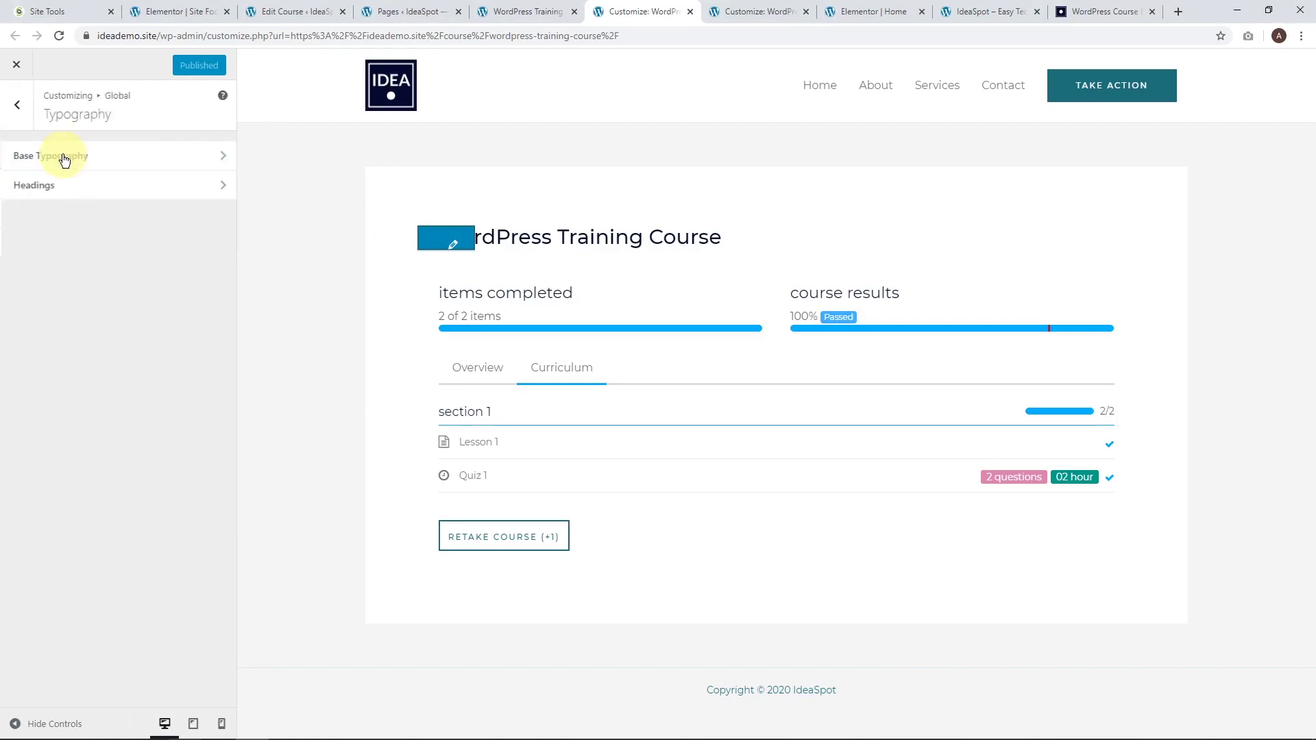
pyautogui.click(69, 187)
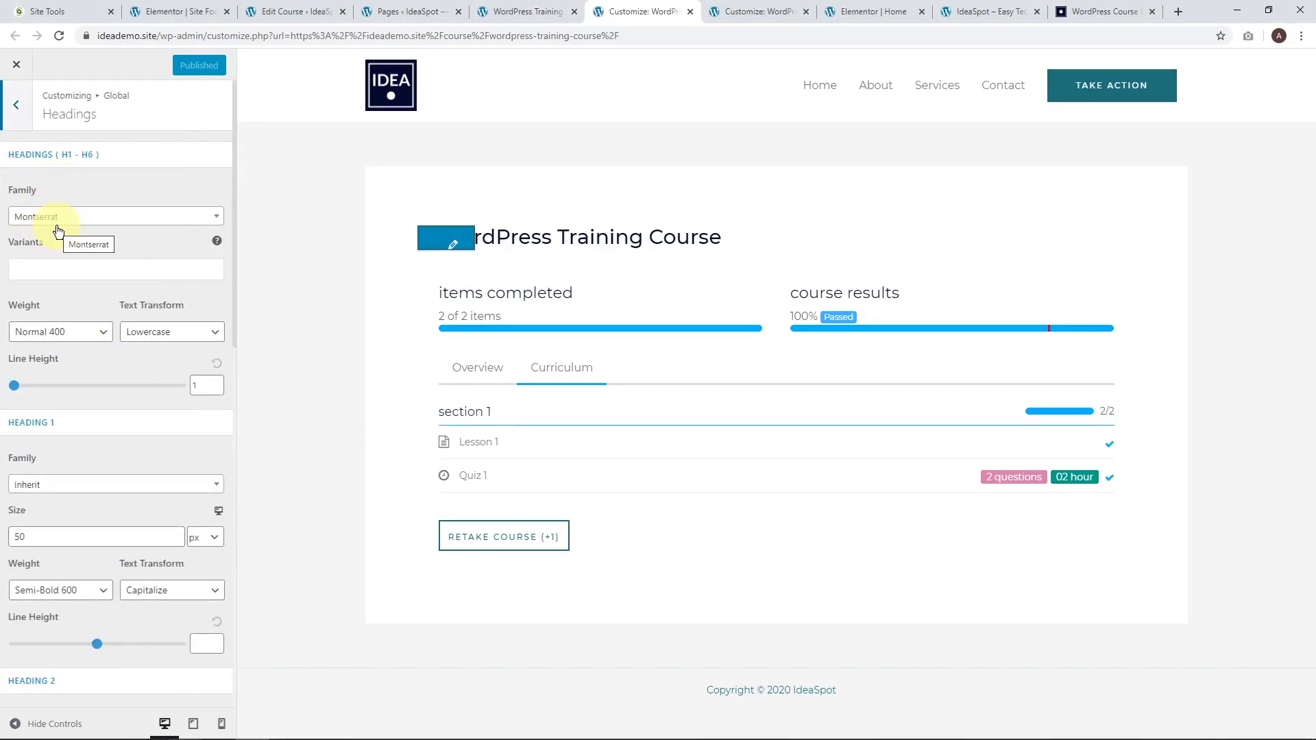
pyautogui.click(148, 332)
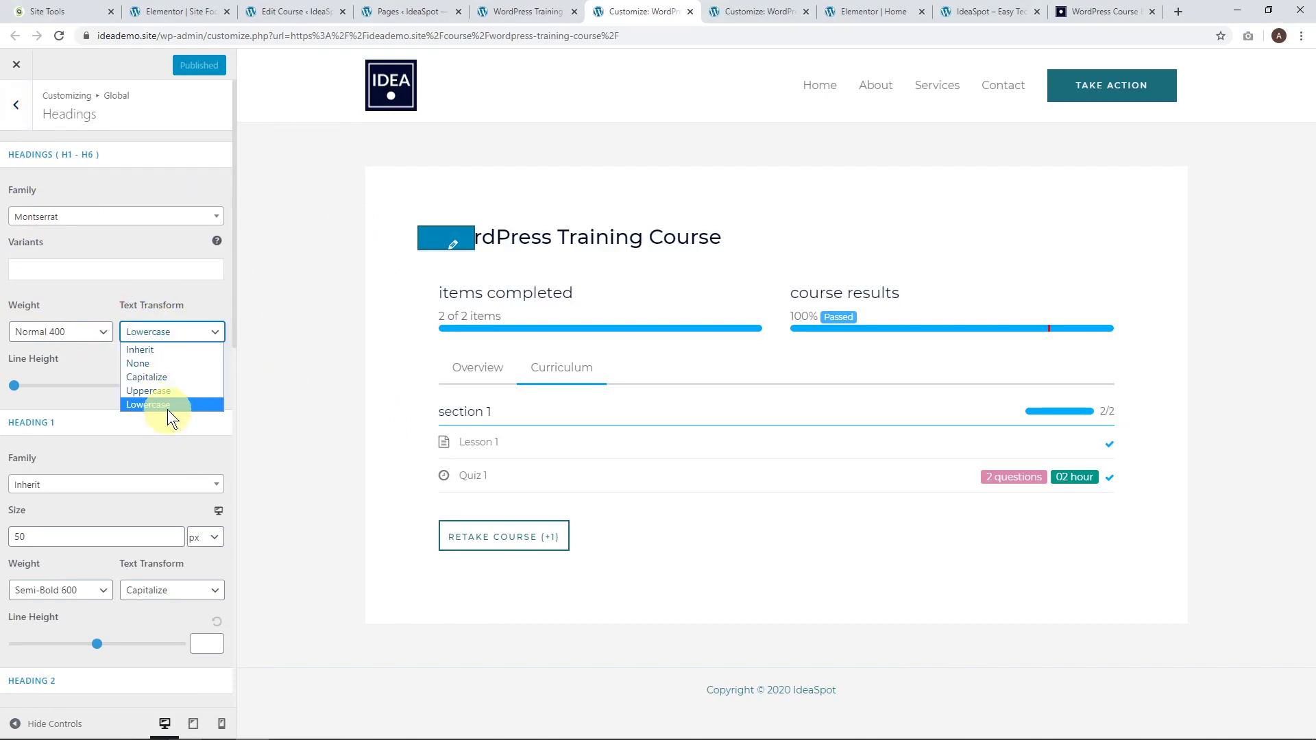
pyautogui.click(154, 361)
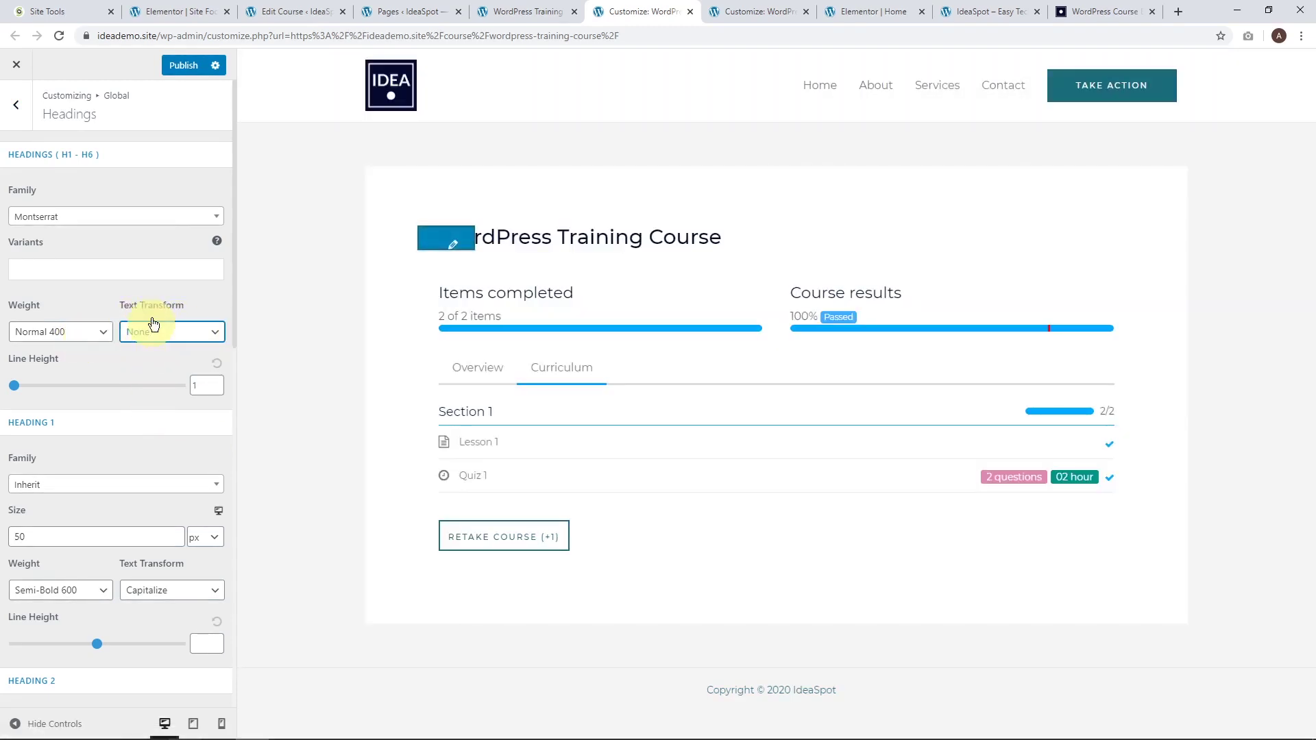
# Publish the heading typography change and return to the course tab.
pyautogui.scroll(-3, 117, 464)
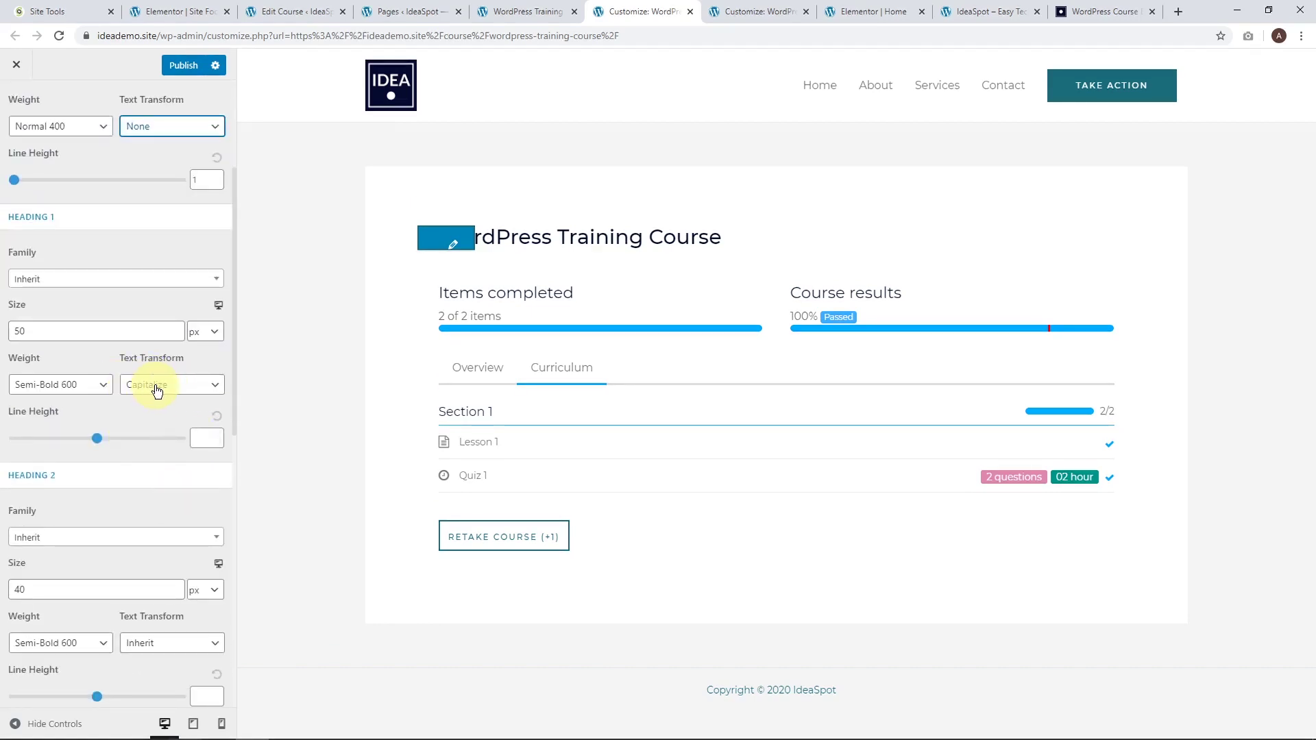
pyautogui.scroll(-4, 138, 417)
pyautogui.scroll(-6, 150, 411)
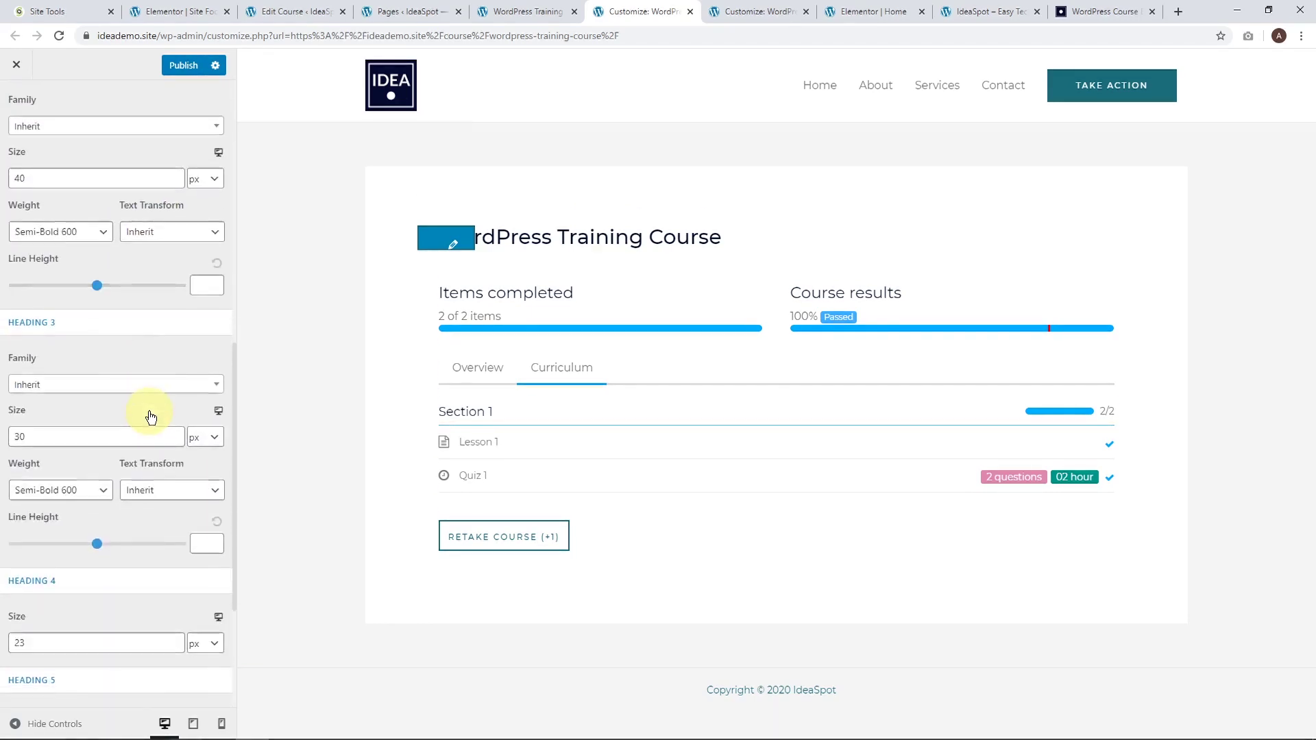
pyautogui.scroll(7, 149, 412)
pyautogui.scroll(7, 150, 411)
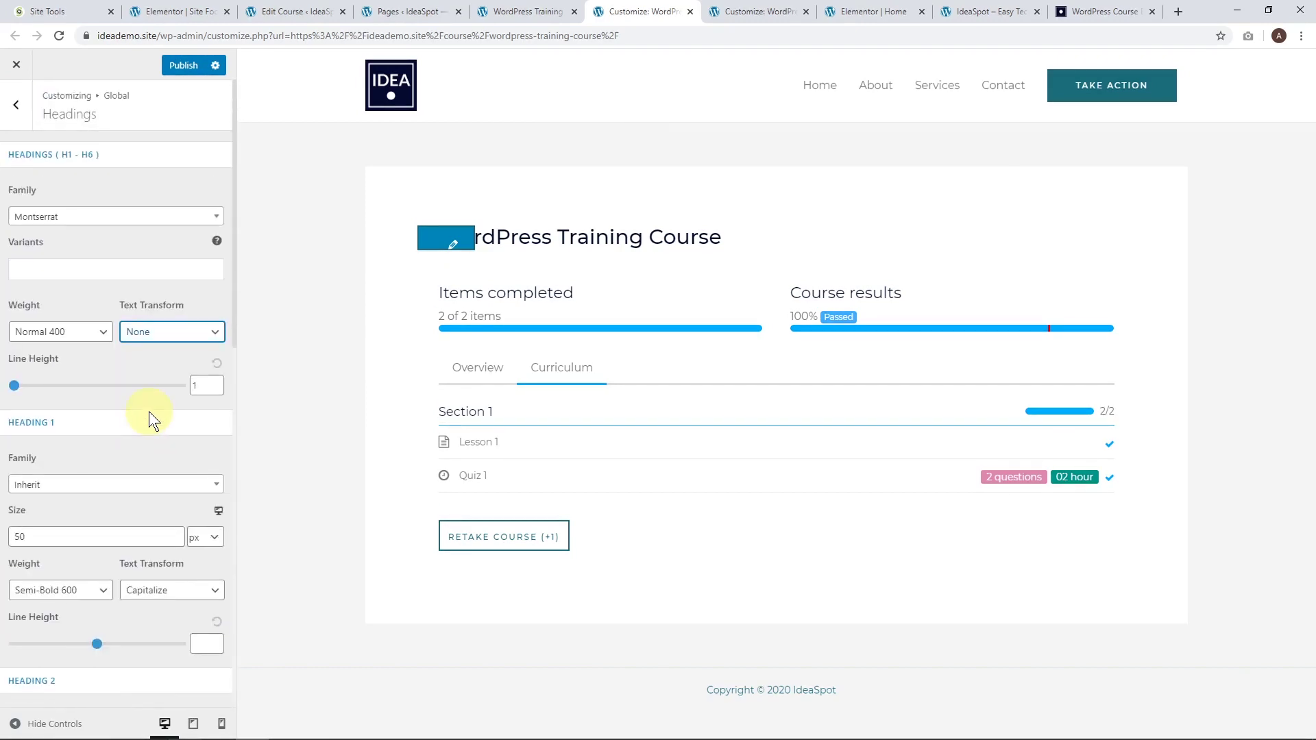
pyautogui.click(182, 66)
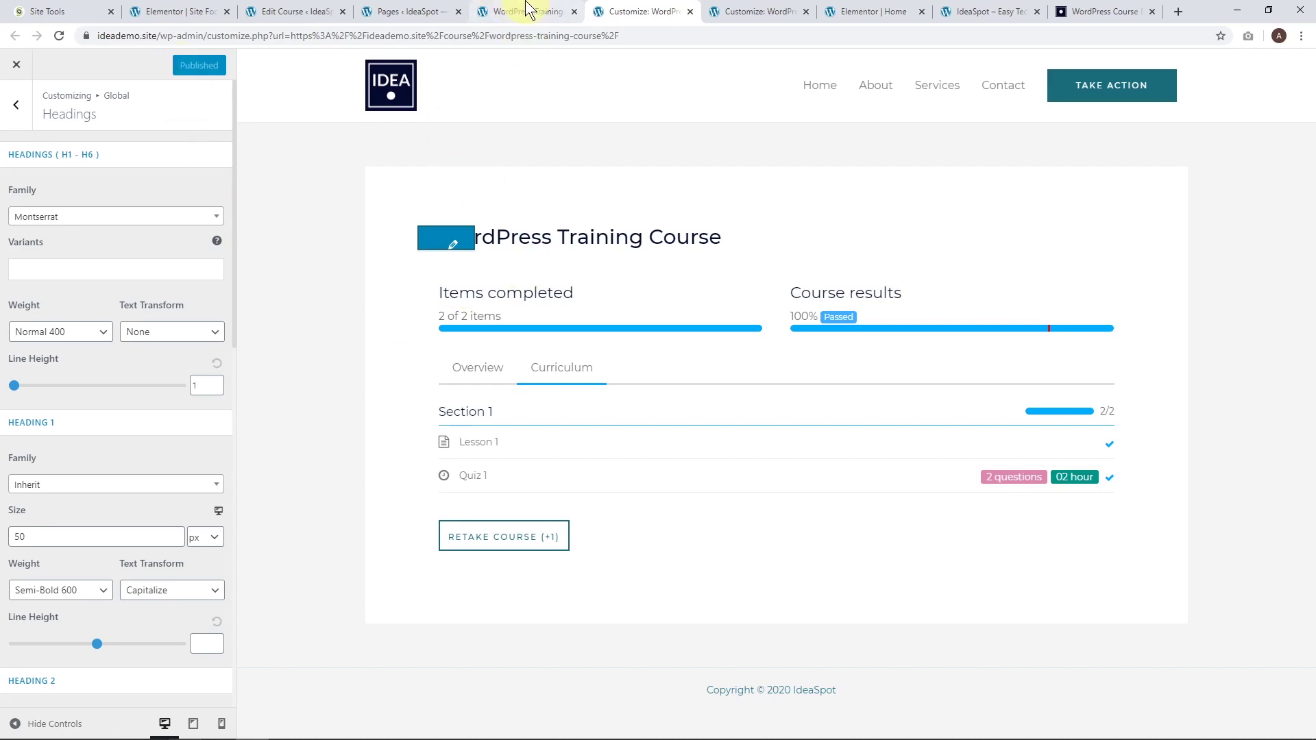
pyautogui.click(525, 16)
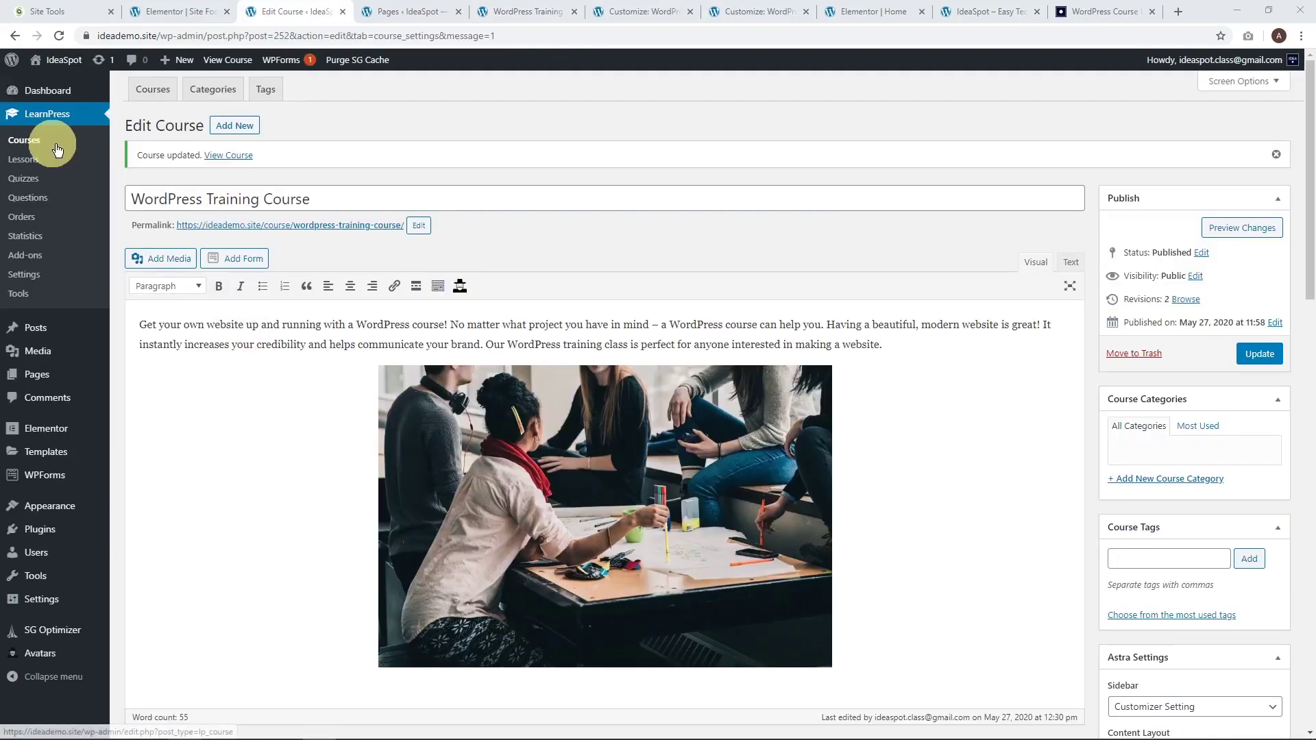
# Open LearnPress Courses, where WordPress Training Course shows 1 student.
pyautogui.click(34, 144)
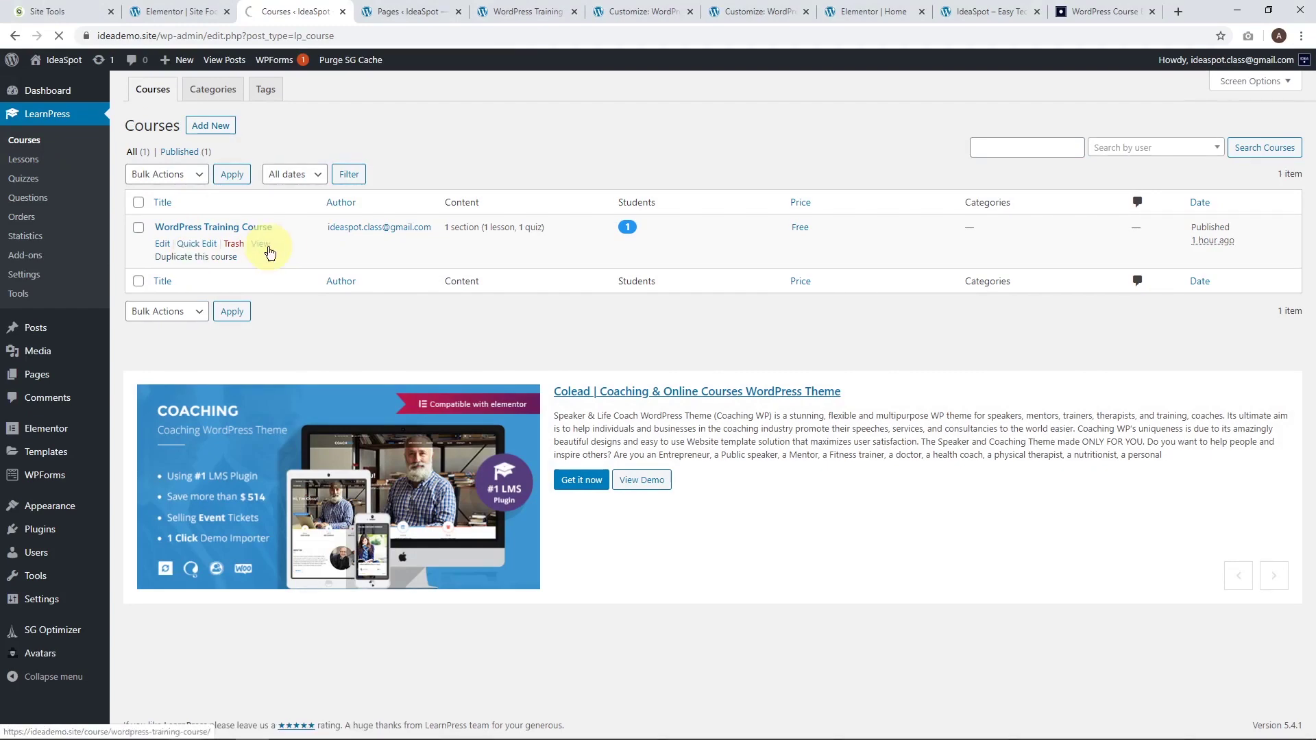
# Duplicate WordPress Training Course, rename the copy to 'WordPress Training Course Pro' and publish it.
pyautogui.click(192, 263)
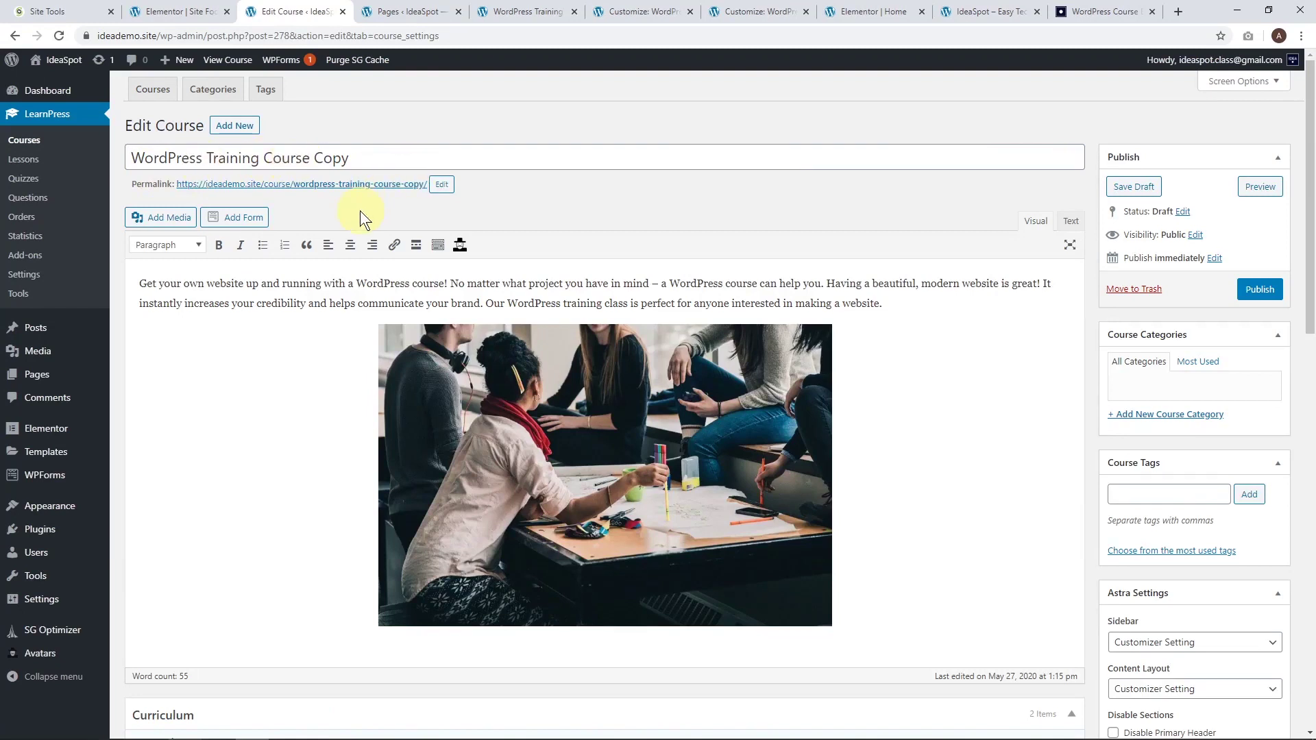
pyautogui.doubleClick(336, 159)
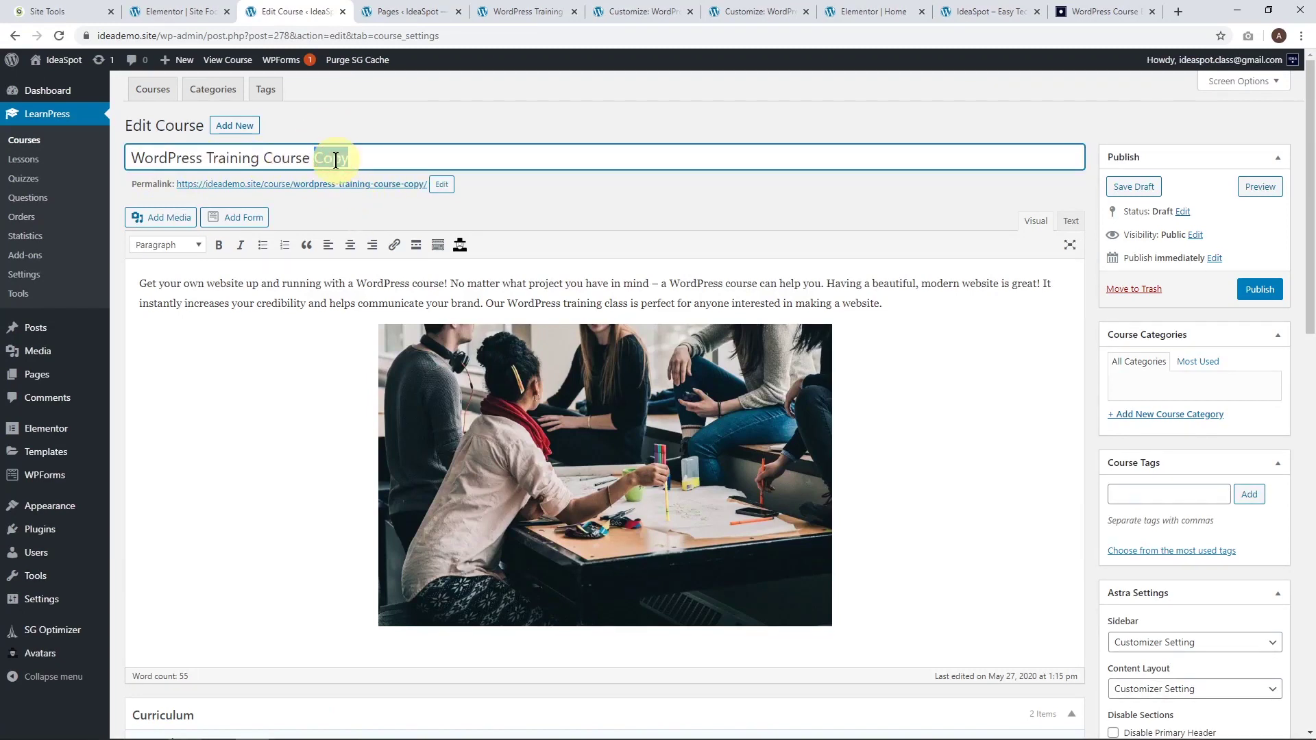
pyautogui.write('Pr')
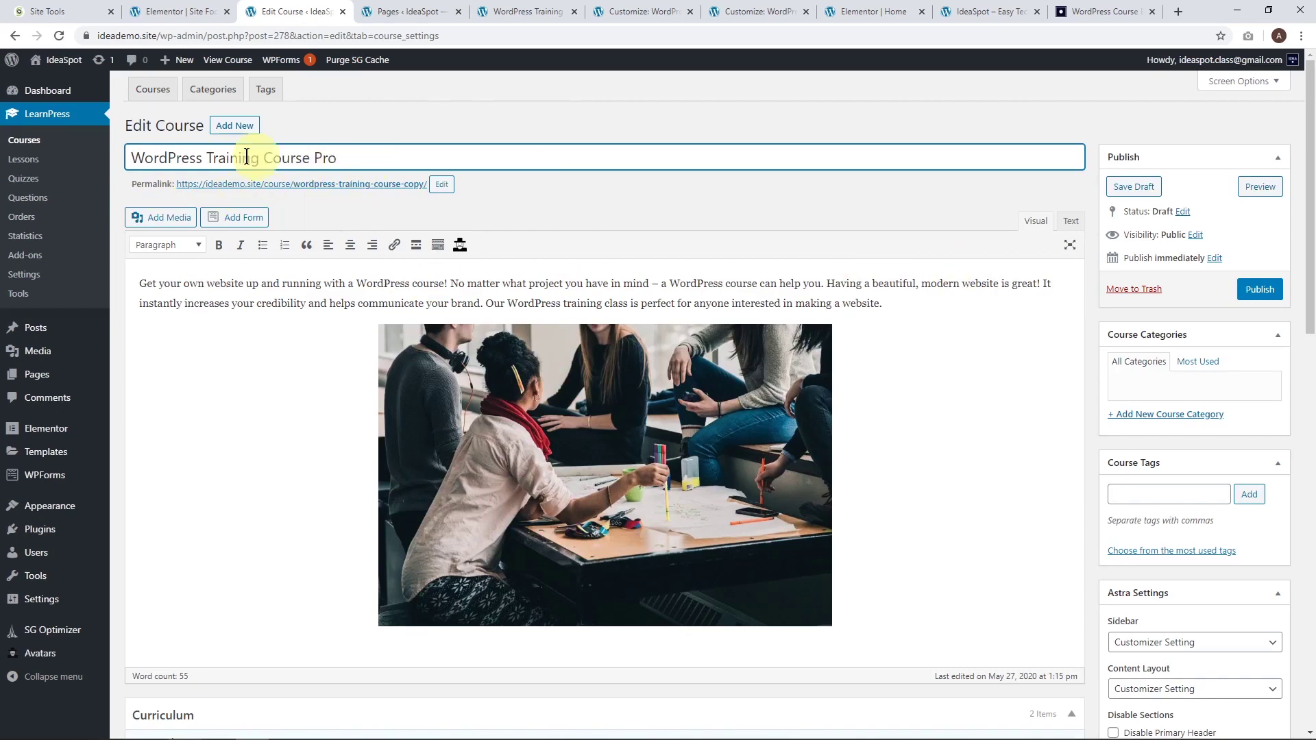
pyautogui.click(1257, 290)
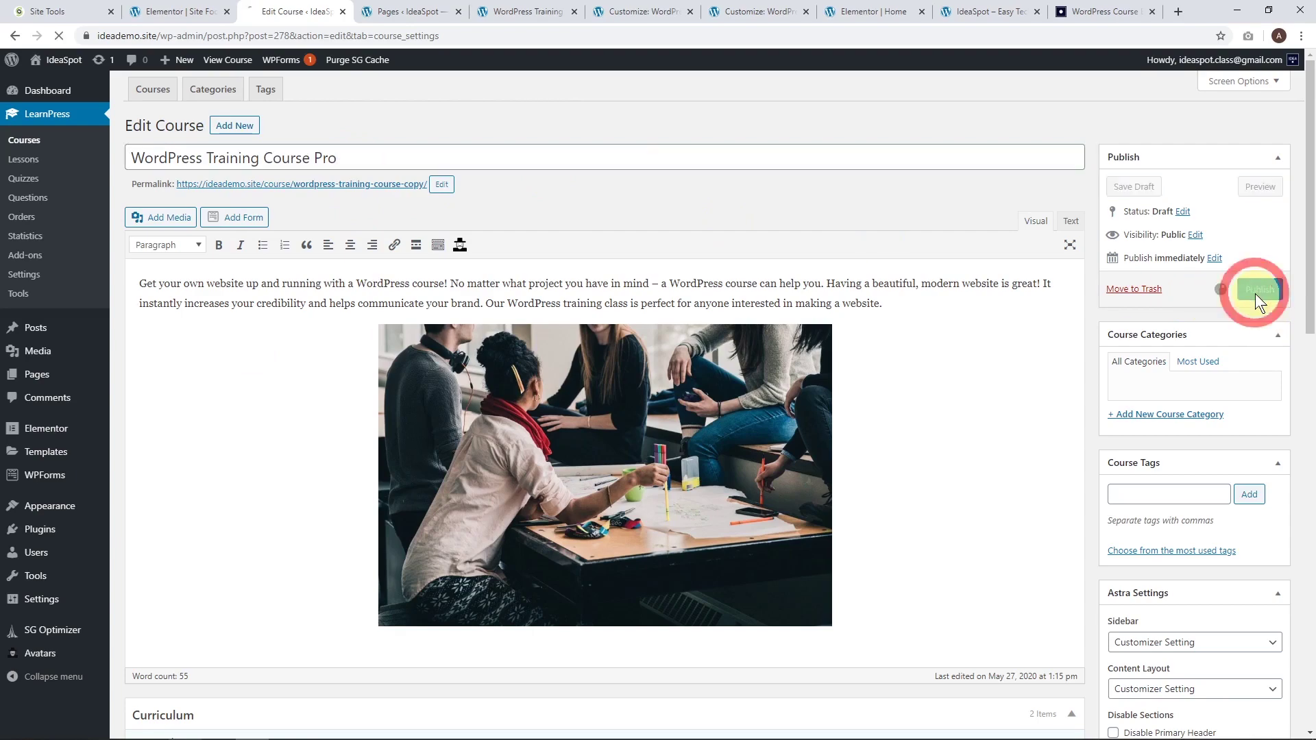
# Set the Pro course's Pricing price to 0.1 USD and update the course.
pyautogui.scroll(-6, 363, 423)
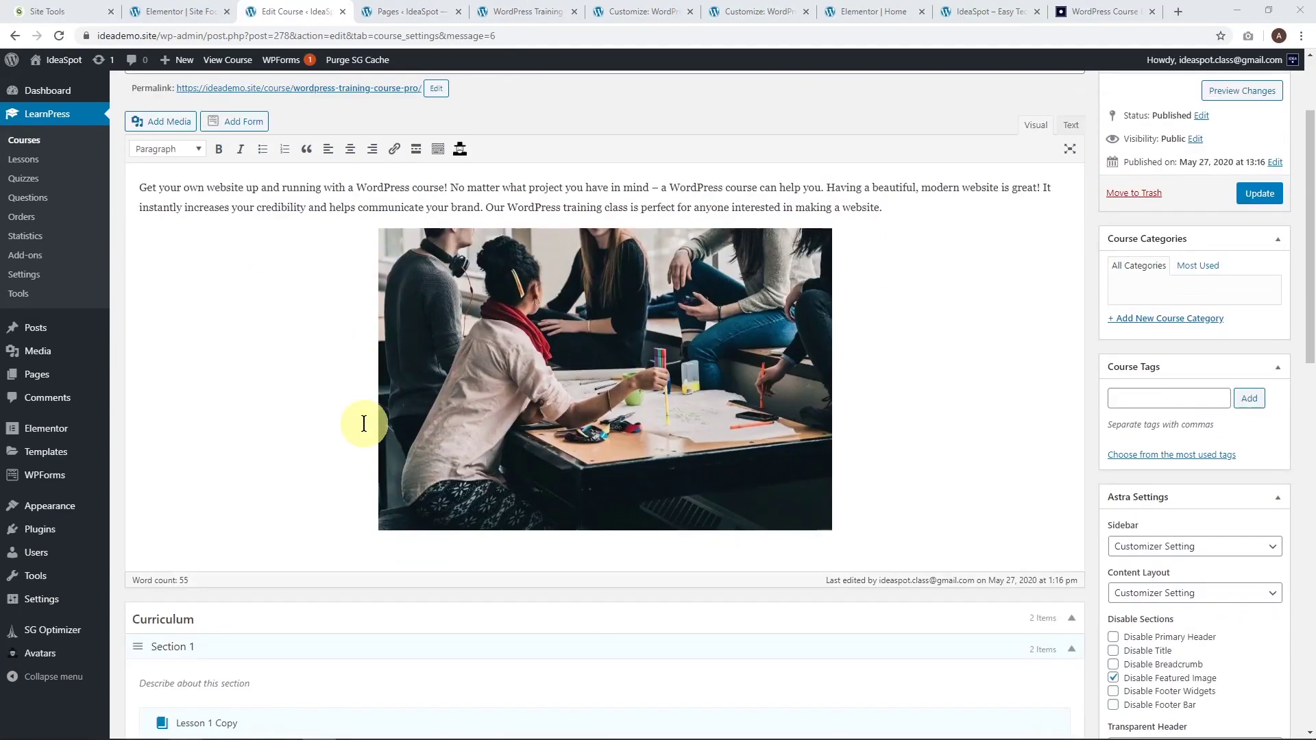
pyautogui.scroll(-4, 363, 423)
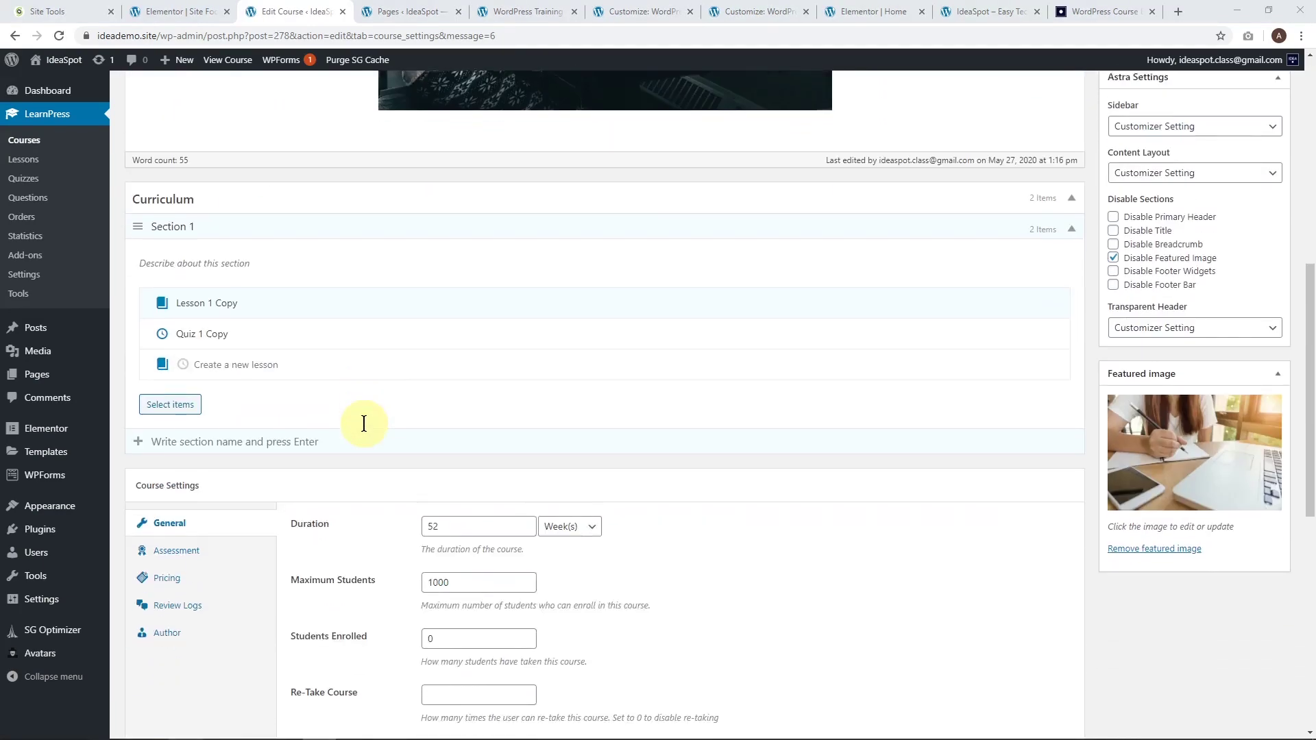
pyautogui.click(210, 458)
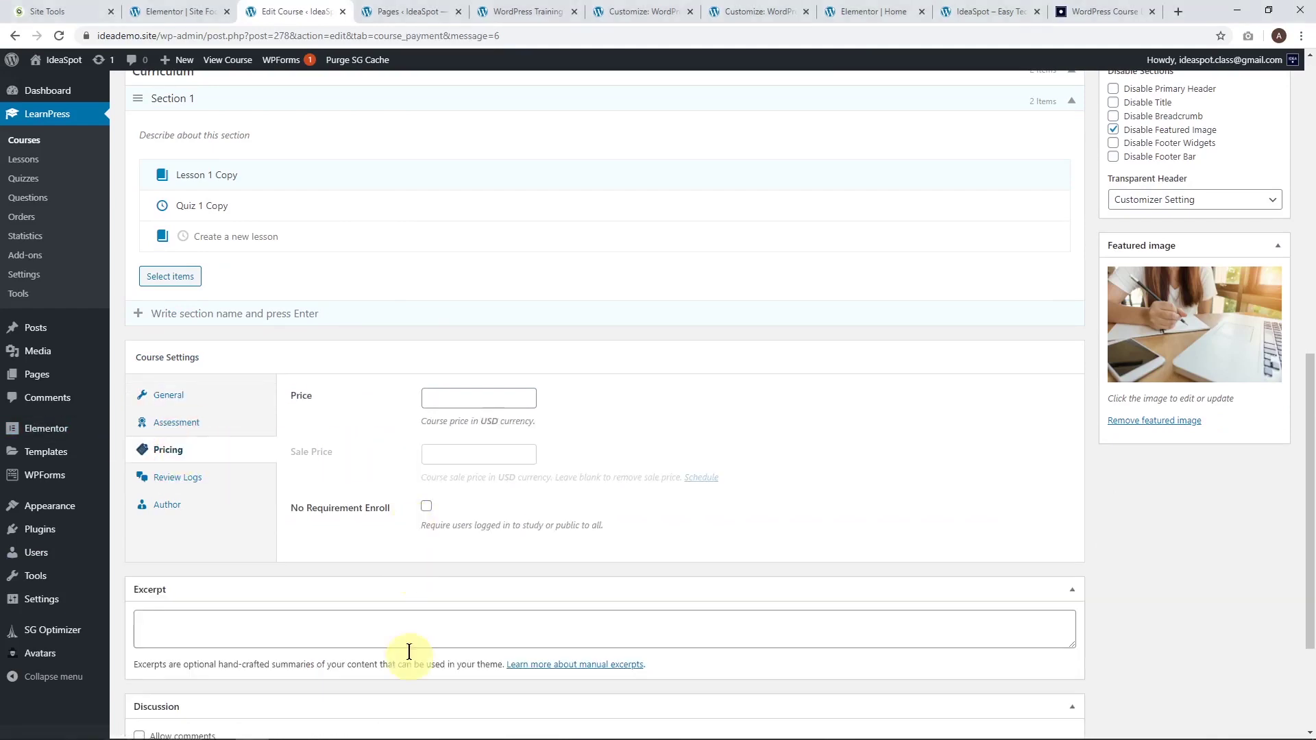
pyautogui.click(518, 399)
pyautogui.write('034')
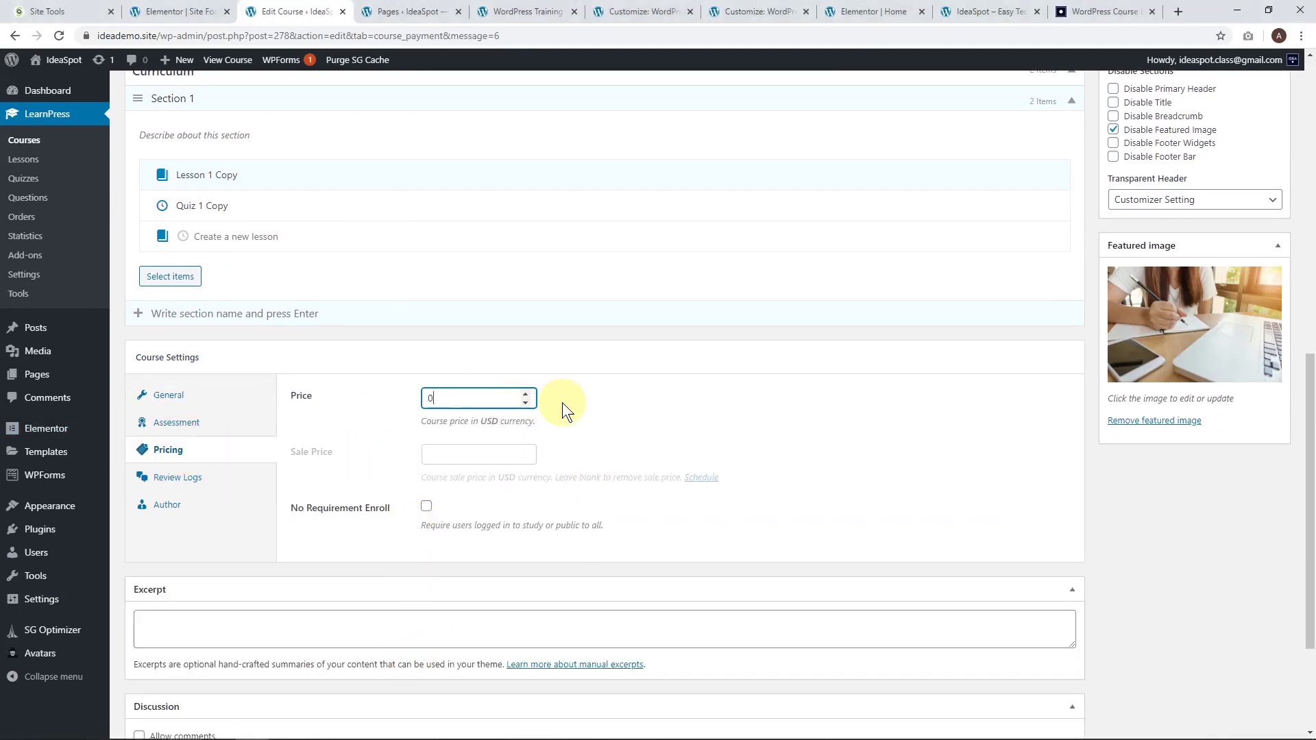
pyautogui.press('BackSpace')
pyautogui.press('BackSpace')
pyautogui.write('.1')
pyautogui.scroll(-2, 606, 405)
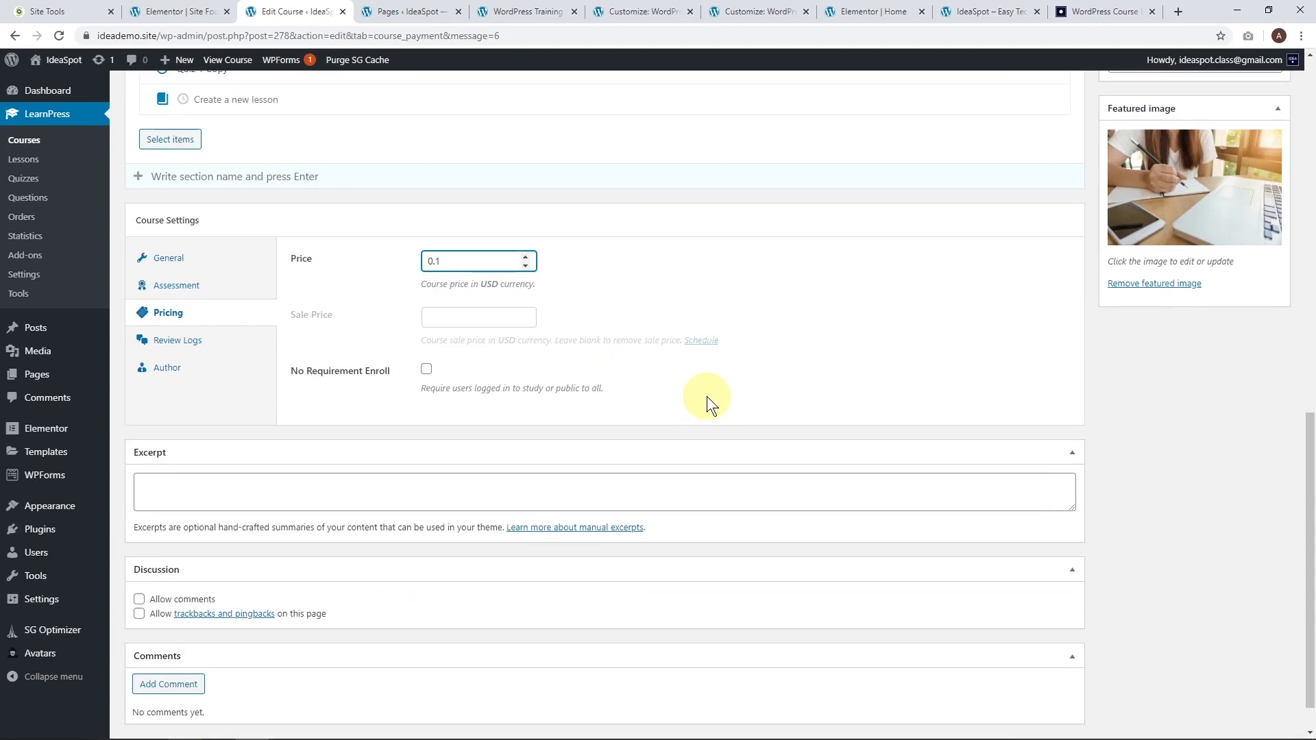
pyautogui.scroll(10, 706, 395)
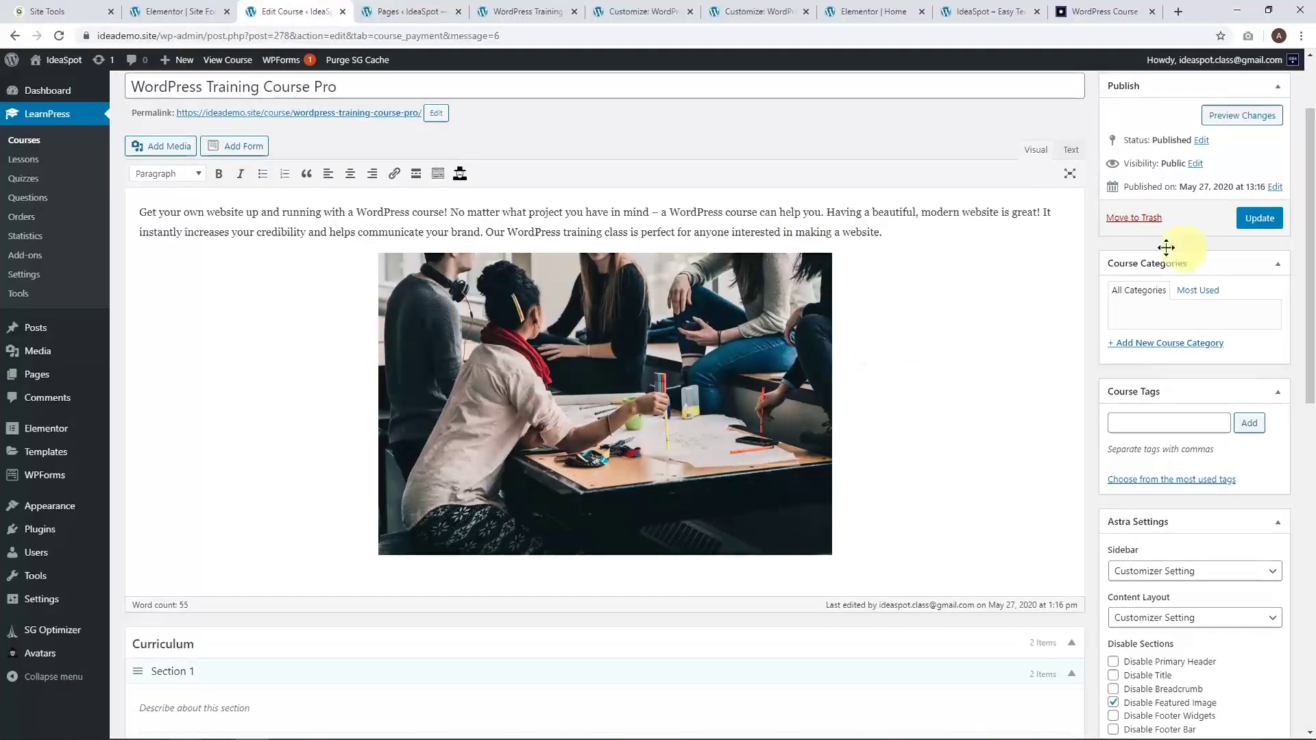
pyautogui.click(1261, 217)
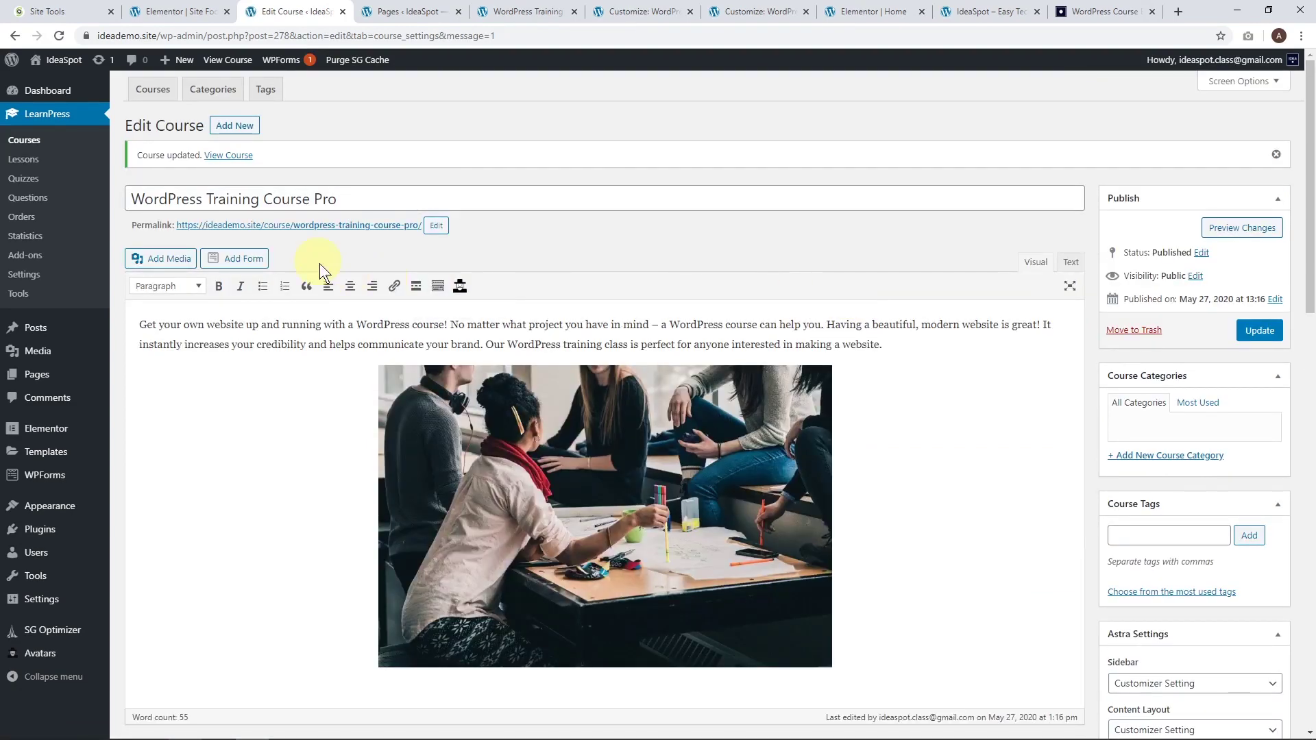
# Open the Pro course permalink in an incognito window and start buying it at $0.10.
pyautogui.rightClick(324, 229)
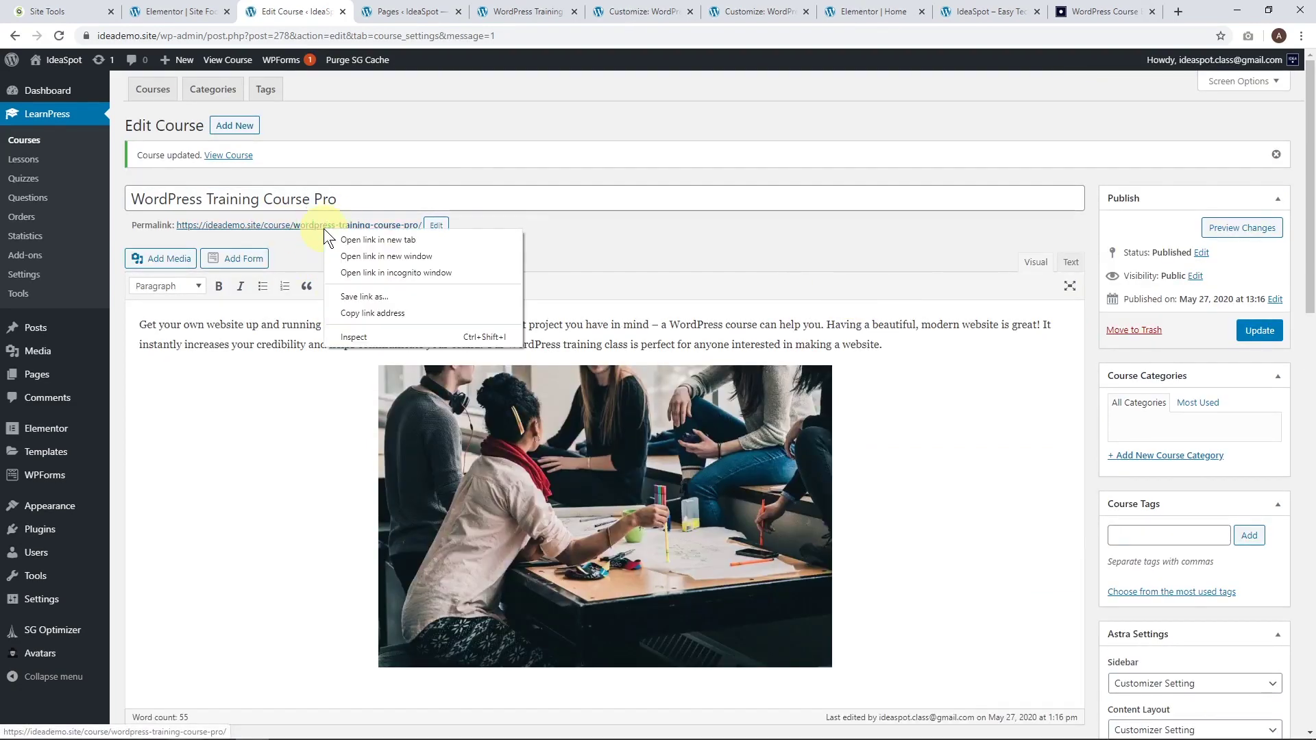
pyautogui.click(413, 270)
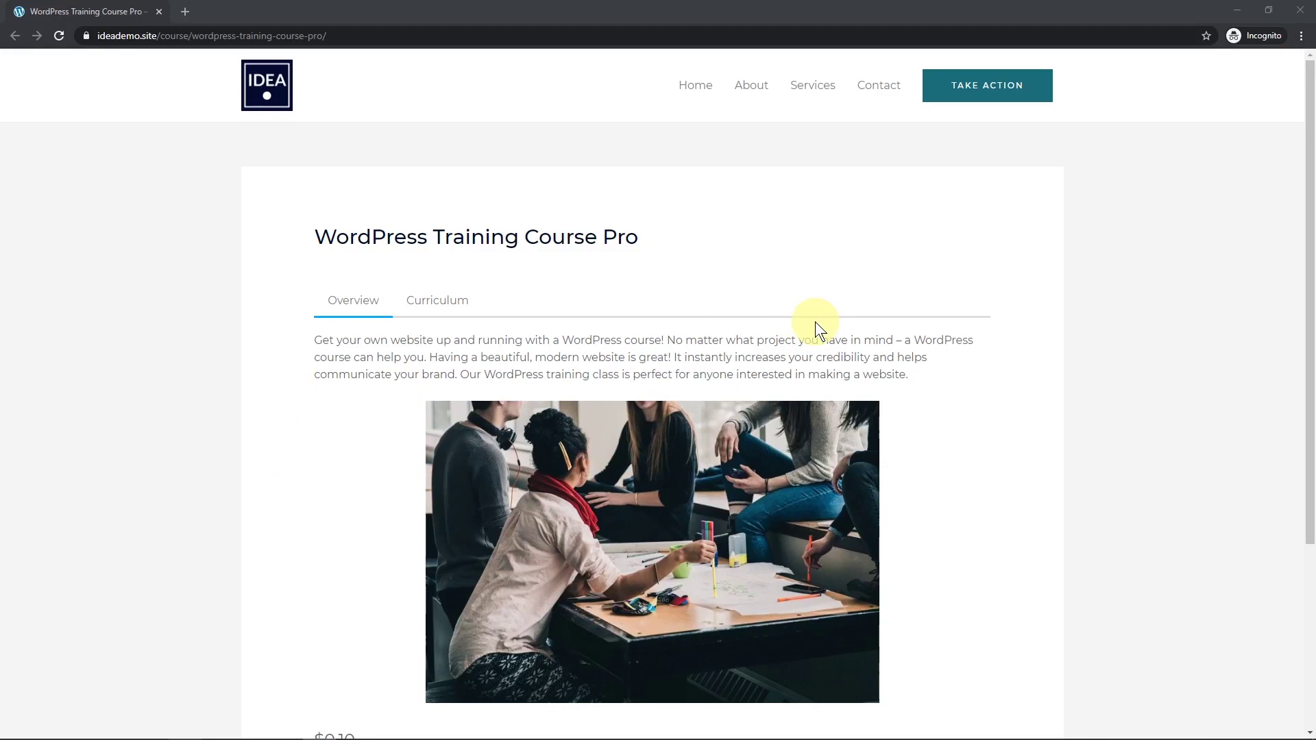
pyautogui.scroll(-2, 815, 323)
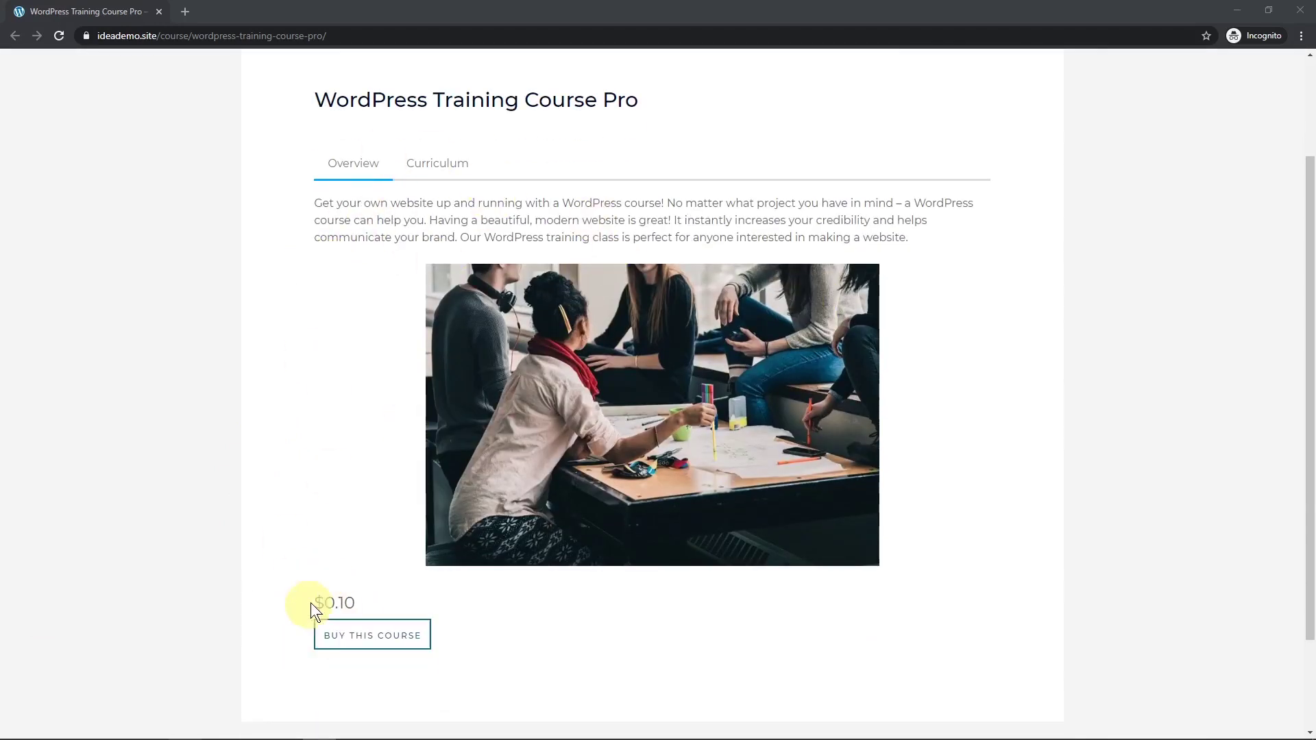
pyautogui.scroll(-2, 499, 640)
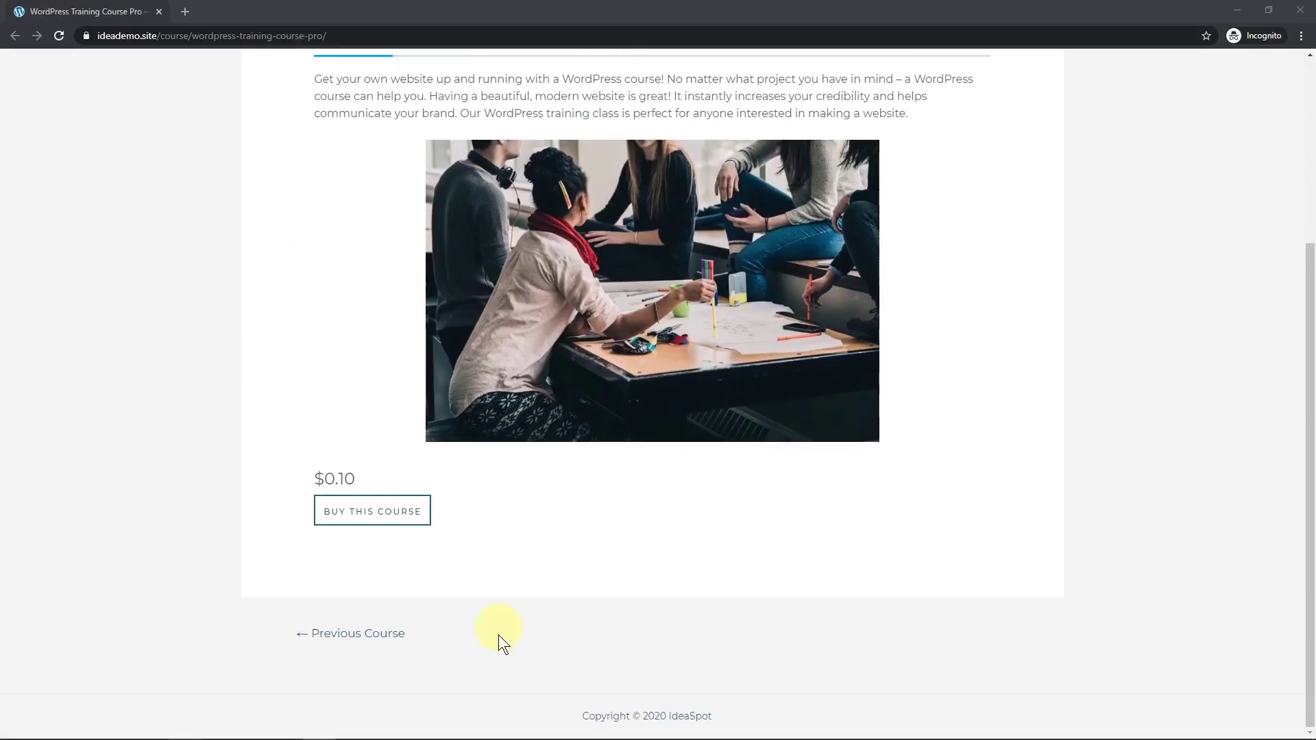
pyautogui.click(374, 524)
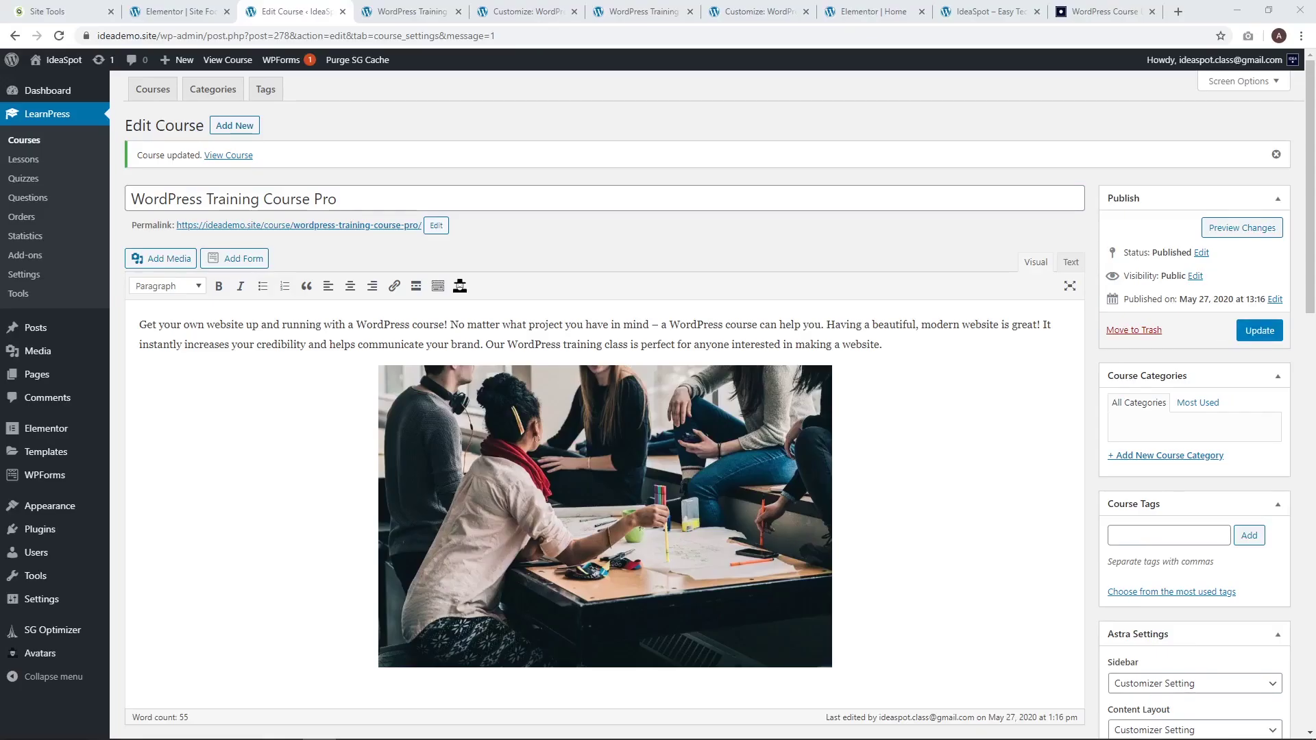
# Open Appearance > Customize in a new tab.
pyautogui.moveTo(31, 509)
pyautogui.rightClick(159, 527)
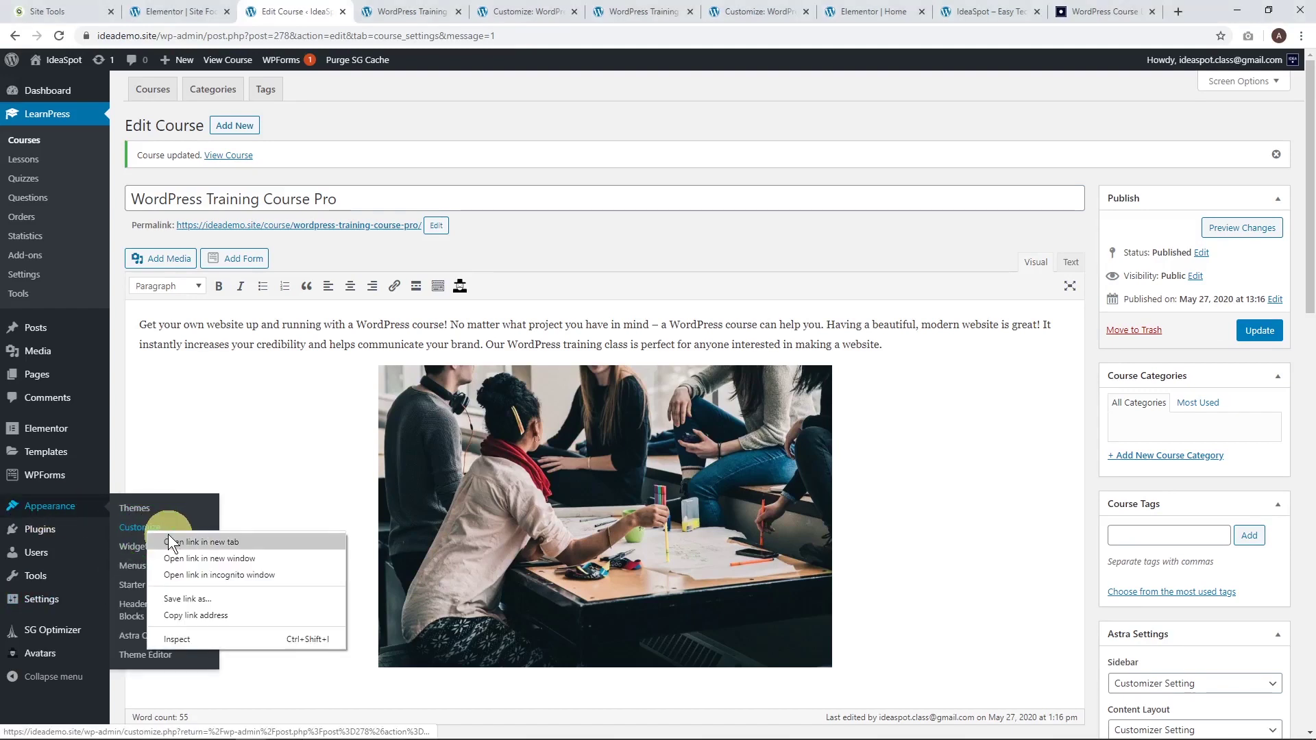
pyautogui.click(171, 542)
pyautogui.click(359, 11)
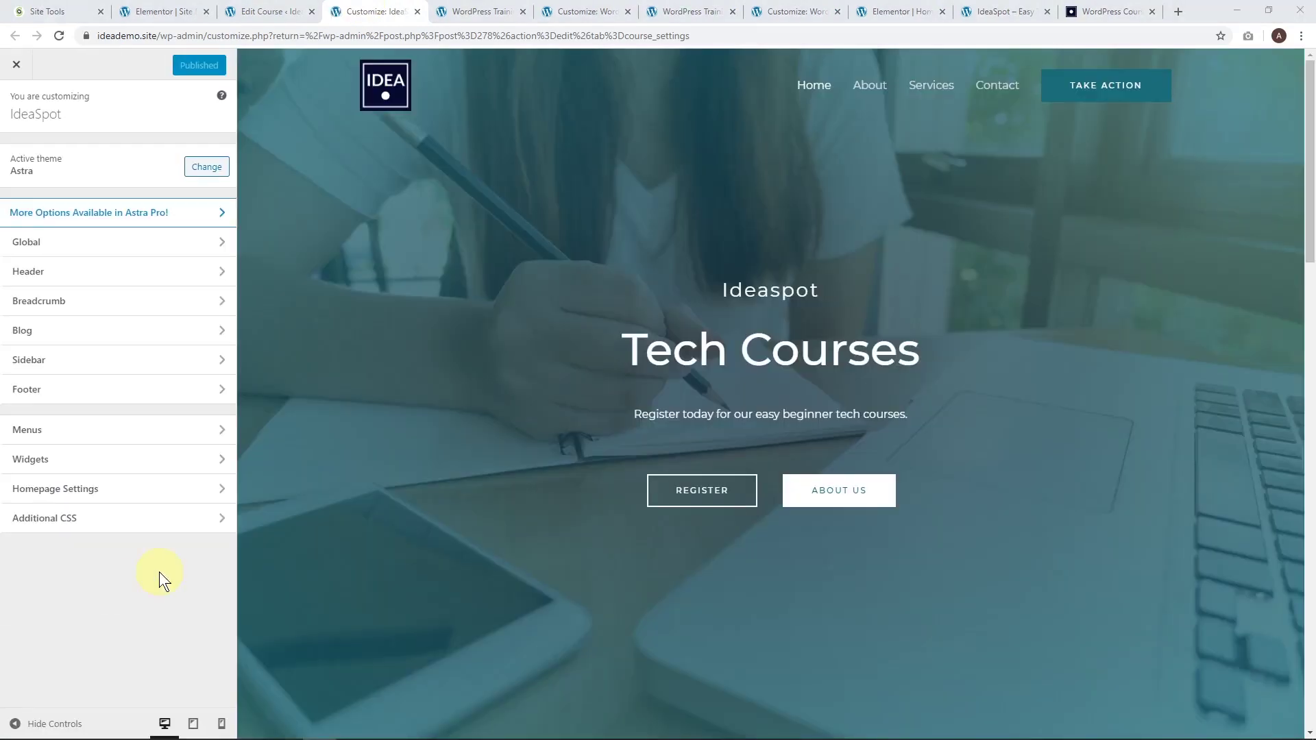
# Paste the two teal checkout register/login toggle CSS rules into Additional CSS.
pyautogui.click(89, 525)
pyautogui.click(65, 302)
pyautogui.press('Return')
pyautogui.press('Return')
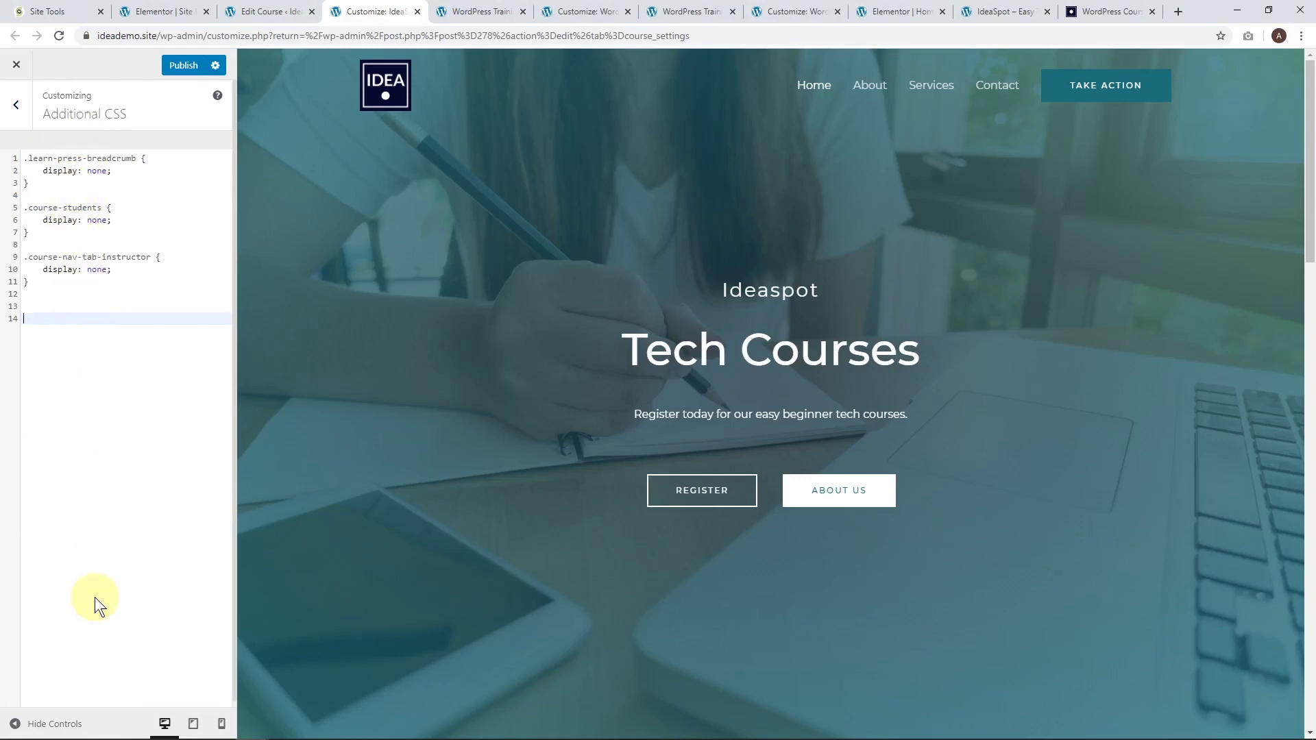
pyautogui.press('BackSpace')
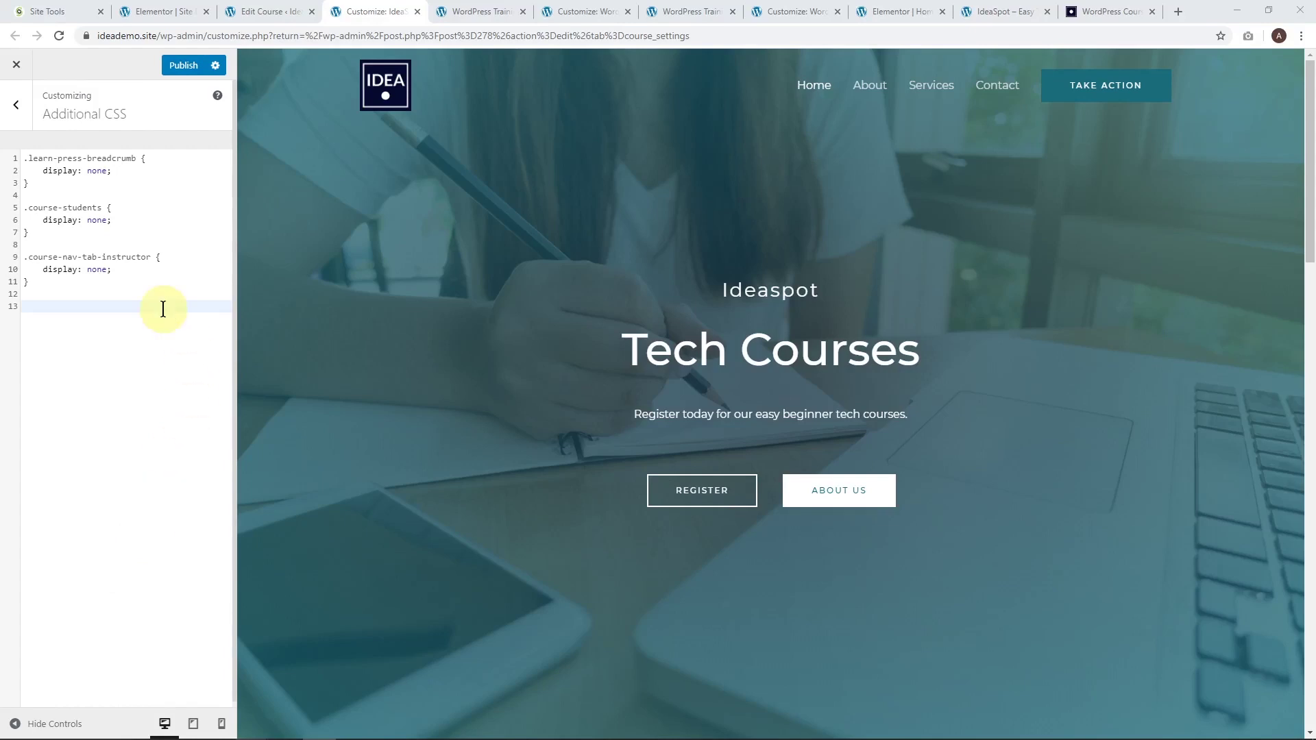
pyautogui.click(91, 309)
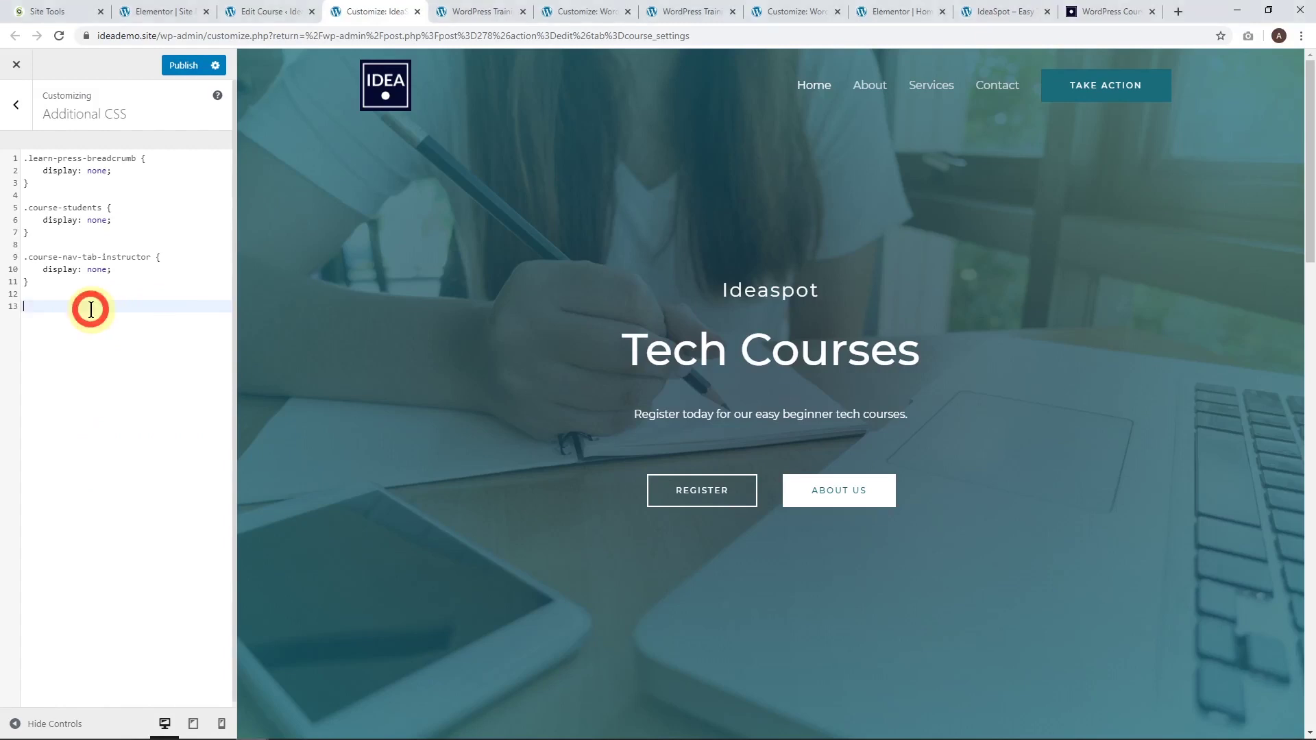
pyautogui.hotkey('ctrl', 'v')
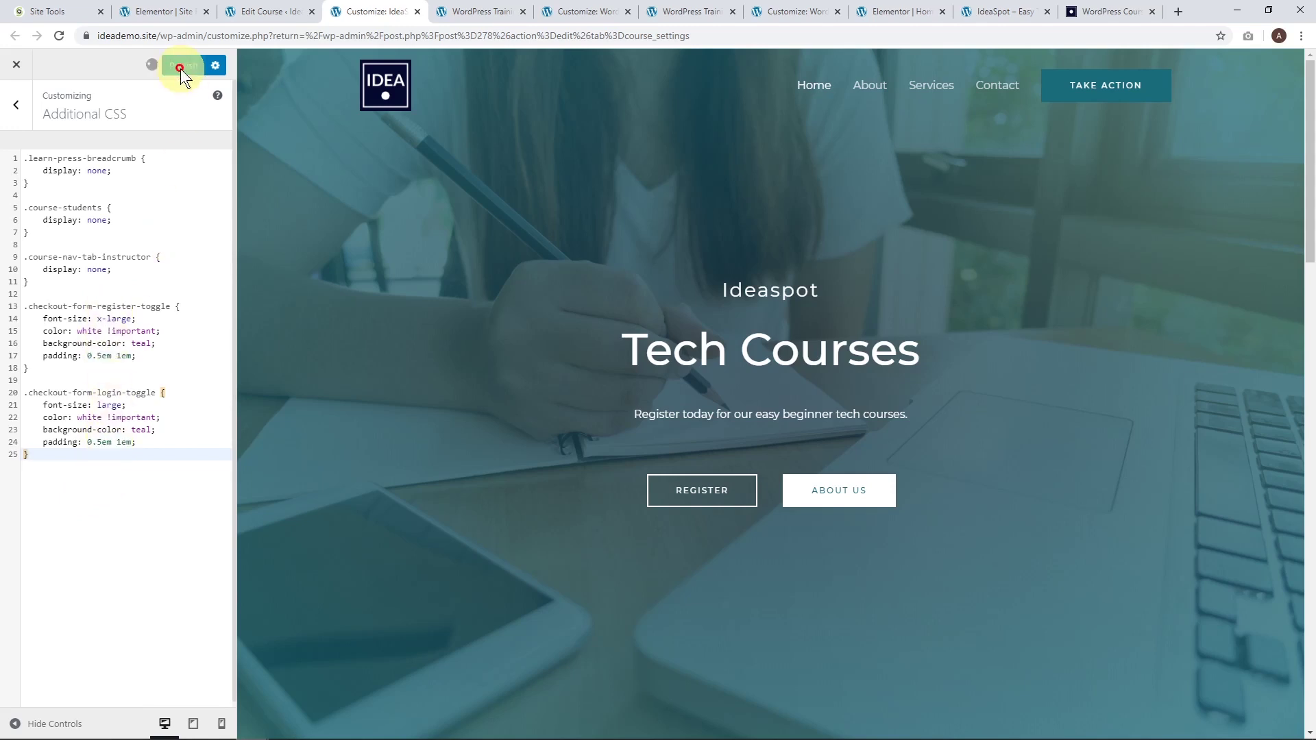
pyautogui.hotkey('alt', 'Tab')
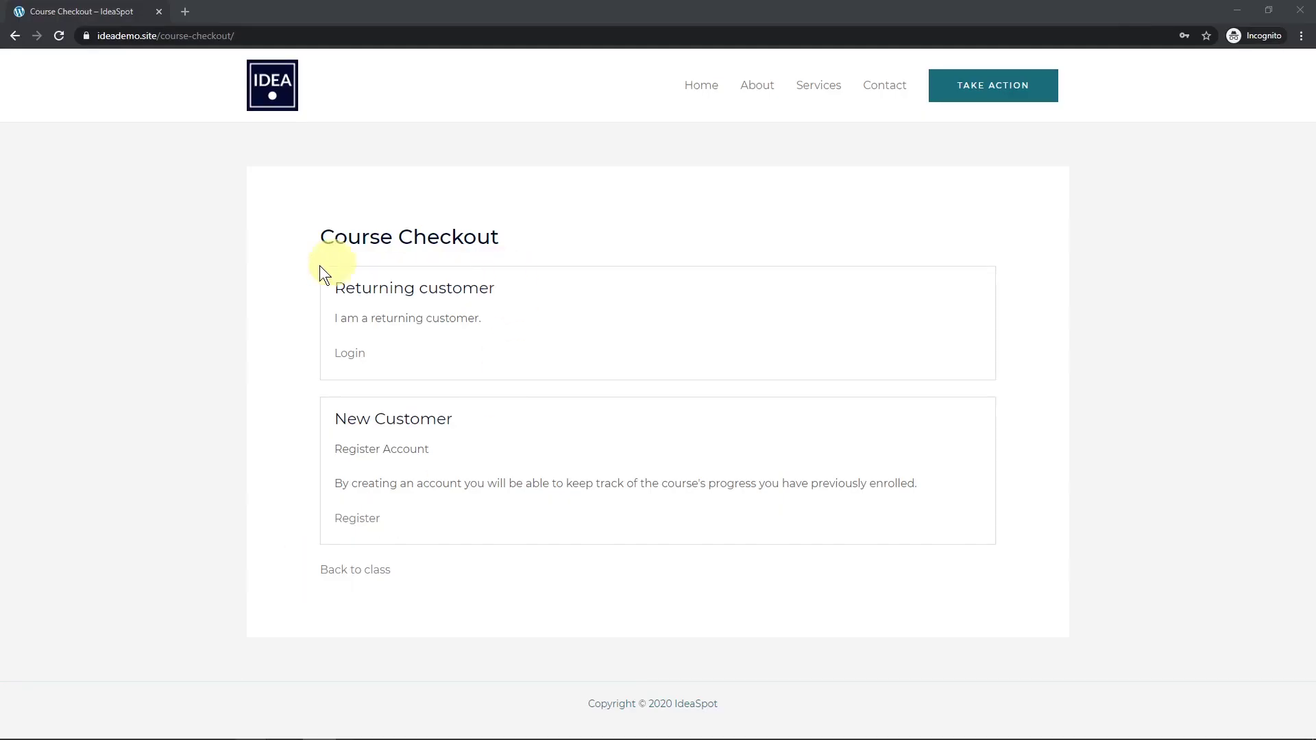
# Reload Course Checkout to see the teal toggles, then open the New Customer registration form.
pyautogui.click(60, 37)
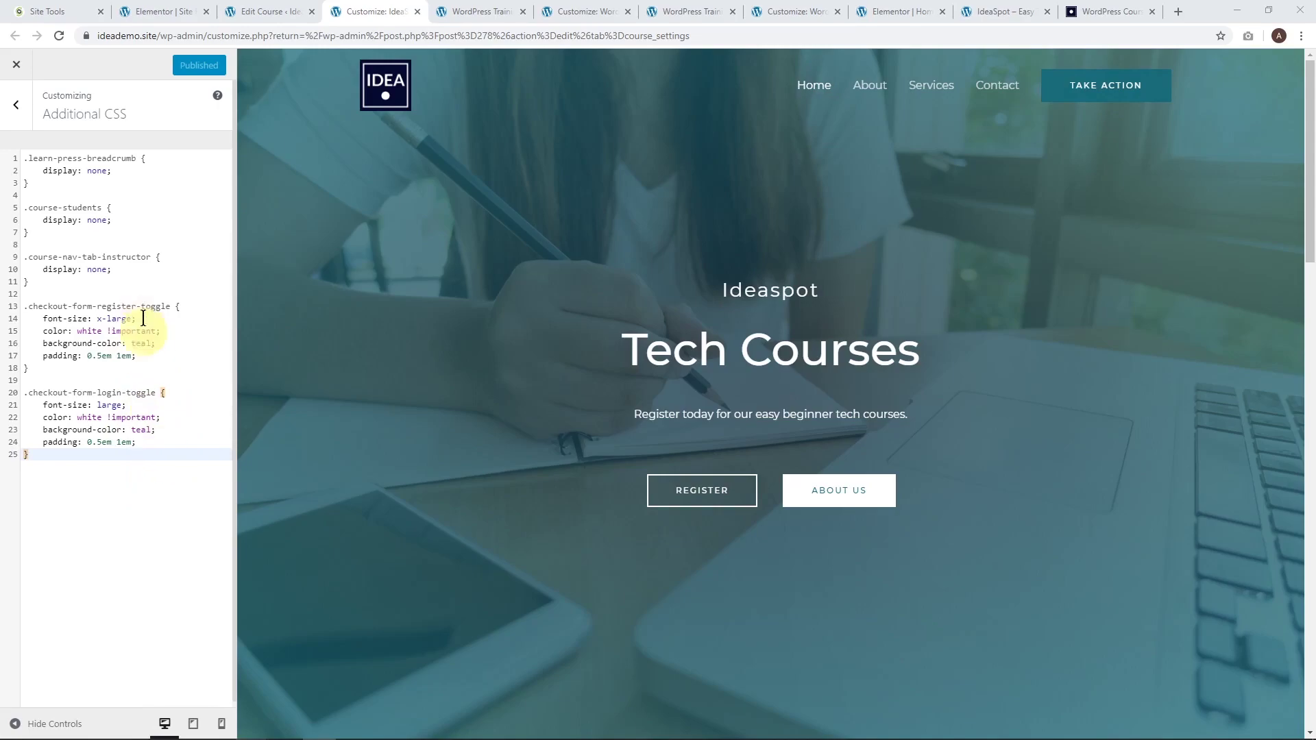
pyautogui.hotkey('alt', 'Tab')
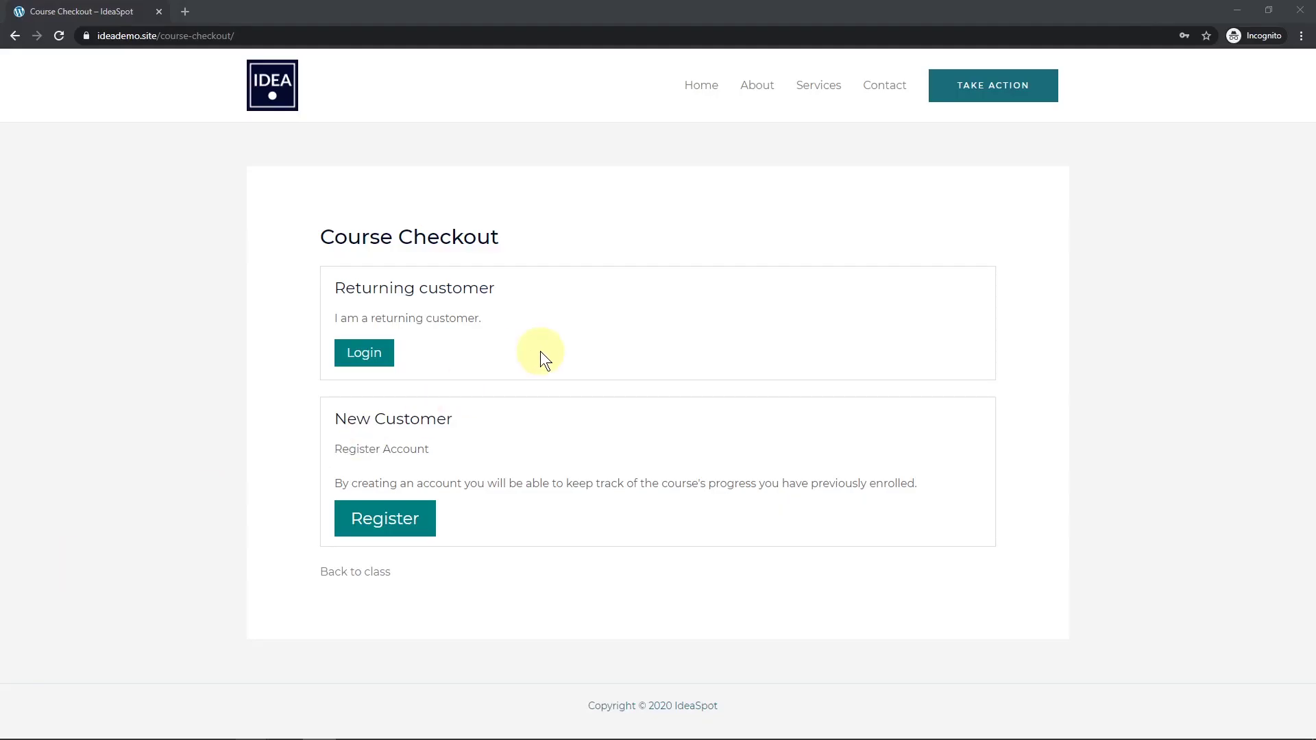
pyautogui.click(404, 520)
# Register a new customer with username, e-mail and password, then place the $0.10 PayPal order.
pyautogui.scroll(-3, 624, 482)
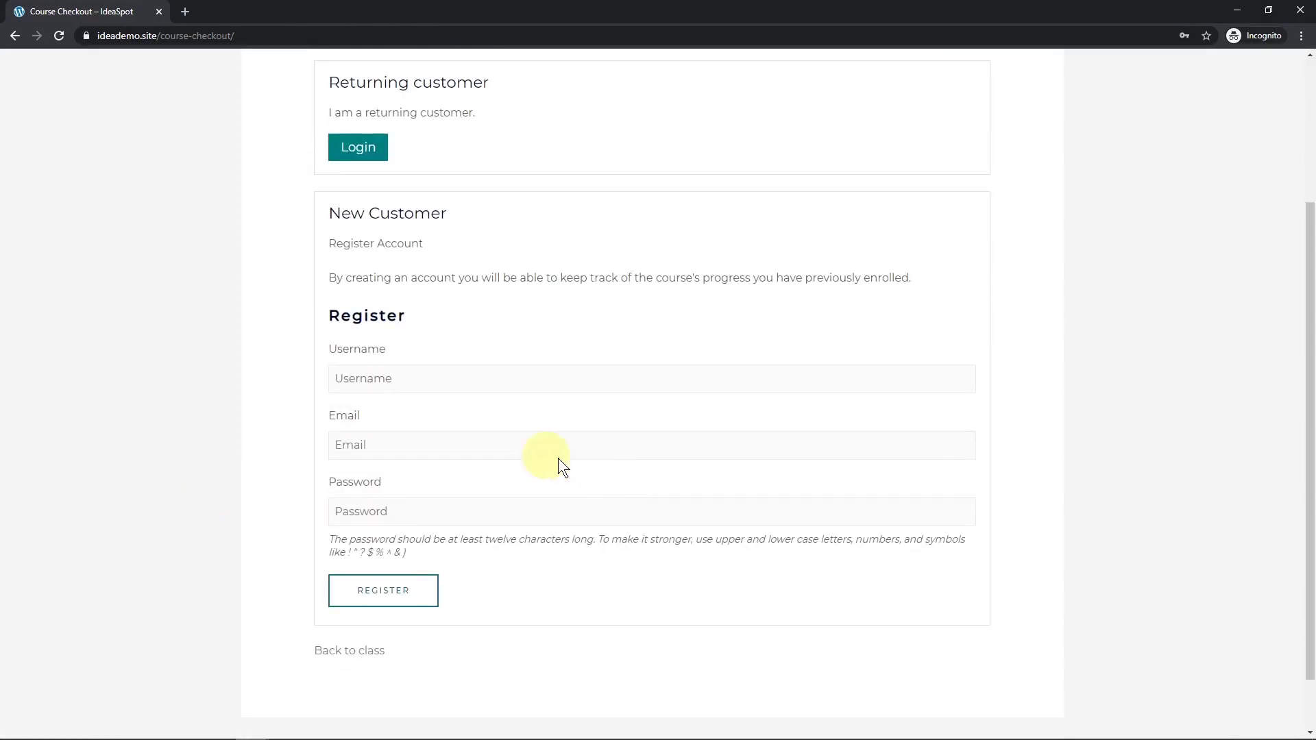
pyautogui.click(410, 377)
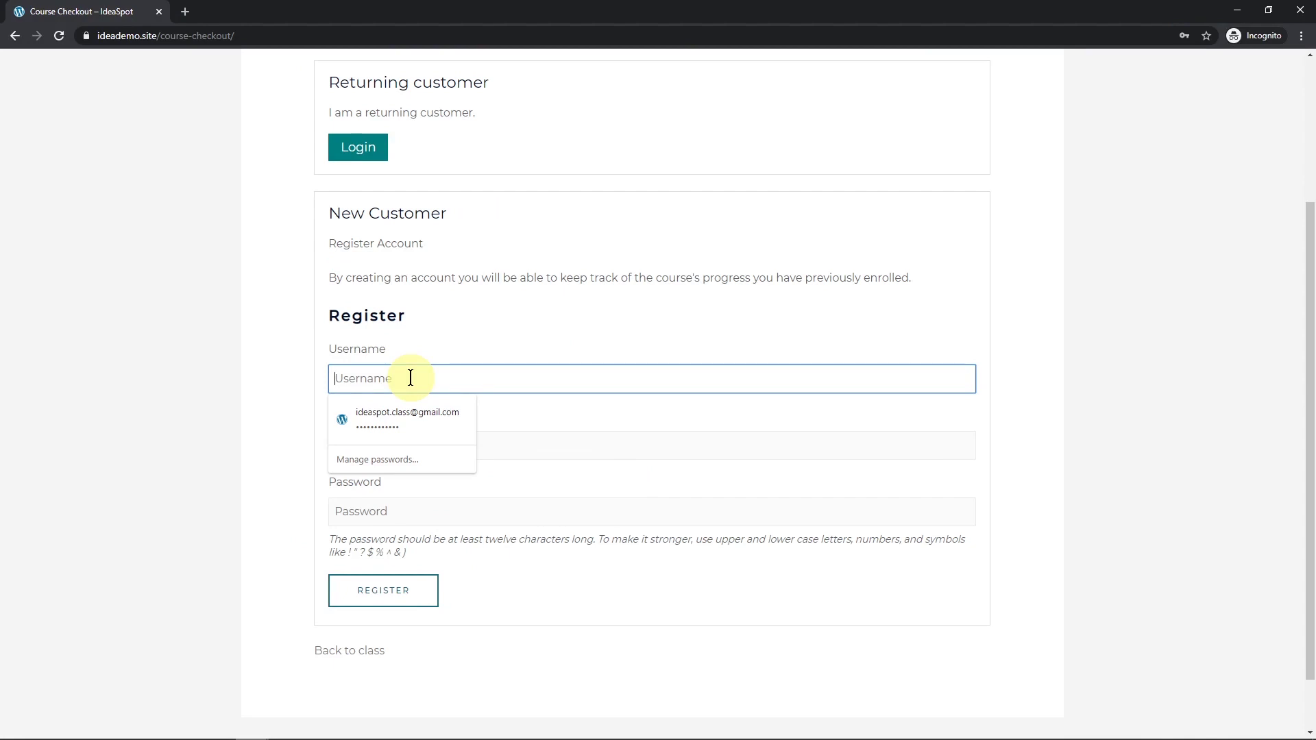
pyautogui.write('Lisa')
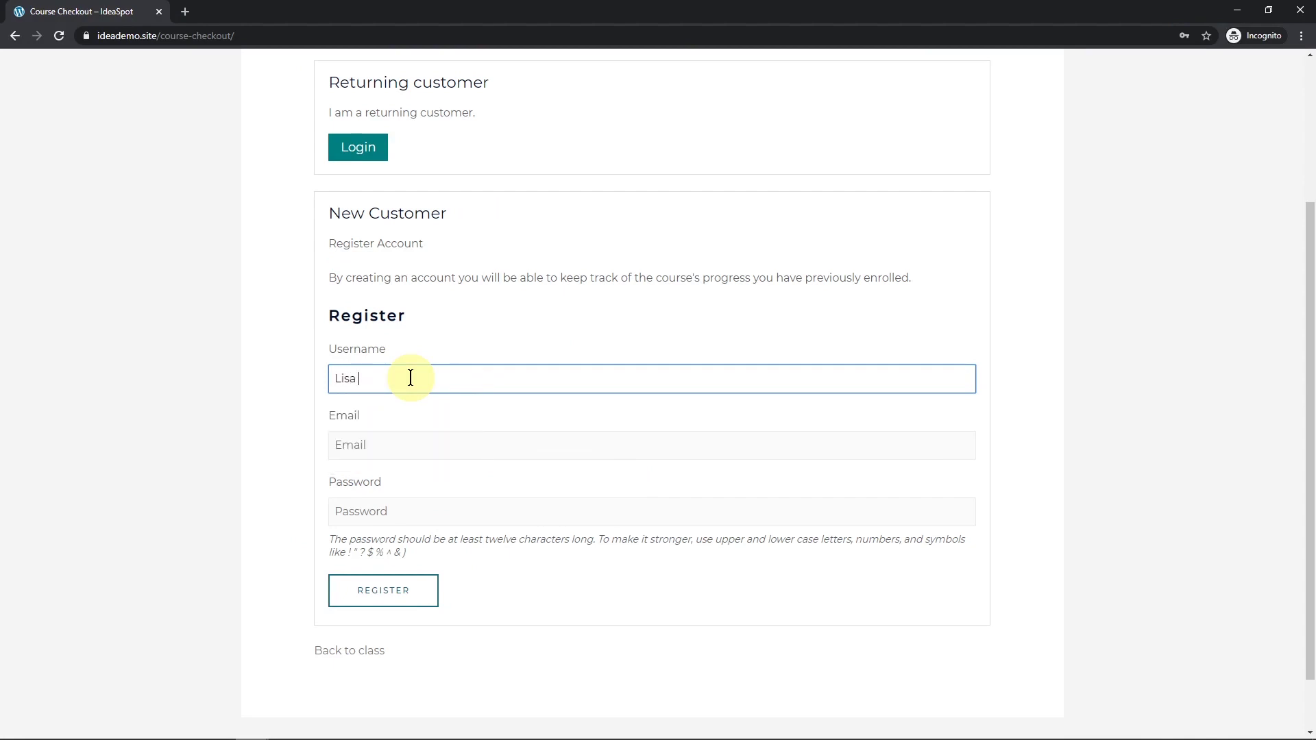
pyautogui.write(' Simpson')
pyautogui.press('Tab')
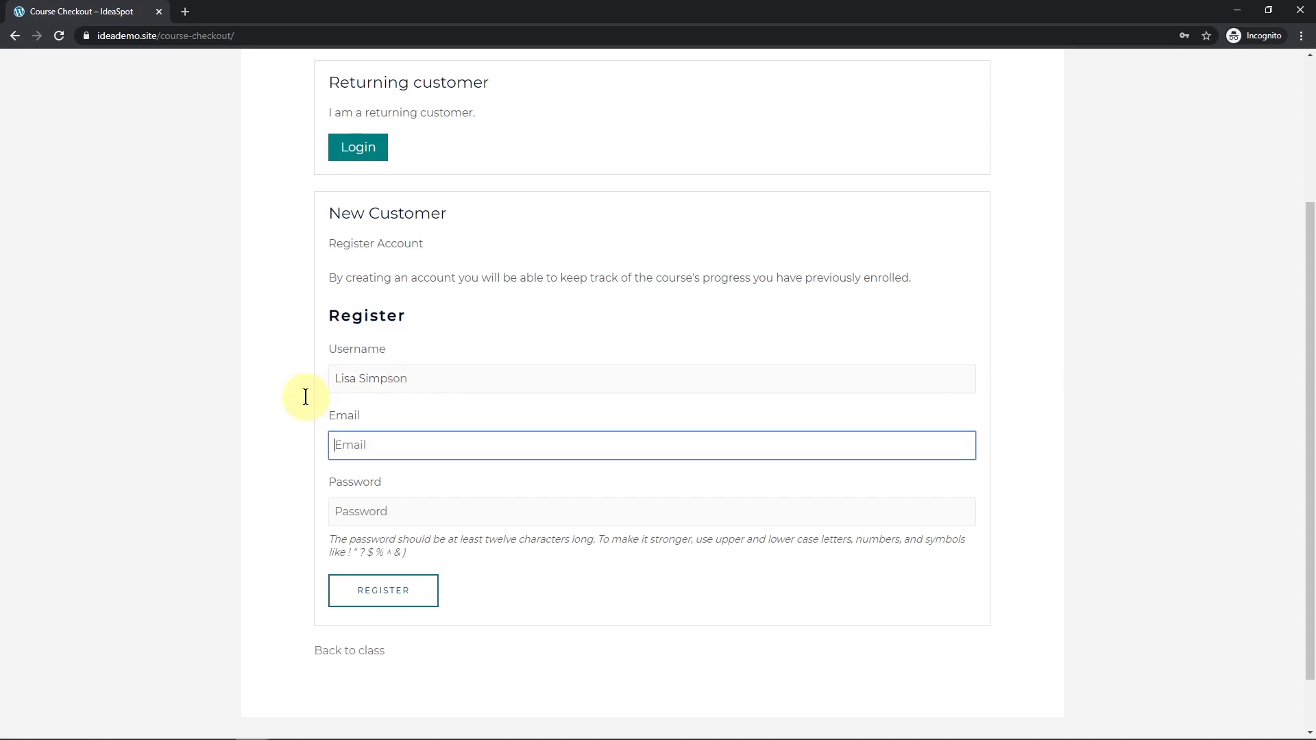
pyautogui.press('Tab')
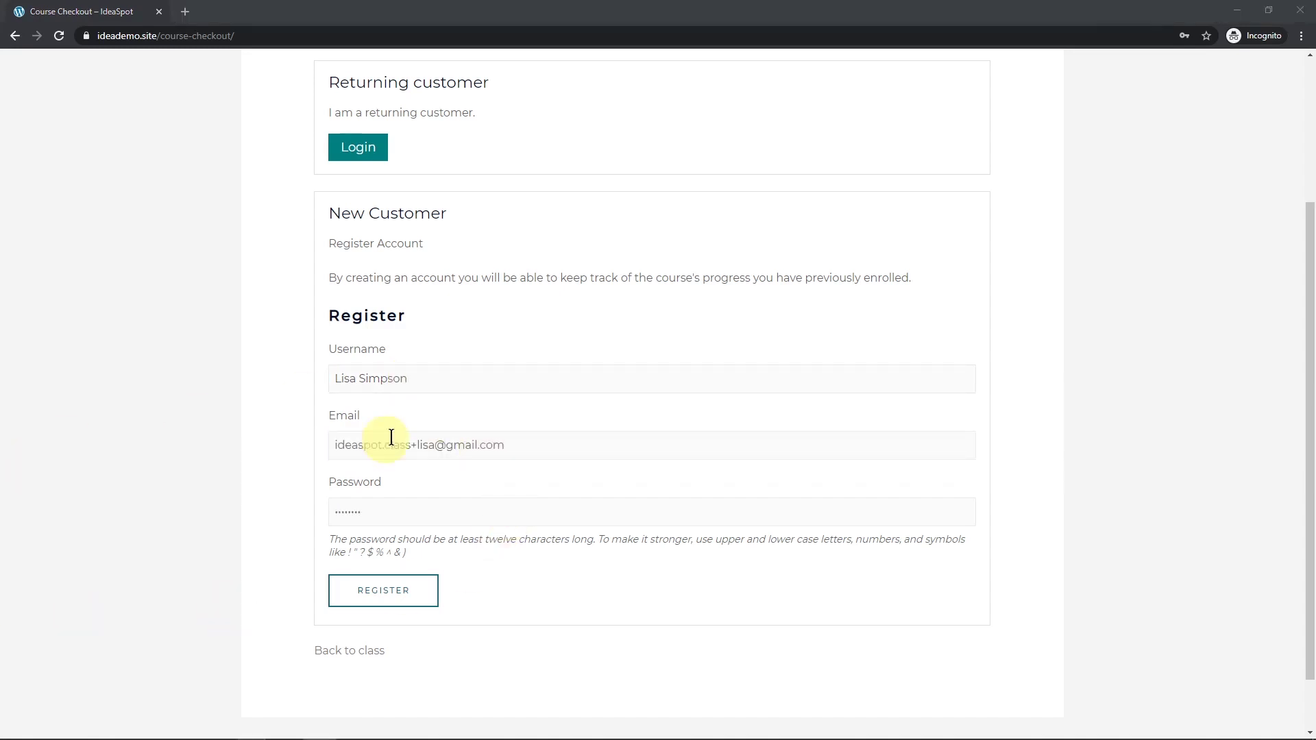
pyautogui.click(389, 592)
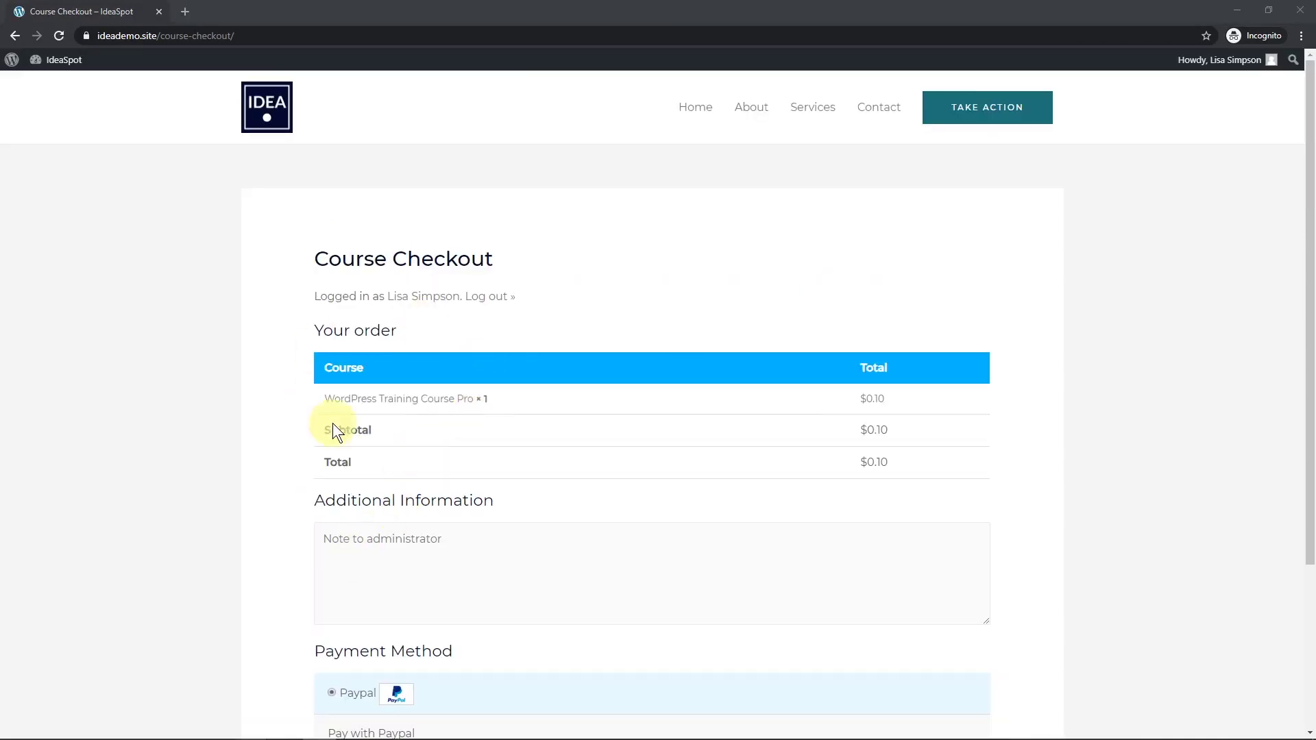
pyautogui.scroll(-3, 426, 258)
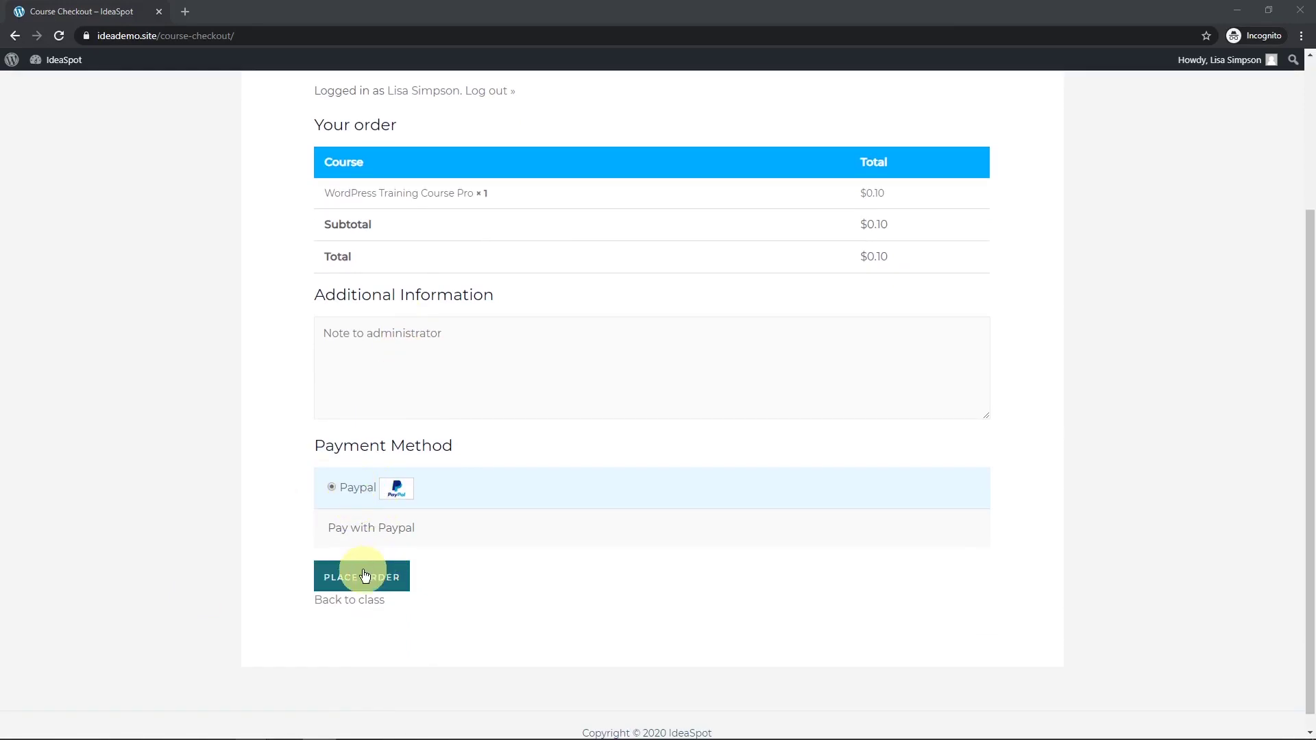
pyautogui.click(359, 574)
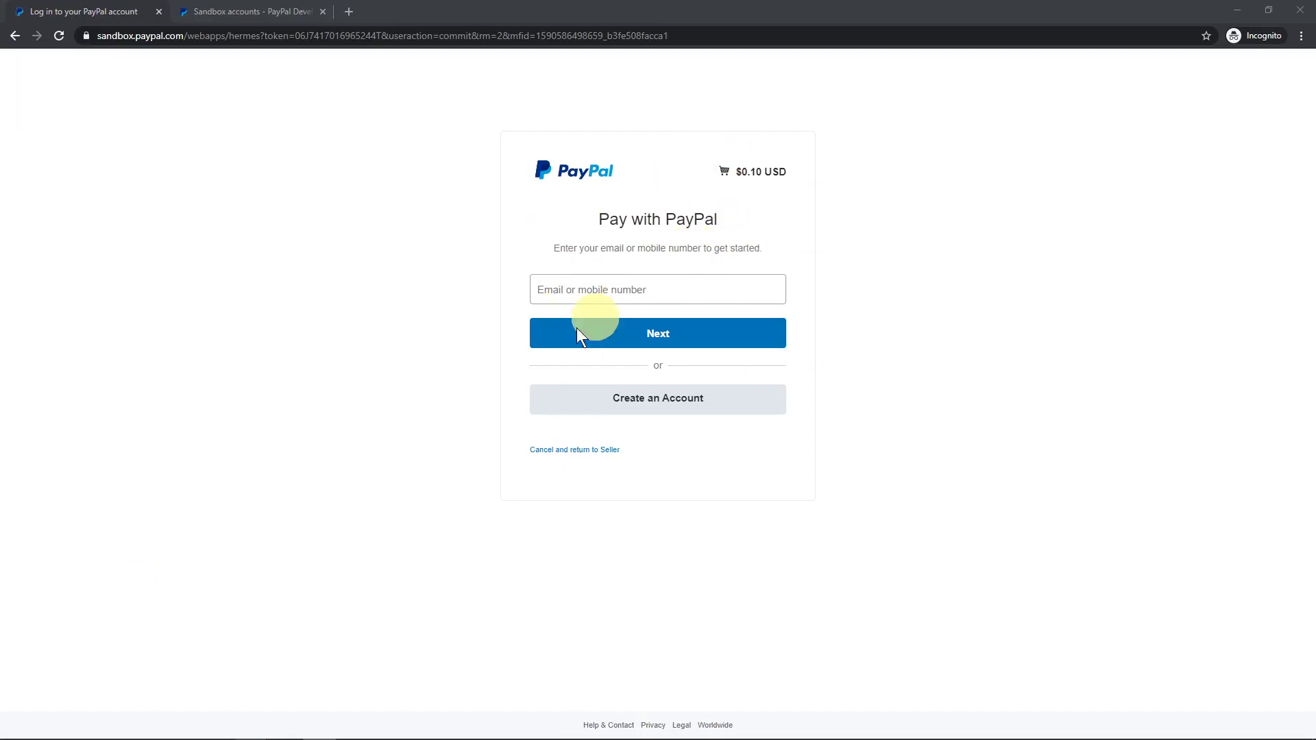
# Log in as the sandbox buyer with the copied e-mail and password, then pay $0.10 from PayPal balance.
pyautogui.click(249, 10)
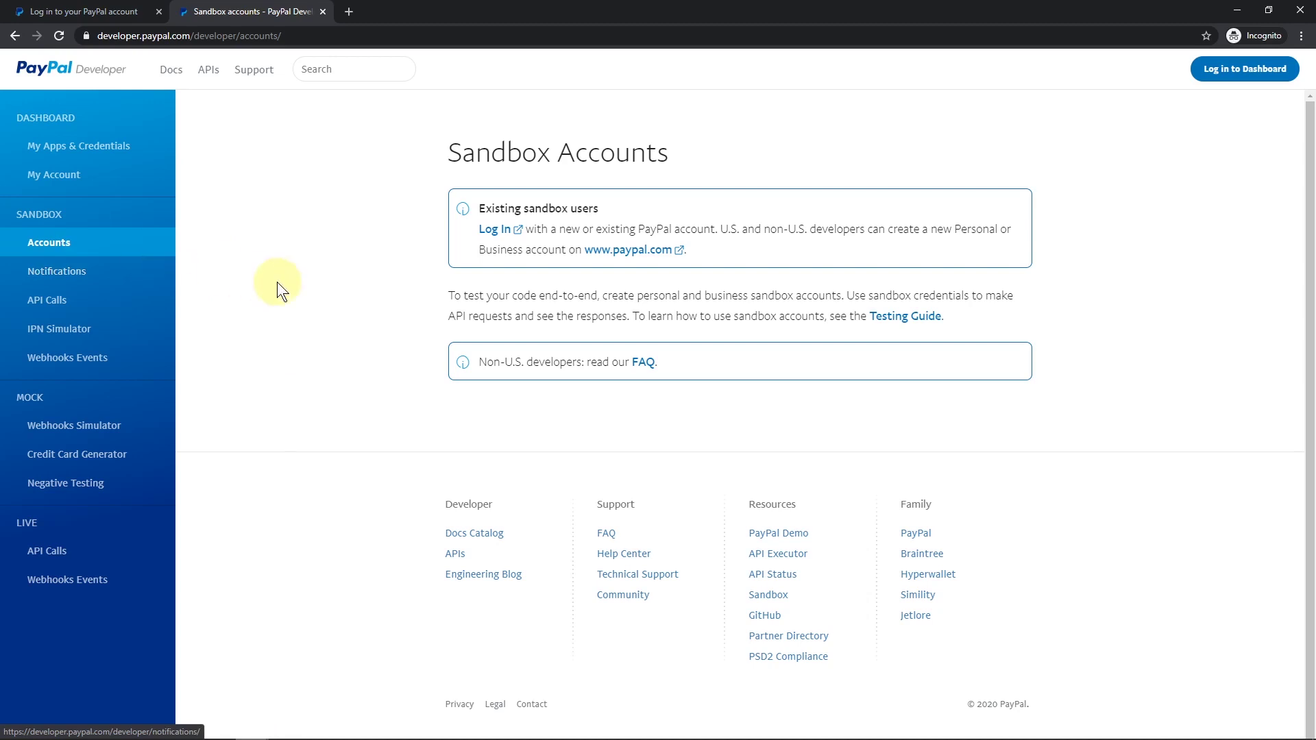
pyautogui.click(89, 11)
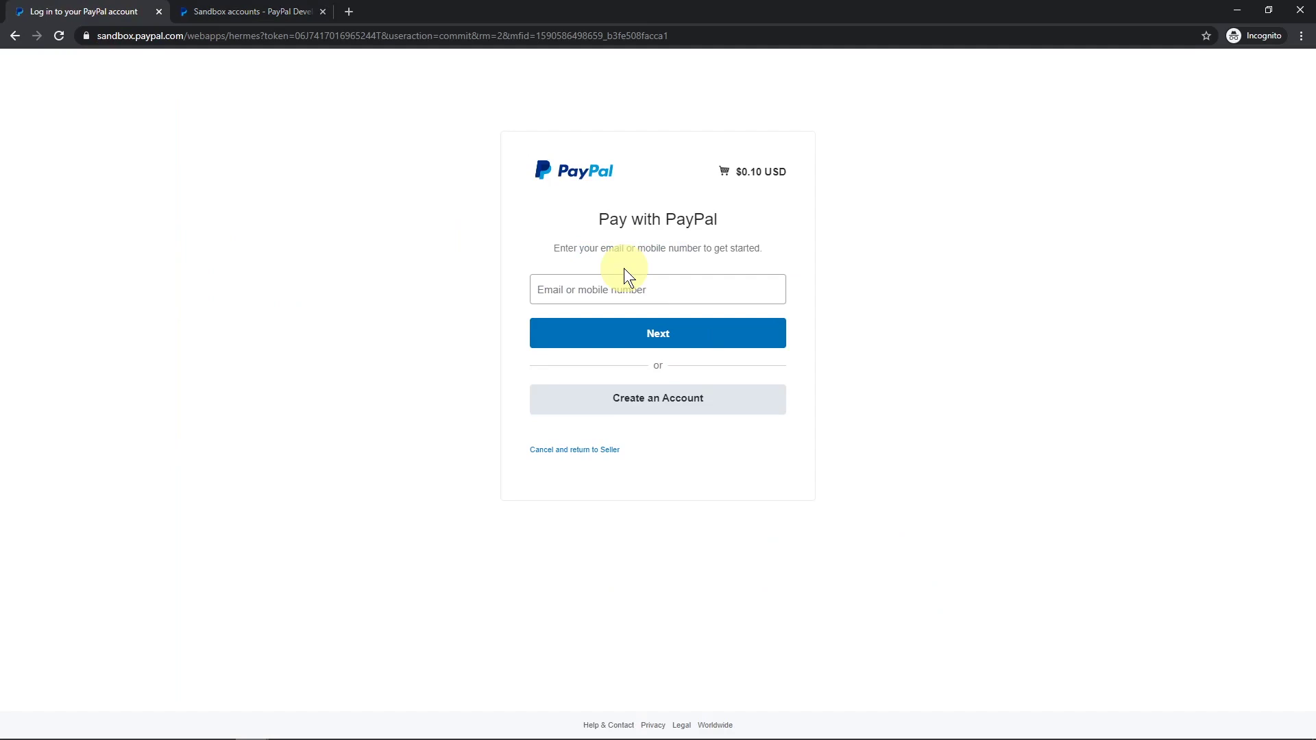
pyautogui.hotkey('ctrl', 'v')
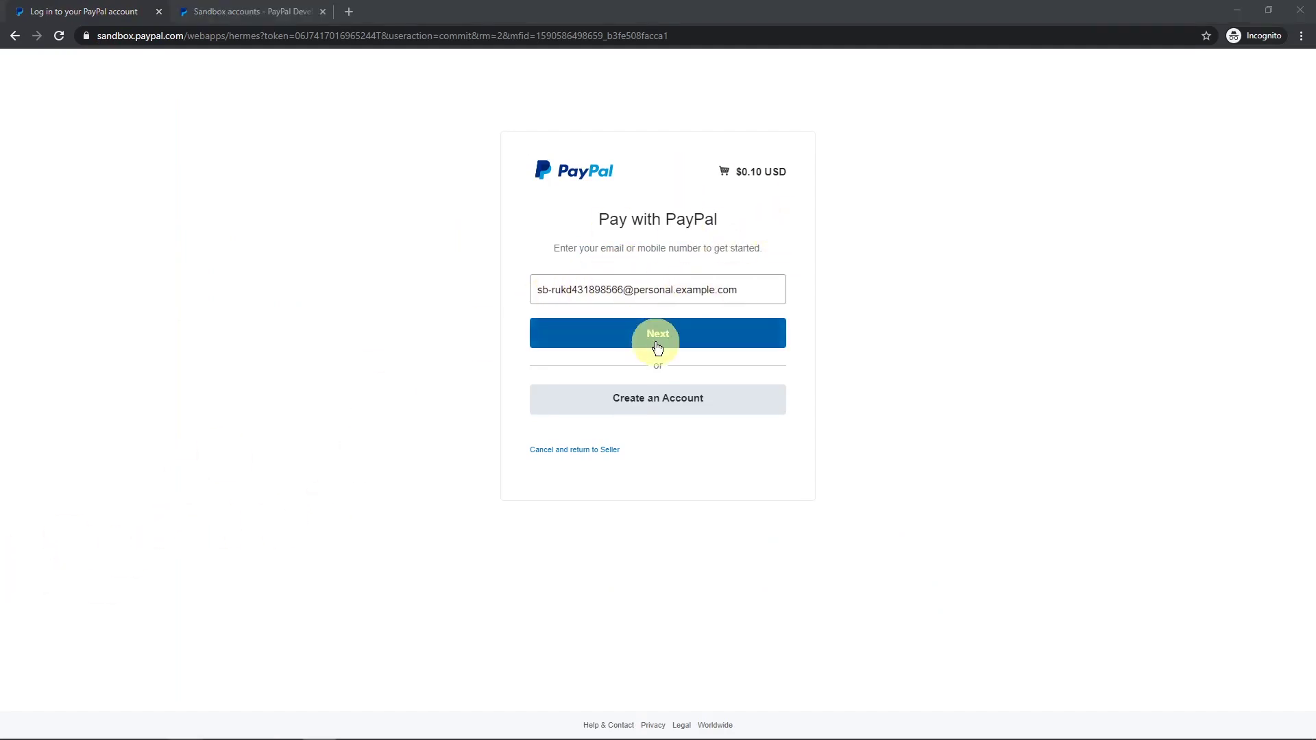
pyautogui.click(657, 342)
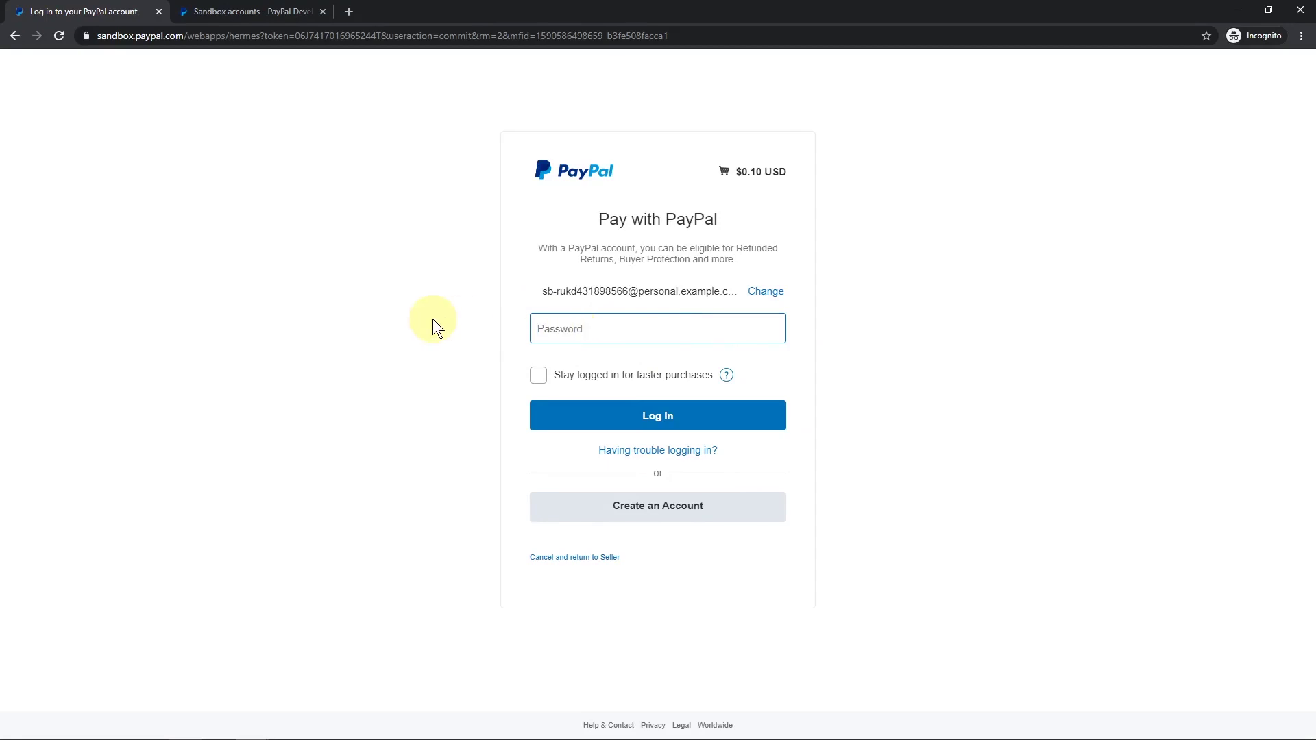
pyautogui.hotkey('ctrl', 'v')
pyautogui.click(644, 416)
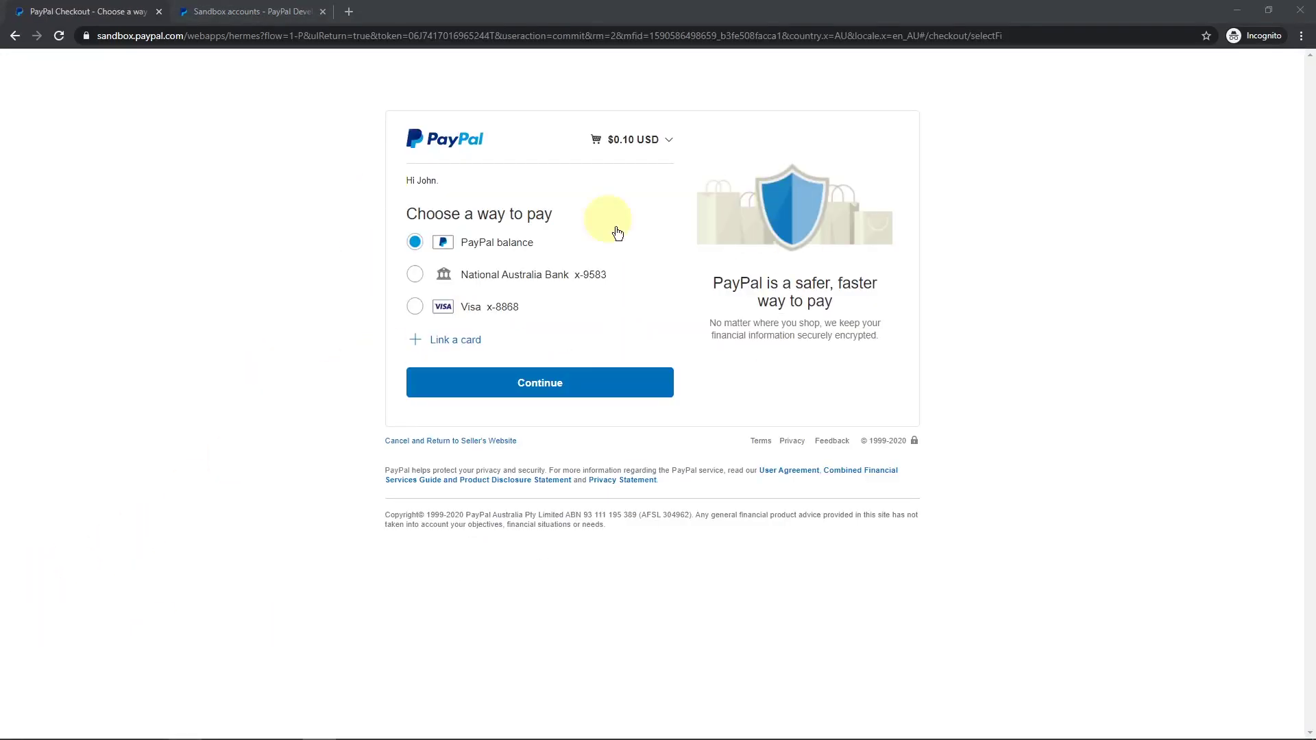
pyautogui.click(531, 381)
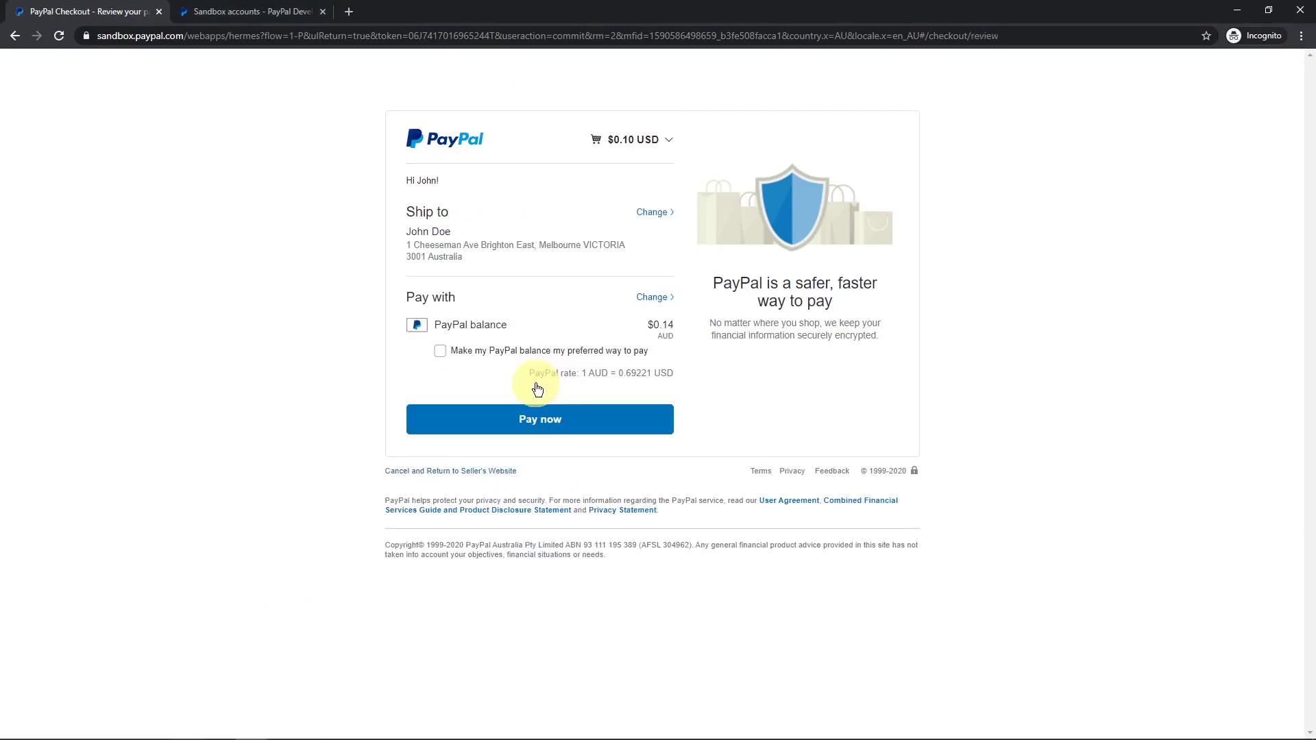
pyautogui.click(537, 424)
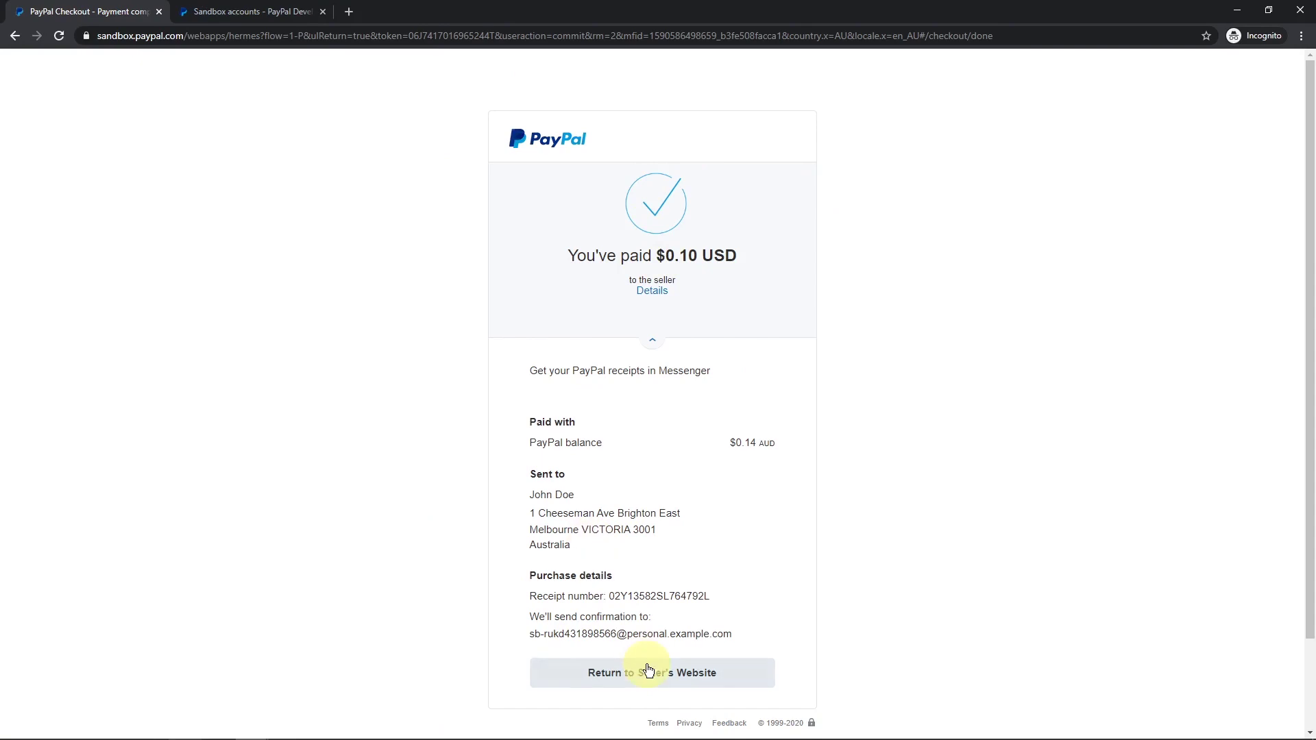
# Return to the site, confirm WordPress Training Course Pro shows Enrolled, then switch to the admin Pages list.
pyautogui.click(628, 675)
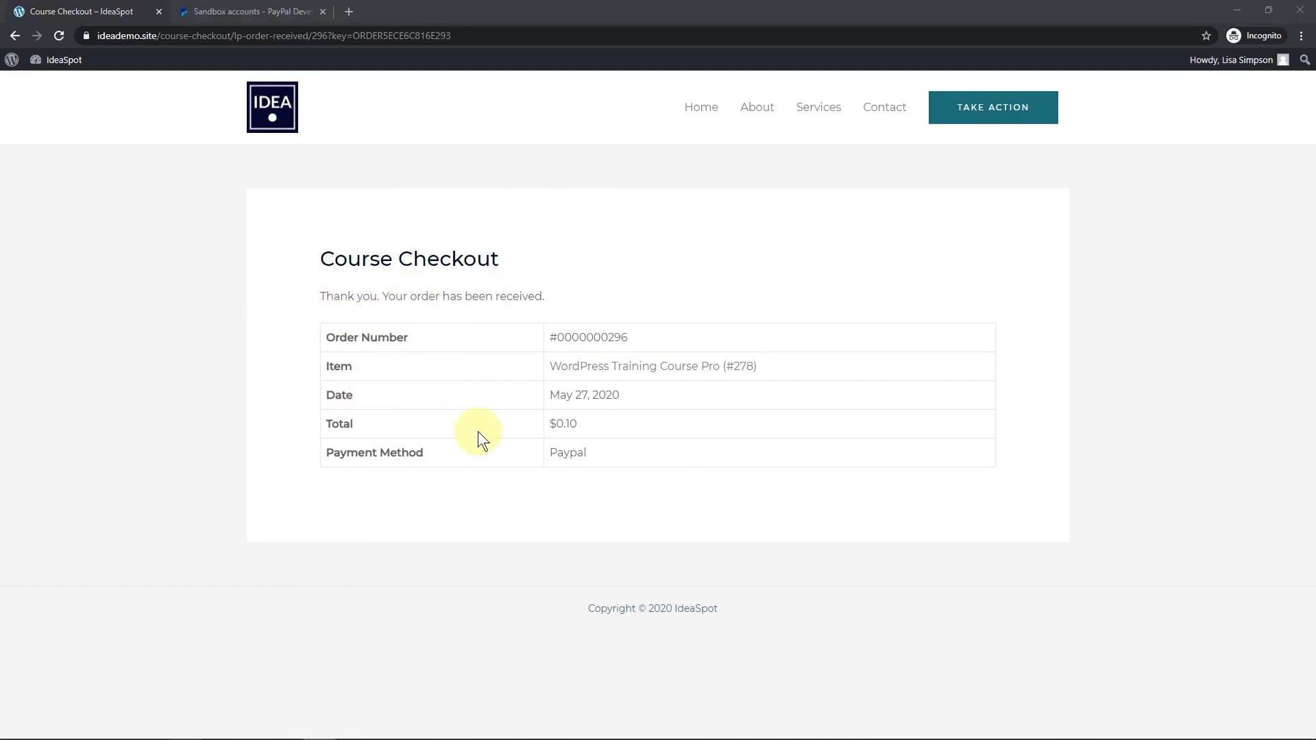
pyautogui.click(617, 367)
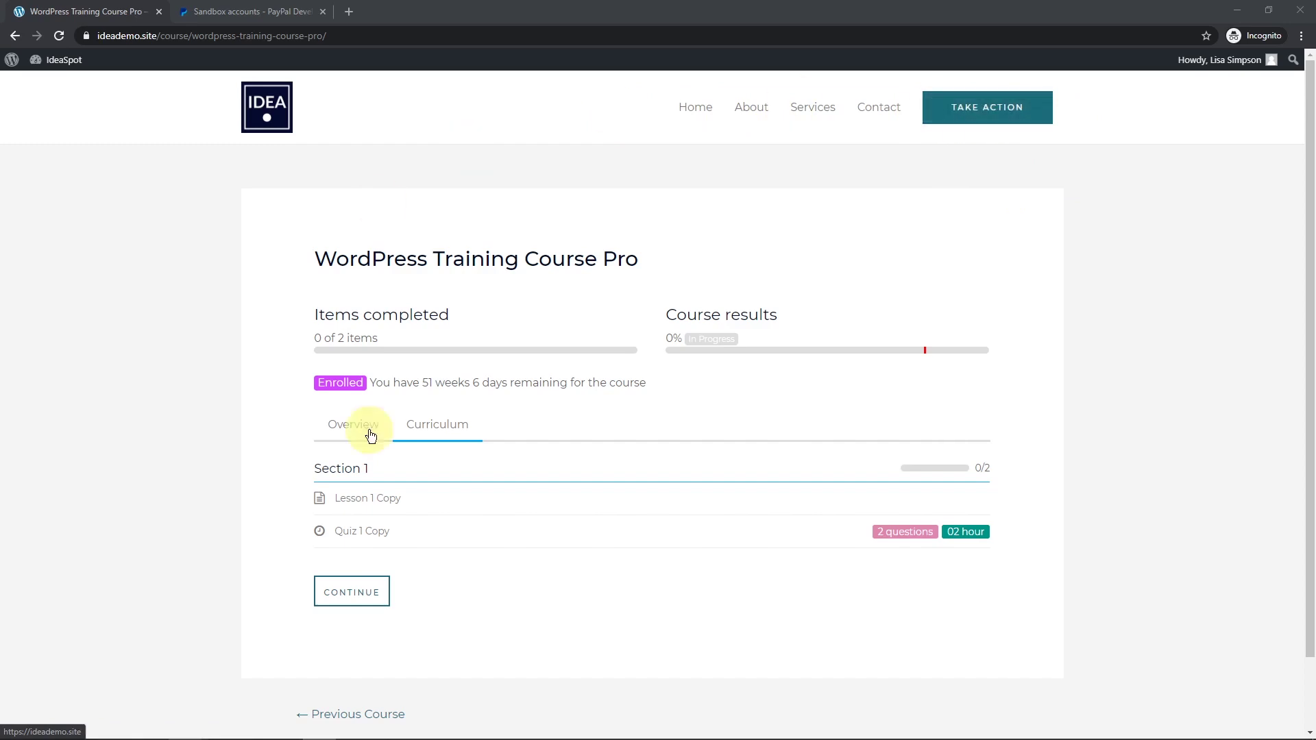
pyautogui.hotkey('alt', 'Tab')
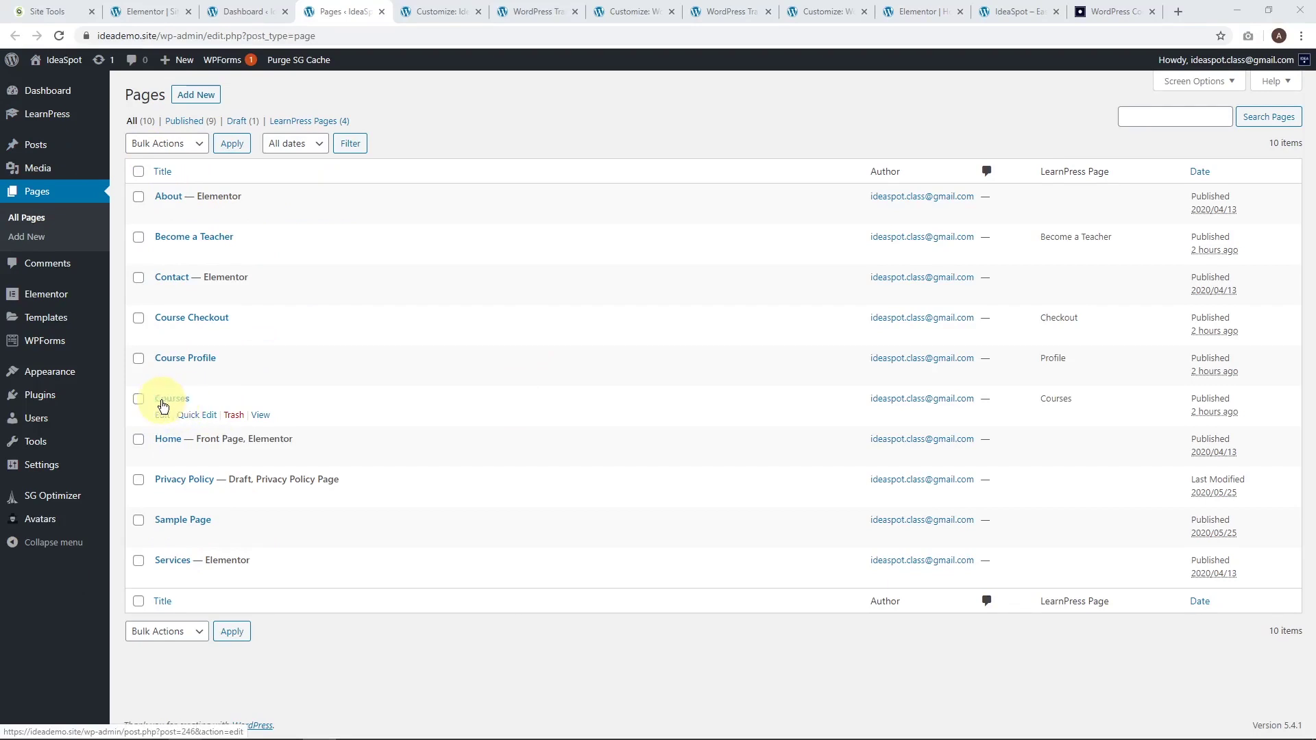
# View the Courses archive page in a new tab to check both courses, then go back to the admin.
pyautogui.rightClick(263, 415)
pyautogui.click(289, 425)
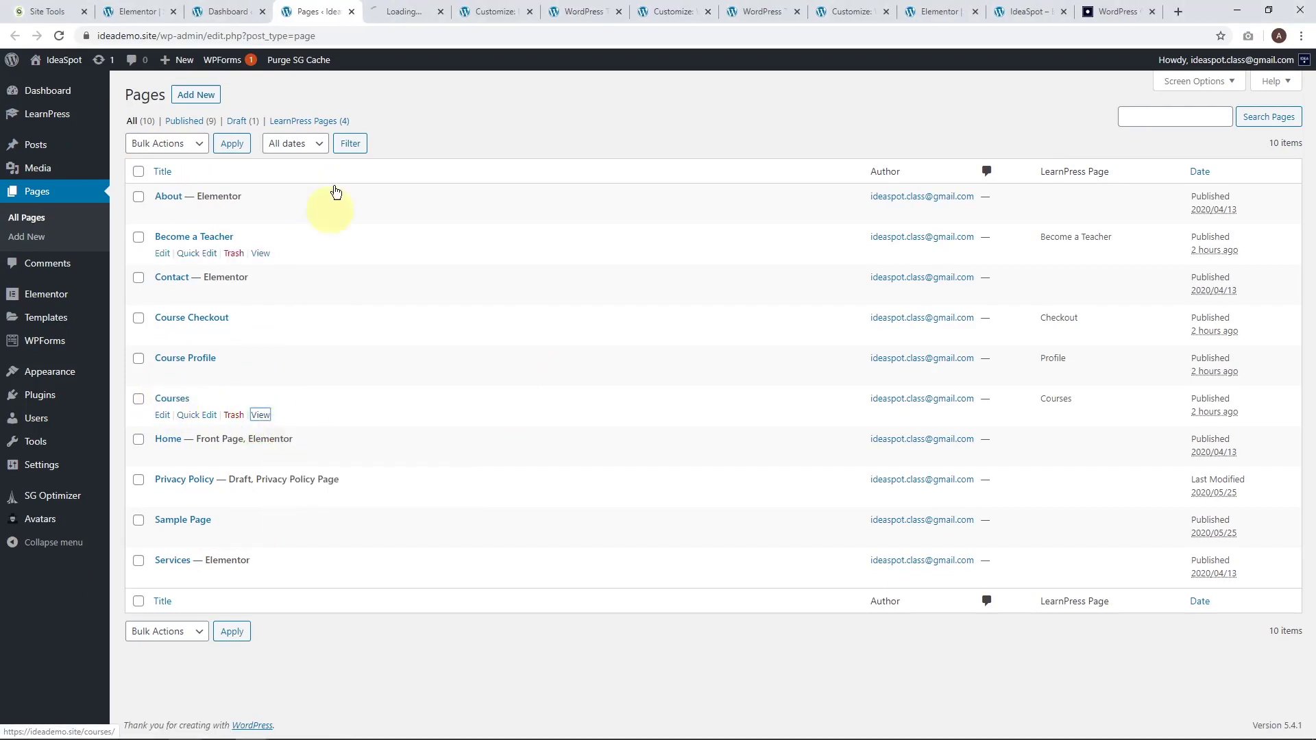
pyautogui.click(393, 10)
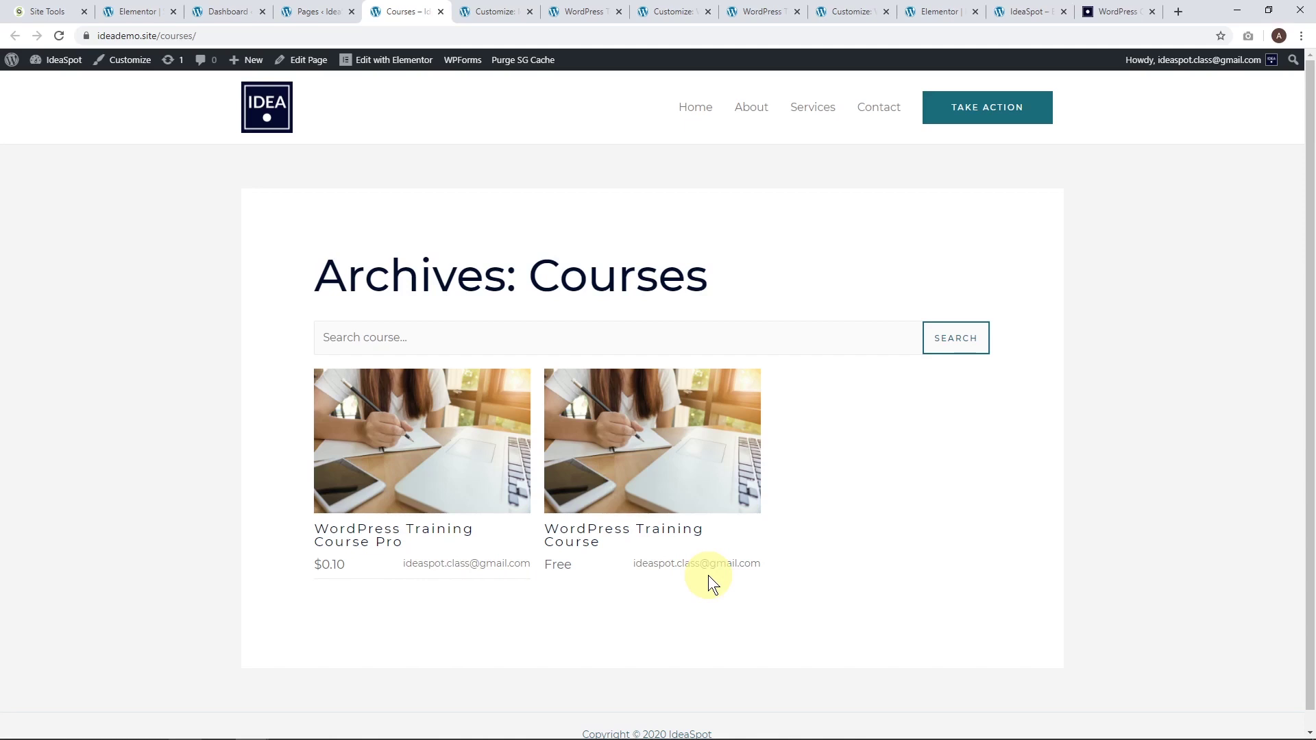
pyautogui.click(305, 11)
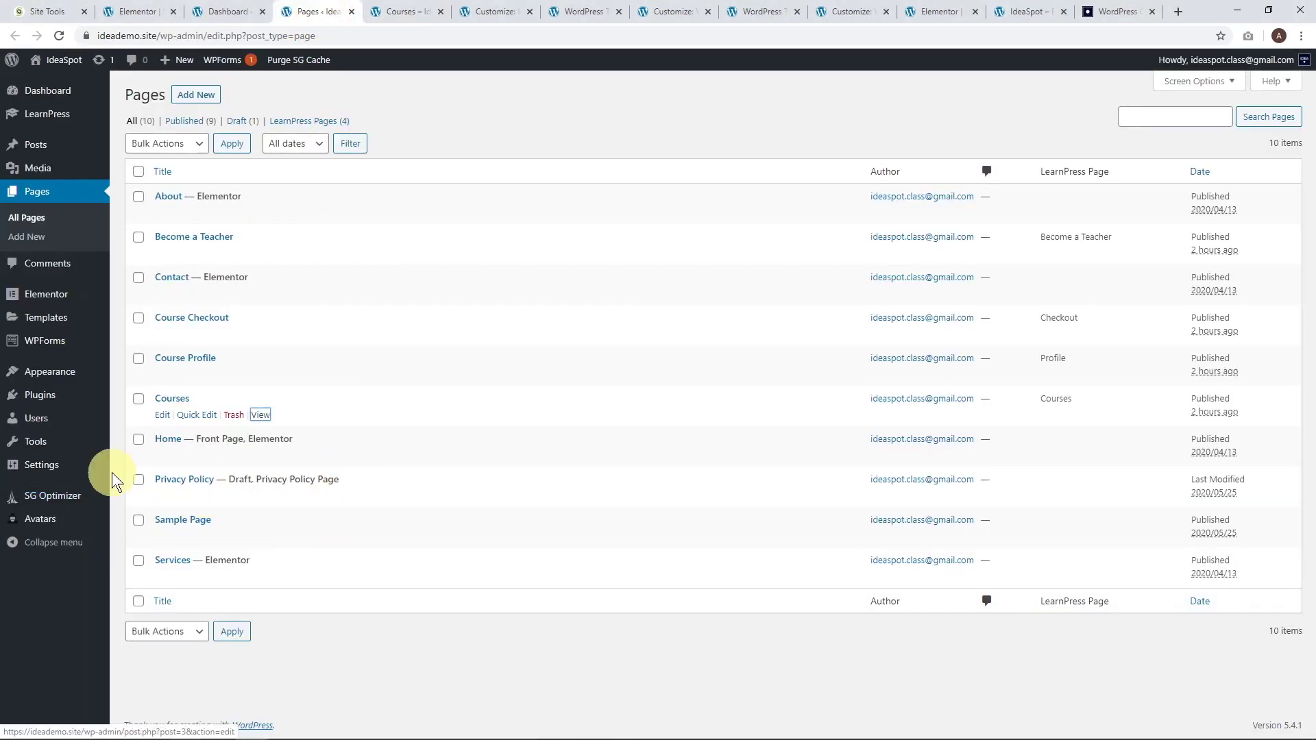
# Change the admin profile's nickname to IdeaSpot, make it the public display name, and update the profile.
pyautogui.moveTo(53, 418)
pyautogui.click(135, 424)
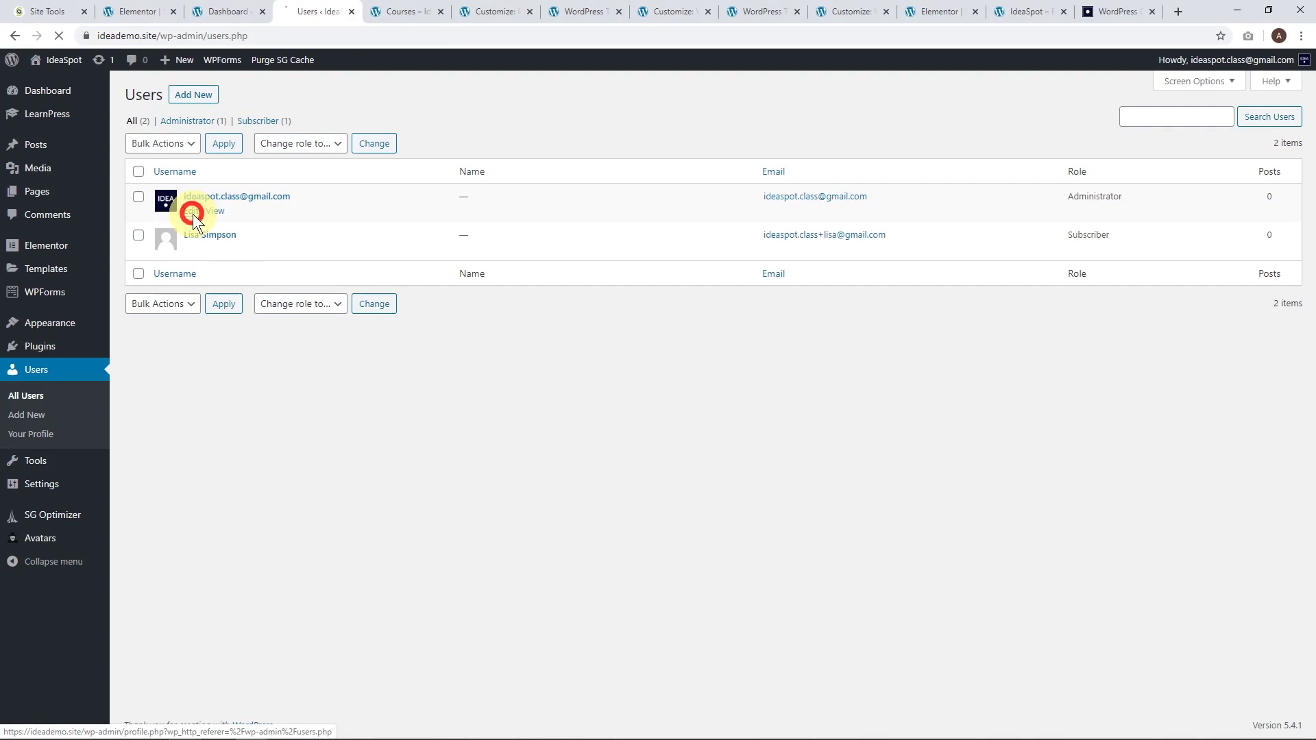
pyautogui.scroll(-3, 387, 492)
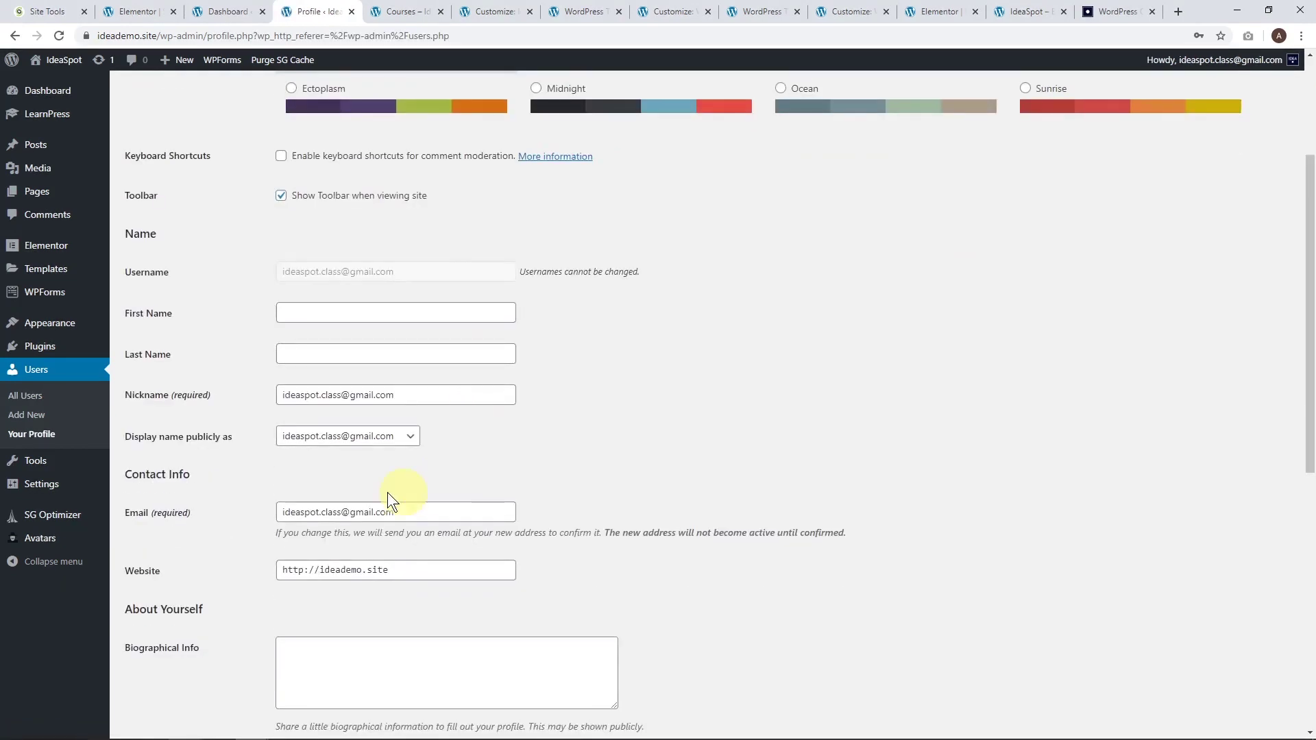
pyautogui.click(176, 403)
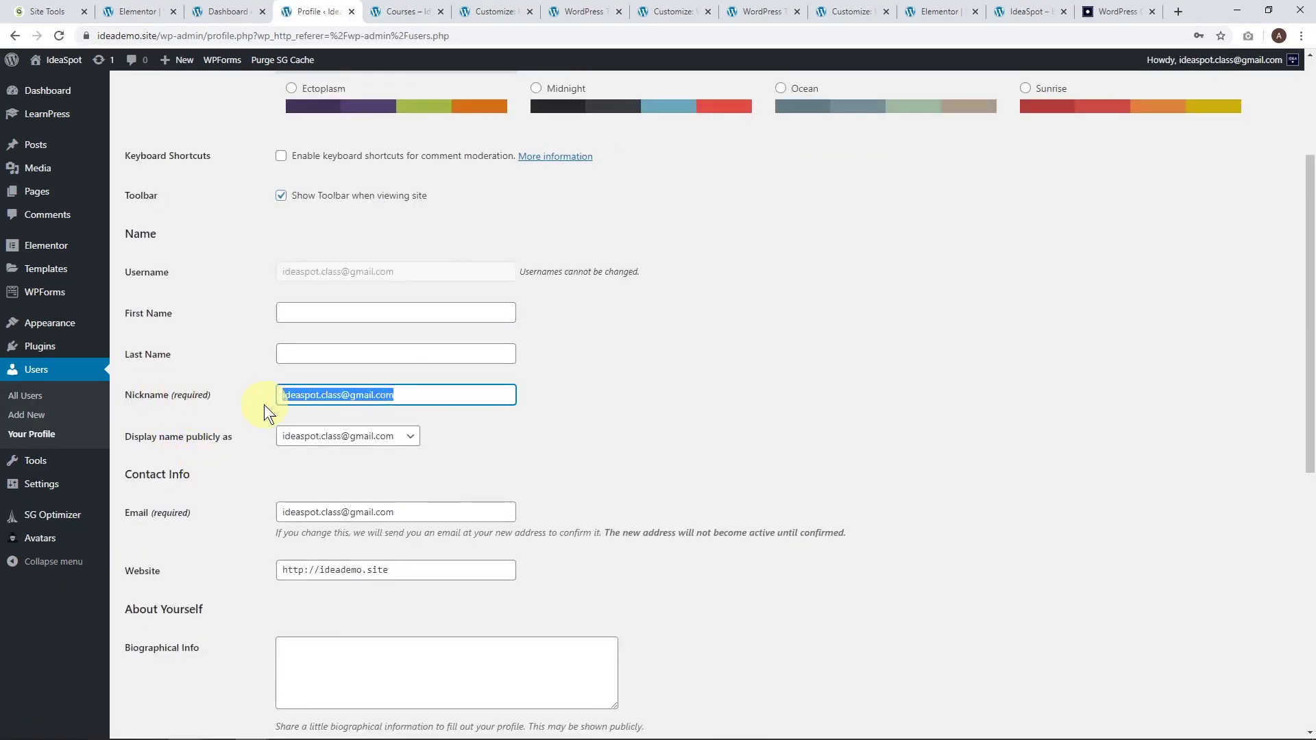
pyautogui.press('BackSpace')
pyautogui.write('IdeaSpot')
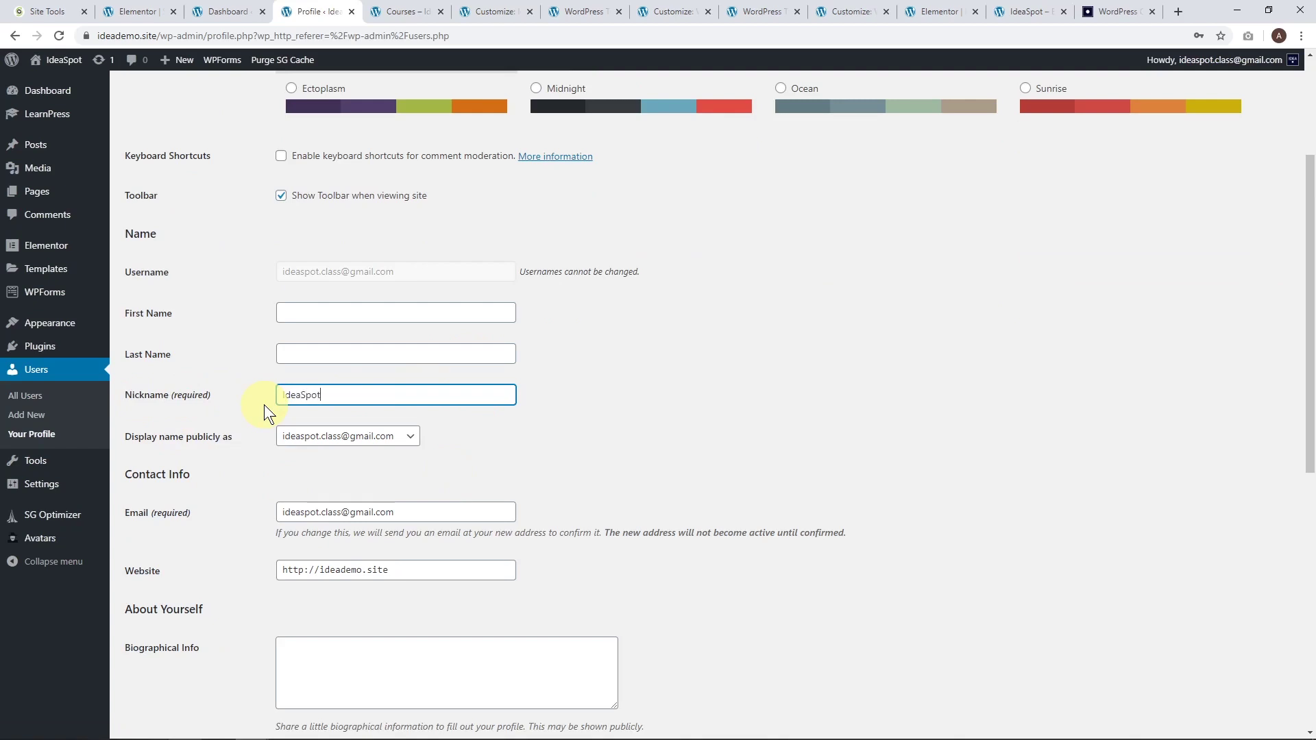
pyautogui.click(382, 440)
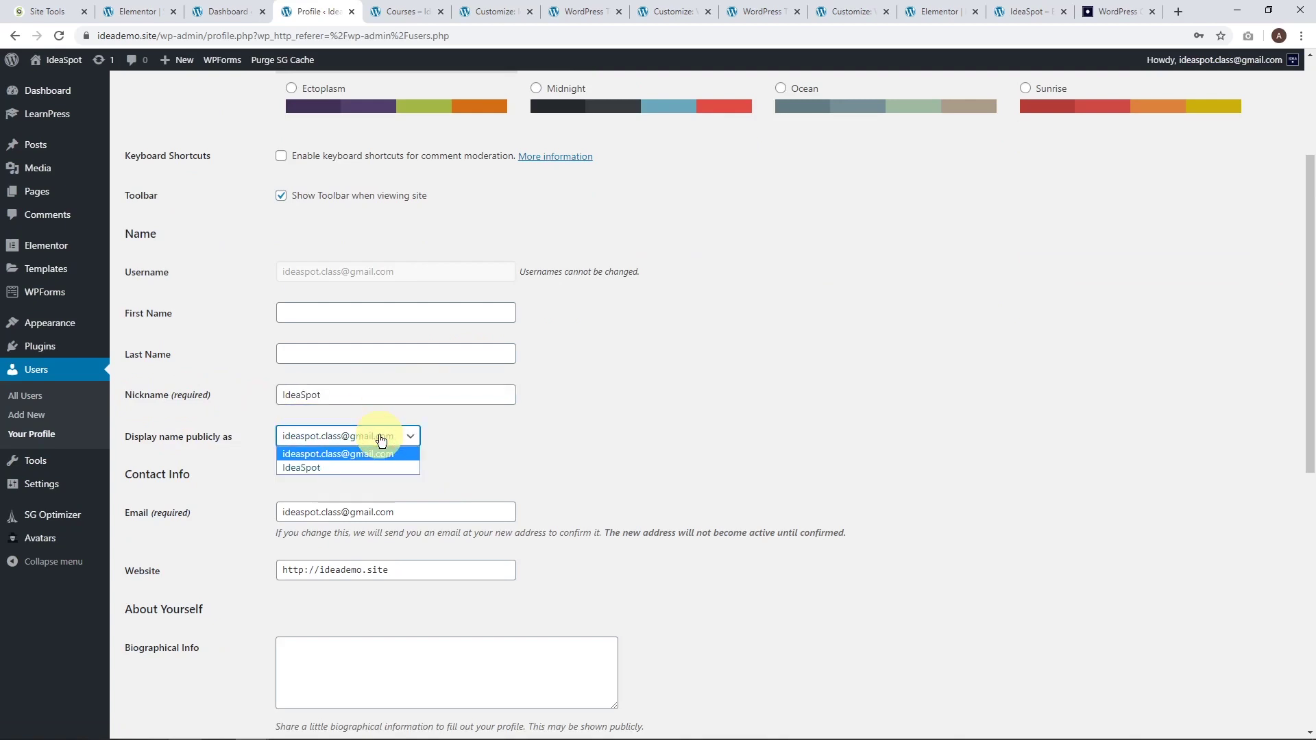
pyautogui.click(305, 469)
pyautogui.scroll(-8, 630, 447)
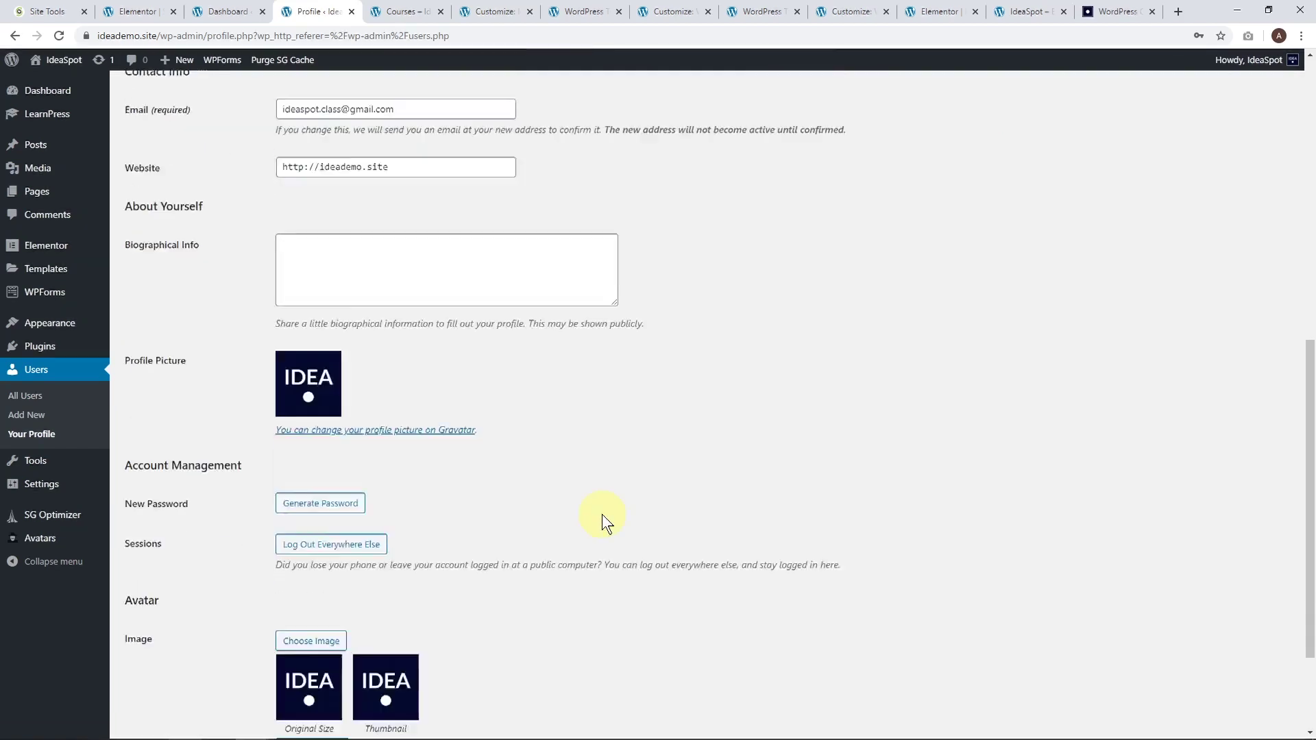
pyautogui.click(141, 680)
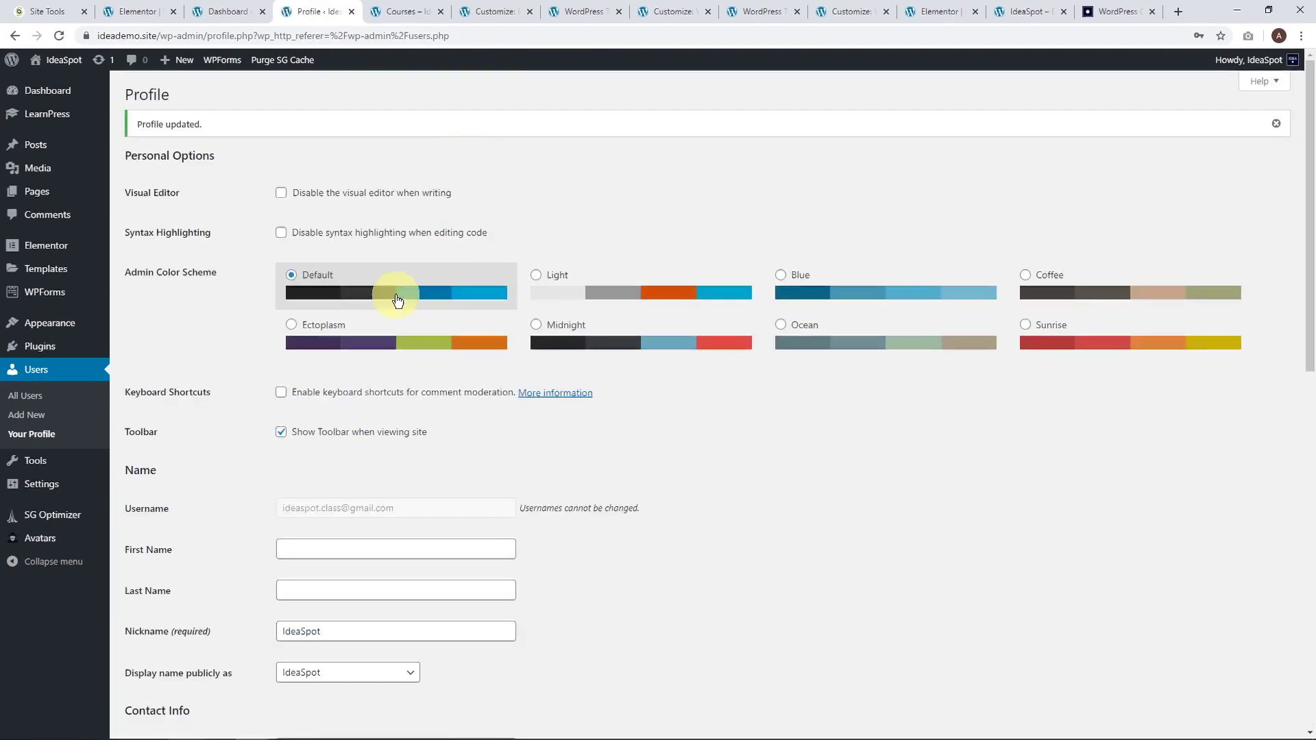
# Reload the Courses archive to confirm both courses are now credited to IdeaSpot.
pyautogui.click(411, 10)
pyautogui.click(56, 36)
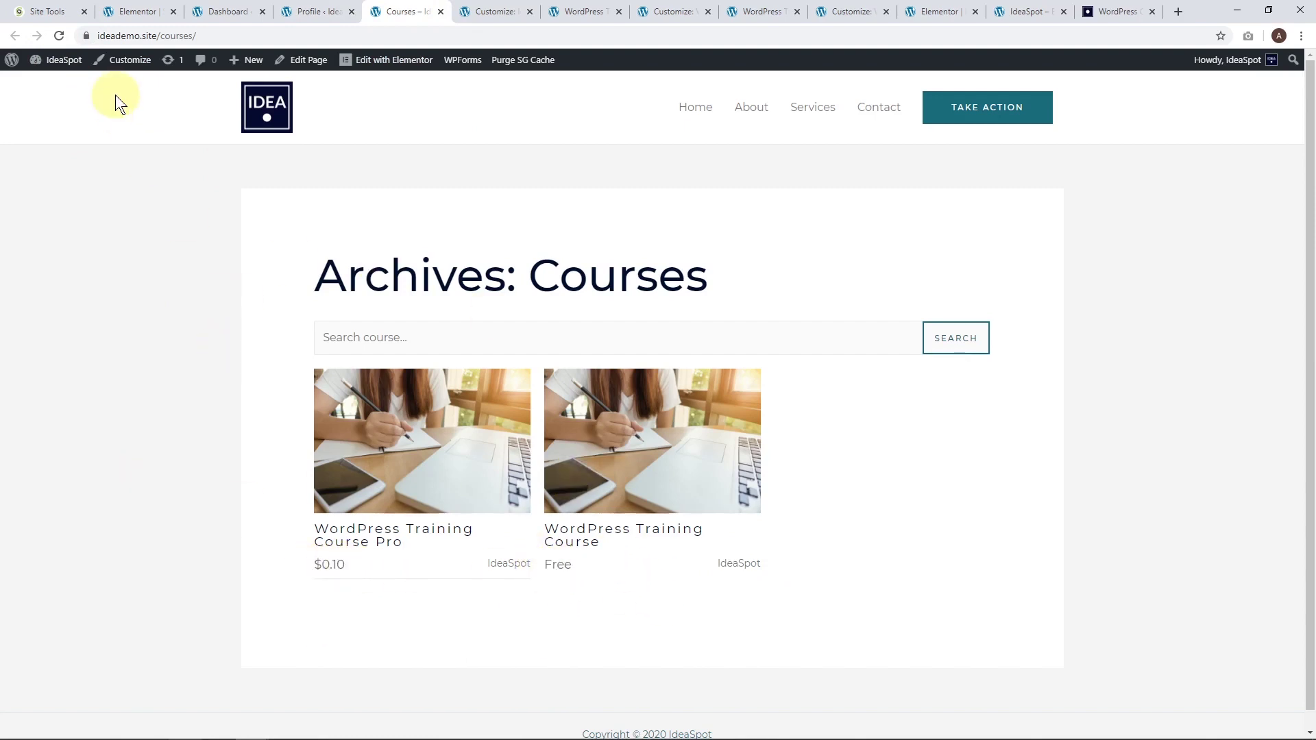
pyautogui.click(126, 62)
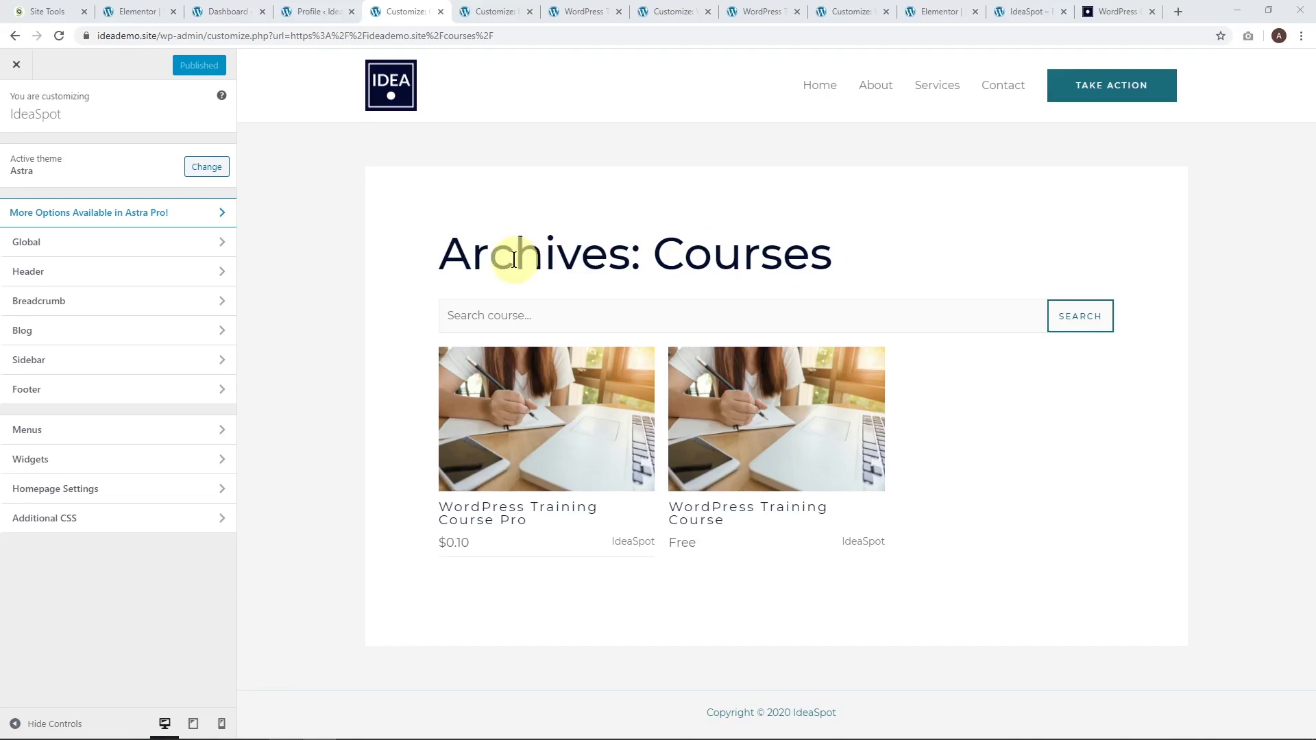
# Append .archive .entry-title rules in Additional CSS so the archive heading reads 'Courses', then publish.
pyautogui.click(100, 523)
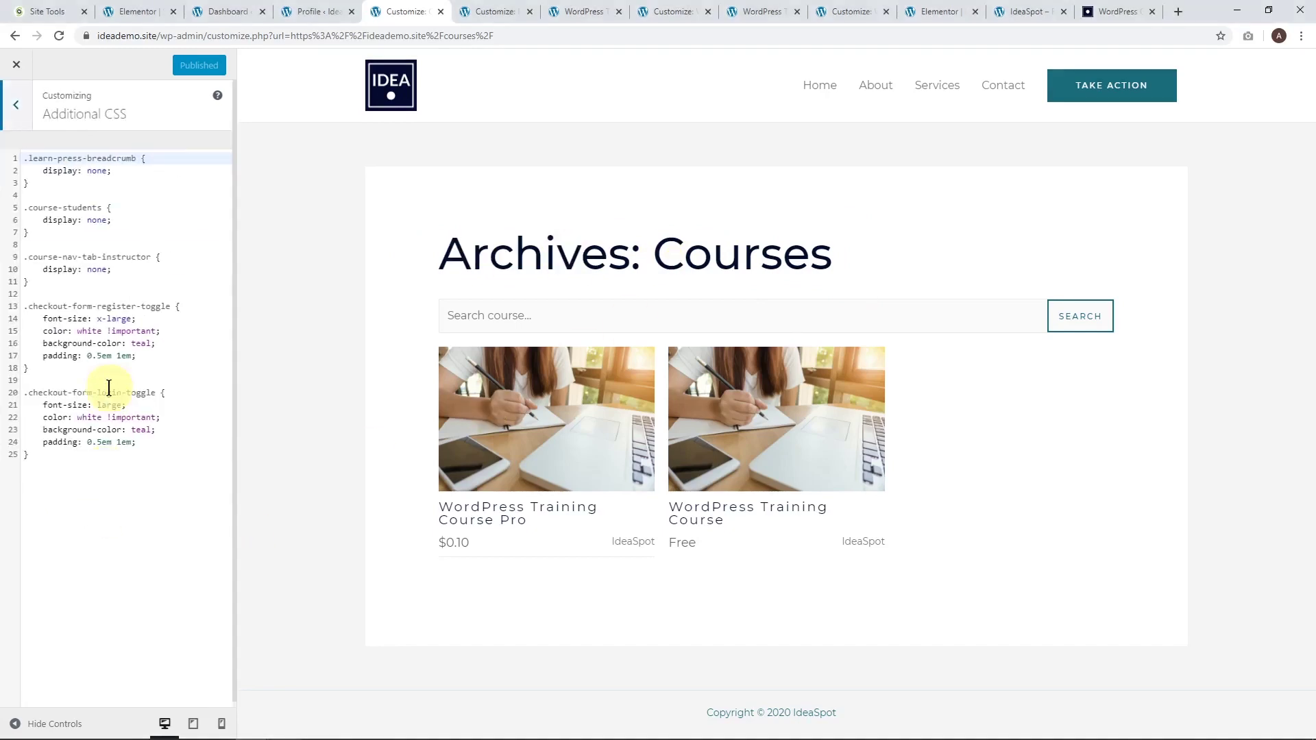
pyautogui.click(175, 473)
pyautogui.write(".archive .entry-title{   visibility: hidden! important; }  .archive .entry-title:after {   content:'Courses';   visibility: visible;   display: block; }")
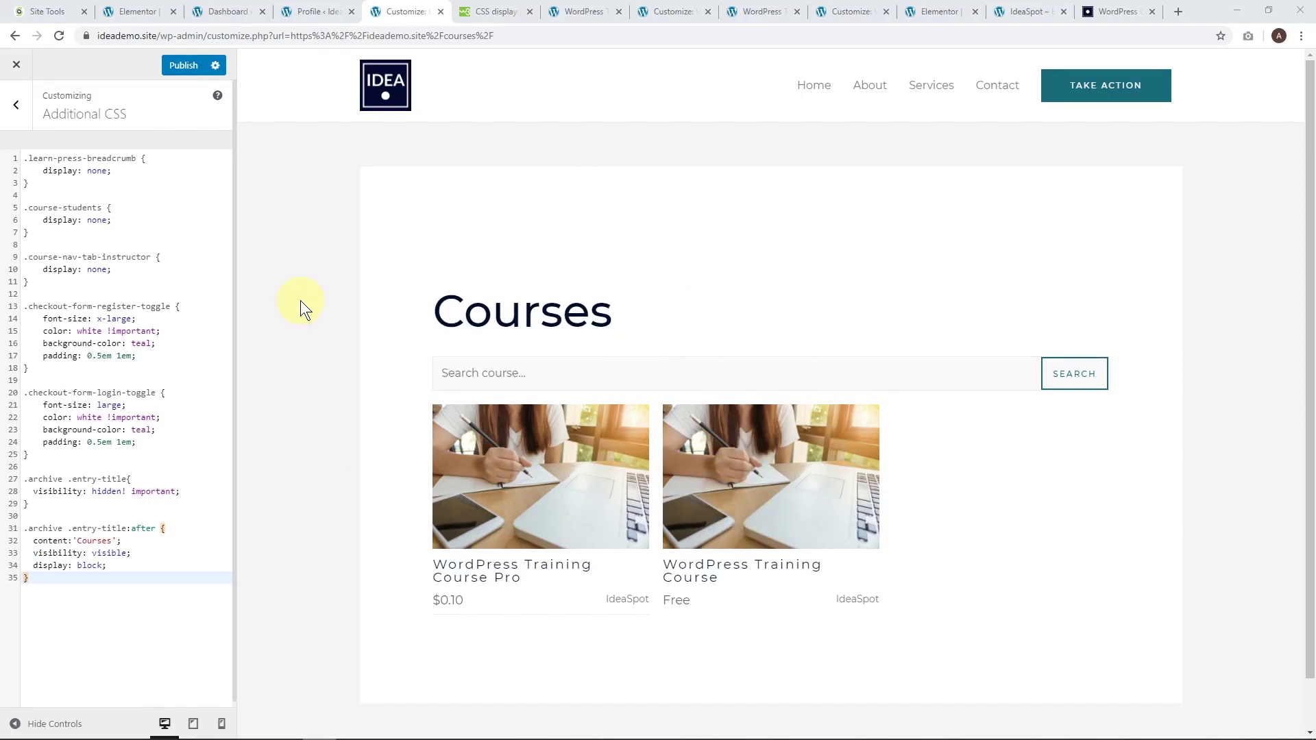
pyautogui.click(193, 70)
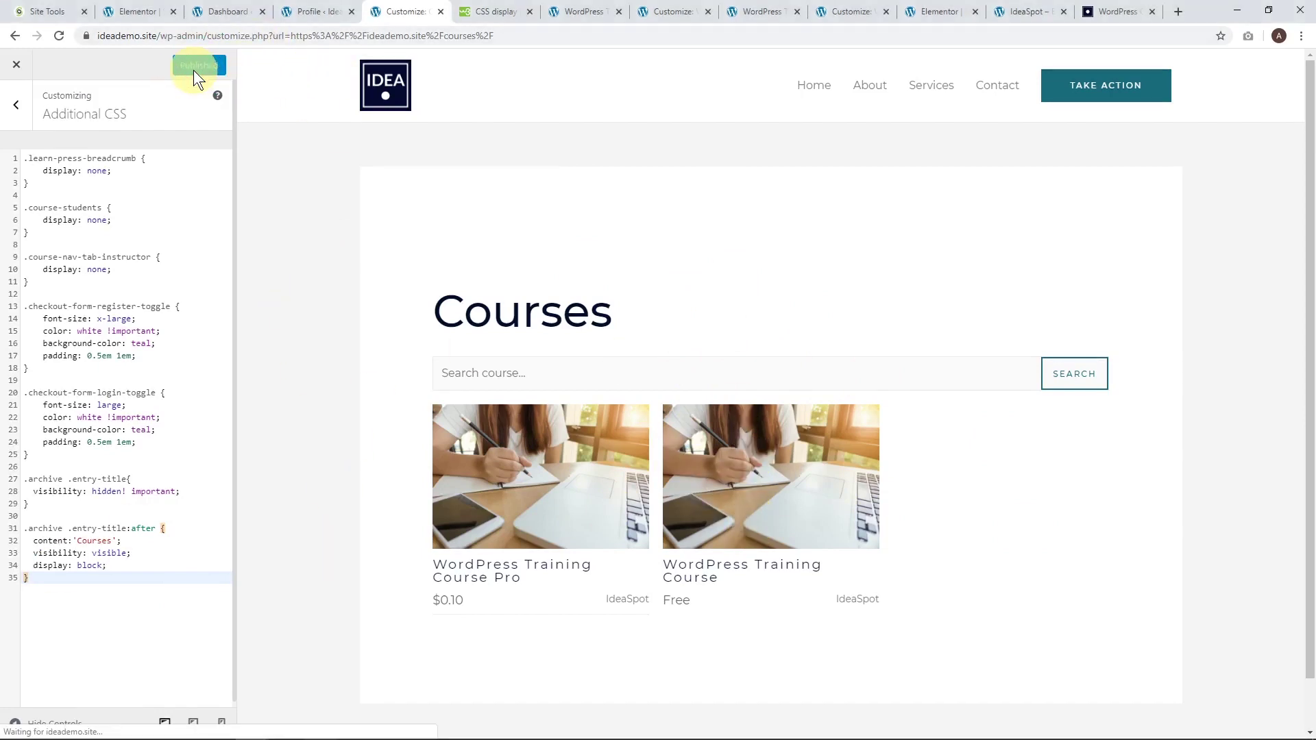
pyautogui.click(11, 111)
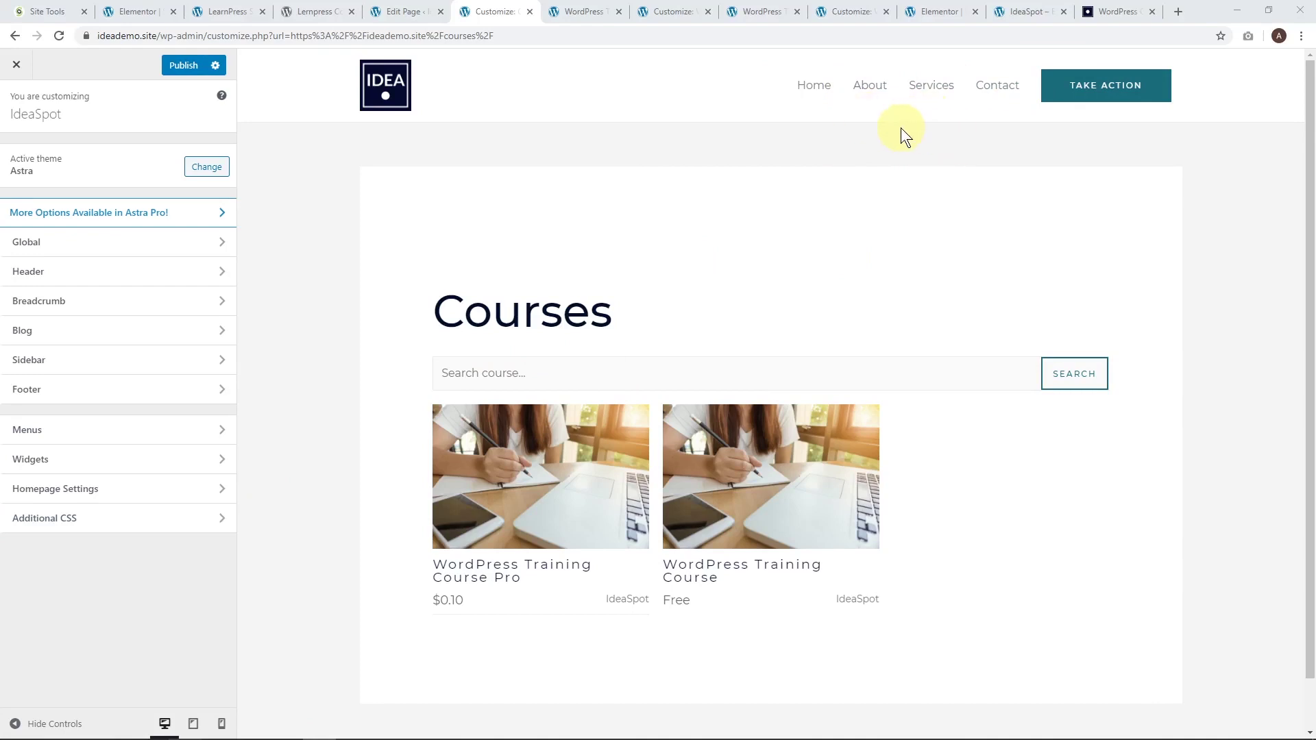
# In the Navigation menu, remove Services and add the Courses page.
pyautogui.click(143, 434)
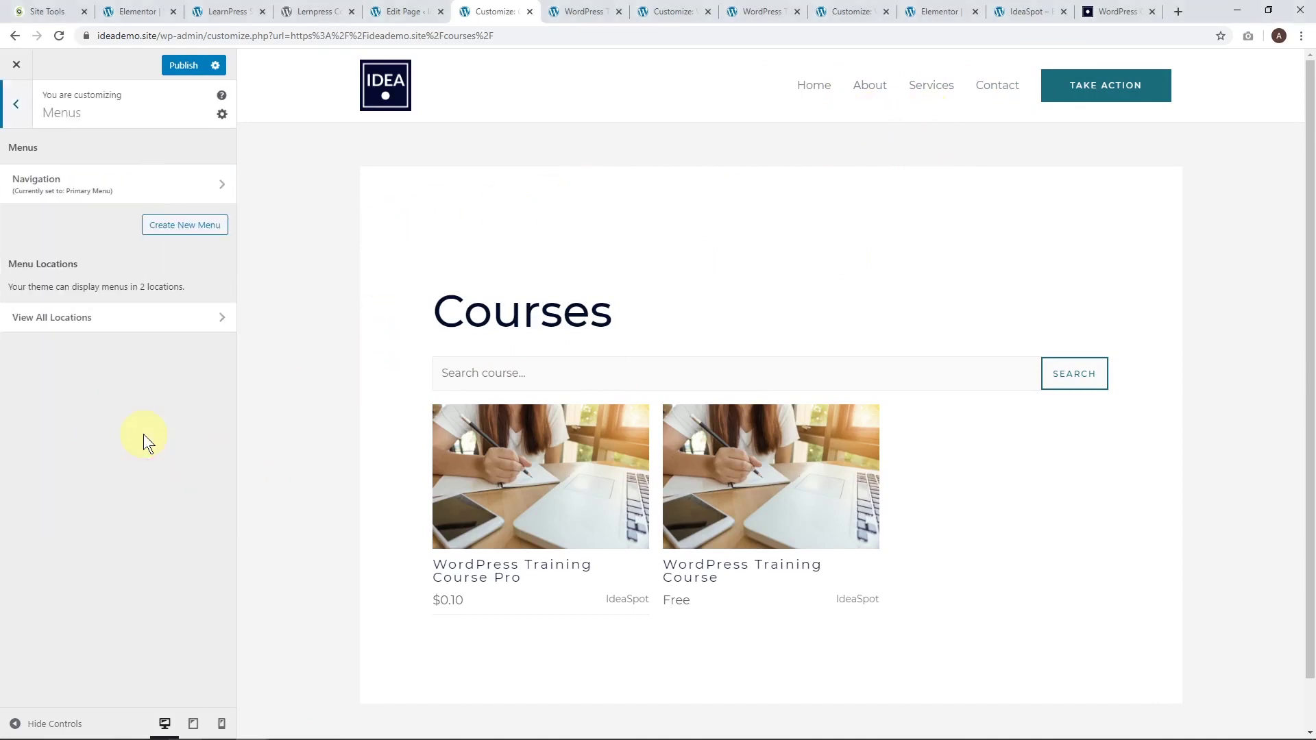
pyautogui.click(61, 183)
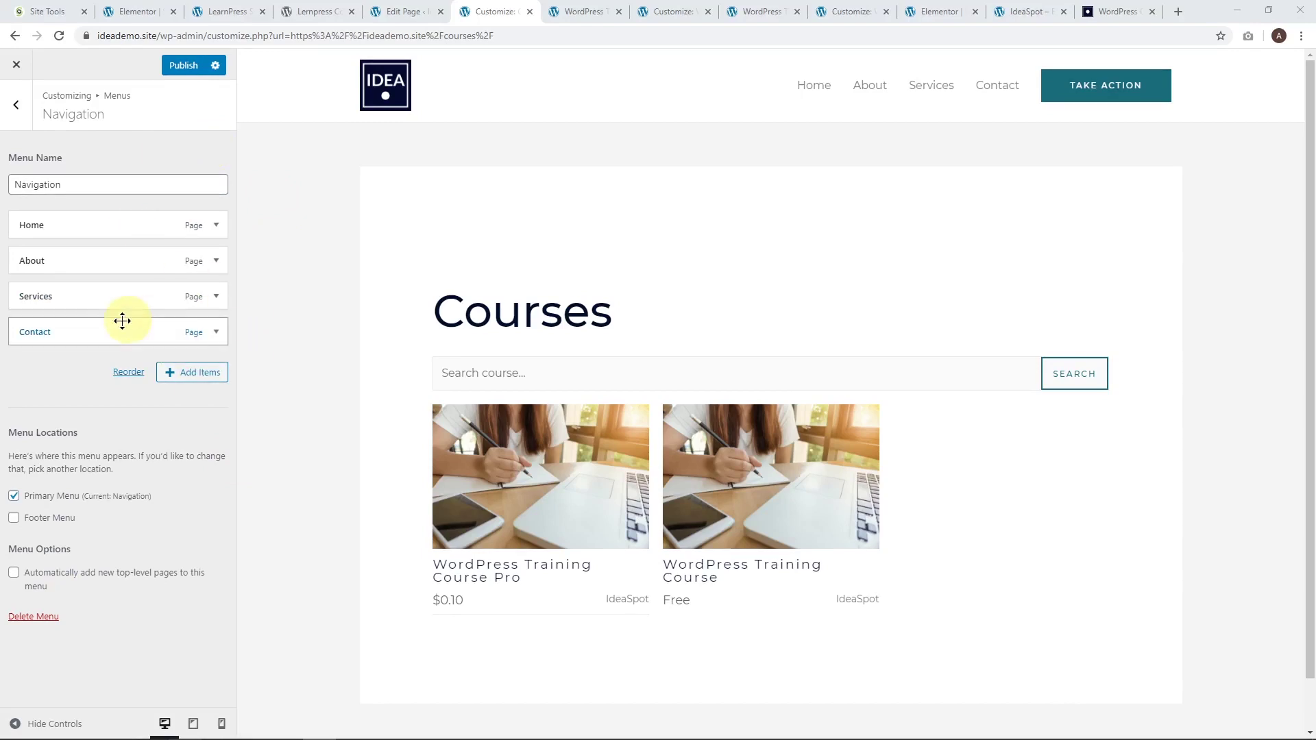
pyautogui.click(188, 376)
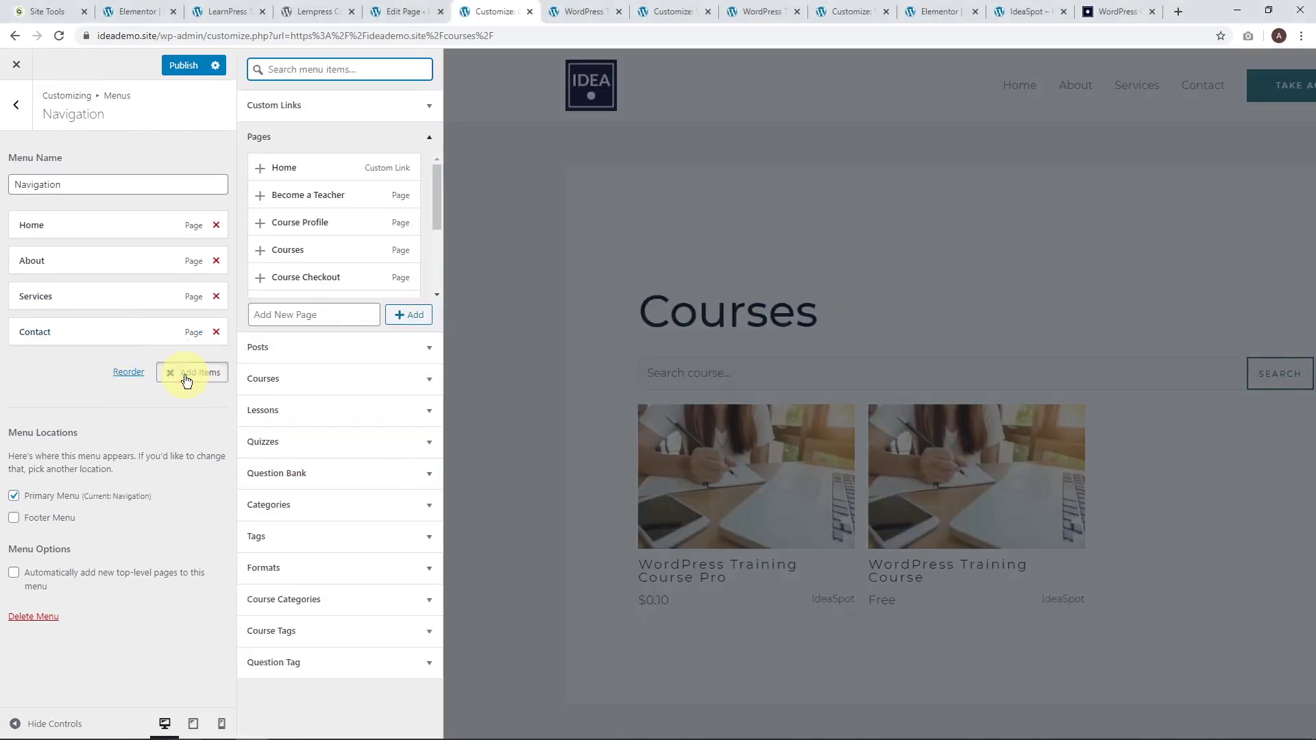
pyautogui.click(216, 298)
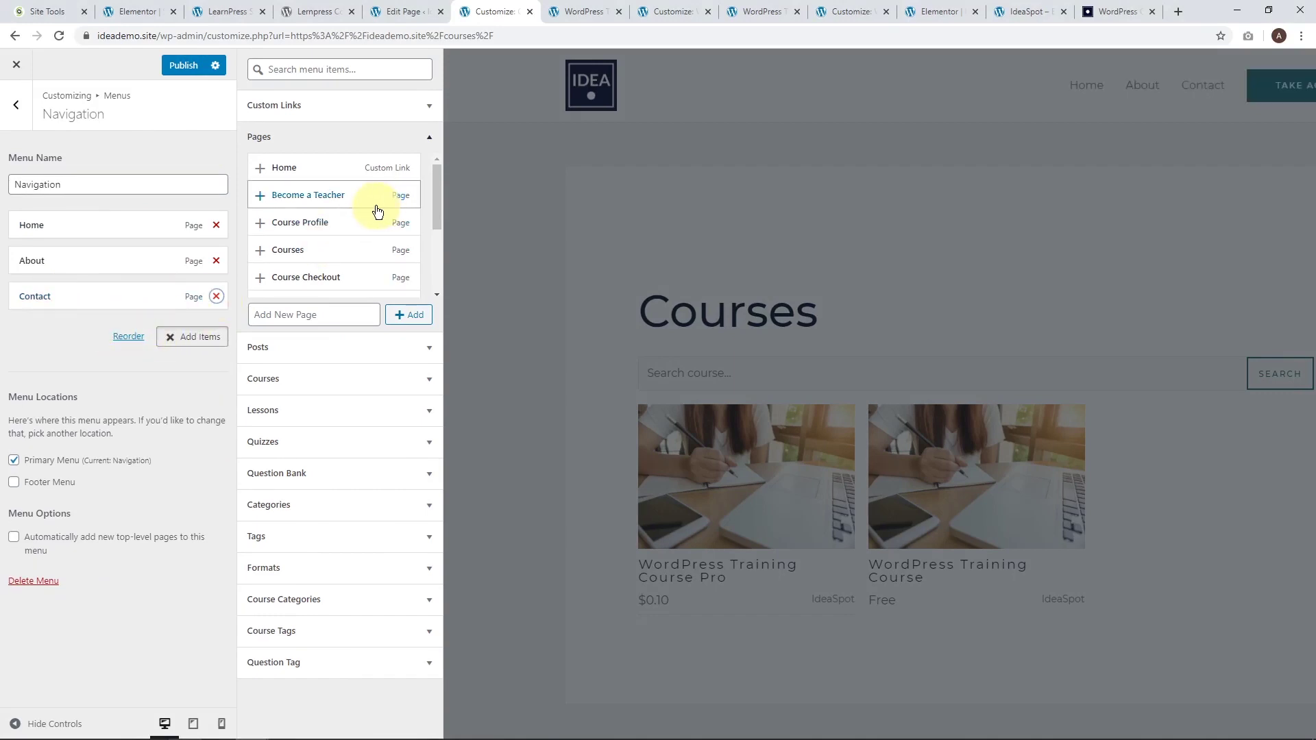
pyautogui.click(261, 255)
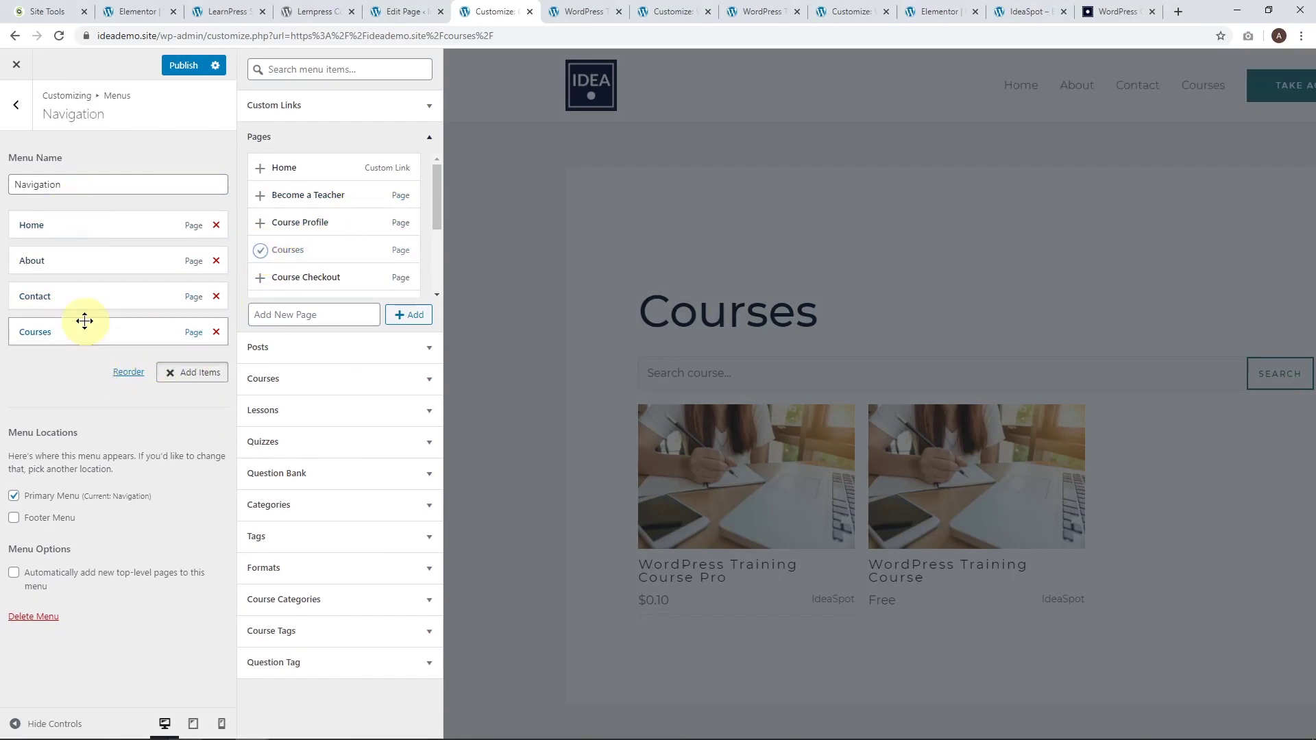
pyautogui.click(182, 66)
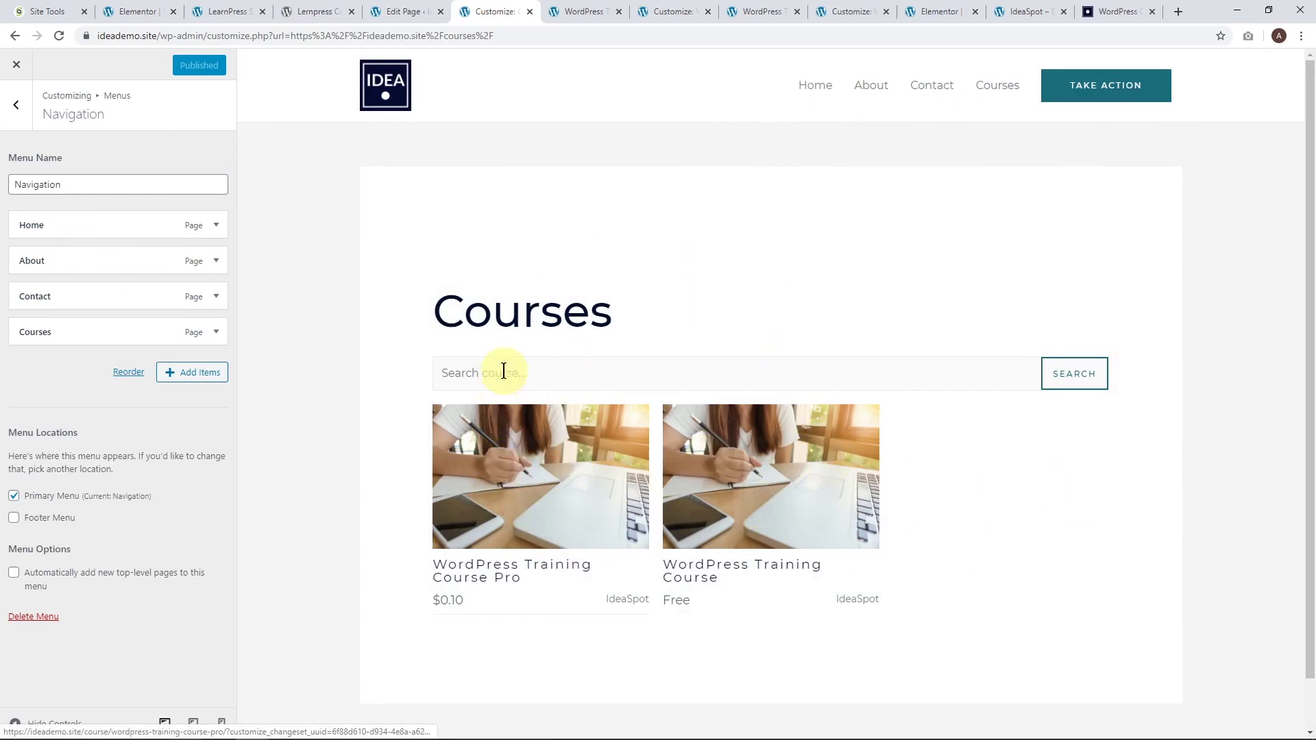
pyautogui.click(223, 728)
pyautogui.scroll(-3, 754, 434)
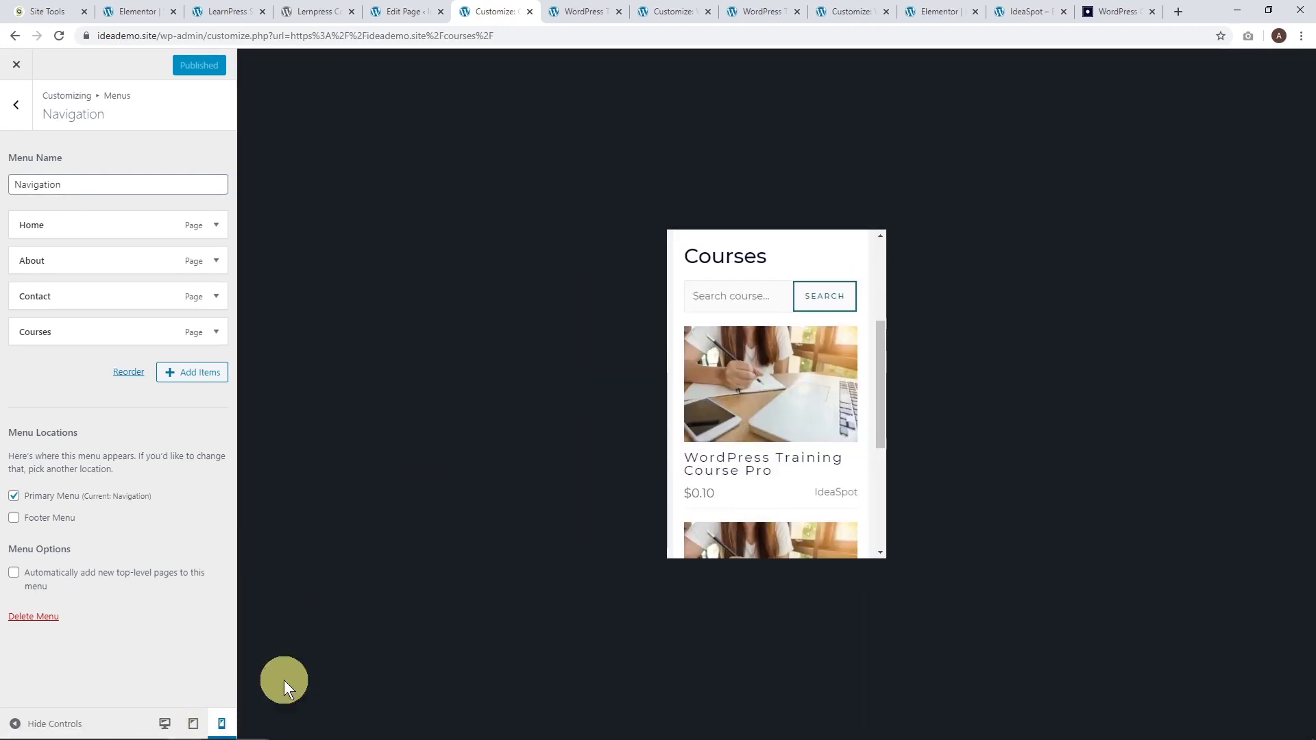
pyautogui.click(193, 724)
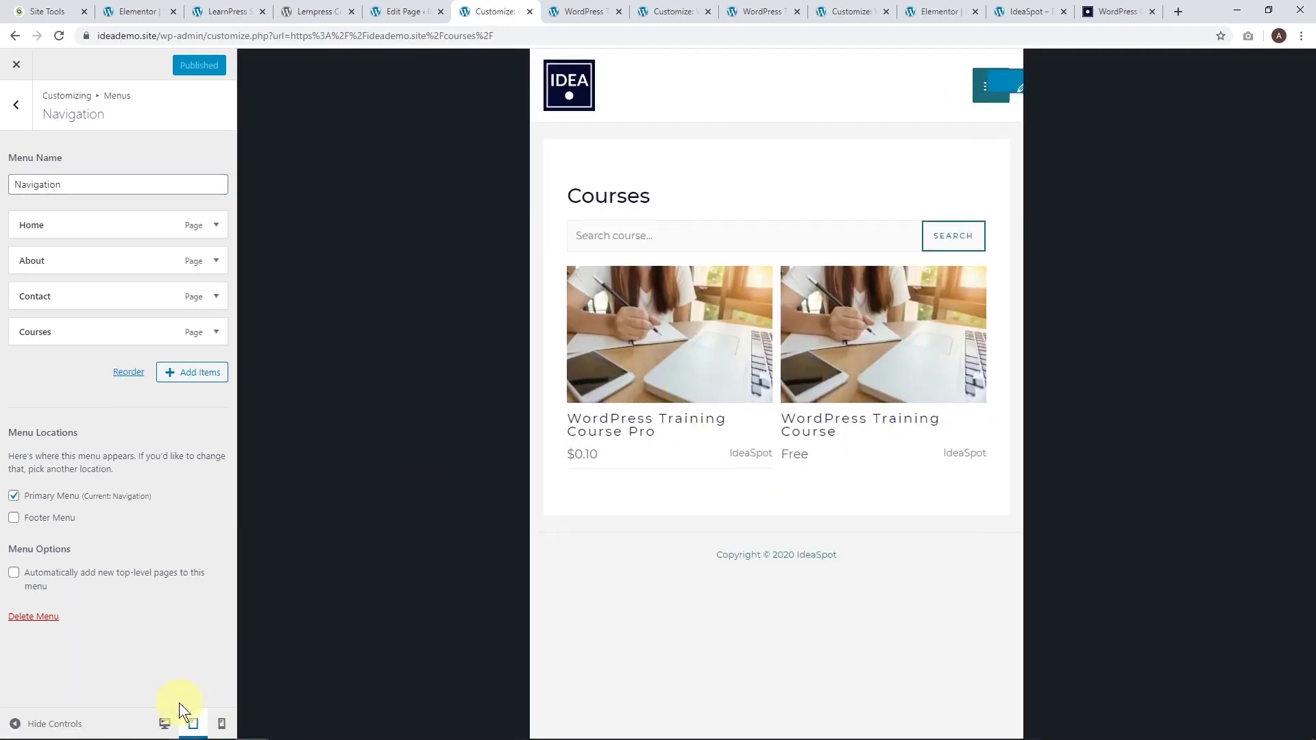
pyautogui.click(163, 726)
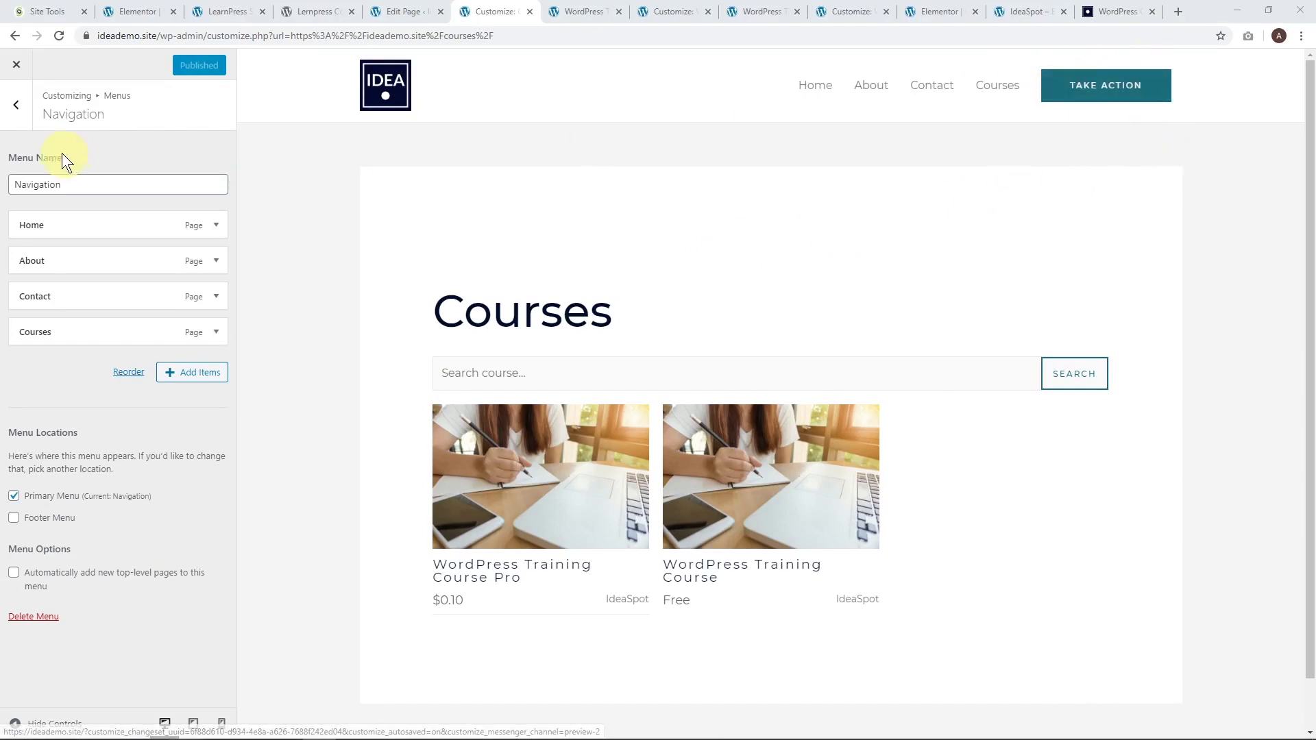
# Change the Header Primary Menu button text from TAKE ACTION to Login and publish it.
pyautogui.click(16, 106)
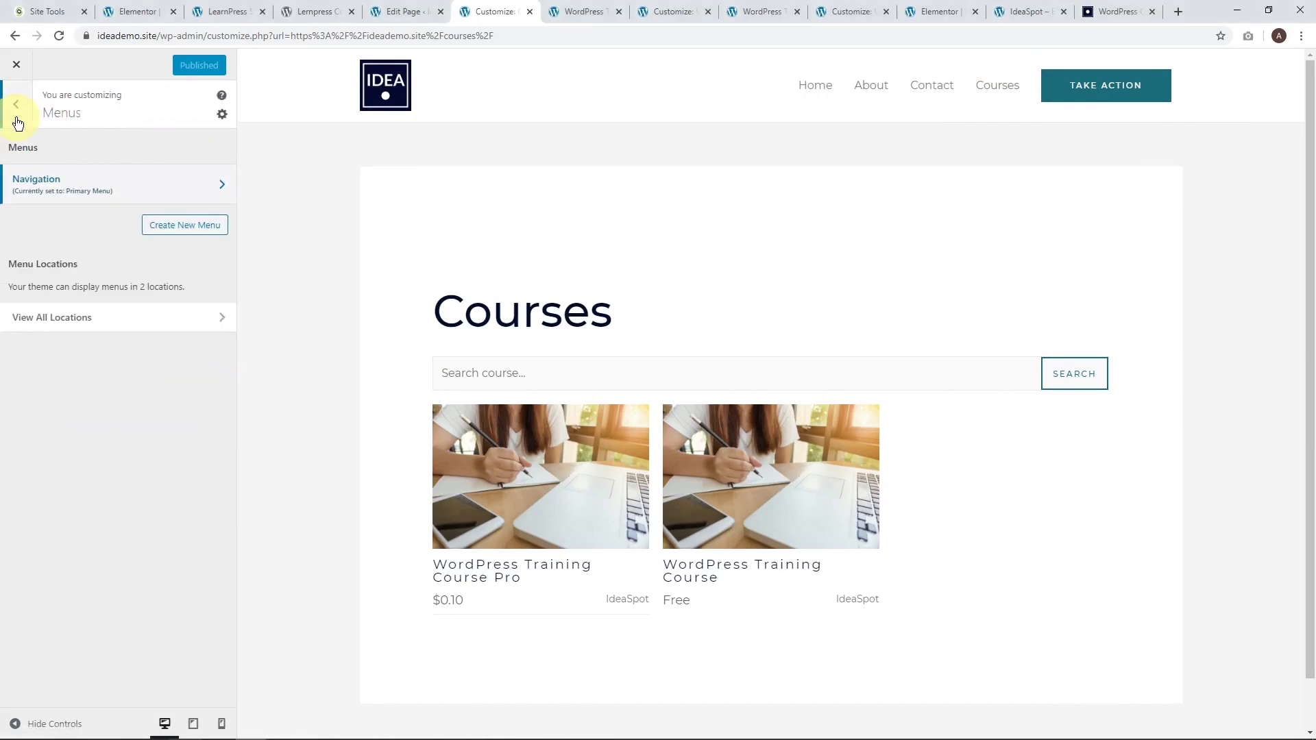
pyautogui.click(17, 118)
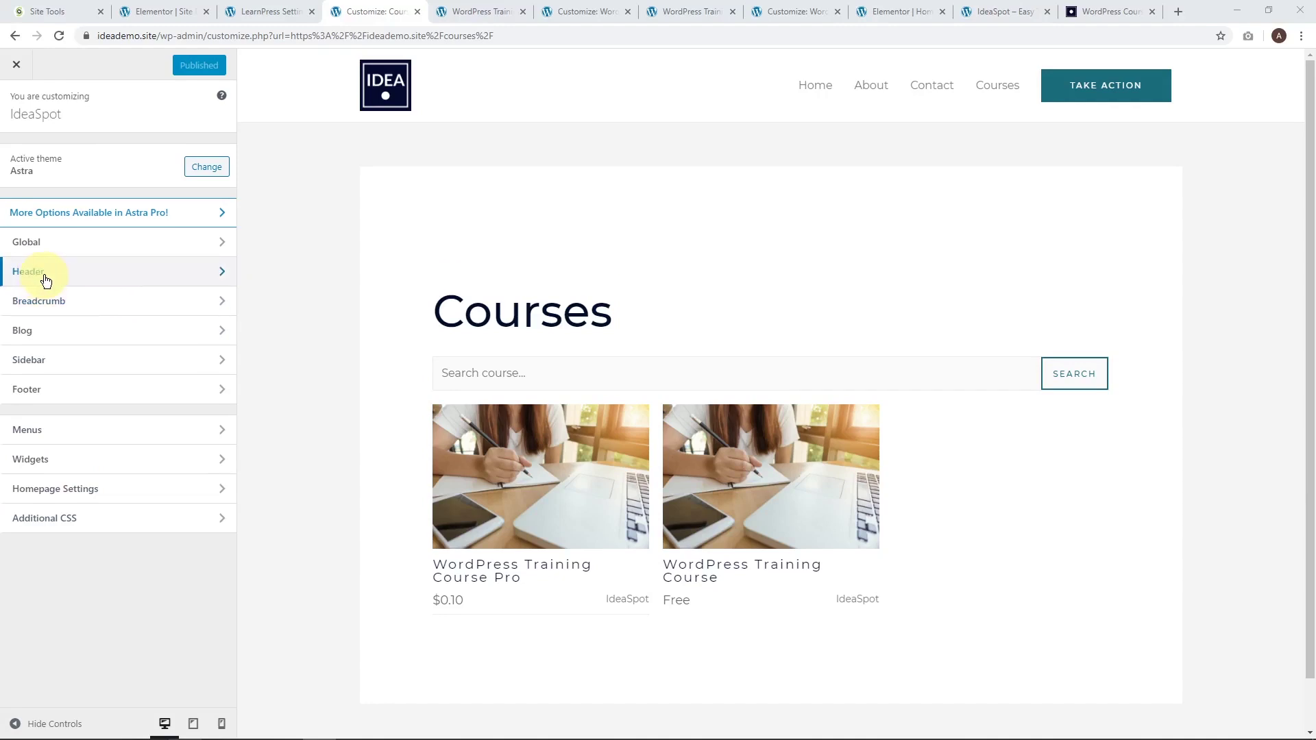
pyautogui.click(42, 273)
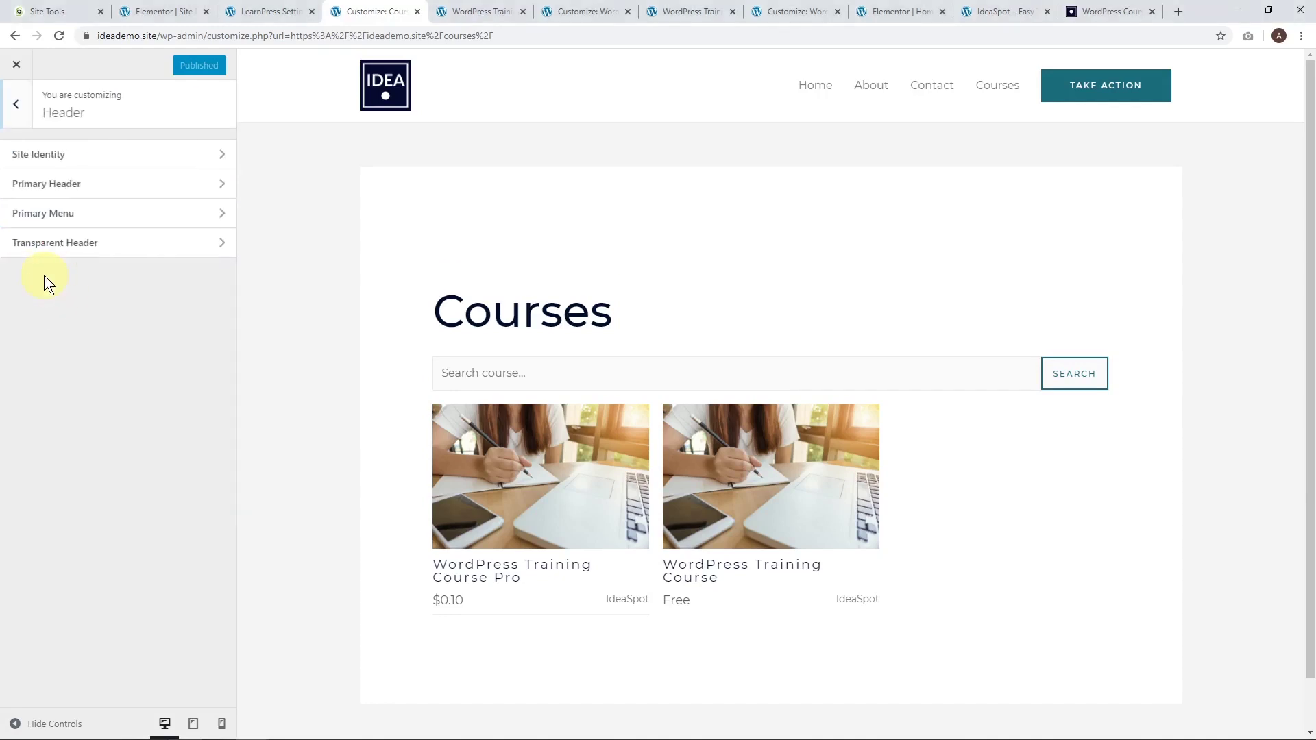
pyautogui.click(67, 213)
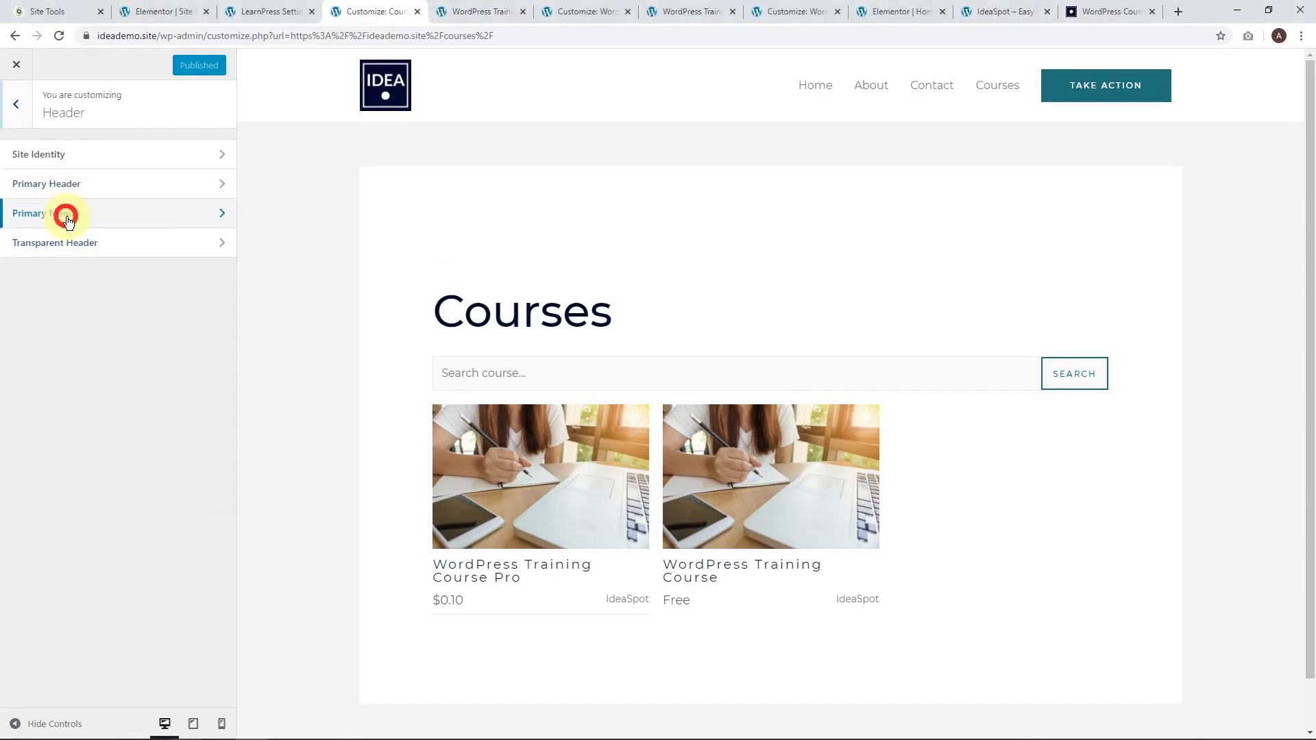
pyautogui.moveTo(12, 336); pyautogui.dragTo(106, 336)
pyautogui.write('Login')
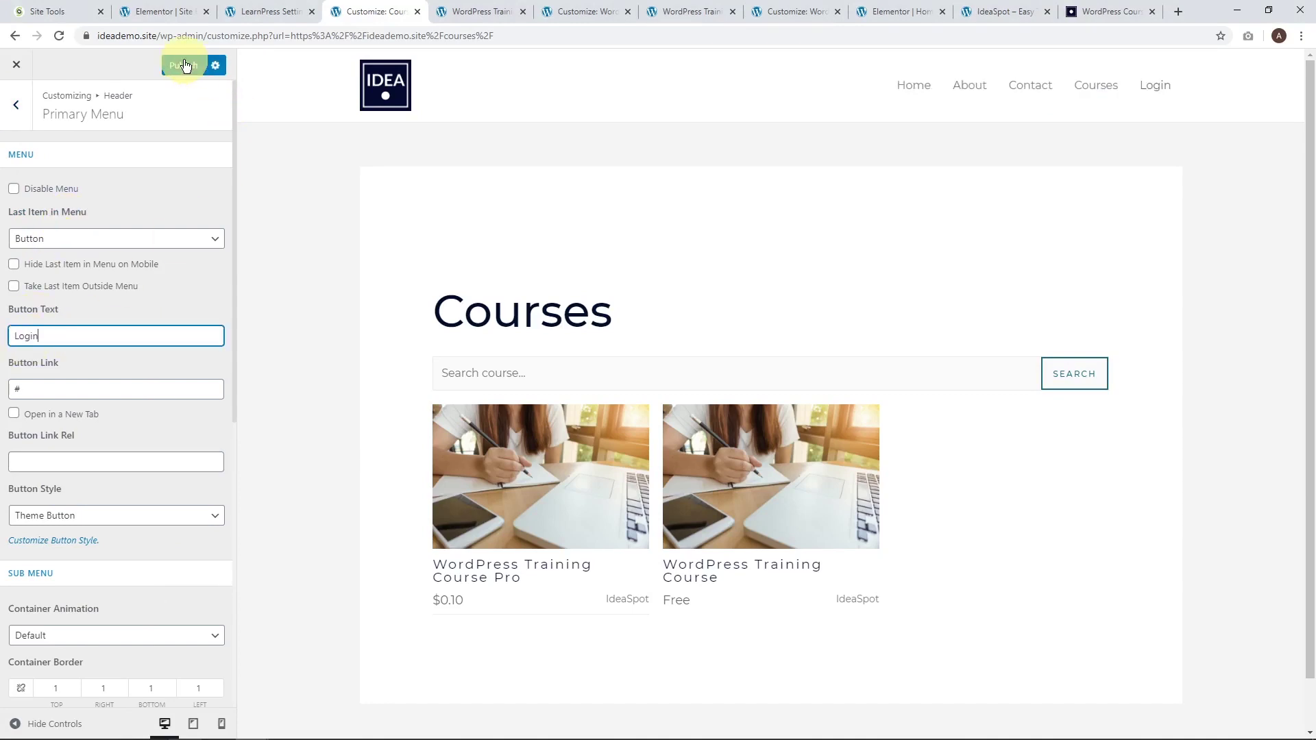
pyautogui.click(183, 65)
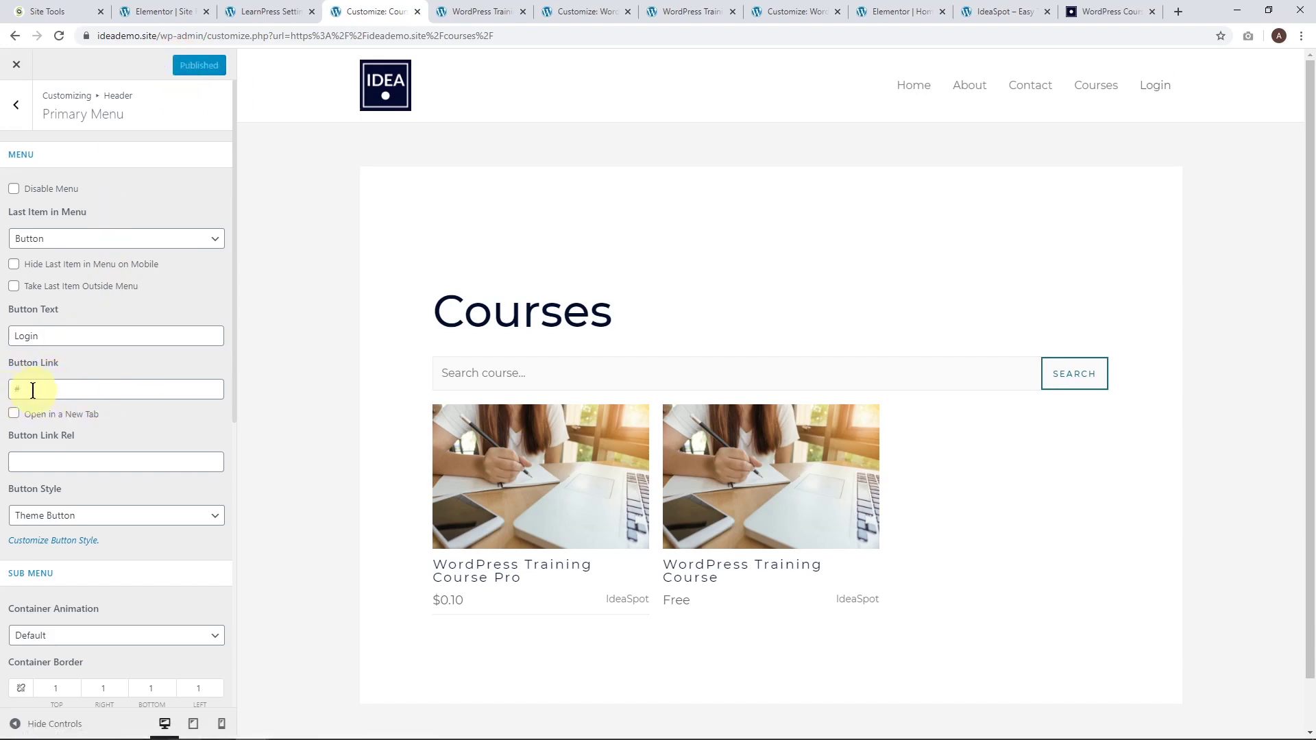
pyautogui.click(262, 10)
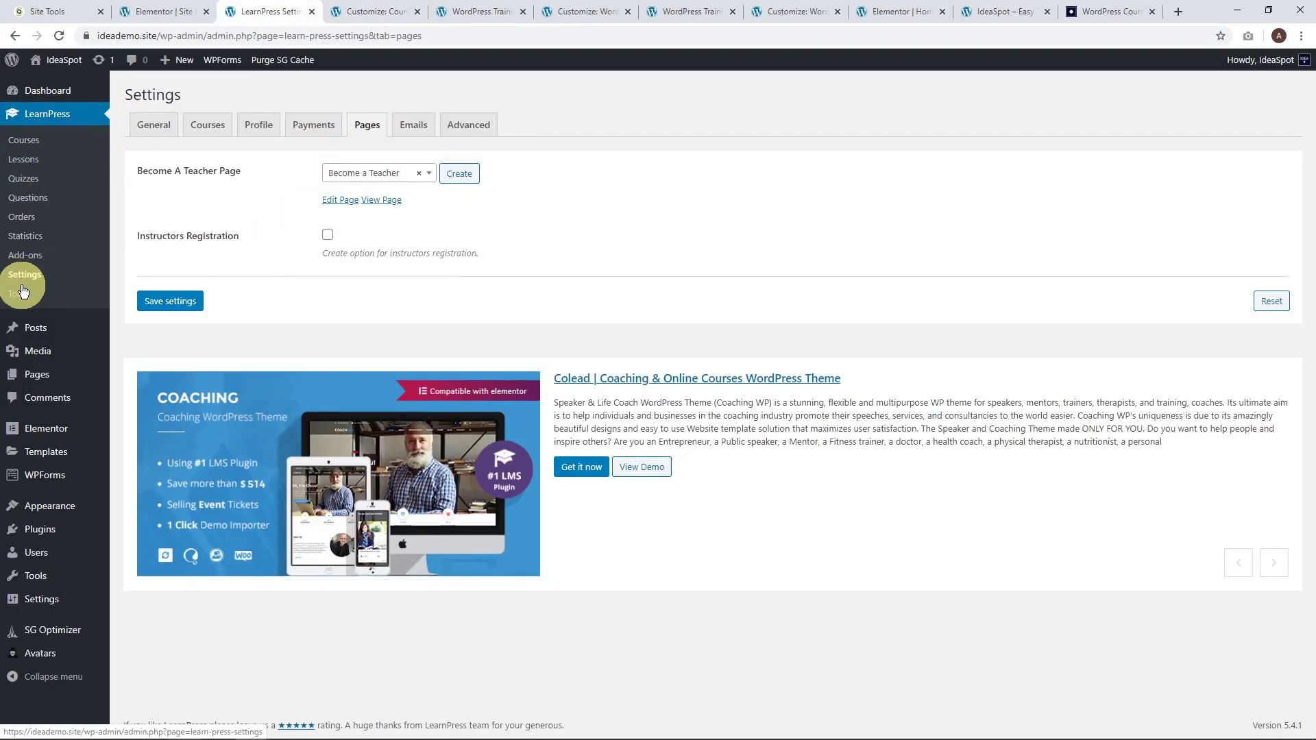
# Choose Course Profile in the LearnPress Pages setting and view that page.
pyautogui.click(432, 177)
pyautogui.scroll(2, 382, 281)
pyautogui.scroll(-2, 389, 308)
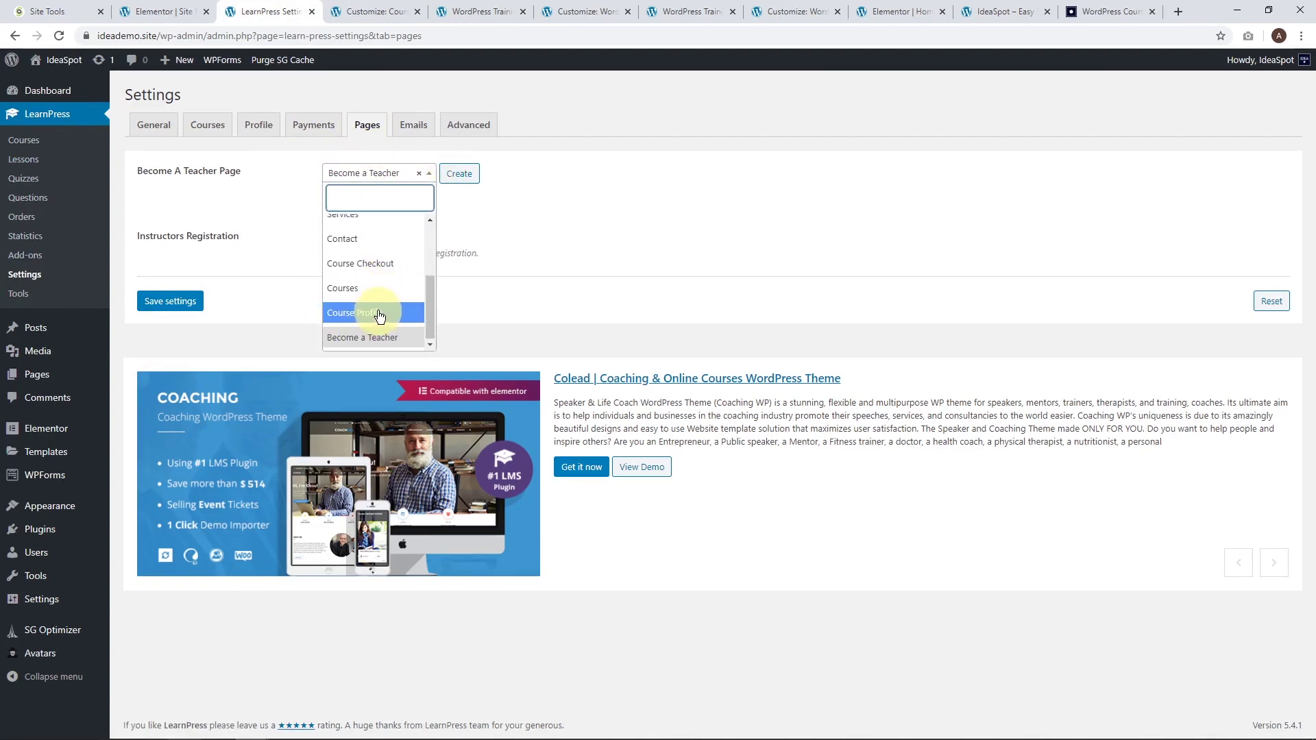
pyautogui.scroll(3, 378, 312)
pyautogui.scroll(-3, 379, 317)
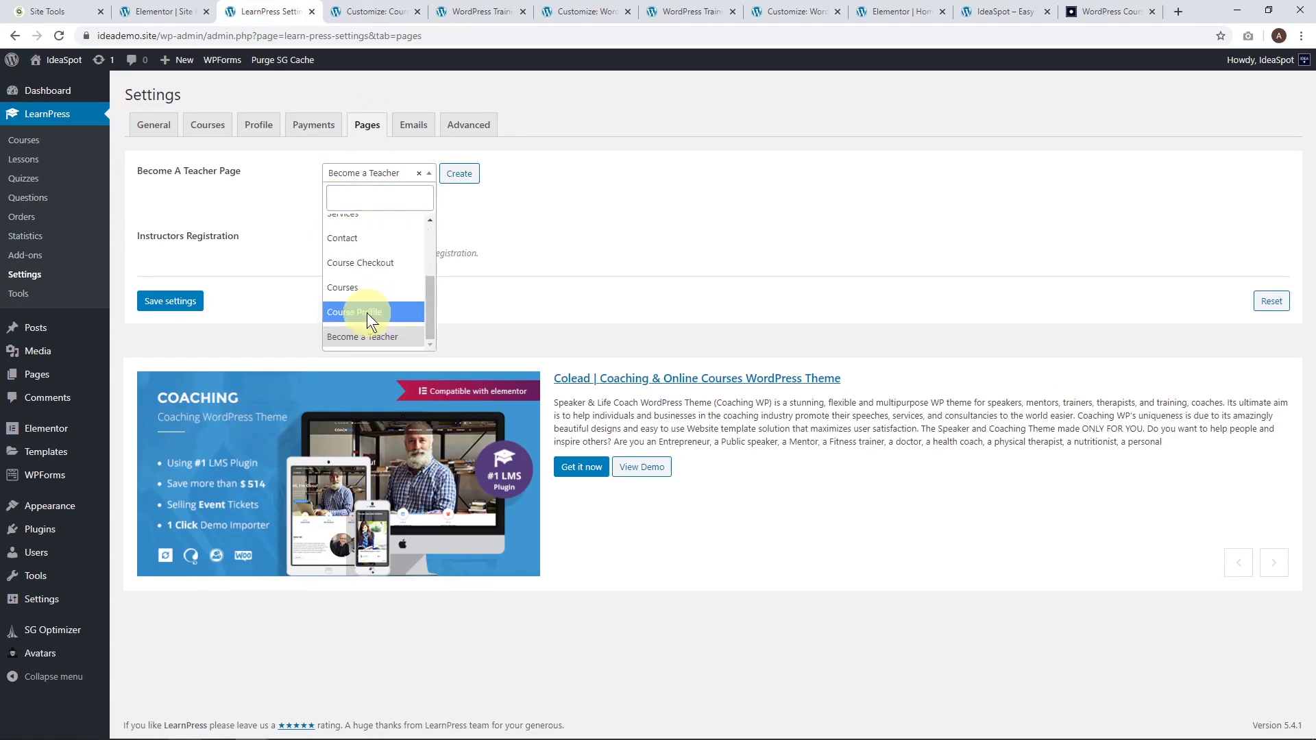
pyautogui.click(367, 313)
pyautogui.click(380, 199)
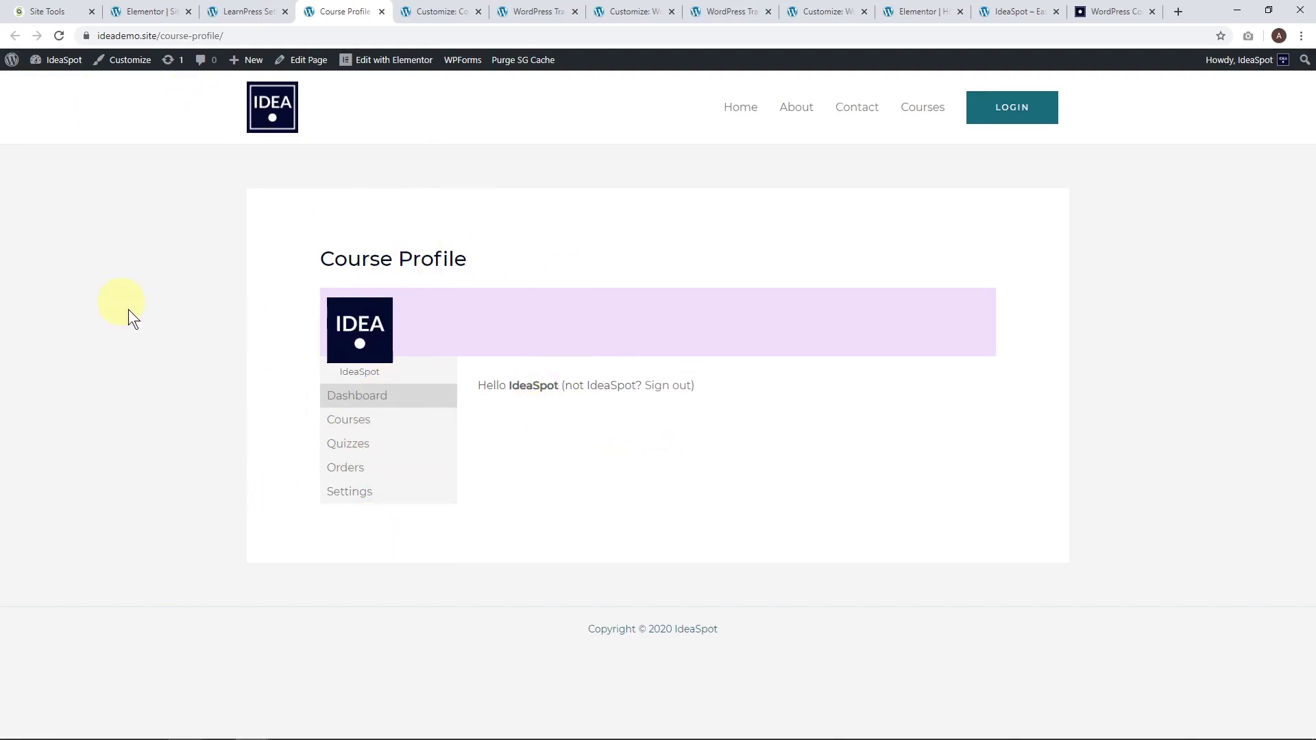
# Load the Course Profile address in a private window while signed out to confirm the login form appears.
pyautogui.click(179, 37)
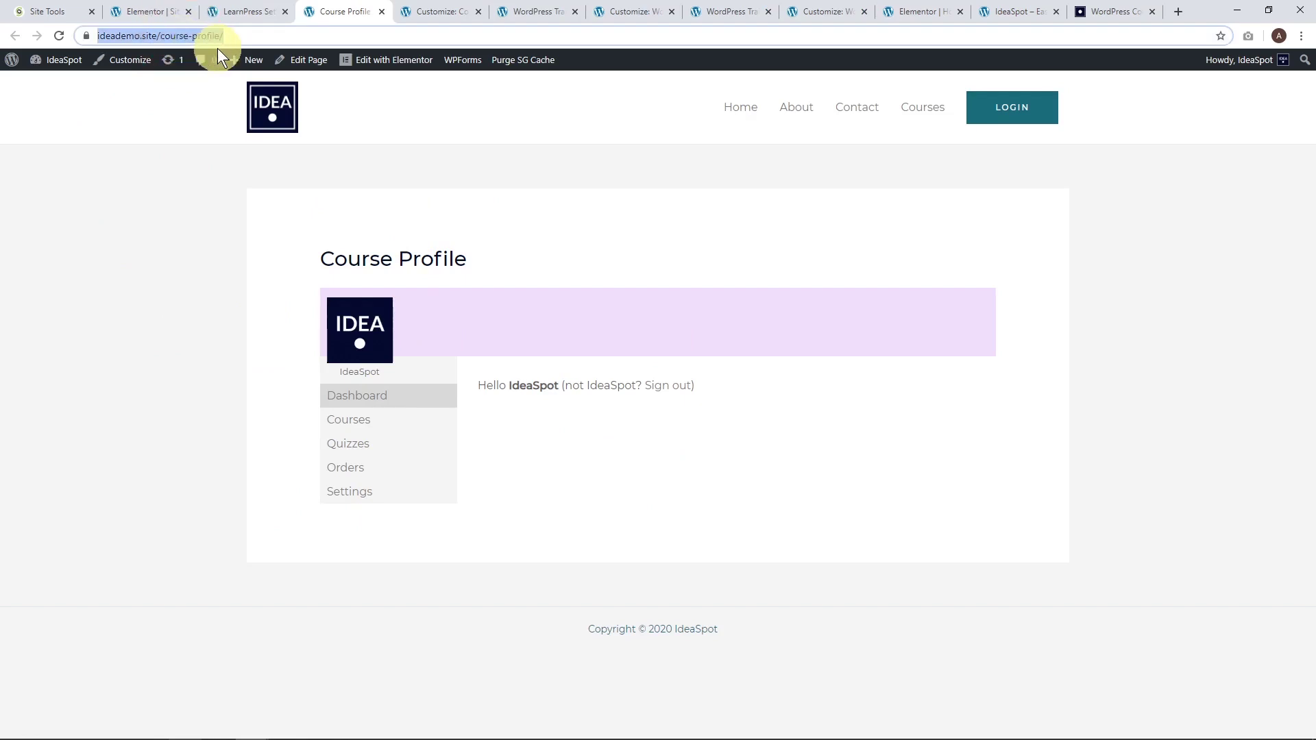
pyautogui.hotkey('ctrl', 'shift', 'n')
pyautogui.write('https://ideademo.site/course-profile/')
pyautogui.press('Return')
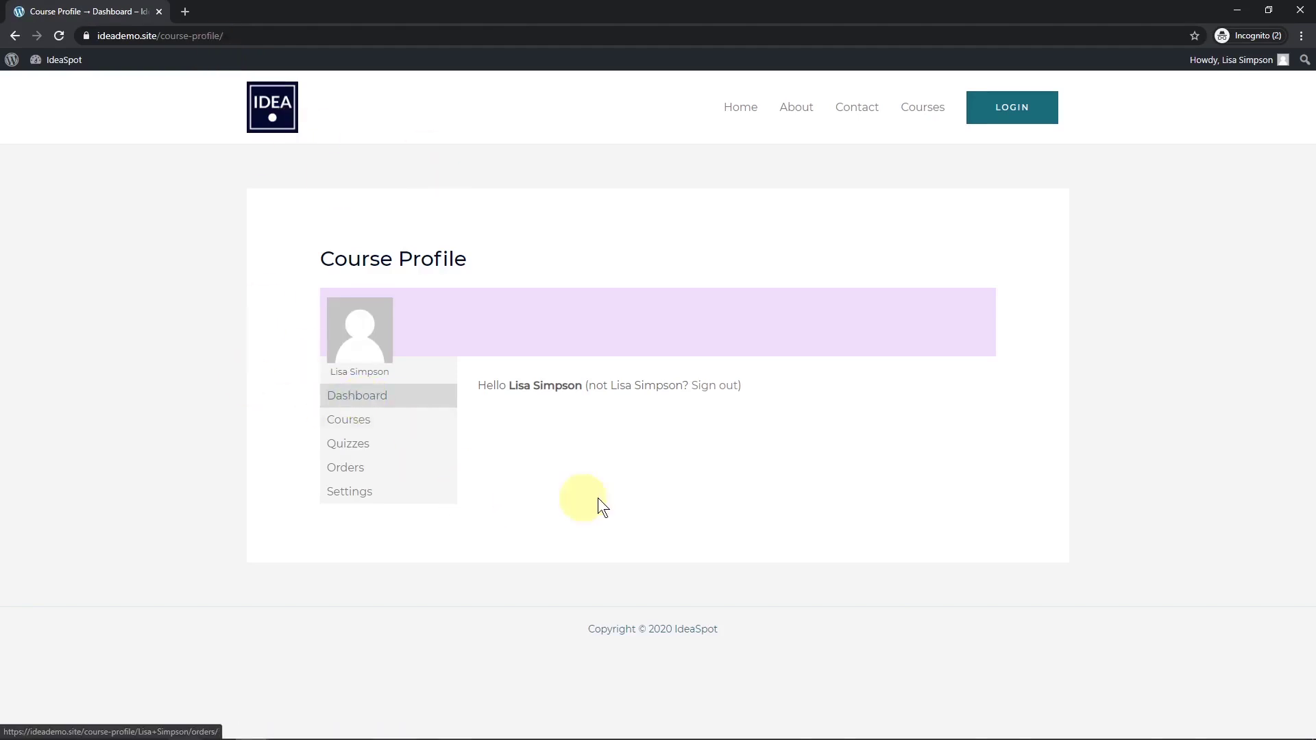
pyautogui.click(725, 388)
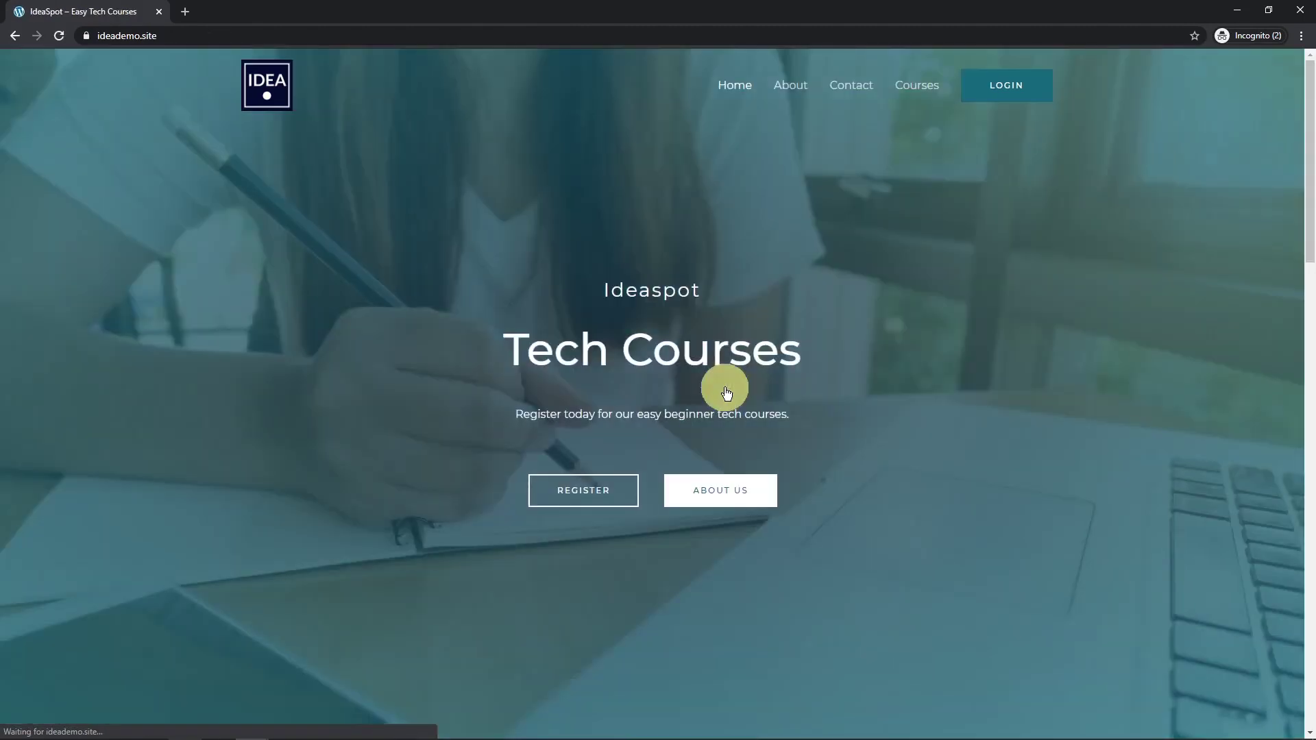
pyautogui.click(159, 30)
pyautogui.write('https://ideademo.site/course-profile/')
pyautogui.press('Return')
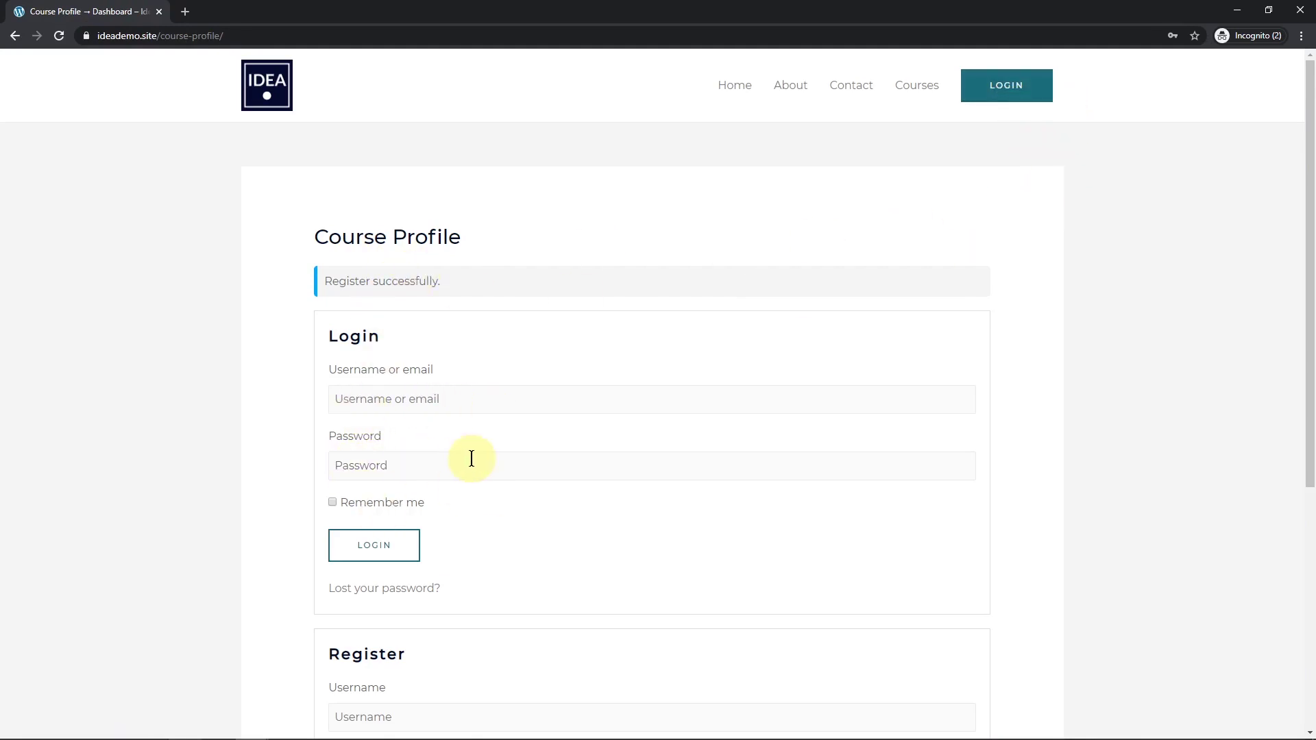
pyautogui.scroll(-4, 435, 557)
pyautogui.scroll(4, 434, 535)
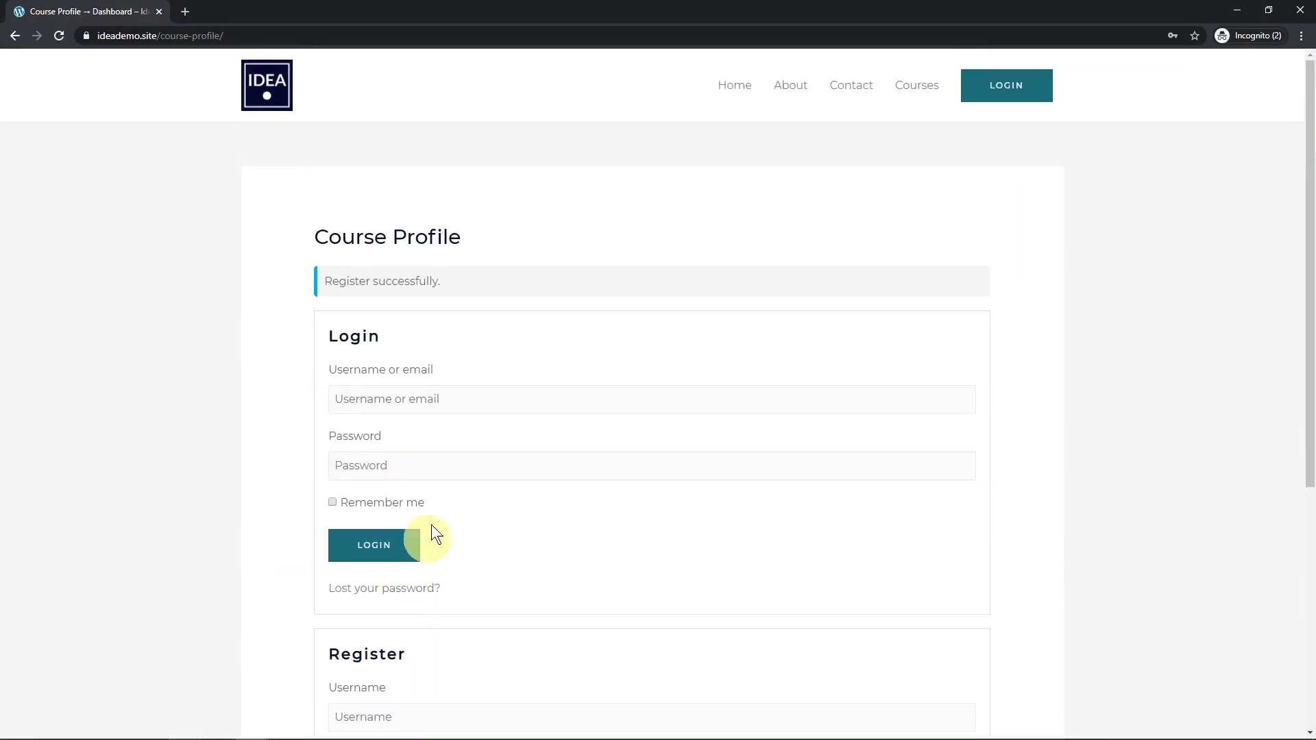
# Copy the Course Profile address, close the private window, and select the header button's placeholder link.
pyautogui.click(226, 36)
pyautogui.hotkey('ctrl', 'c')
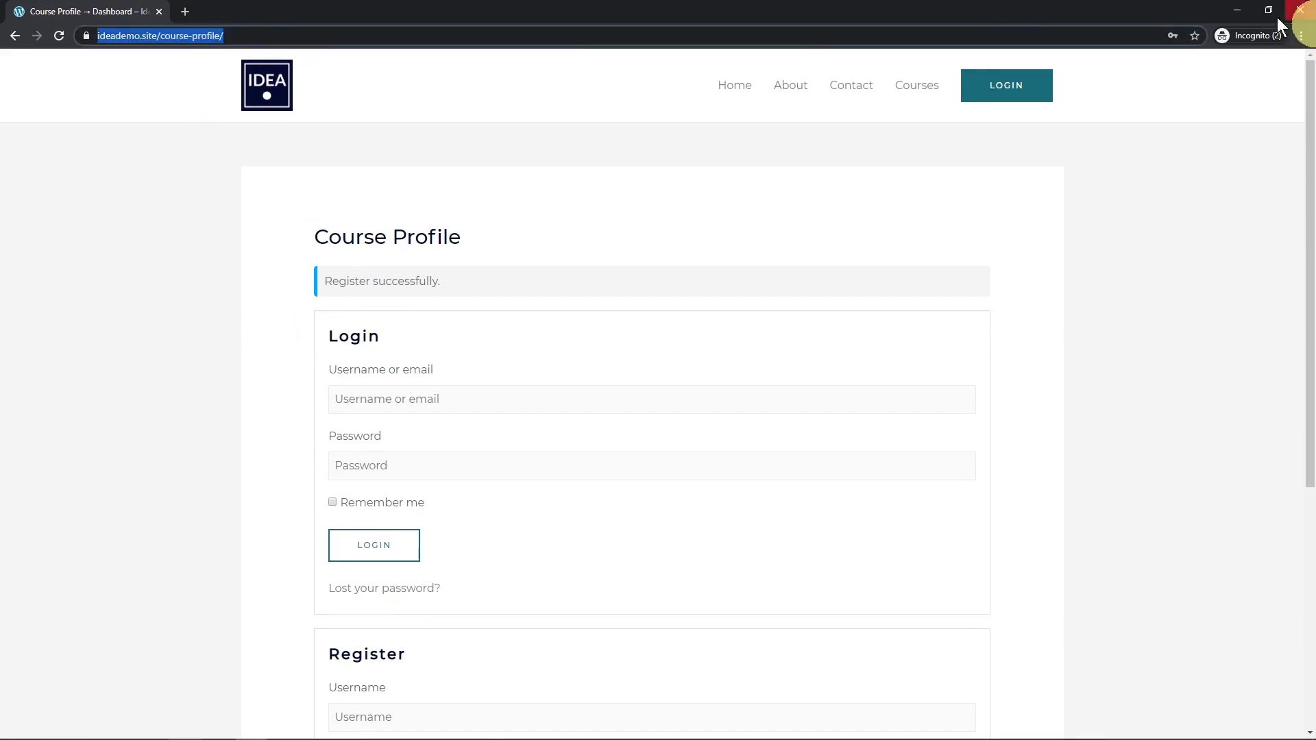
pyautogui.click(1238, 15)
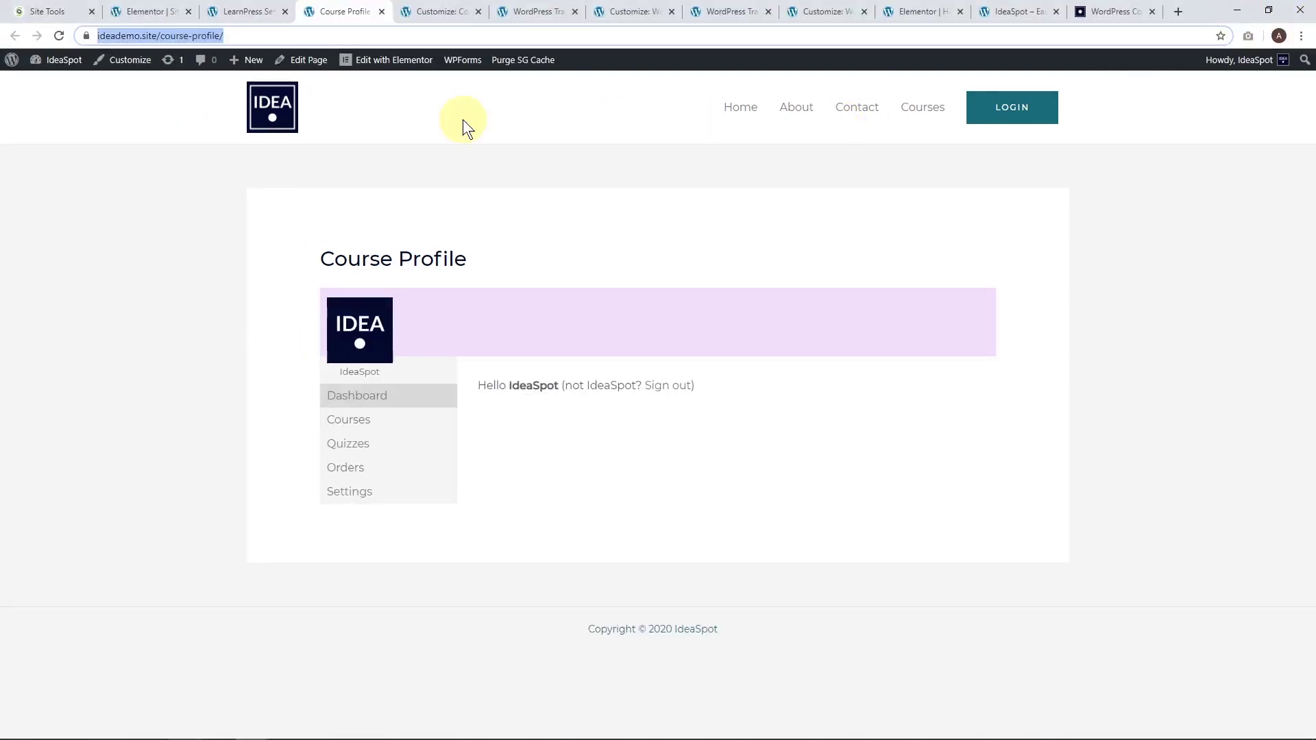
pyautogui.click(425, 12)
pyautogui.doubleClick(47, 390)
pyautogui.hotkey('ctrl', 'v')
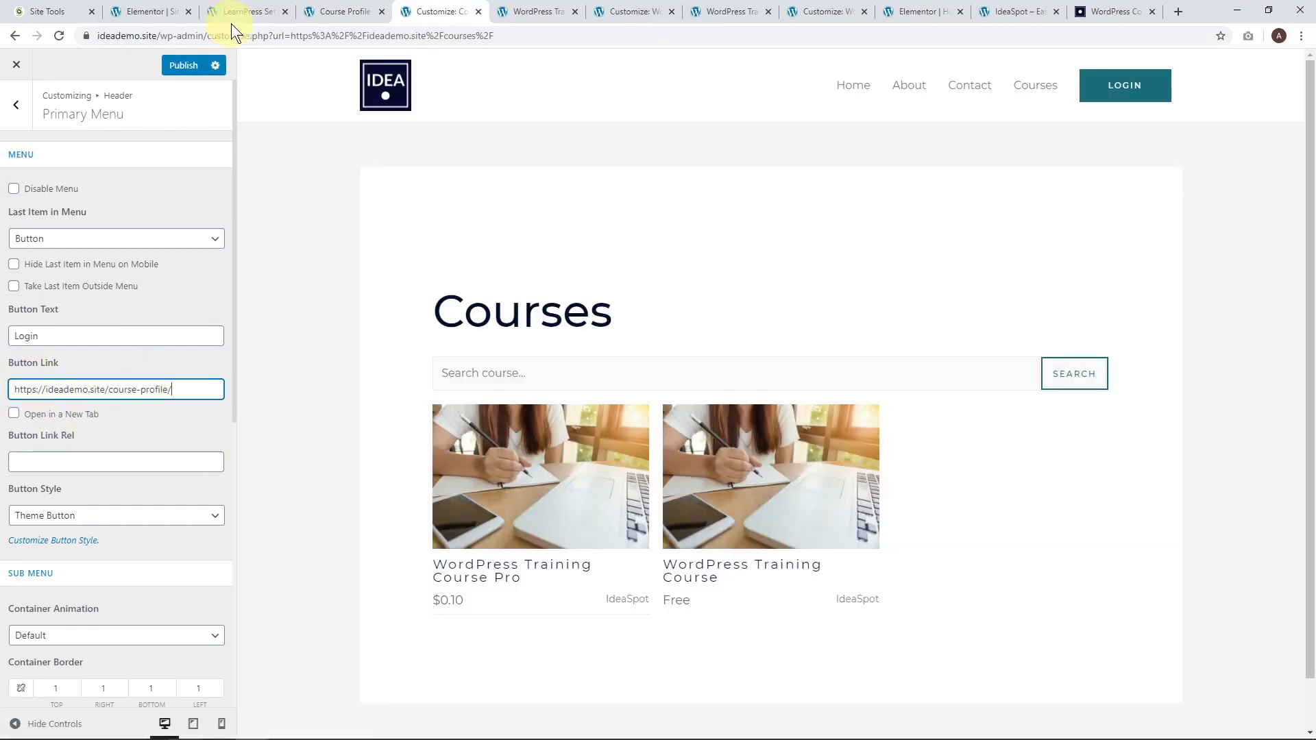
pyautogui.click(189, 69)
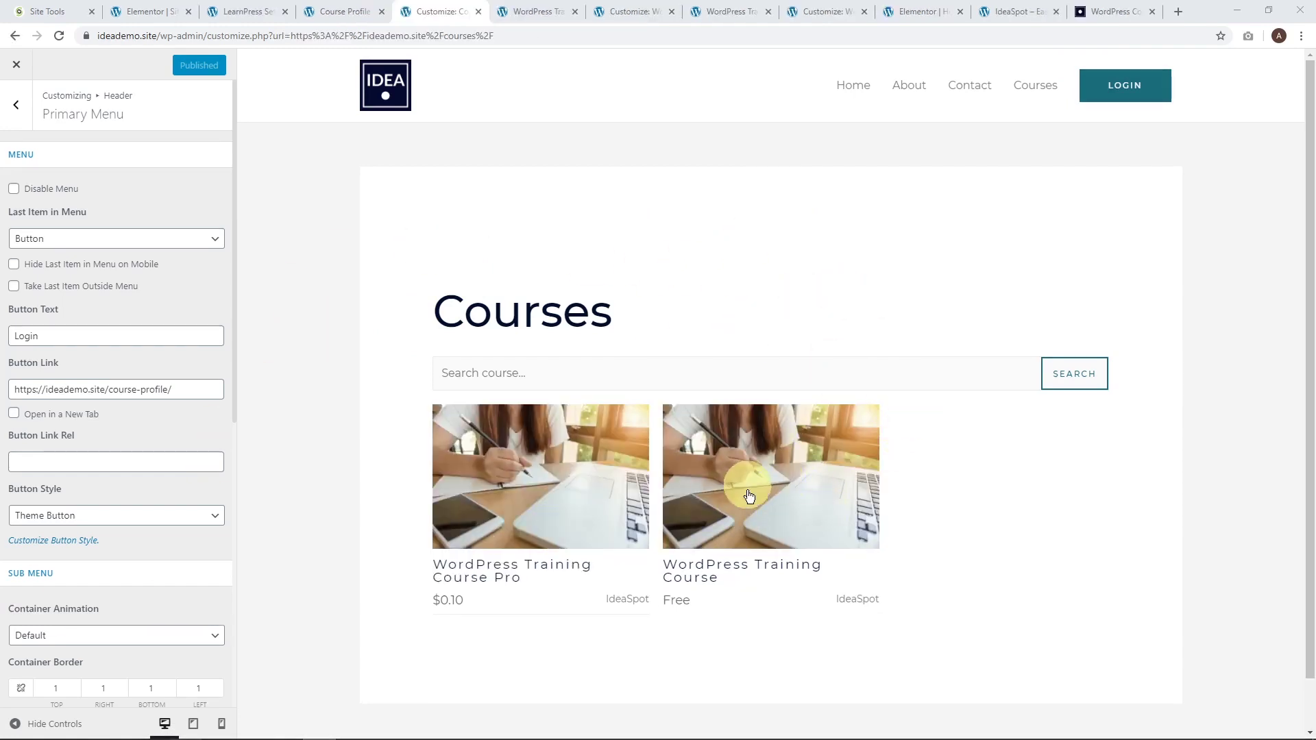
pyautogui.click(346, 10)
# Open WordPress Training Course Pro for editing from the LearnPress Courses list.
pyautogui.moveTo(53, 60)
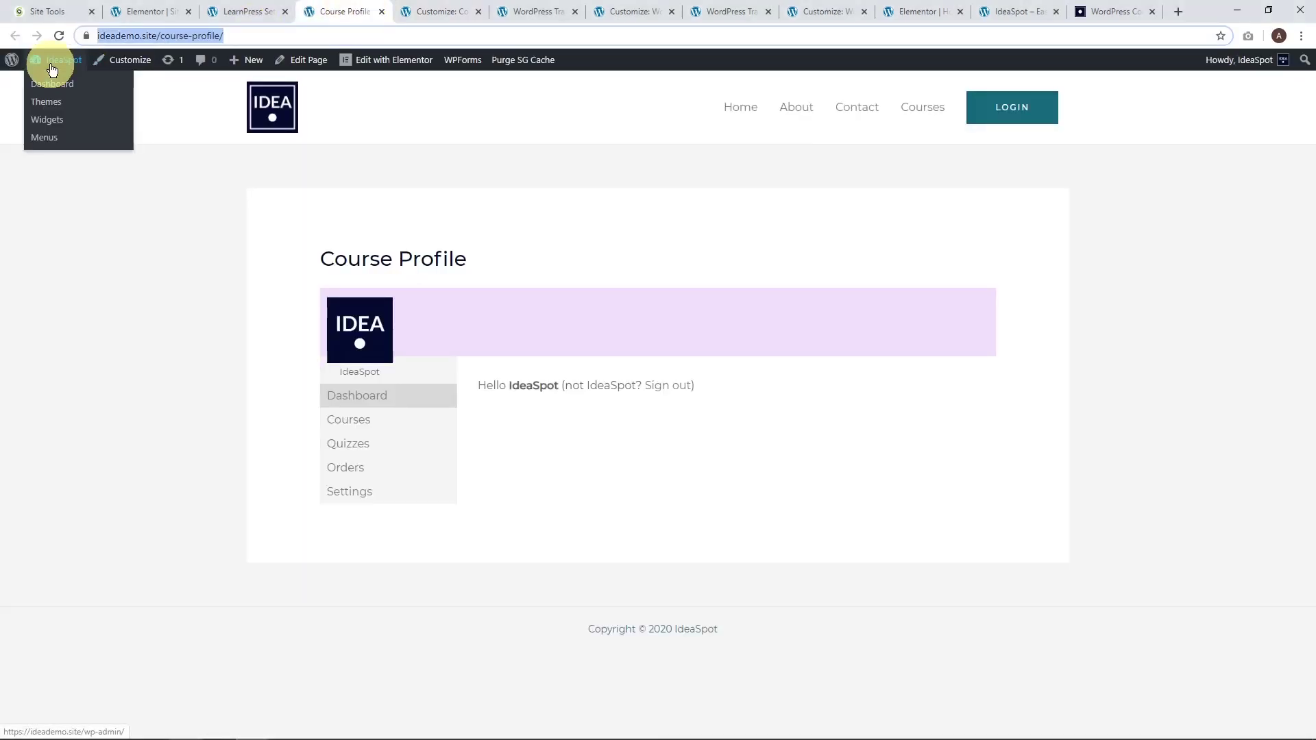
pyautogui.click(64, 86)
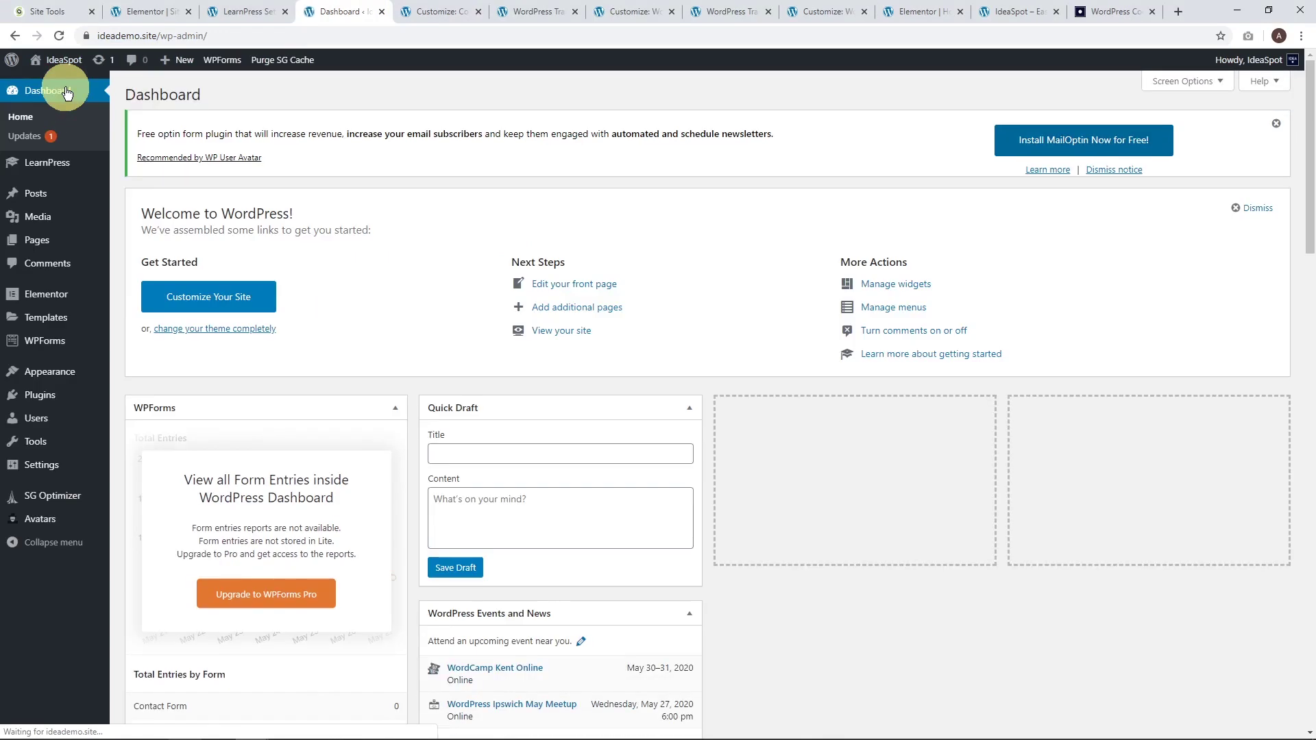
pyautogui.moveTo(65, 171)
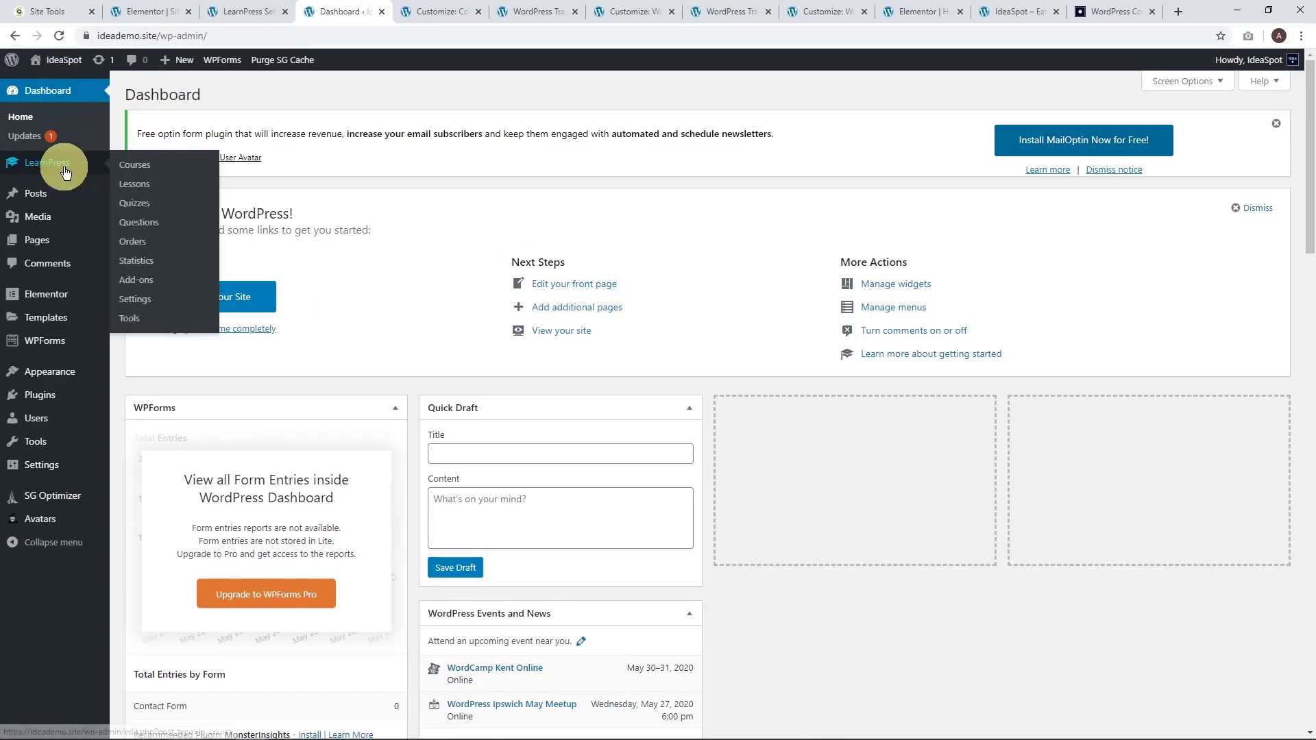
pyautogui.click(134, 167)
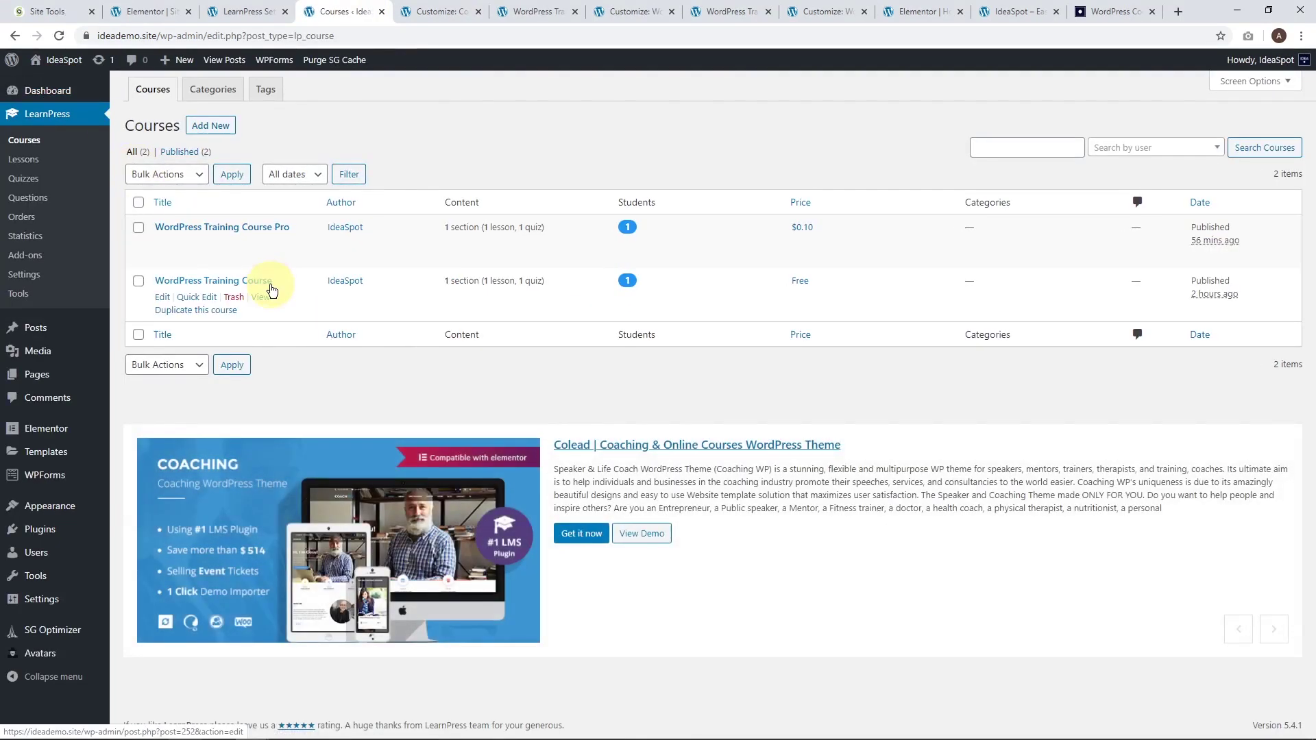
pyautogui.click(163, 244)
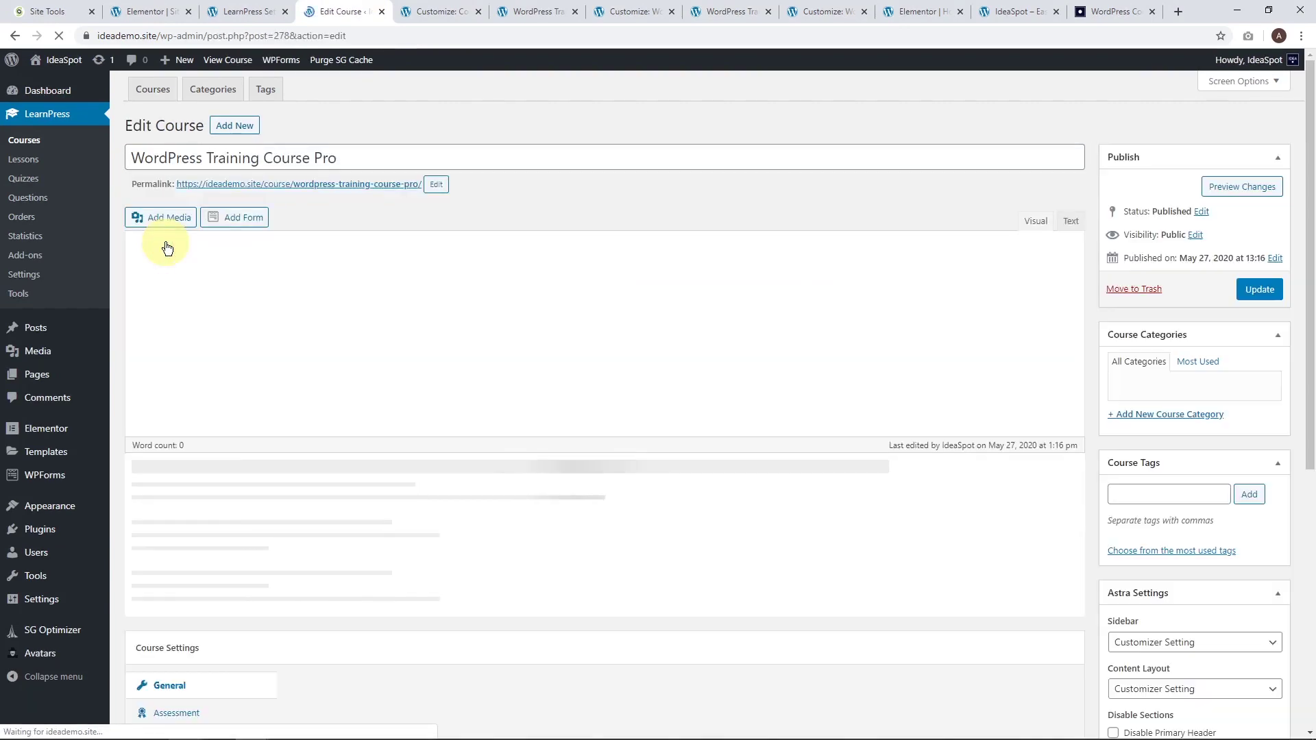
# Set the people-girls-women photo as its featured image, update the course, and return to Courses.
pyautogui.scroll(-8, 1230, 421)
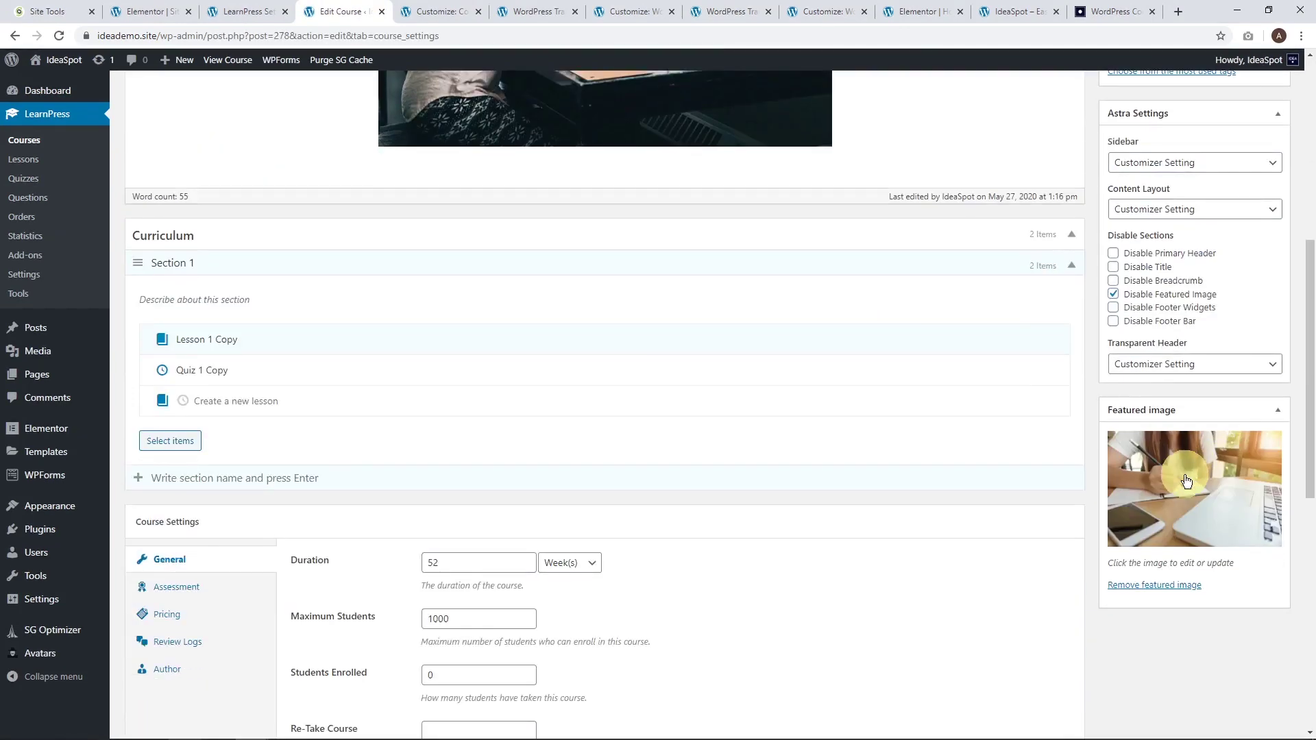
pyautogui.click(1184, 475)
pyautogui.click(184, 240)
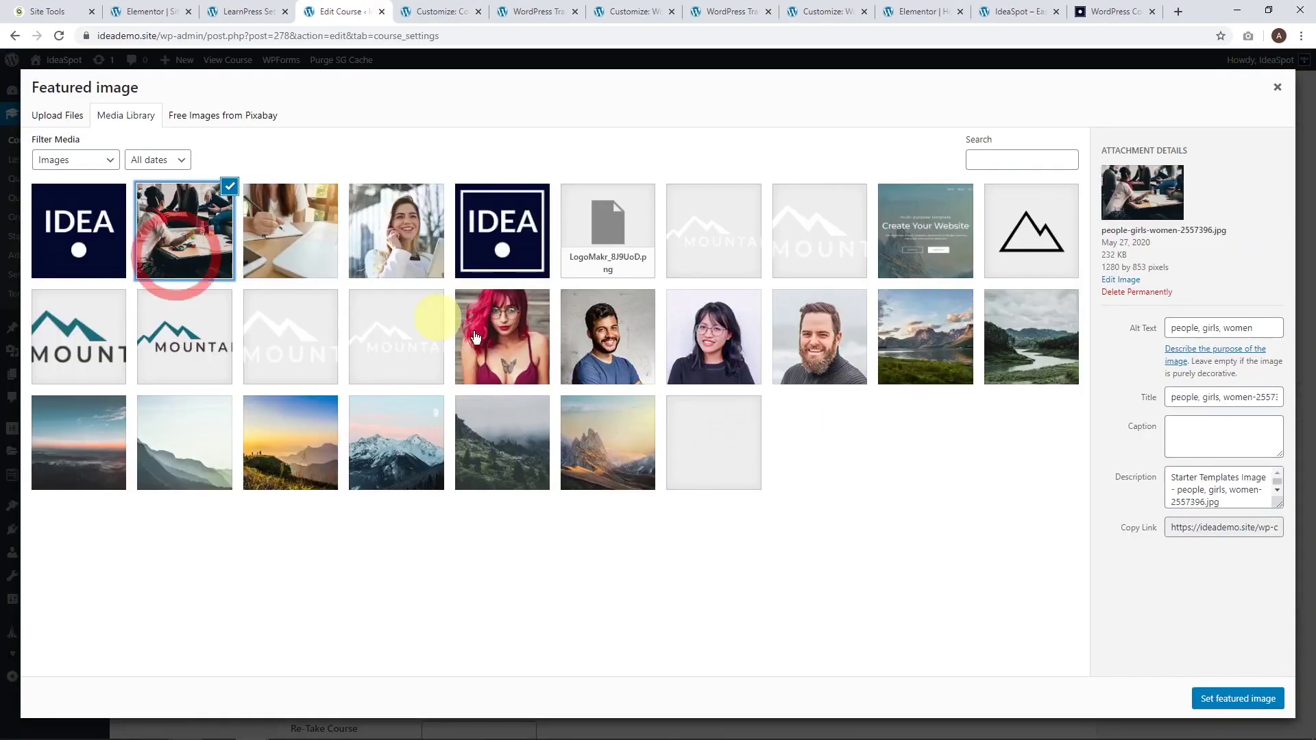
pyautogui.click(1206, 694)
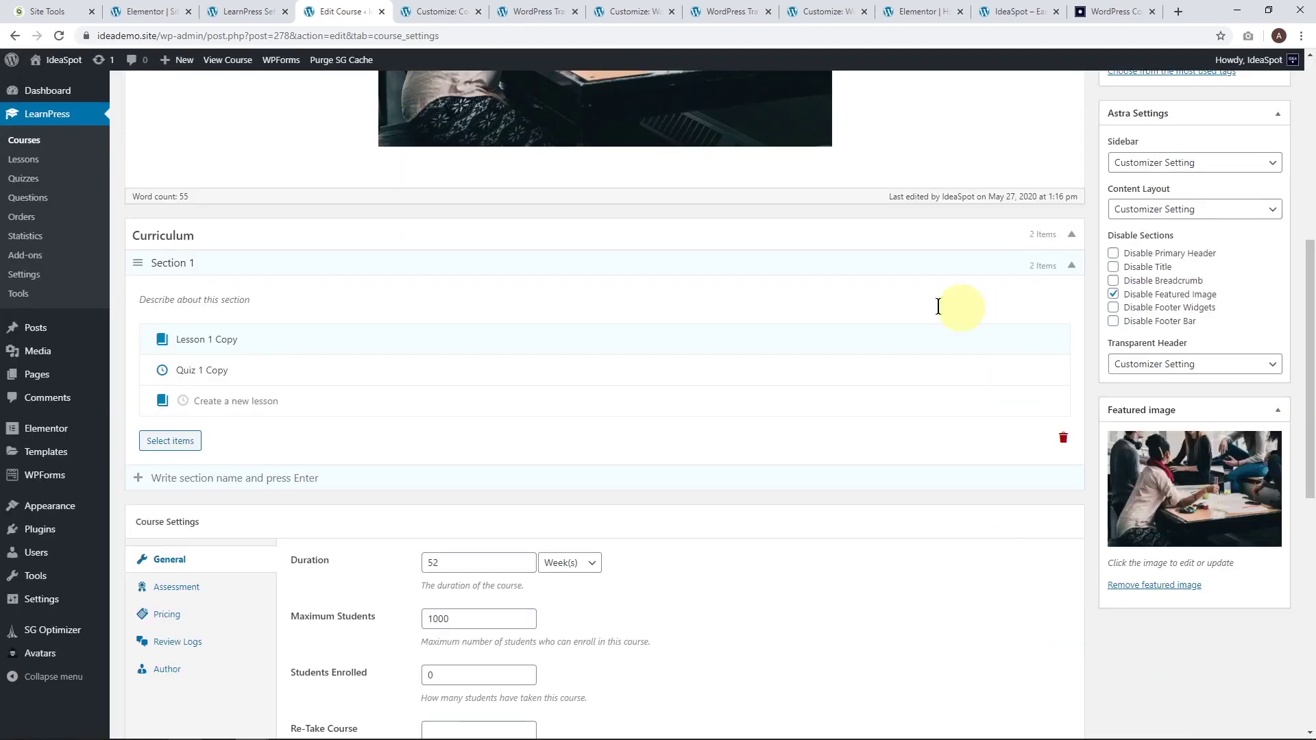
pyautogui.scroll(1, 578, 293)
pyautogui.scroll(6, 579, 294)
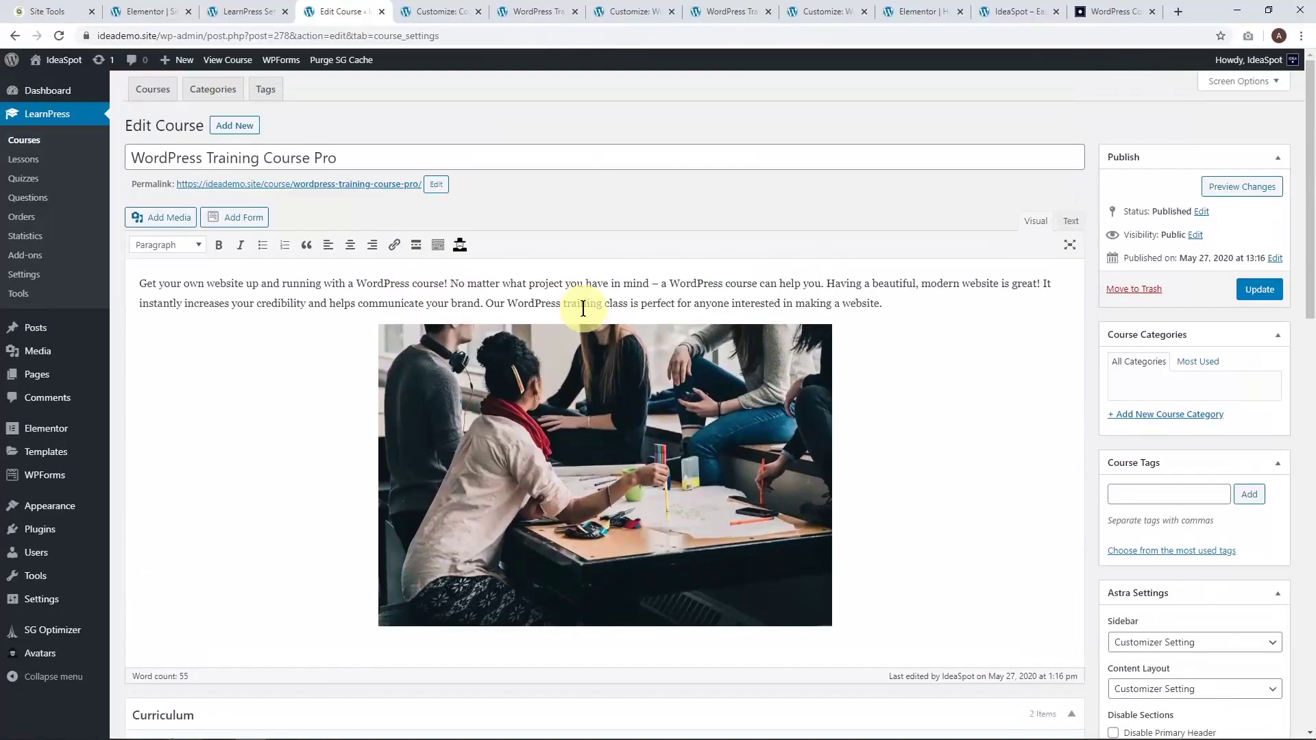
pyautogui.click(1259, 303)
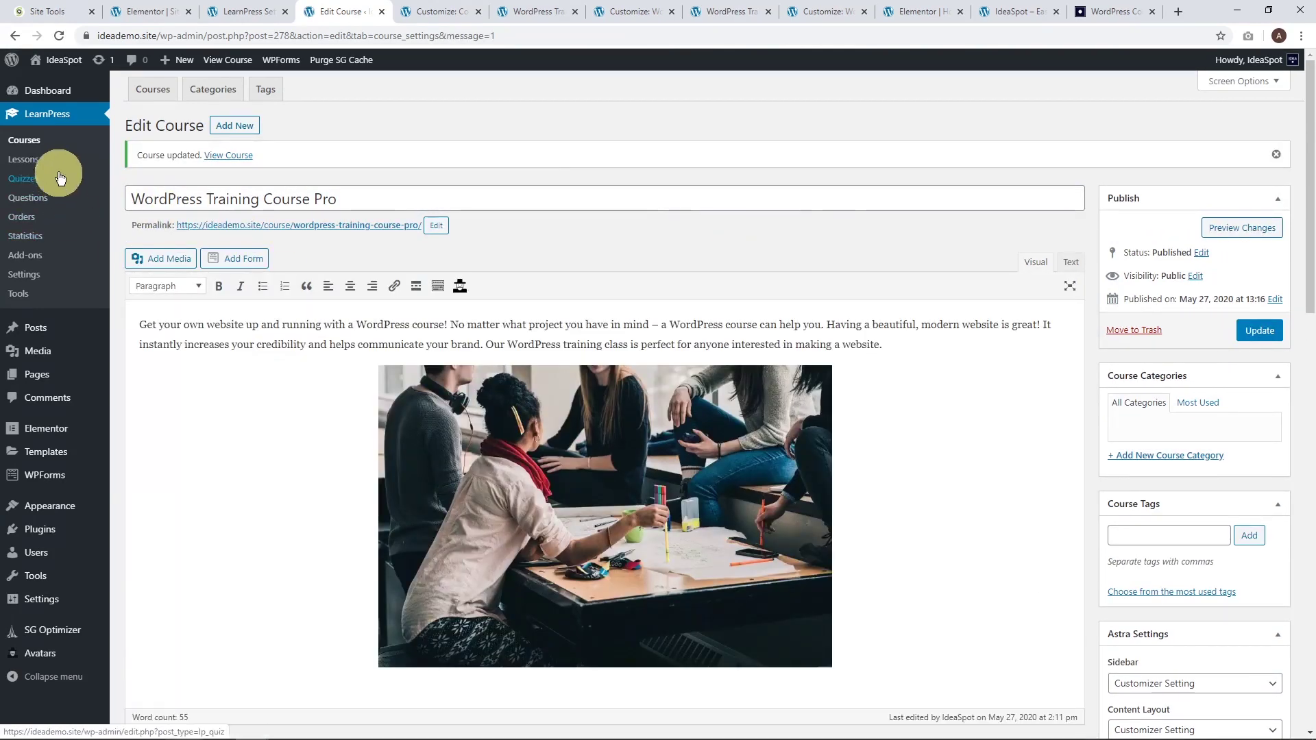
pyautogui.click(24, 141)
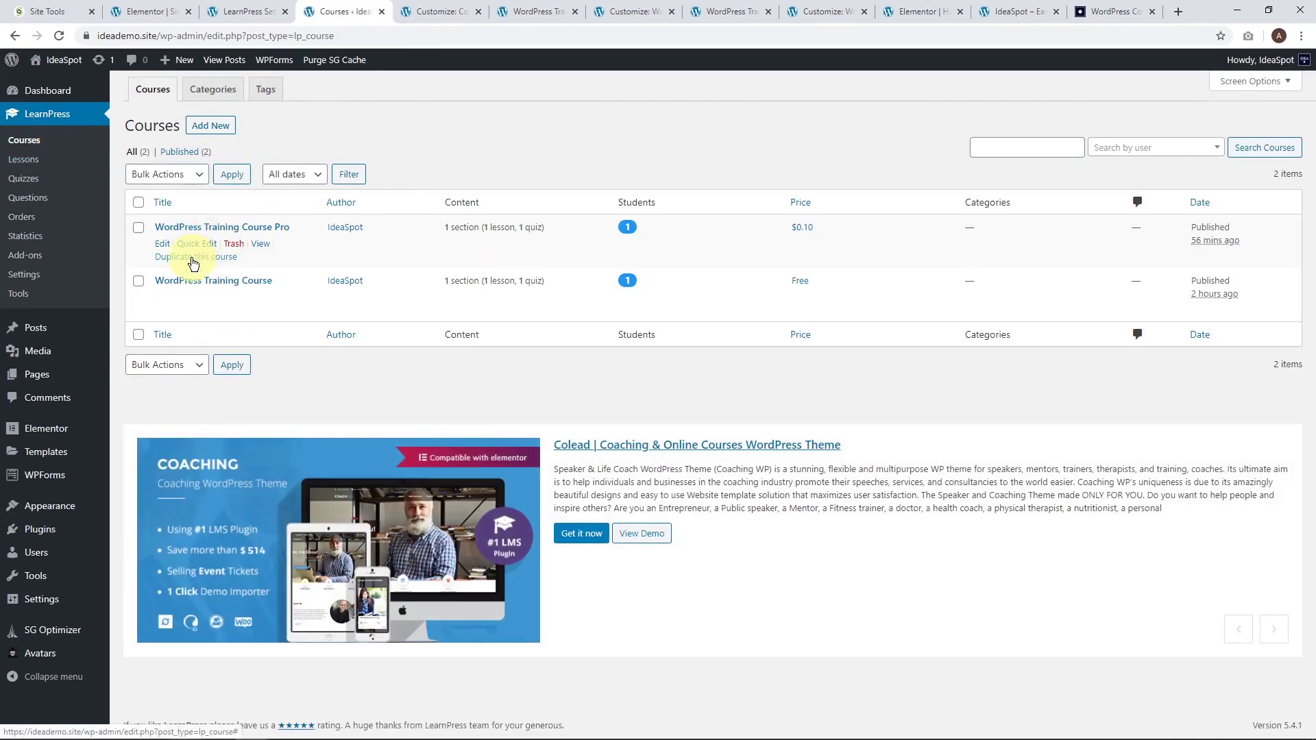
# Duplicate WordPress Training Course Pro, retitle the copy 'E-Commerce Course Pro', and publish it.
pyautogui.click(193, 261)
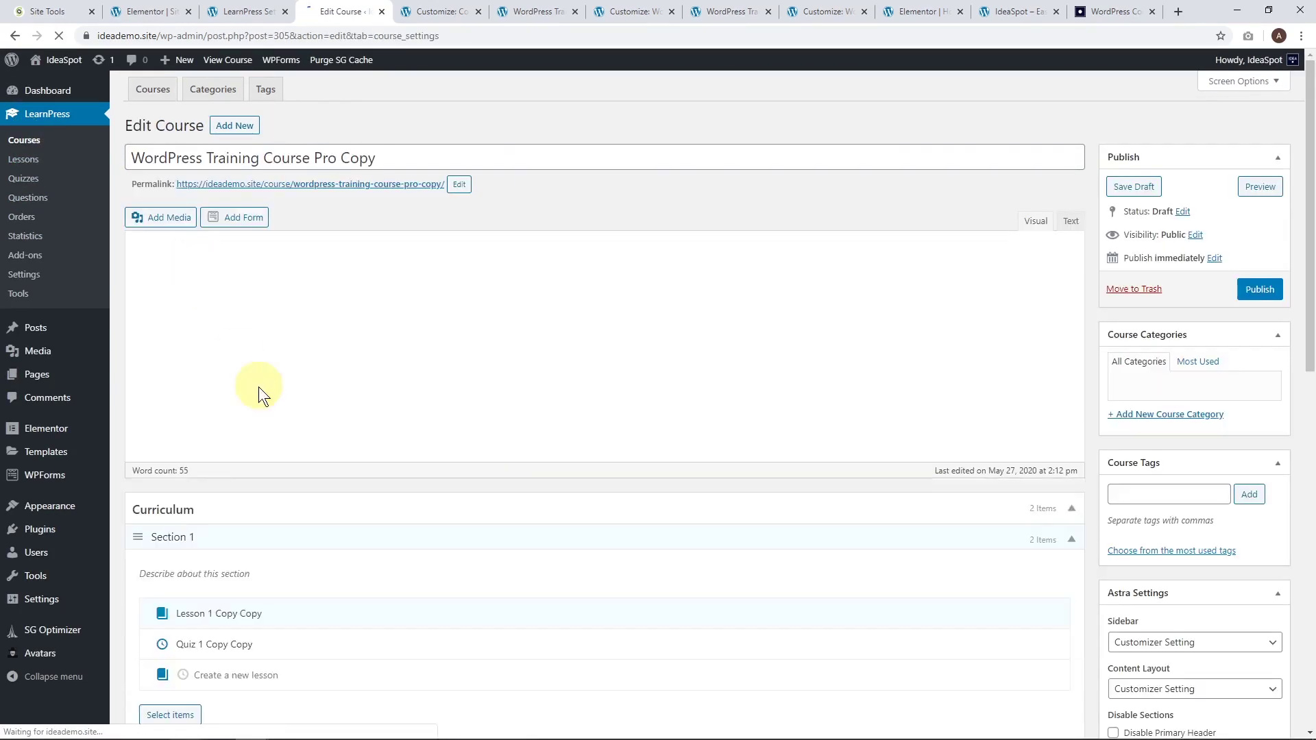
pyautogui.click(233, 155)
pyautogui.click(186, 161)
pyautogui.doubleClick(186, 161)
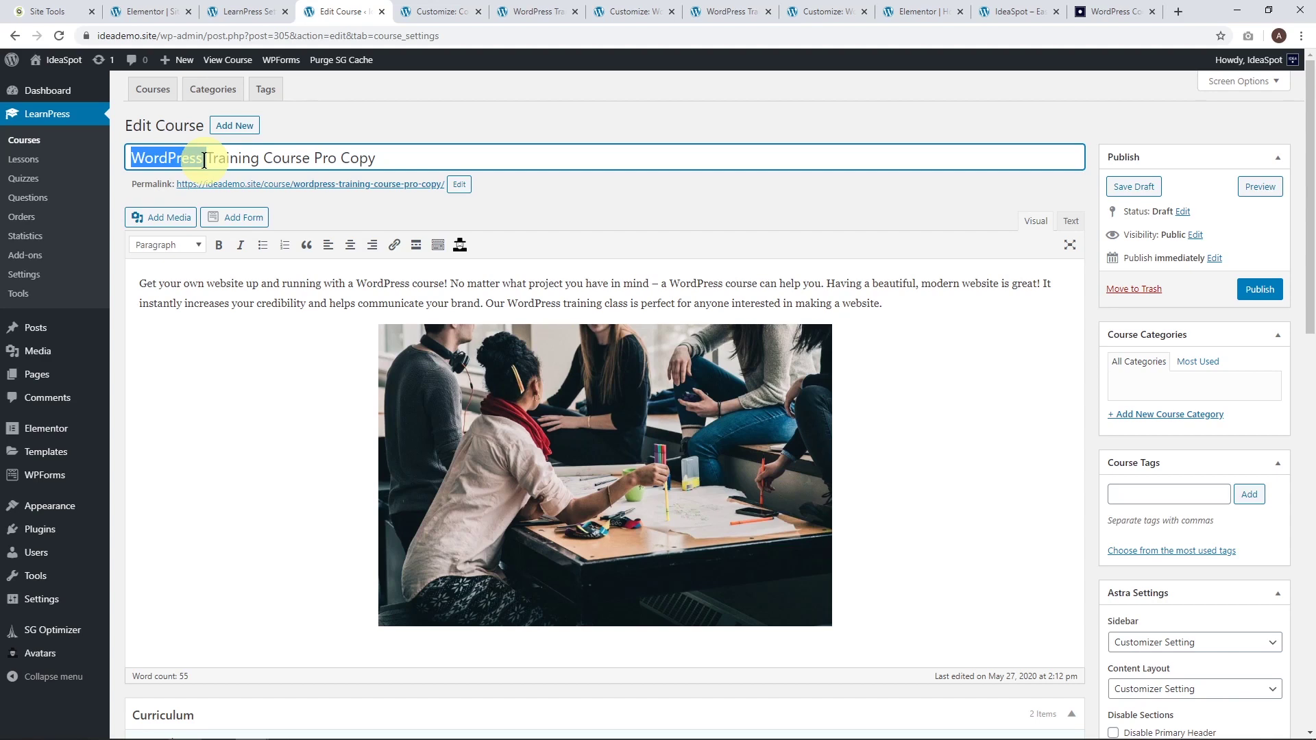
pyautogui.write('E-Commerce')
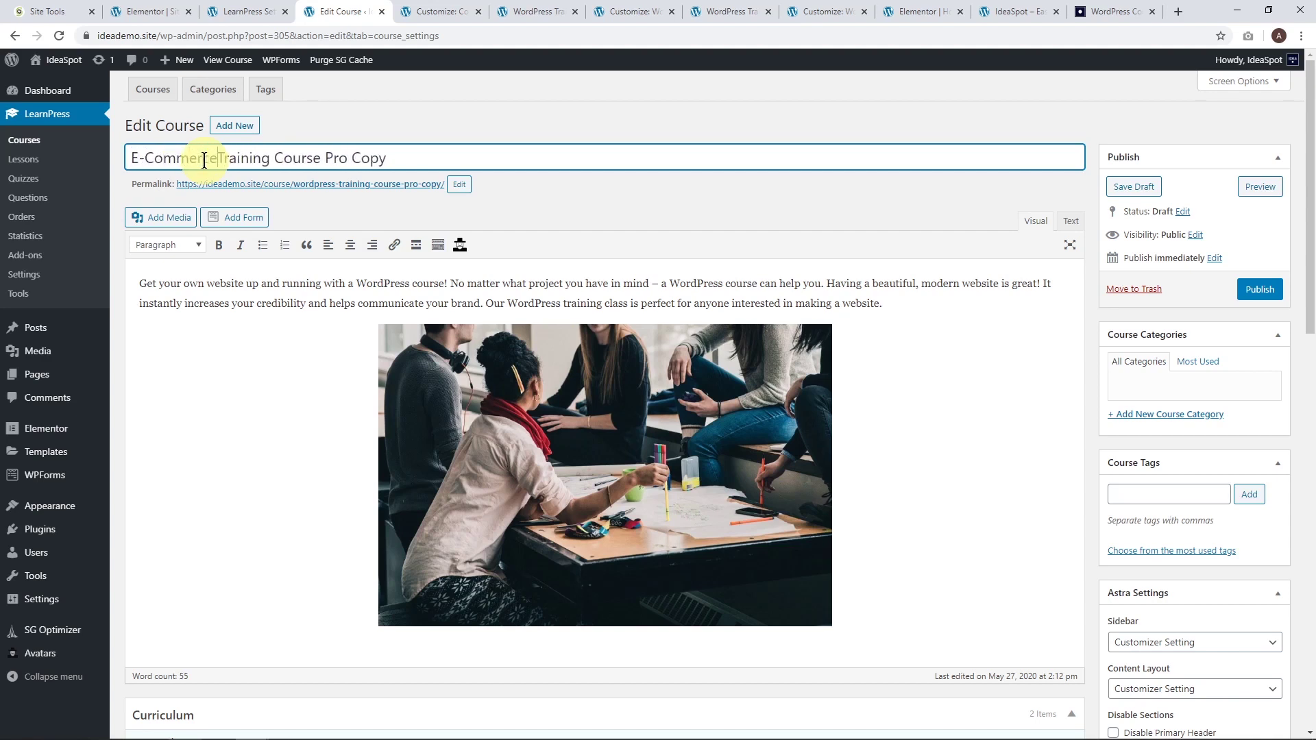
pyautogui.doubleClick(236, 158)
pyautogui.press('BackSpace')
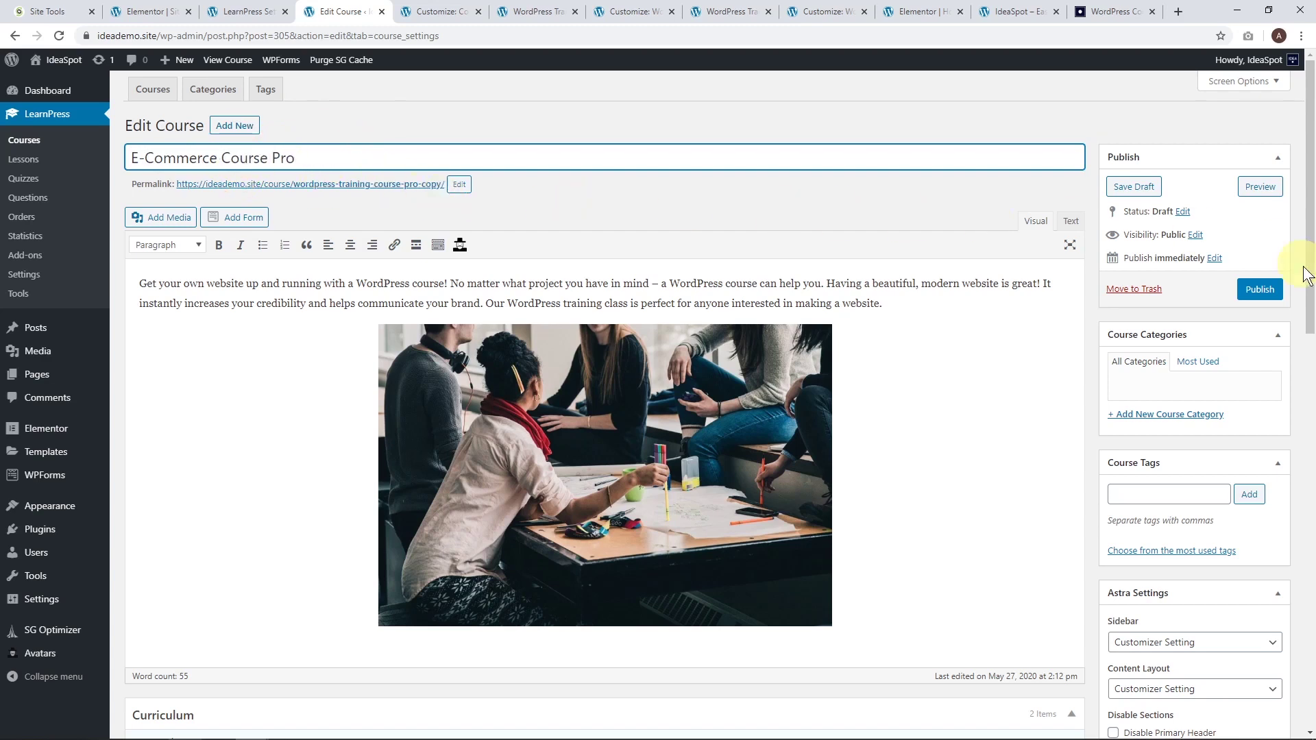
pyautogui.click(1273, 293)
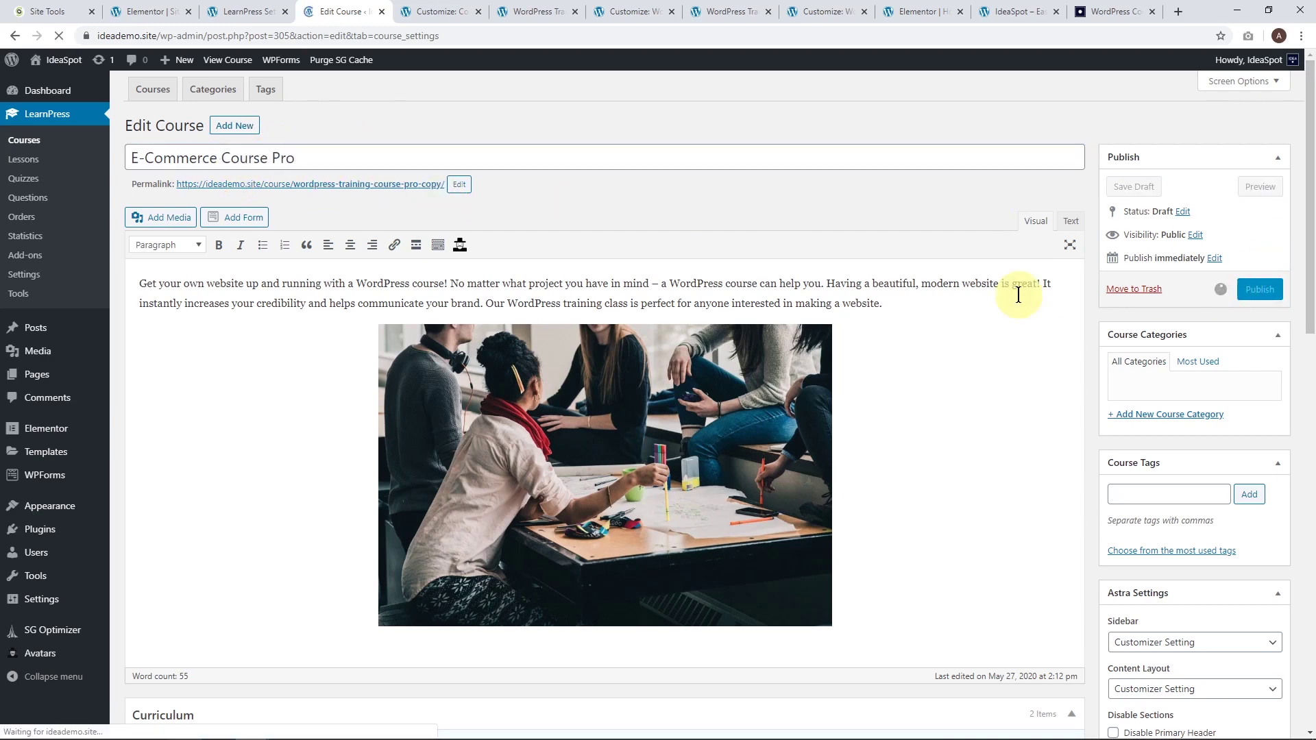
pyautogui.scroll(-5, 1108, 367)
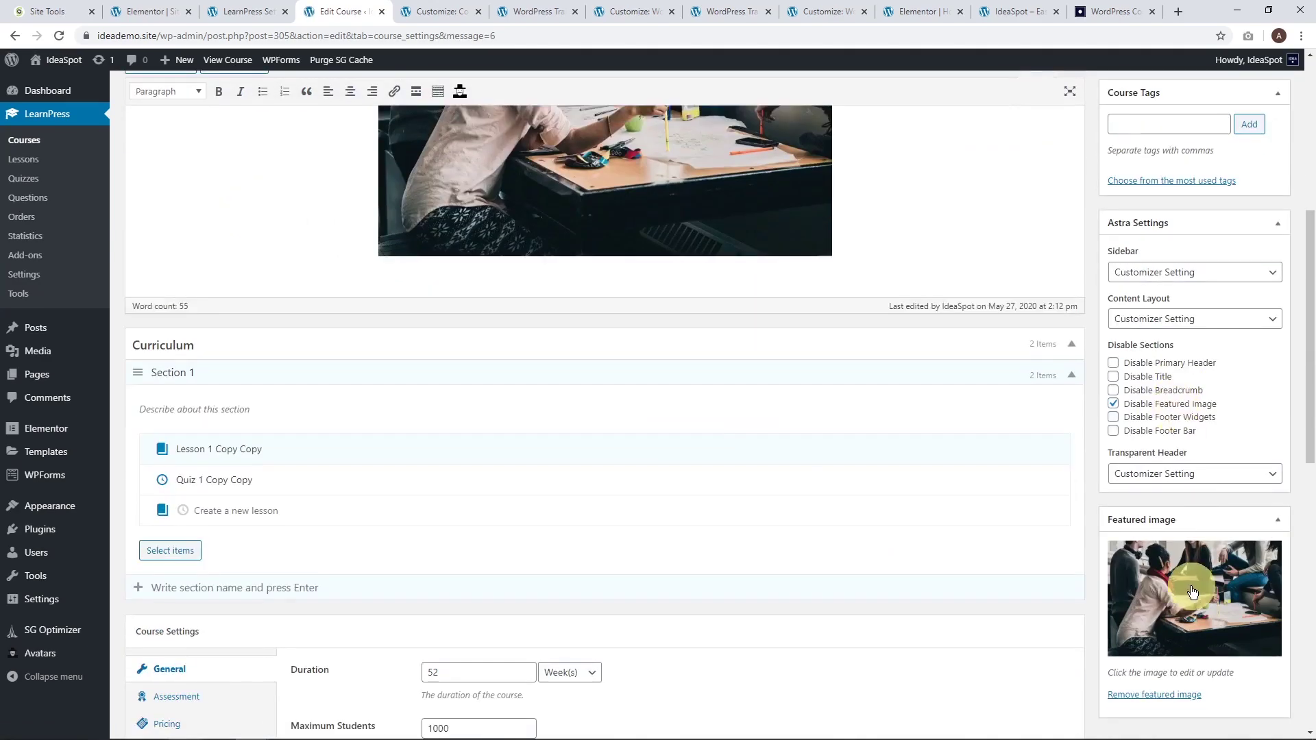
# Search Pixabay for 'commerce', set the rising chart image as featured image, and update the course.
pyautogui.click(1193, 592)
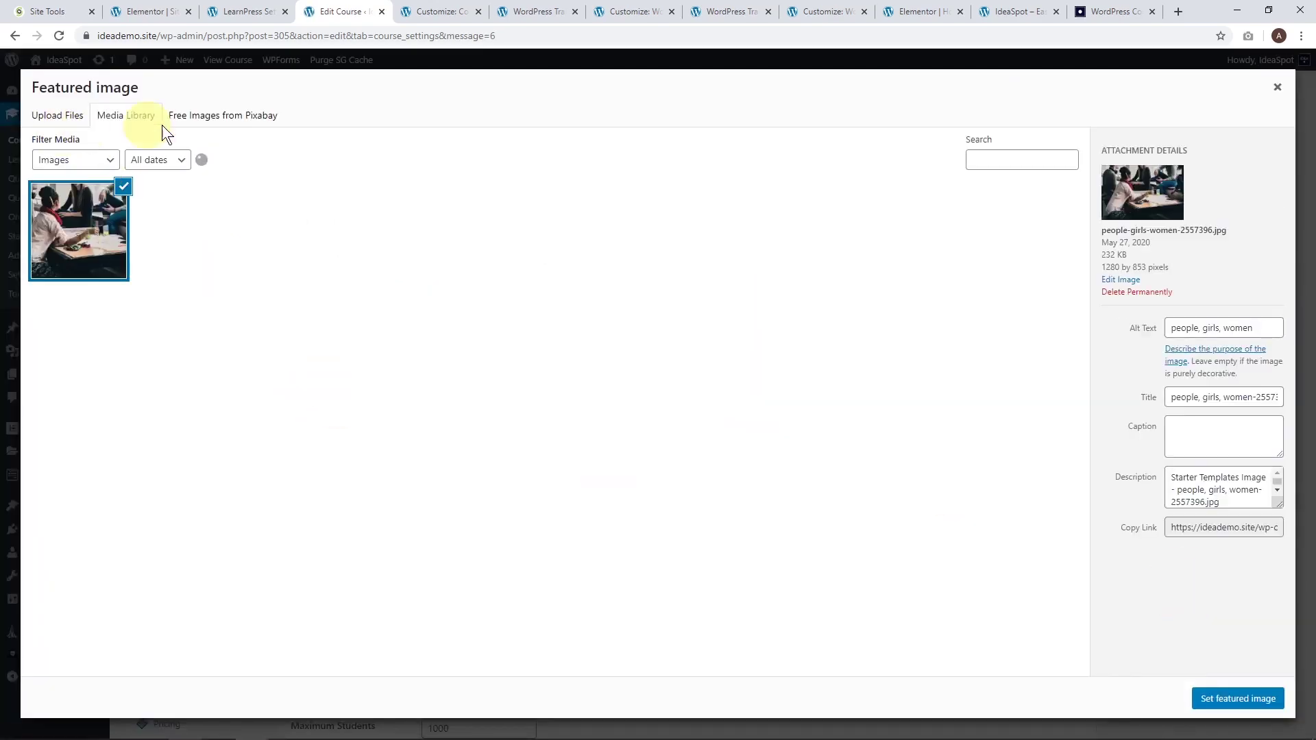
pyautogui.click(237, 119)
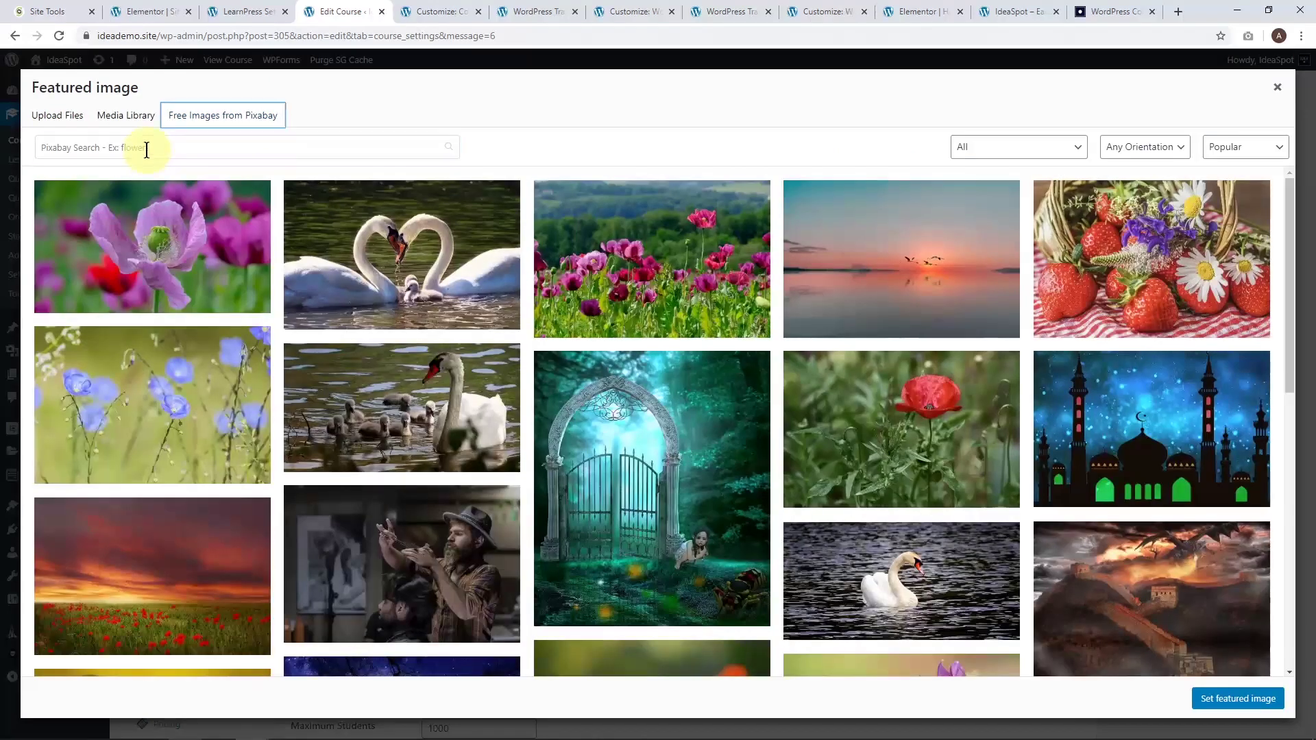
pyautogui.click(153, 148)
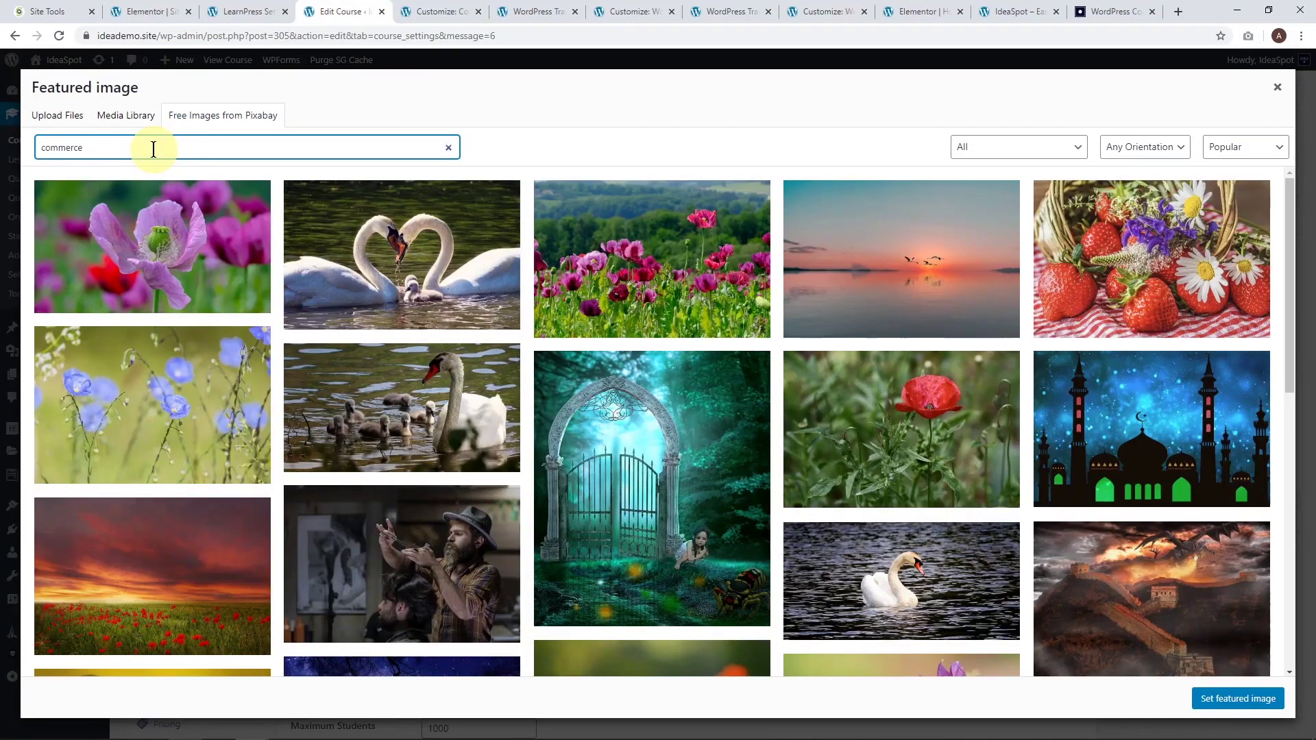
pyautogui.write('commerce')
pyautogui.press('Return')
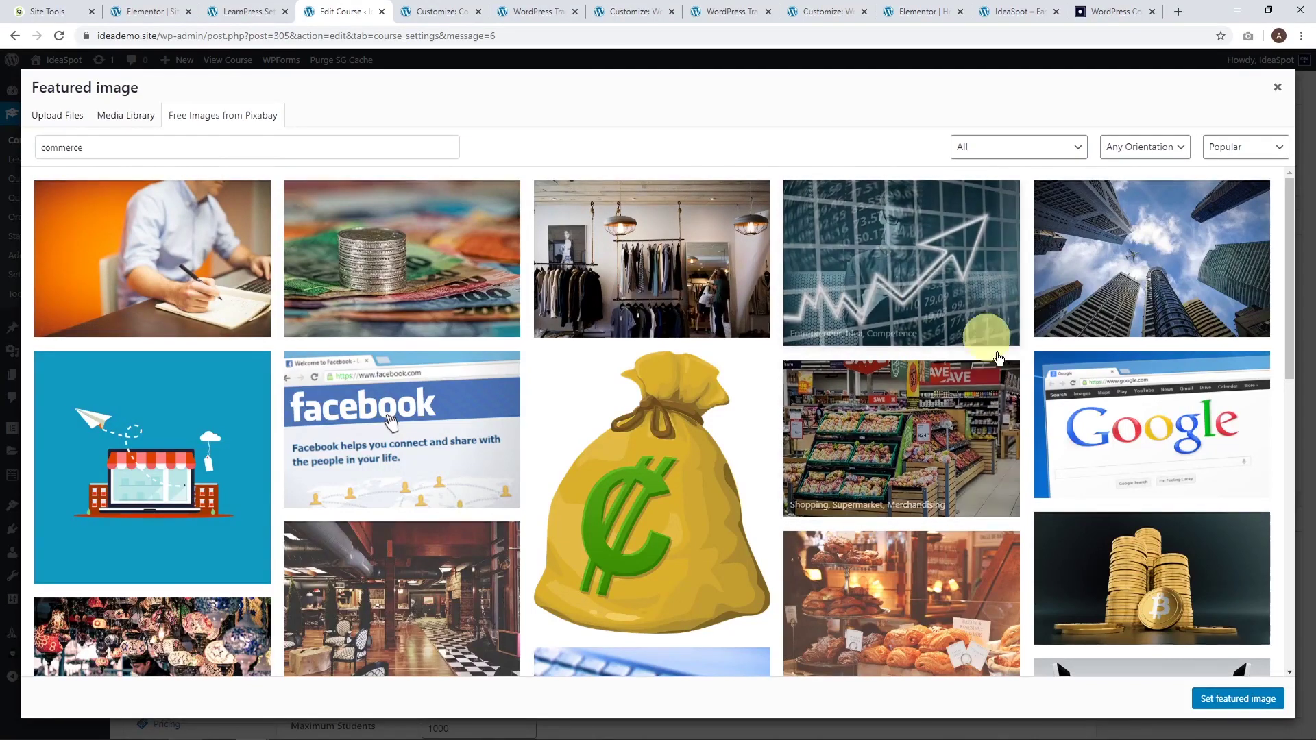
pyautogui.click(939, 267)
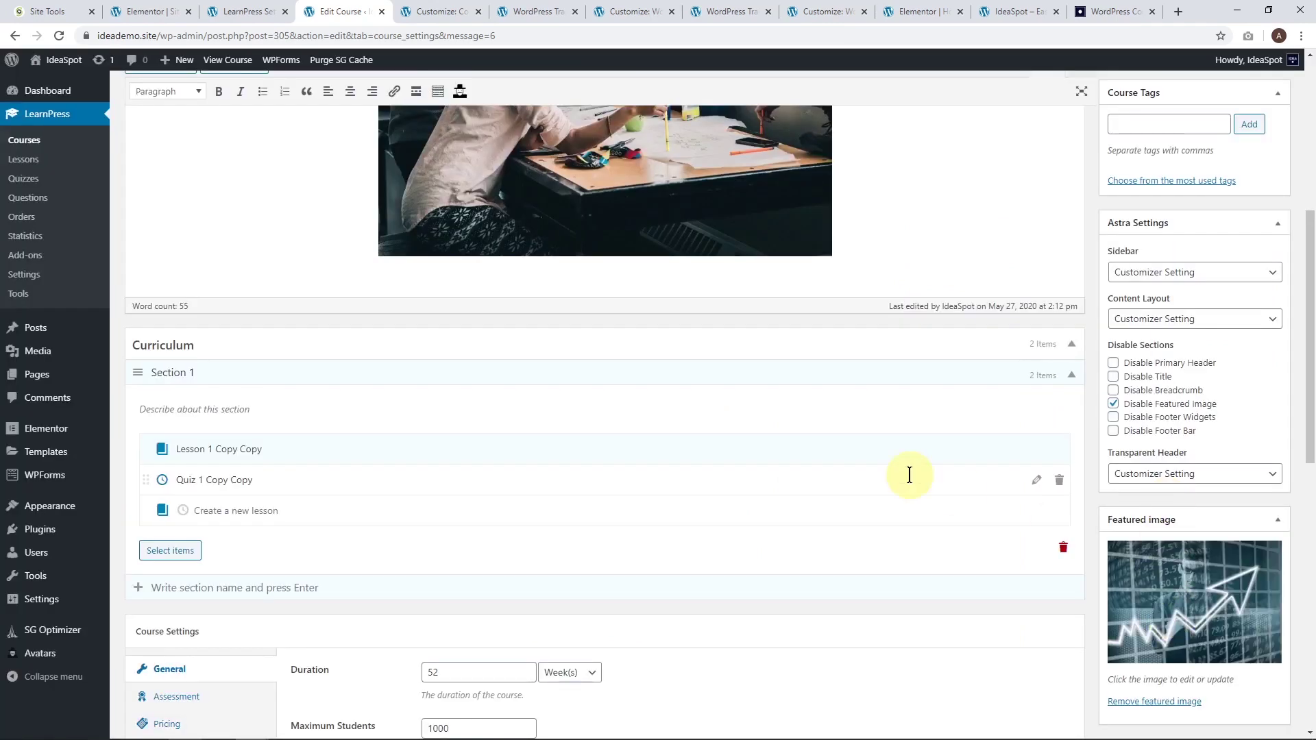
pyautogui.scroll(-1, 1092, 501)
pyautogui.scroll(8, 1179, 538)
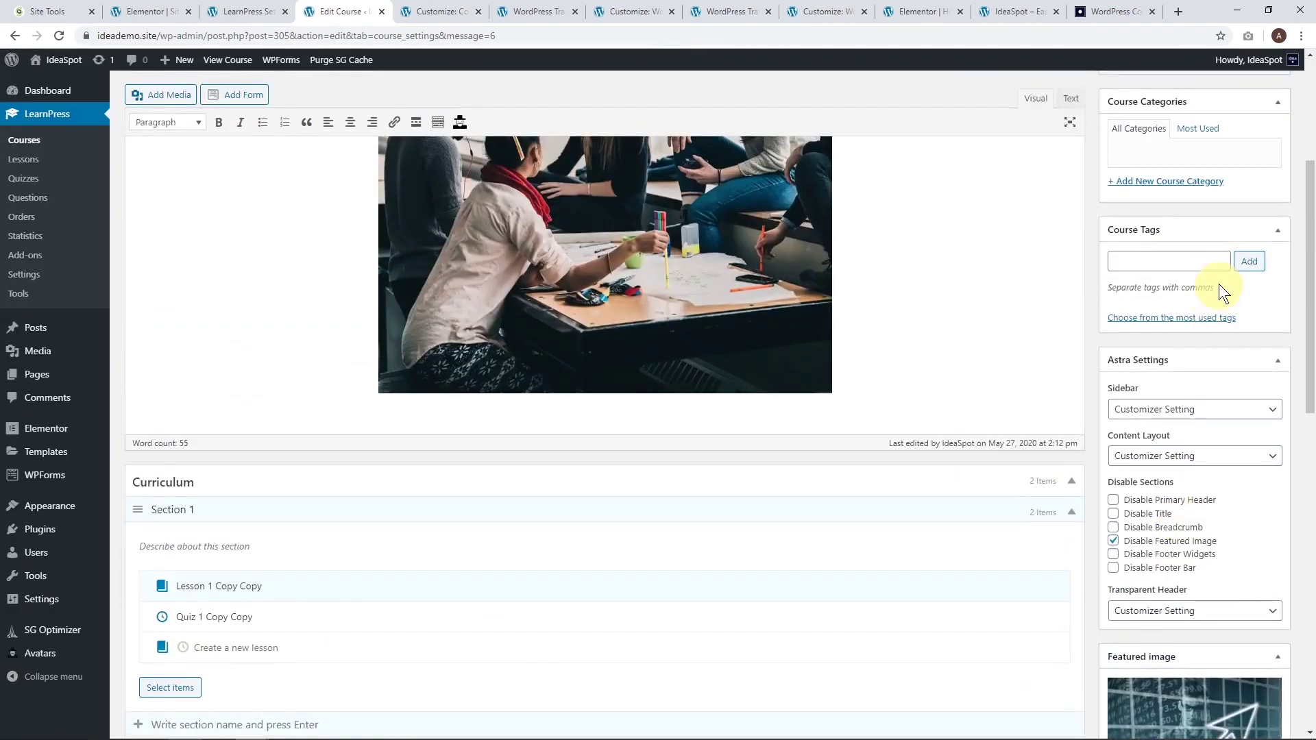
pyautogui.click(1261, 329)
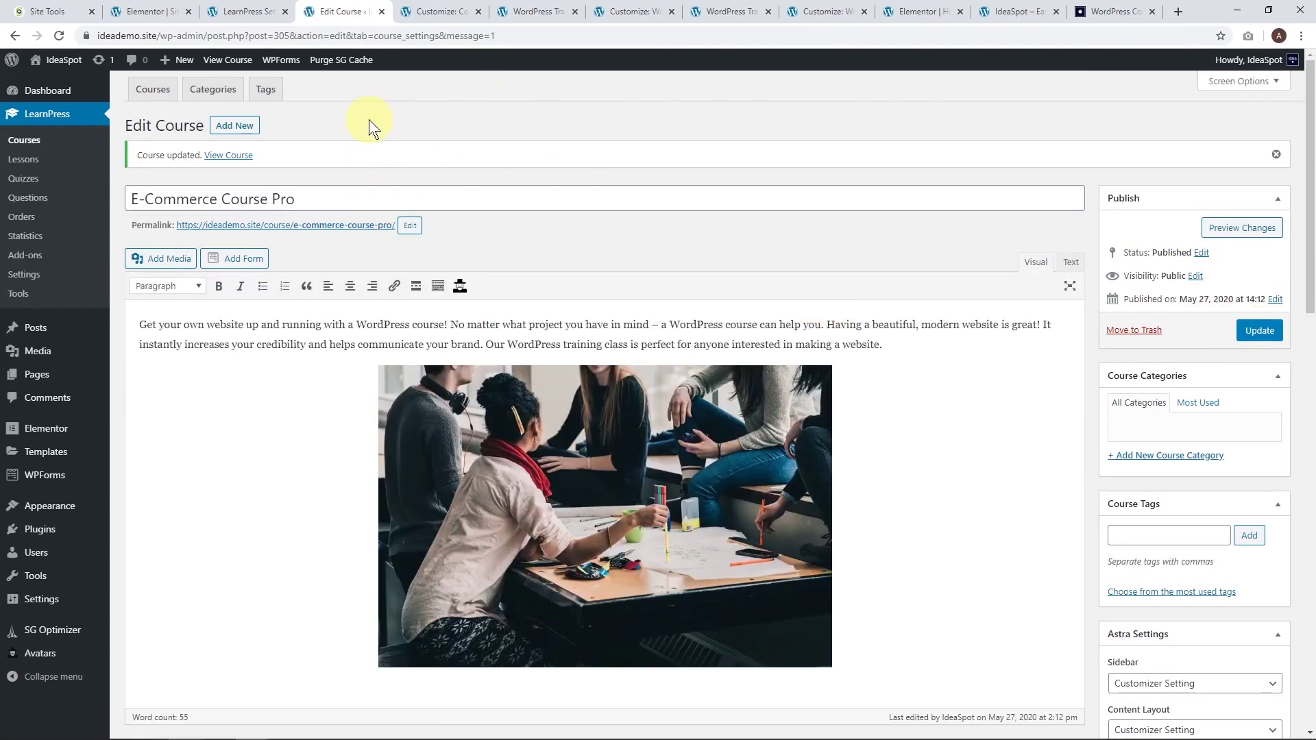
pyautogui.click(218, 11)
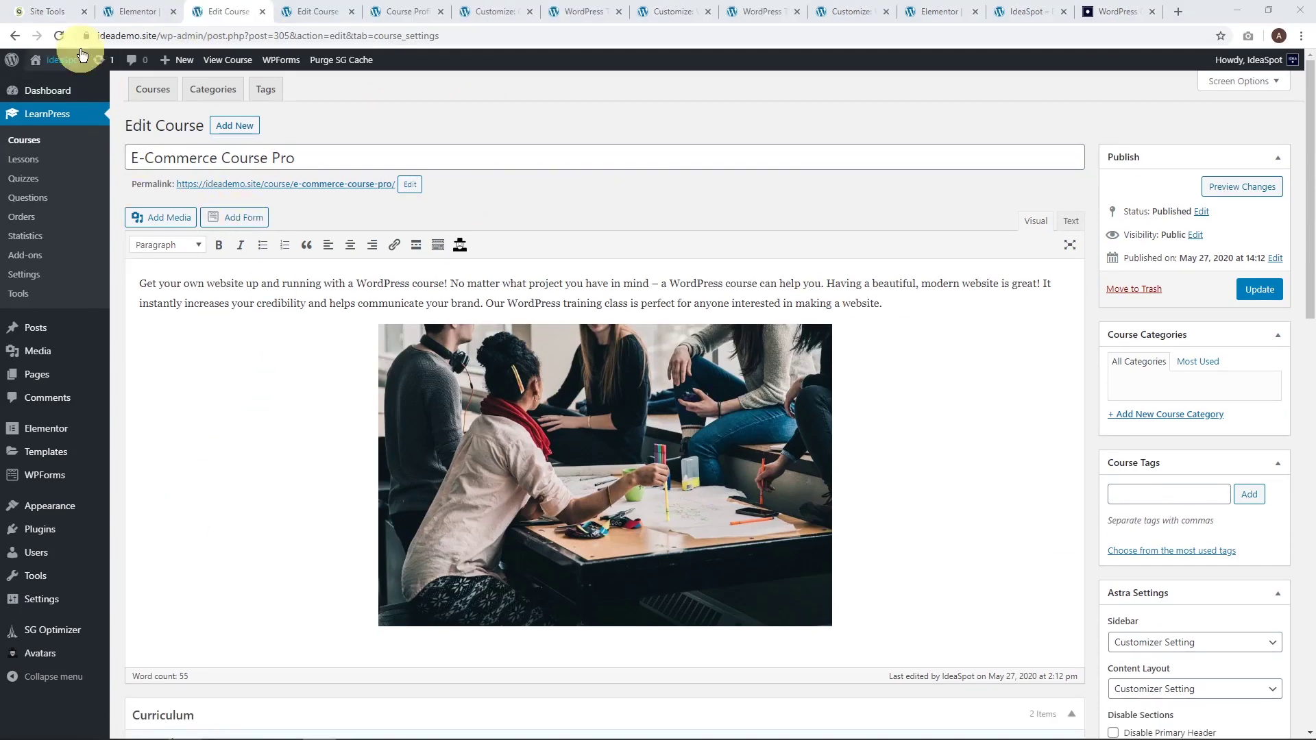
# Open the live IdeaSpot site in an incognito window.
pyautogui.moveTo(70, 60)
pyautogui.rightClick(57, 82)
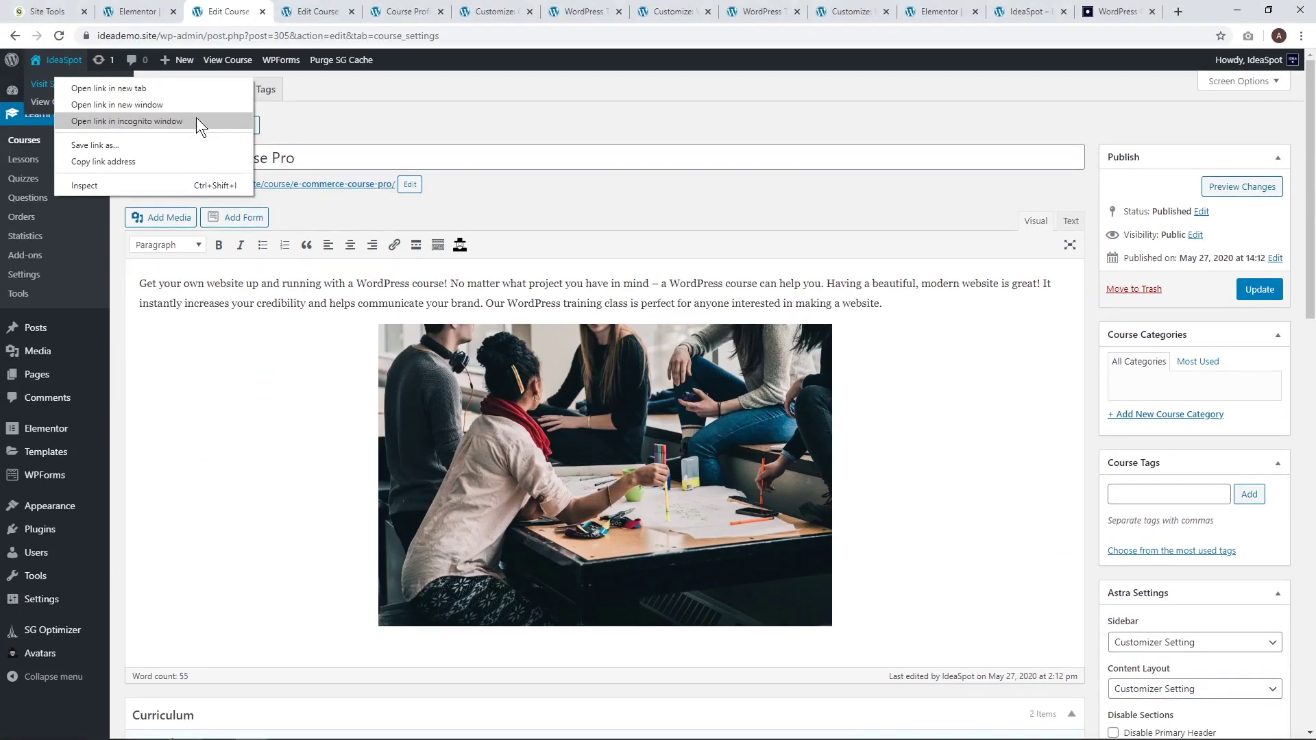
pyautogui.click(196, 117)
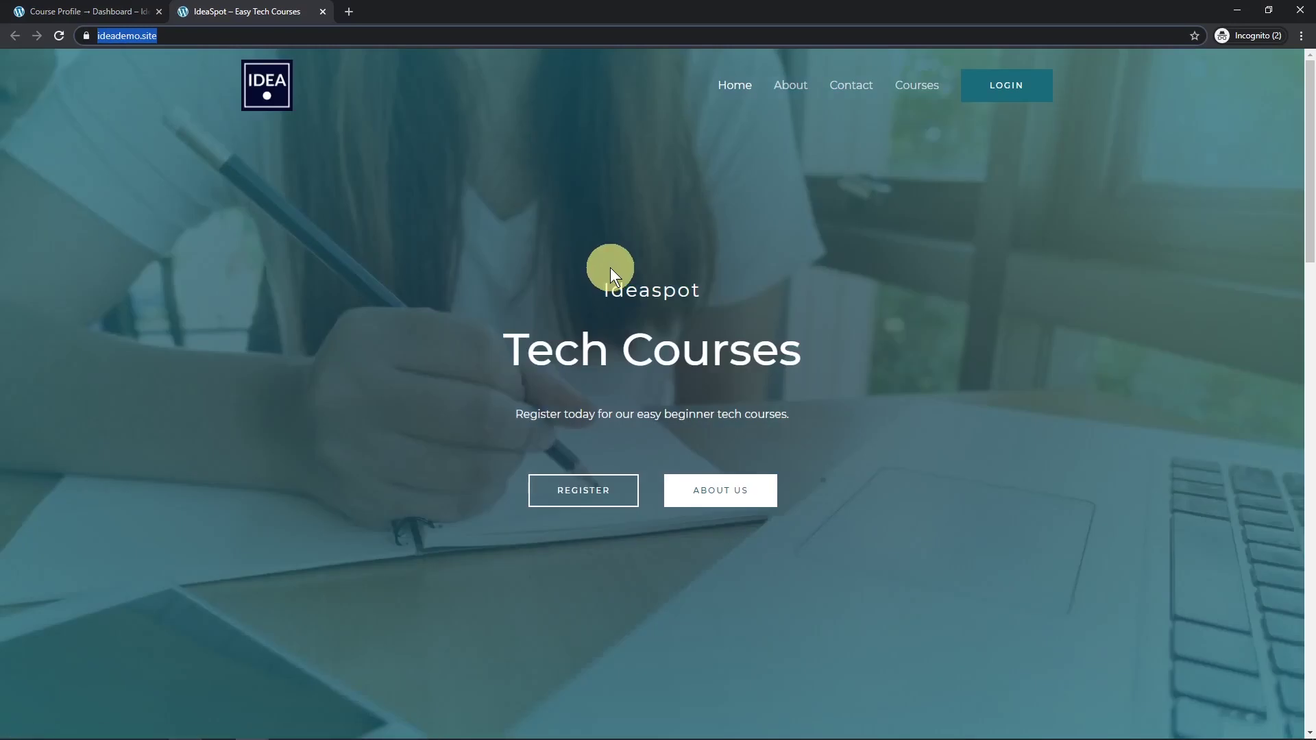
# Visit the login page, then return to the site homepage as a visitor.
pyautogui.click(980, 103)
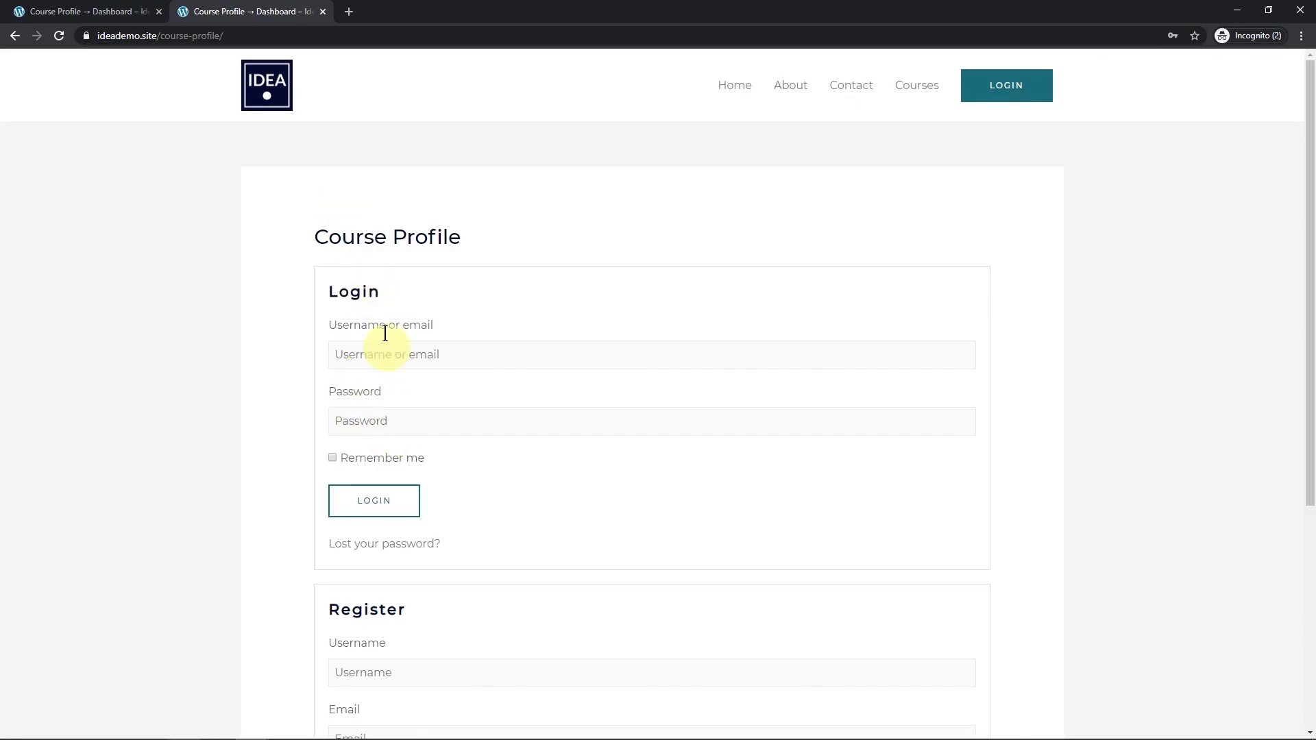
pyautogui.scroll(-3, 382, 444)
pyautogui.scroll(2, 384, 515)
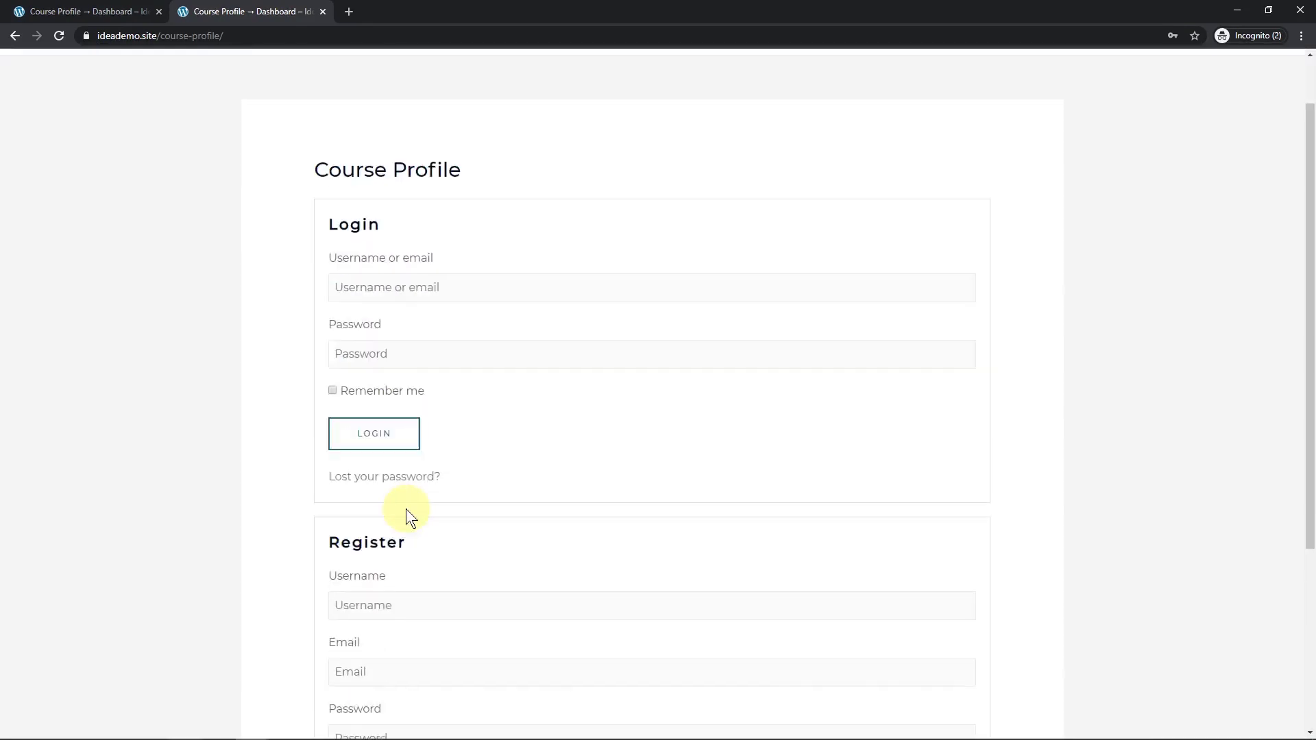
pyautogui.scroll(2, 405, 508)
pyautogui.click(738, 96)
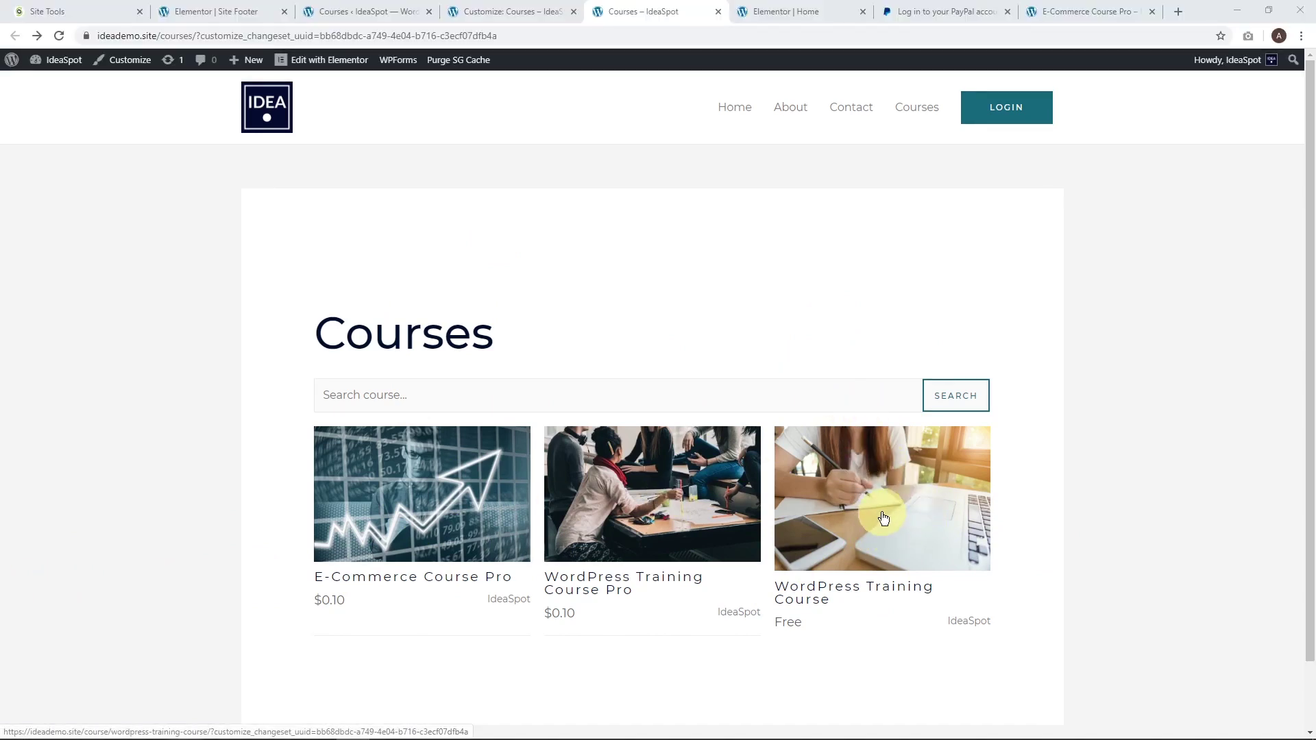
# Go to the admin Dashboard and open the LearnPress Courses list.
pyautogui.moveTo(64, 69)
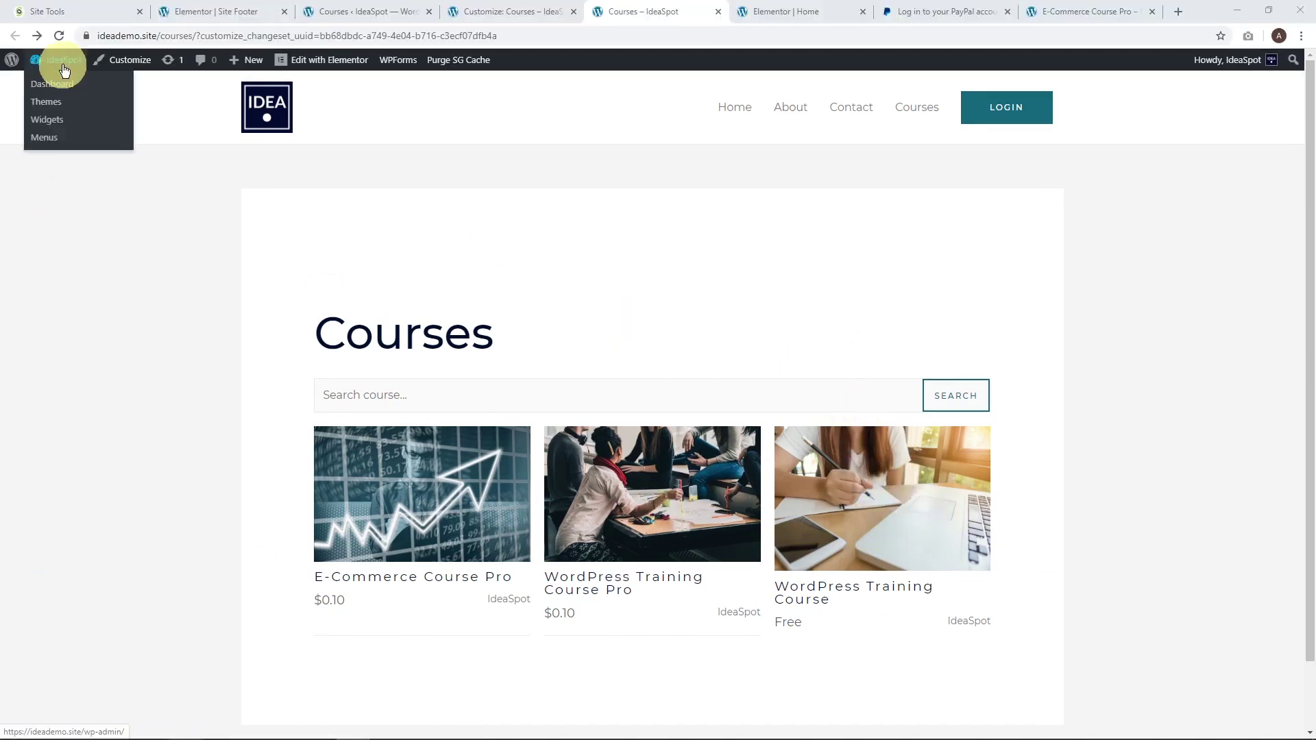
pyautogui.click(57, 93)
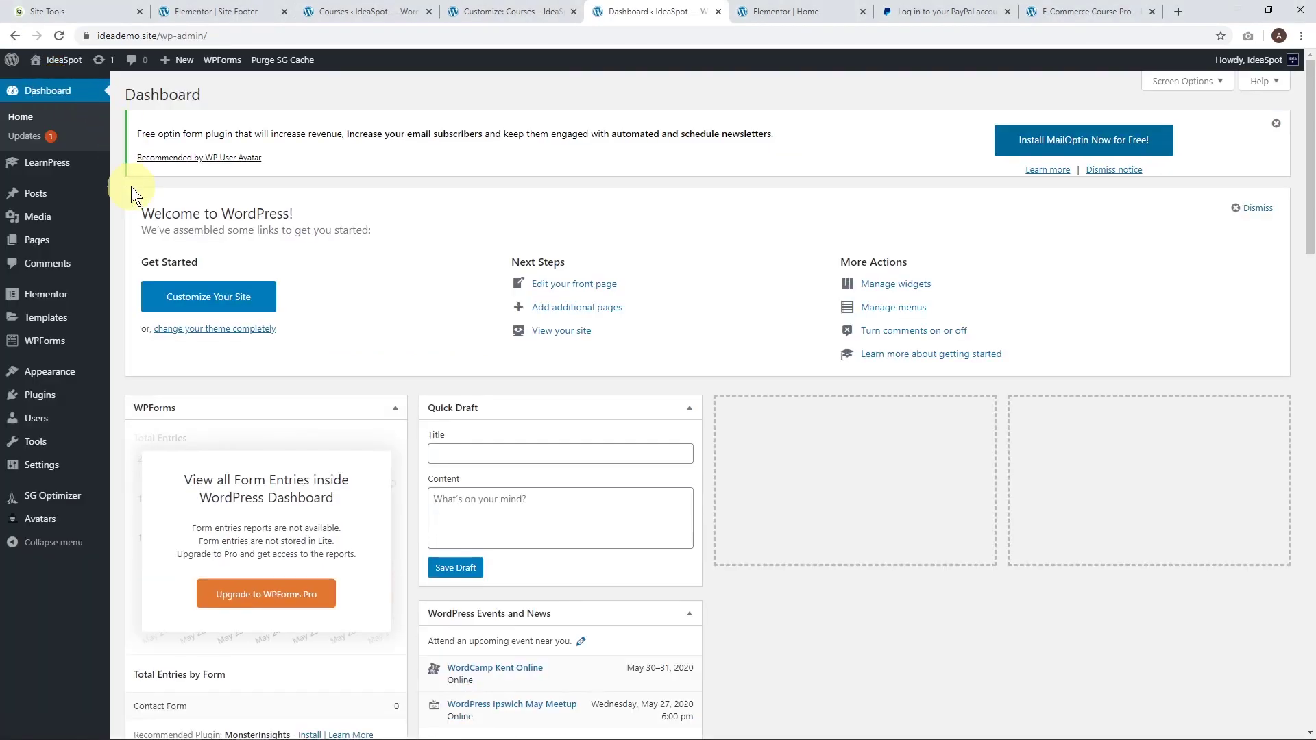
pyautogui.moveTo(65, 198)
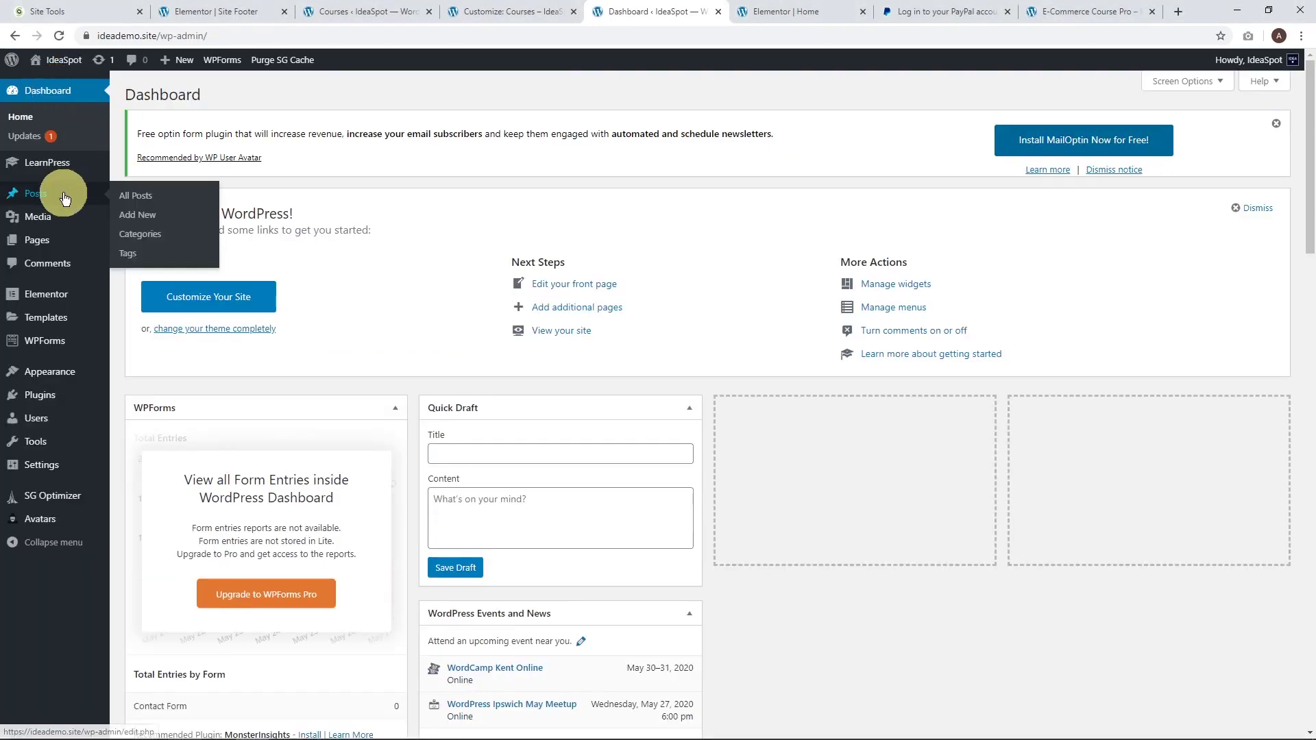
pyautogui.moveTo(61, 162)
pyautogui.click(125, 169)
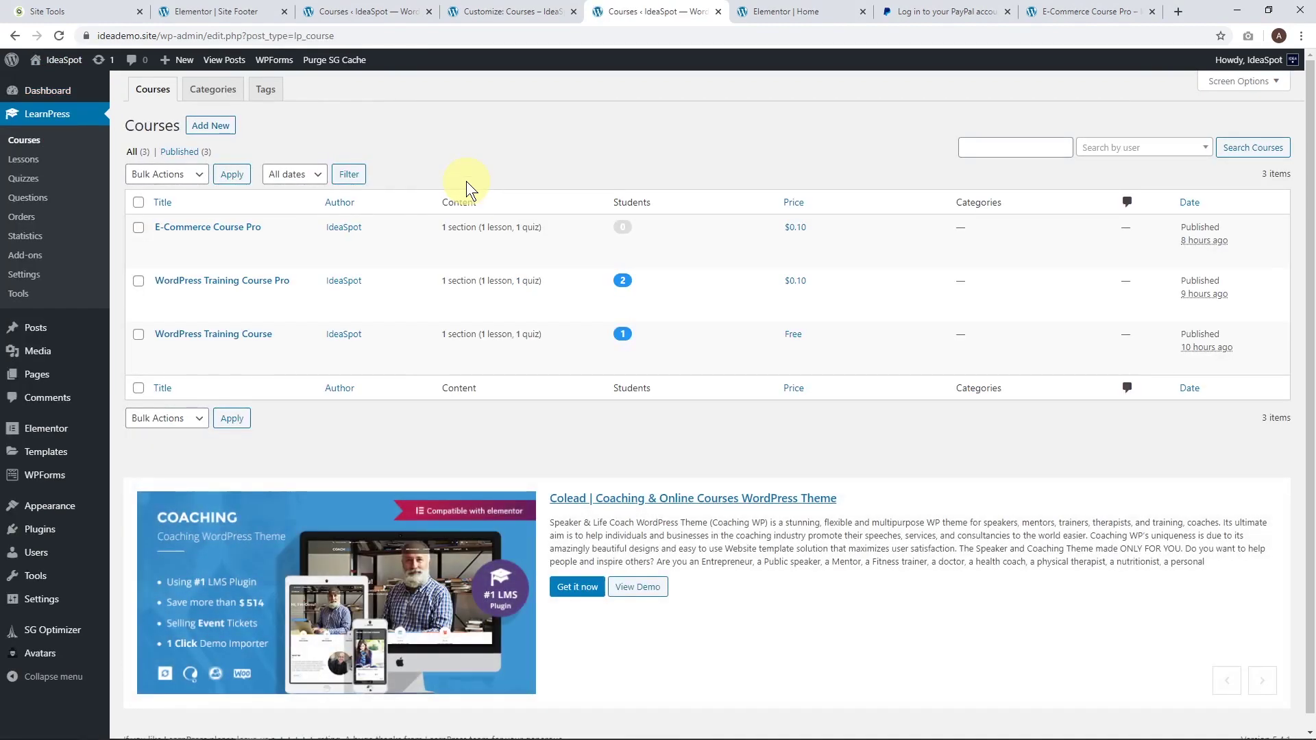
# Open WordPress Training Course's editor in a new tab.
pyautogui.moveTo(305, 343)
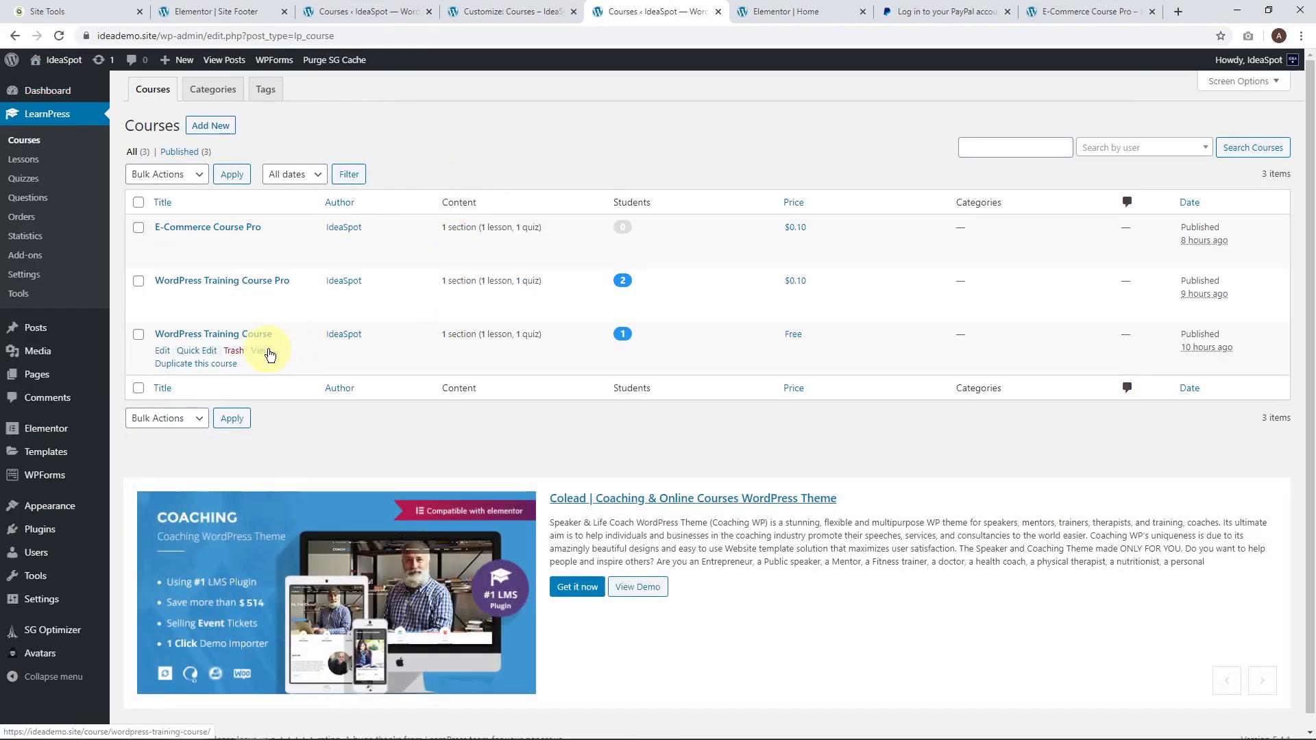
pyautogui.rightClick(165, 352)
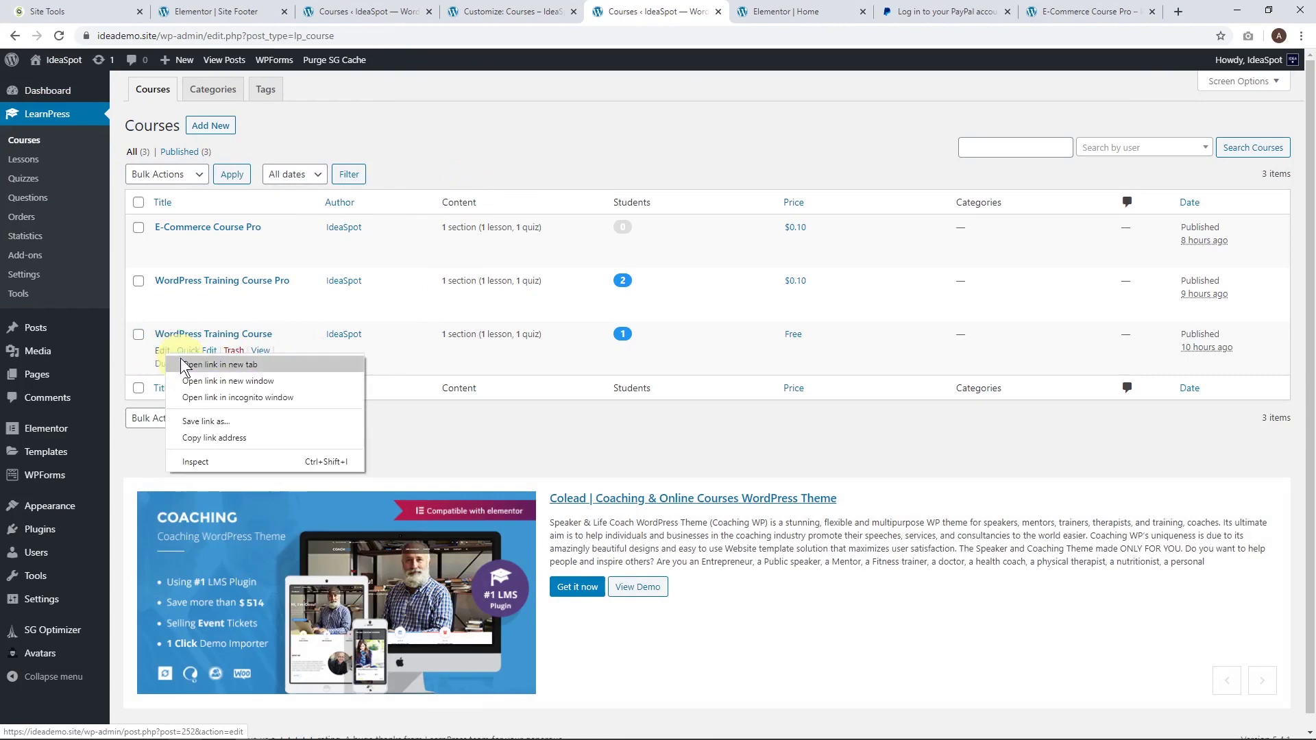
pyautogui.click(195, 362)
pyautogui.click(713, 11)
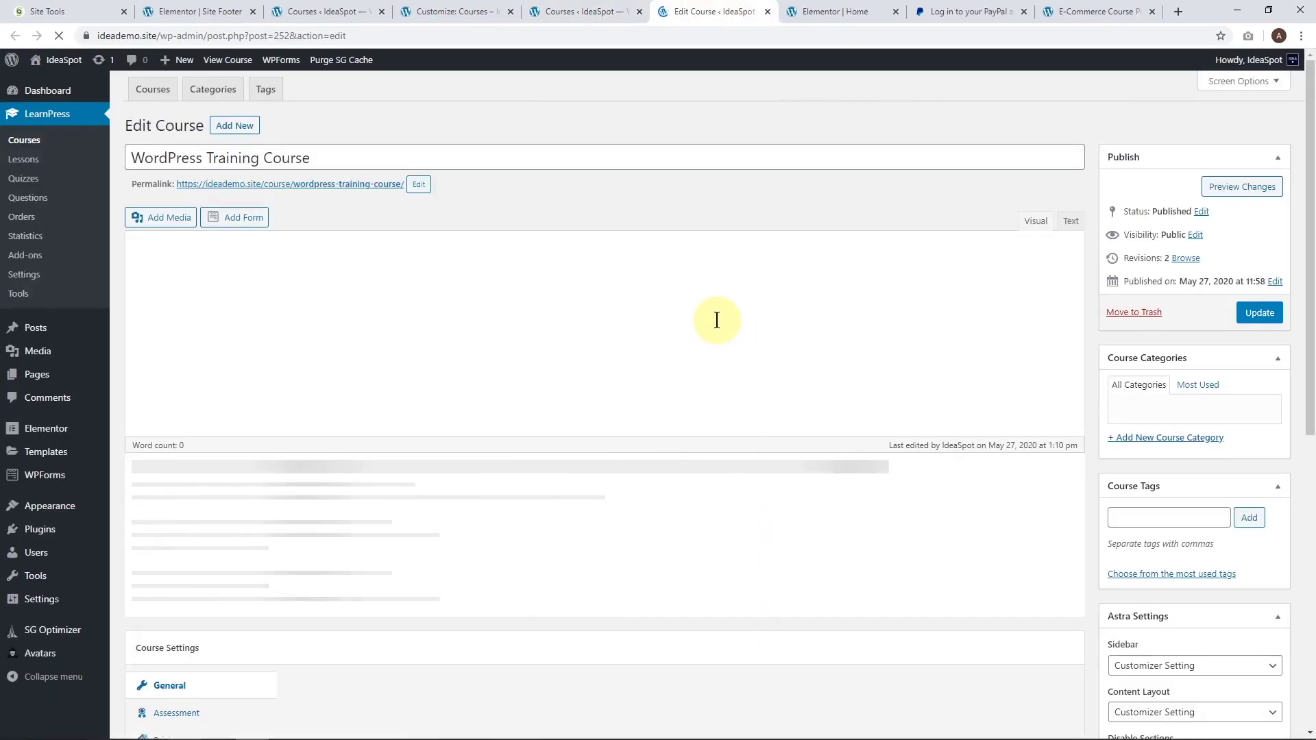
pyautogui.scroll(-6, 1211, 478)
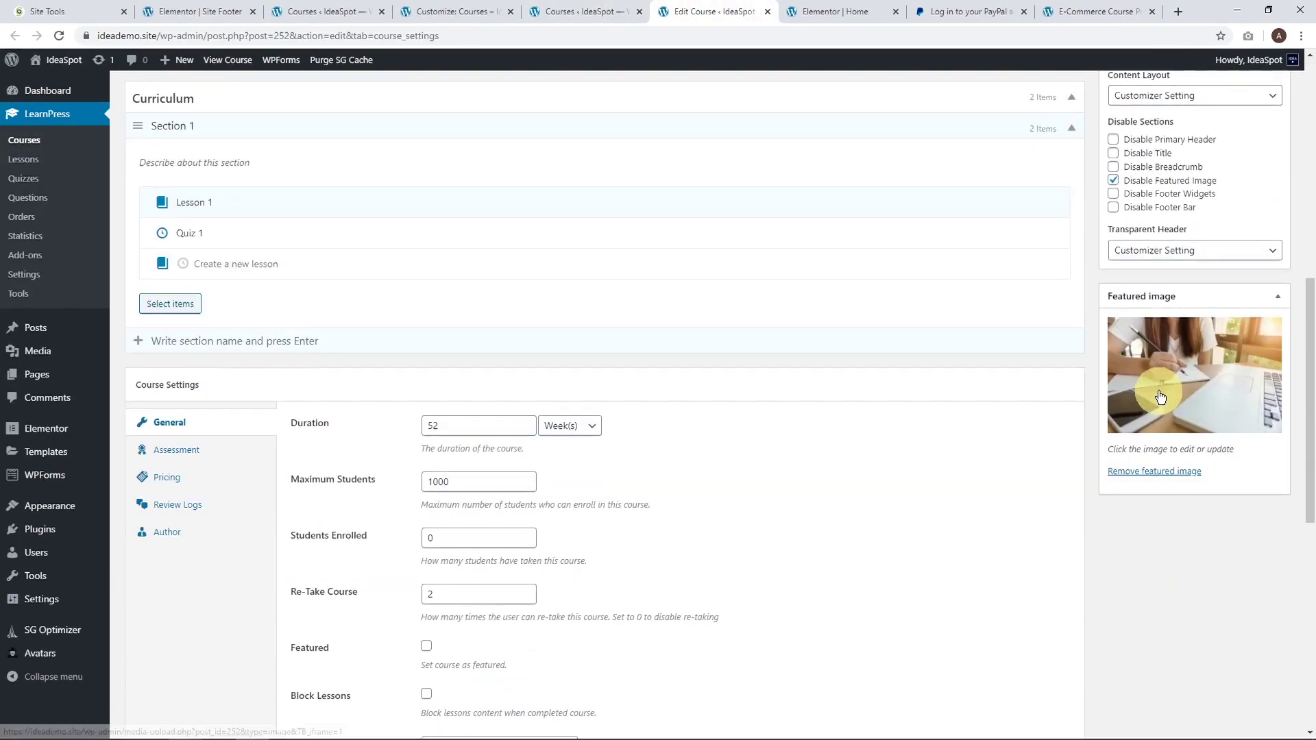
# Edit the course's featured photo and set a 1920:1080 crop area.
pyautogui.click(1158, 391)
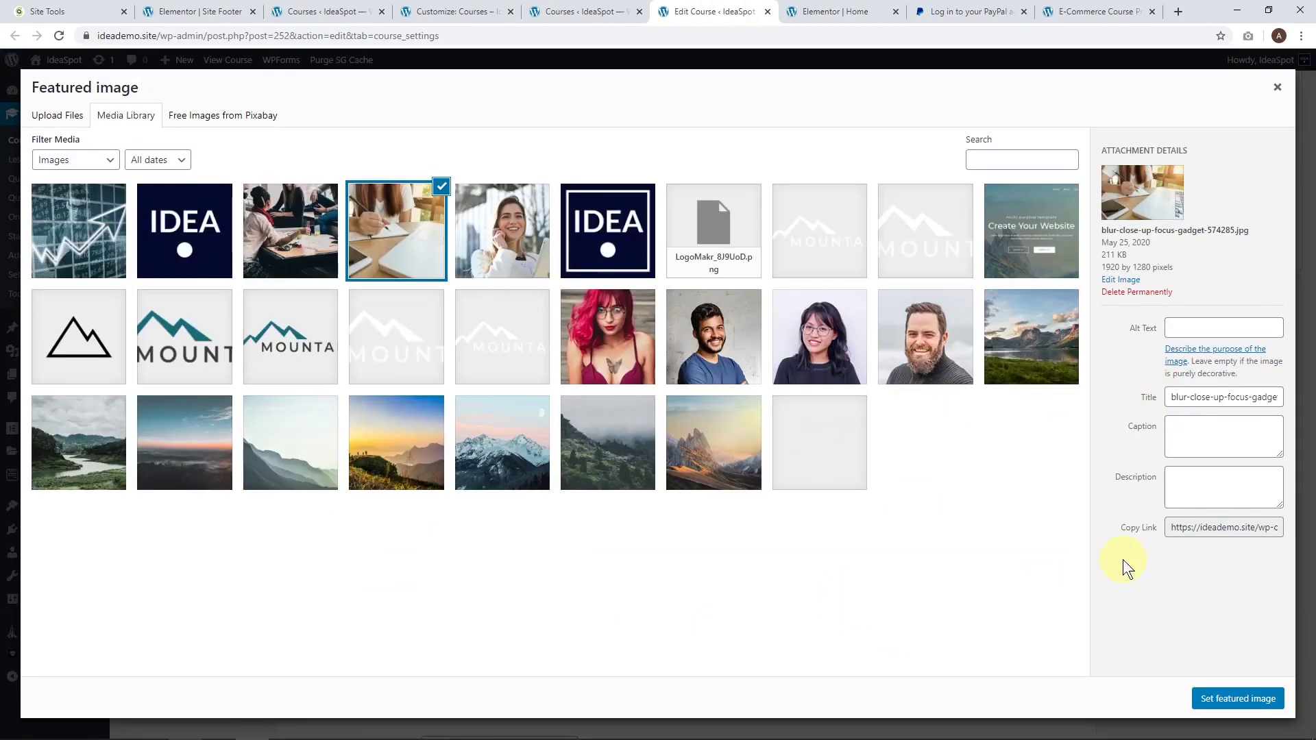
pyautogui.click(1120, 279)
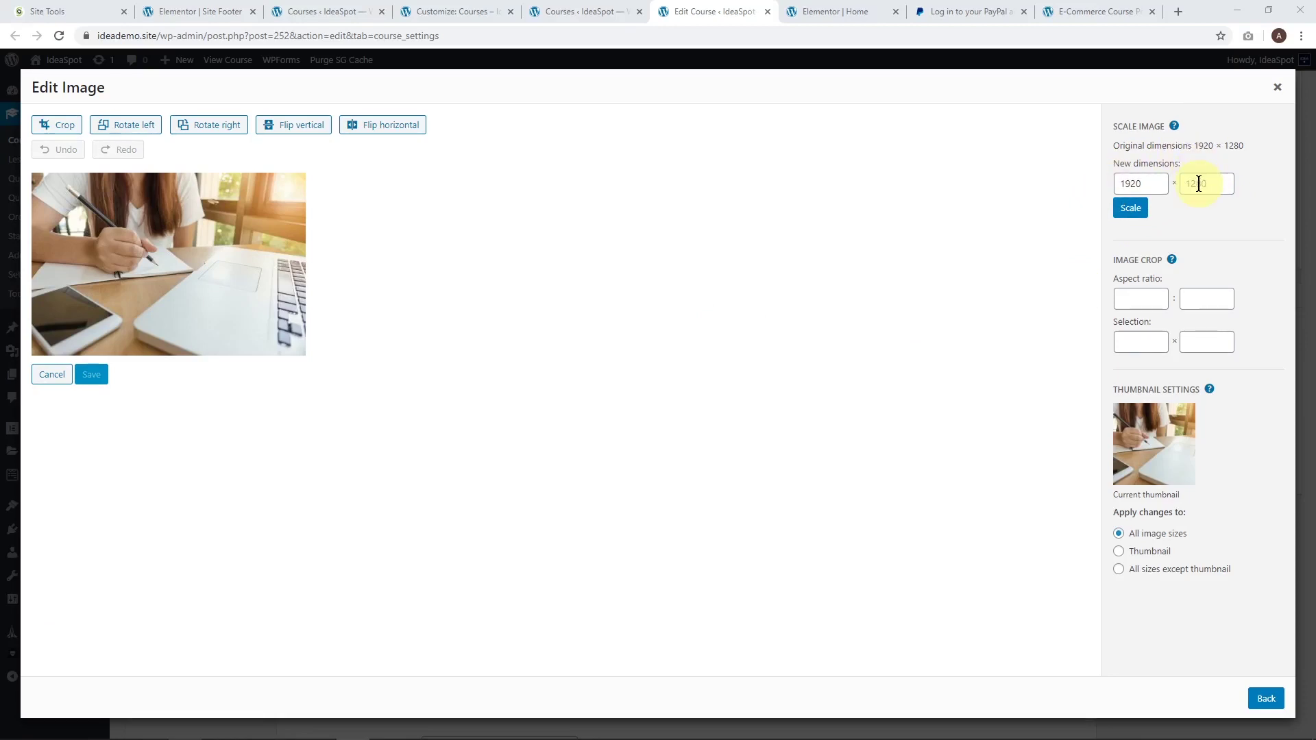
pyautogui.click(58, 129)
pyautogui.click(1140, 296)
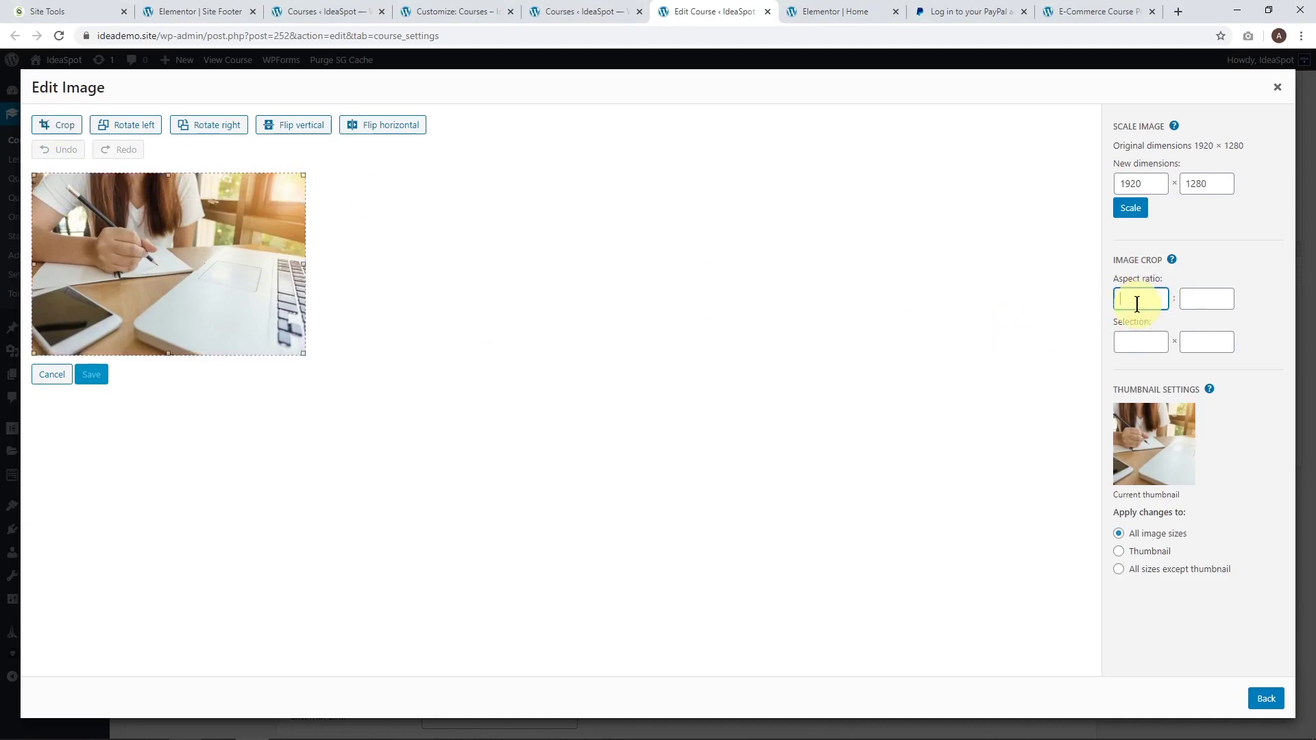
pyautogui.press('Tab')
pyautogui.write('1080')
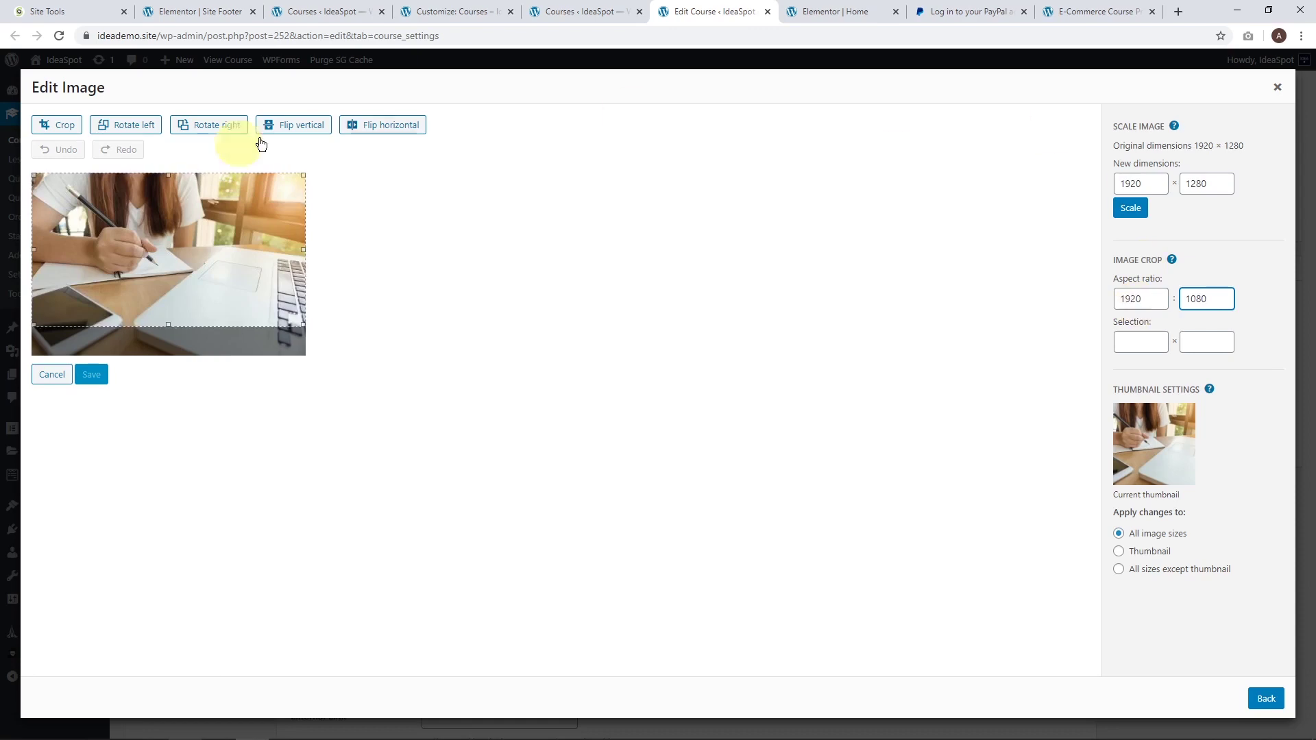
pyautogui.moveTo(181, 235); pyautogui.dragTo(84, 138)
# Apply and save the crop, set it as featured image, and view the Courses page.
pyautogui.click(61, 126)
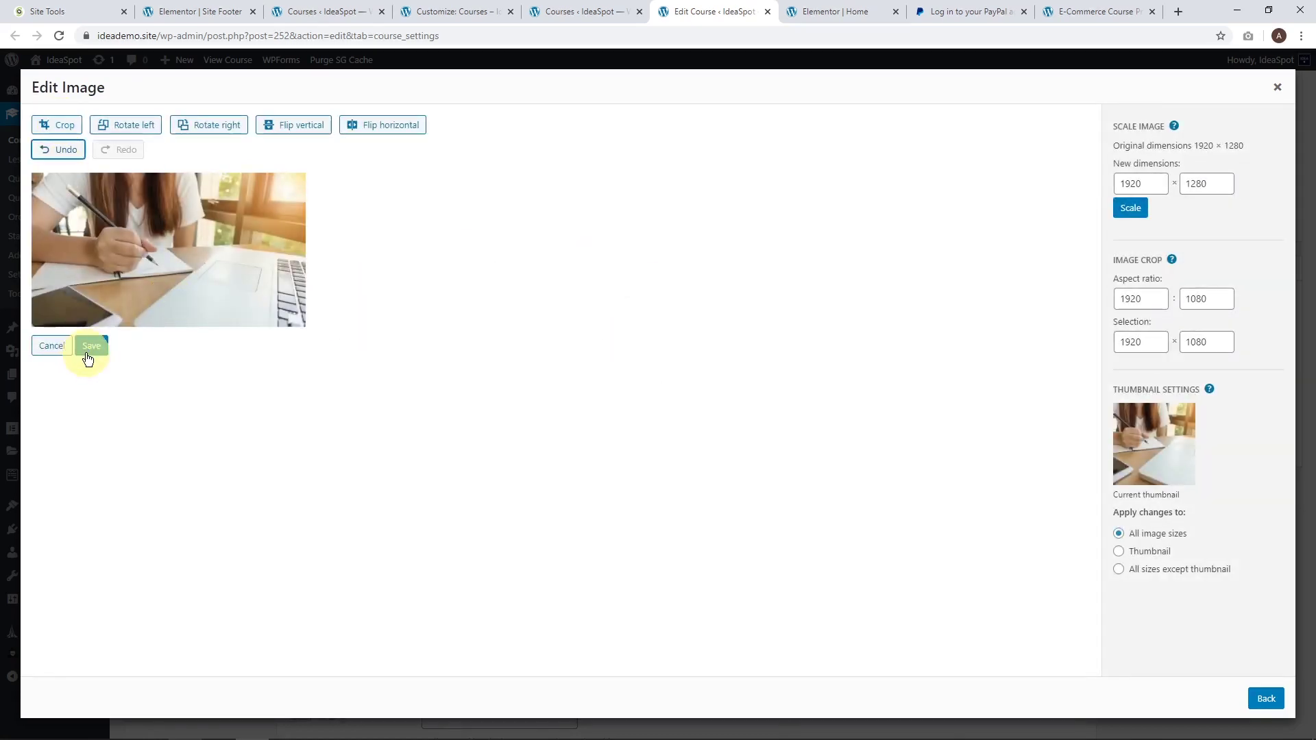
pyautogui.click(87, 352)
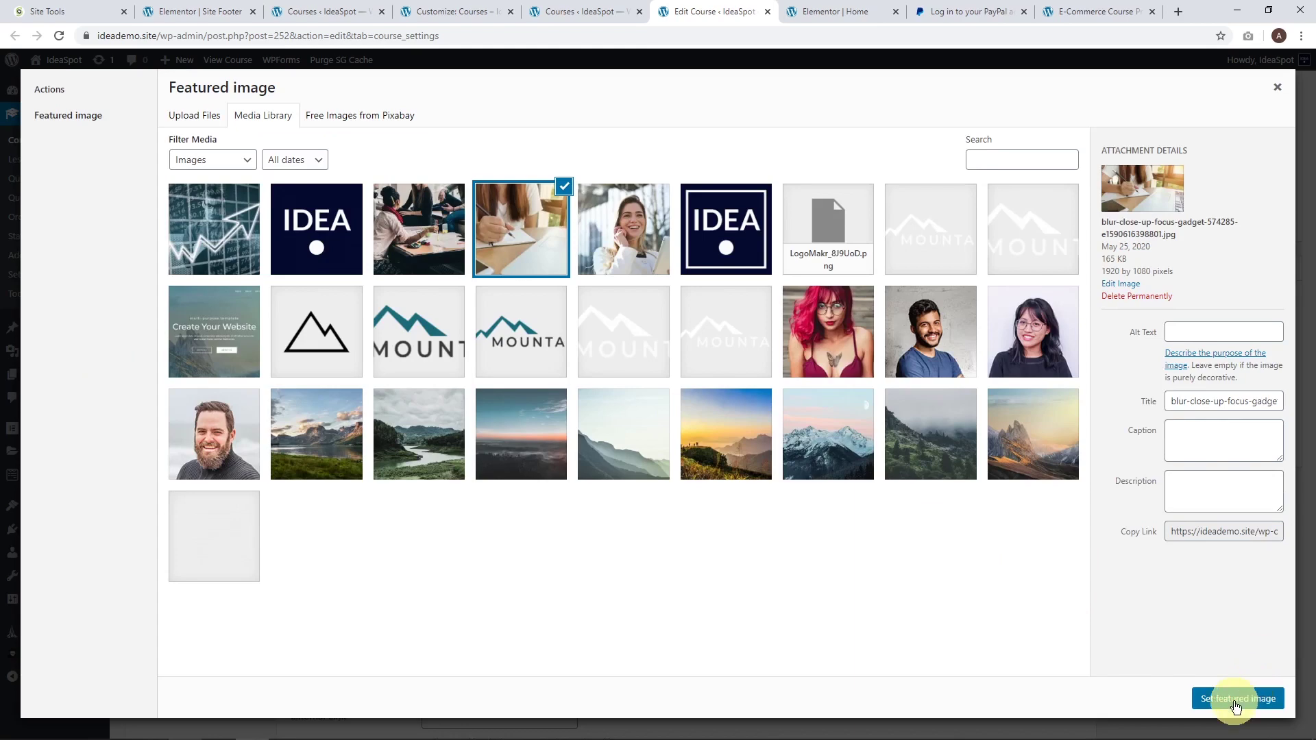
pyautogui.click(1236, 707)
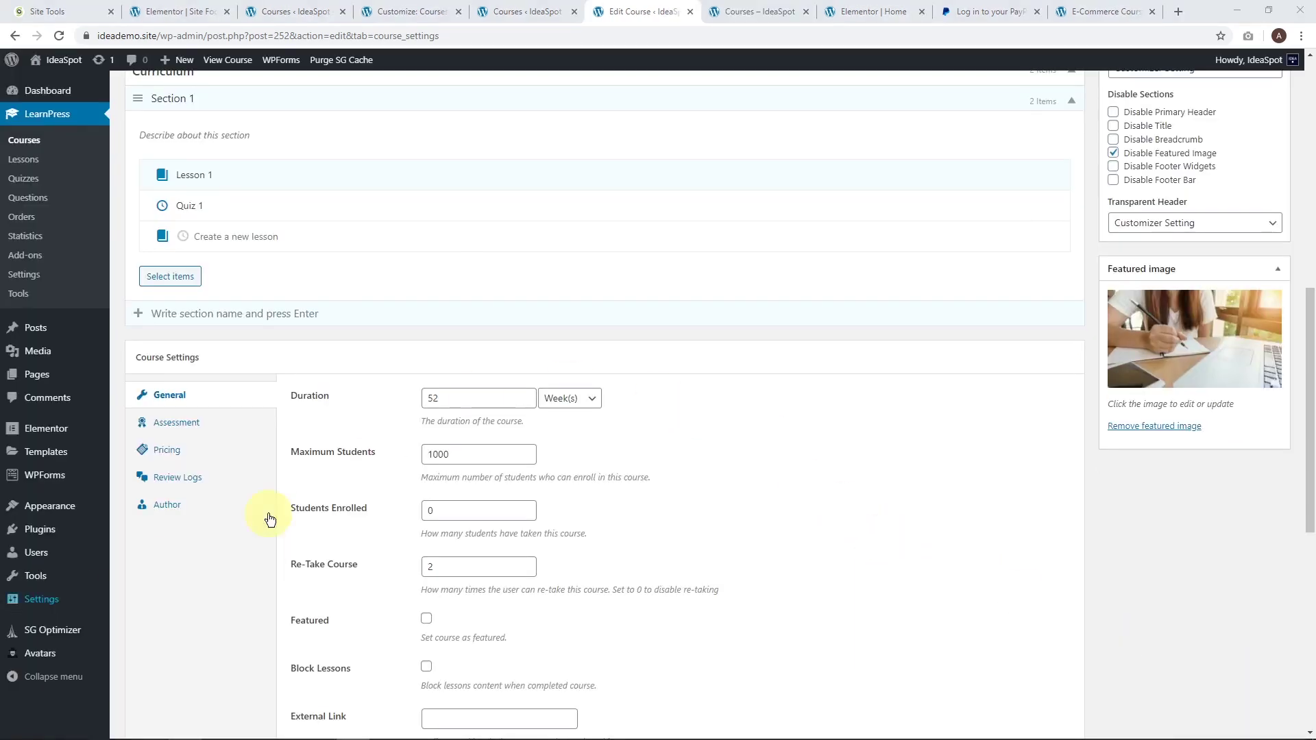
pyautogui.click(754, 12)
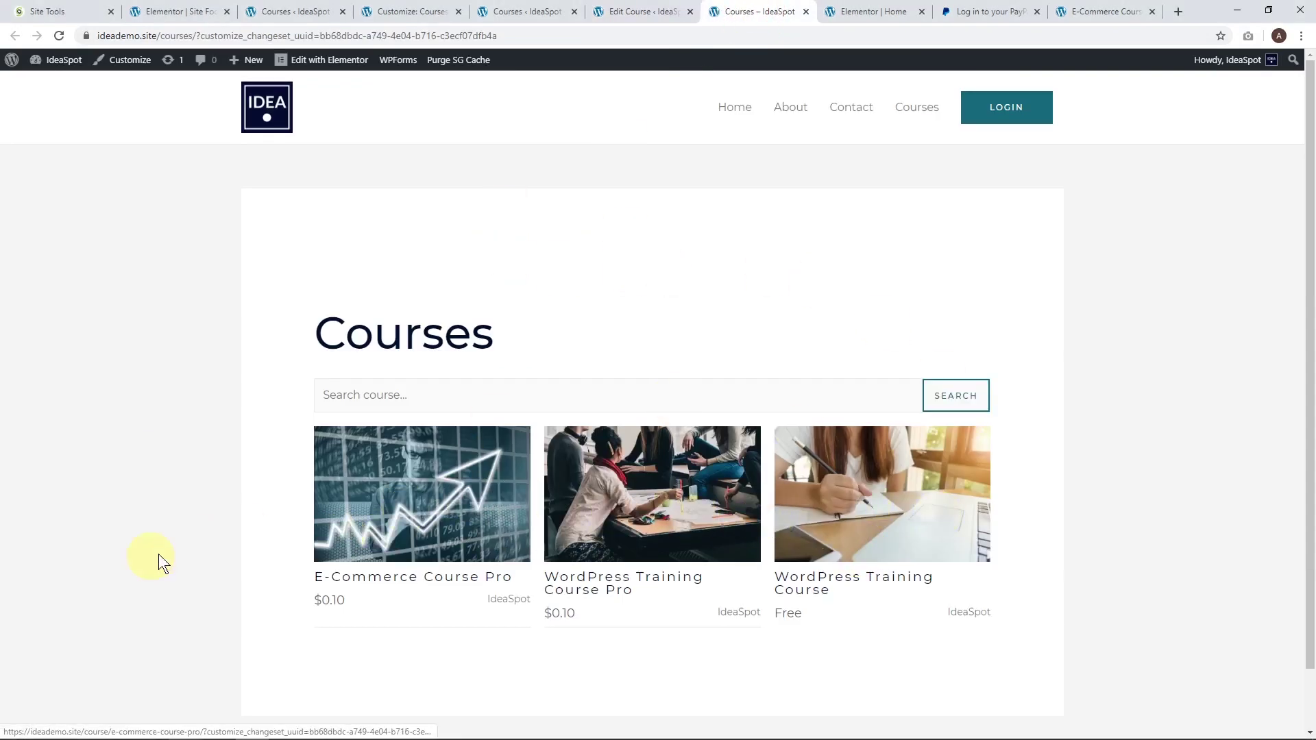
# As a private visitor, open WordPress Training Course Pro and reveal the checkout registration form.
pyautogui.hotkey('alt', 'Tab')
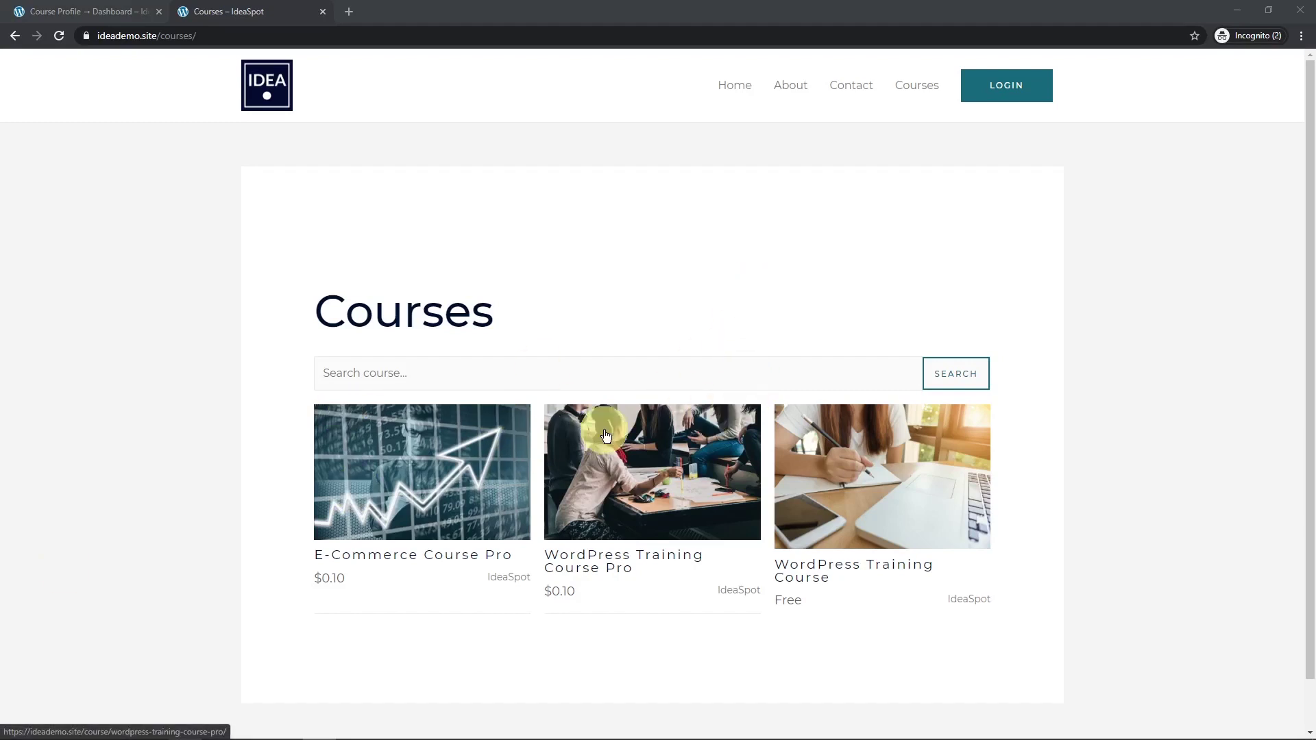
pyautogui.click(618, 462)
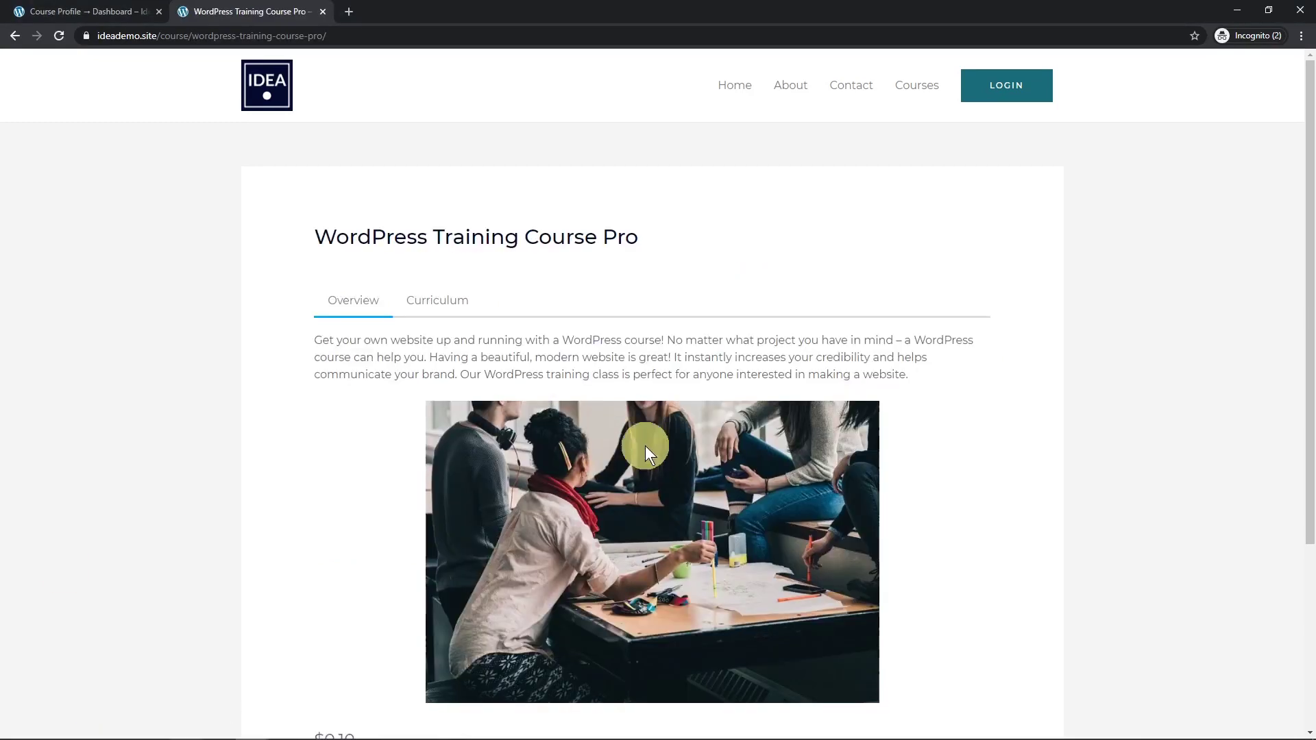
pyautogui.scroll(-4, 689, 348)
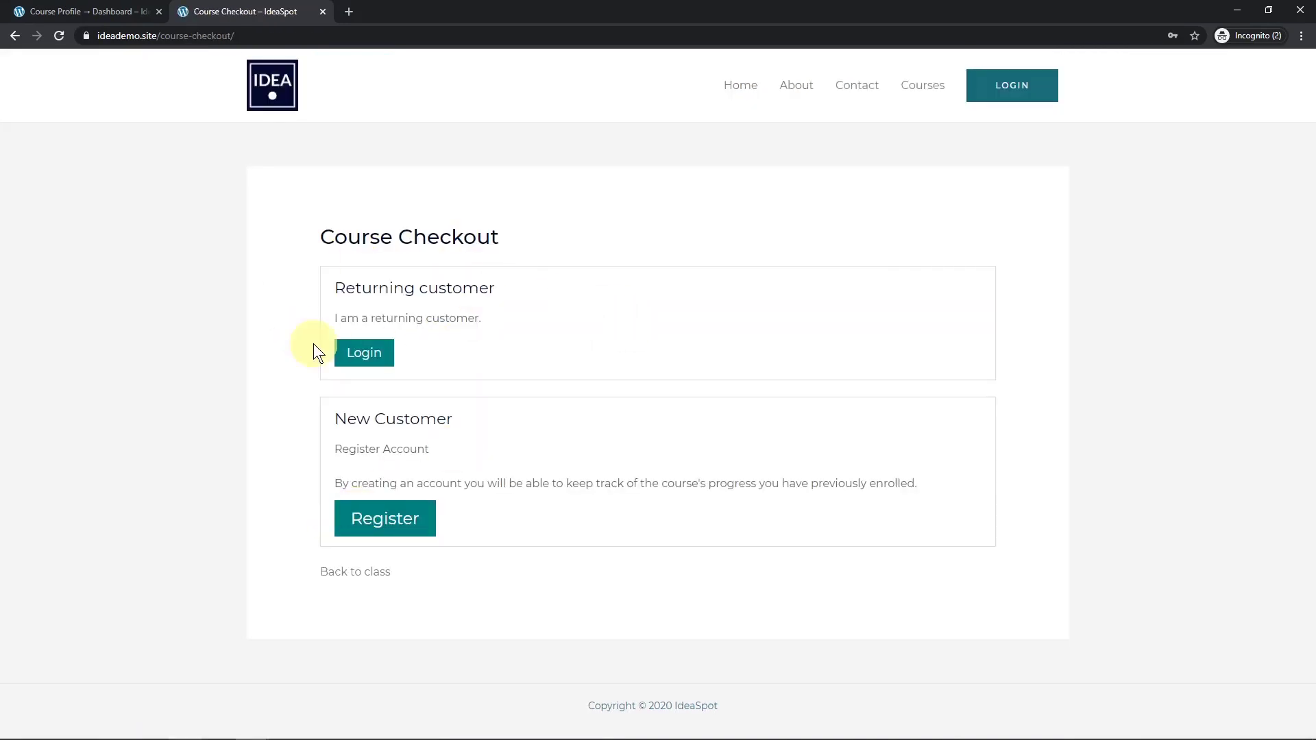
pyautogui.click(396, 517)
pyautogui.scroll(-3, 451, 510)
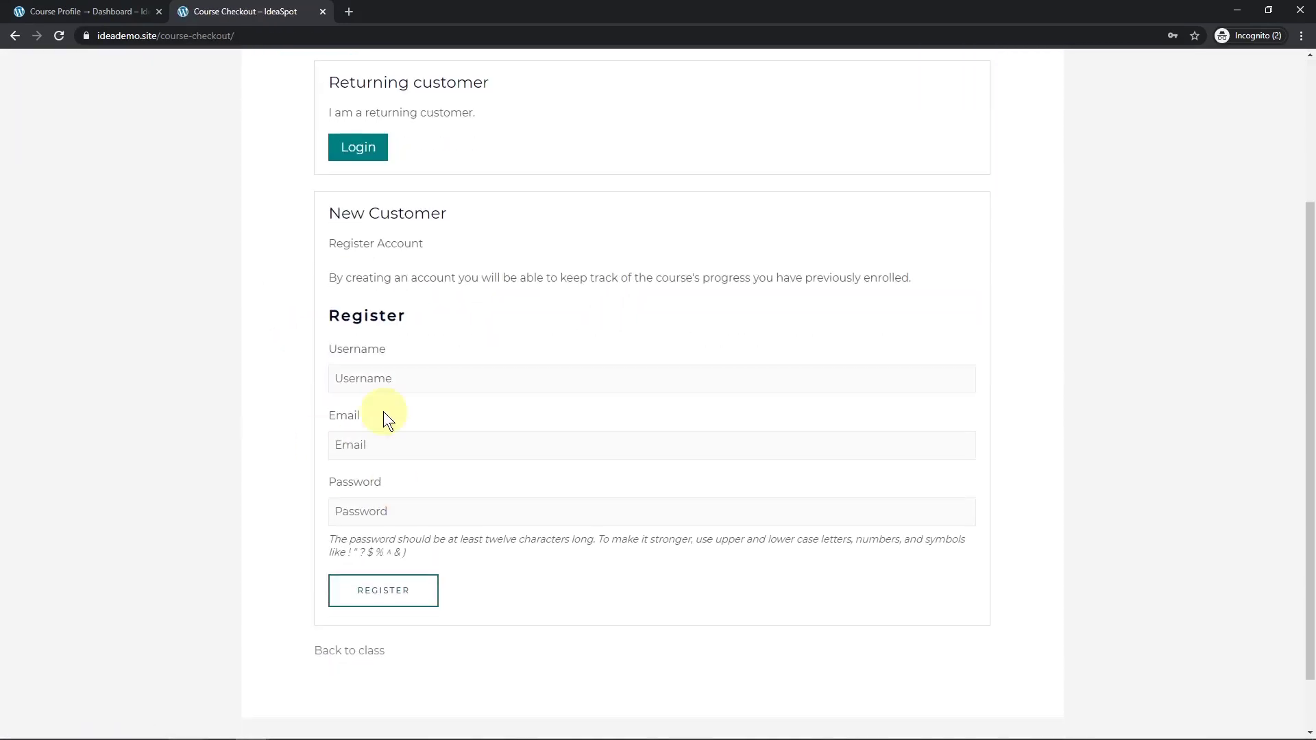
# Register a new customer account with a username, email and password.
pyautogui.click(387, 379)
pyautogui.click(384, 326)
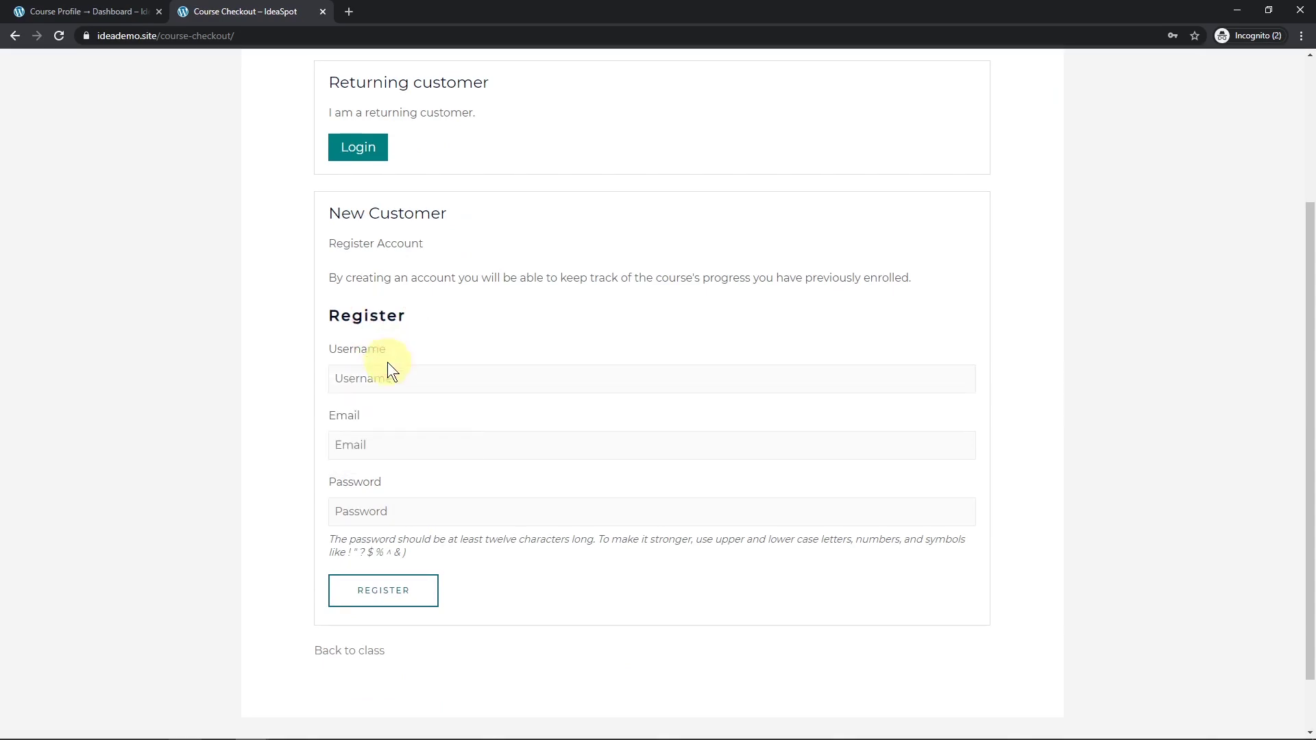
pyautogui.click(387, 391)
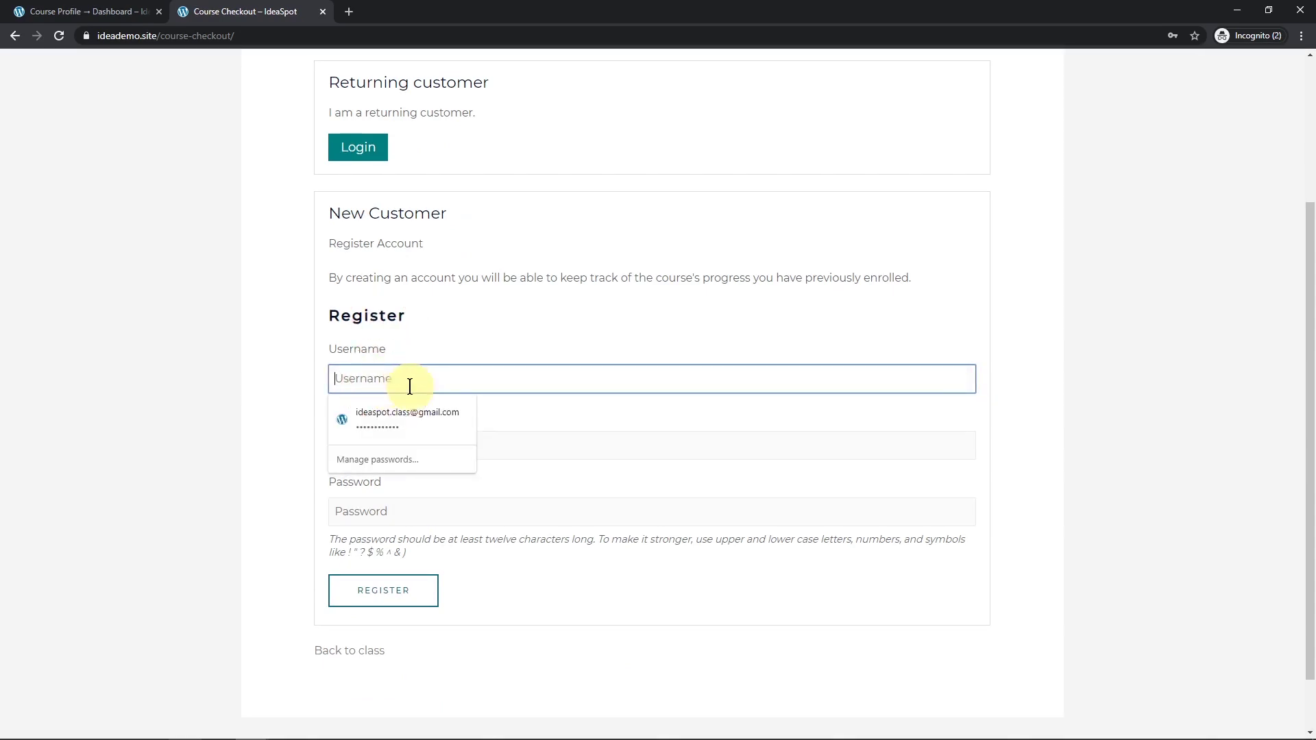
pyautogui.write('Bart Simpson')
pyautogui.press('Tab')
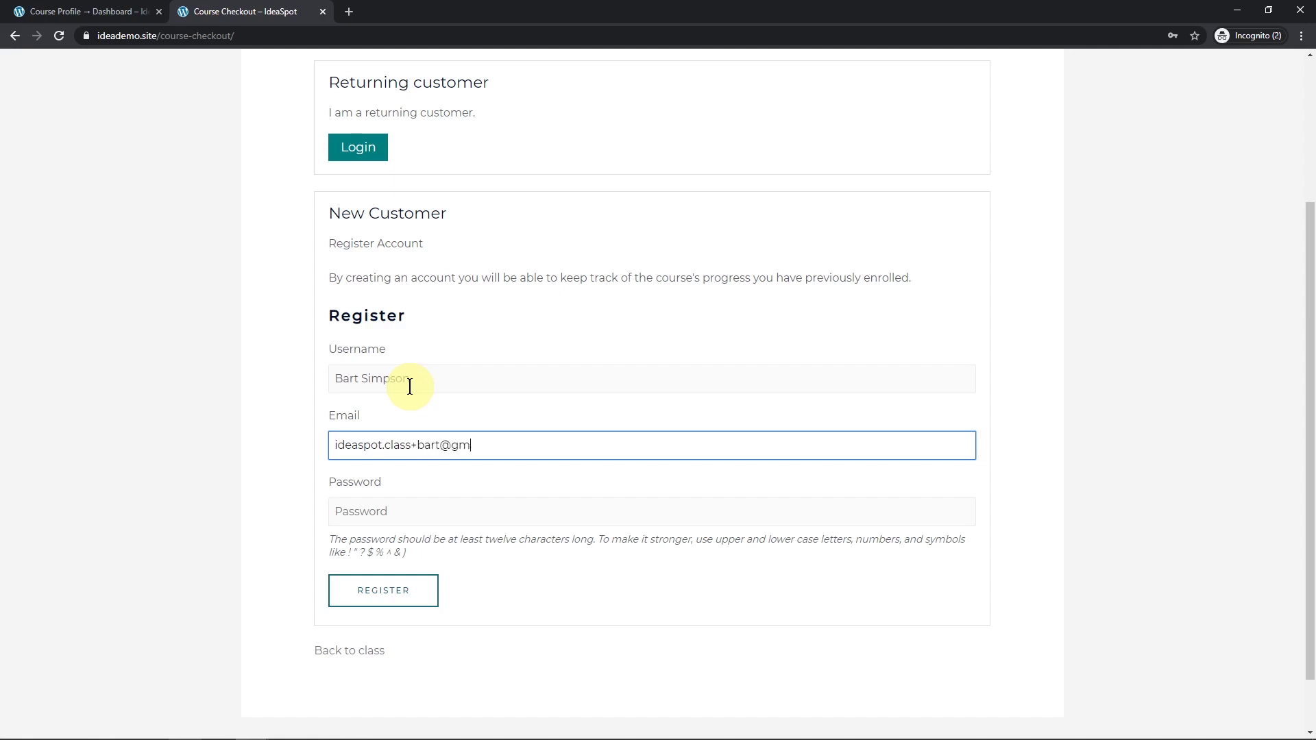
pyautogui.click(388, 501)
pyautogui.click(213, 470)
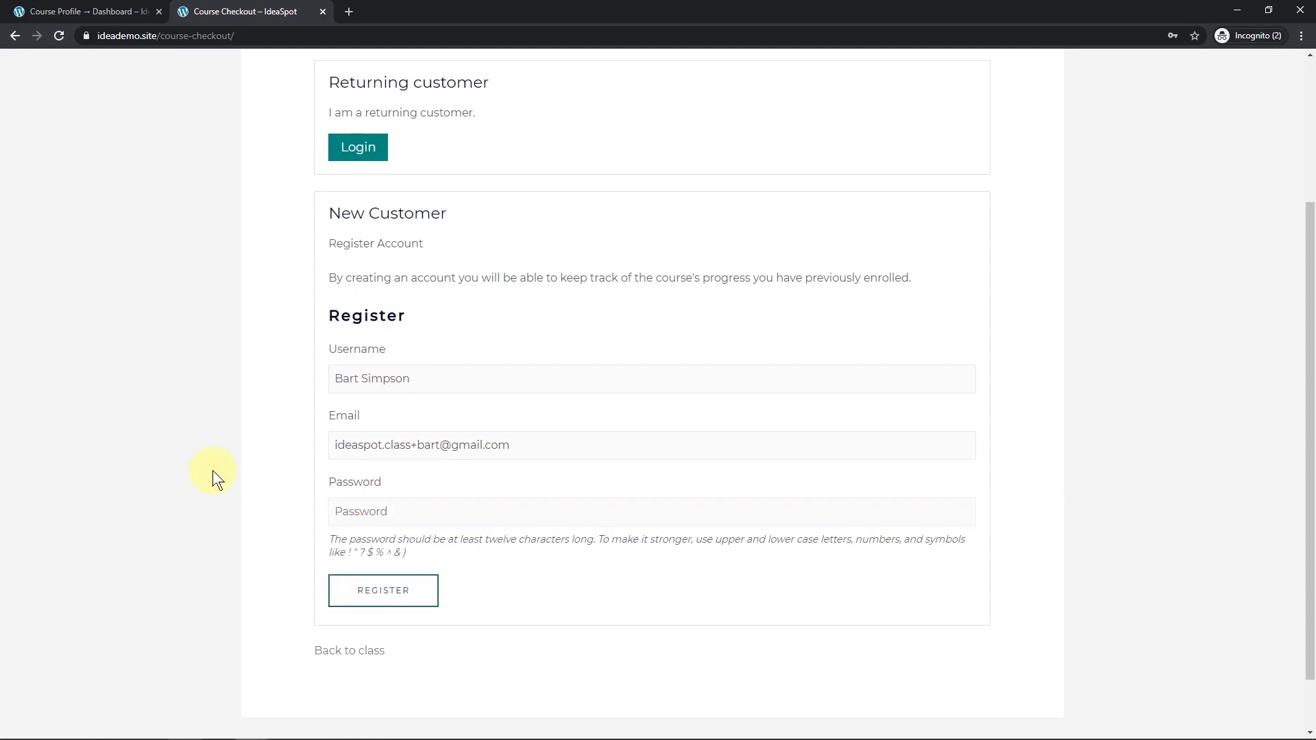
pyautogui.click(379, 607)
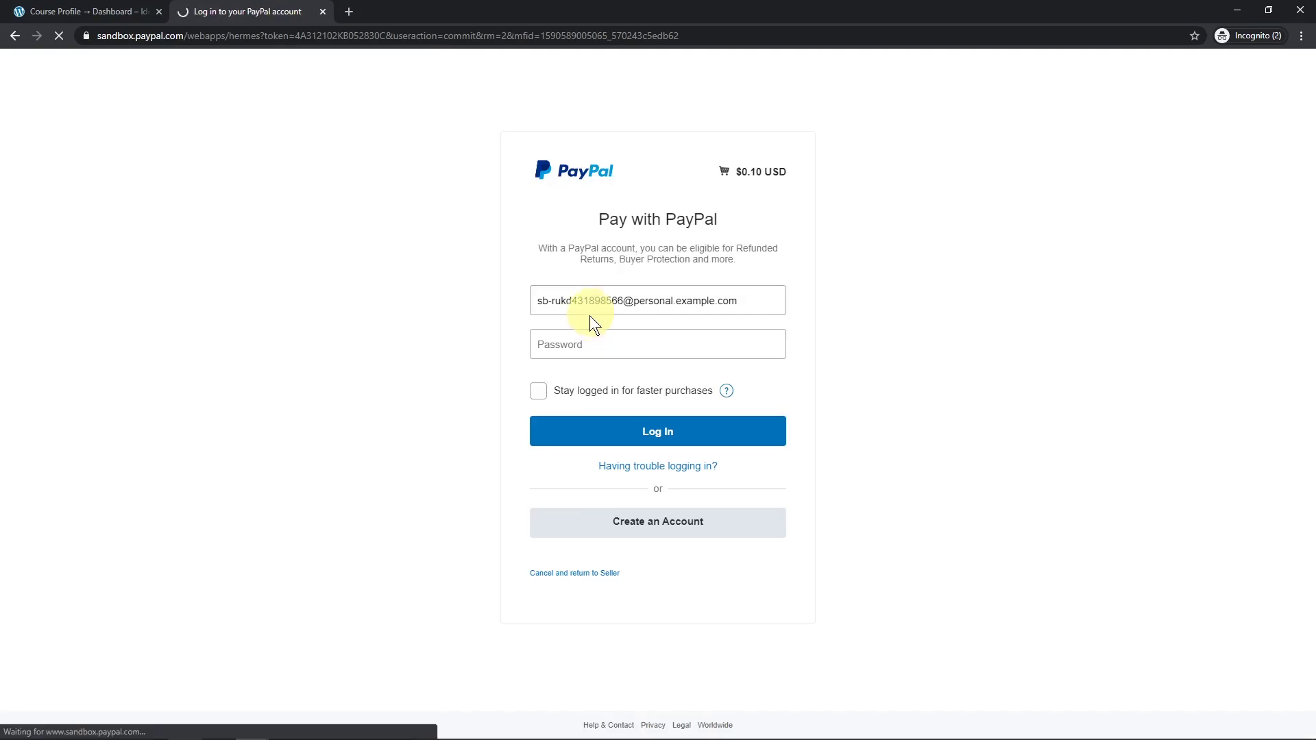
# Log in as the sandbox buyer, pay $0.10 and return to the IdeaSpot site.
pyautogui.click(568, 344)
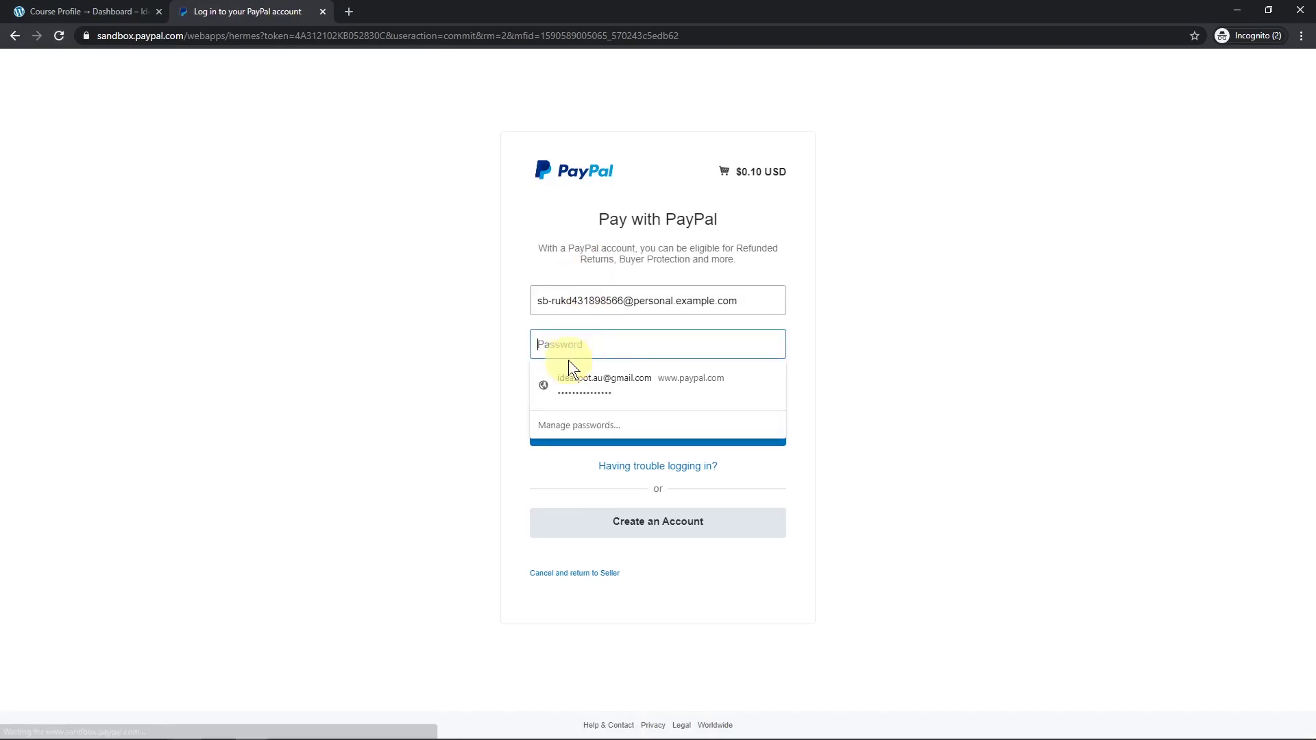
pyautogui.click(570, 372)
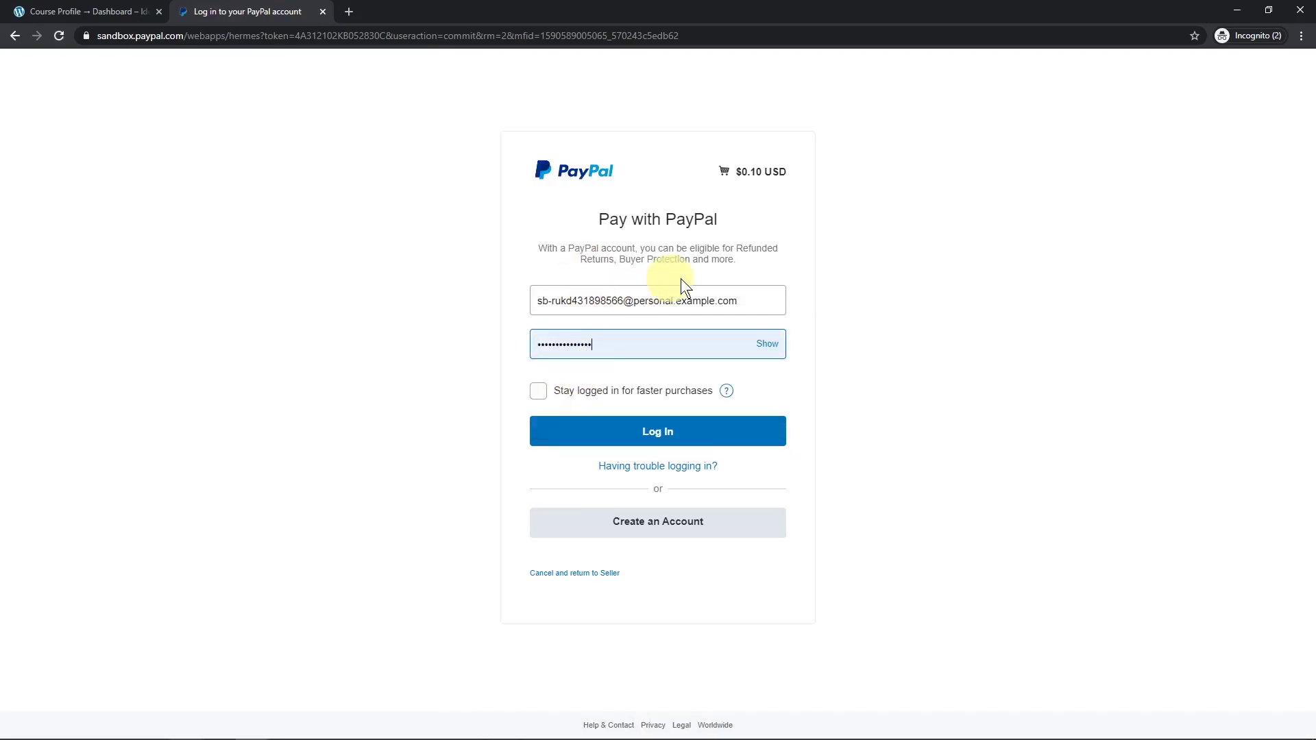
pyautogui.click(668, 441)
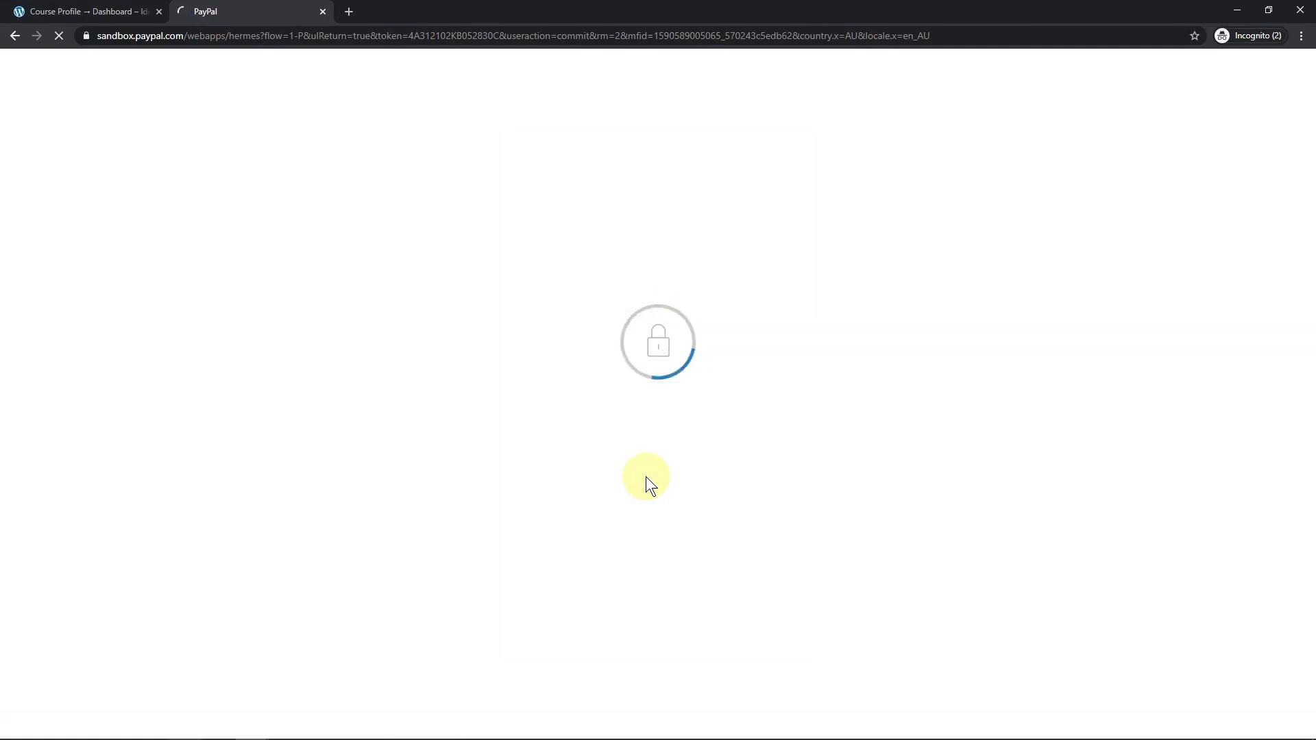
pyautogui.click(552, 375)
pyautogui.click(526, 421)
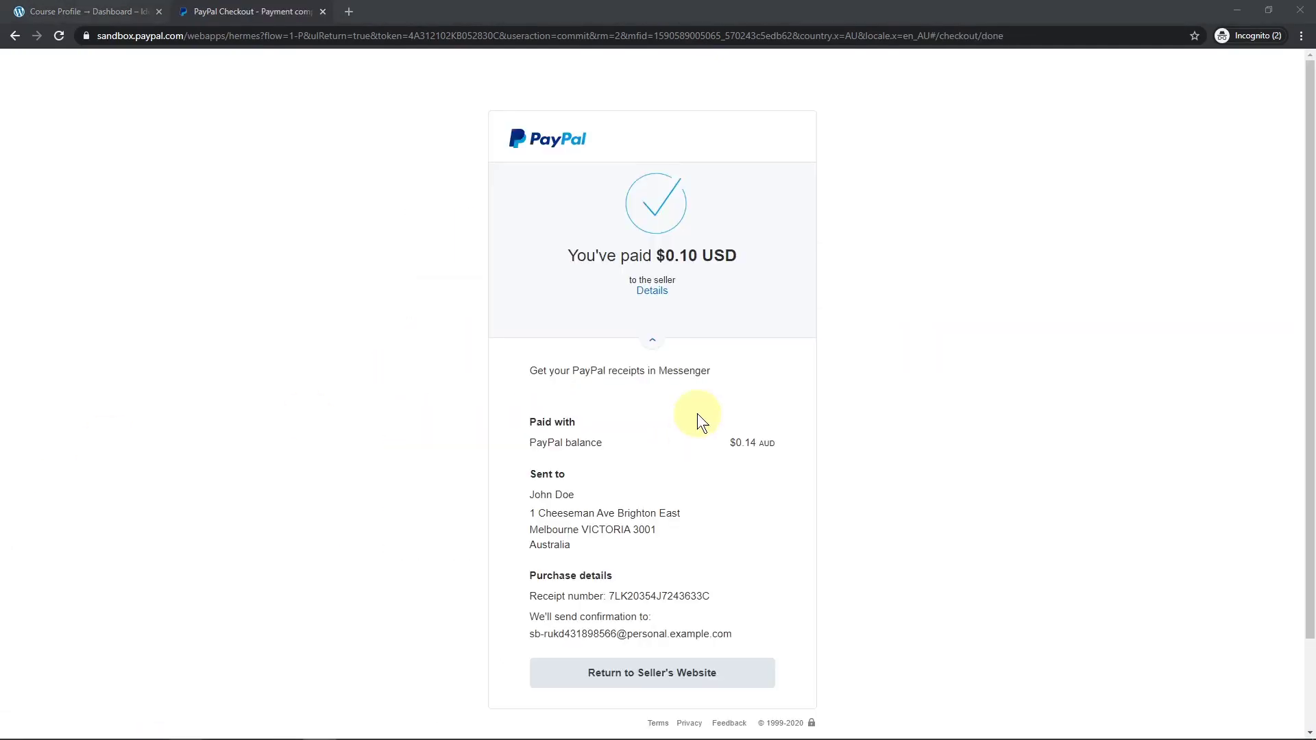
pyautogui.click(638, 675)
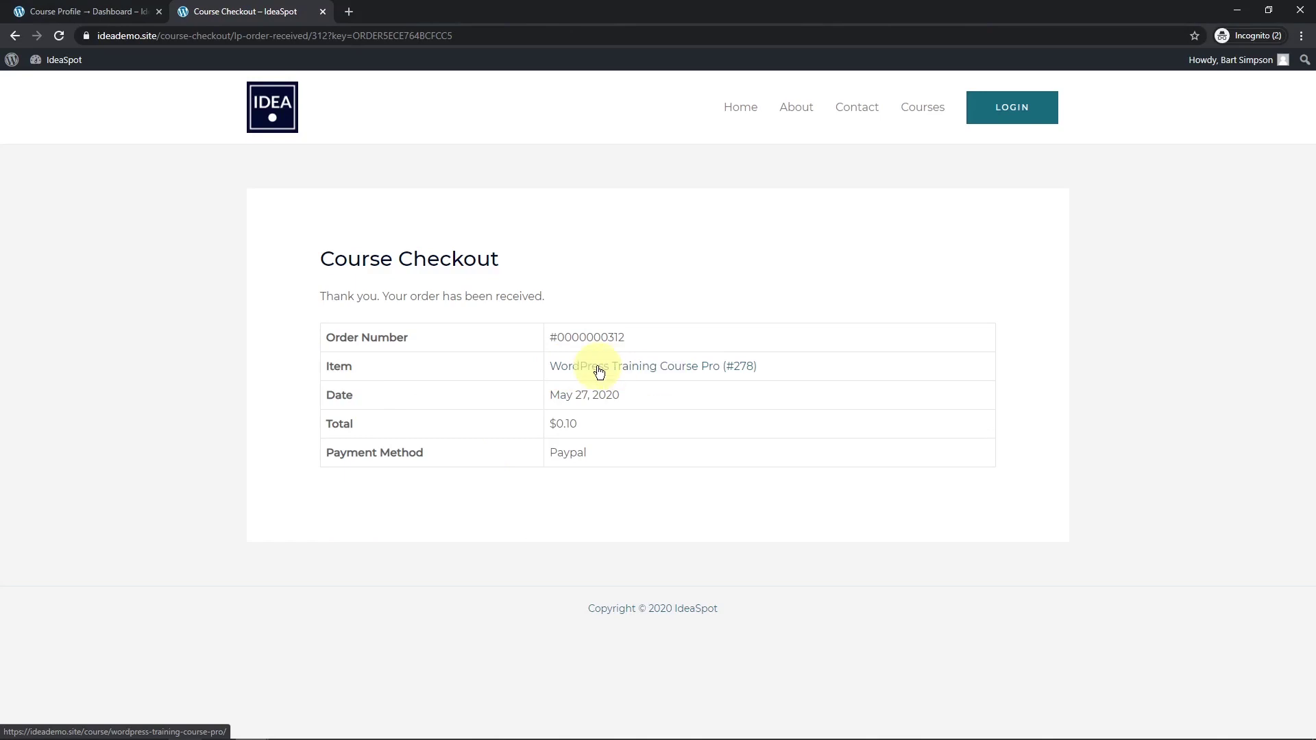
# From the Courses list, check E-Commerce Course Pro and confirm WordPress Training Course Pro shows Enrolled.
pyautogui.click(924, 111)
pyautogui.click(443, 517)
pyautogui.scroll(-4, 615, 440)
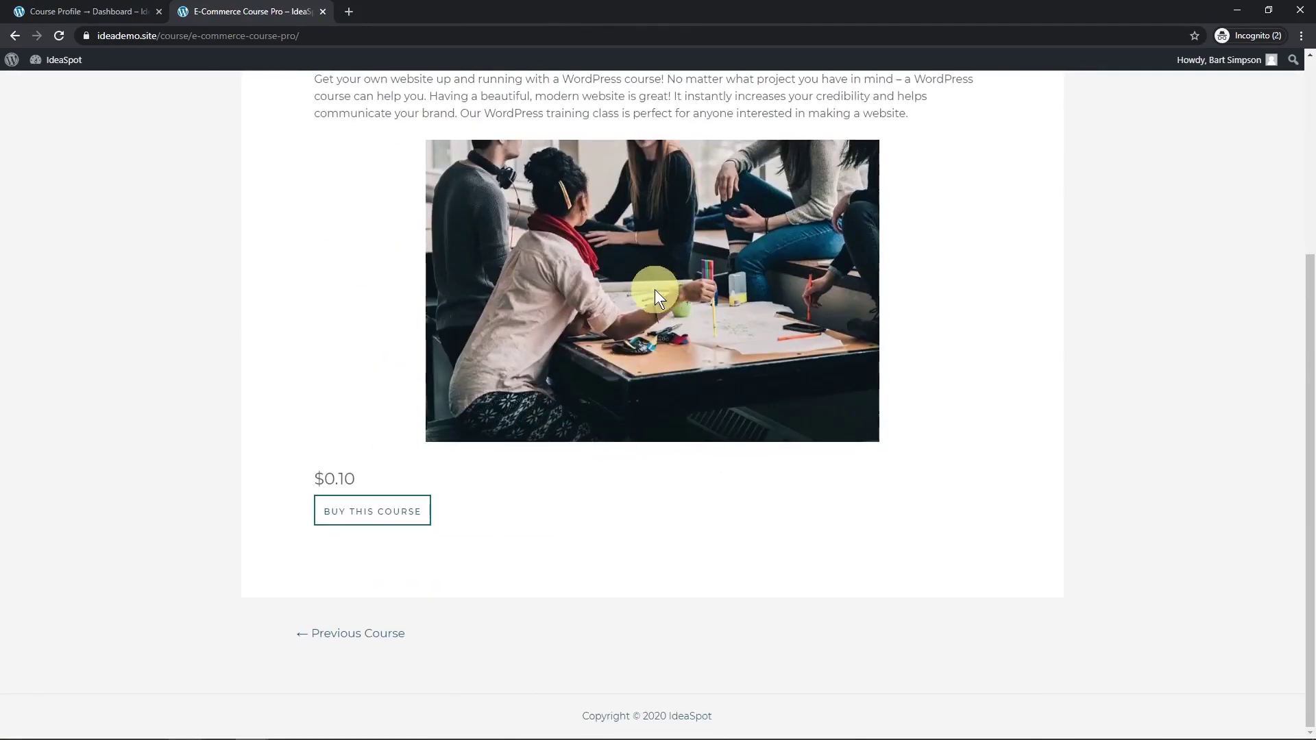
pyautogui.scroll(4, 657, 305)
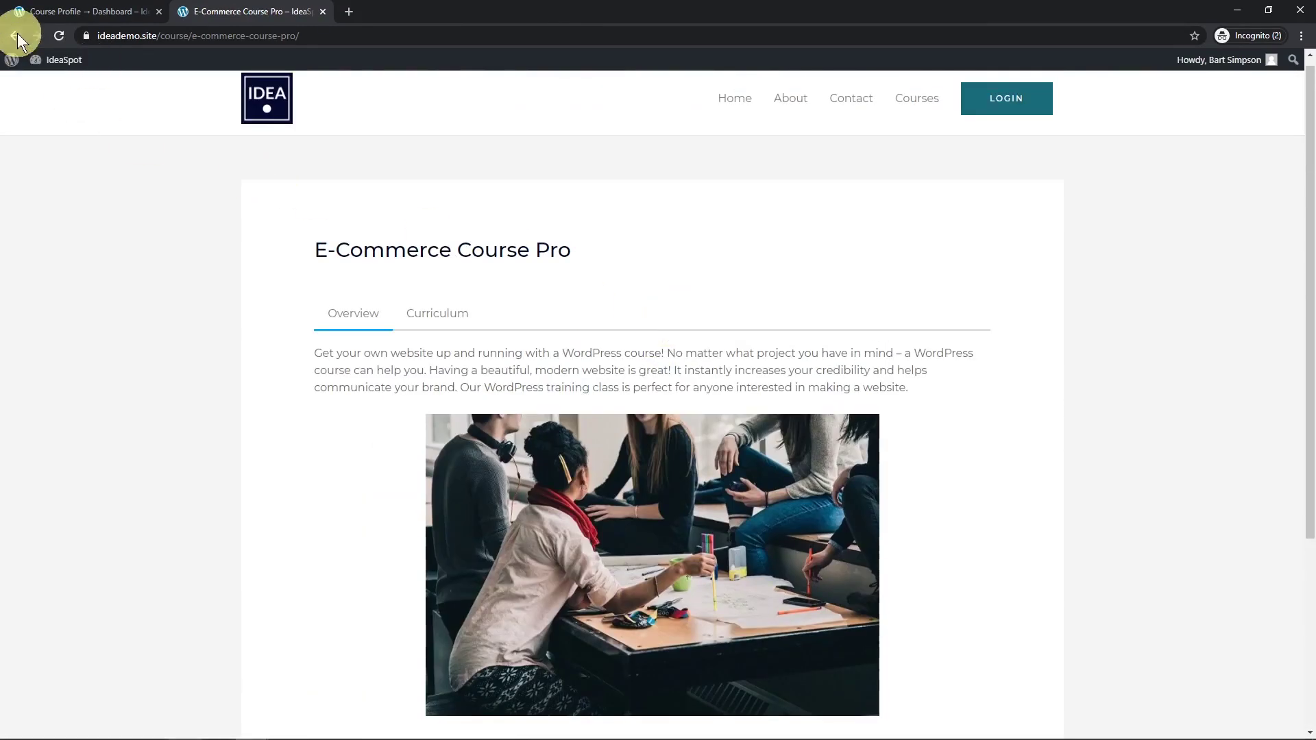
pyautogui.click(16, 35)
pyautogui.click(570, 461)
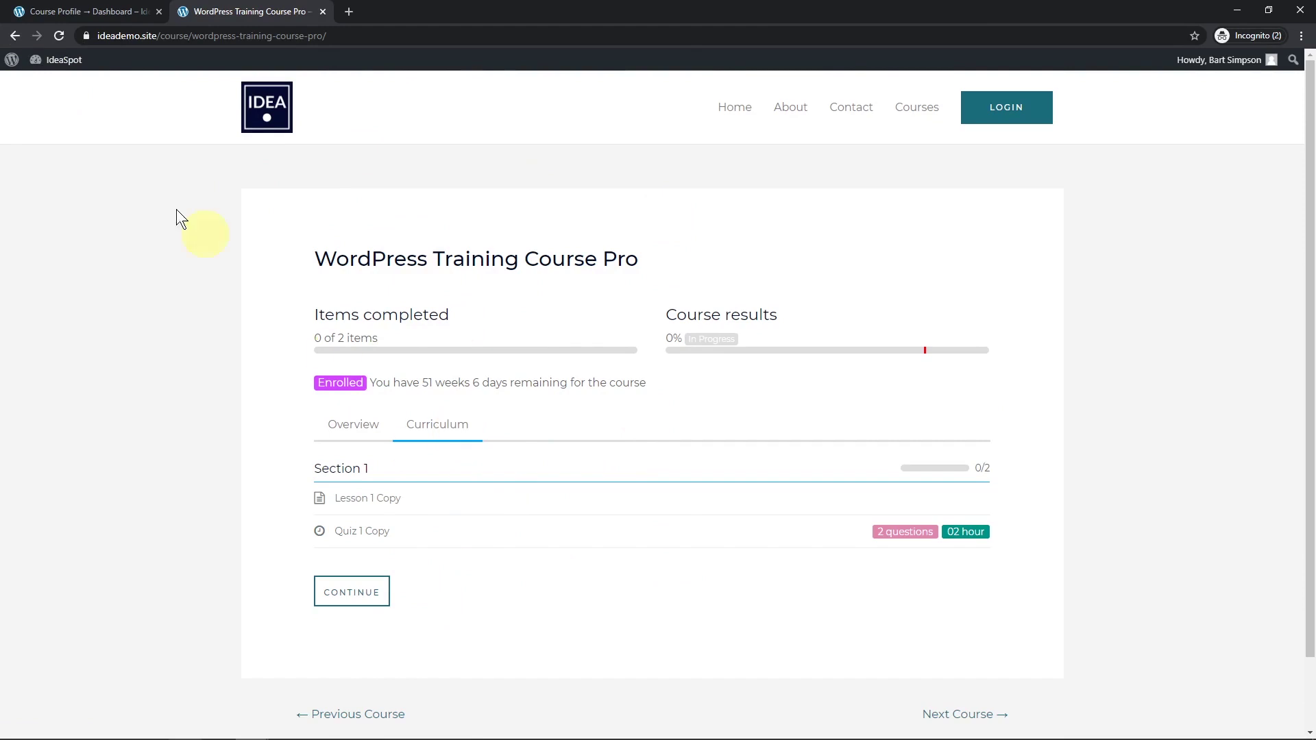
pyautogui.click(15, 36)
# Open E-Commerce Course Pro, try buying it, then return to the Courses list.
pyautogui.click(373, 479)
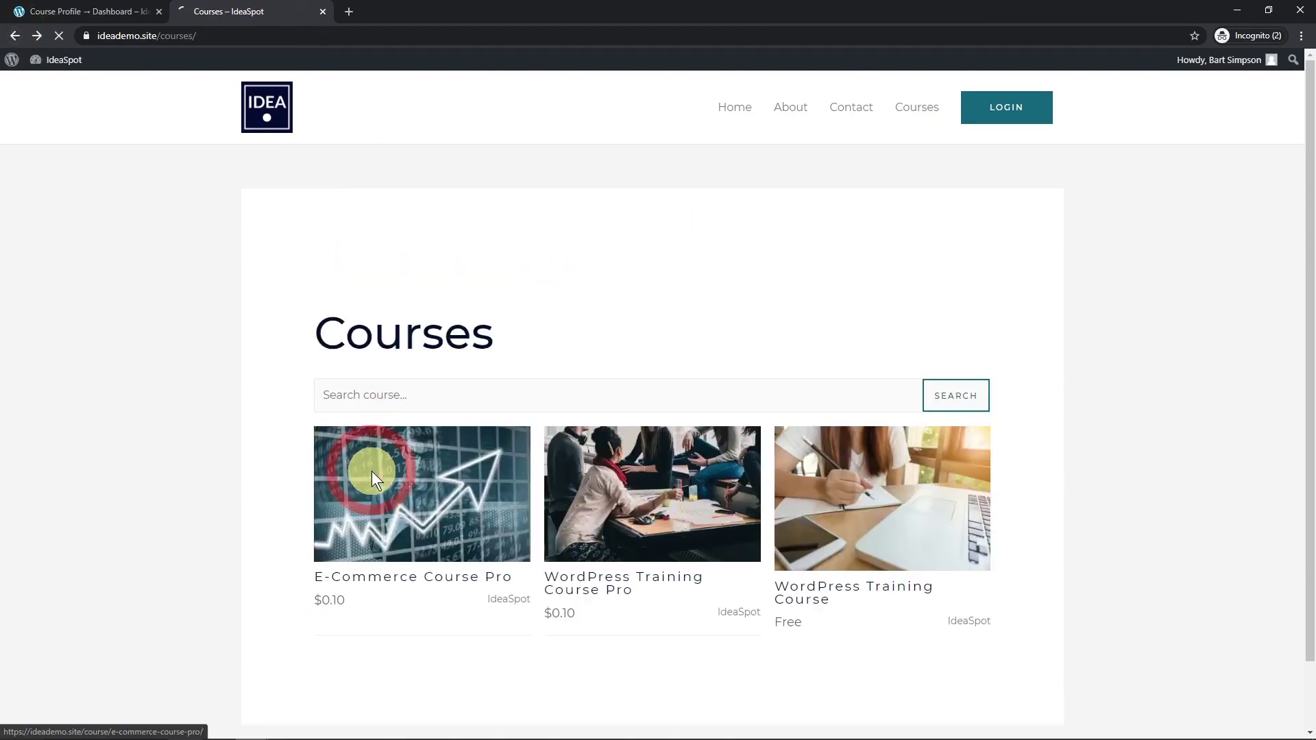
pyautogui.scroll(-4, 672, 461)
pyautogui.click(340, 540)
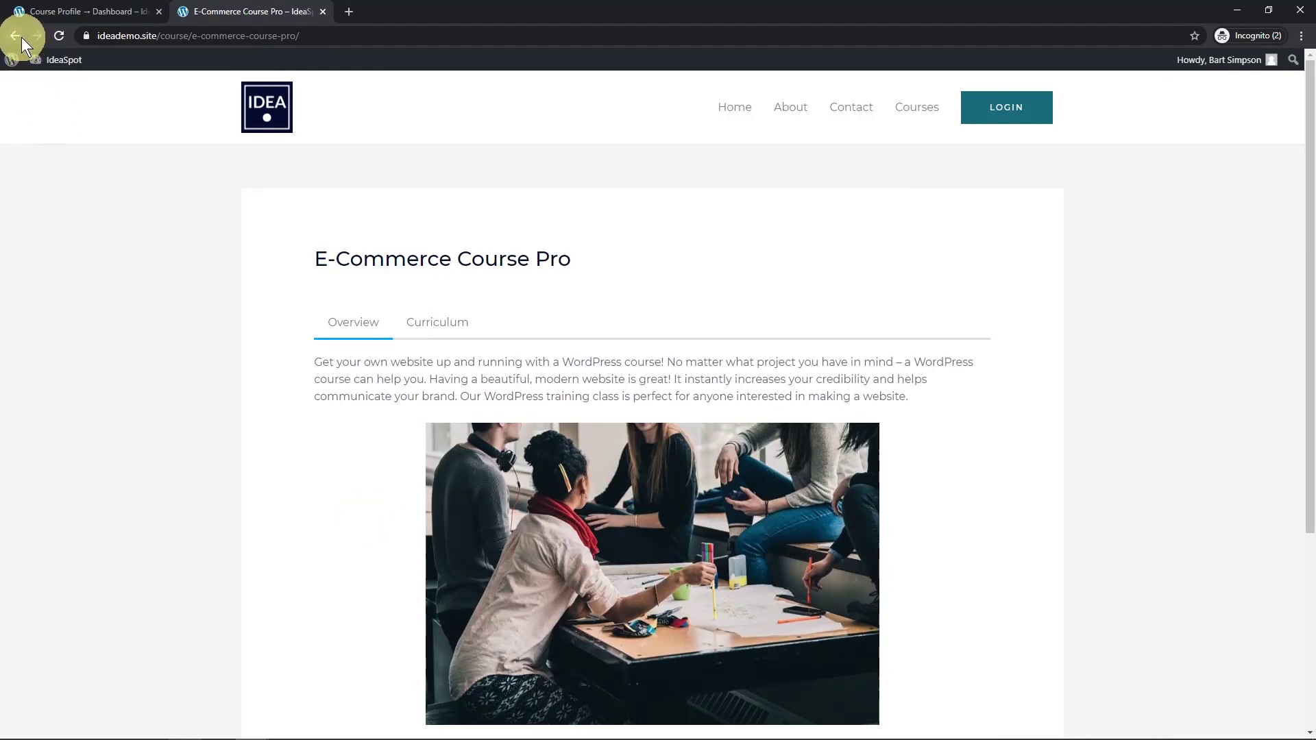
pyautogui.click(22, 40)
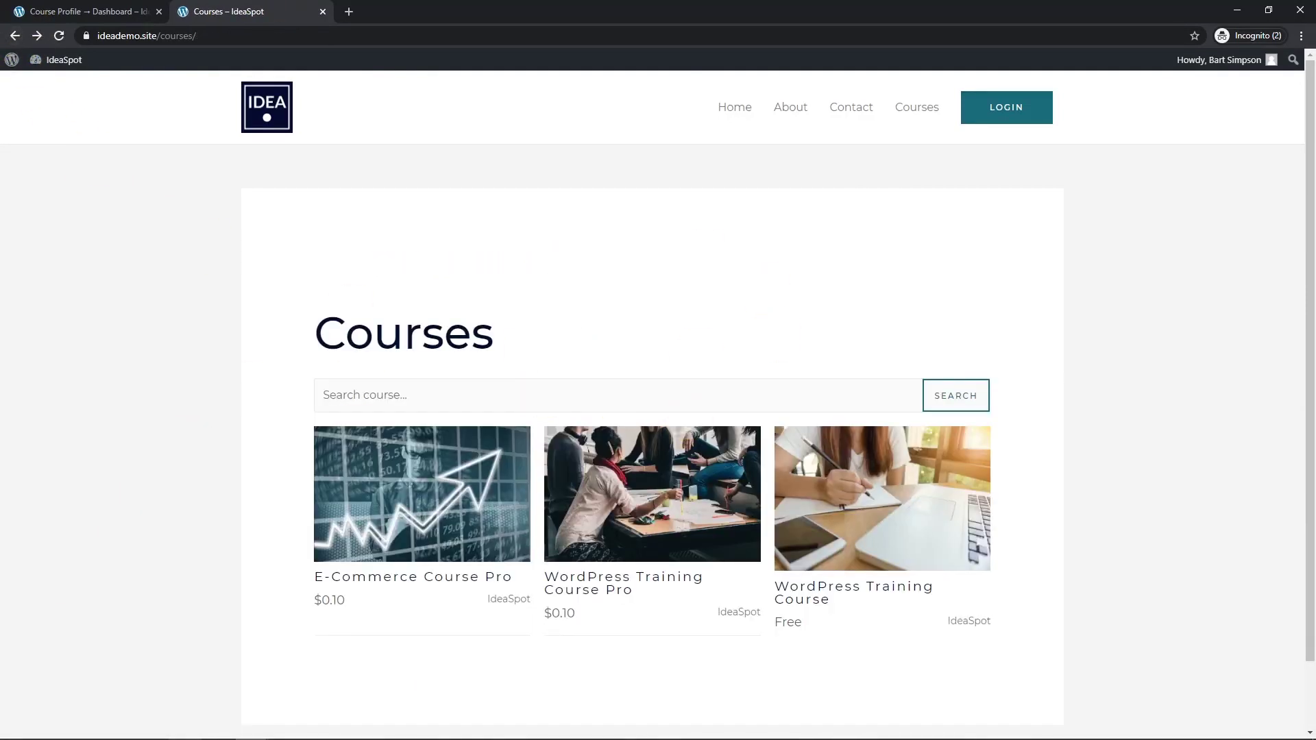
# Open the live home page in a new tab and launch it in Elementor.
pyautogui.click(737, 108)
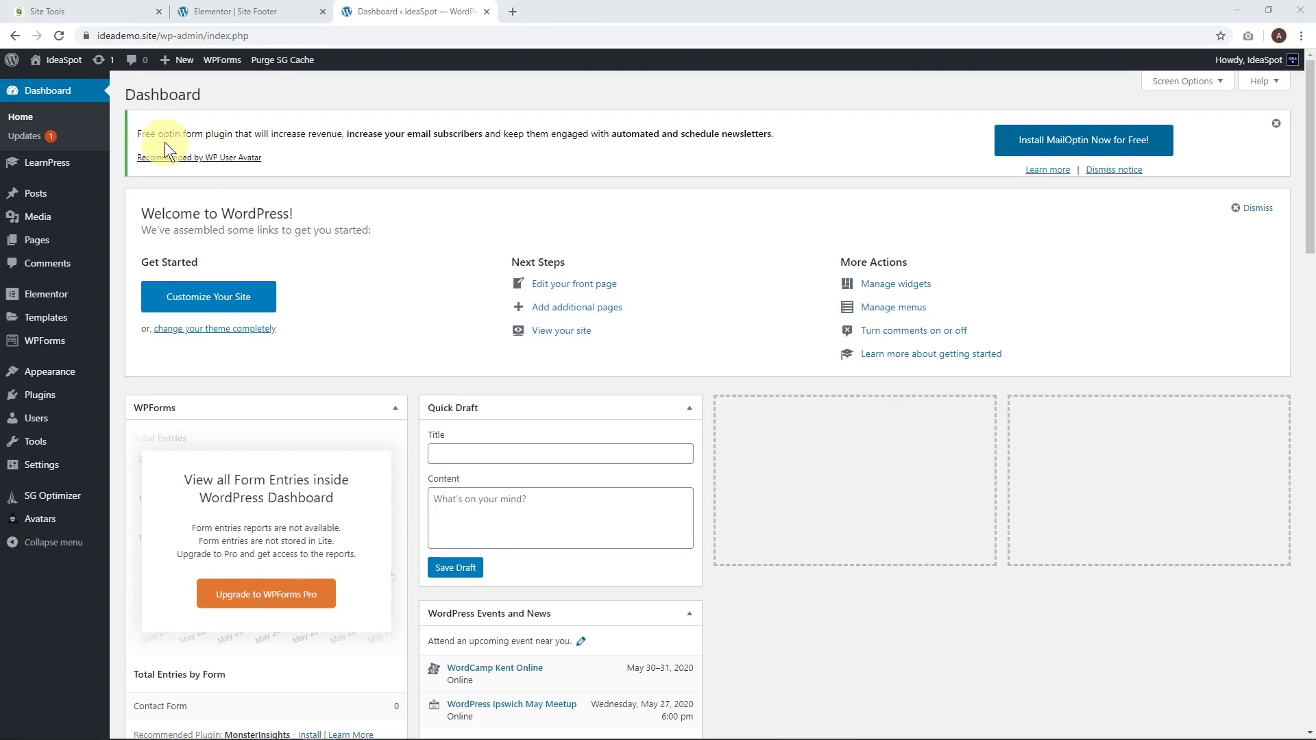
pyautogui.rightClick(60, 79)
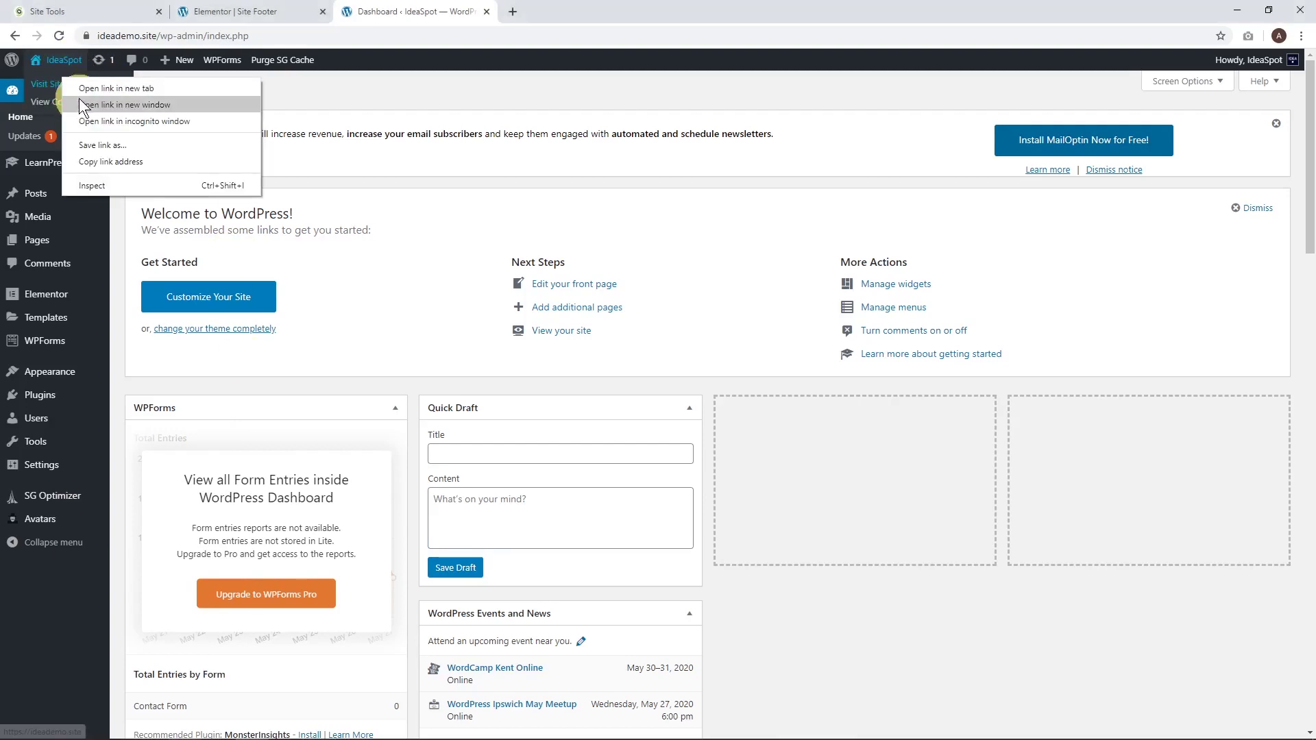
pyautogui.click(86, 92)
pyautogui.click(569, 11)
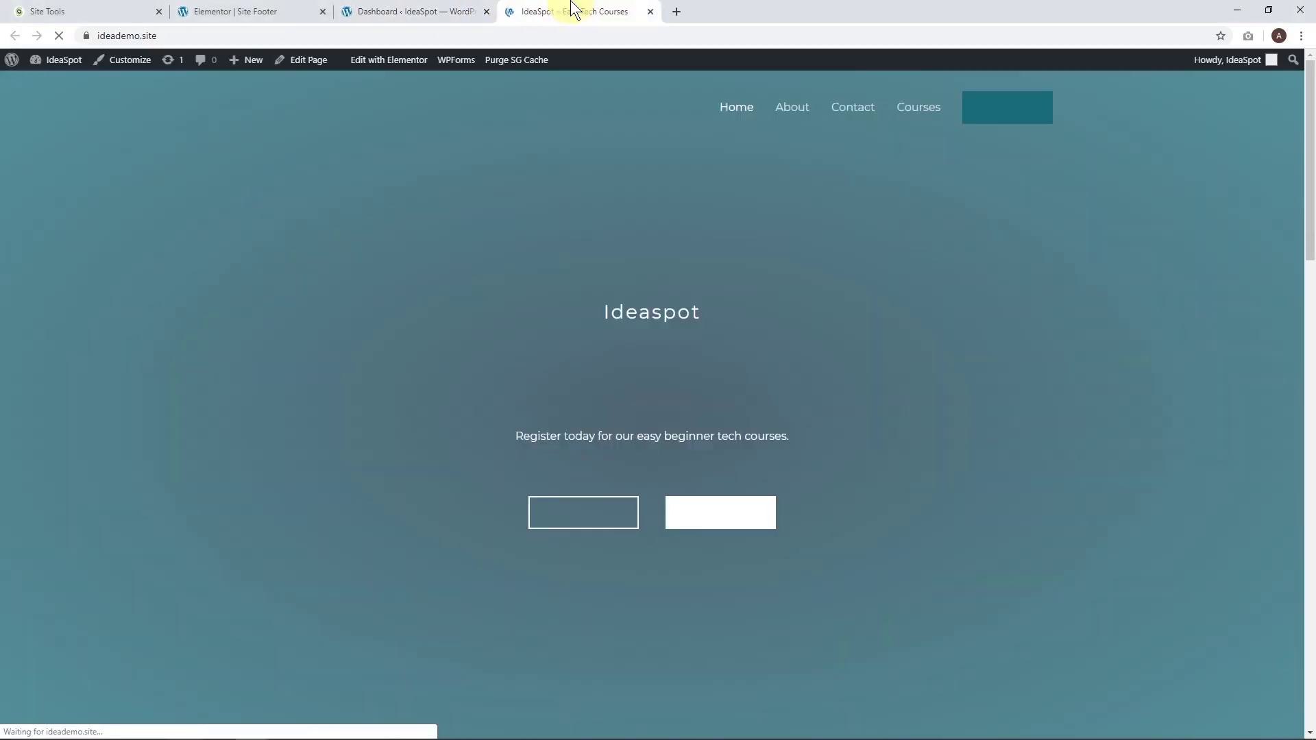
pyautogui.click(389, 62)
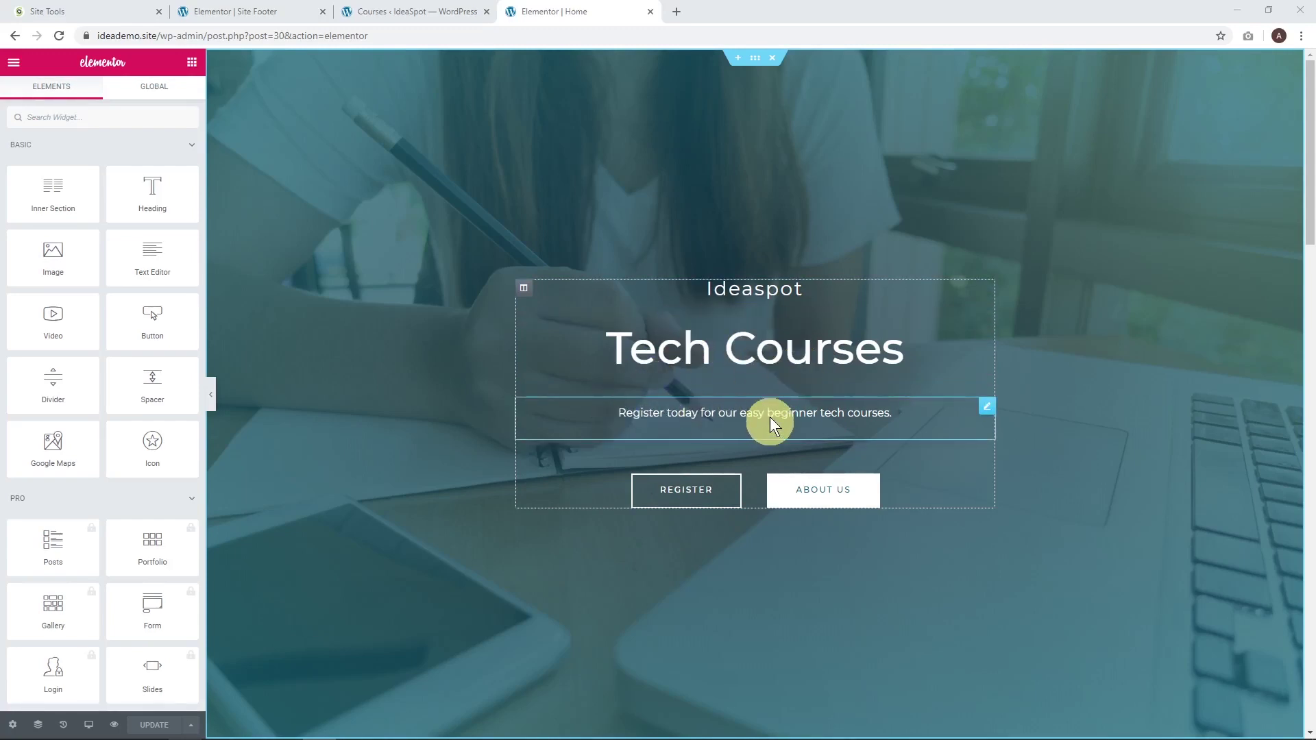
# Open E-Commerce Course Pro's public page in a new tab and select its URL.
pyautogui.click(377, 10)
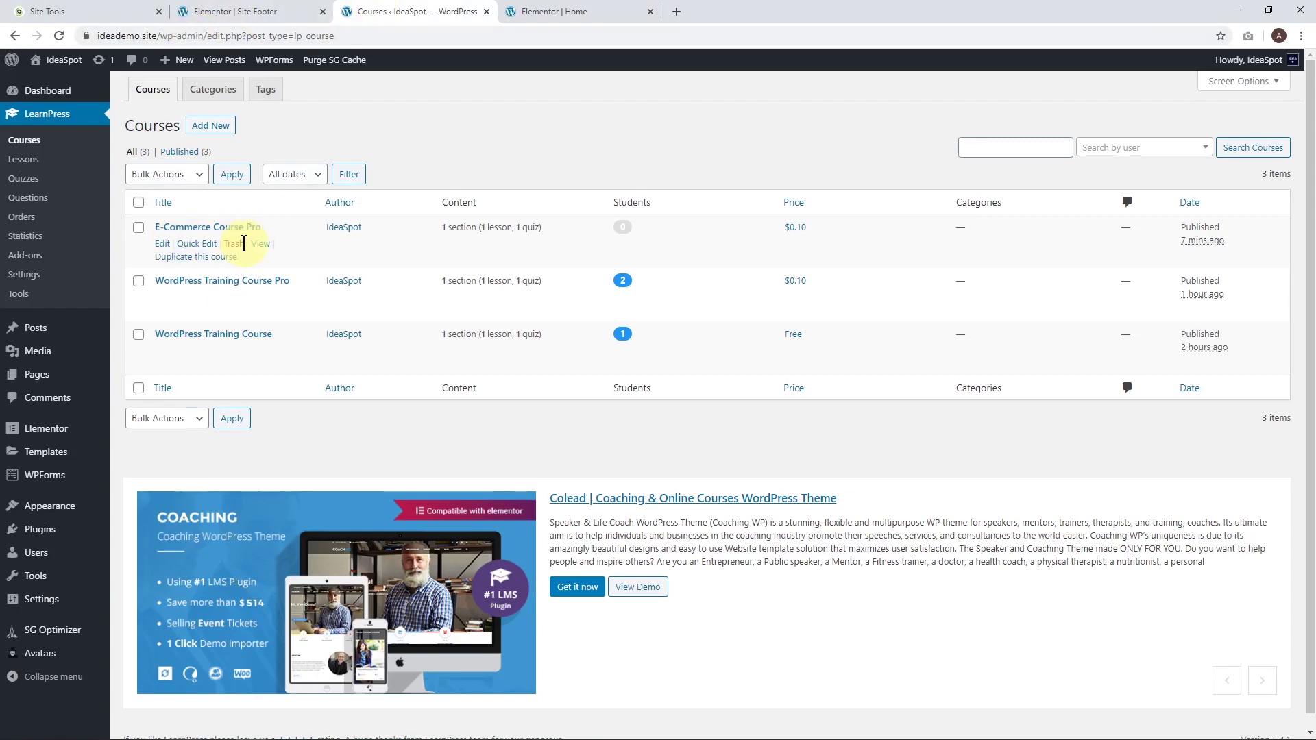
pyautogui.rightClick(261, 243)
pyautogui.click(291, 253)
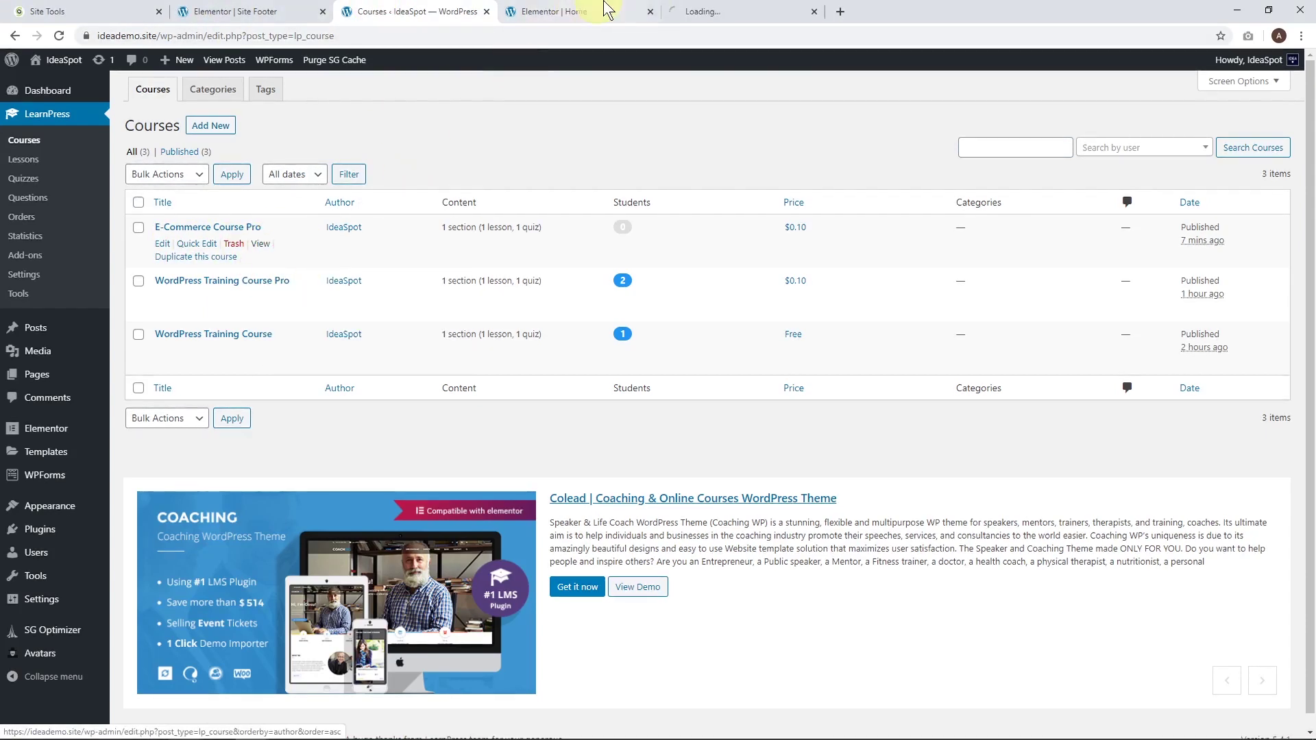
pyautogui.click(753, 10)
pyautogui.click(252, 37)
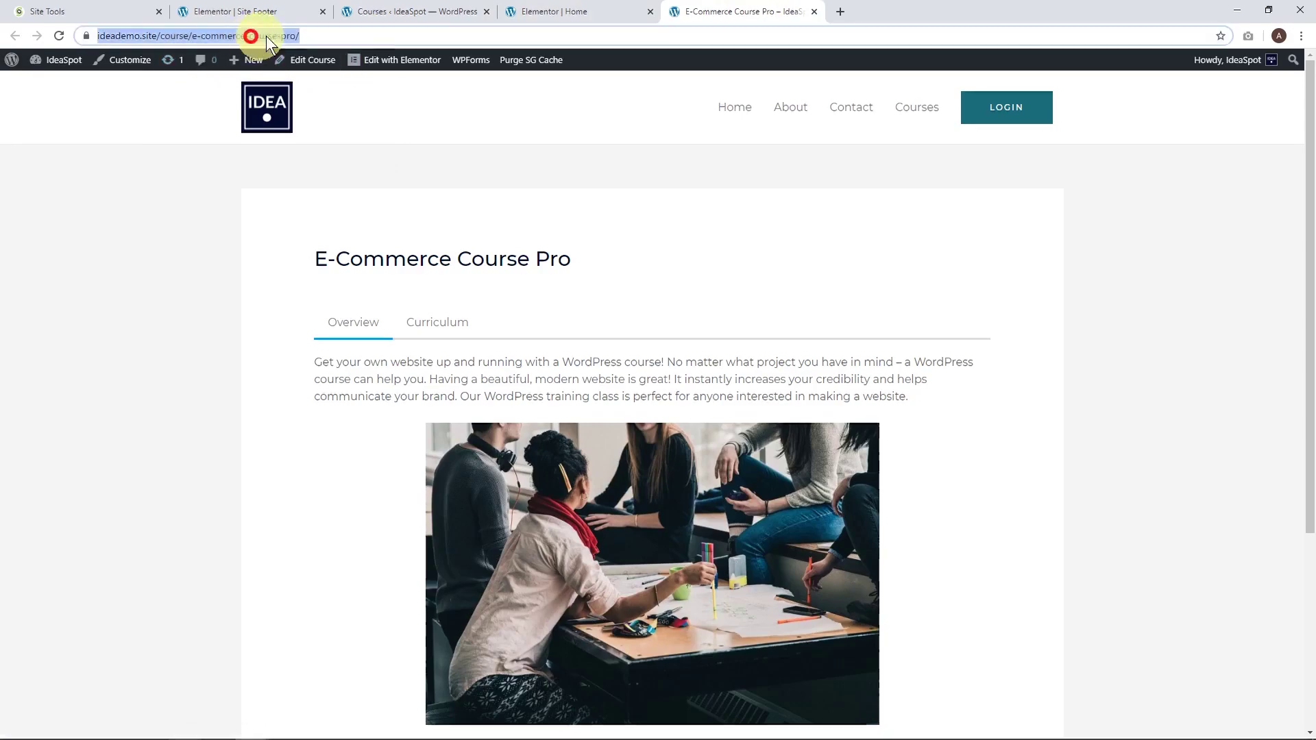
# Relabel the hero Register button to Join and replace its link with the course URL.
pyautogui.click(572, 12)
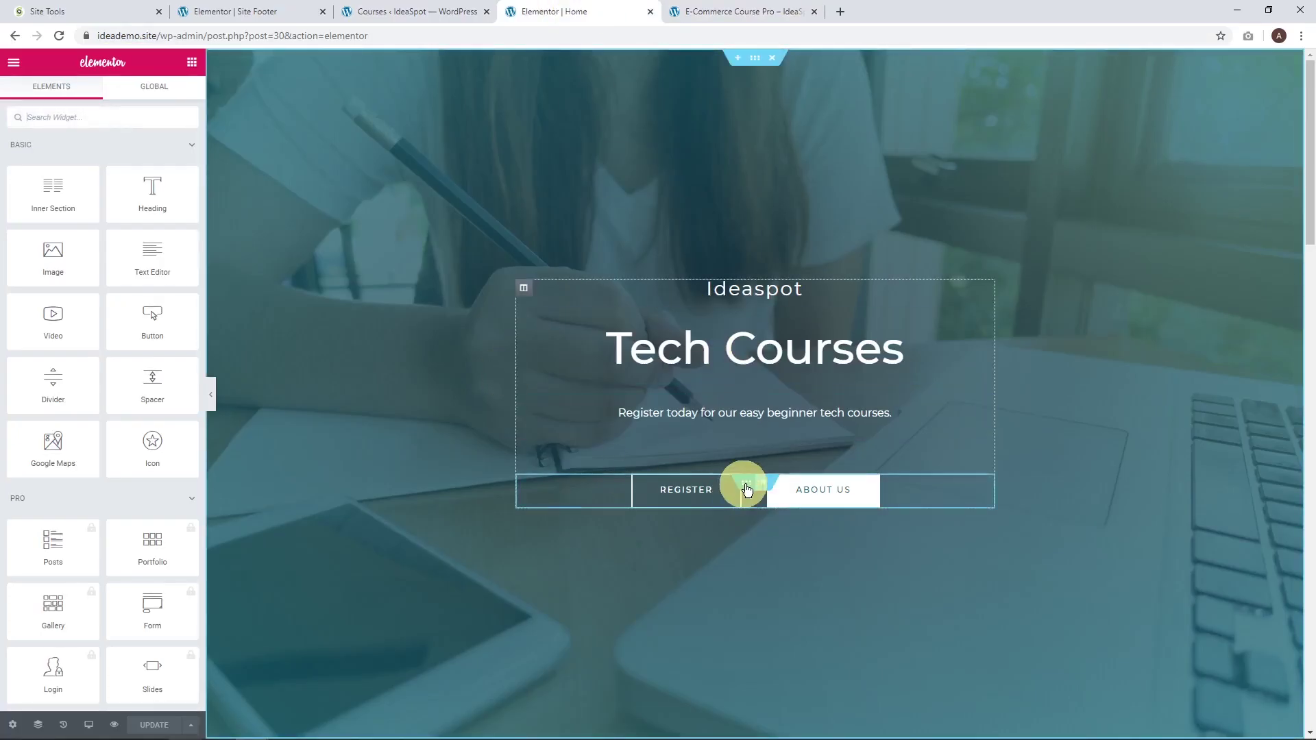
pyautogui.click(694, 485)
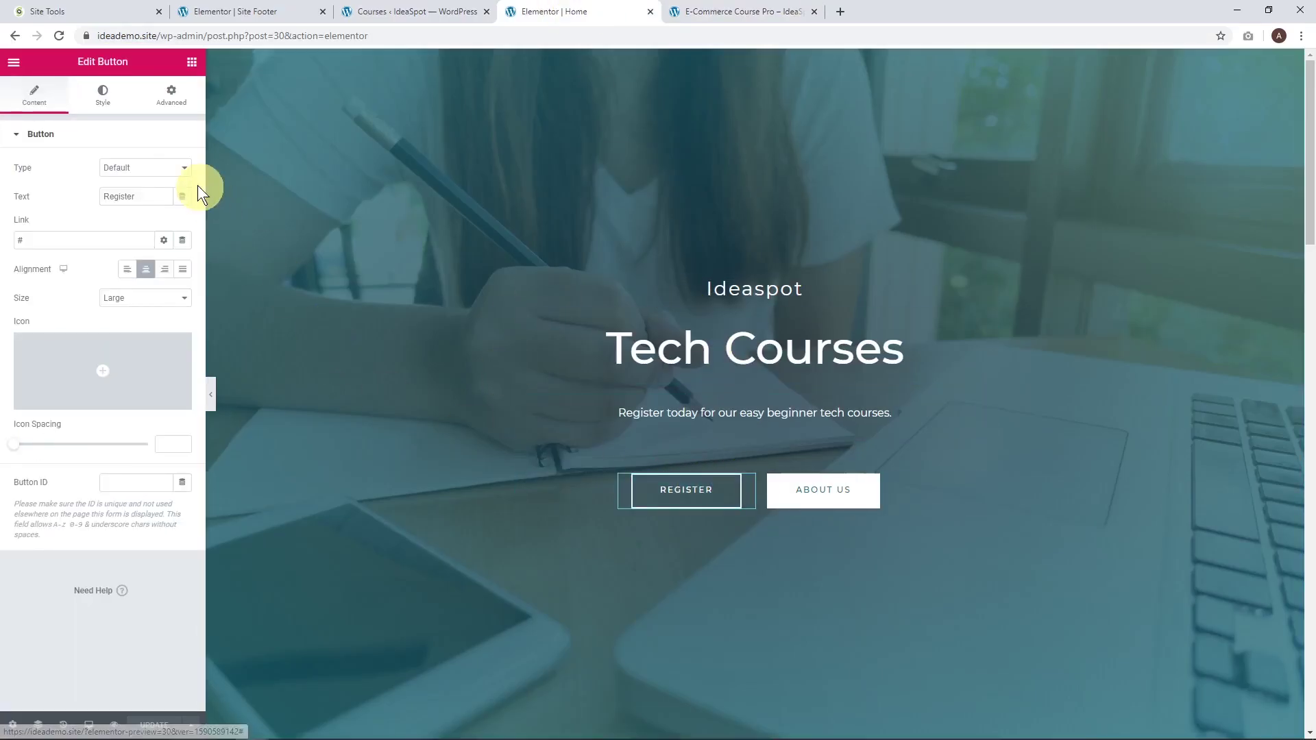
pyautogui.doubleClick(146, 189)
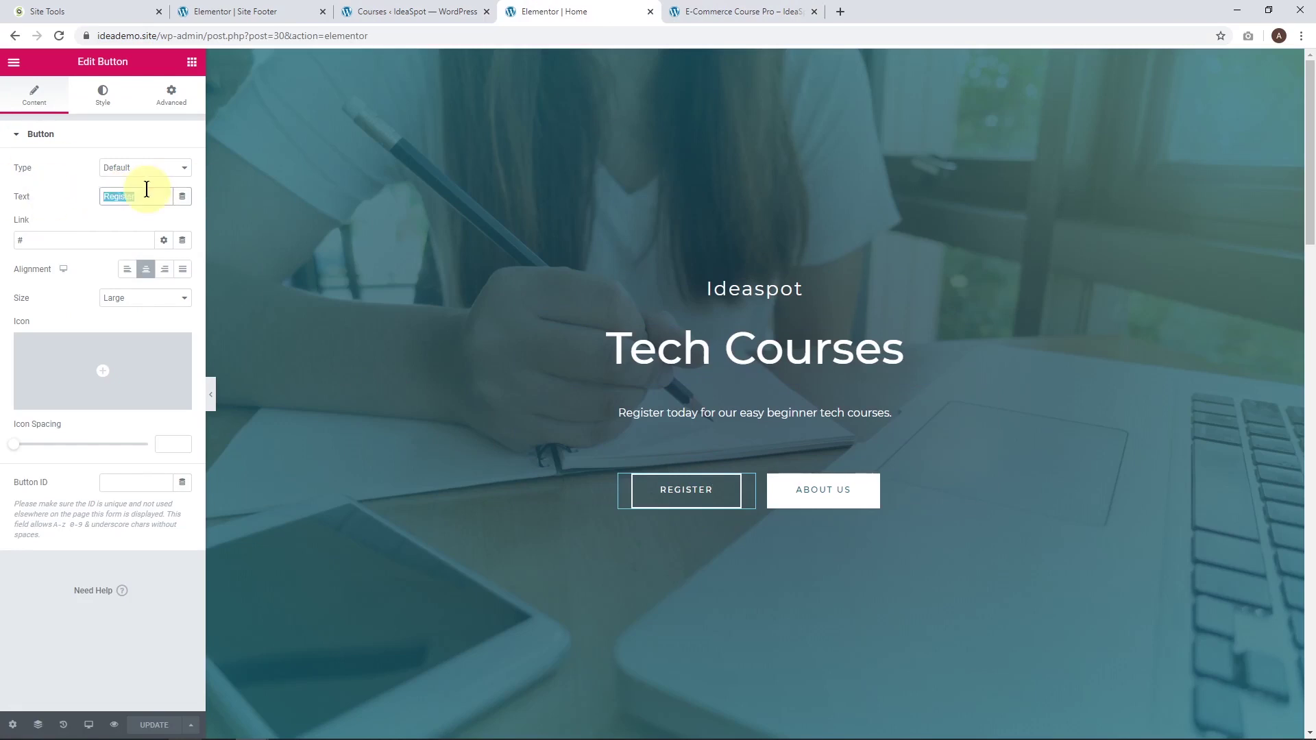
pyautogui.write('Join')
pyautogui.doubleClick(64, 240)
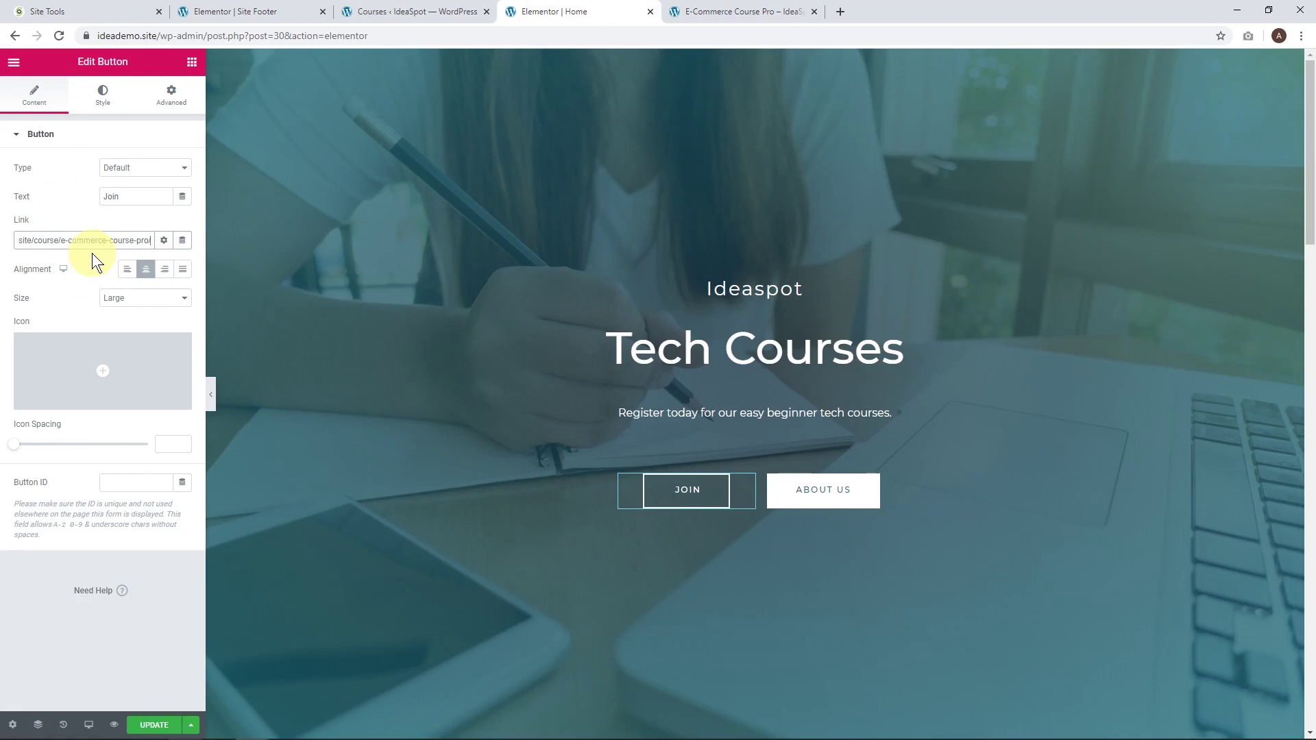
# Change the heading from Tech Courses to E-Comm Courses and update the page.
pyautogui.click(682, 352)
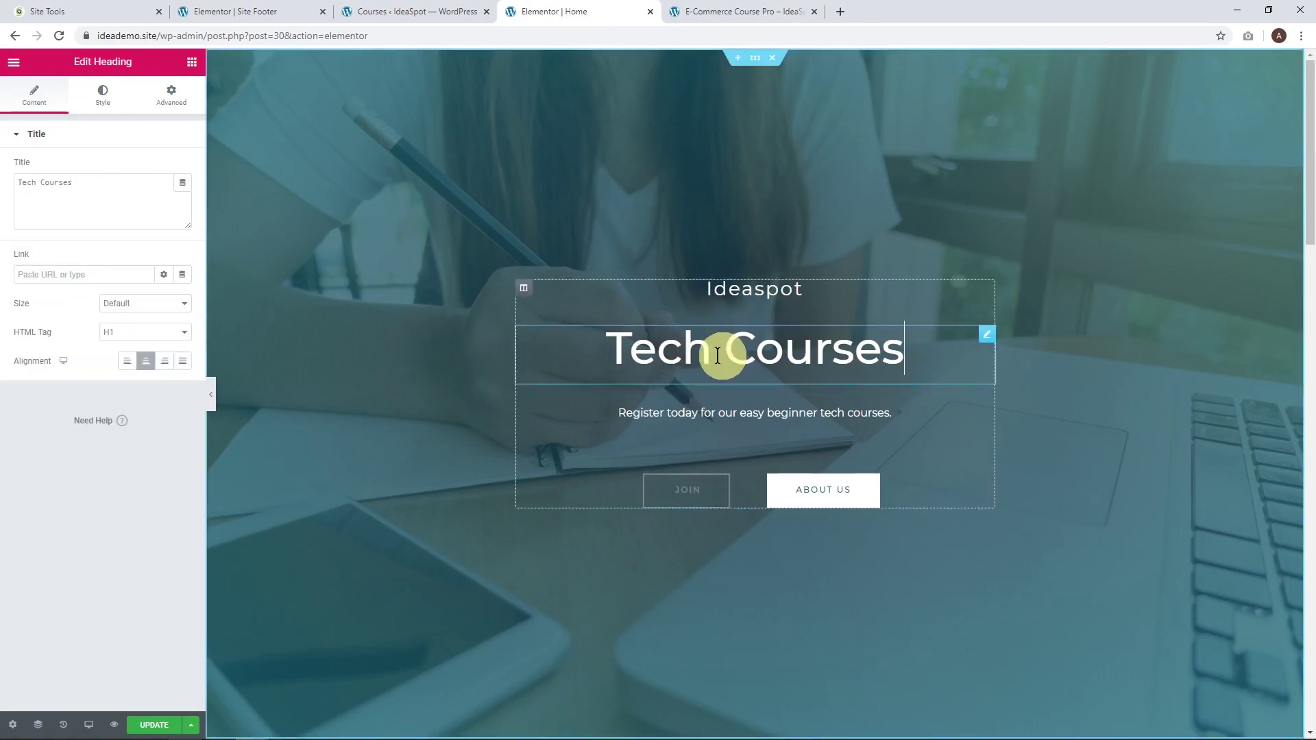
pyautogui.doubleClick(676, 352)
pyautogui.write('E-C')
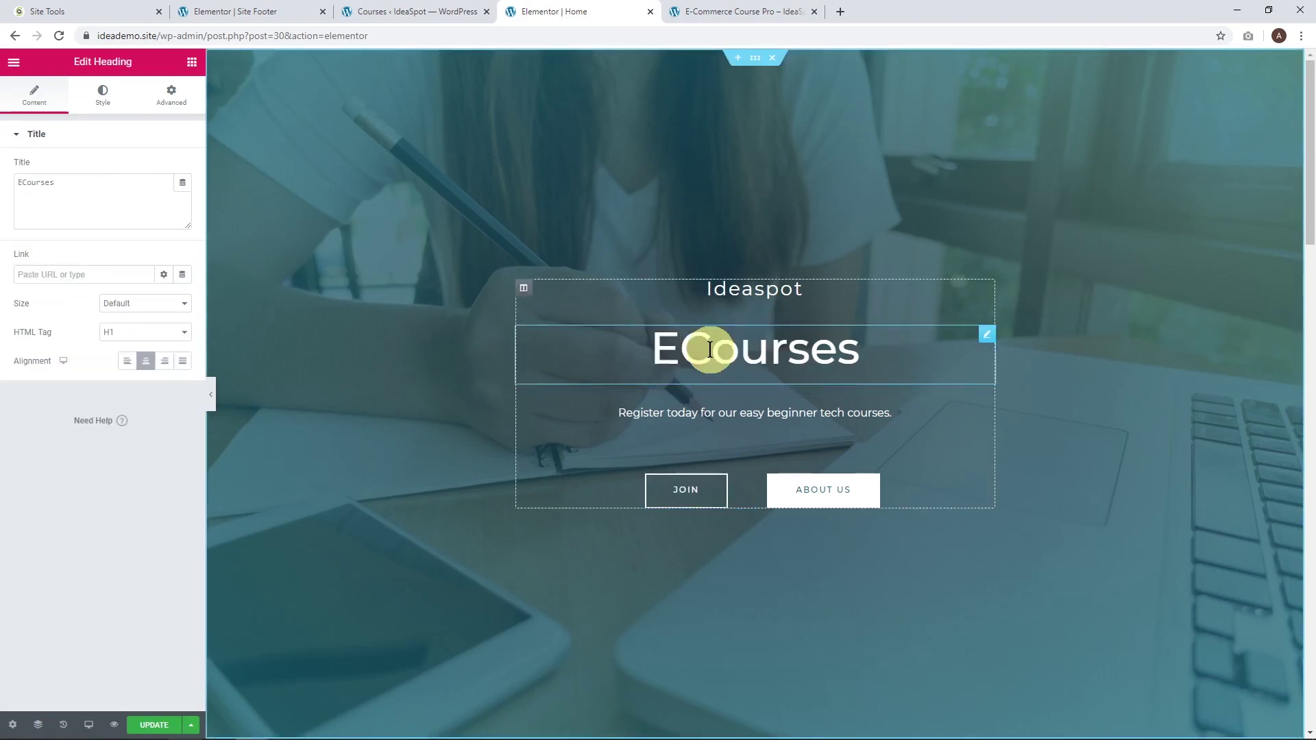
pyautogui.write('omm')
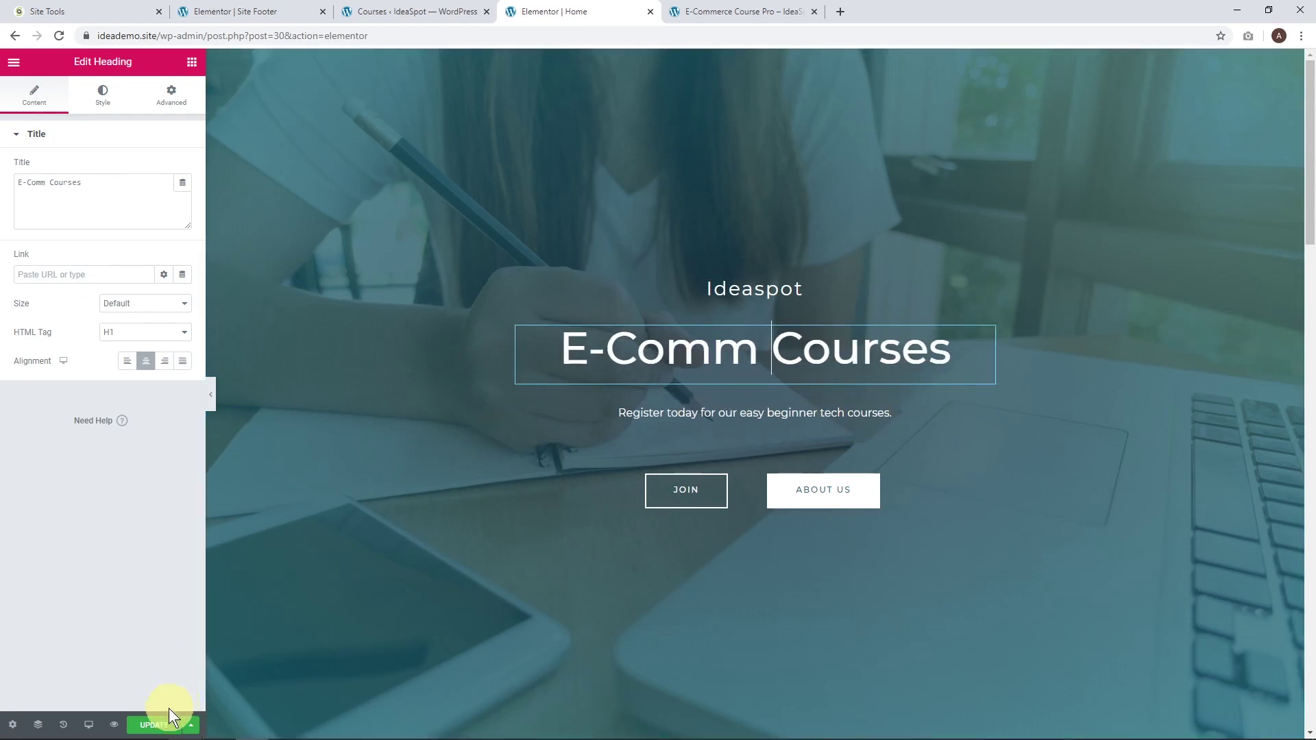
pyautogui.click(154, 725)
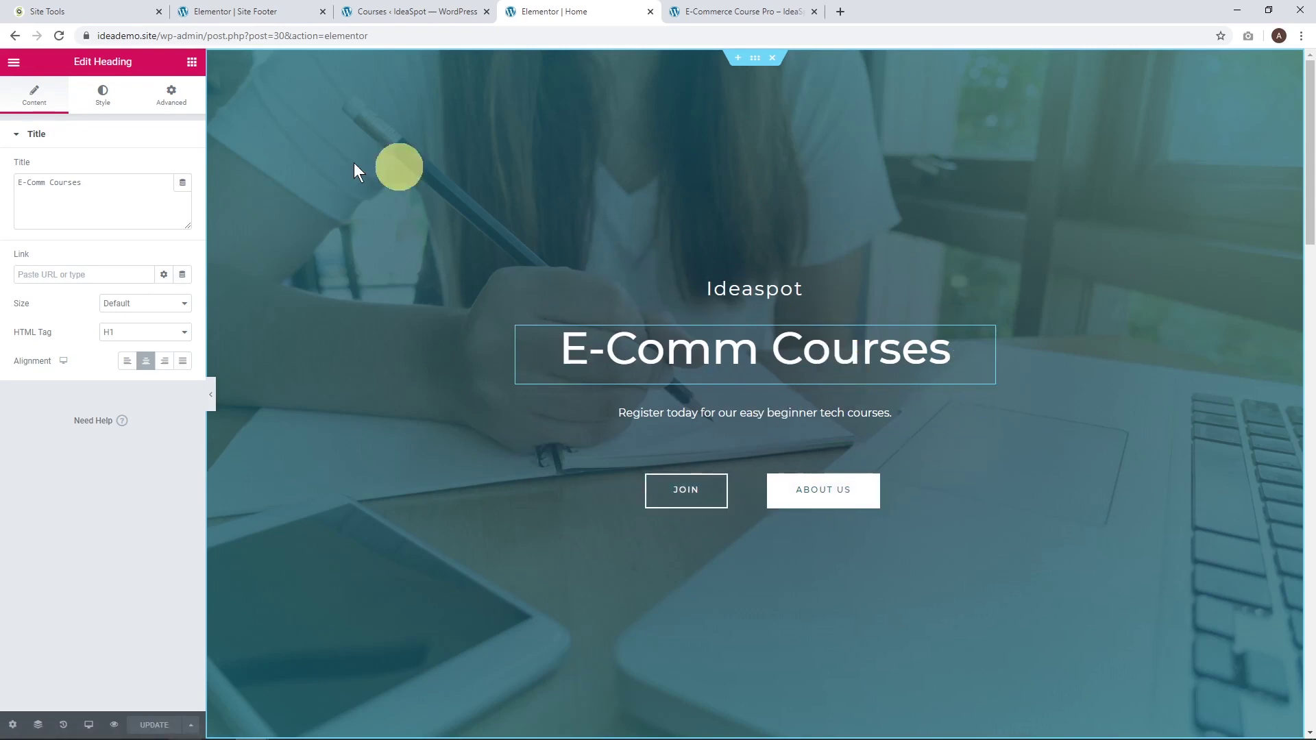
# View the live home page in a new tab.
pyautogui.click(13, 61)
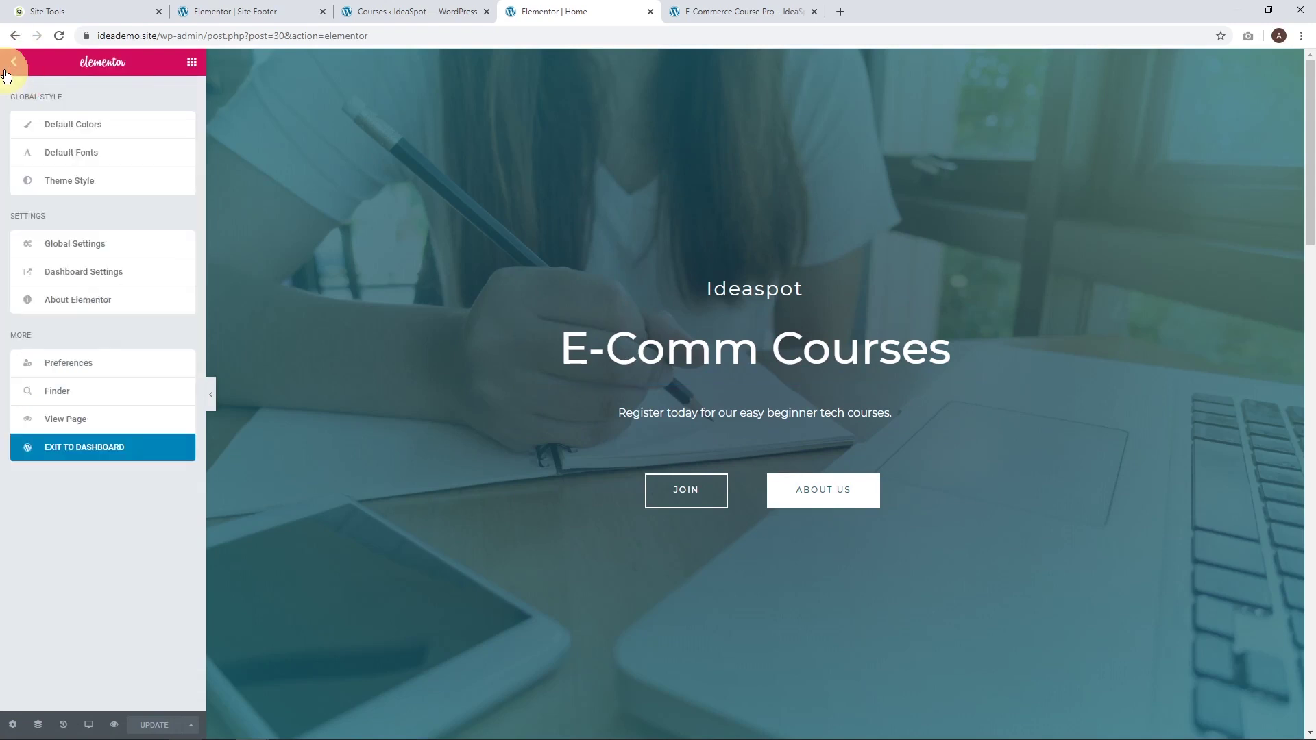
pyautogui.rightClick(70, 419)
pyautogui.click(86, 428)
pyautogui.click(735, 10)
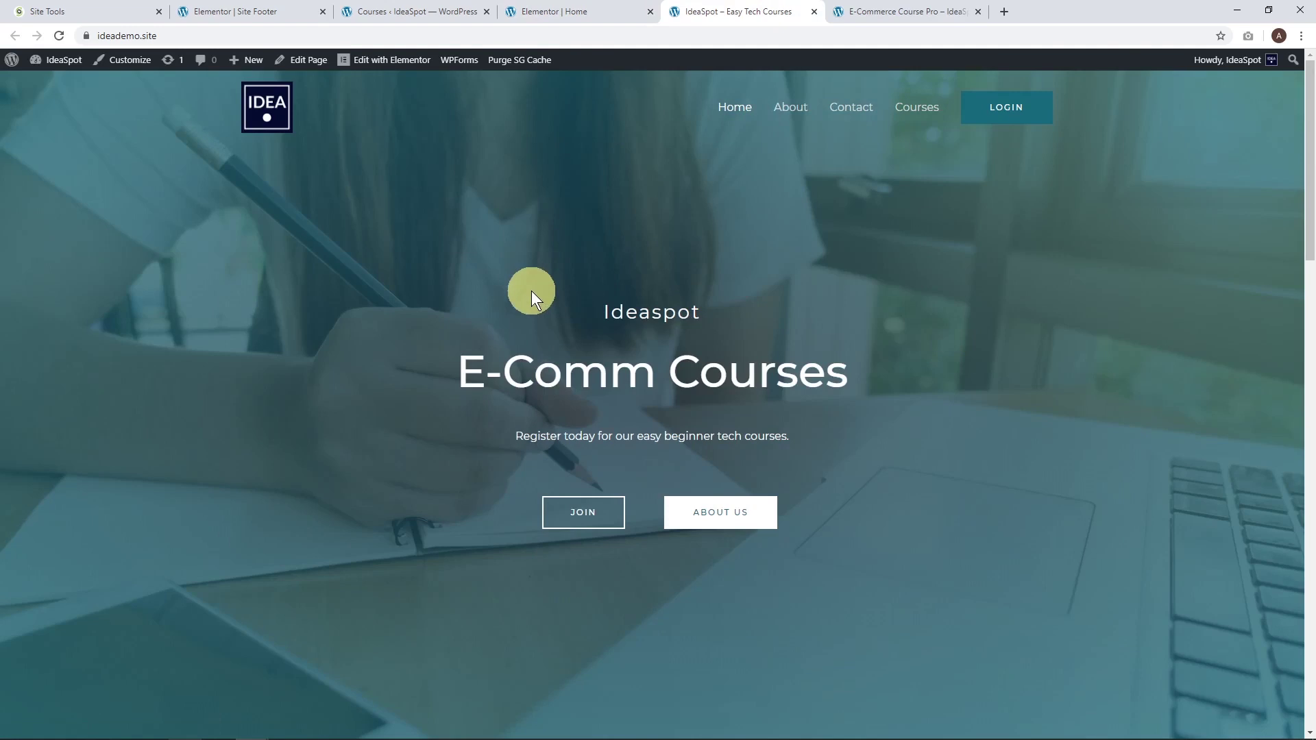
pyautogui.click(582, 512)
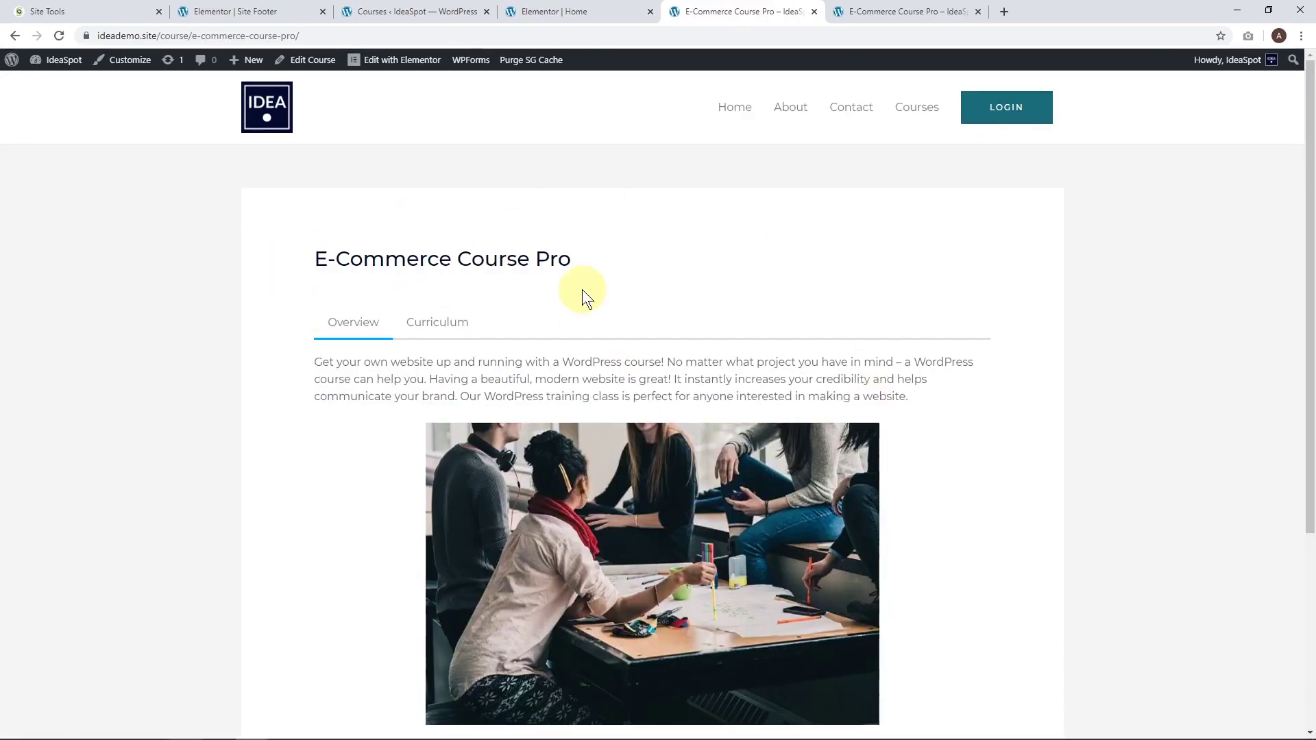
pyautogui.scroll(-4, 392, 288)
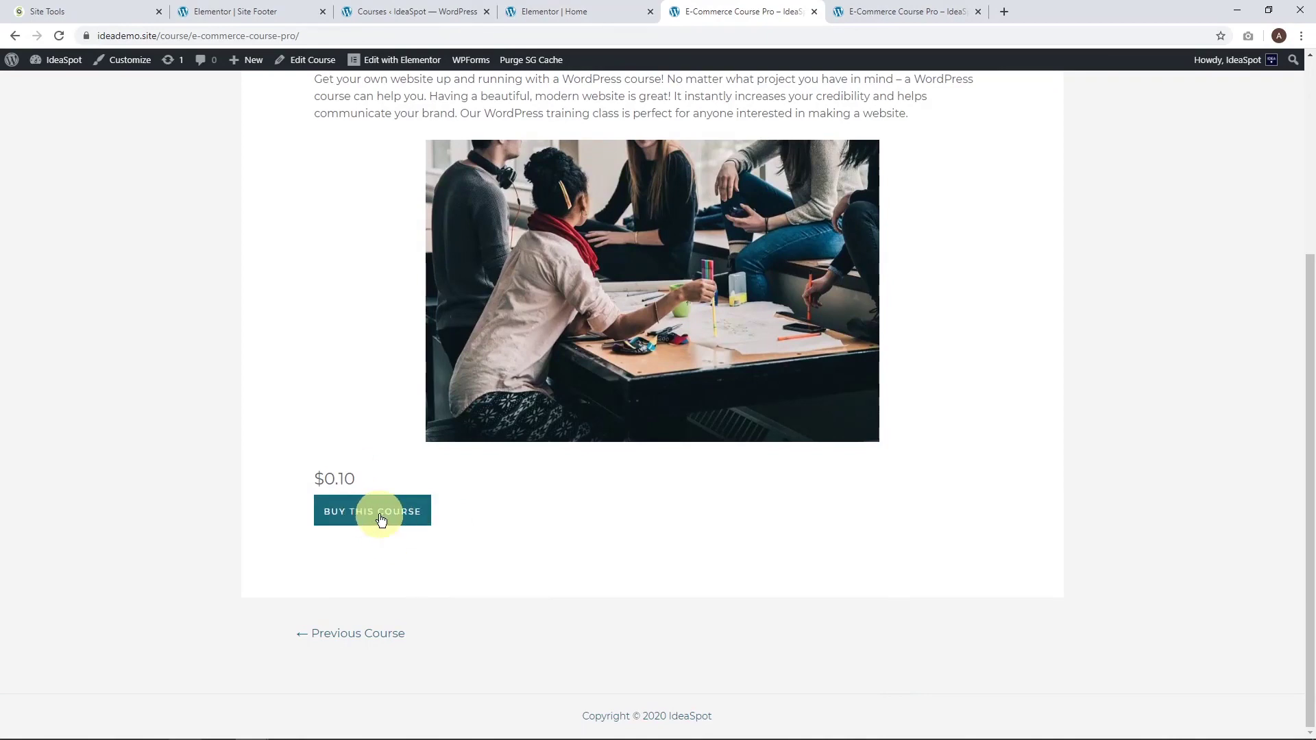
pyautogui.scroll(4, 382, 521)
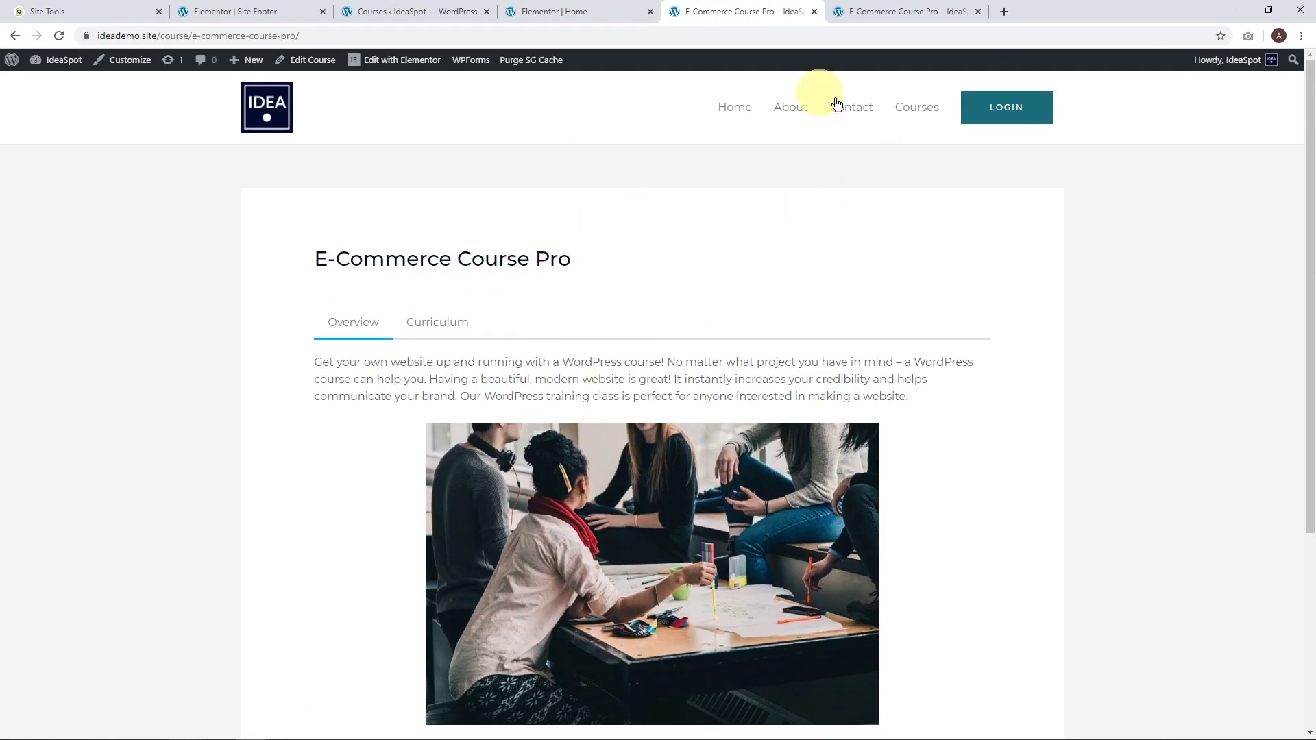
pyautogui.click(908, 110)
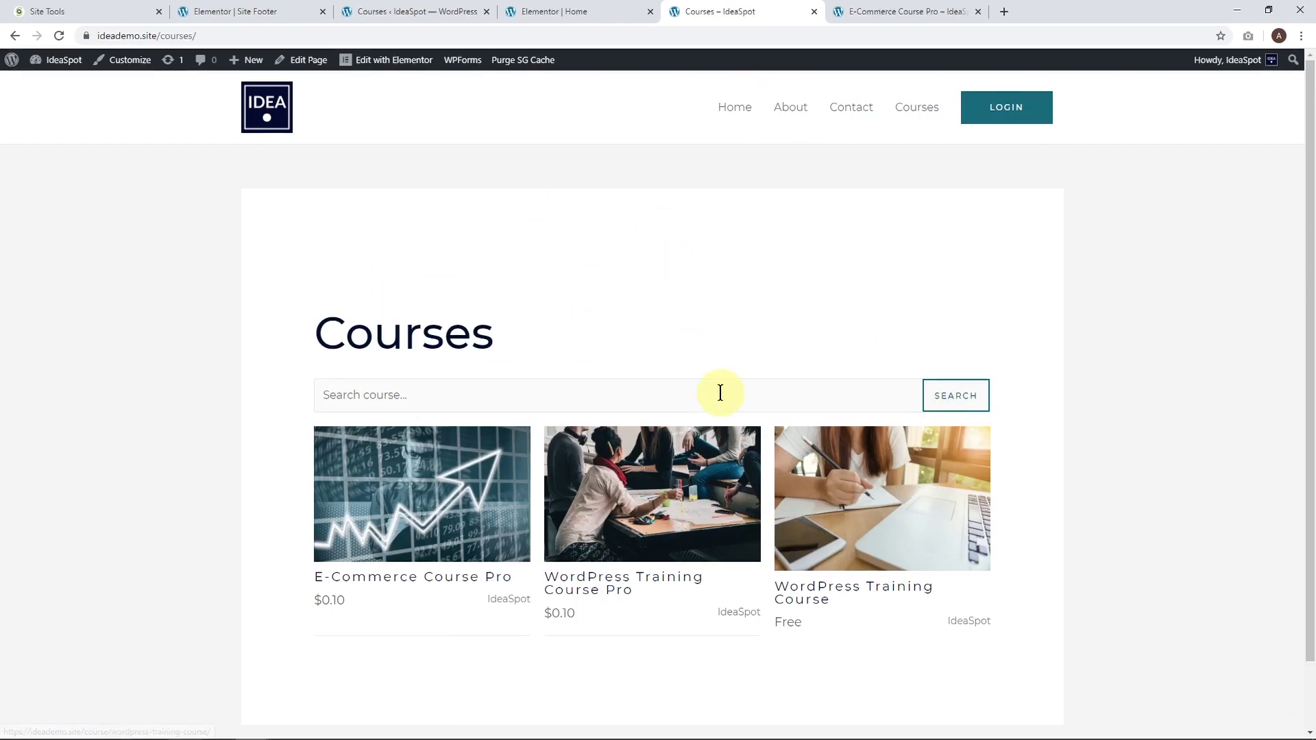
pyautogui.click(723, 120)
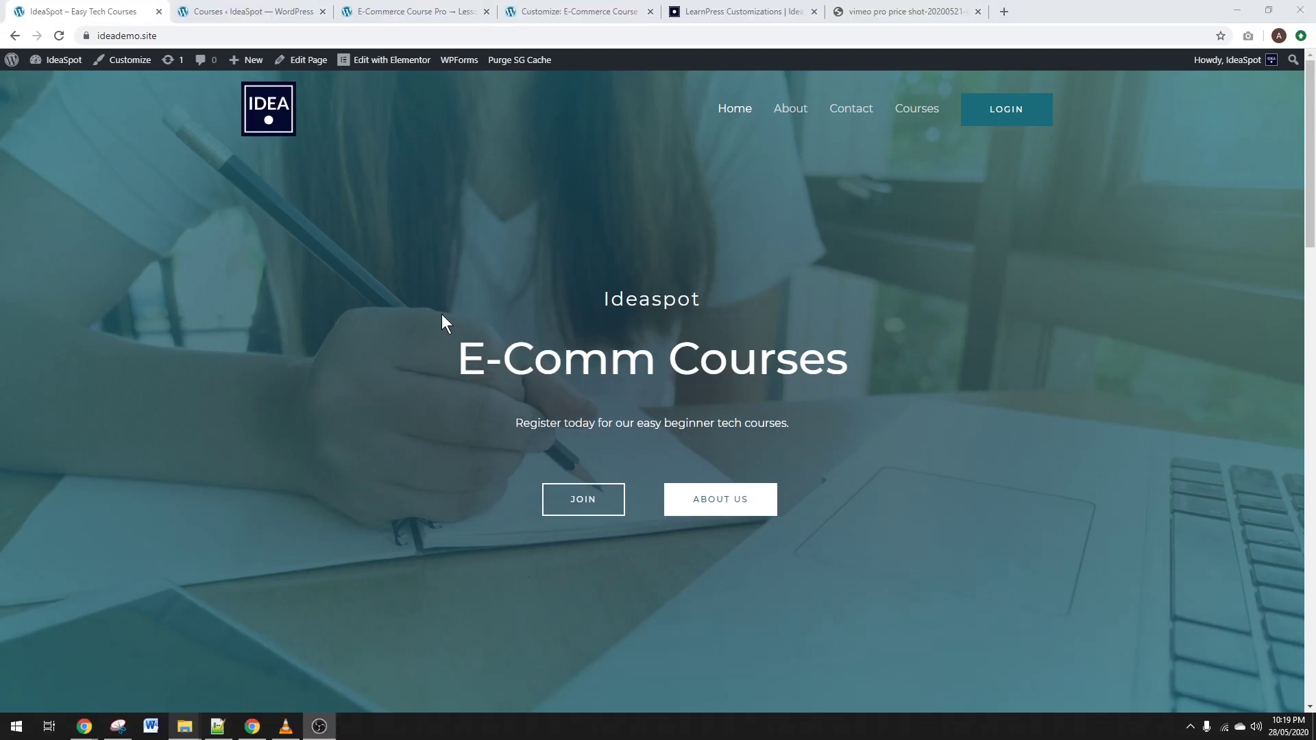
# Edit E-Commerce Course Pro and open its Lesson 1 editor.
pyautogui.click(251, 10)
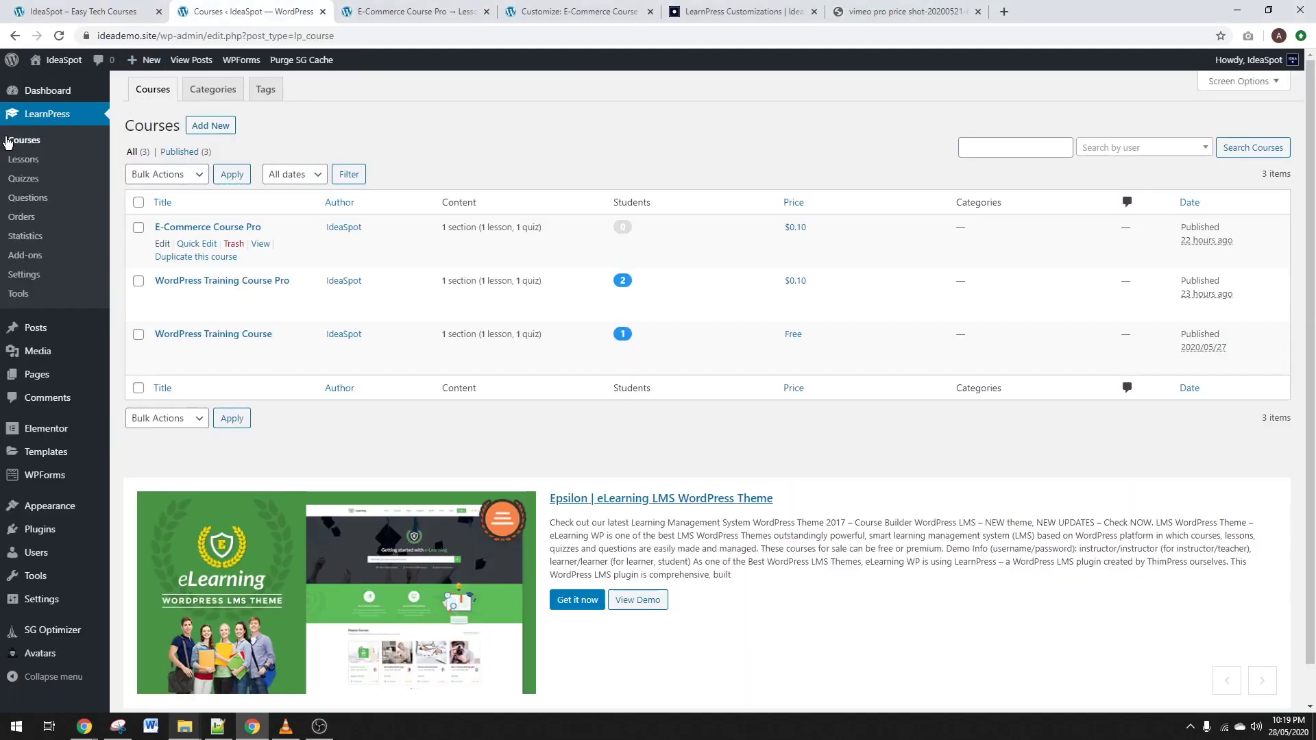
pyautogui.click(161, 244)
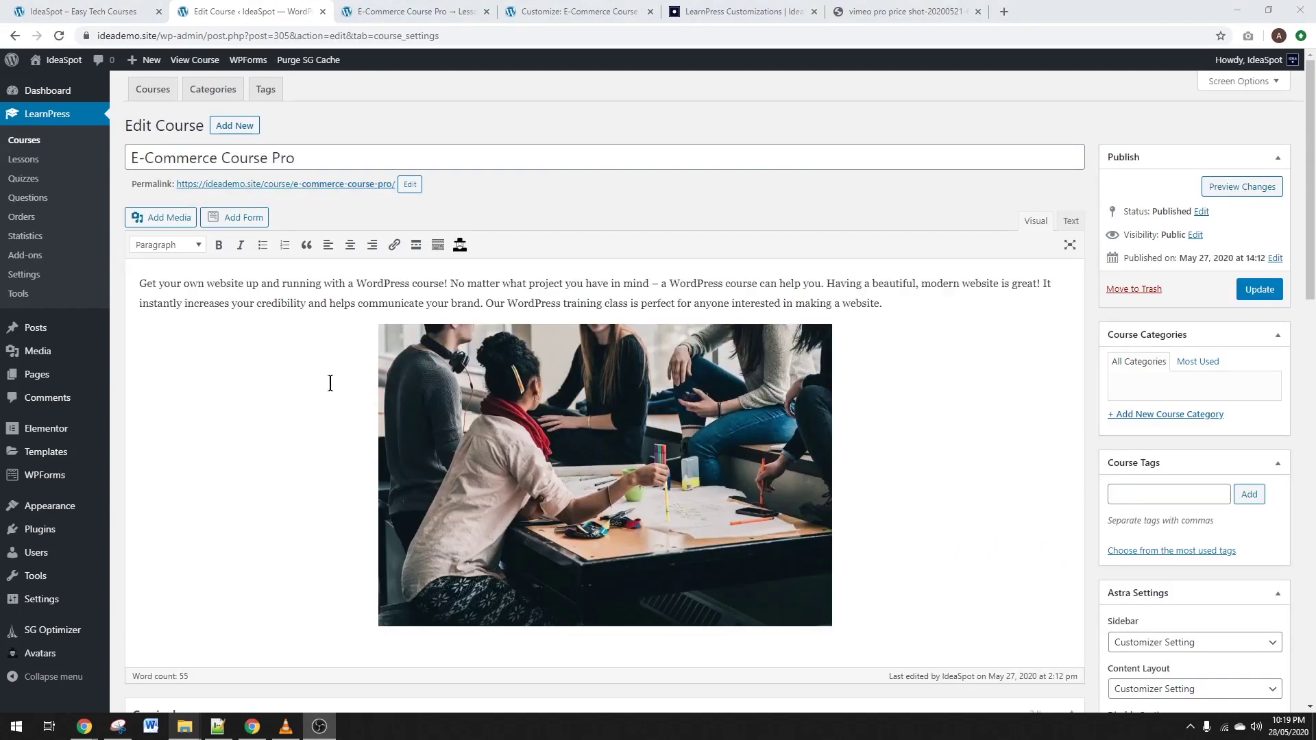
pyautogui.scroll(-4, 330, 383)
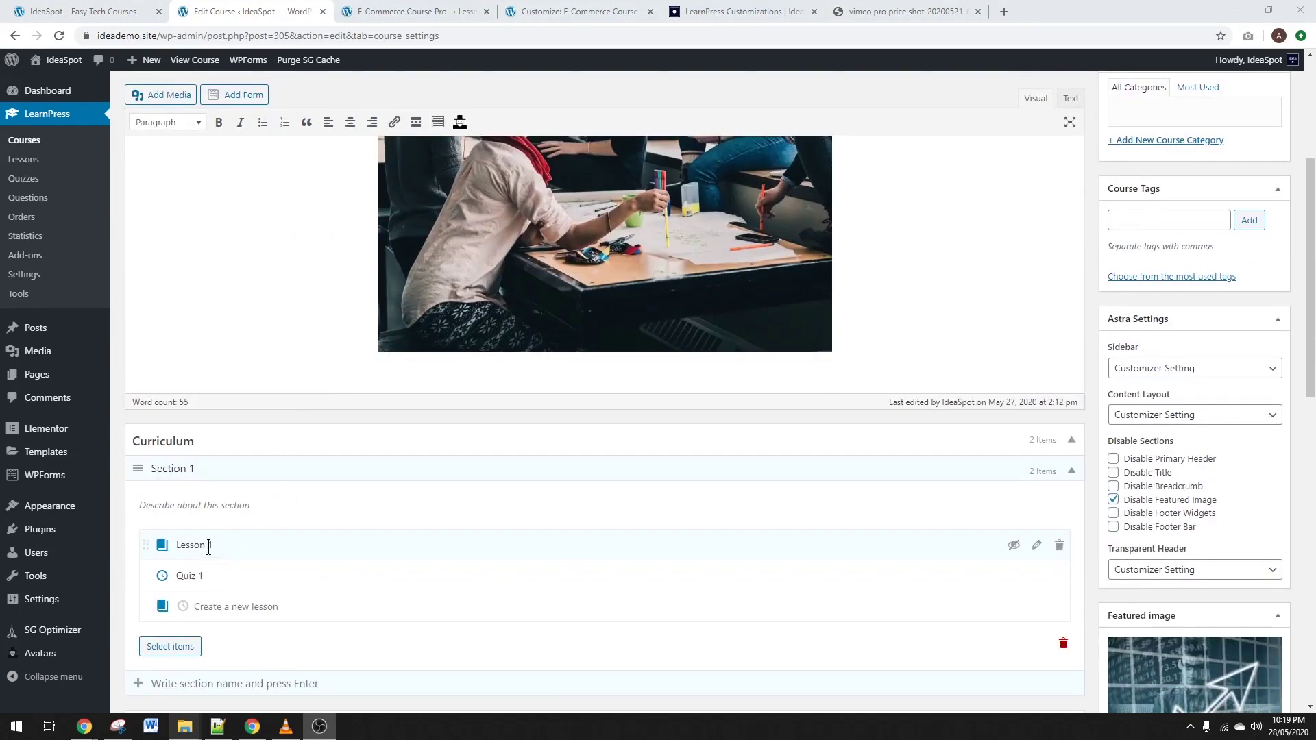
pyautogui.click(1034, 545)
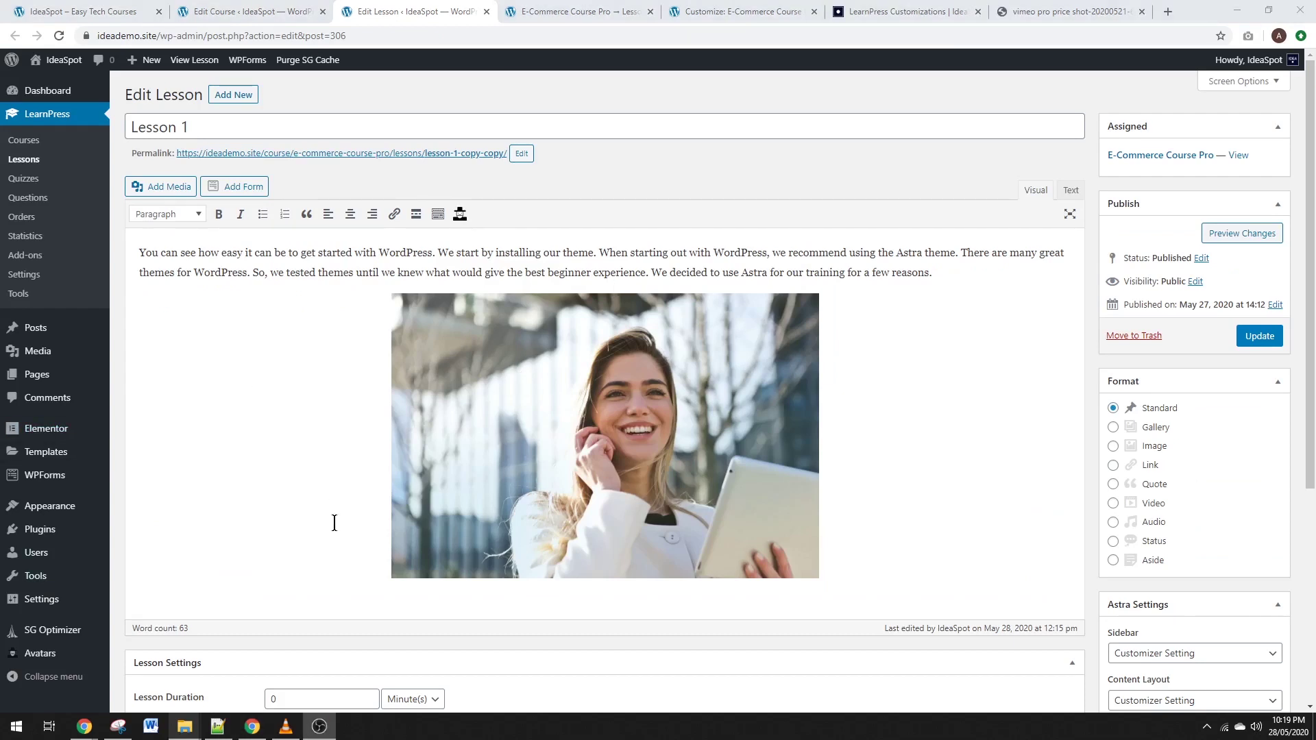
# Add lines Self Hosted Video, YouTube, Vimeo and Dropbox below the intro, with a blank line after Self Hosted Video.
pyautogui.click(973, 268)
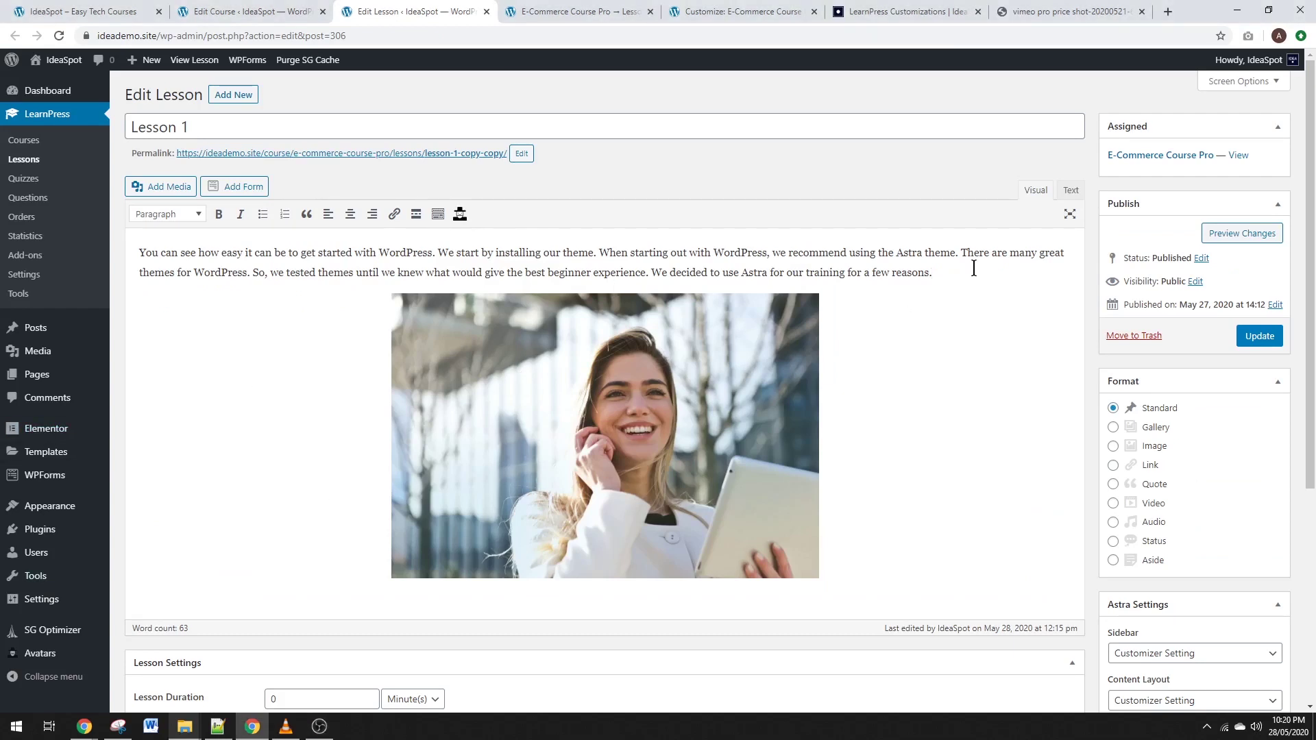
pyautogui.press('Return')
pyautogui.press('Return')
pyautogui.press('BackSpace')
pyautogui.write('Self Hosted VIde')
pyautogui.press('Return')
pyautogui.press('BackSpace')
pyautogui.press('BackSpace')
pyautogui.write('ideo')
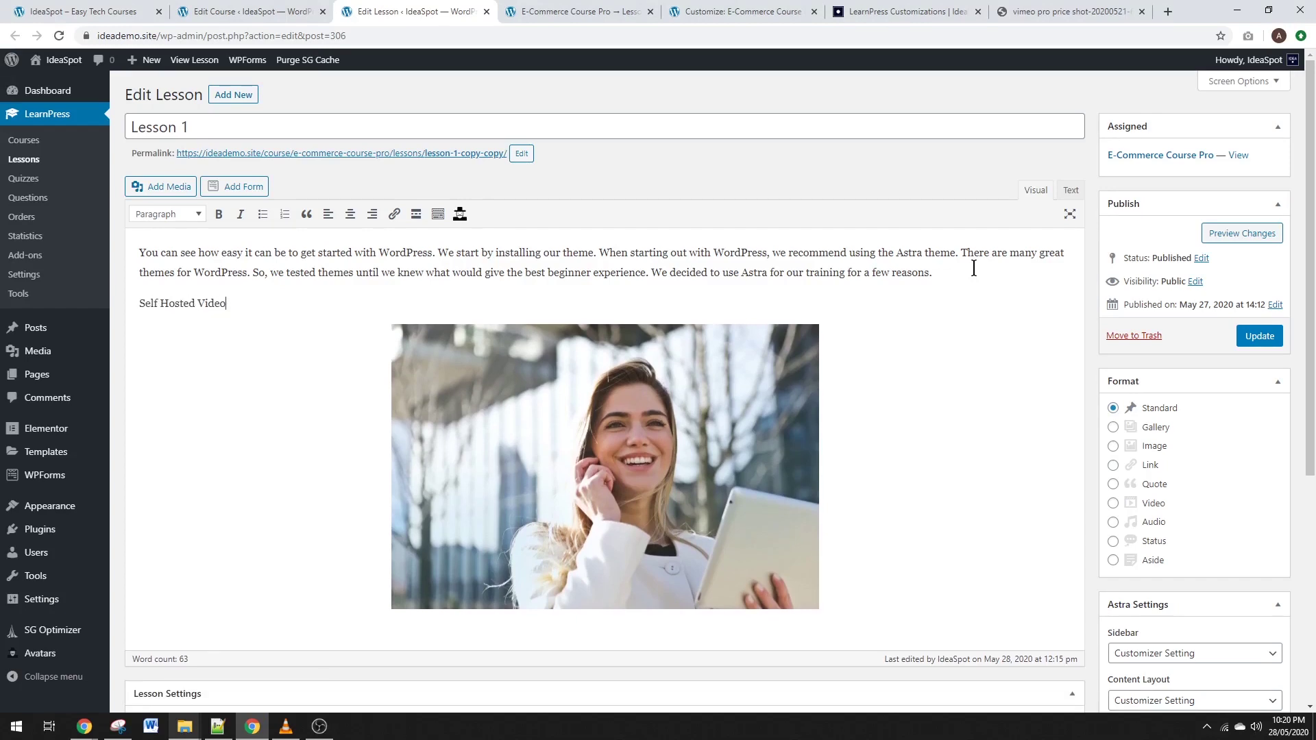
pyautogui.press('Return')
pyautogui.write('YouTUbe')
pyautogui.press('Return')
pyautogui.write('Vimeo')
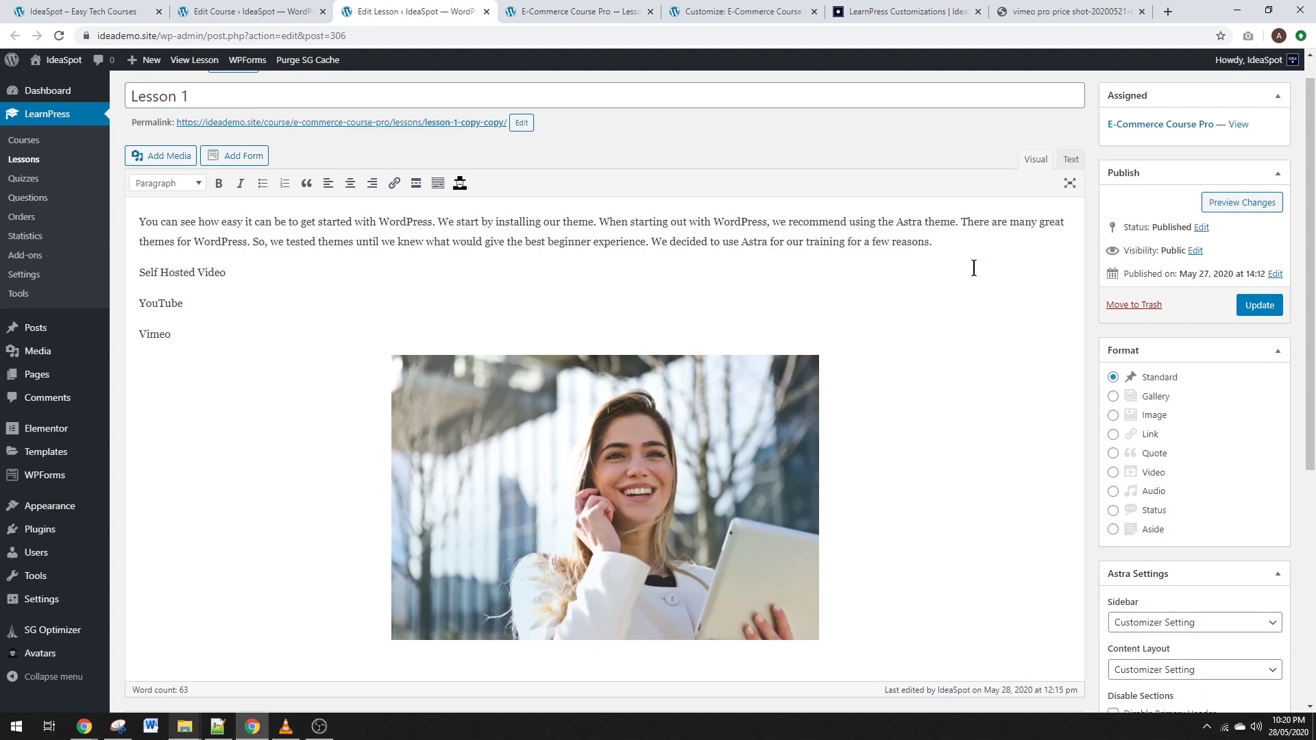
pyautogui.press('Return')
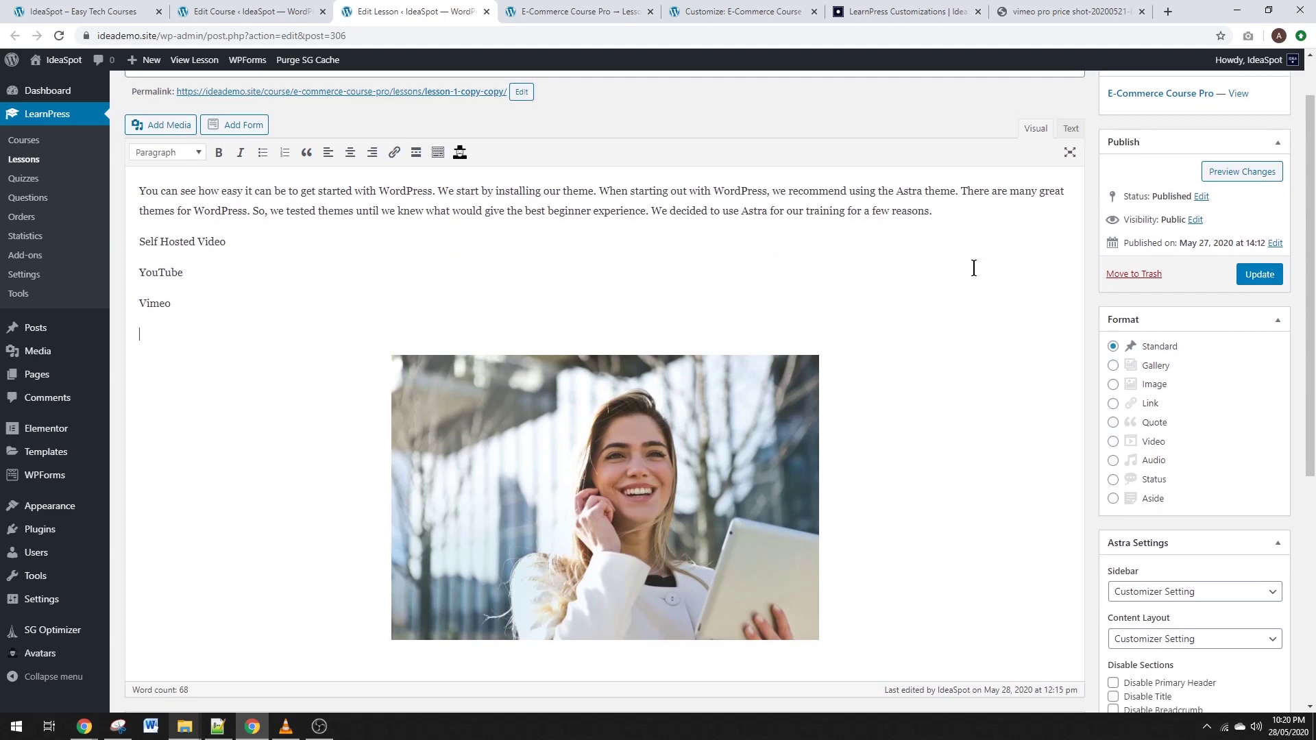
pyautogui.write('Dropbox')
pyautogui.click(241, 239)
pyautogui.press('Return')
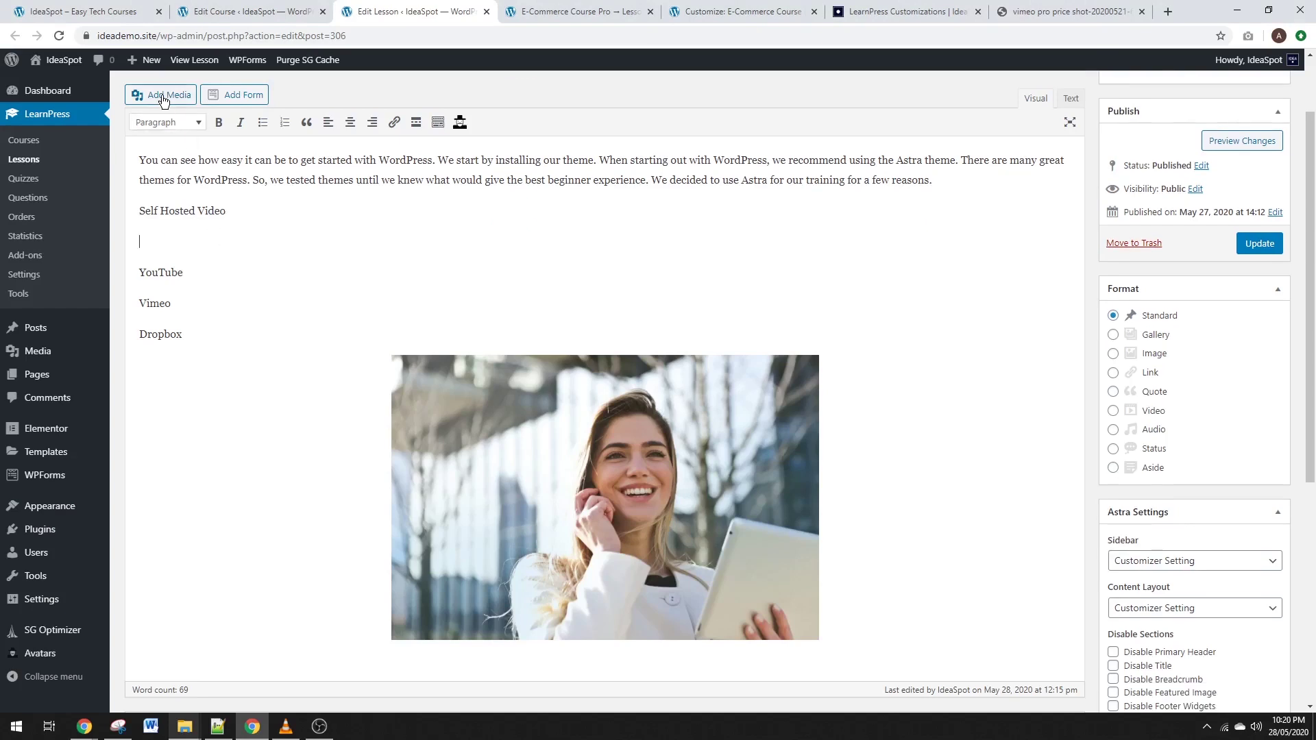
# Open Add Media on its Upload Files tab for Lesson 1.
pyautogui.click(165, 101)
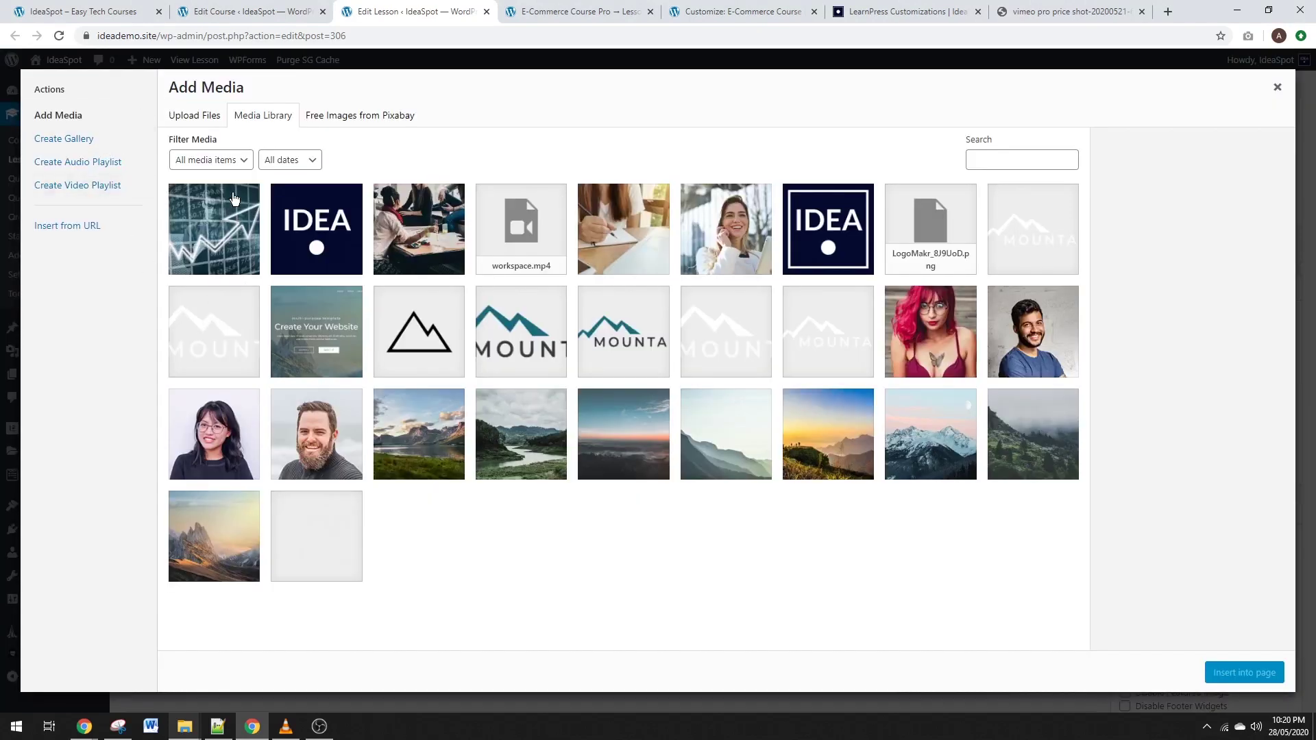
pyautogui.click(191, 114)
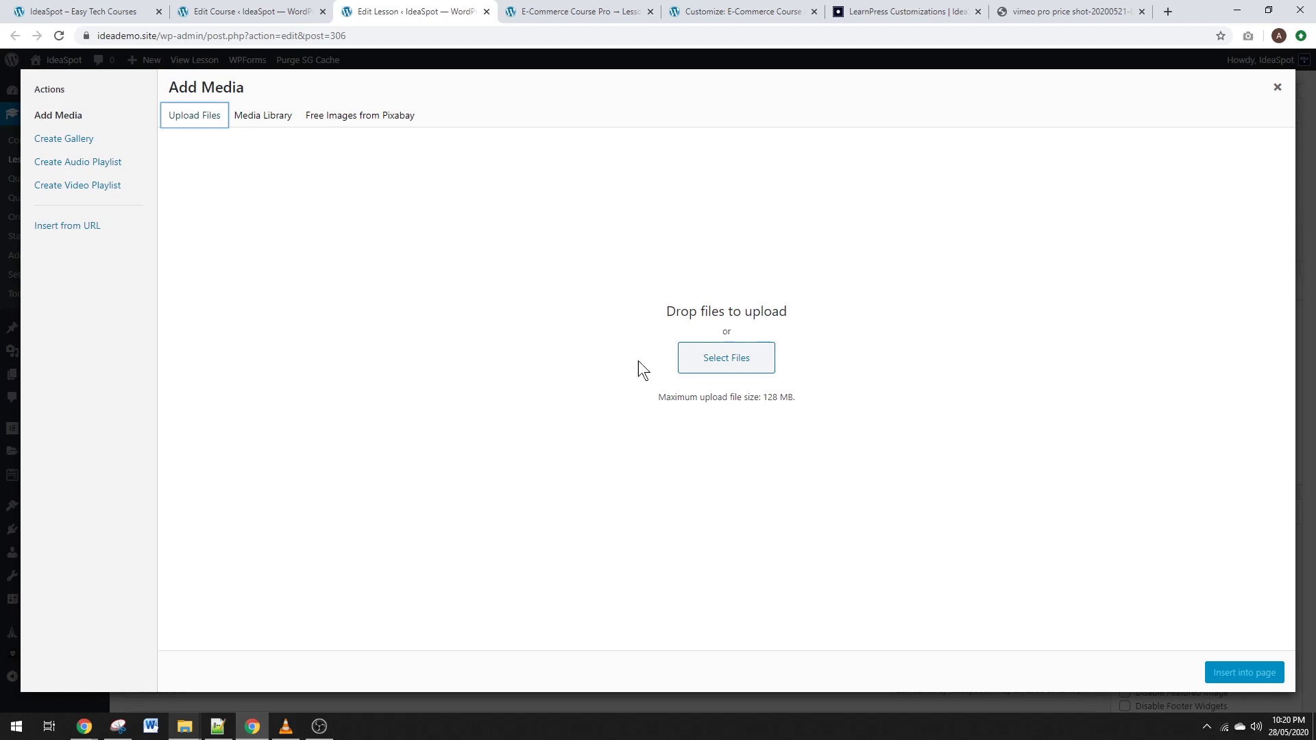
# Insert workspace.mp4 from the Media Library under Self Hosted Video, and add a blank line below YouTube.
pyautogui.click(262, 118)
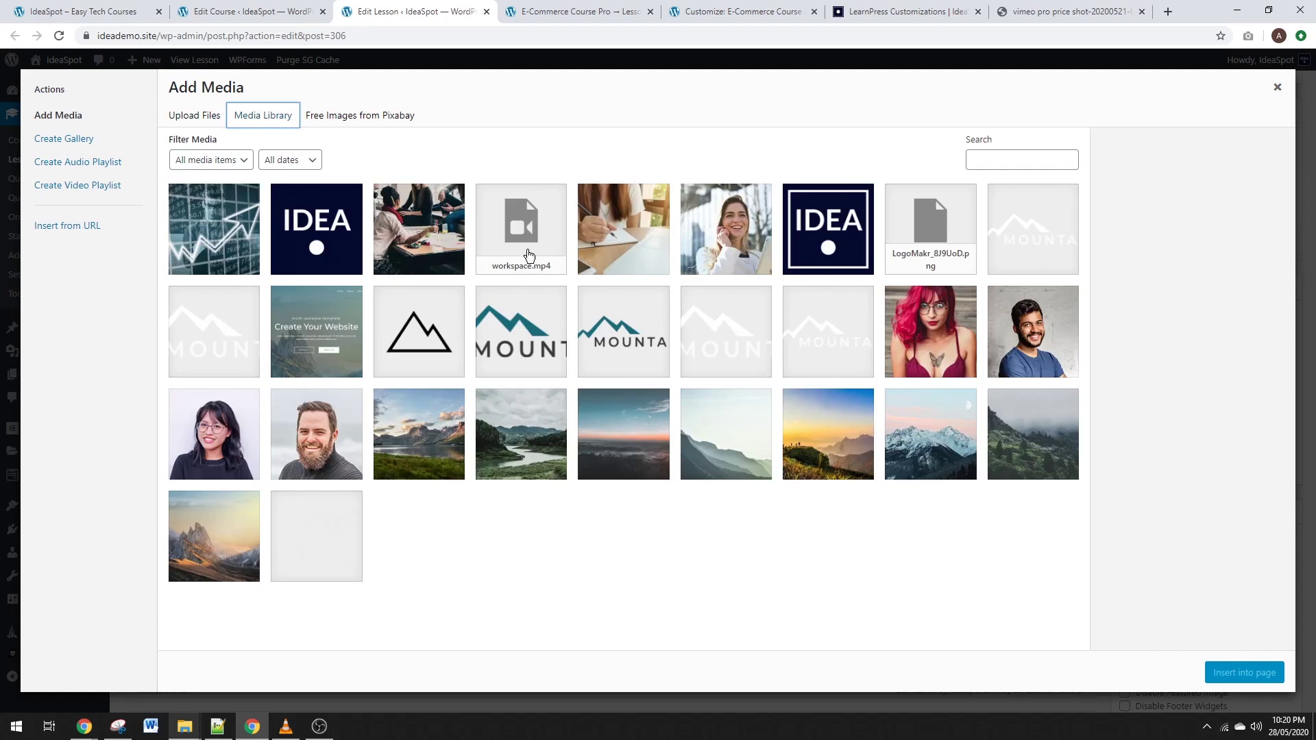
pyautogui.click(525, 251)
pyautogui.click(1258, 679)
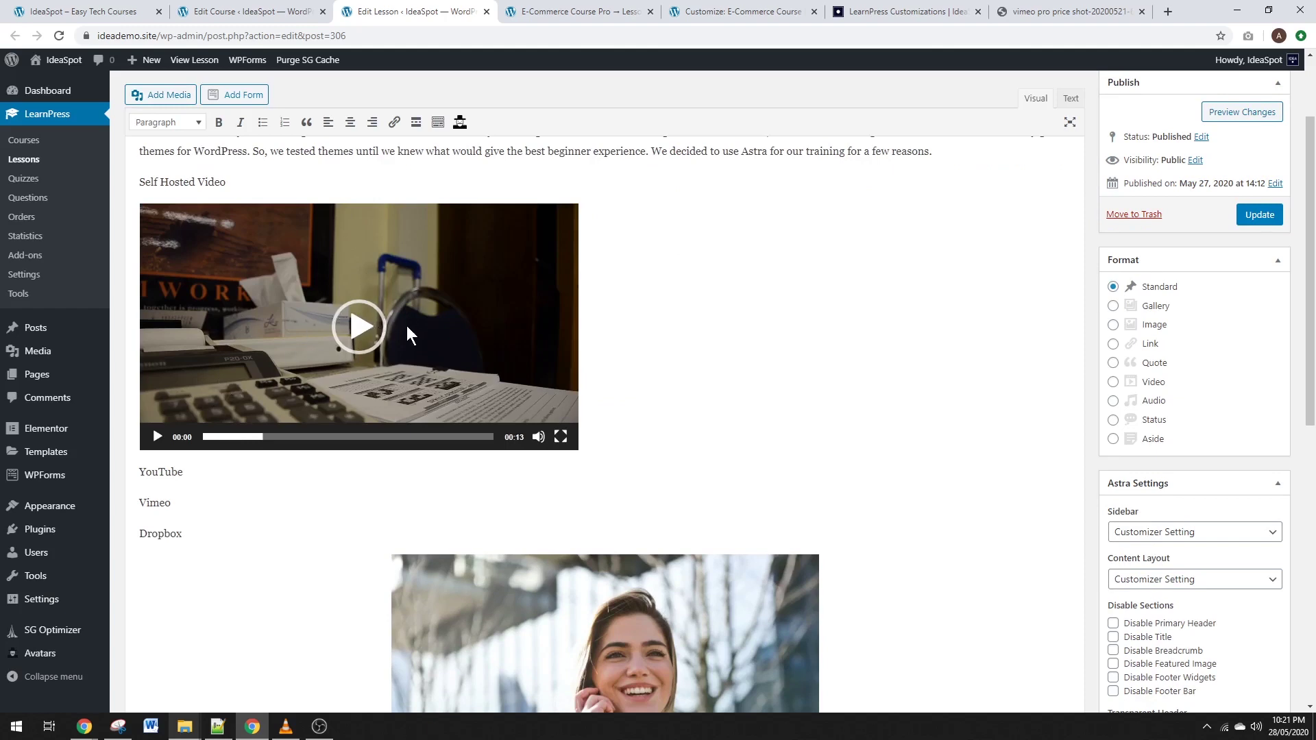
pyautogui.click(273, 473)
pyautogui.press('Return')
# Embed the Business Meeting Stock Video YouTube link via Insert from URL under the YouTube heading.
pyautogui.click(161, 465)
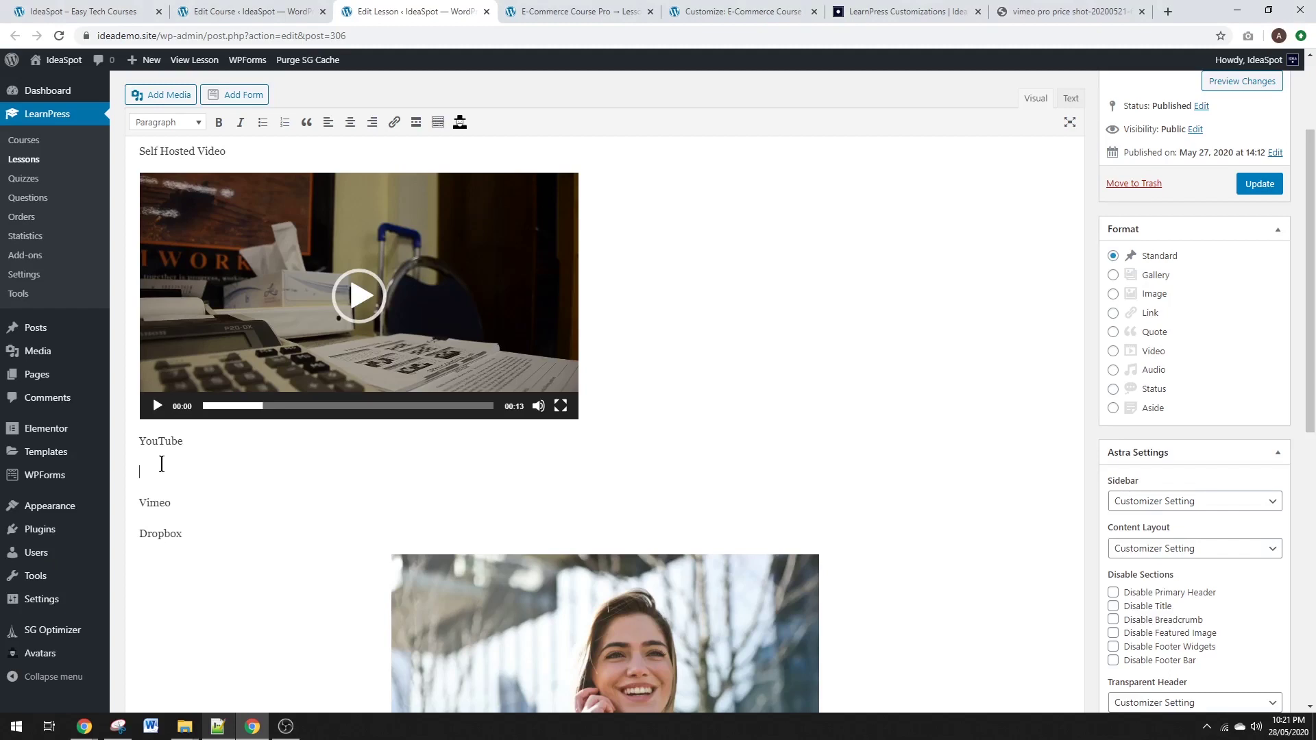
pyautogui.click(155, 96)
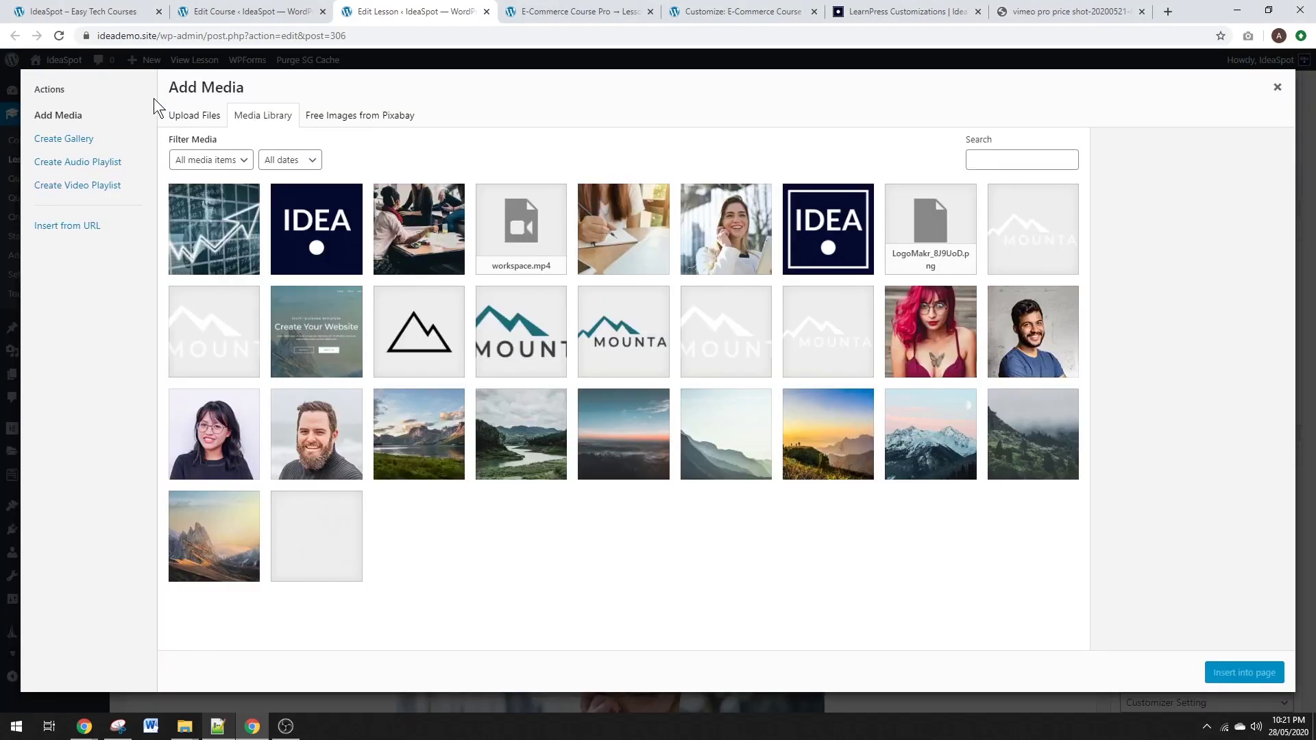
pyautogui.click(76, 229)
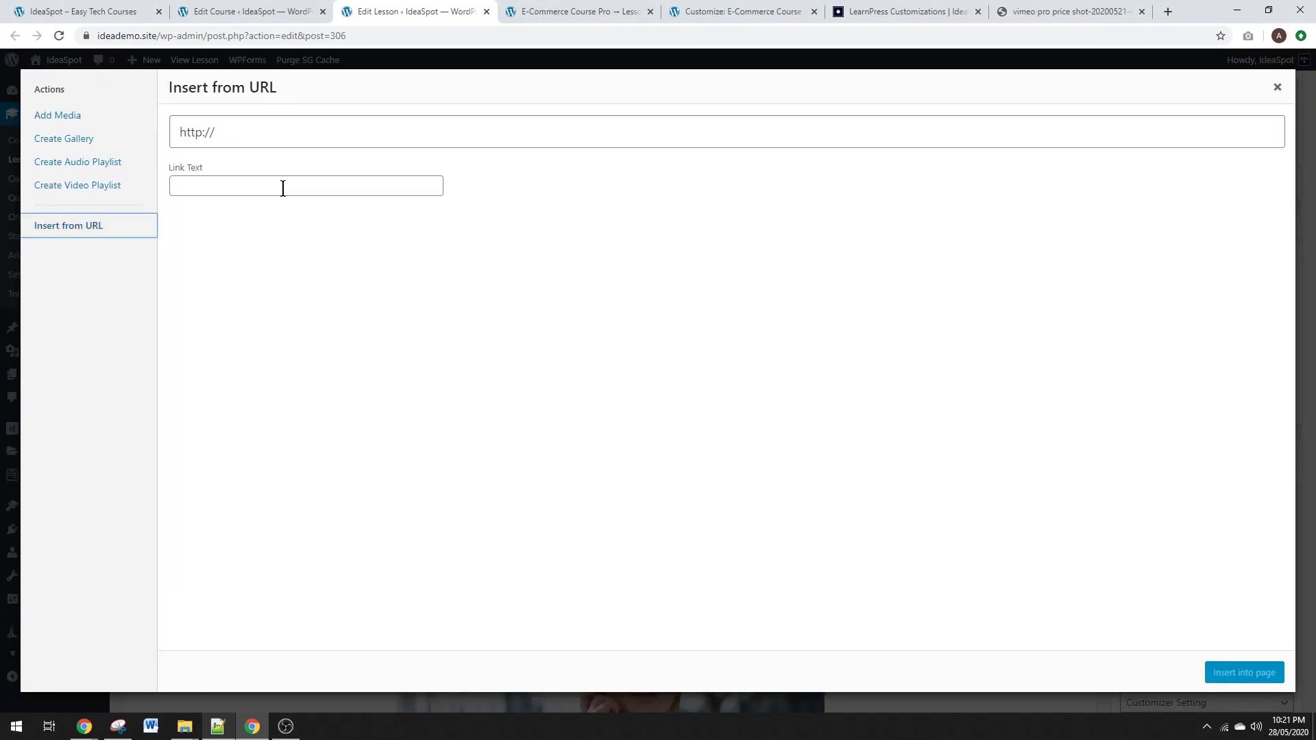
pyautogui.moveTo(237, 132); pyautogui.dragTo(165, 129)
pyautogui.write('https://youtu.be/YjhrligRTbE')
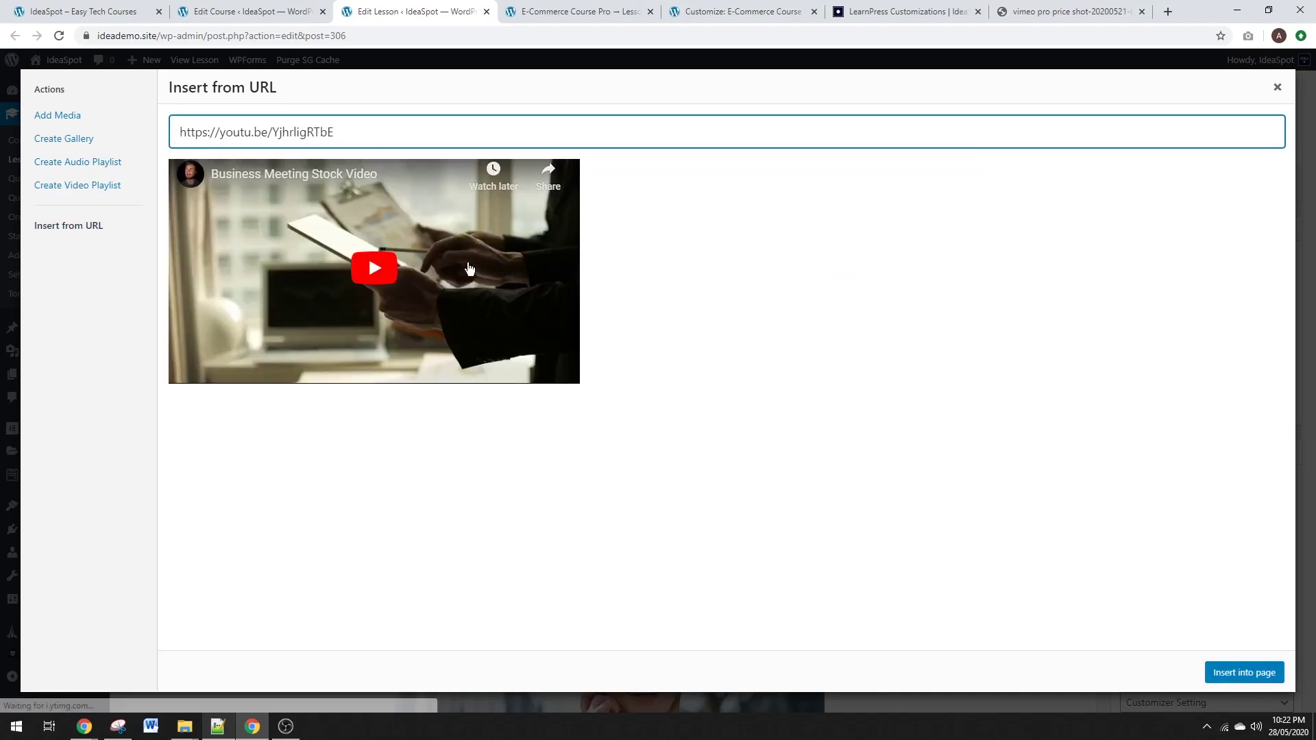
pyautogui.click(1239, 673)
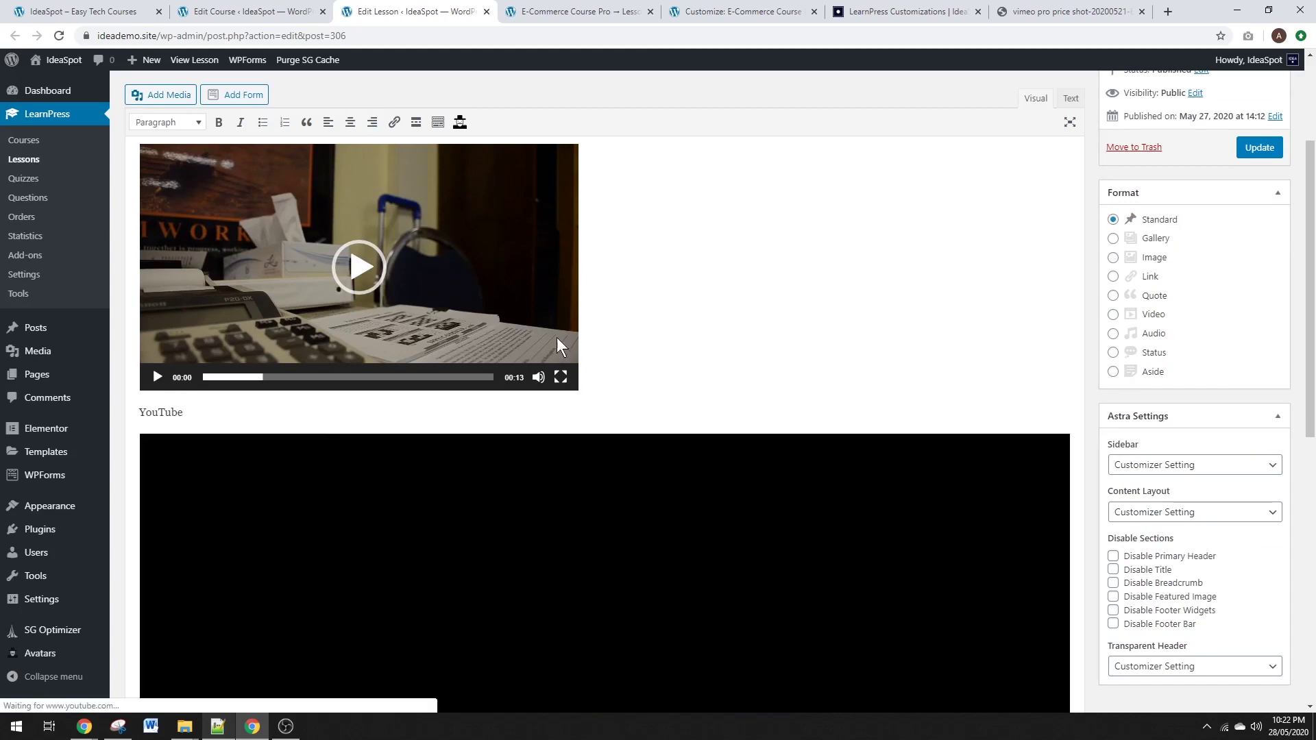
# Scroll through the lesson to check the embedded YouTube video.
pyautogui.scroll(-5, 663, 405)
pyautogui.scroll(2, 634, 368)
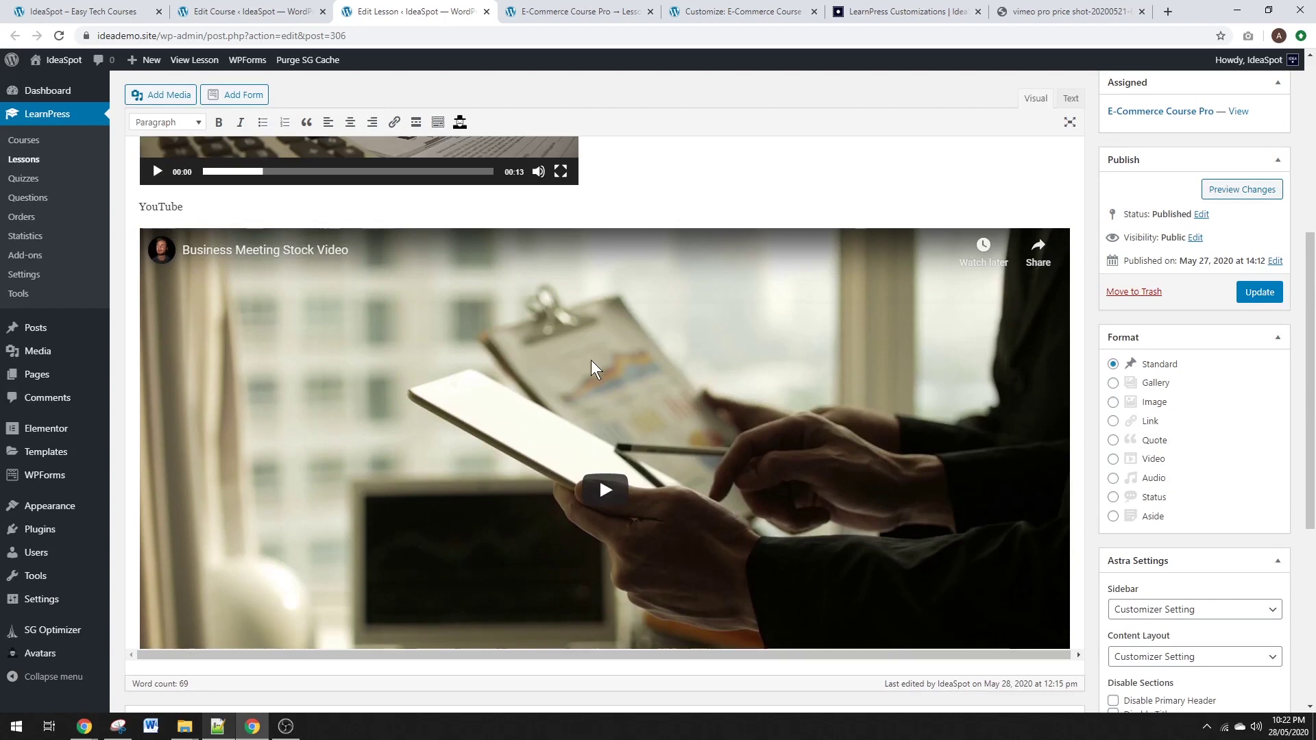
pyautogui.scroll(-1, 589, 458)
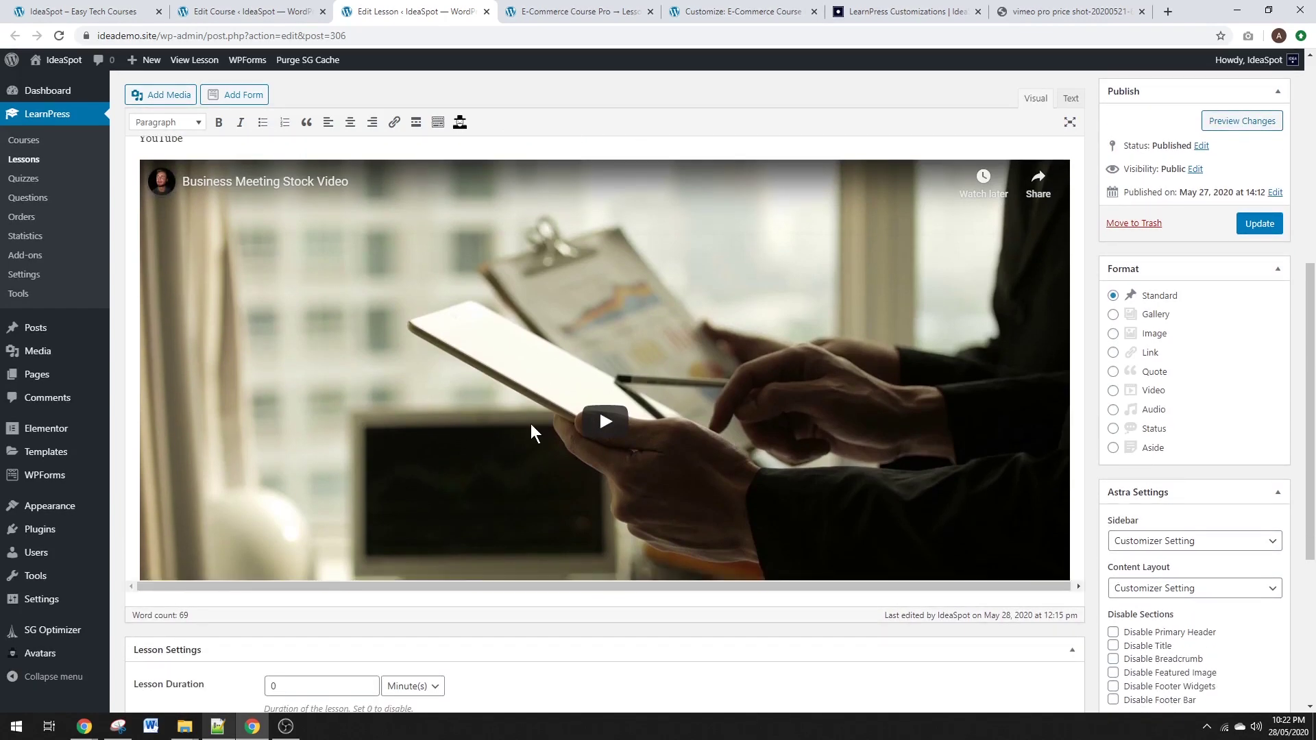
pyautogui.scroll(1, 530, 424)
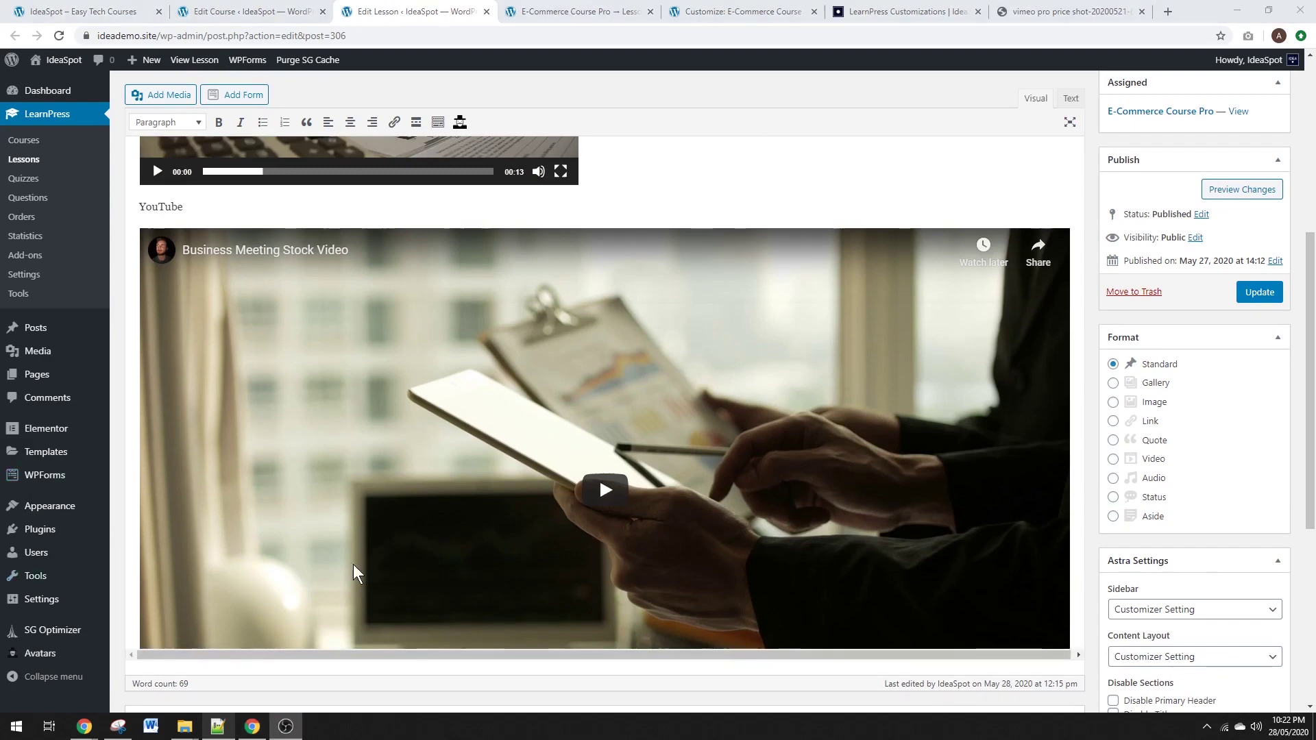
pyautogui.scroll(-1, 602, 314)
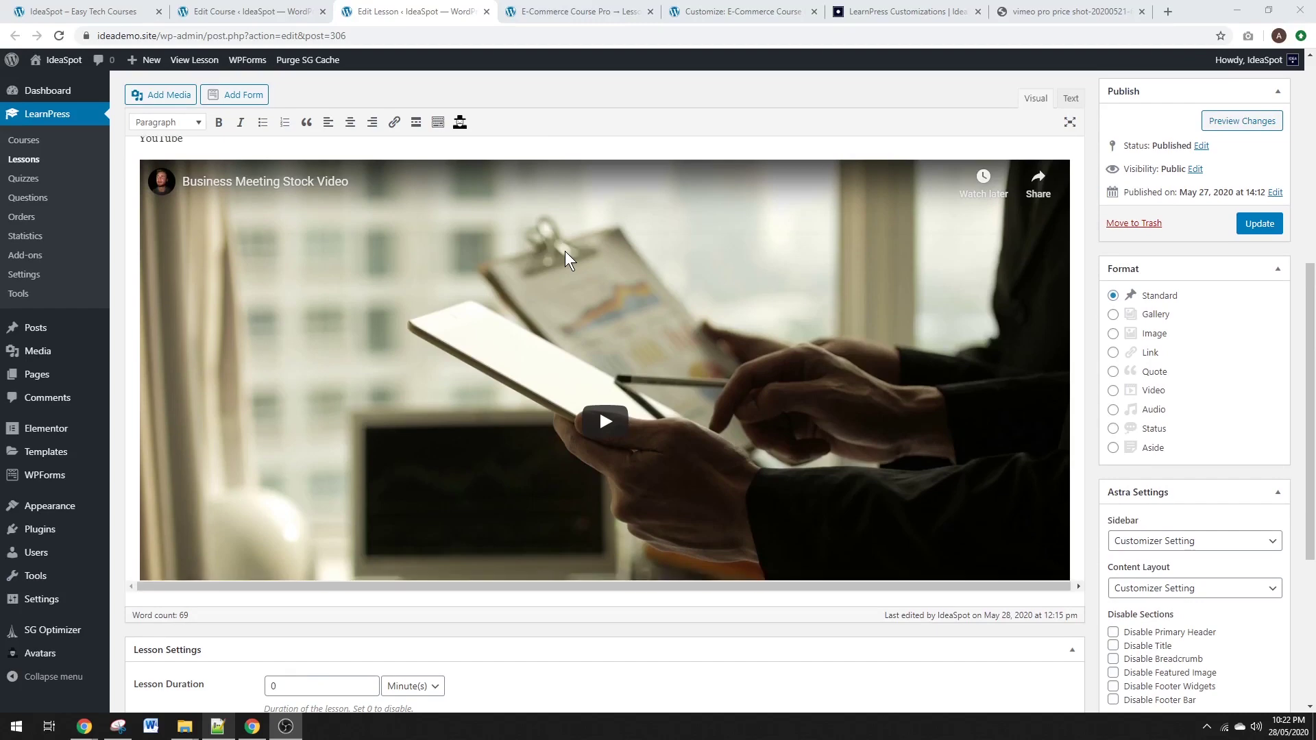
pyautogui.scroll(-2, 565, 251)
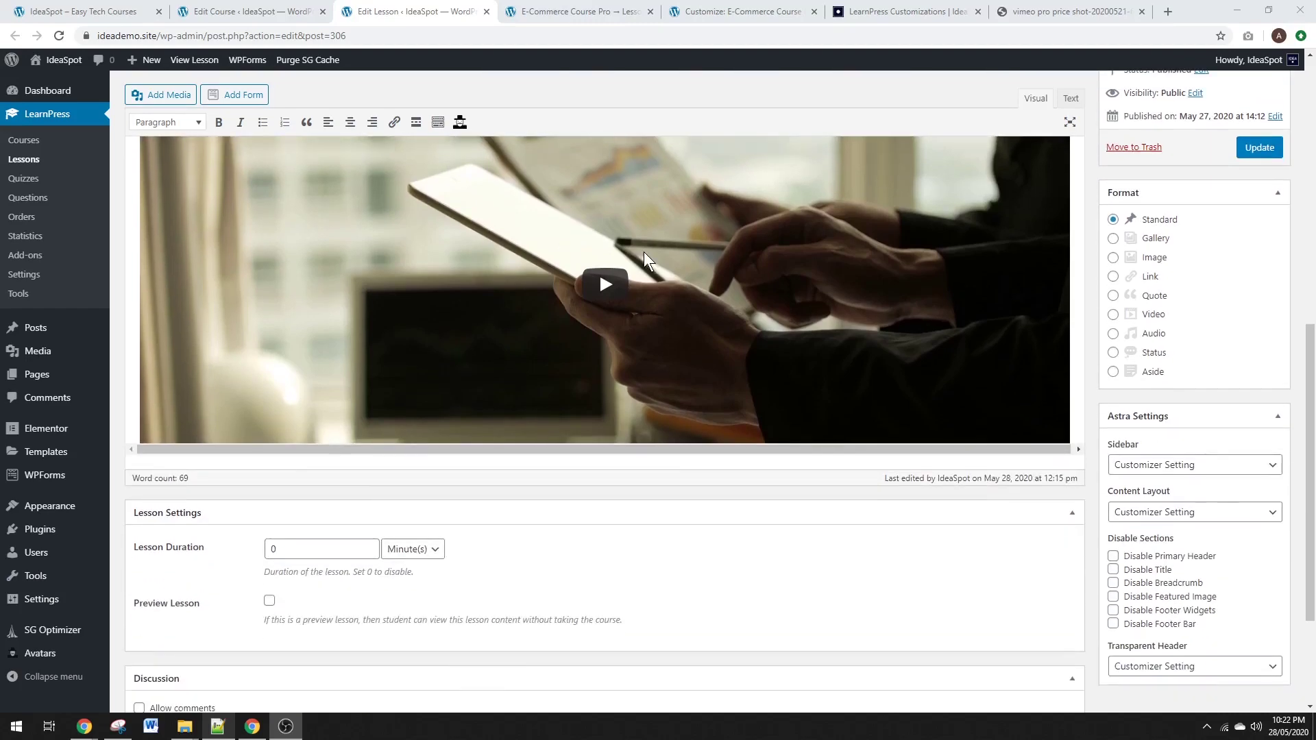
pyautogui.scroll(2, 667, 266)
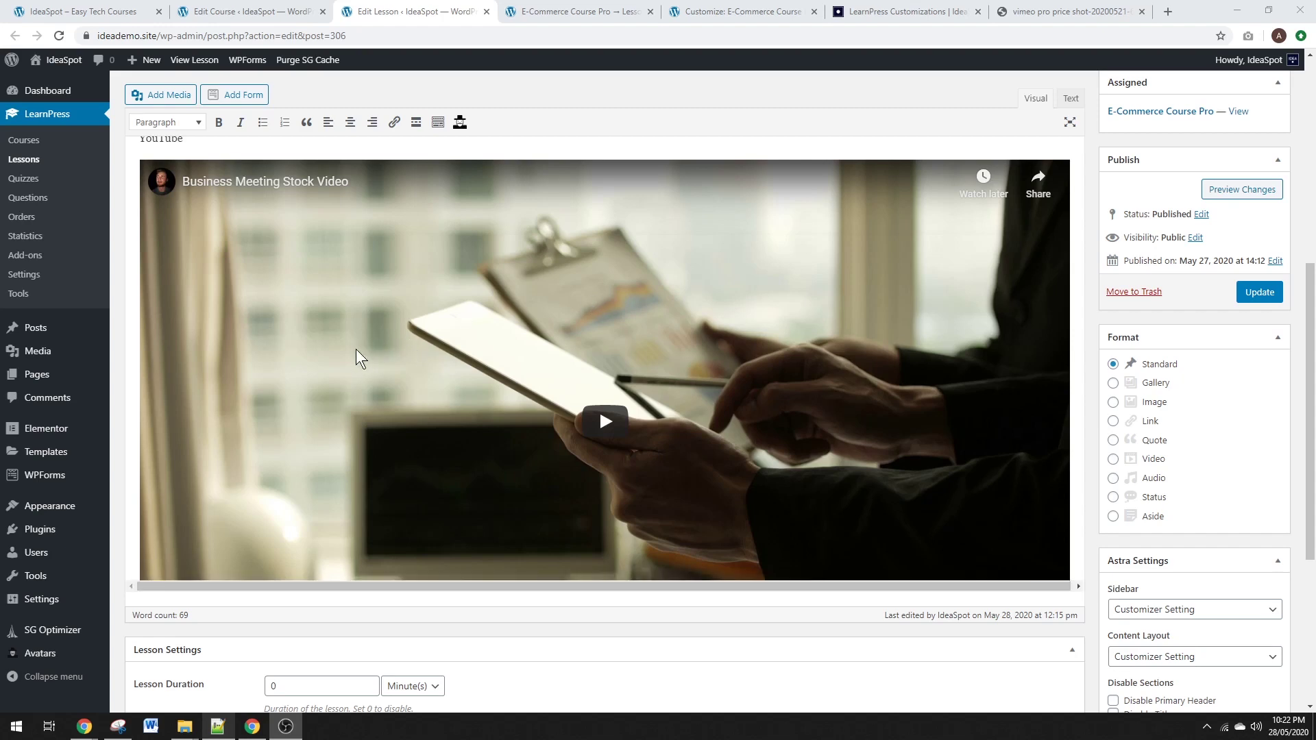
pyautogui.scroll(-2, 346, 562)
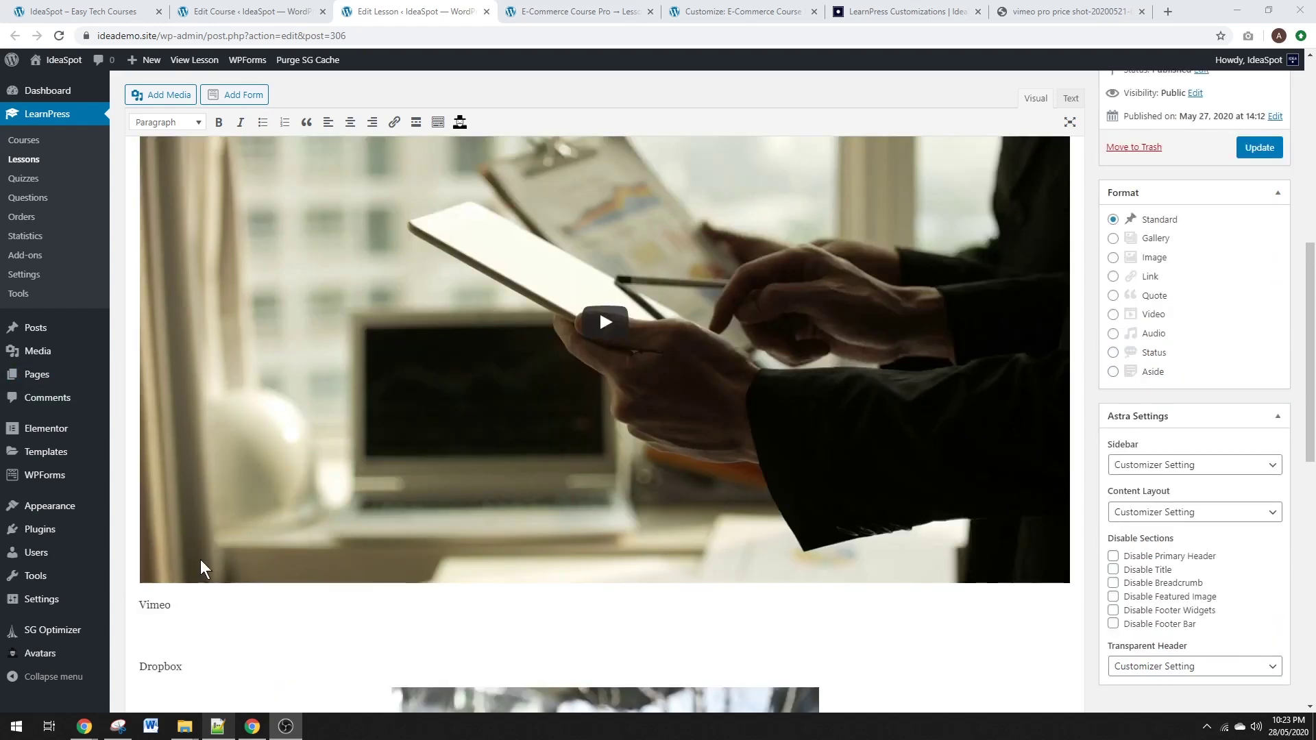
pyautogui.click(162, 95)
# Insert the Vimeo Course Preview video from its pasted URL under the Vimeo heading.
pyautogui.click(252, 130)
pyautogui.write('https://vimeo.com/422381924')
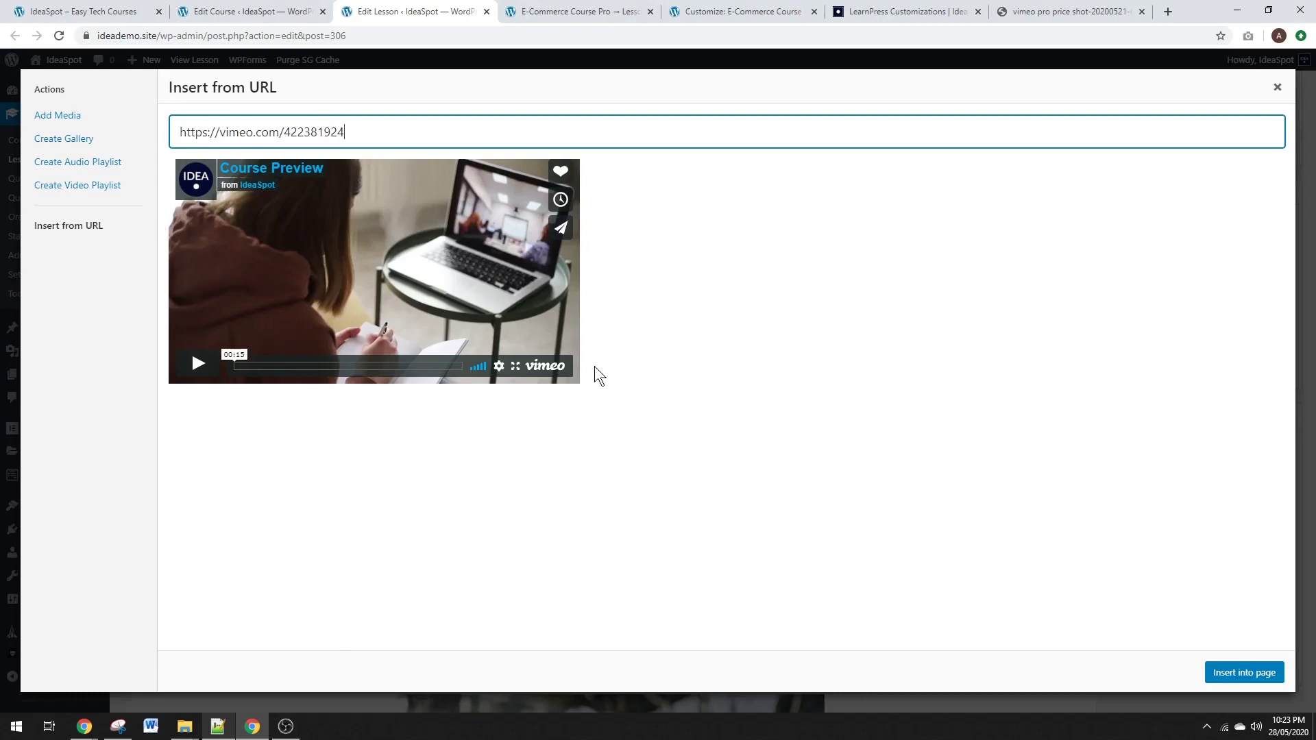
pyautogui.click(1239, 673)
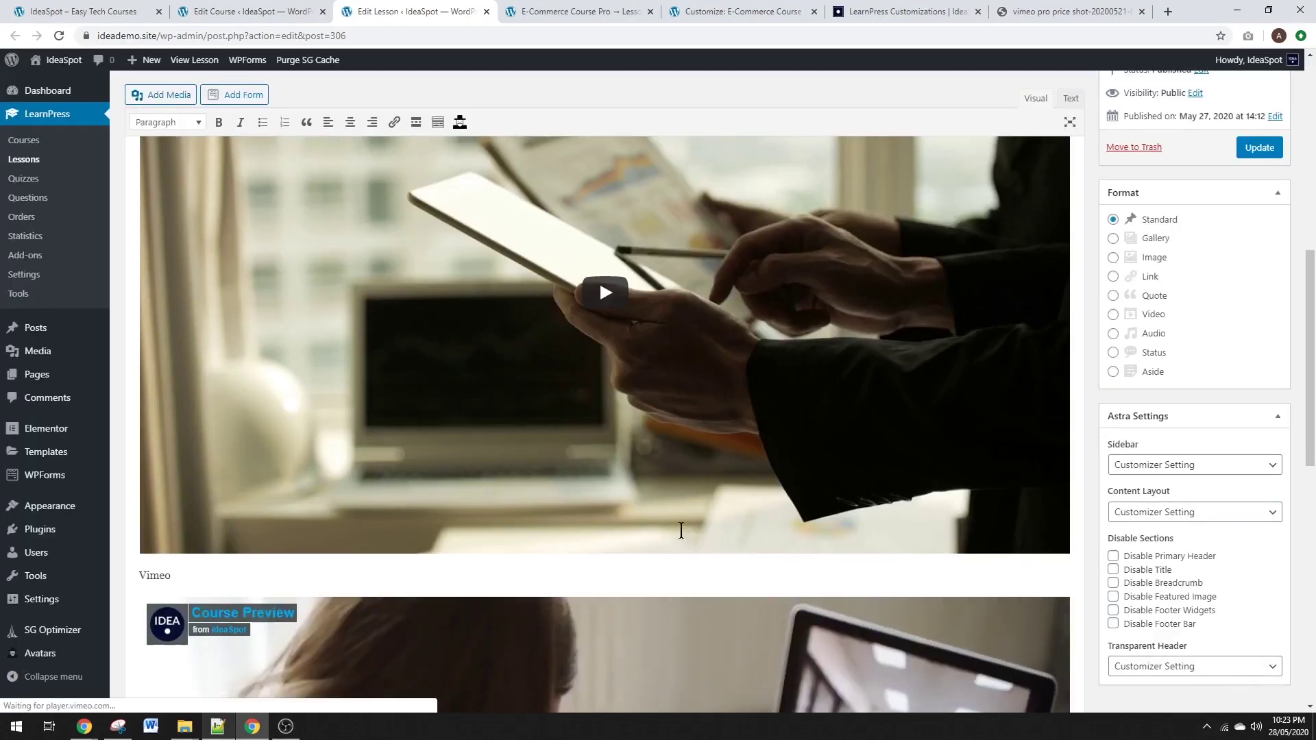
pyautogui.scroll(-5, 681, 531)
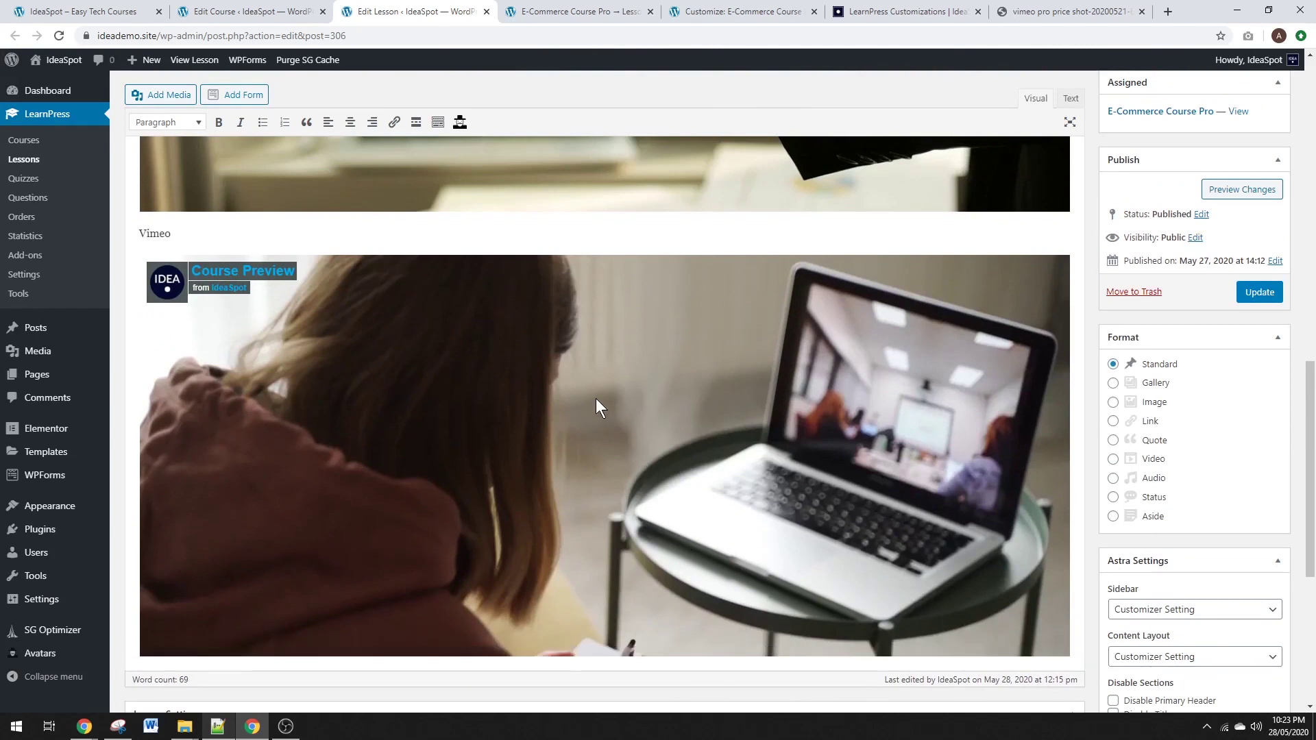
pyautogui.scroll(-1, 1088, 432)
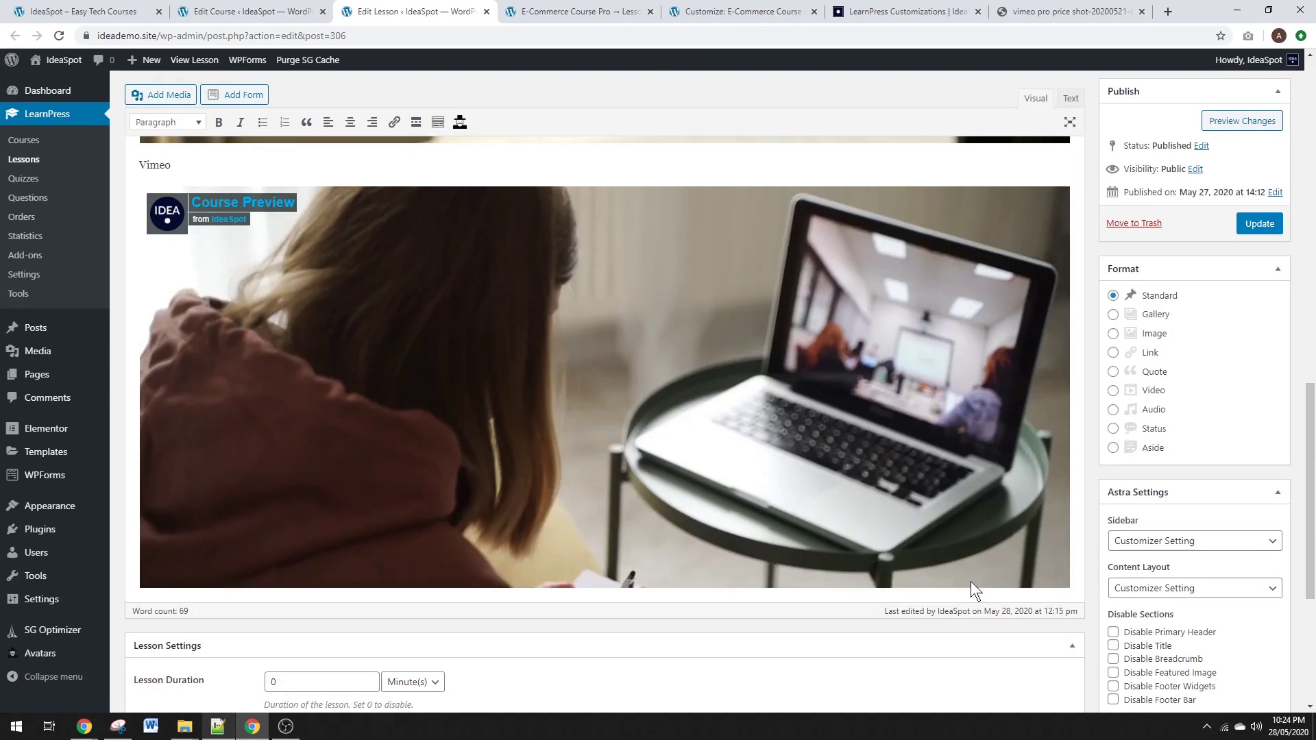
pyautogui.scroll(-1, 1013, 581)
pyautogui.scroll(10, 984, 459)
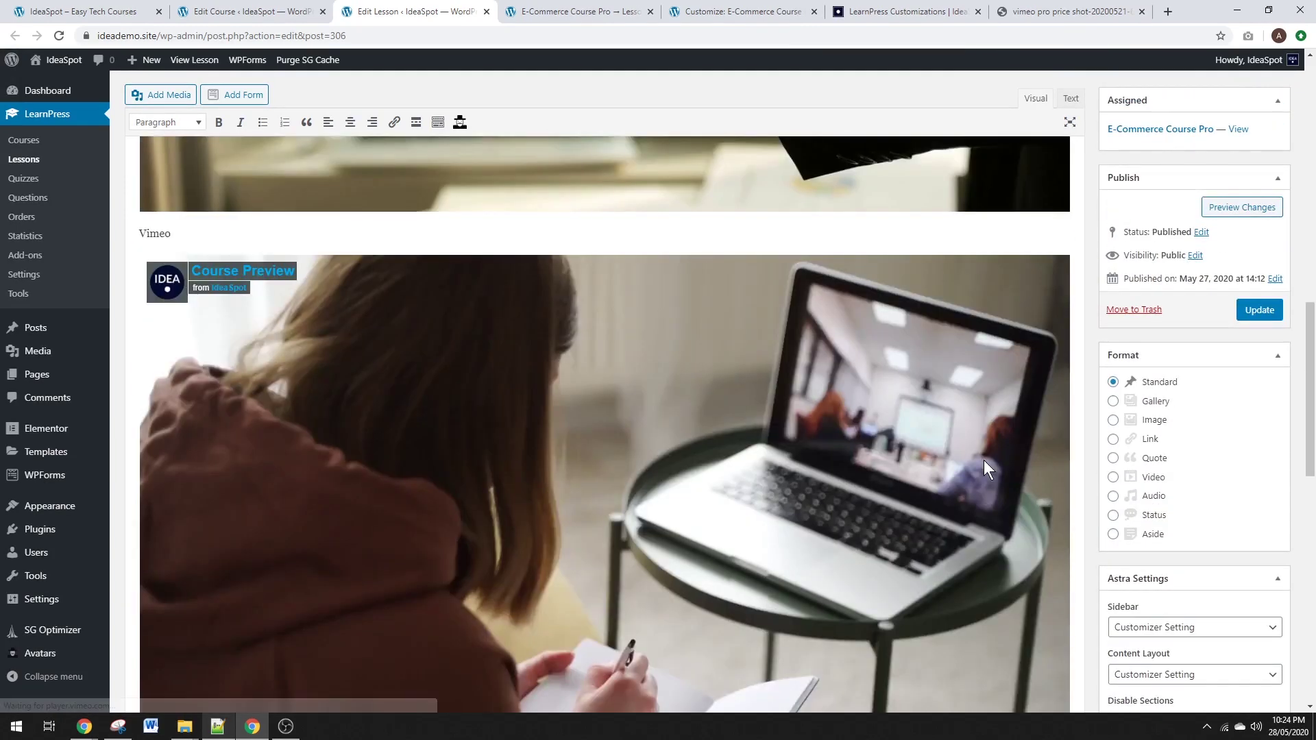
pyautogui.scroll(3, 816, 314)
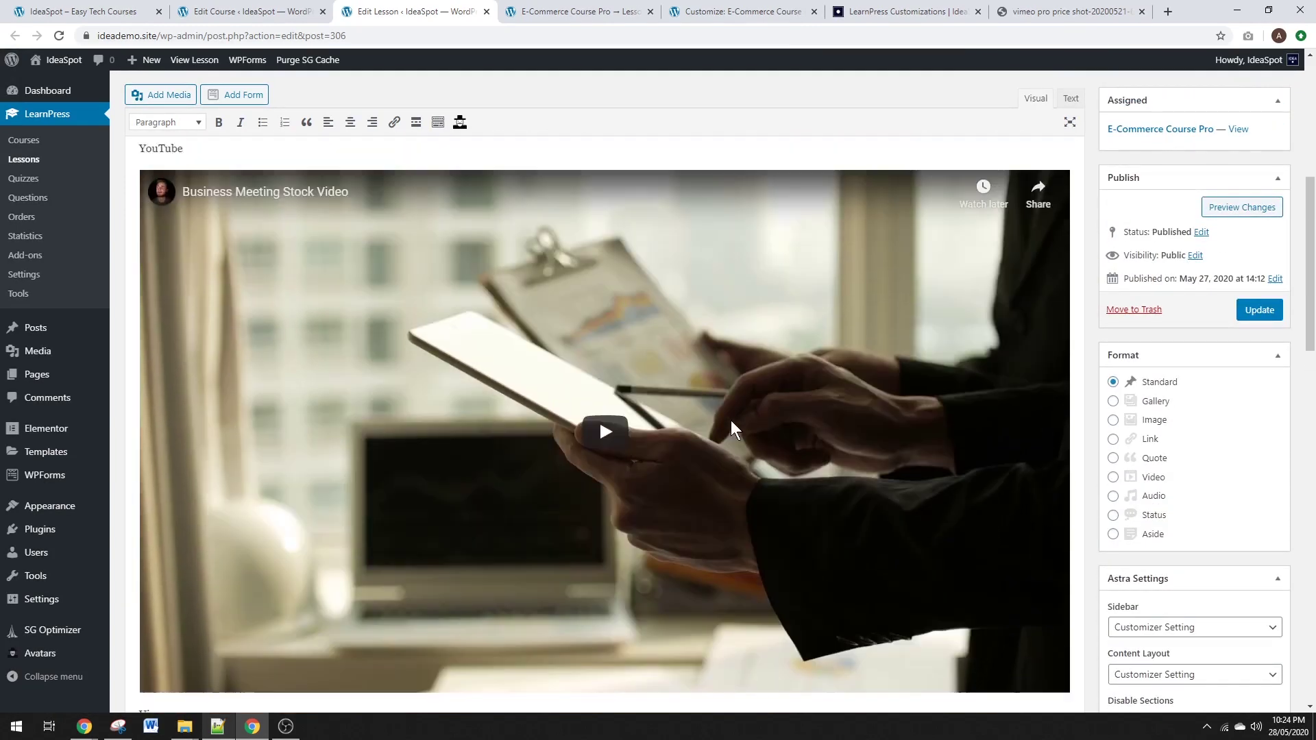
pyautogui.scroll(-5, 599, 554)
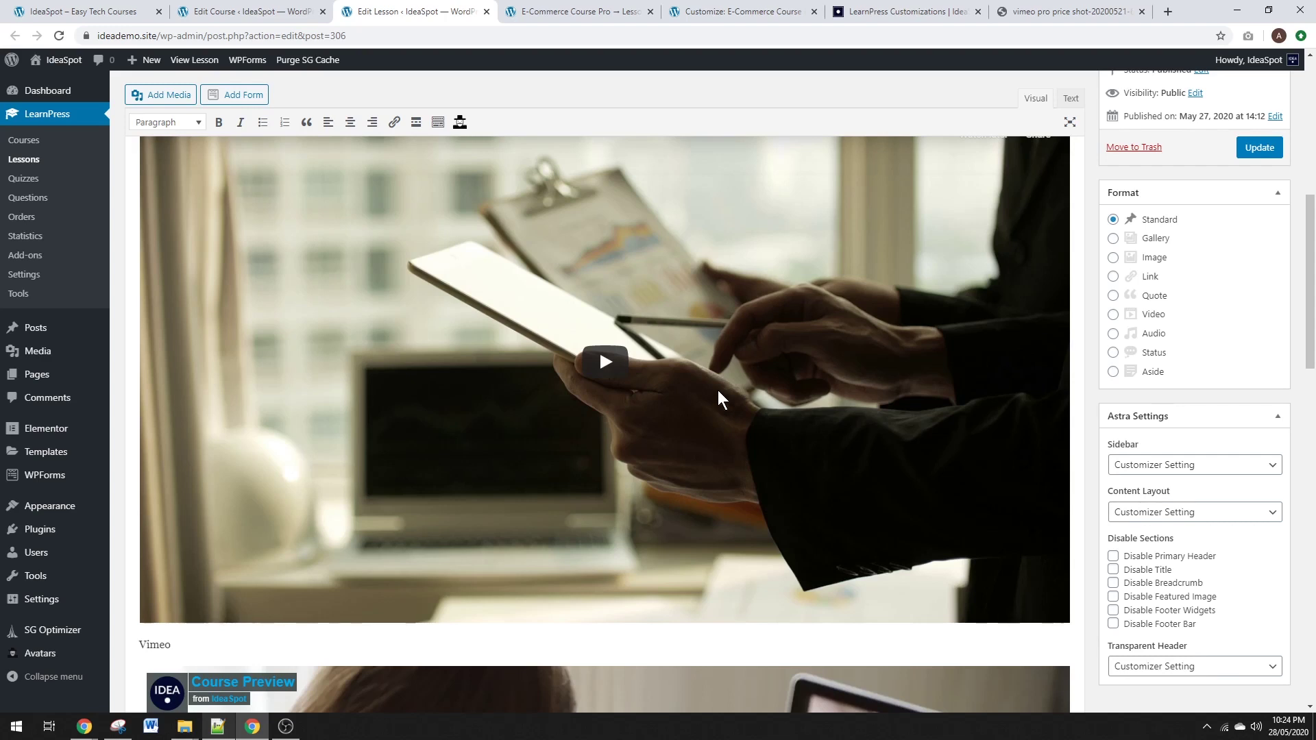
pyautogui.scroll(1, 718, 389)
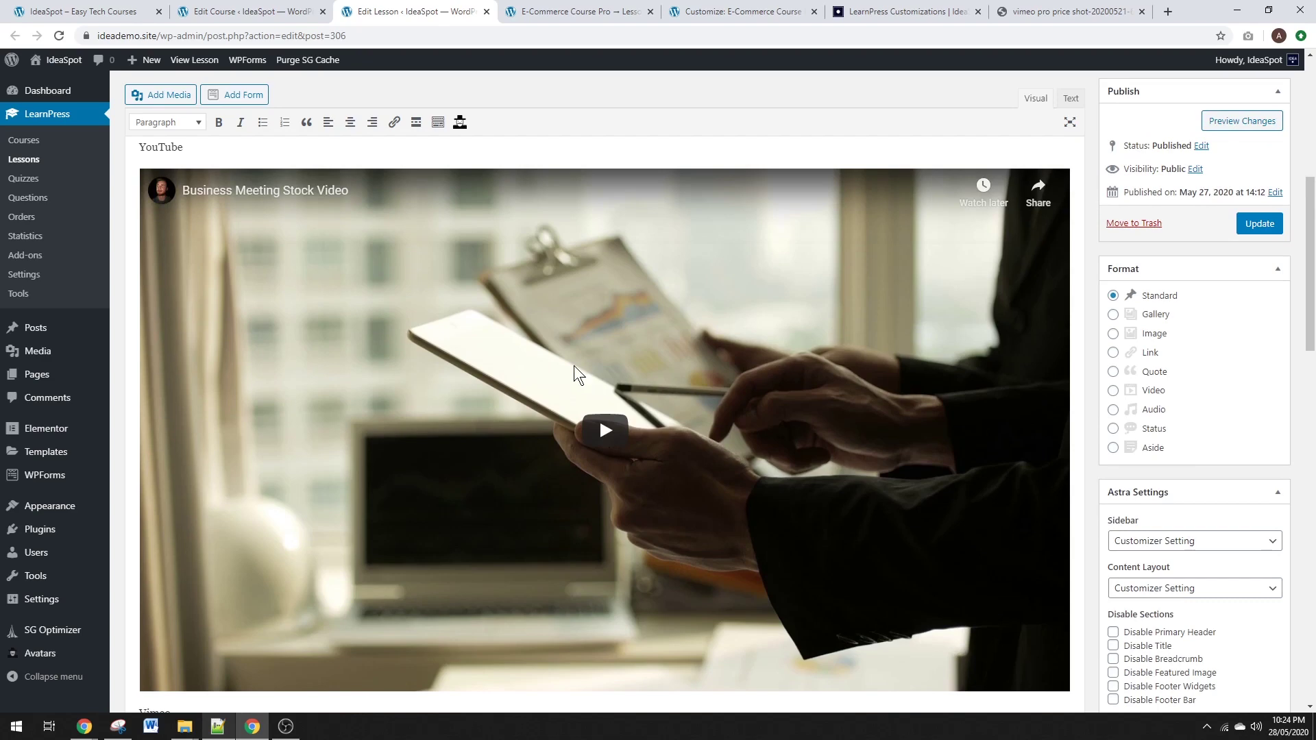
# Review the embedded videos and save Lesson 1 with Update.
pyautogui.scroll(-4, 590, 409)
pyautogui.scroll(-3, 591, 408)
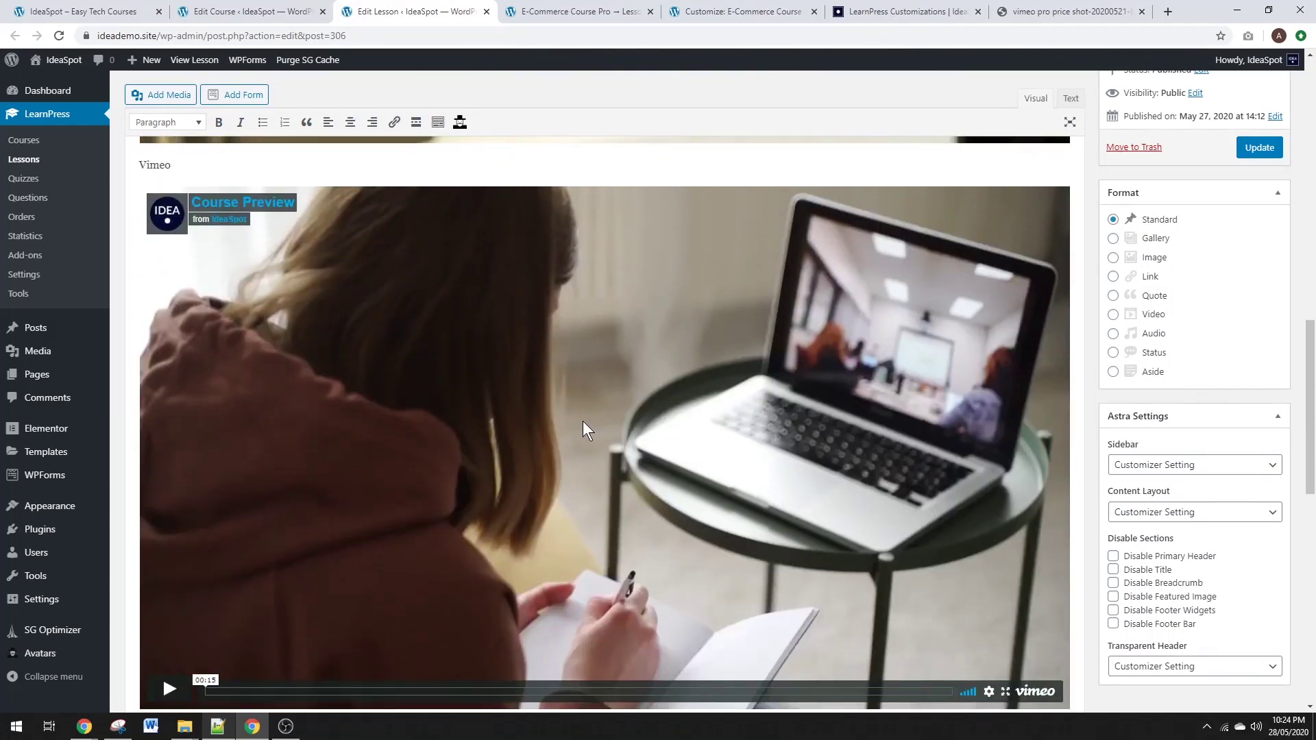
pyautogui.scroll(8, 582, 420)
pyautogui.scroll(-9, 596, 297)
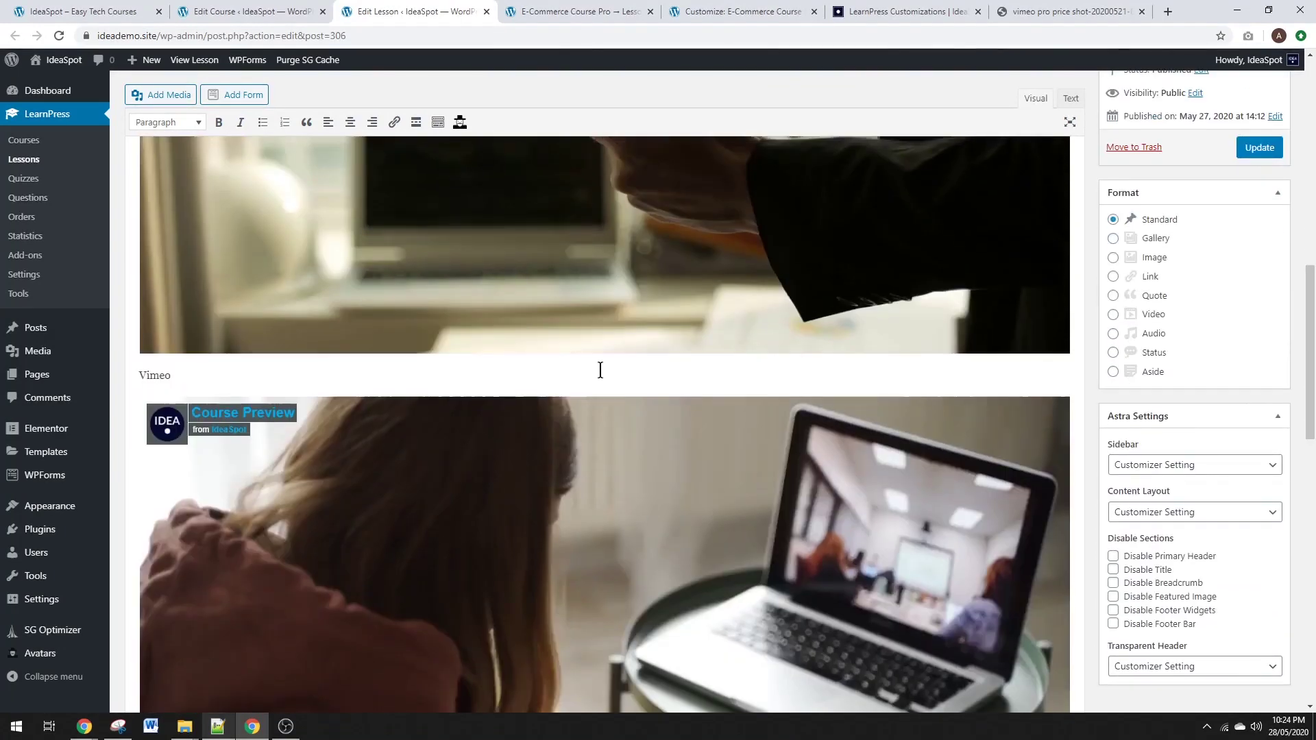
pyautogui.scroll(1, 623, 390)
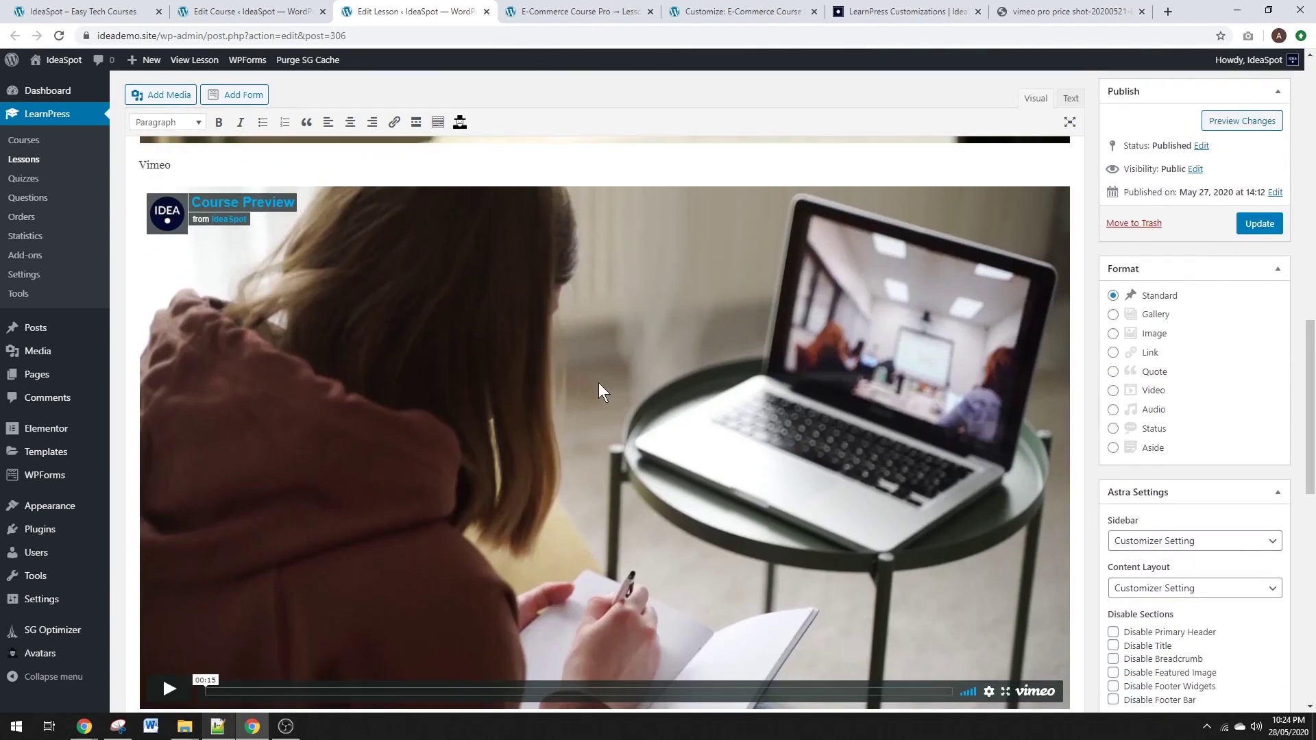
pyautogui.scroll(-1, 463, 395)
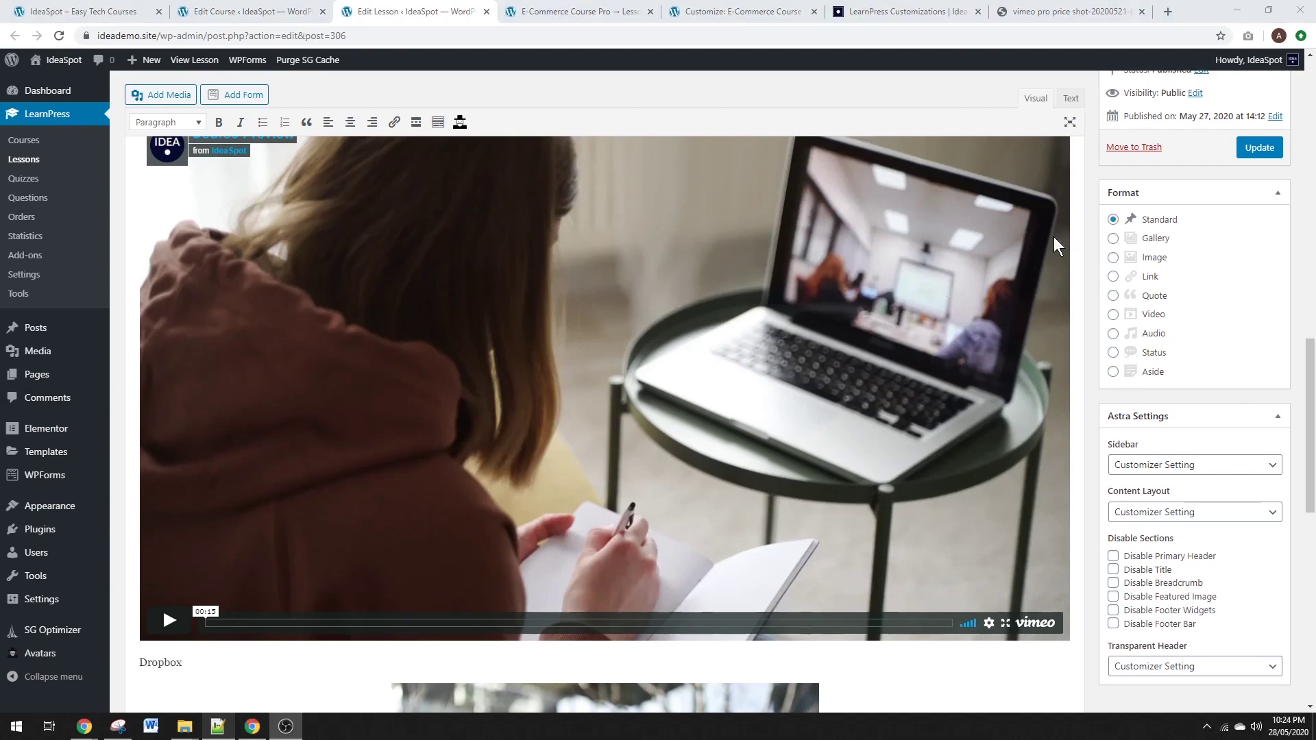
pyautogui.click(1261, 149)
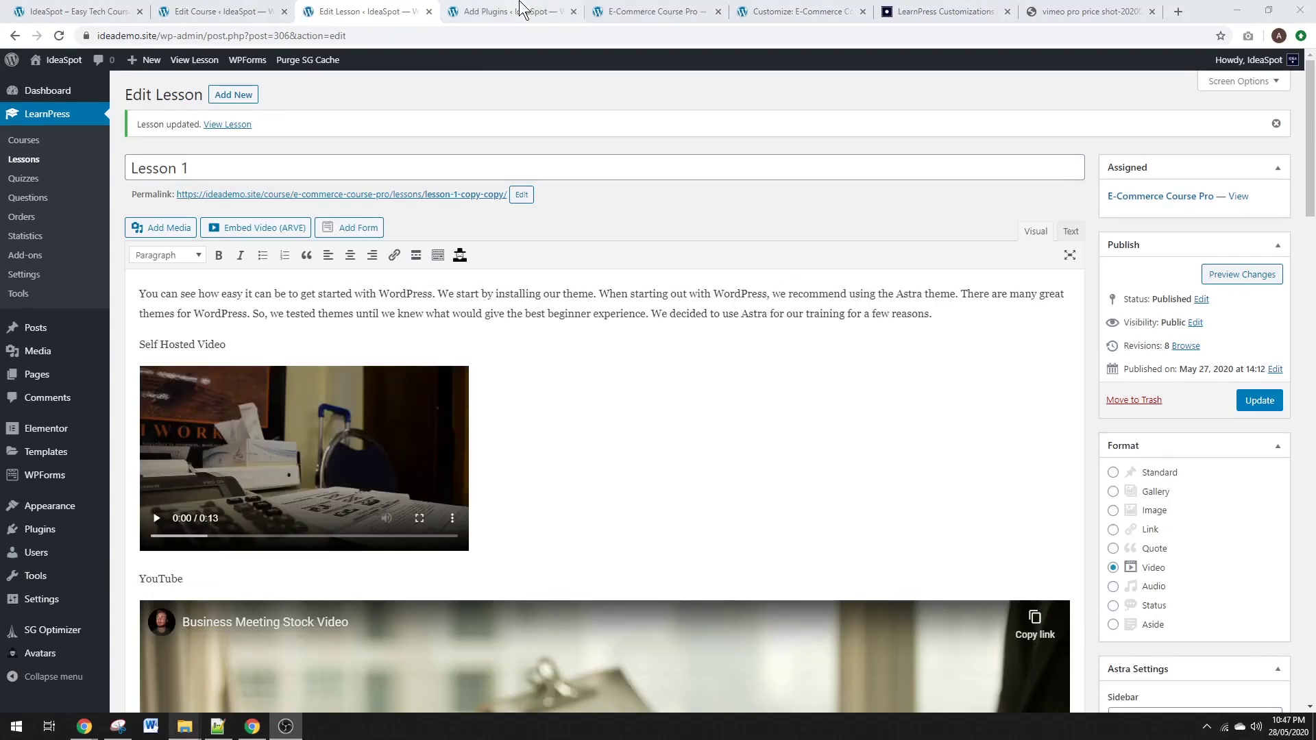
pyautogui.click(518, 11)
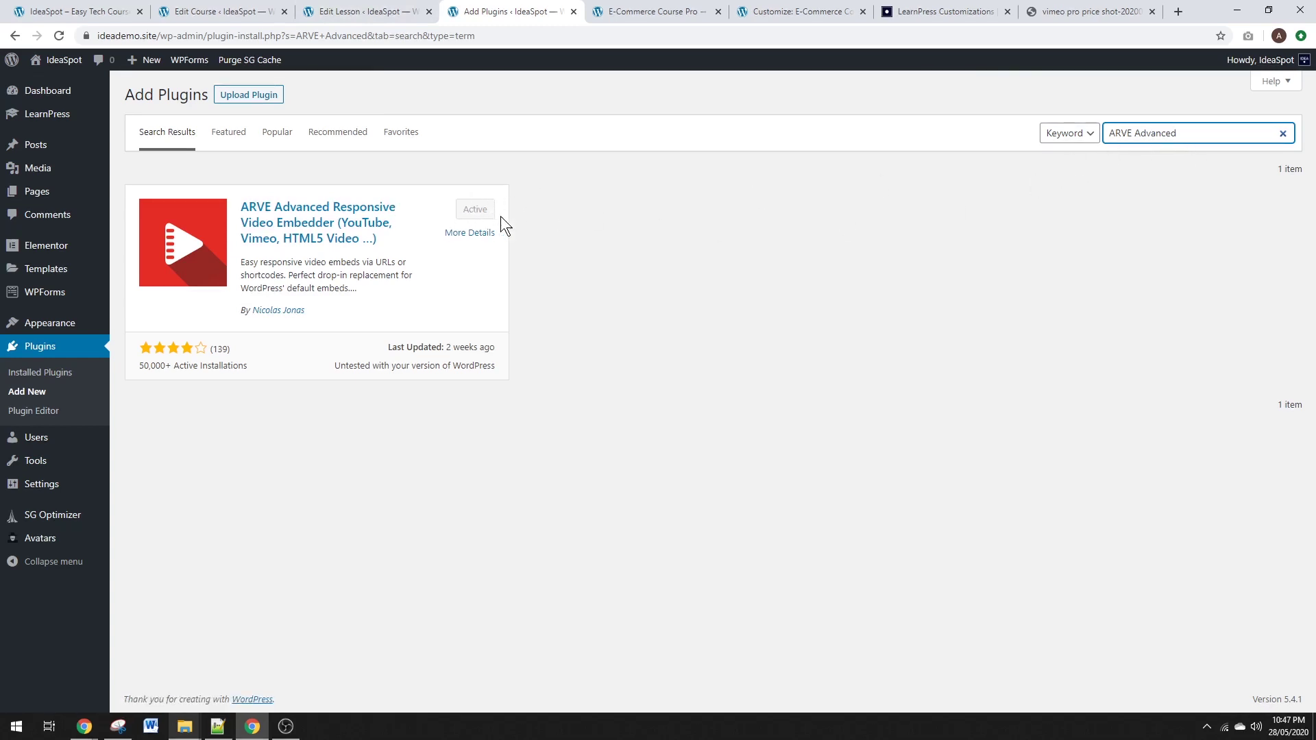
# Play the YouTube embed preview in the lesson editor and skip to near its end.
pyautogui.click(356, 11)
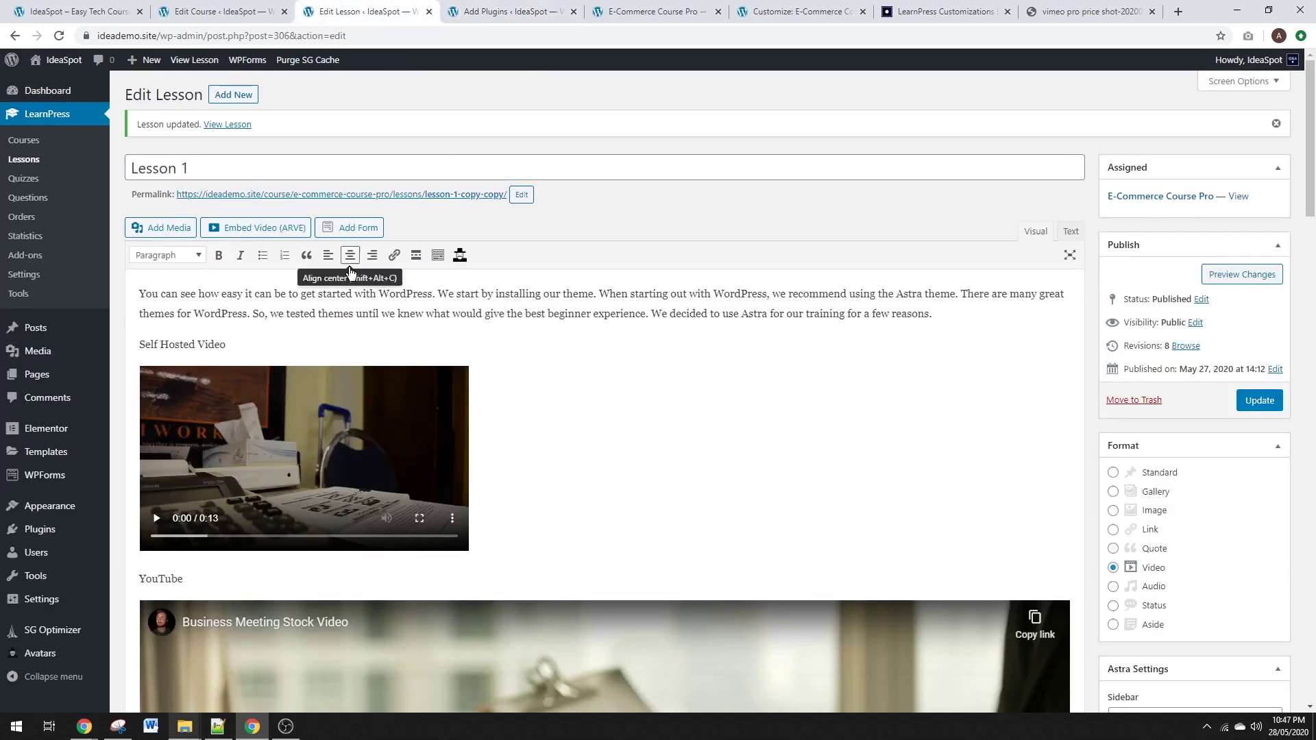
pyautogui.scroll(-3, 651, 443)
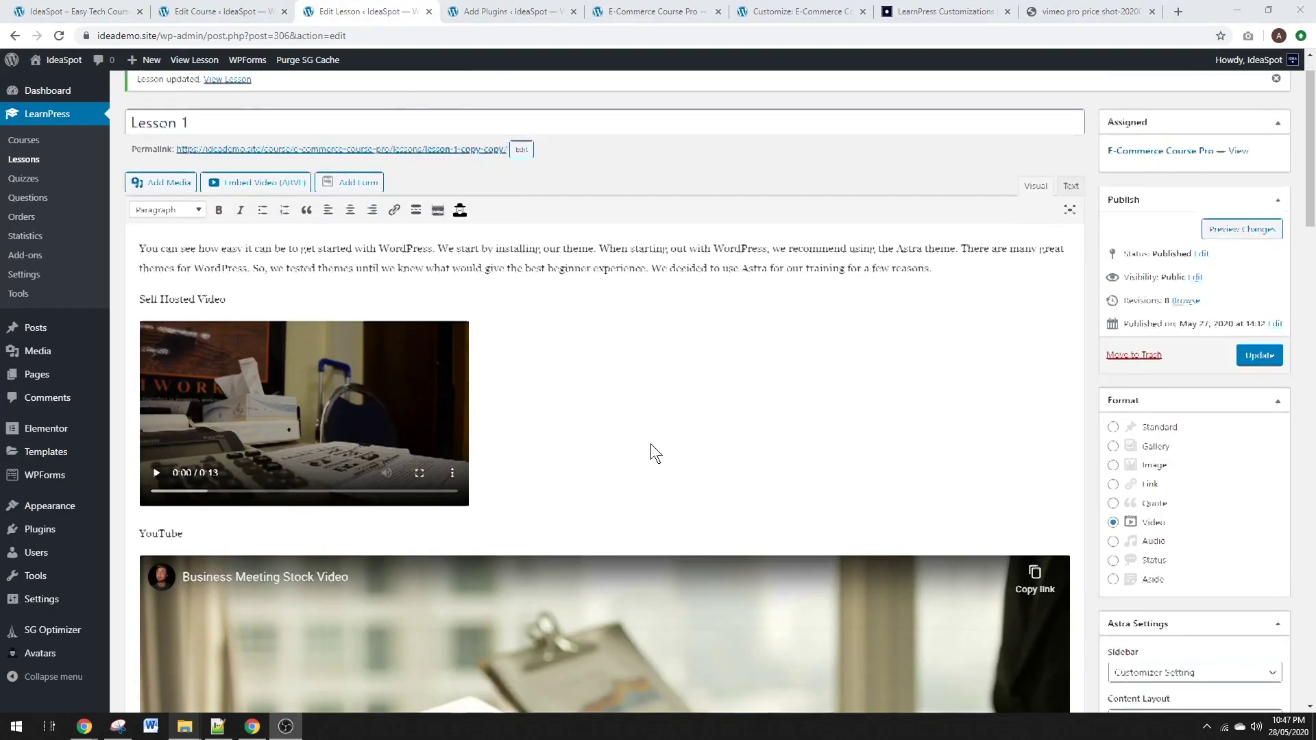
pyautogui.scroll(-4, 662, 416)
pyautogui.click(604, 308)
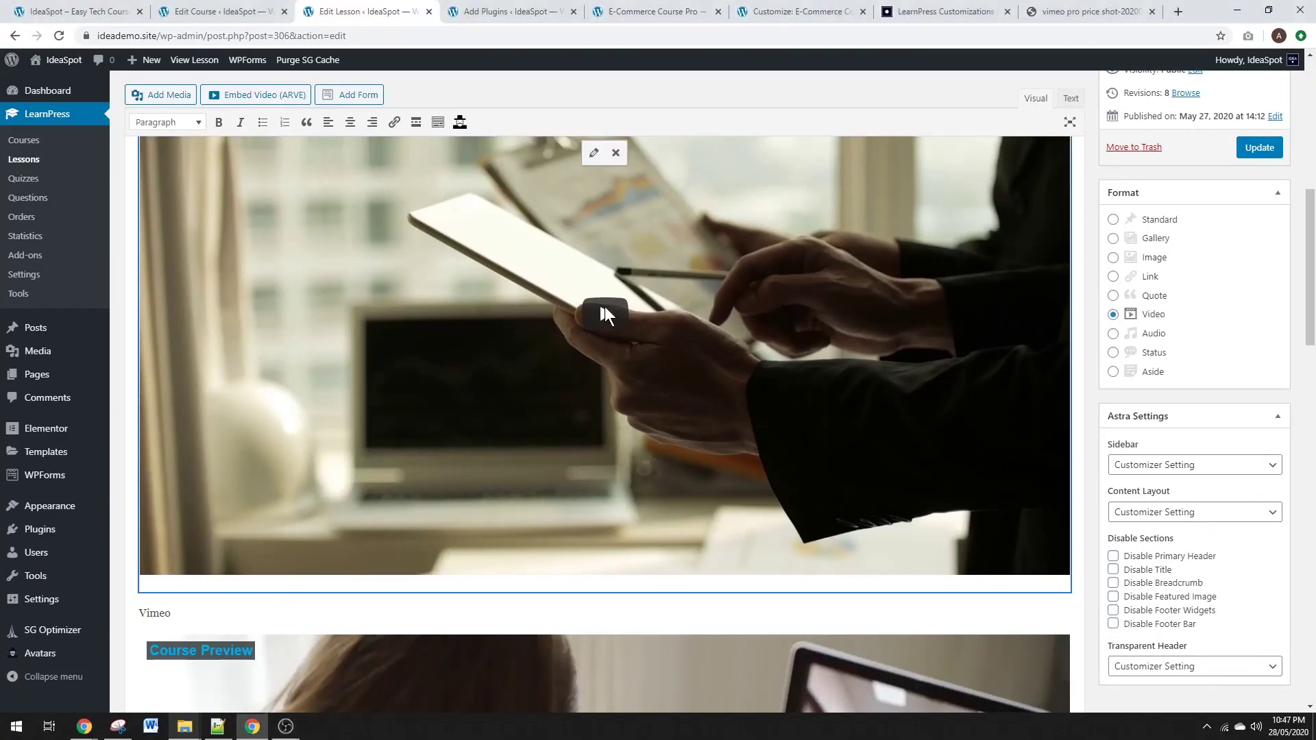
pyautogui.click(604, 314)
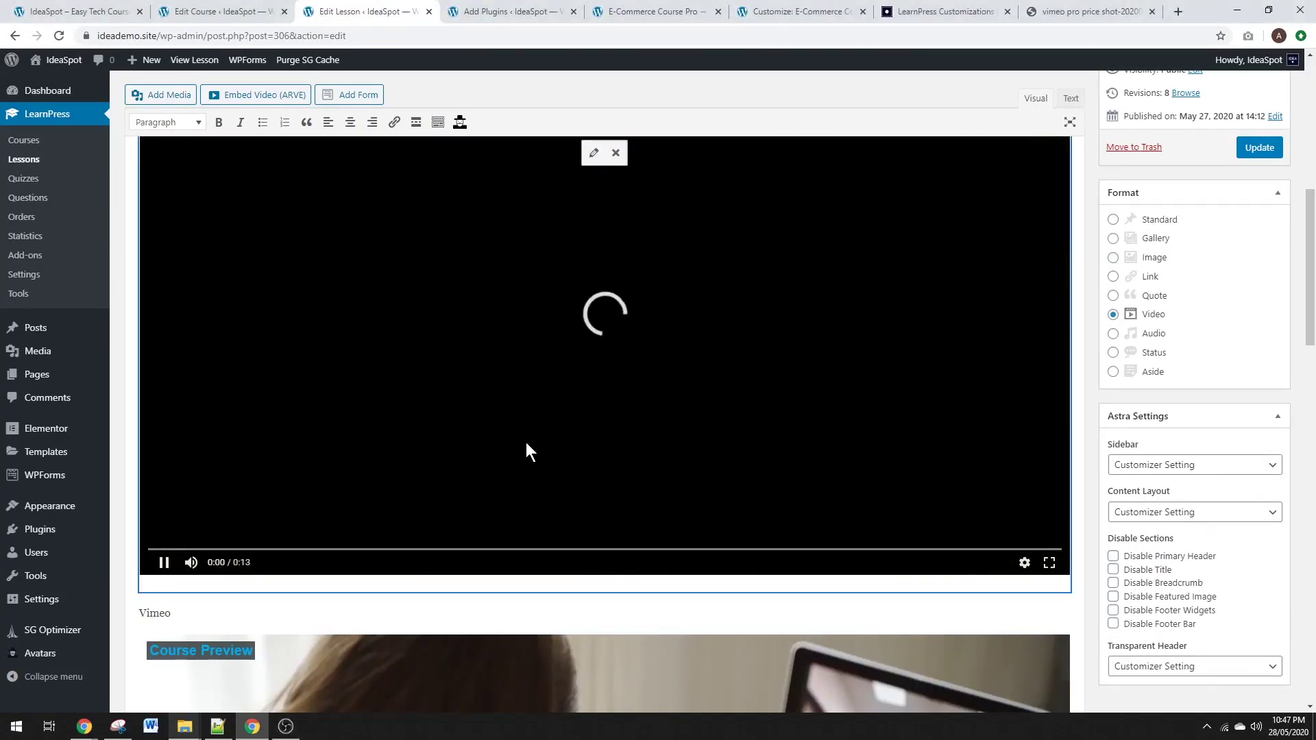
pyautogui.scroll(1, 696, 455)
pyautogui.click(929, 619)
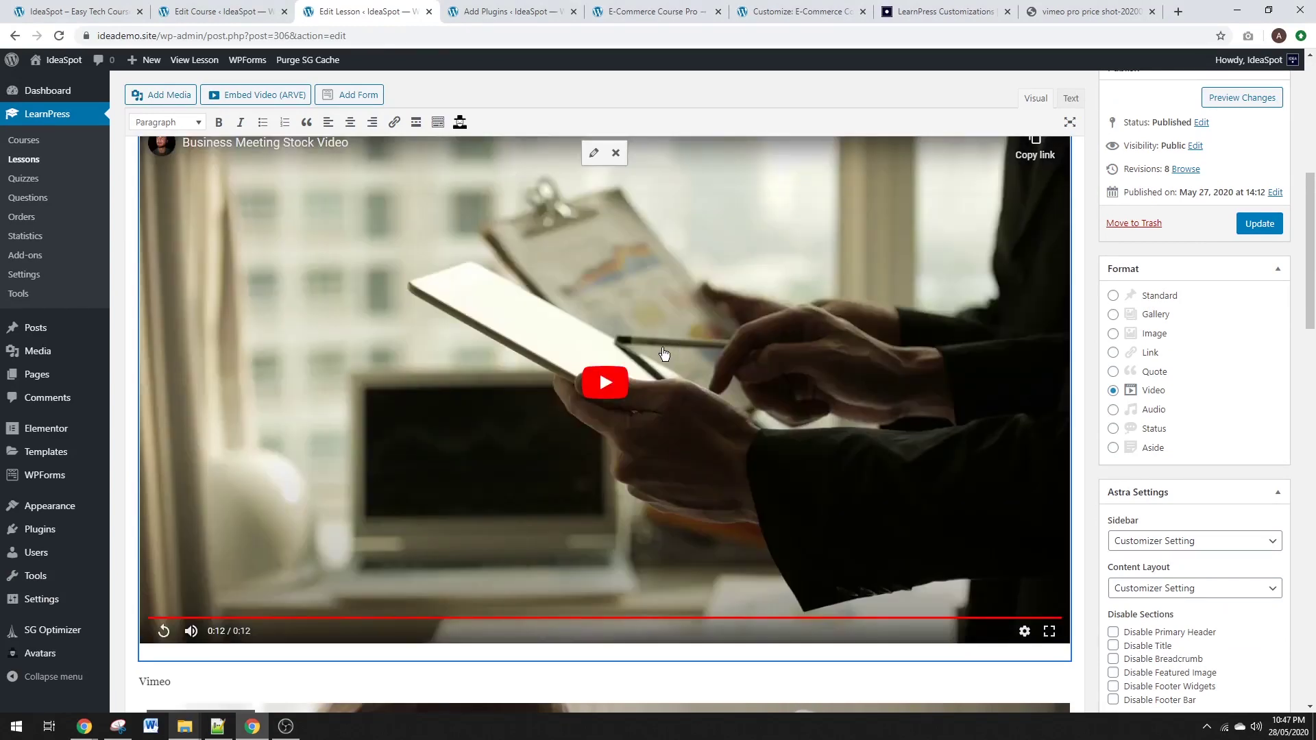
# Scroll past the Vimeo embed and view the Vimeo pricing screenshot.
pyautogui.scroll(1, 582, 334)
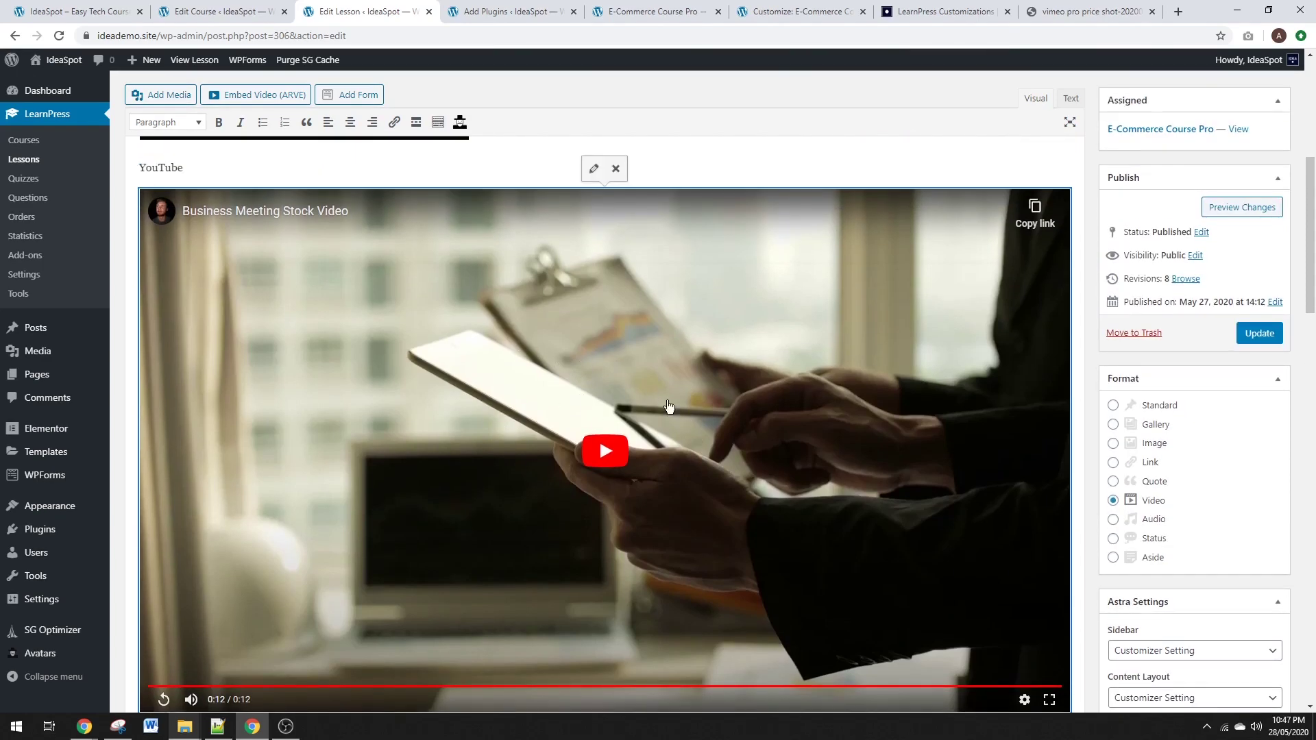
pyautogui.scroll(-2, 518, 354)
pyautogui.scroll(-6, 482, 364)
pyautogui.scroll(-1, 463, 481)
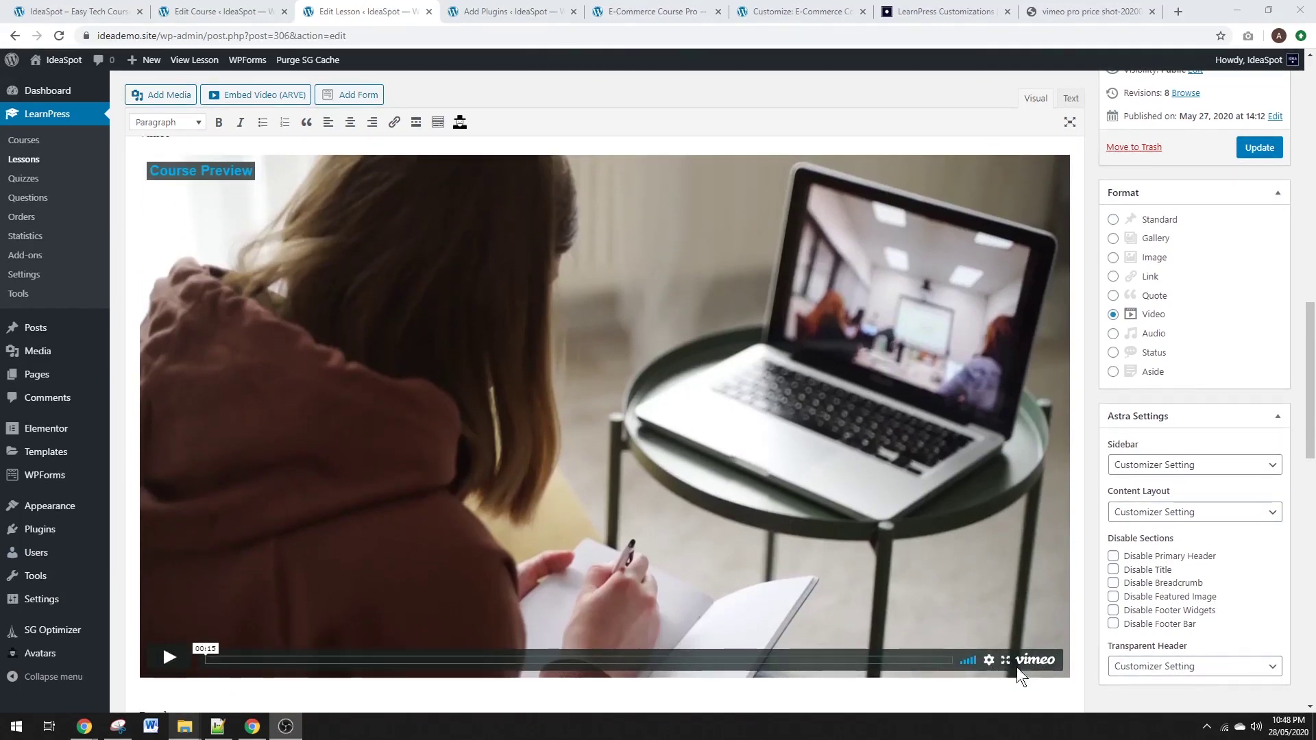
pyautogui.scroll(-1, 1021, 617)
pyautogui.scroll(1, 1032, 583)
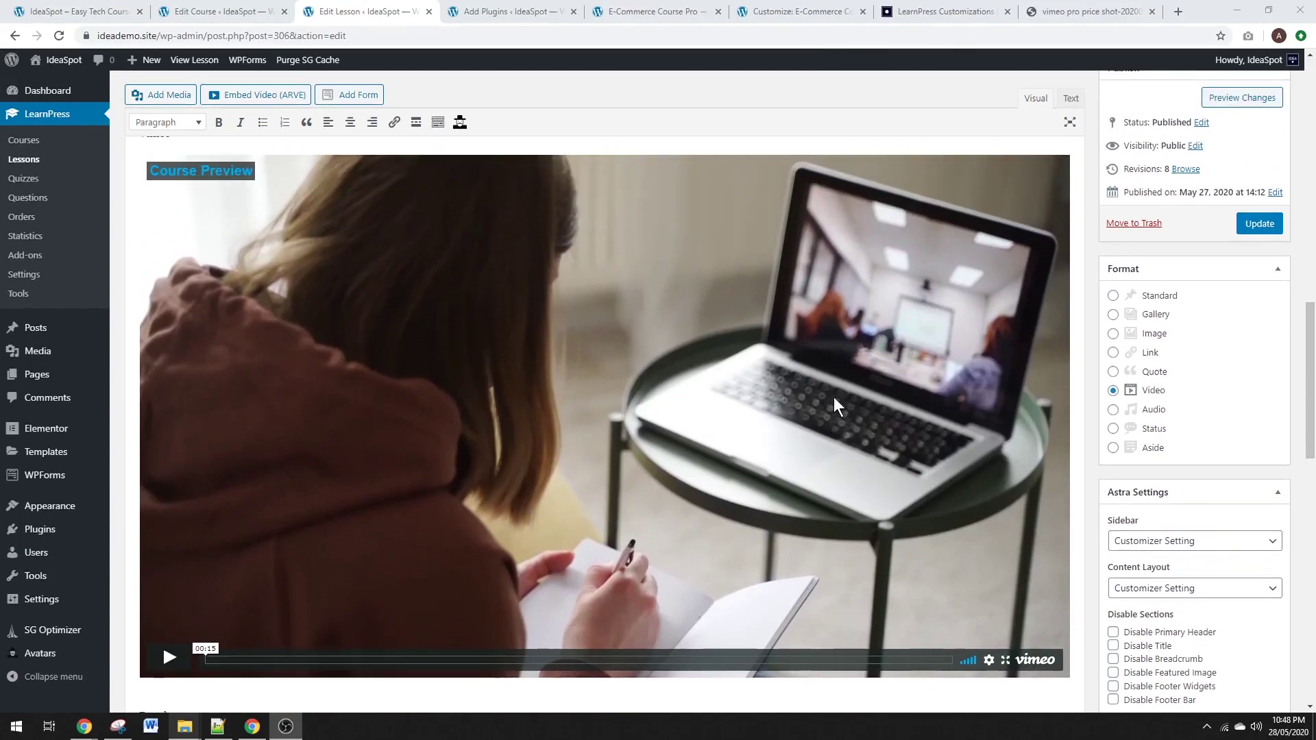
pyautogui.click(1073, 10)
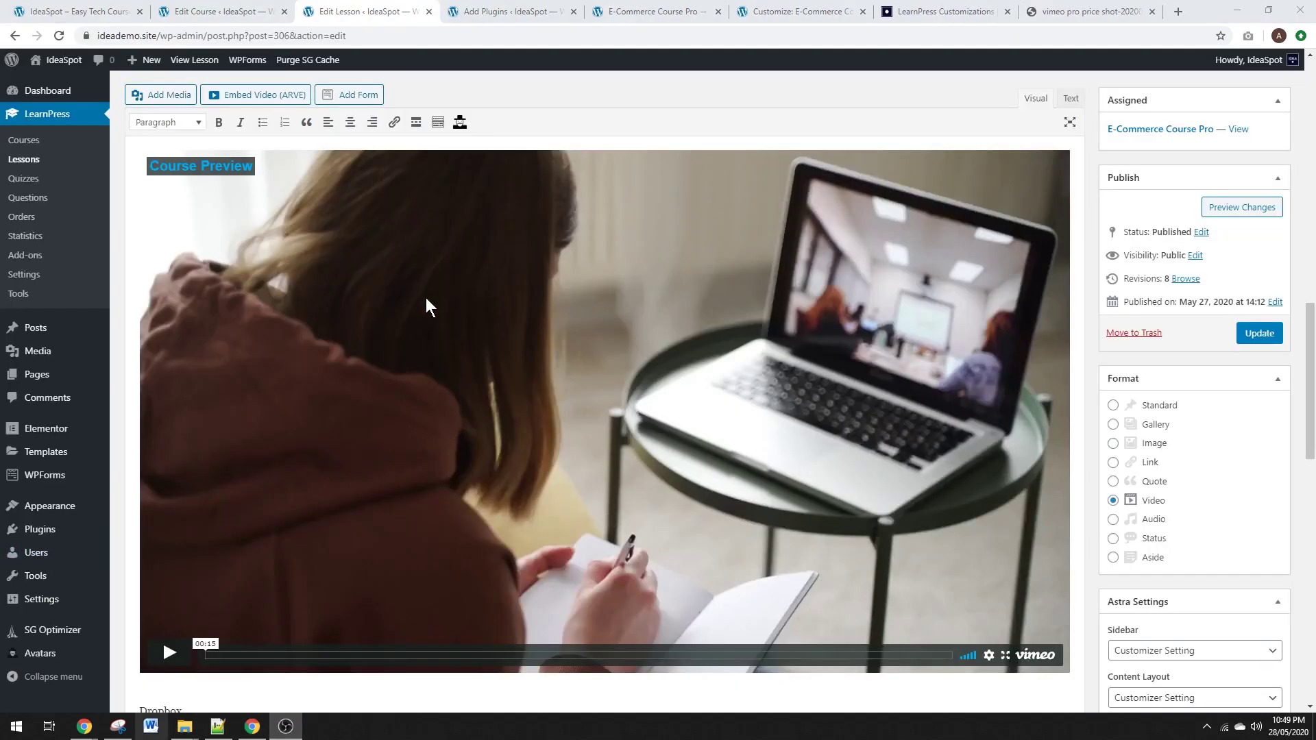
# Paste the Dropbox video link on a new line under the Dropbox heading.
pyautogui.scroll(-4, 425, 298)
pyautogui.click(200, 442)
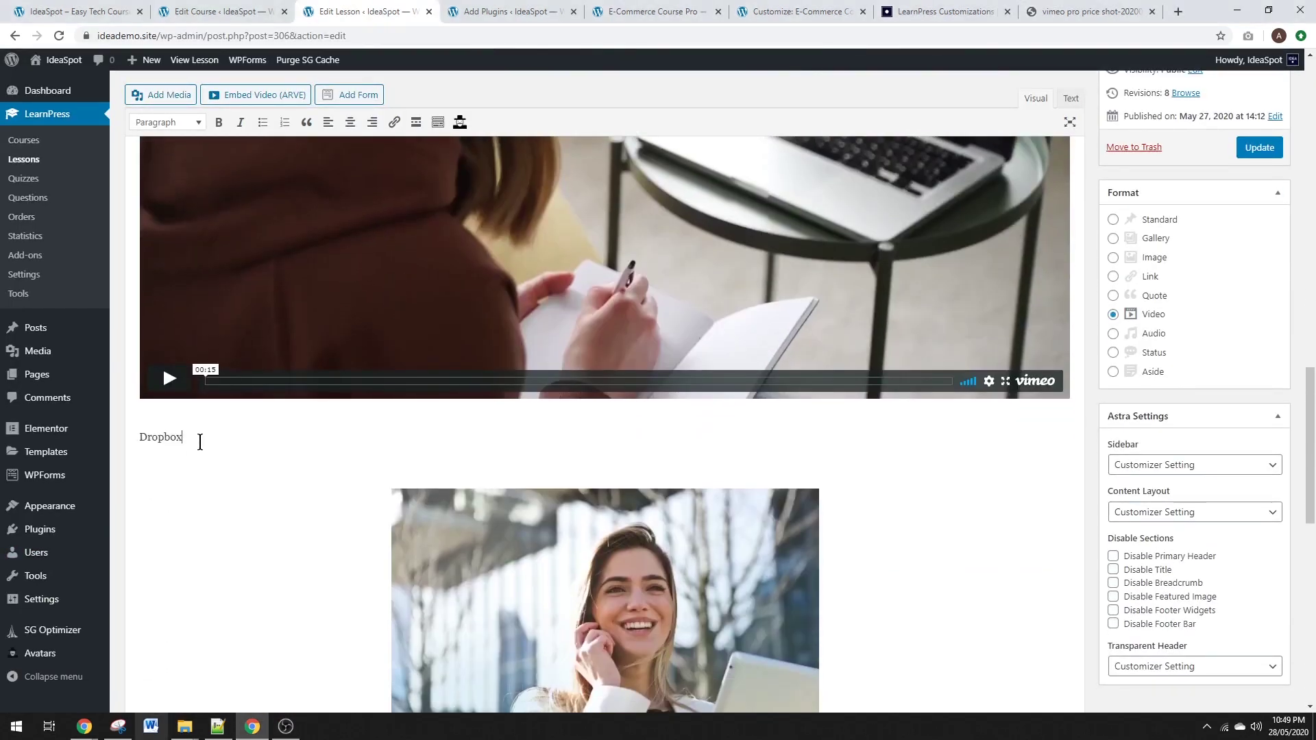
pyautogui.press('Return')
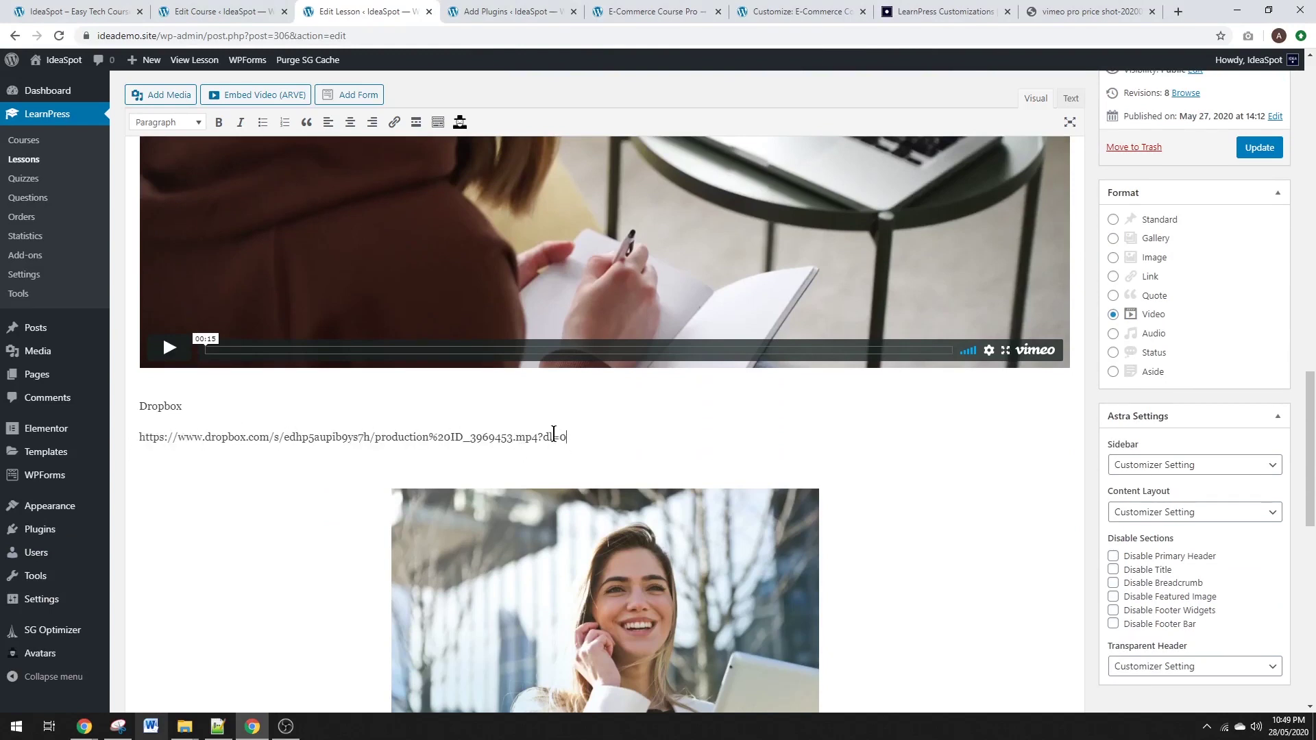
# Trim '?dl=0' from the Dropbox link, wrap it in an [arve url="…mp4"] shortcode, and save.
pyautogui.press('BackSpace')
pyautogui.press('BackSpace')
pyautogui.press('BackSpace')
pyautogui.press('BackSpace')
pyautogui.write('[arve ')
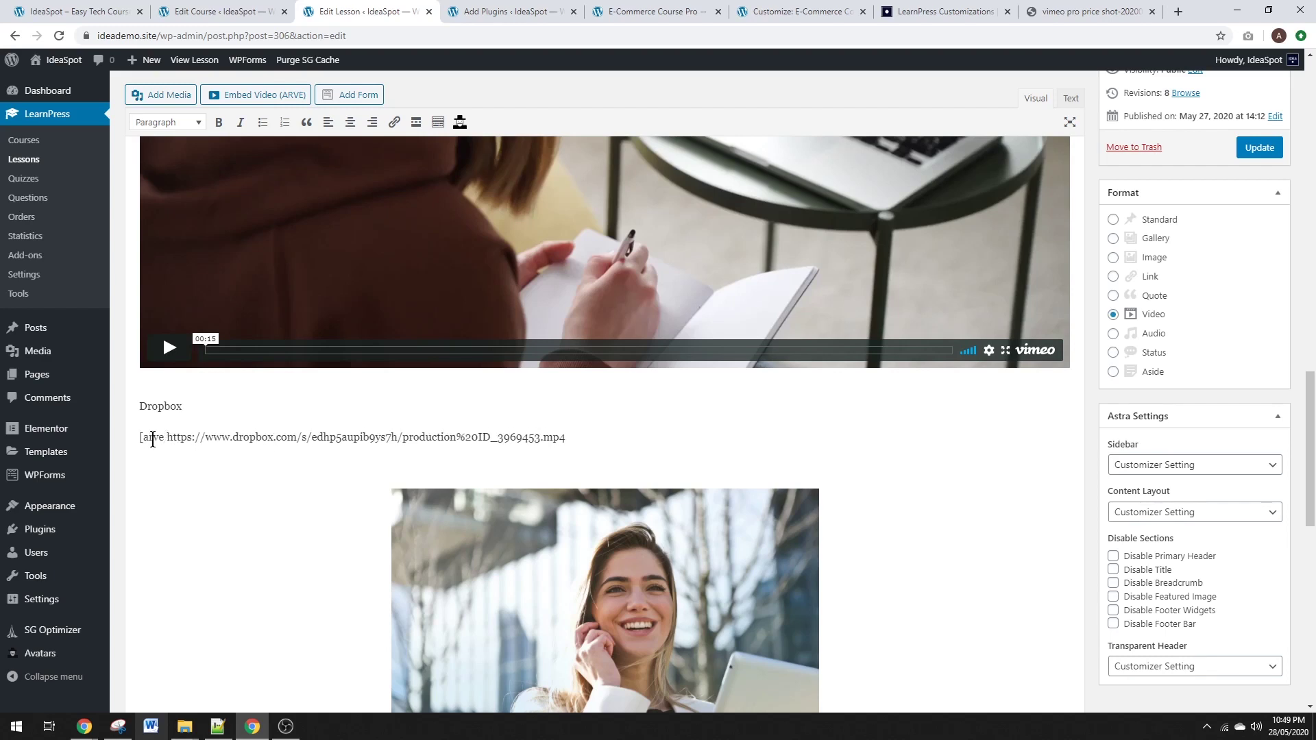
pyautogui.write('url="')
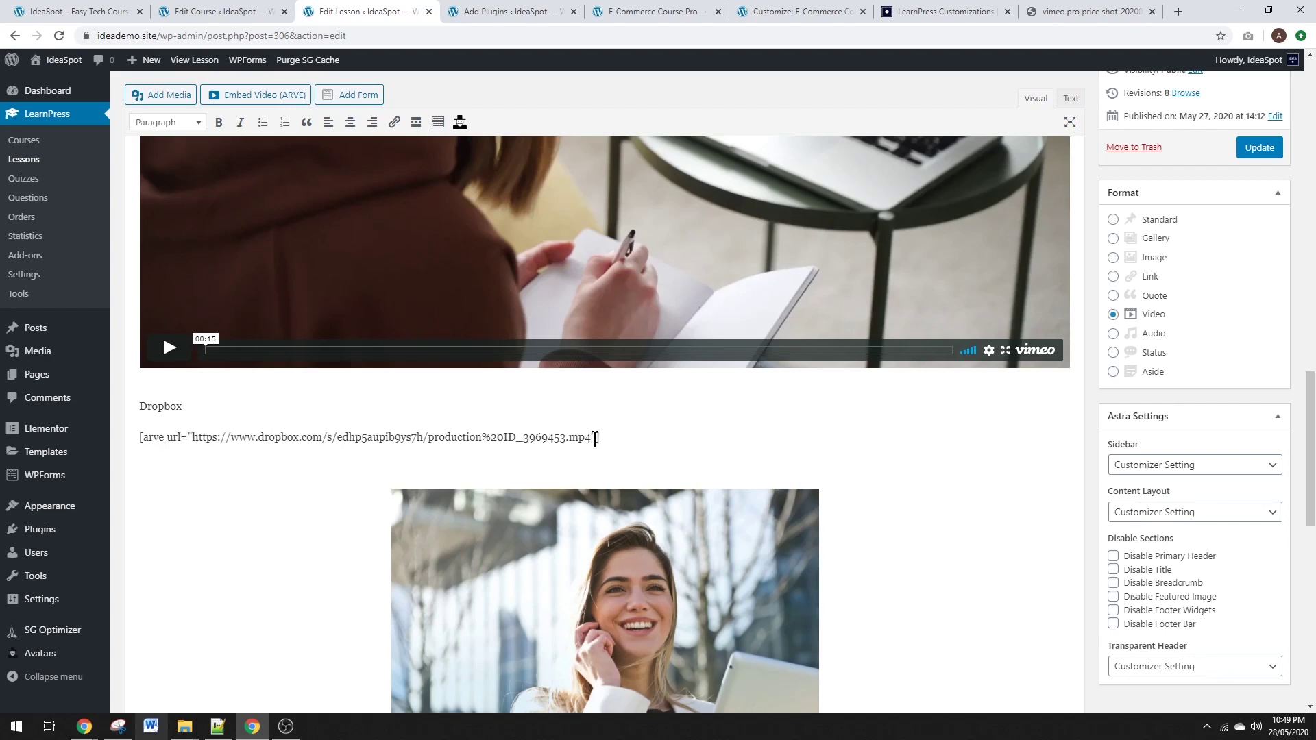
pyautogui.click(1242, 156)
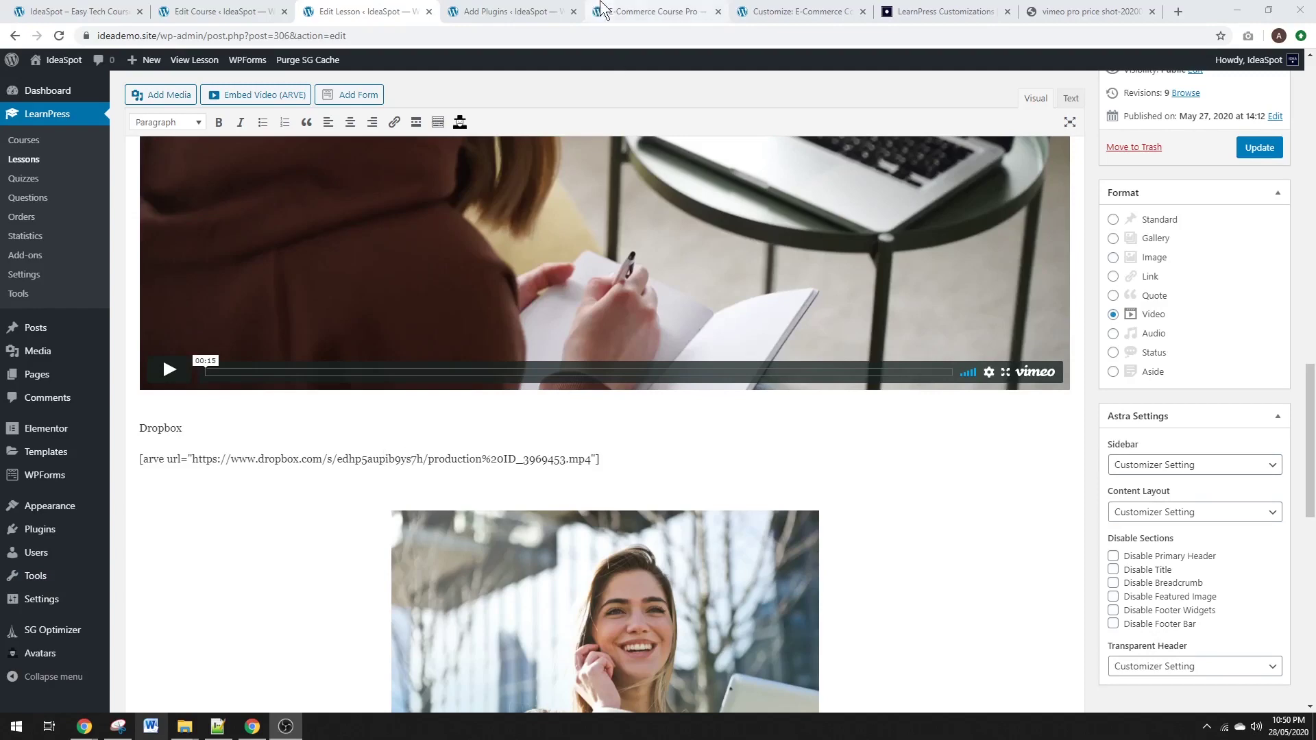
# Reload the live lesson page and scroll down to the Dropbox video.
pyautogui.click(634, 10)
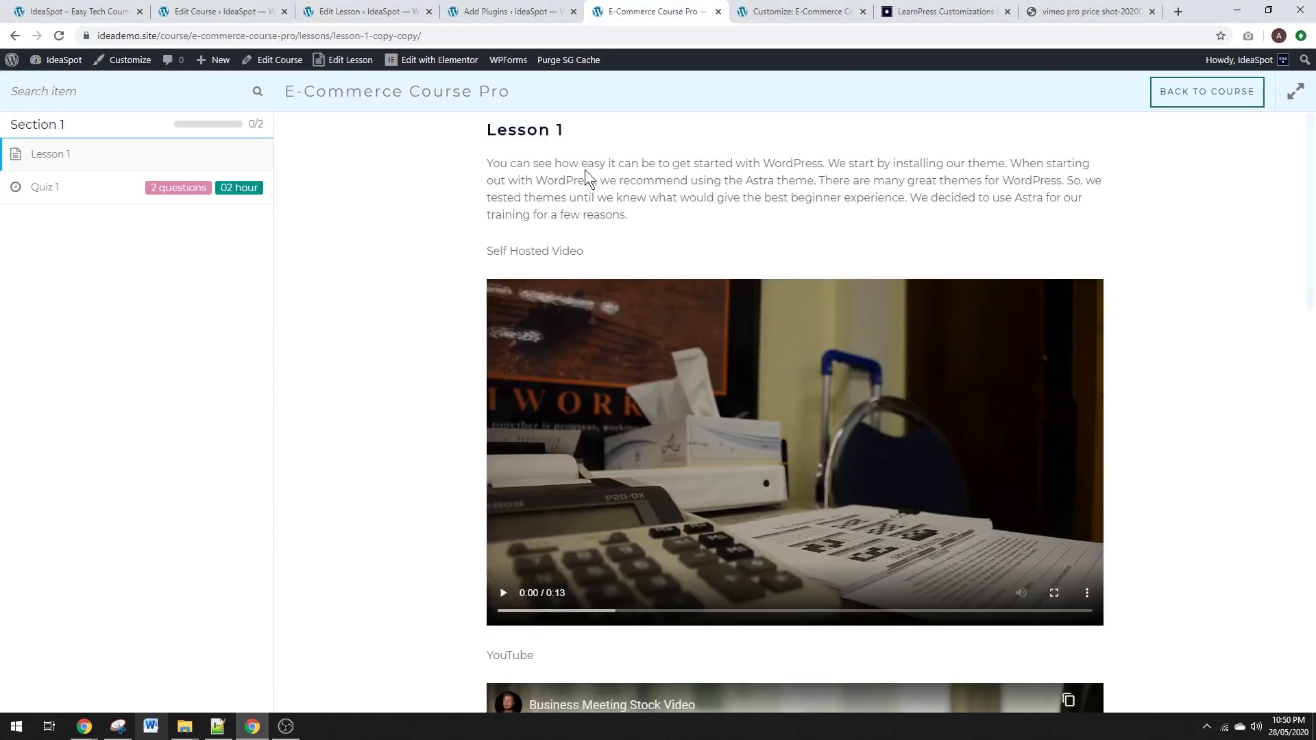
pyautogui.scroll(-10, 508, 204)
pyautogui.scroll(-7, 620, 244)
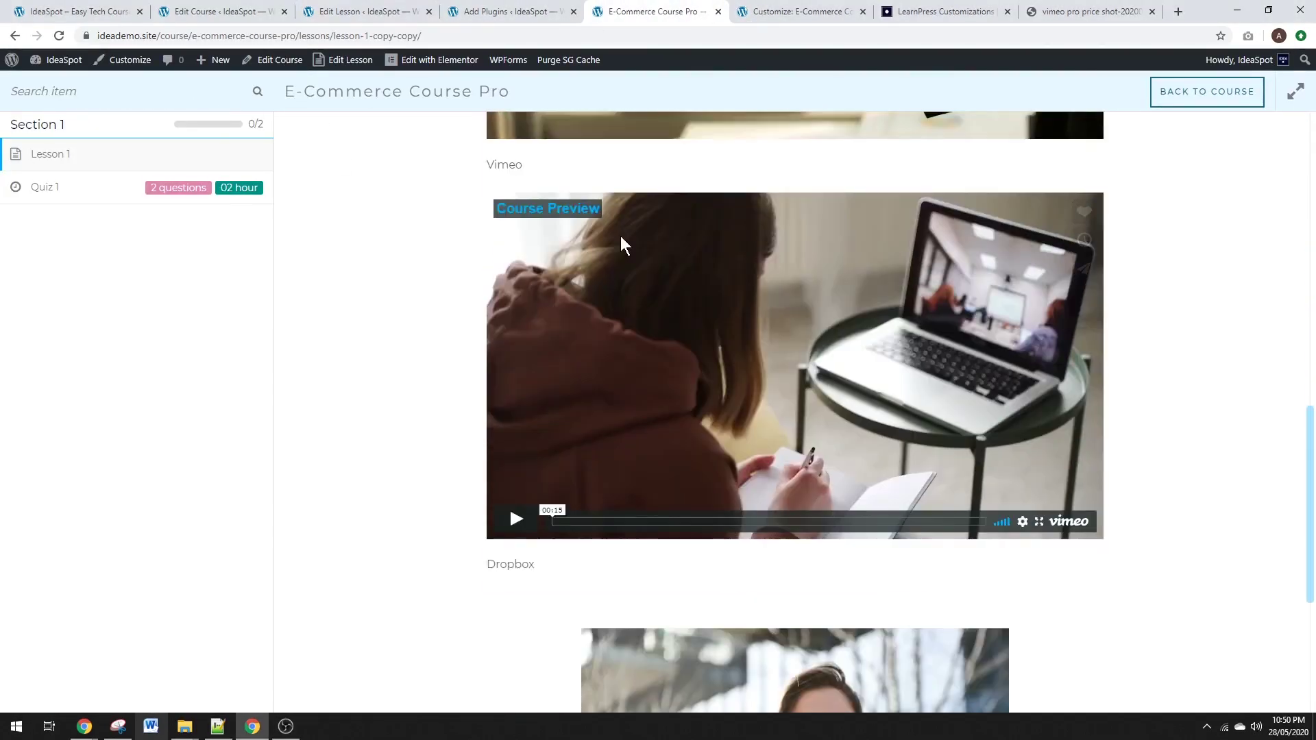
pyautogui.scroll(2, 620, 285)
pyautogui.click(59, 36)
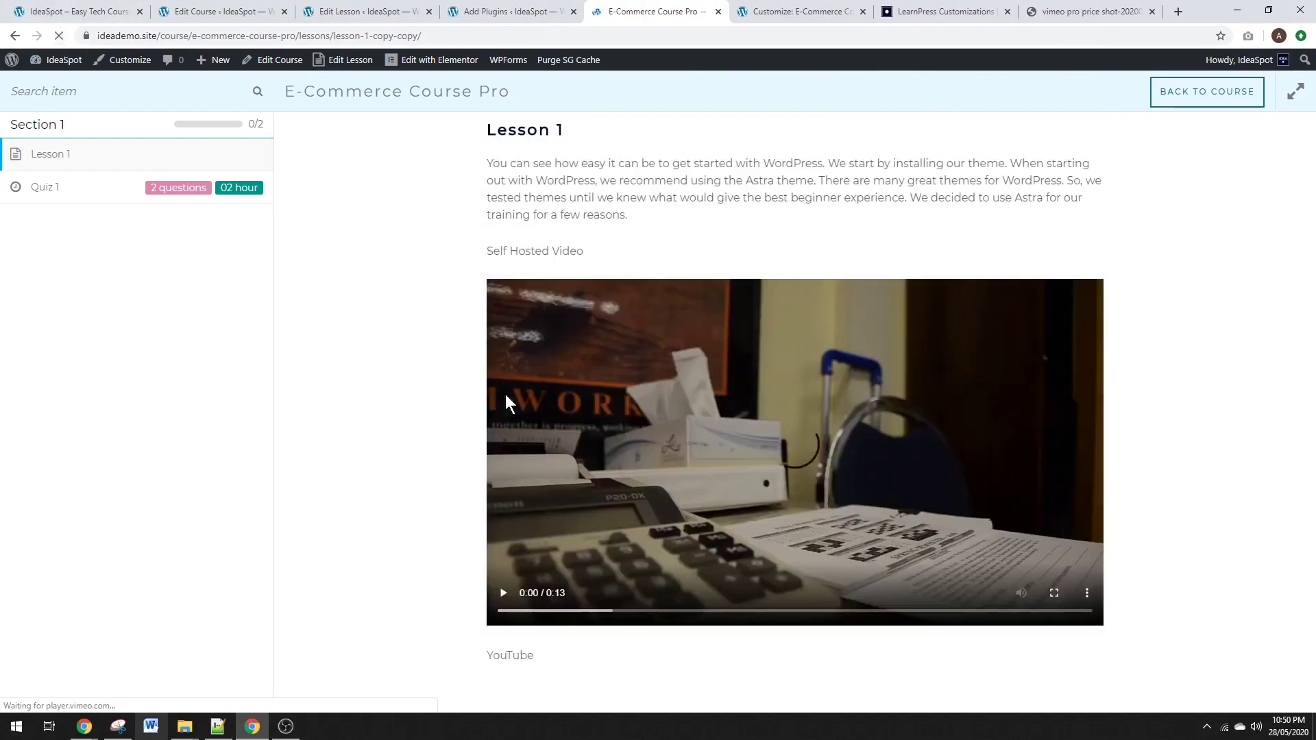
pyautogui.scroll(-12, 553, 413)
pyautogui.scroll(-8, 552, 414)
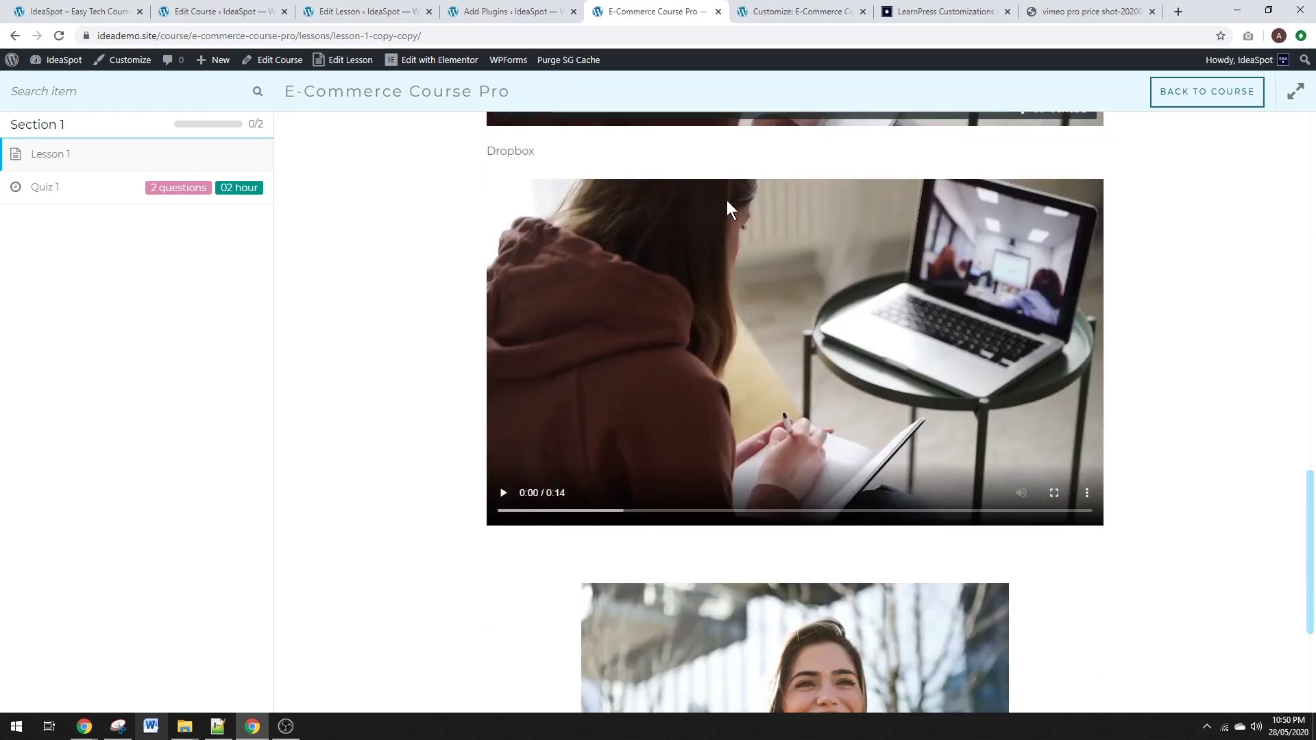
# Play and pause the Dropbox video, then view the Vimeo plans screenshot.
pyautogui.click(504, 494)
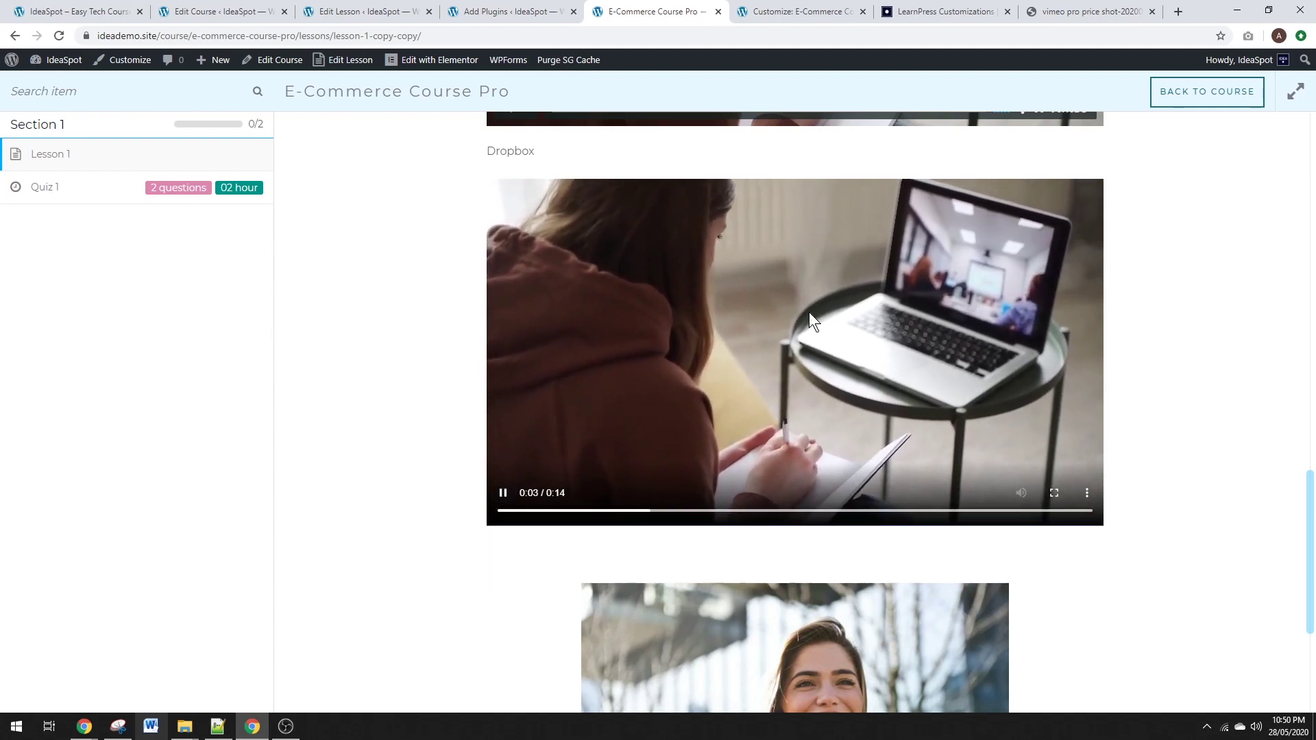
pyautogui.click(503, 493)
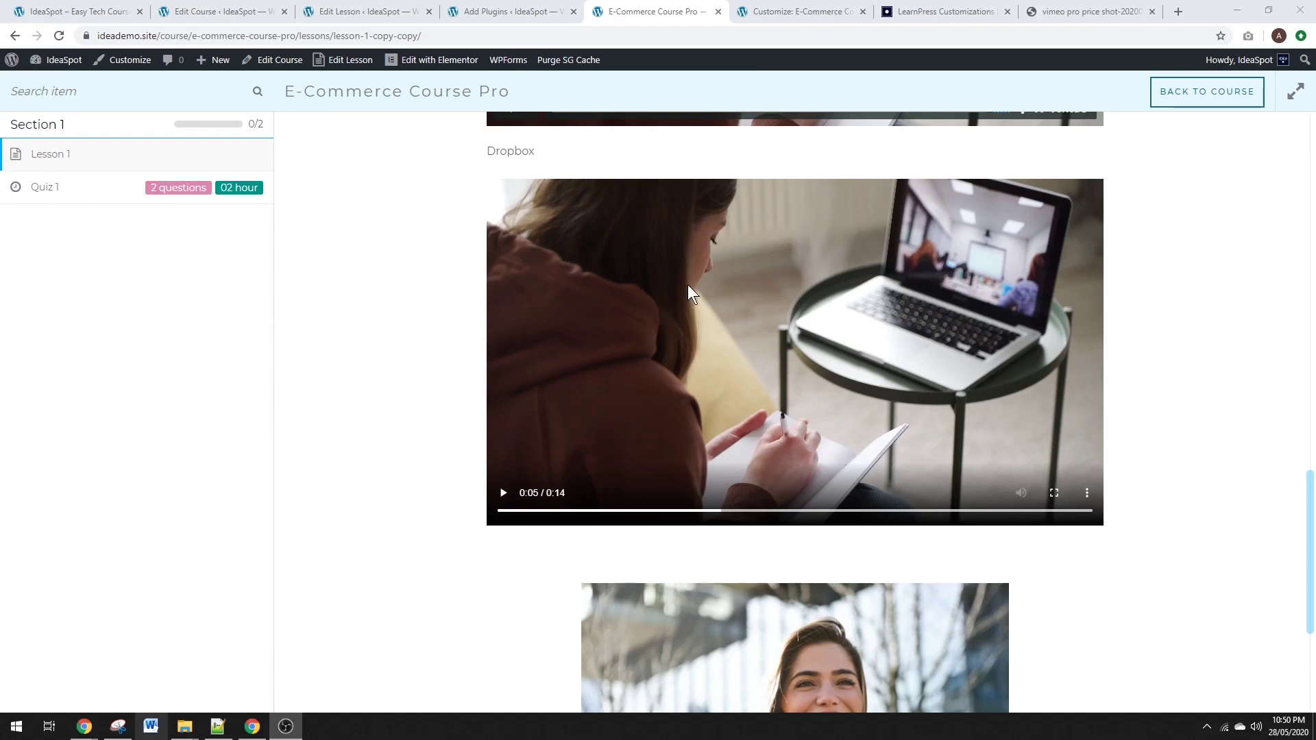
pyautogui.click(1086, 11)
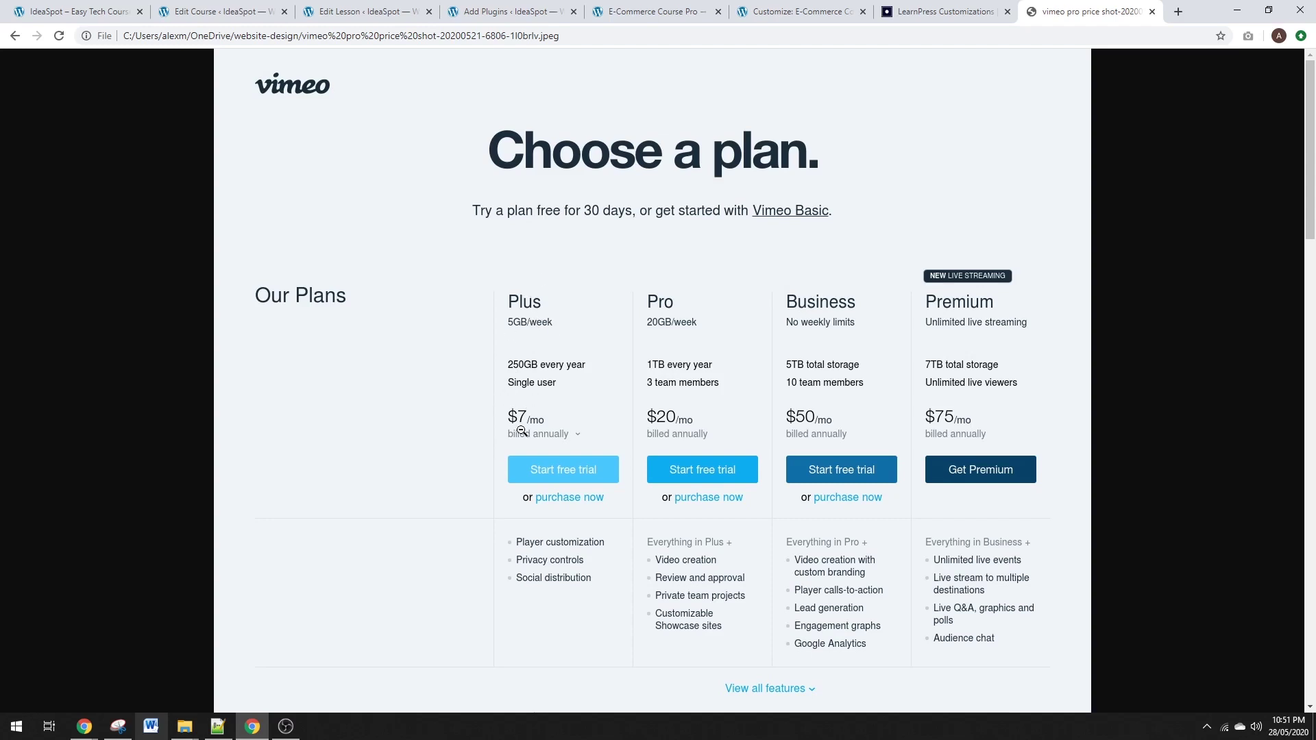
pyautogui.click(356, 11)
# Remove the Vimeo and YouTube embeds along with their headings.
pyautogui.scroll(-2, 540, 313)
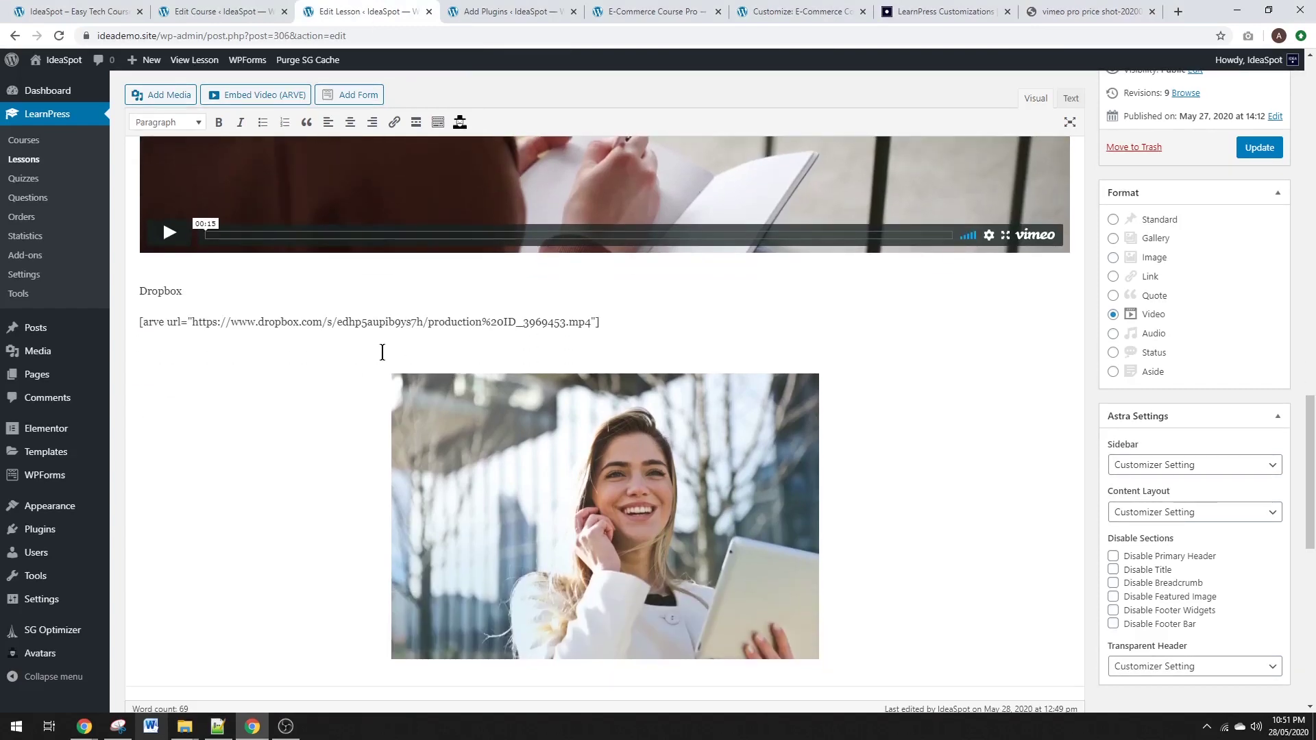
pyautogui.scroll(4, 299, 356)
pyautogui.scroll(1, 277, 434)
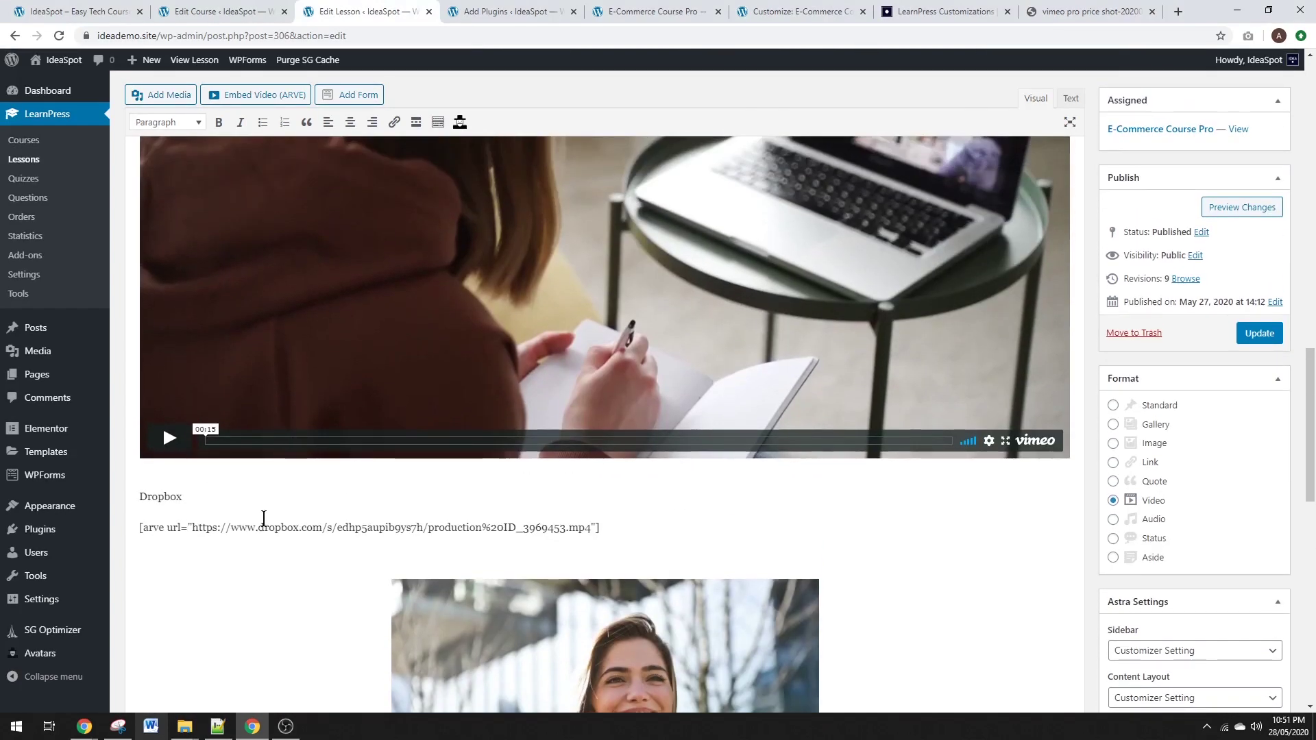
pyautogui.scroll(8, 294, 523)
pyautogui.click(520, 478)
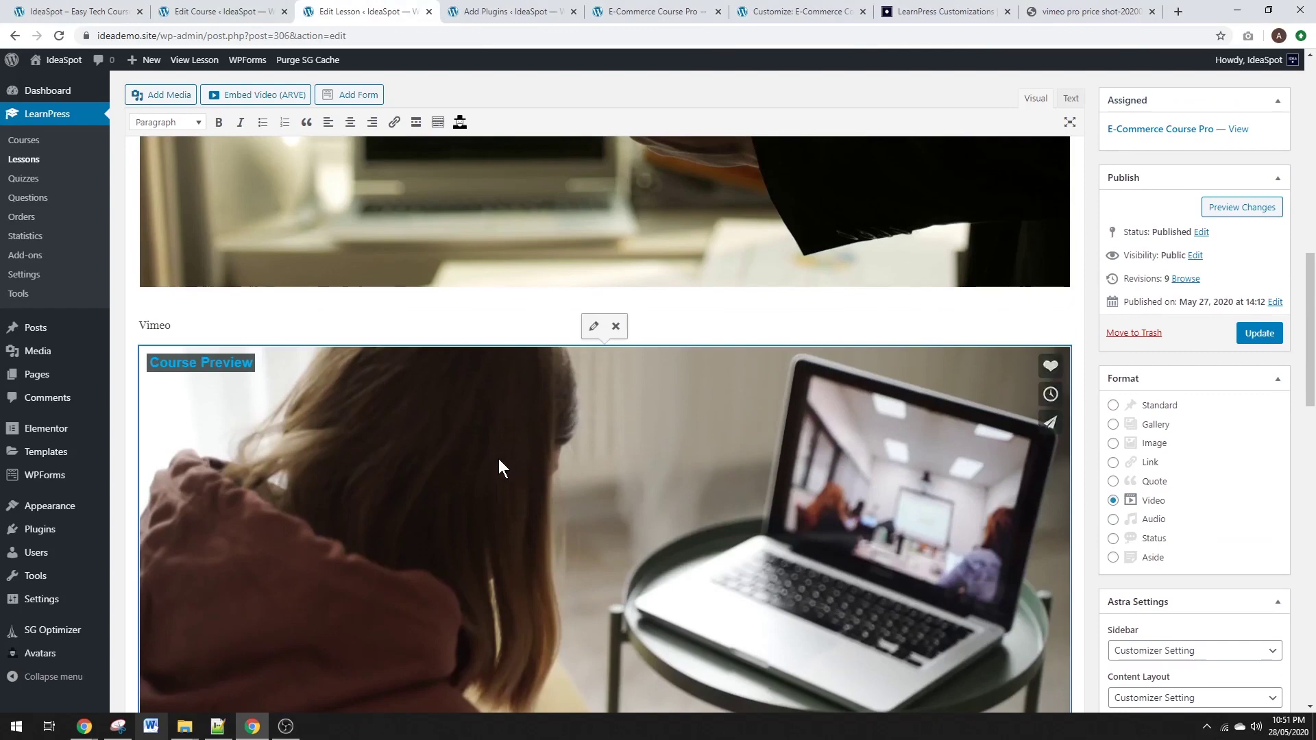
pyautogui.click(618, 326)
pyautogui.doubleClick(163, 324)
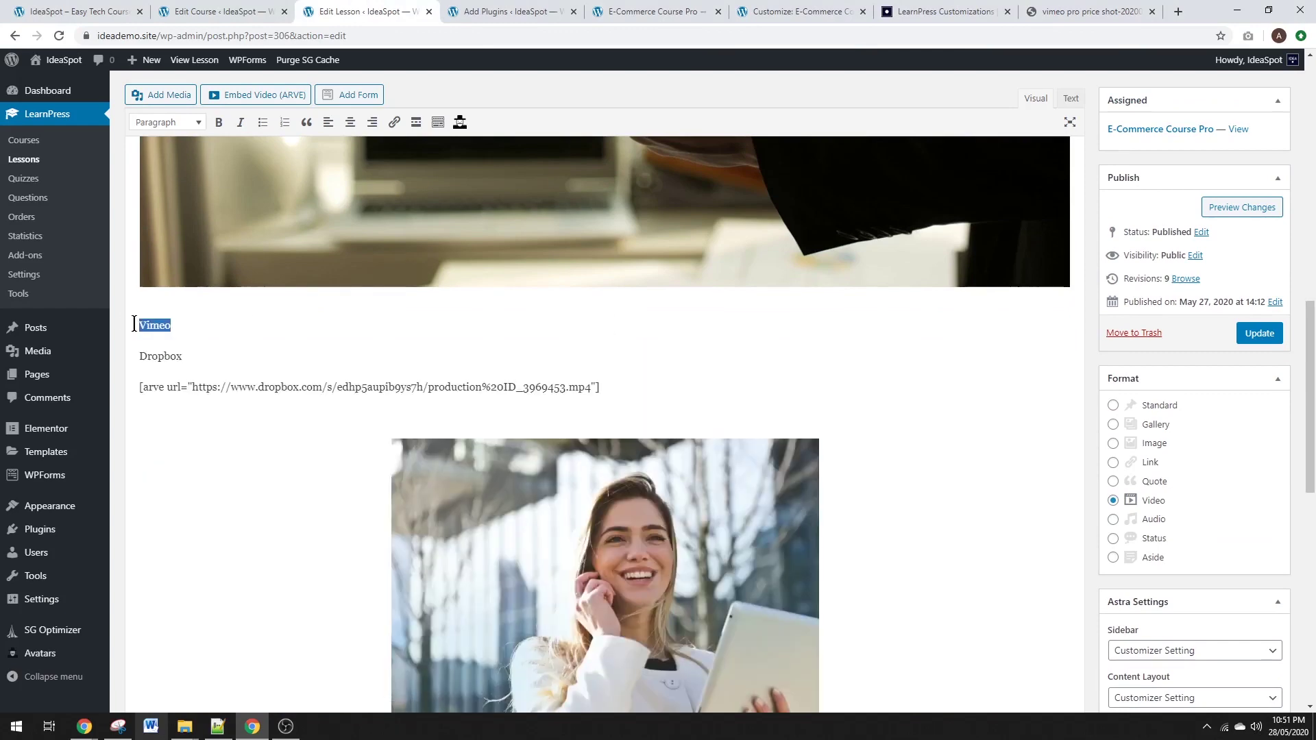
pyautogui.press('BackSpace')
pyautogui.press('BackSpace')
pyautogui.scroll(1, 332, 340)
pyautogui.click(616, 206)
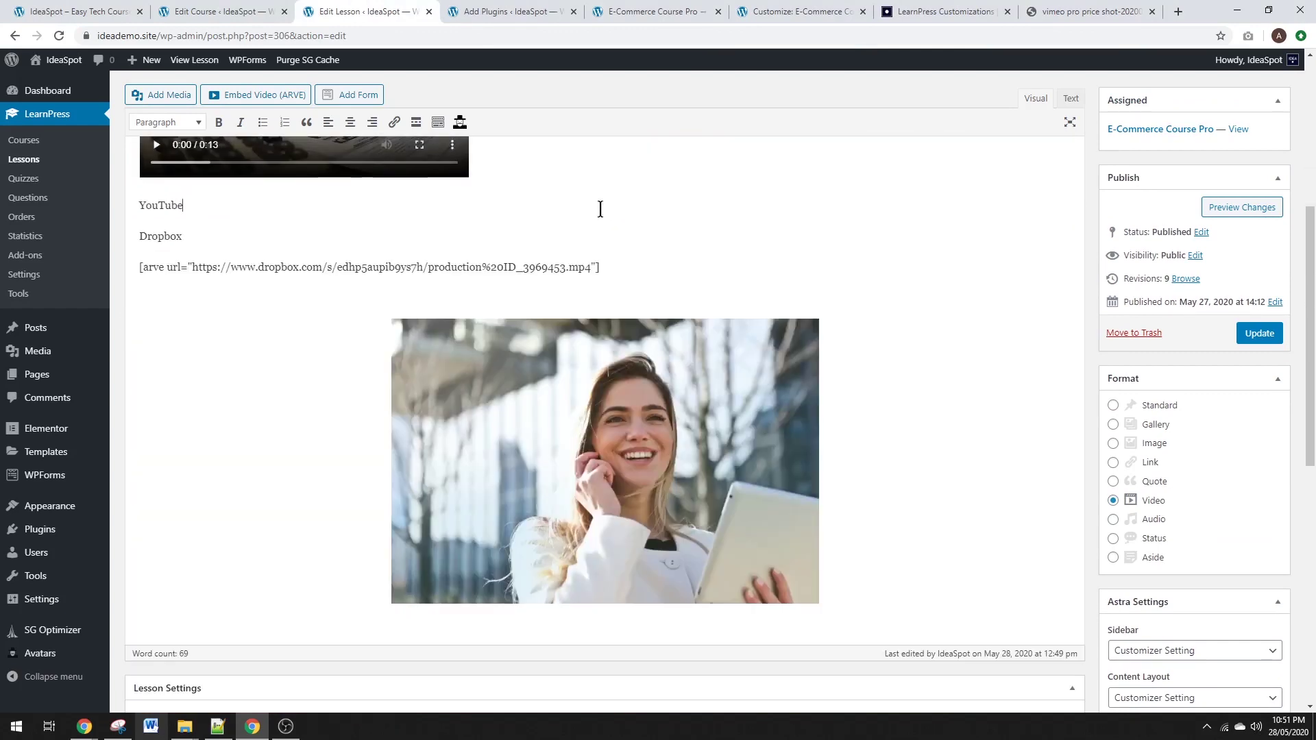
pyautogui.doubleClick(163, 205)
pyautogui.press('BackSpace')
pyautogui.press('BackSpace')
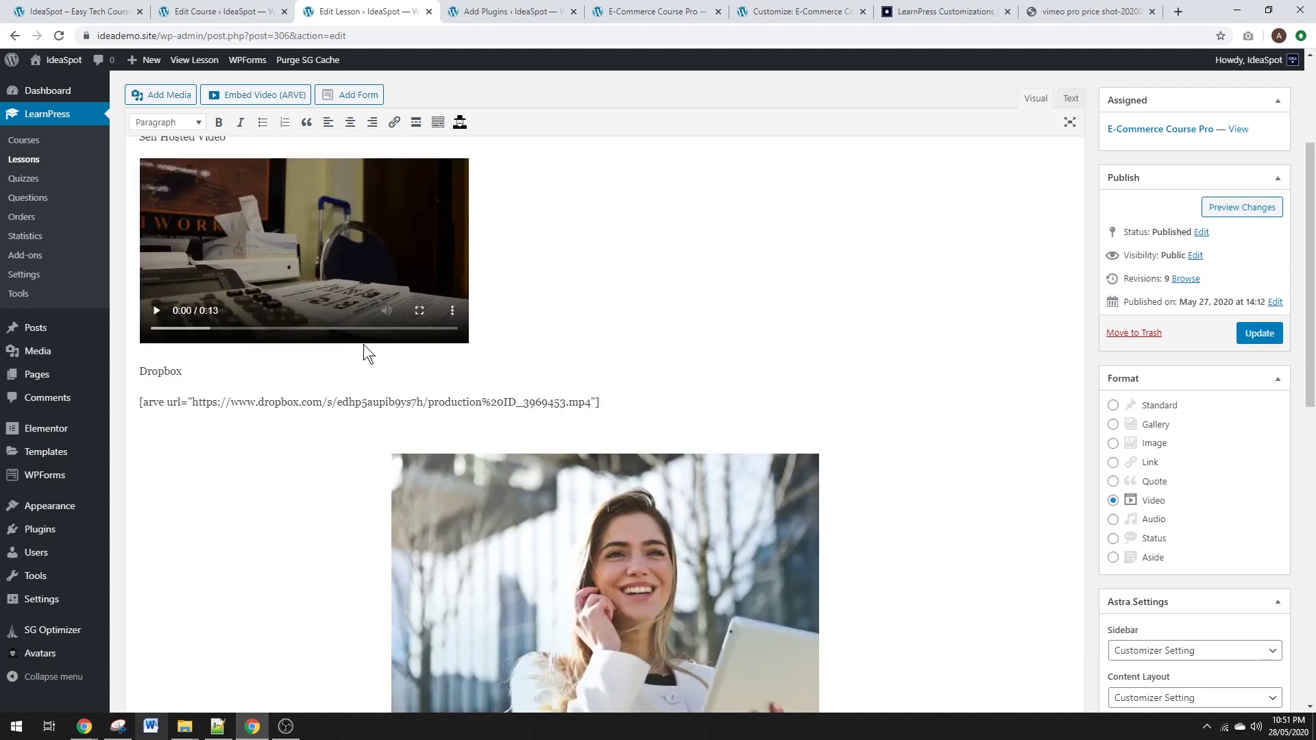
# Delete the self-hosted video, the Self Hosted Video and Dropbox headings, and update the lesson.
pyautogui.click(288, 268)
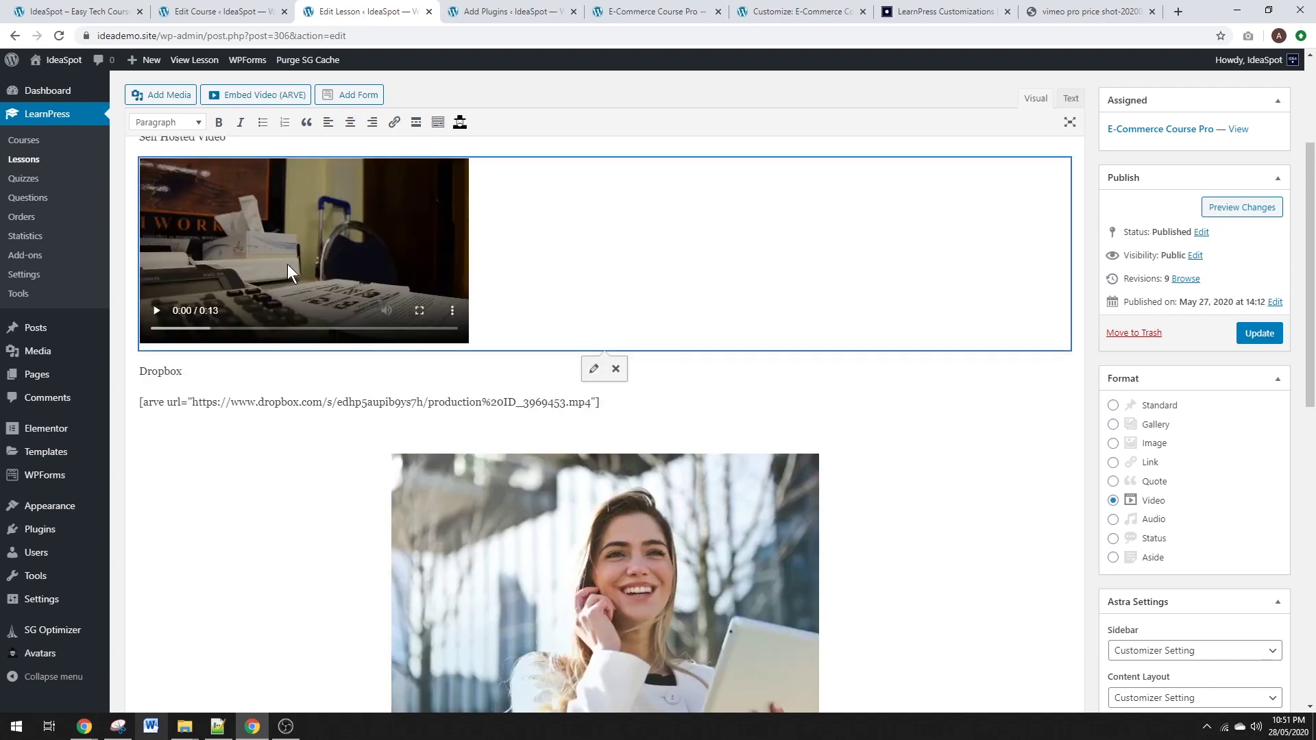
pyautogui.scroll(3, 286, 264)
pyautogui.press('BackSpace')
pyautogui.moveTo(245, 355); pyautogui.dragTo(138, 346)
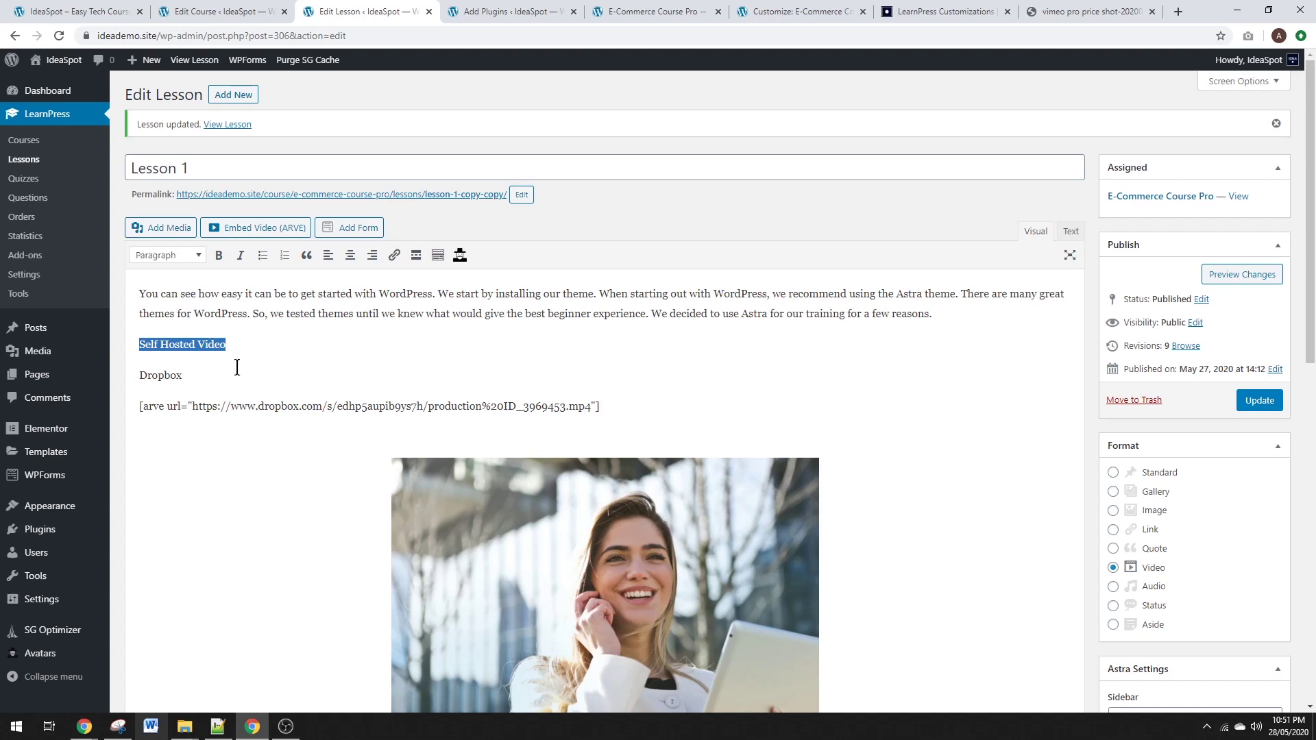
pyautogui.press('BackSpace')
pyautogui.moveTo(194, 370); pyautogui.dragTo(139, 373)
pyautogui.press('BackSpace')
pyautogui.press('BackSpace')
pyautogui.press('BackSpace')
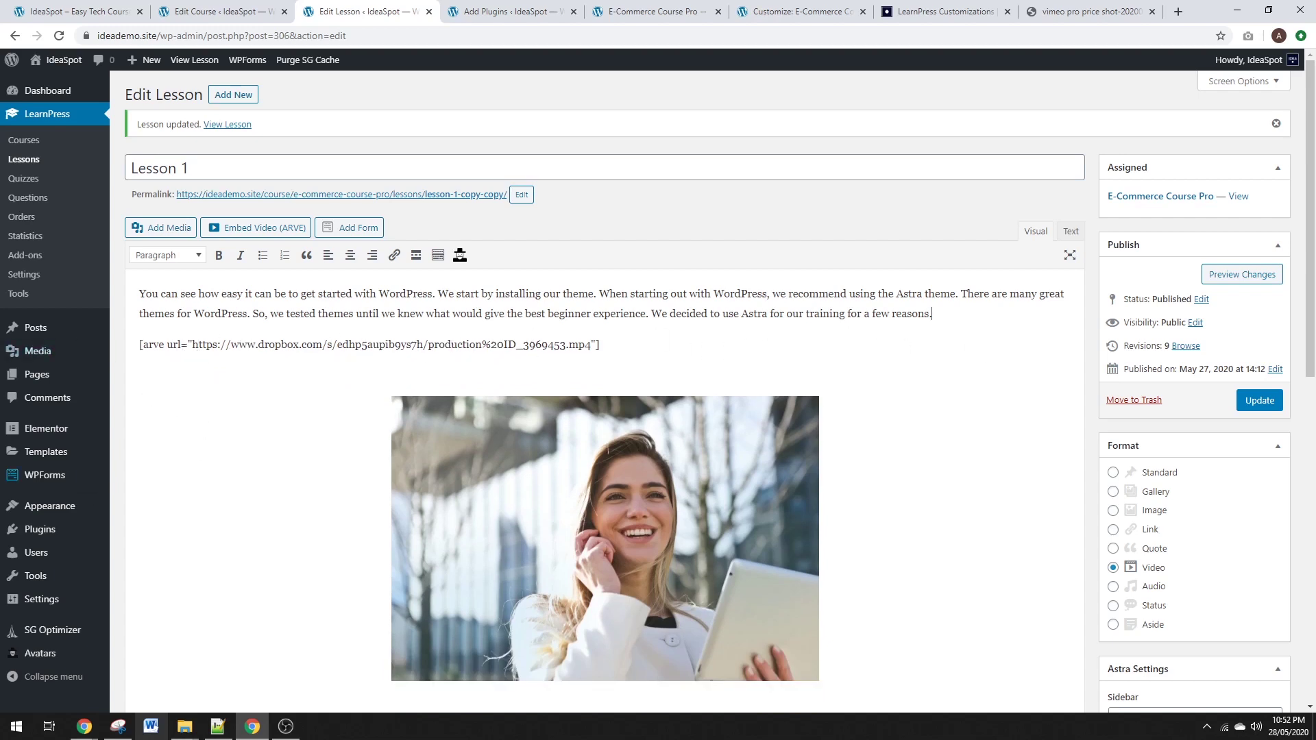
pyautogui.click(1246, 400)
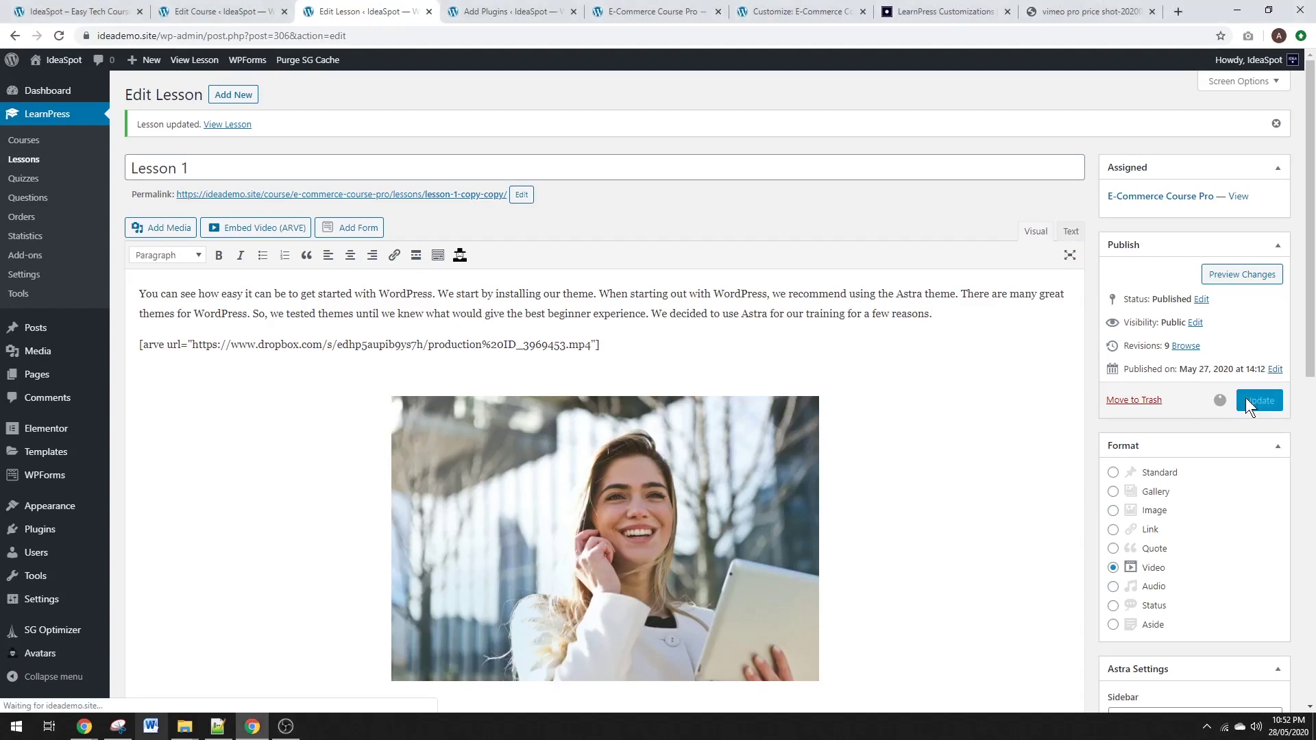
# Open the live site in a new tab and go to its Course Profile login page.
pyautogui.rightClick(46, 83)
pyautogui.click(82, 88)
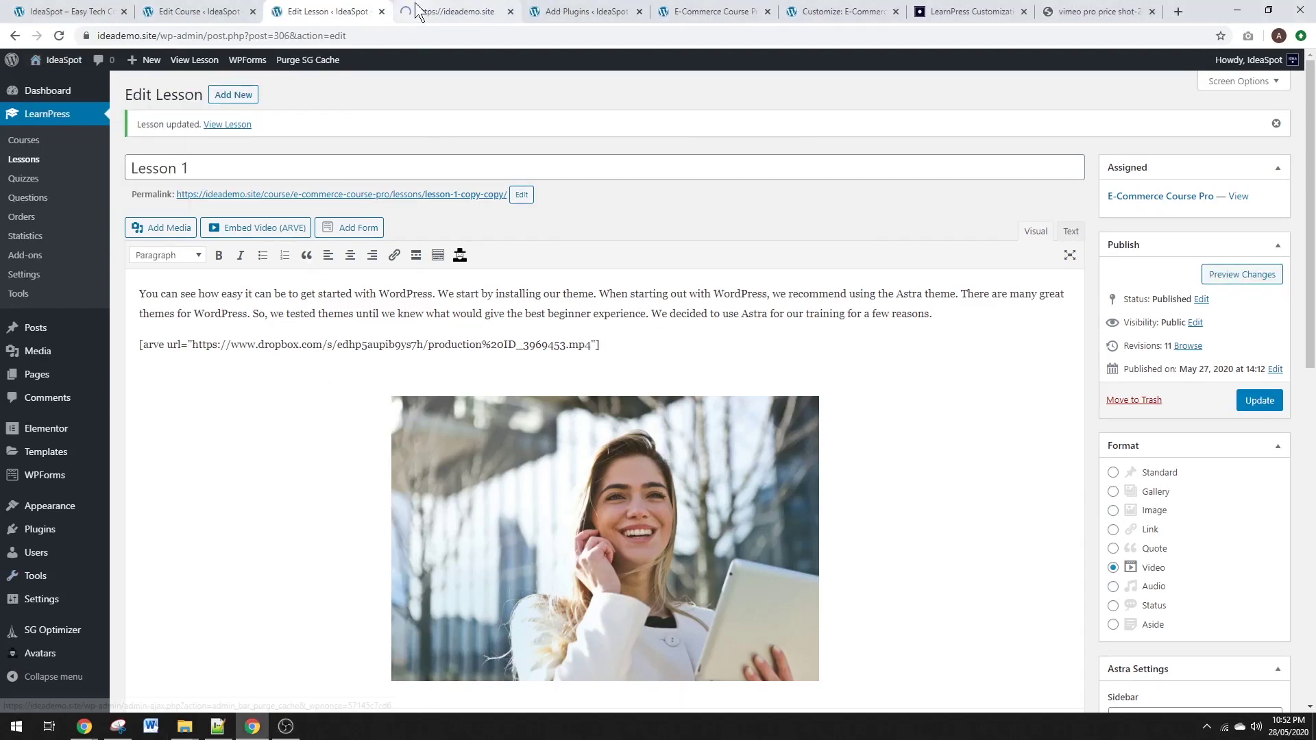
pyautogui.click(426, 11)
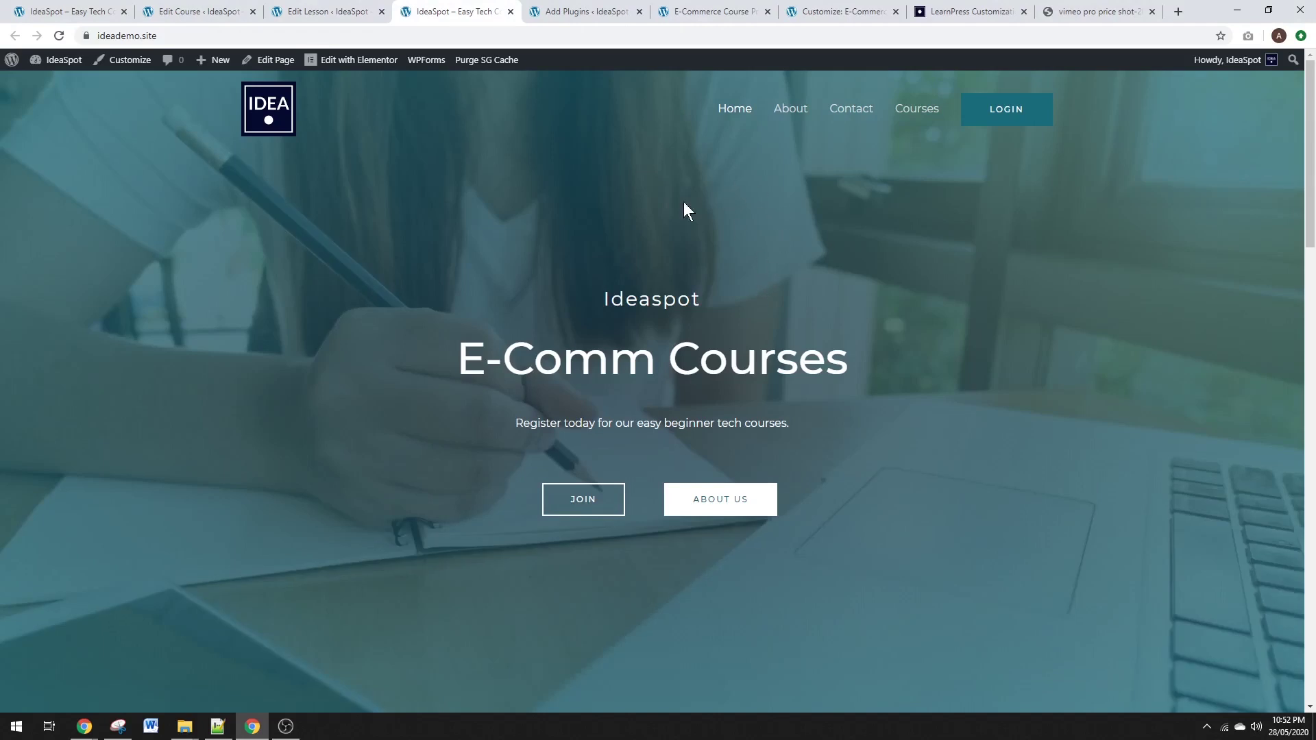
pyautogui.click(1021, 110)
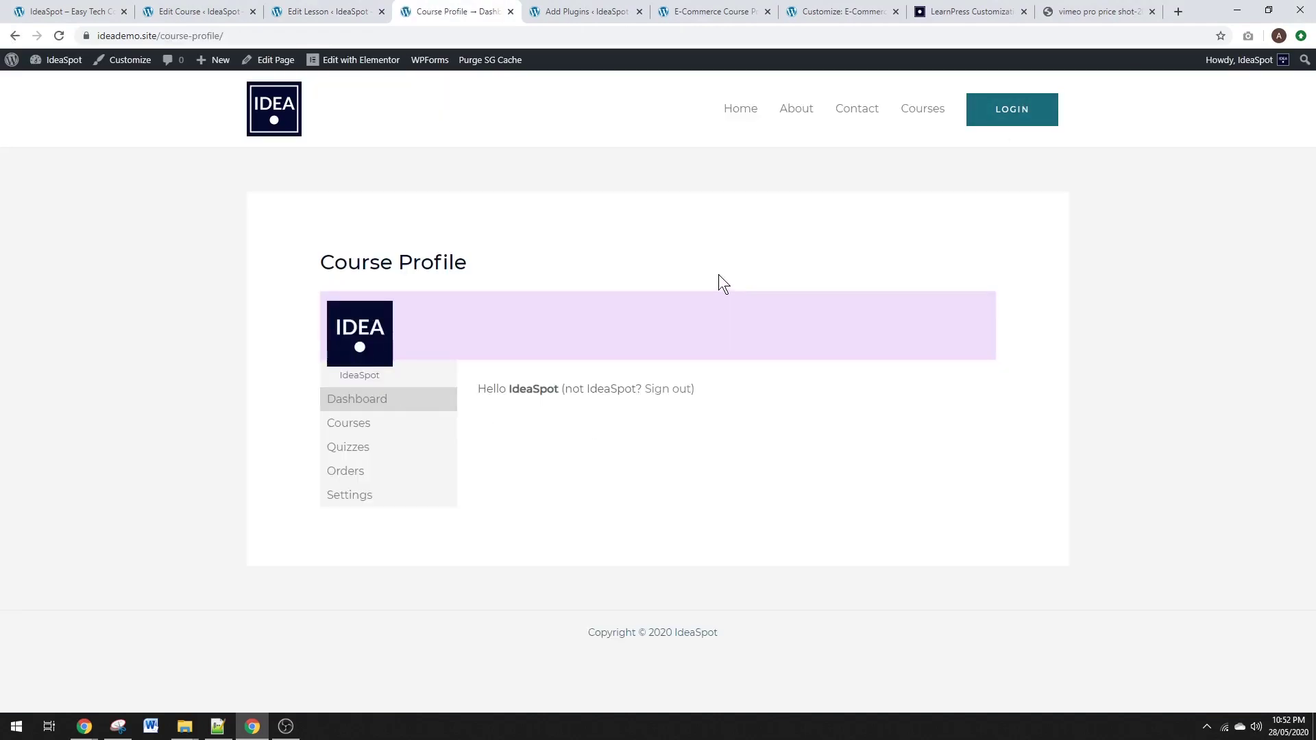
# Load the Course Profile page logged out in an incognito window, review its forms, and go Home.
pyautogui.click(270, 36)
pyautogui.hotkey('ctrl', 'c')
pyautogui.hotkey('ctrl', 'shift', 'n')
pyautogui.hotkey('ctrl', 'v')
pyautogui.press('Return')
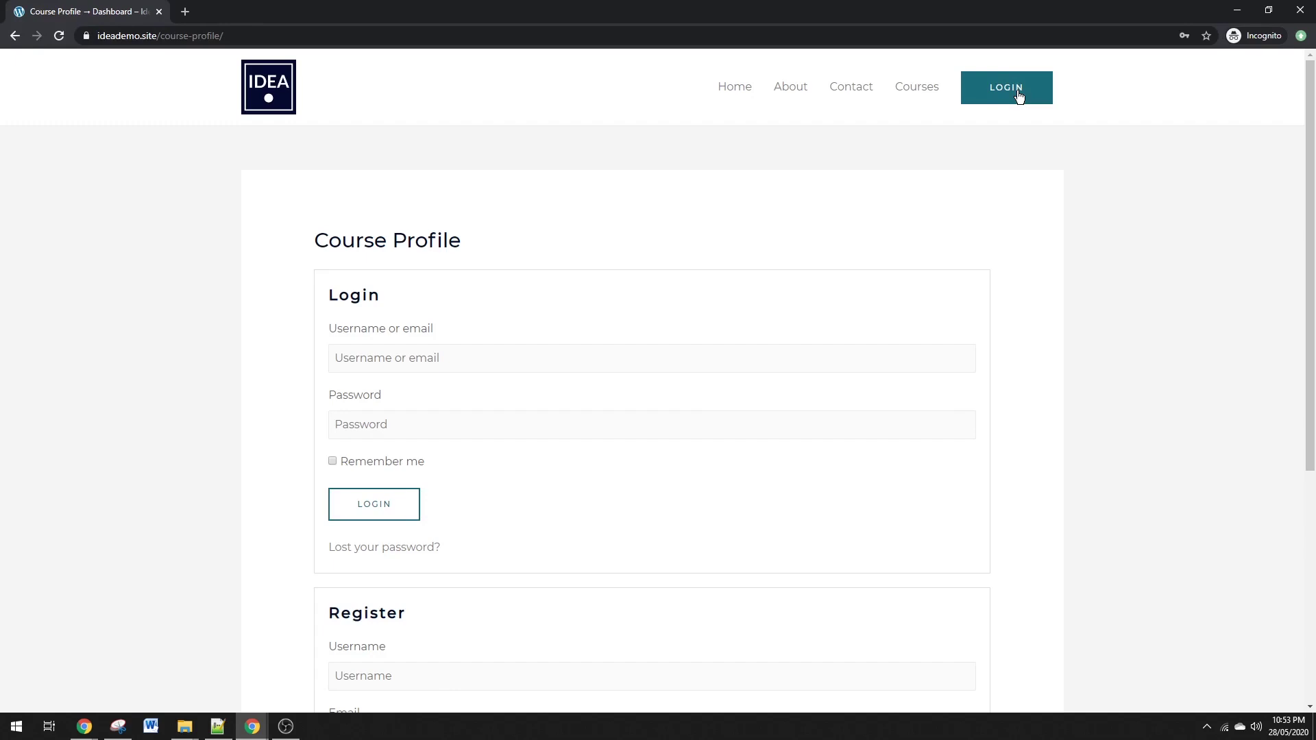
pyautogui.scroll(-5, 488, 498)
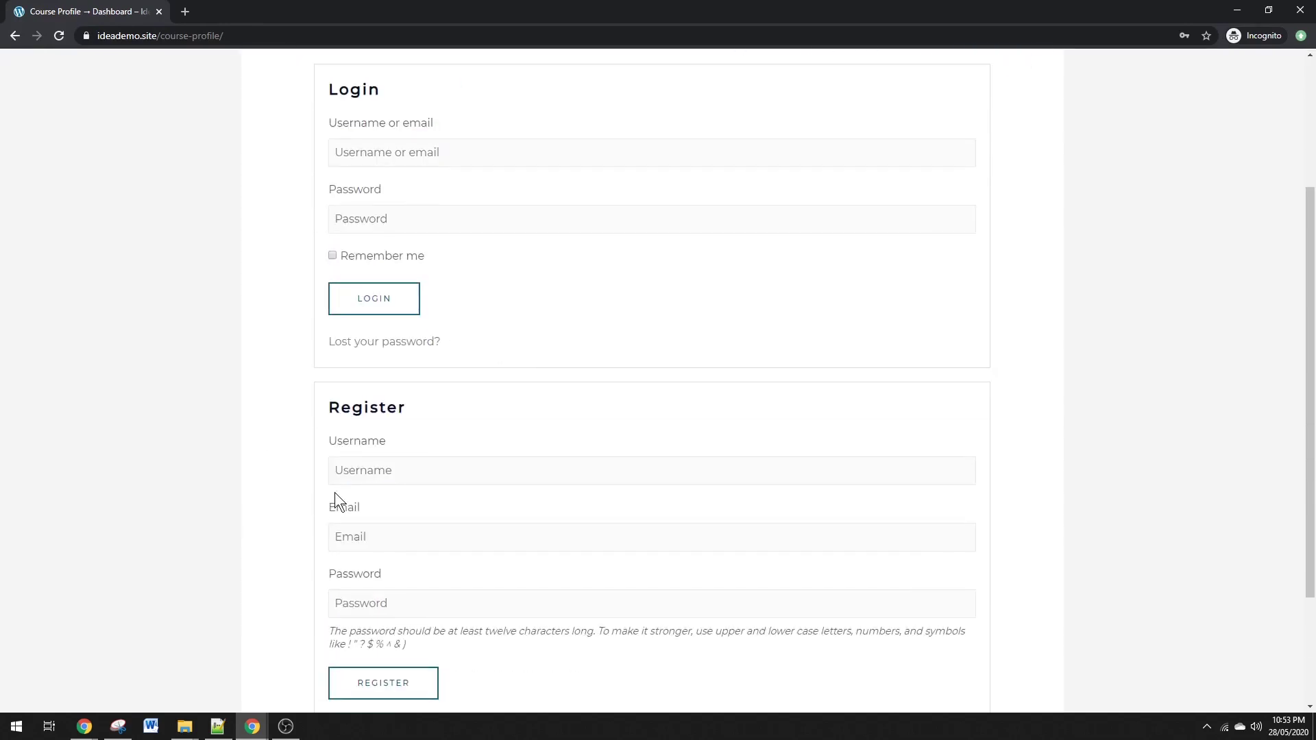
pyautogui.scroll(4, 486, 506)
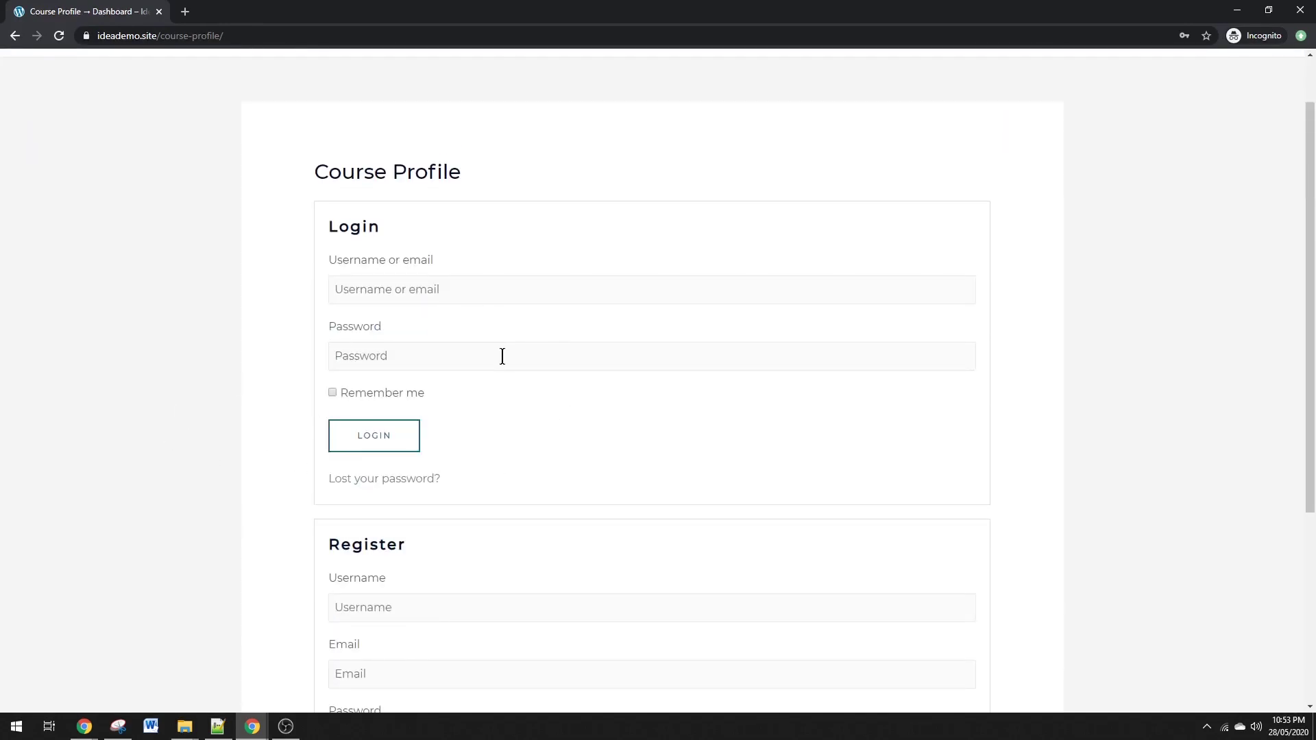
pyautogui.scroll(-3, 479, 507)
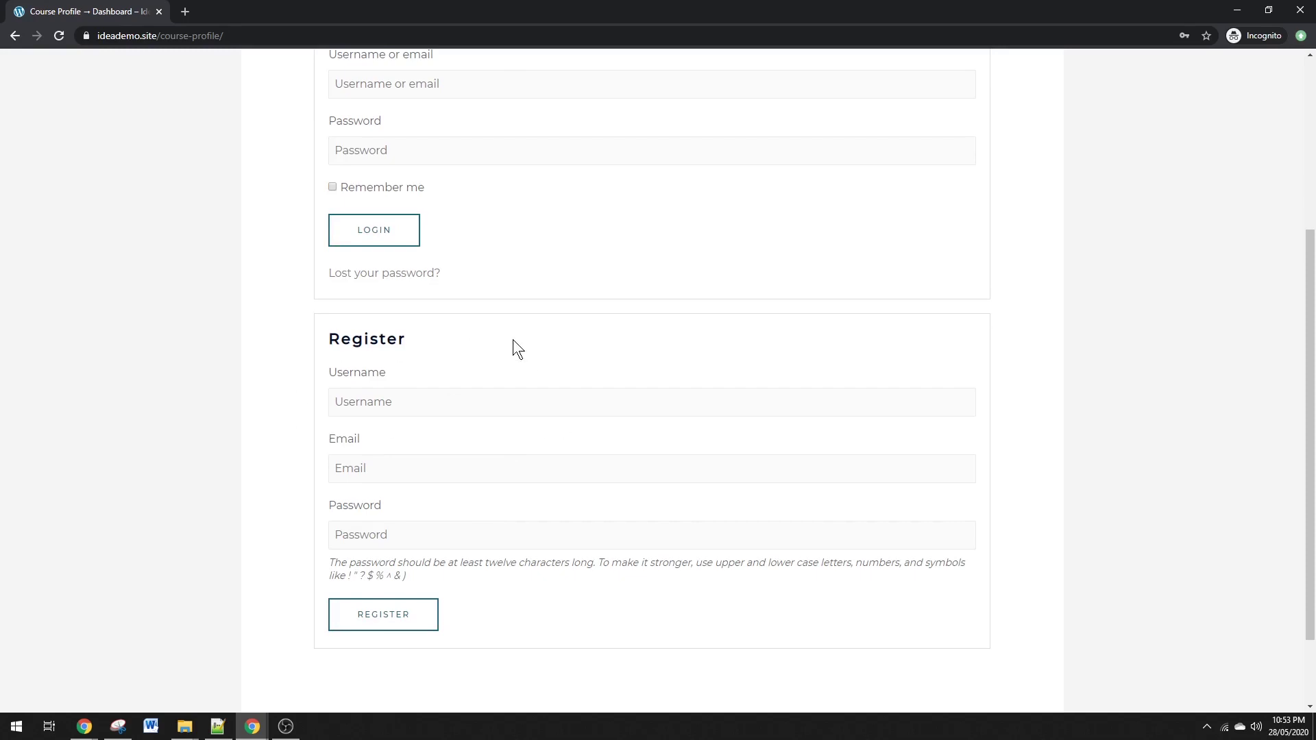
pyautogui.scroll(4, 527, 353)
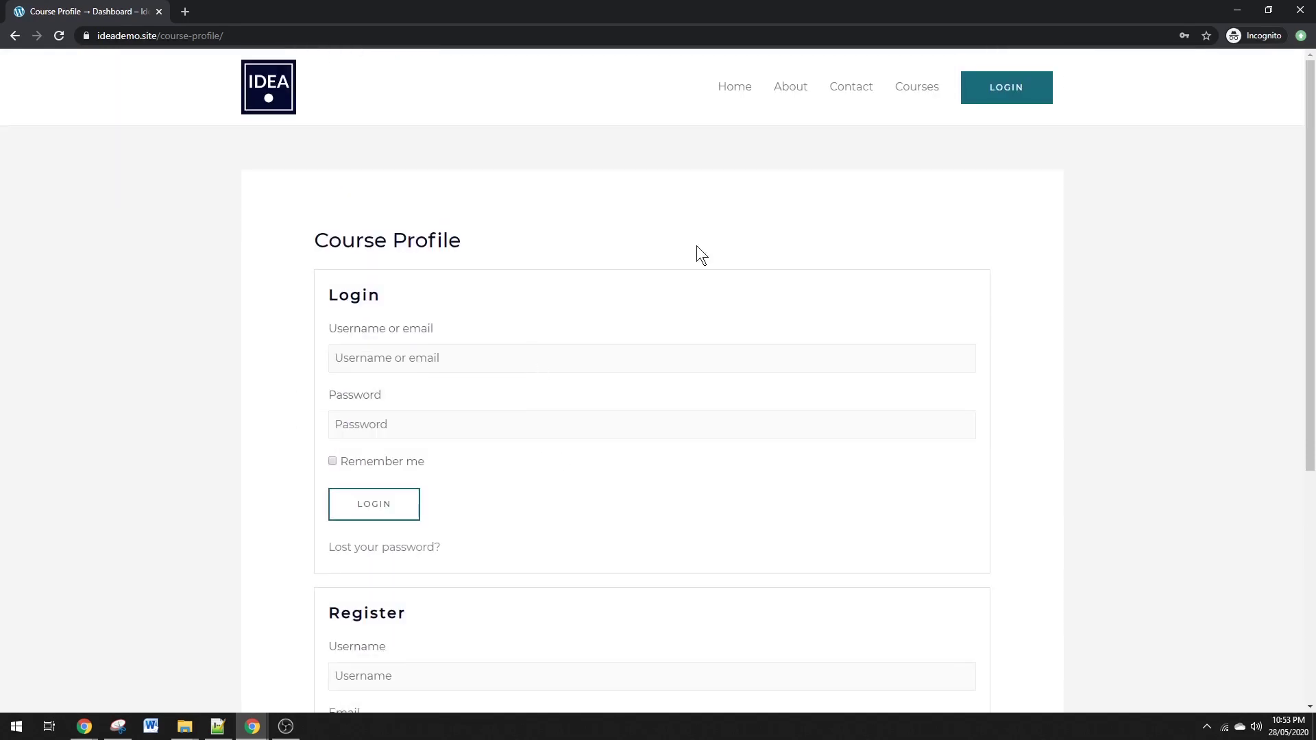
pyautogui.click(734, 93)
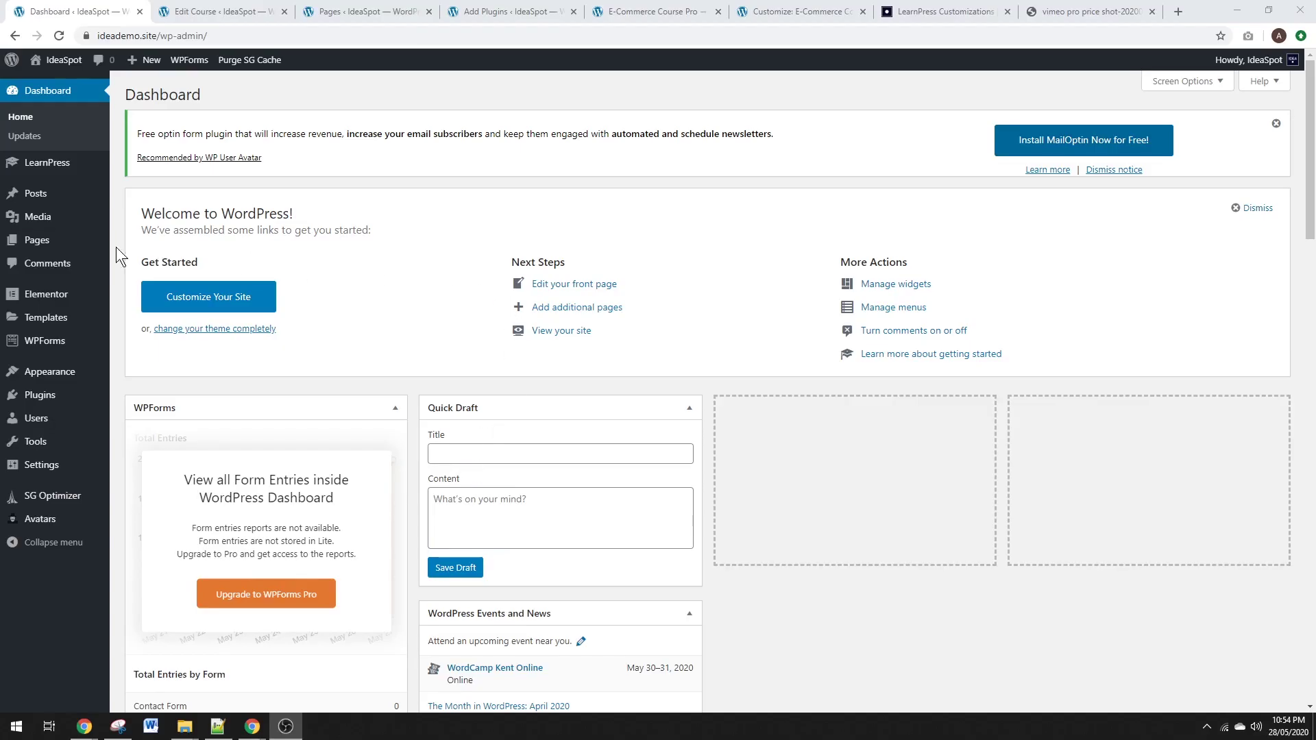
# Add a new page titled 'Course Login', publish it, and open it in Elementor.
pyautogui.moveTo(48, 243)
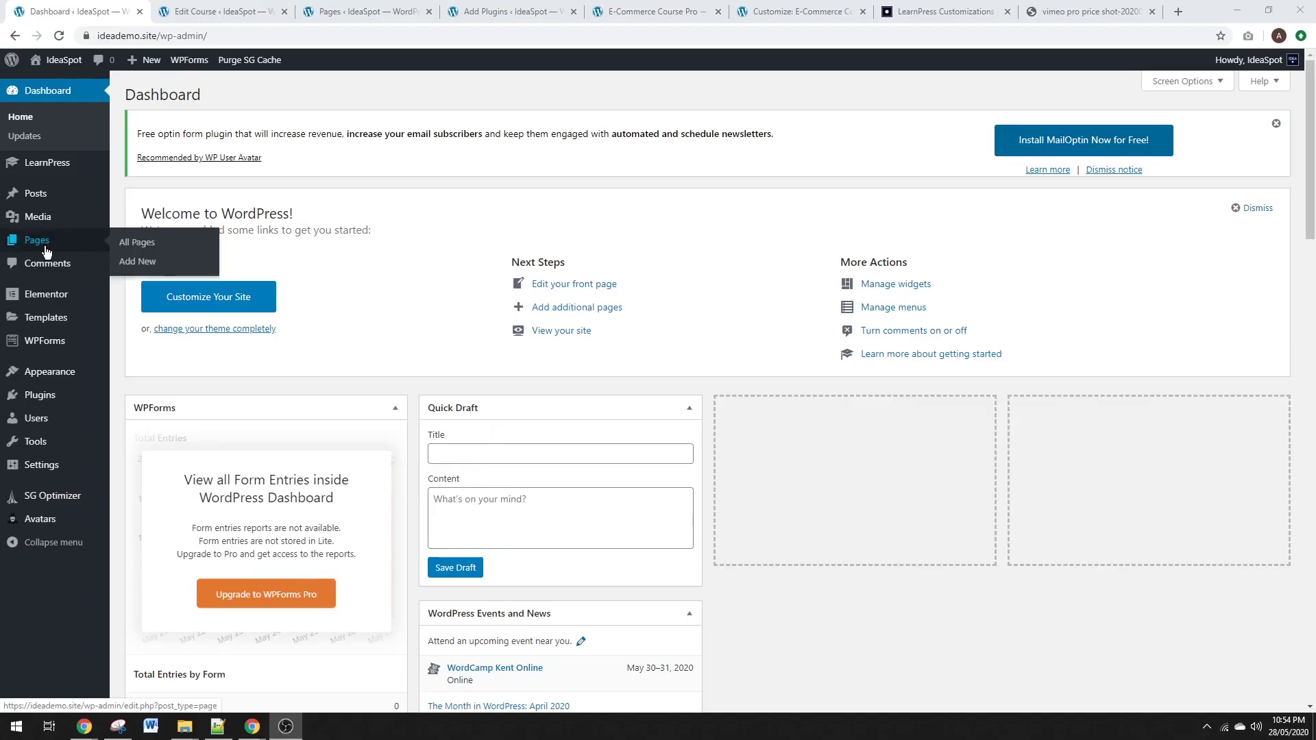
pyautogui.click(146, 263)
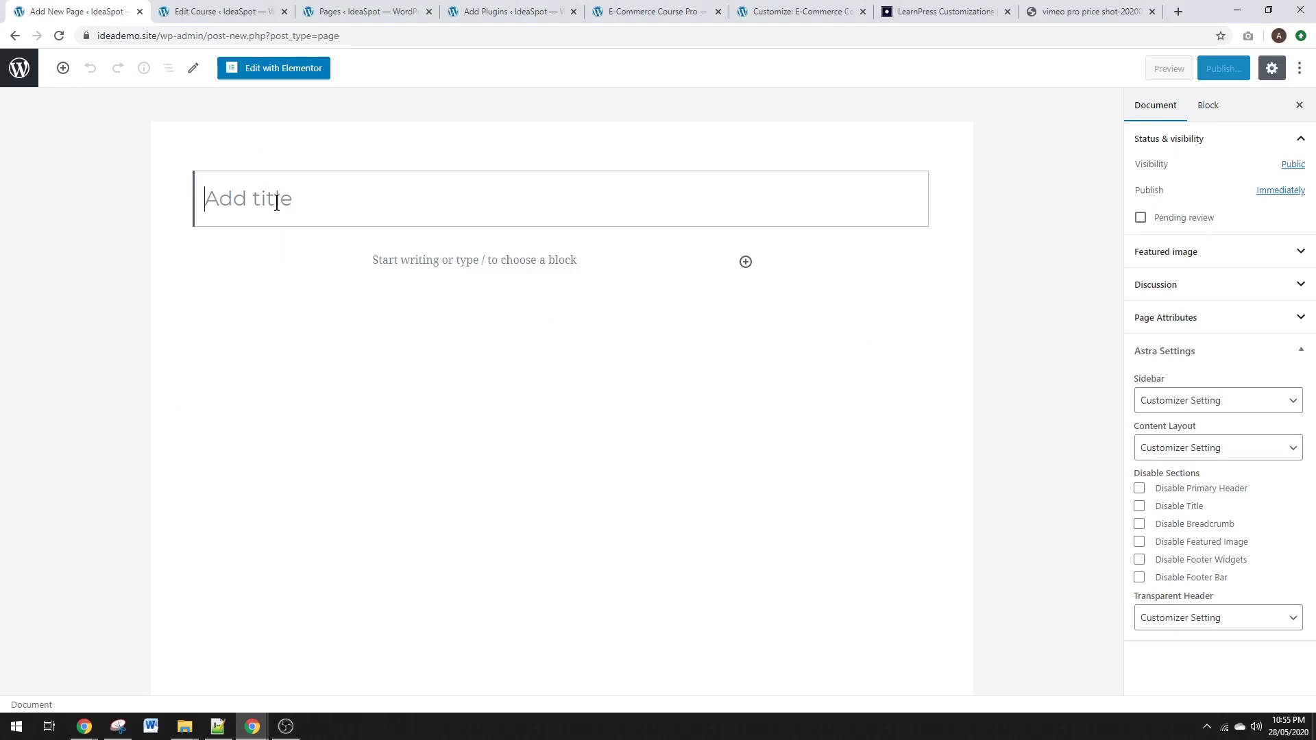
pyautogui.write('Course Login')
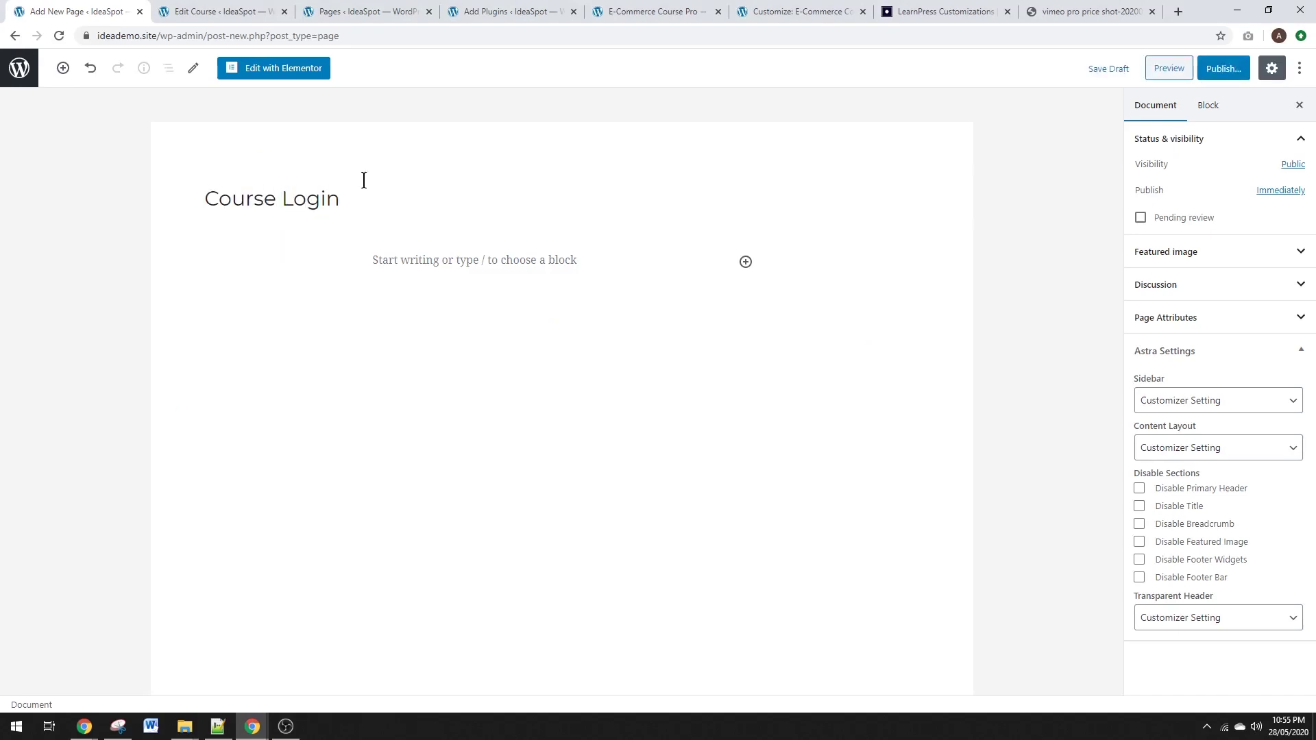
pyautogui.click(1227, 71)
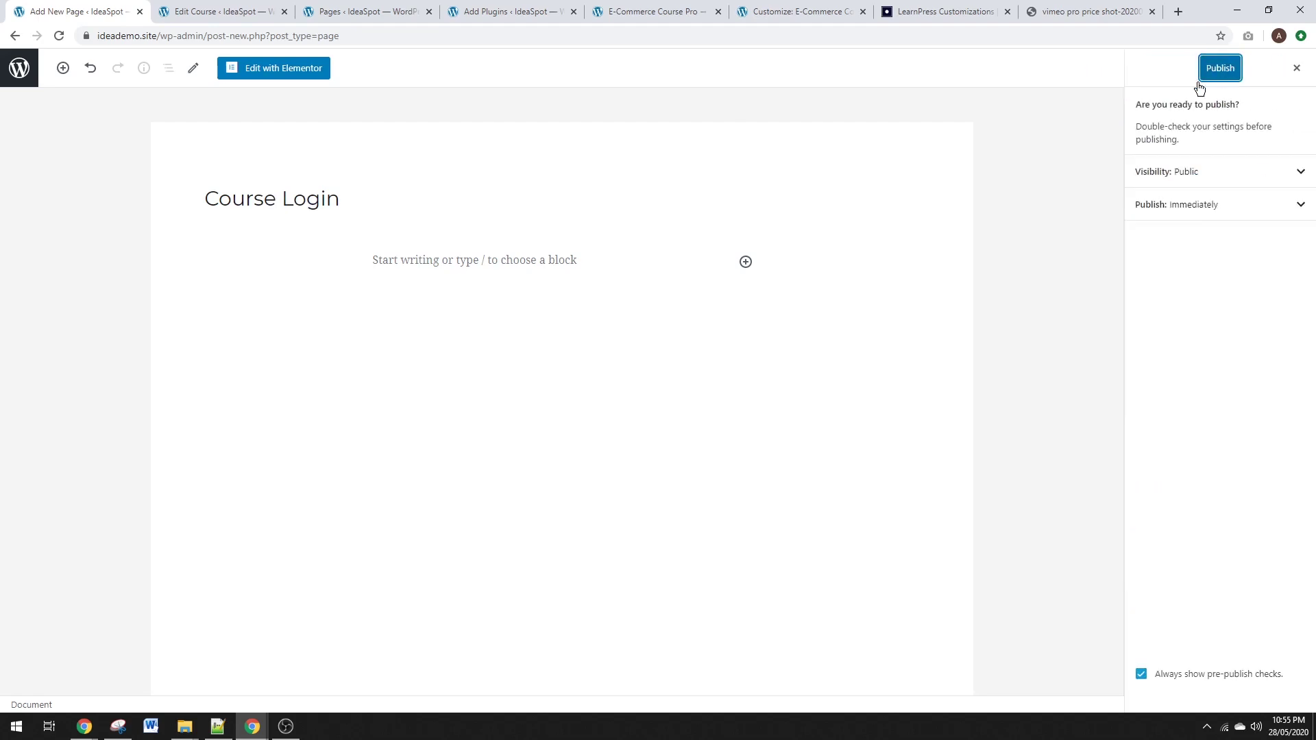
pyautogui.click(1236, 68)
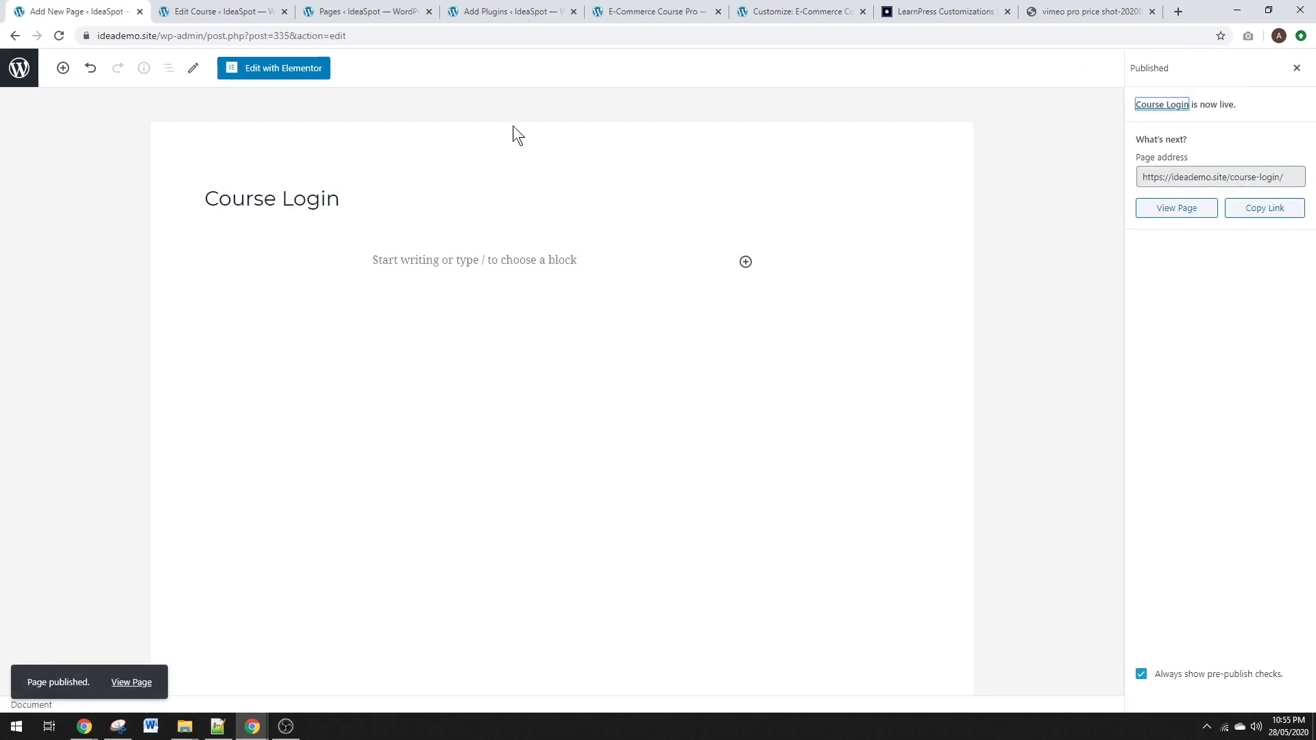
pyautogui.click(274, 68)
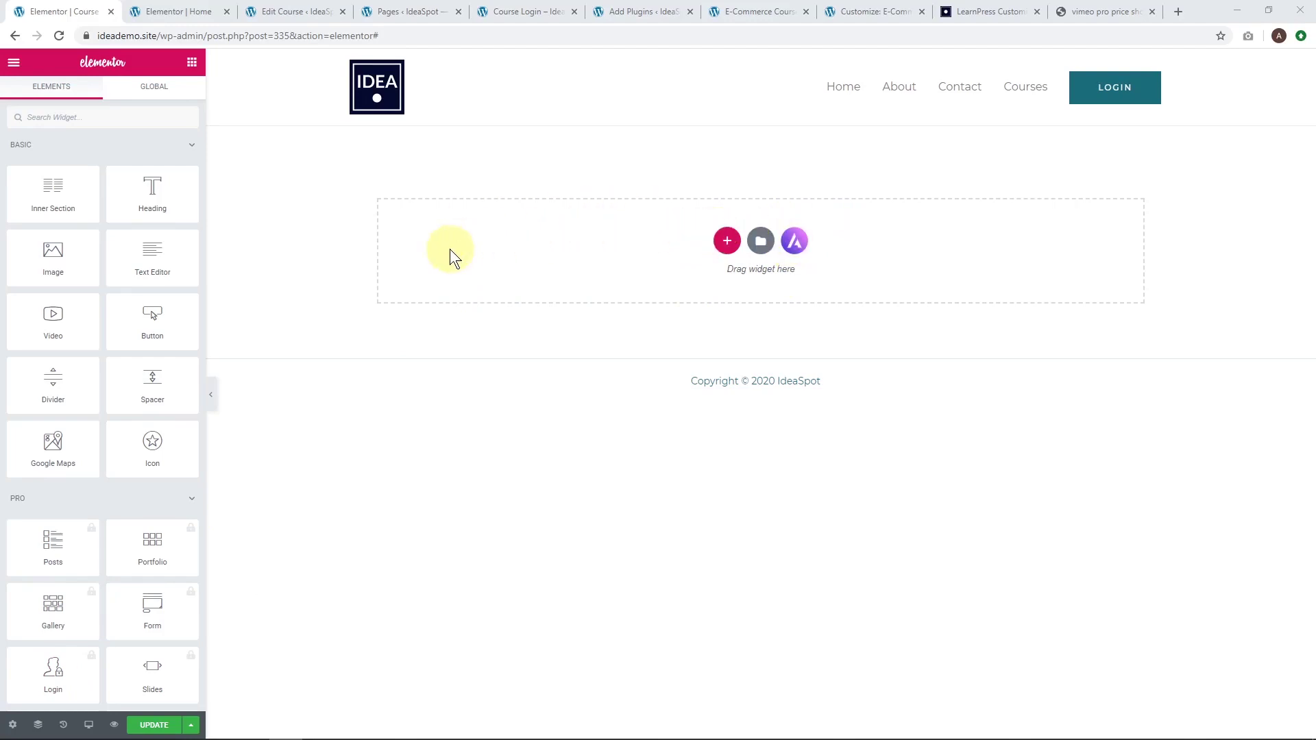
# Add a Shortcode widget containing [lwa] to the Course Login page and save it.
pyautogui.click(633, 11)
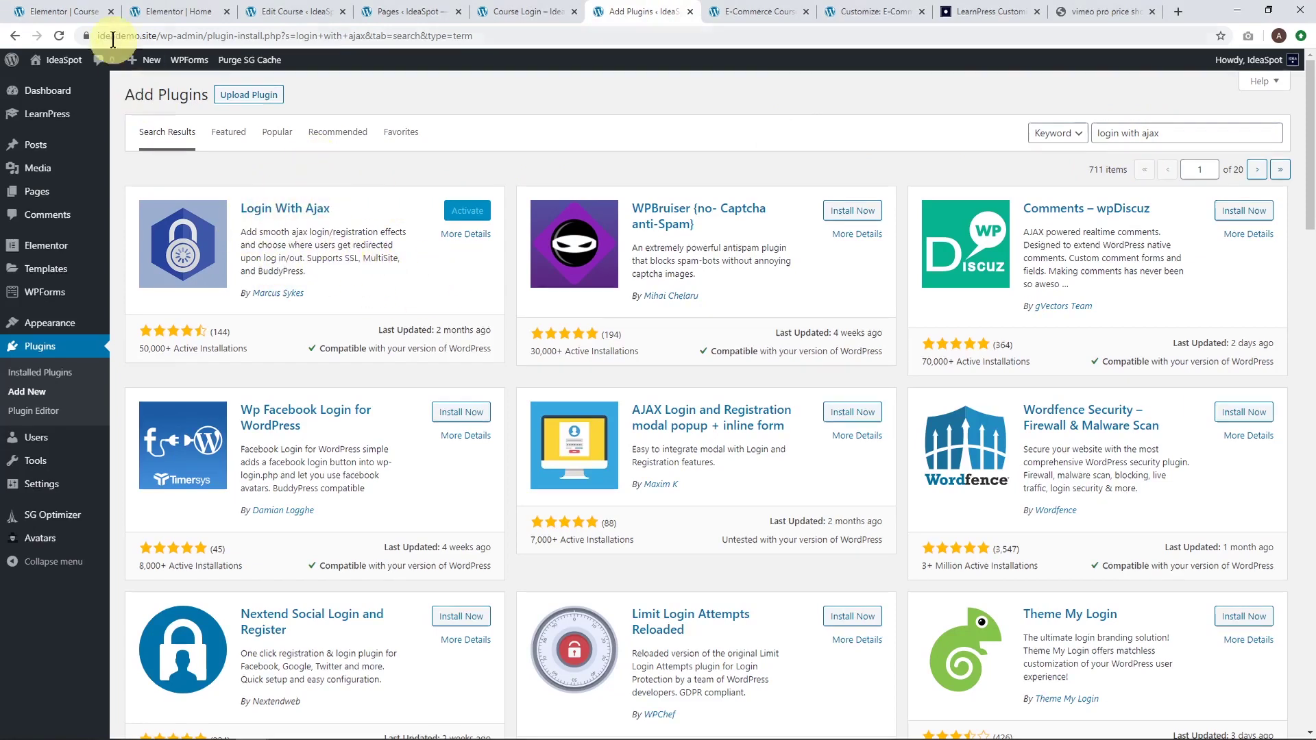
pyautogui.click(64, 12)
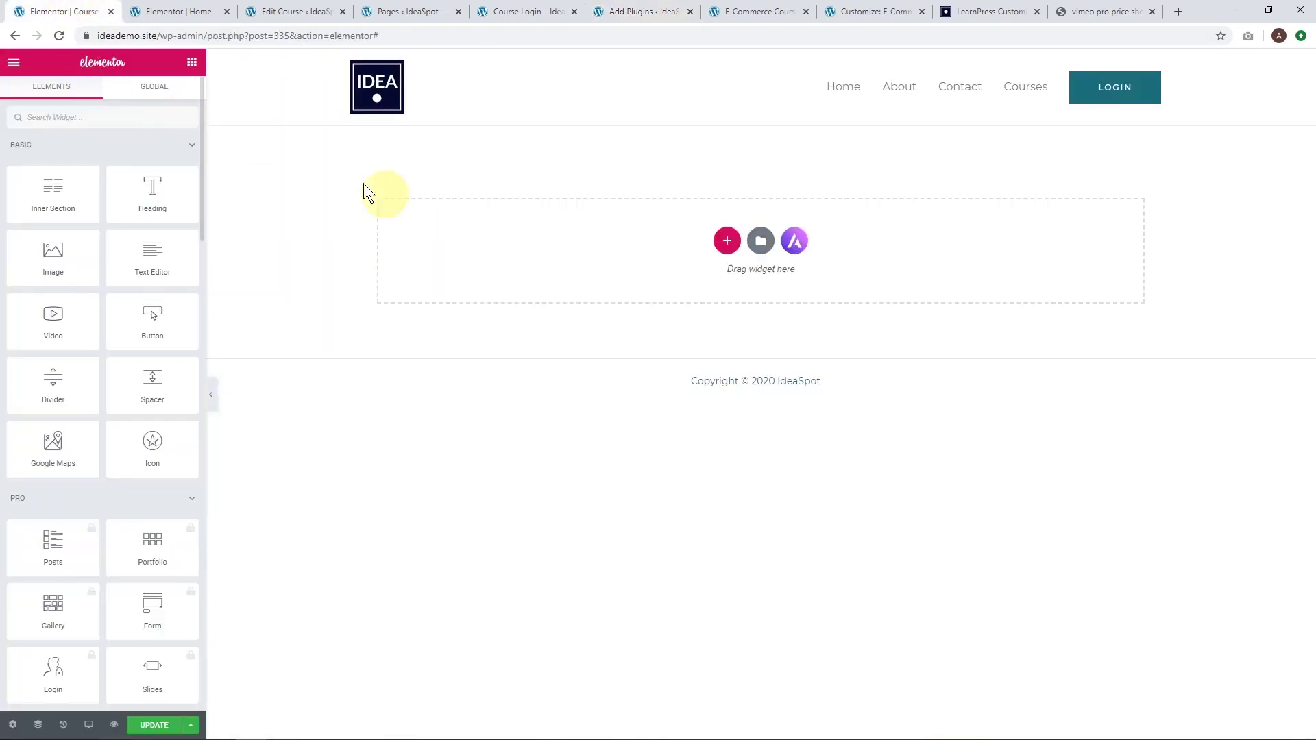
pyautogui.click(116, 118)
pyautogui.write('sho')
pyautogui.moveTo(53, 154); pyautogui.dragTo(569, 234)
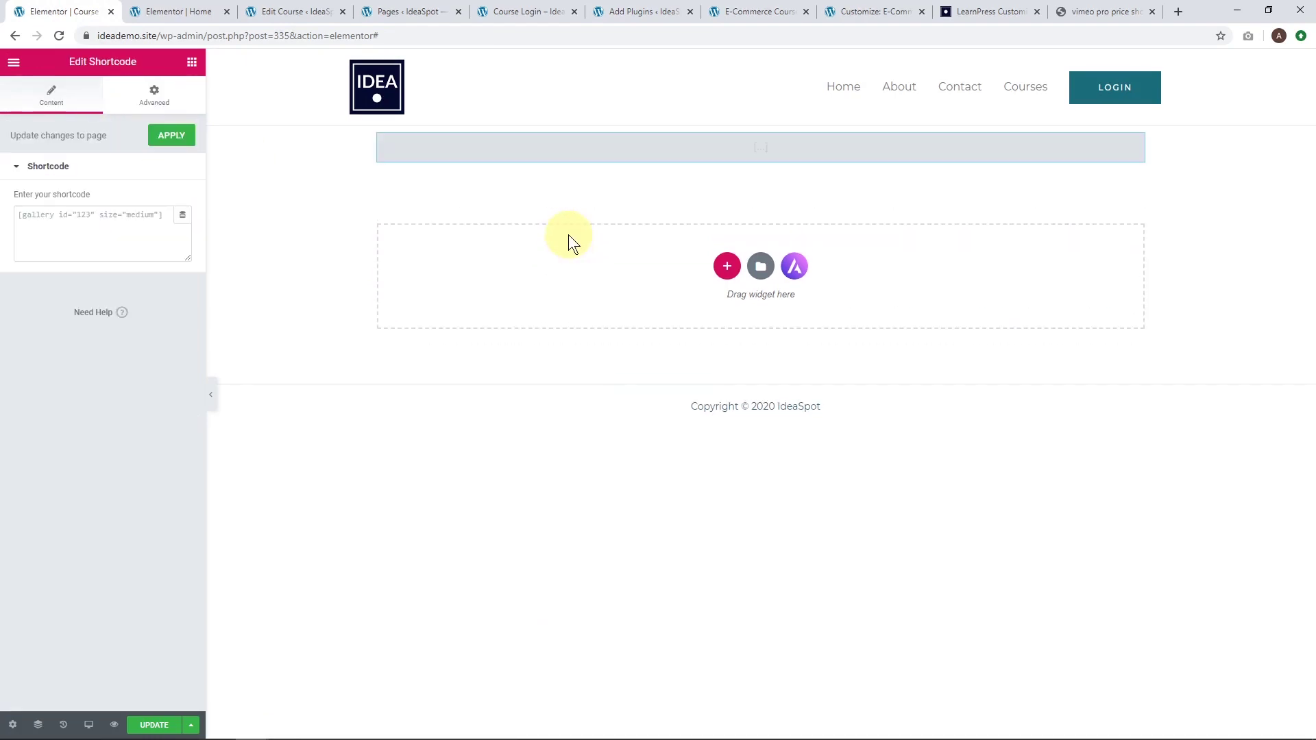
pyautogui.click(79, 239)
pyautogui.write('[')
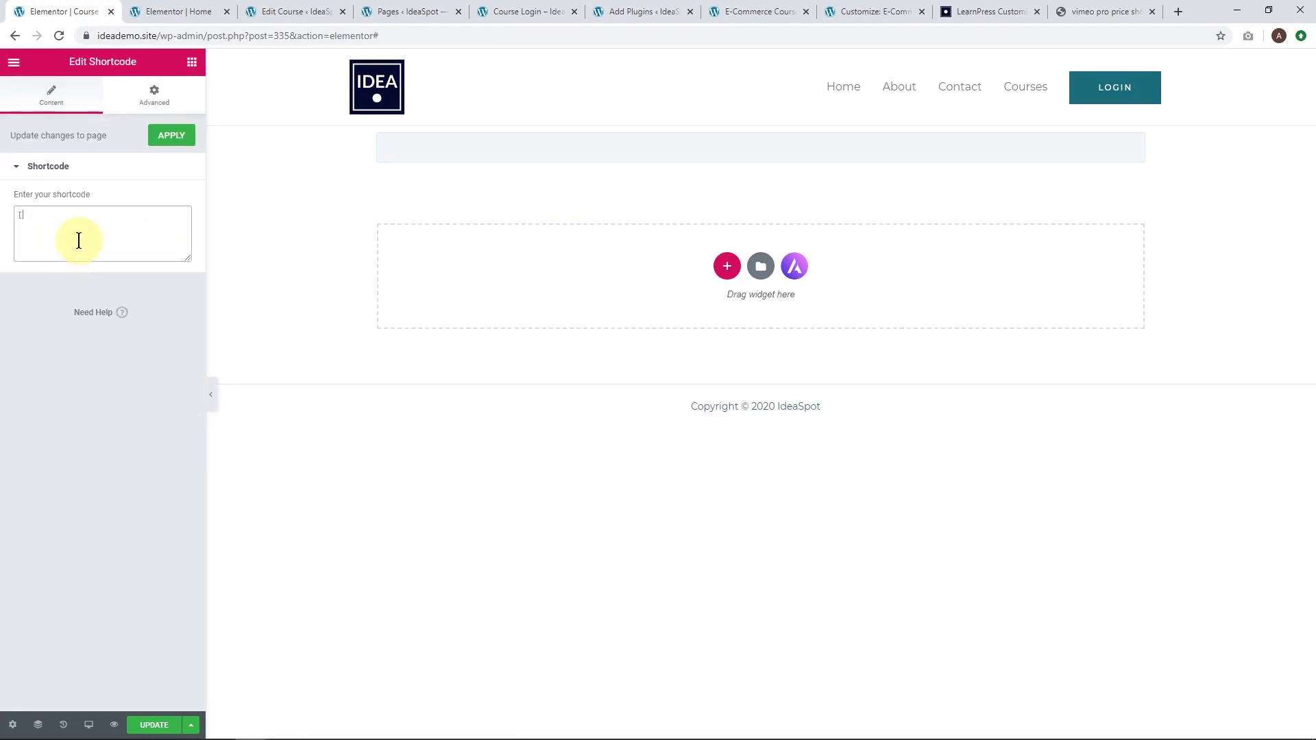
pyautogui.write('lwa]')
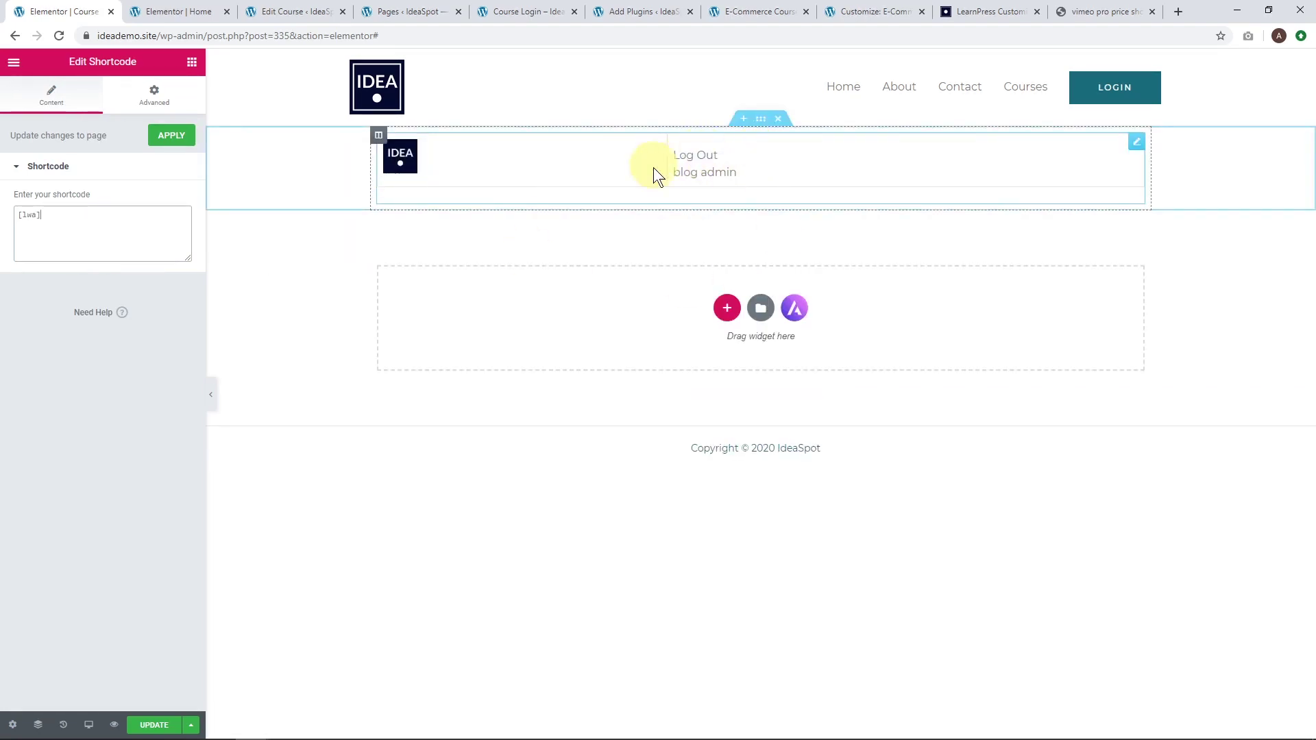
pyautogui.click(154, 726)
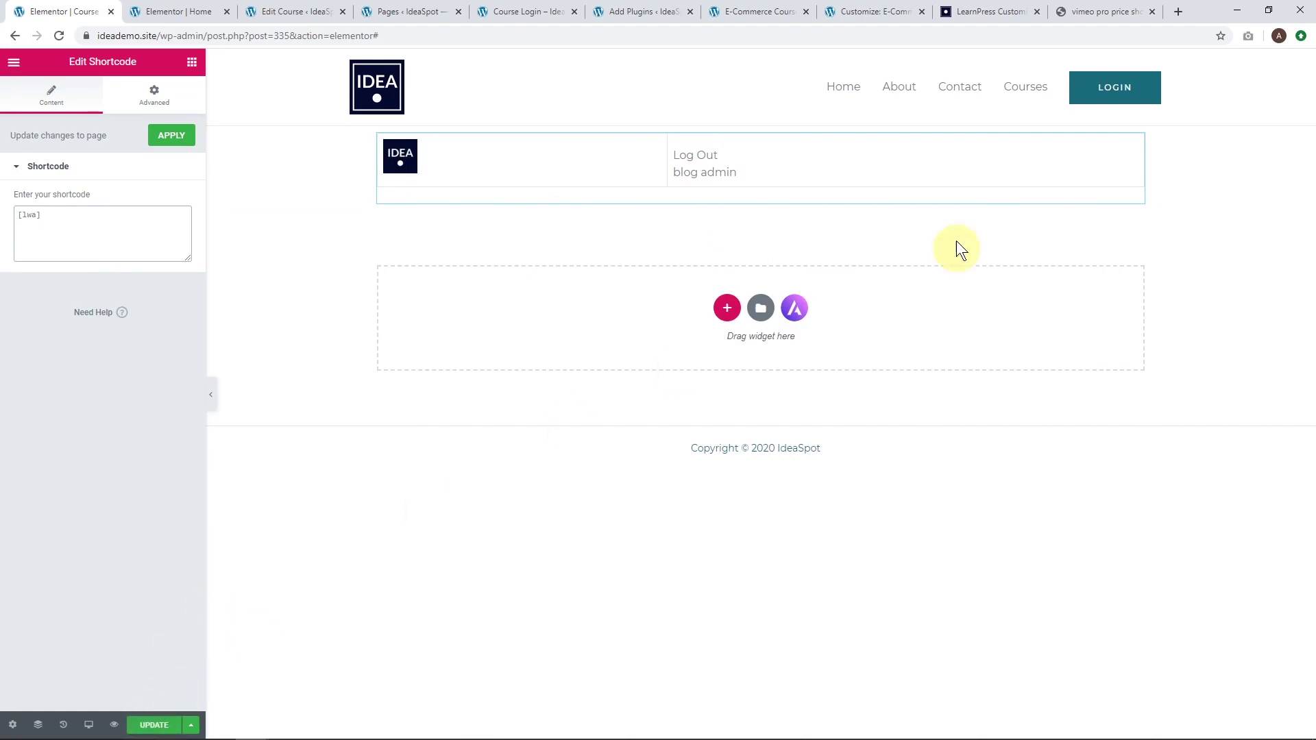
# Delete the shortcode widget and the leftover empty section.
pyautogui.click(1135, 141)
pyautogui.rightClick(1136, 149)
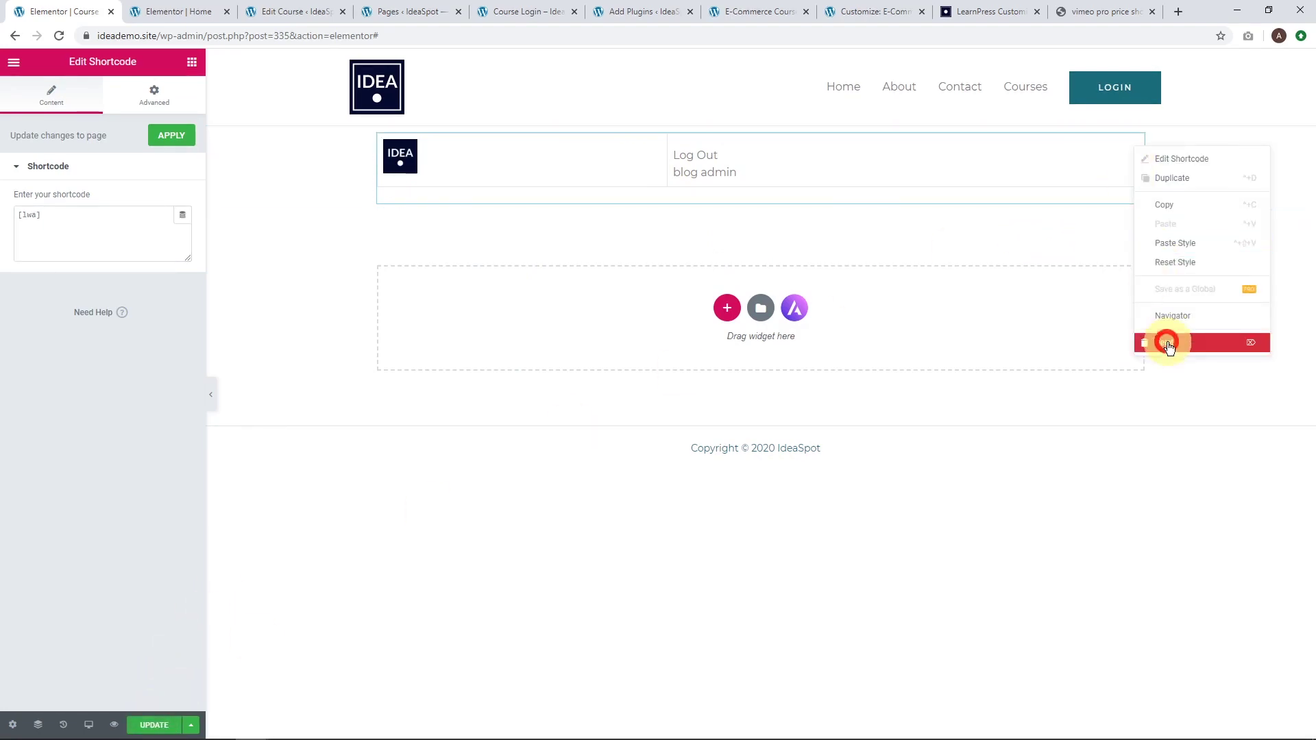
pyautogui.click(1166, 340)
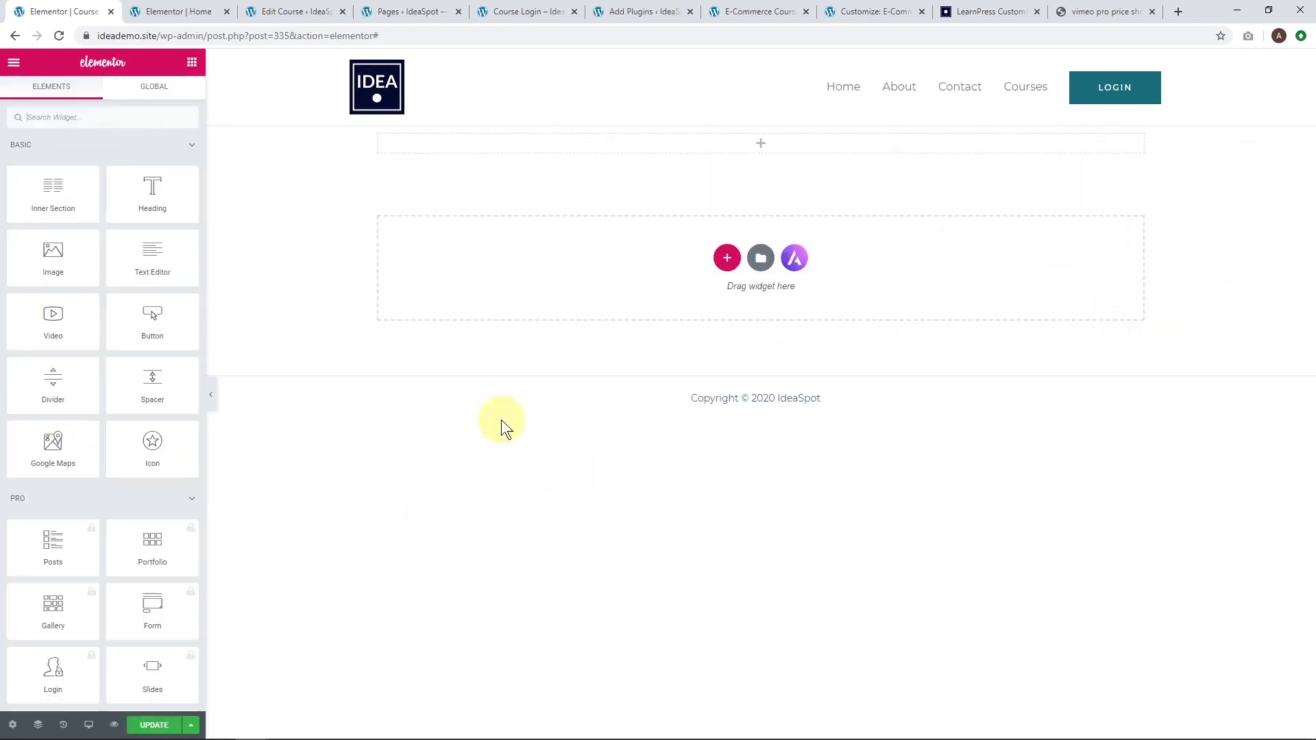
pyautogui.click(768, 127)
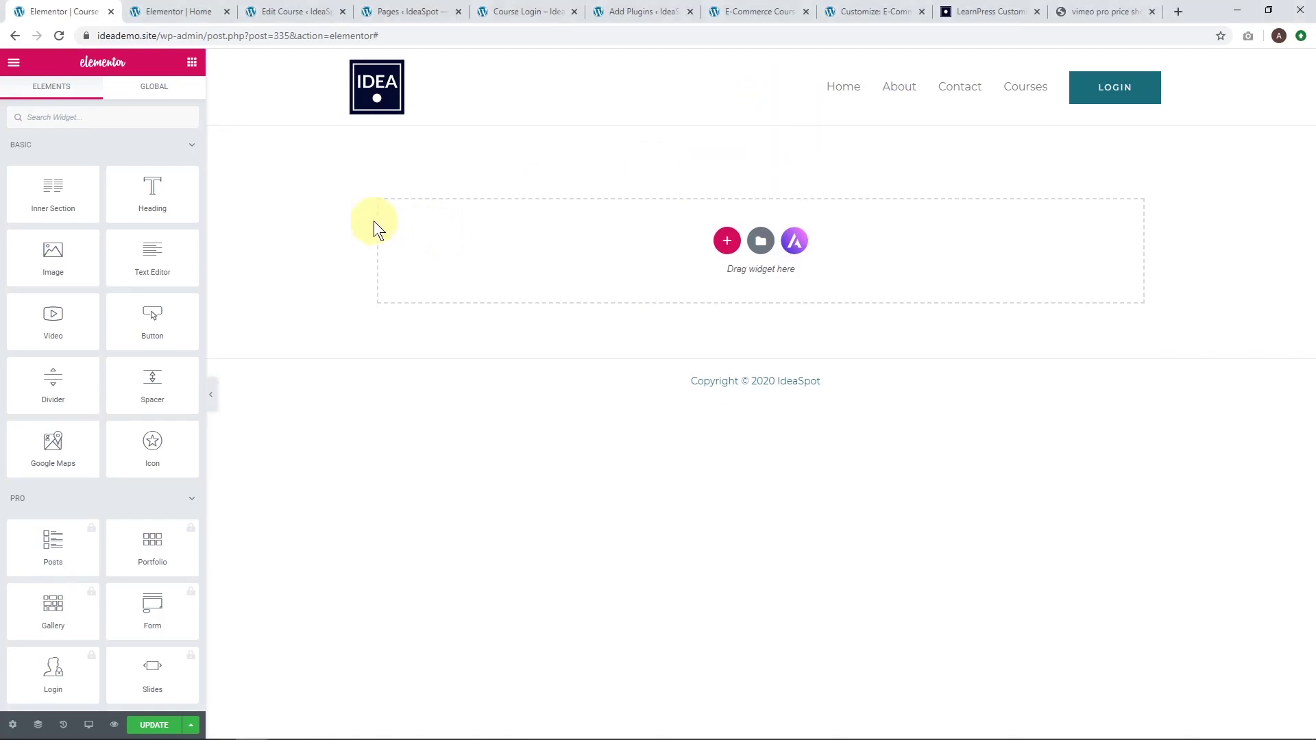
pyautogui.click(177, 12)
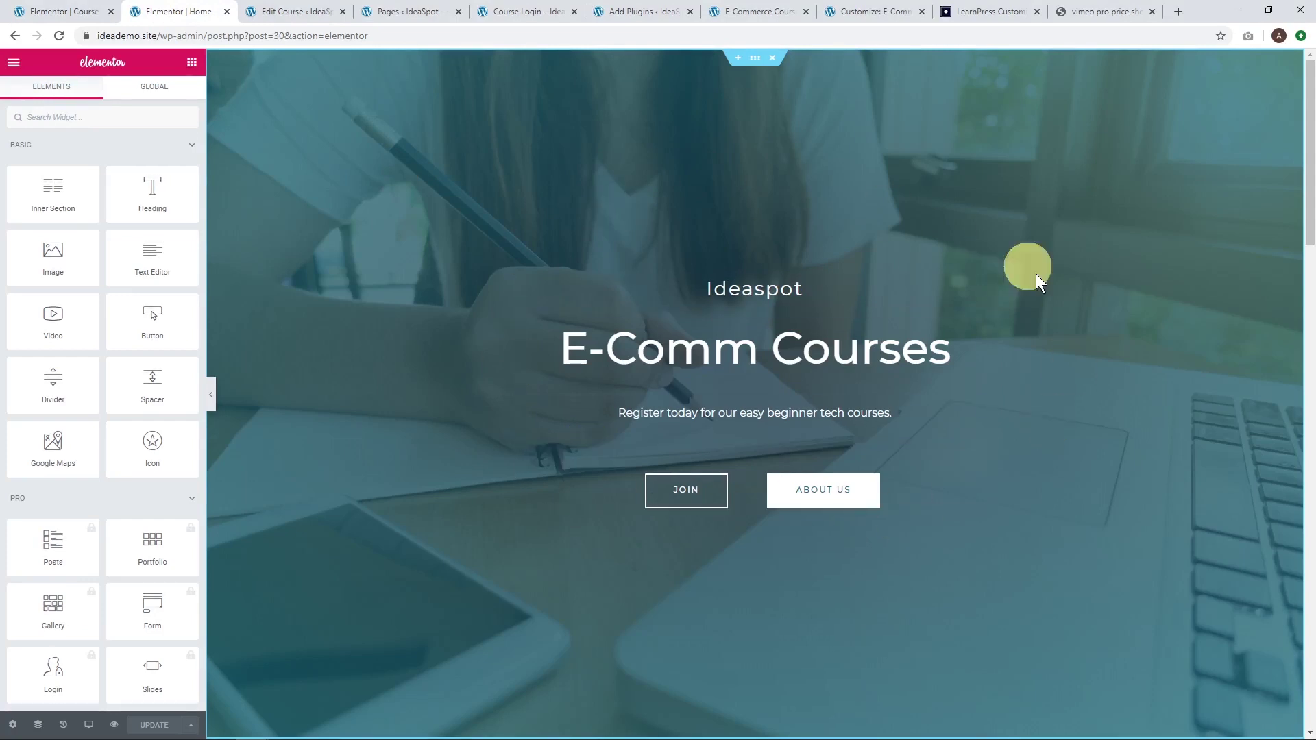
# Copy the Home hero section into Course Login's empty section and delete its content column, keeping only the background.
pyautogui.rightClick(754, 61)
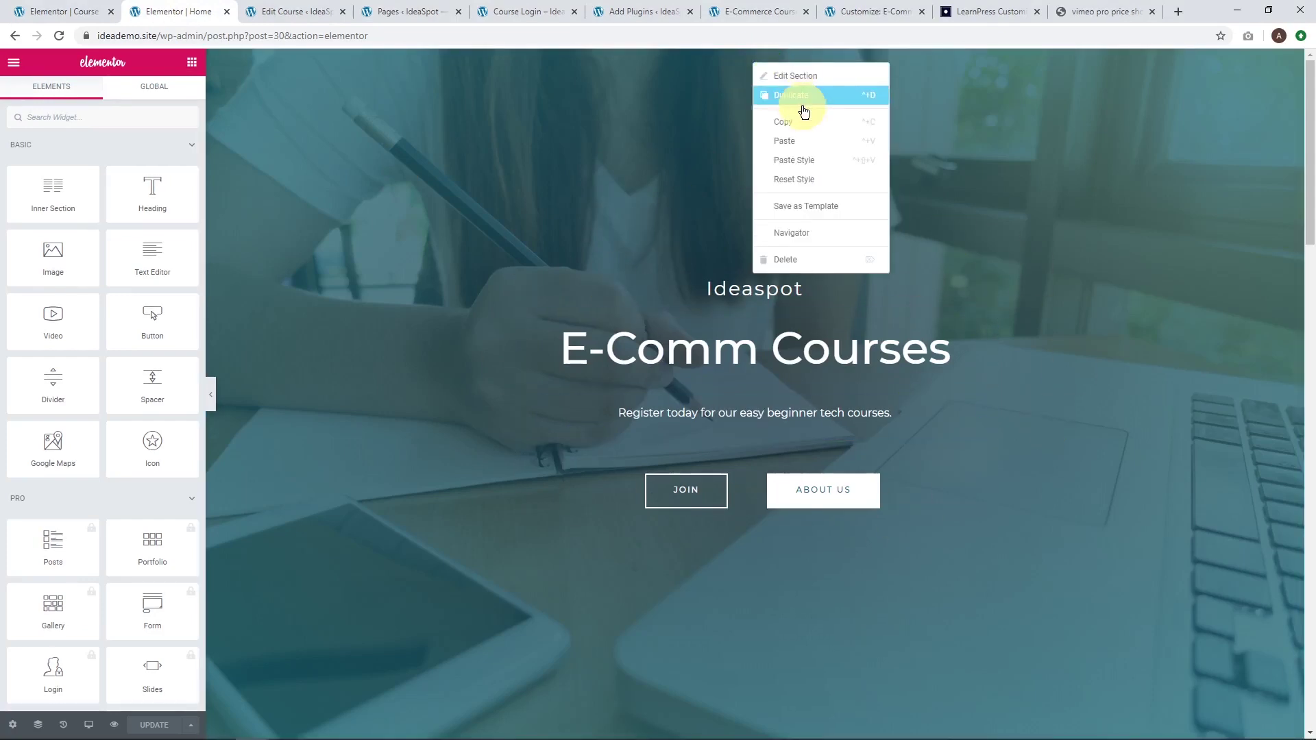
pyautogui.click(798, 122)
pyautogui.click(55, 11)
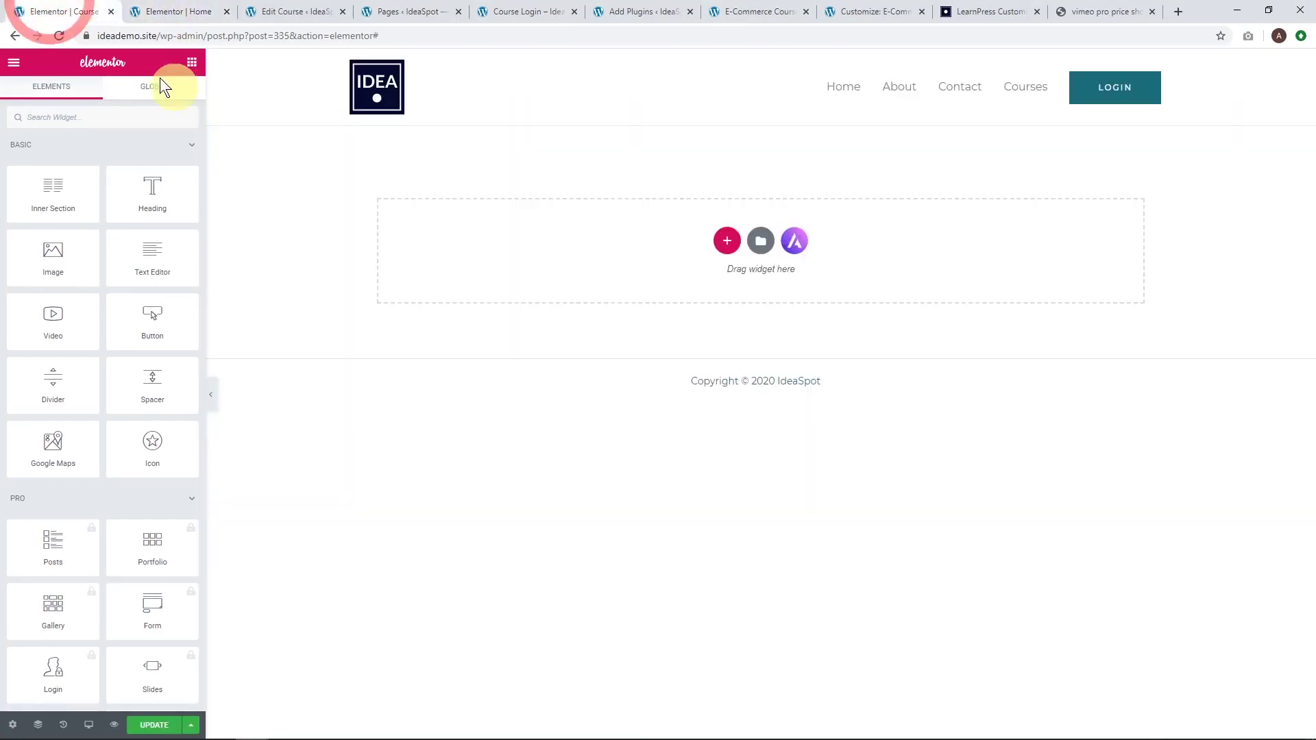
pyautogui.rightClick(547, 236)
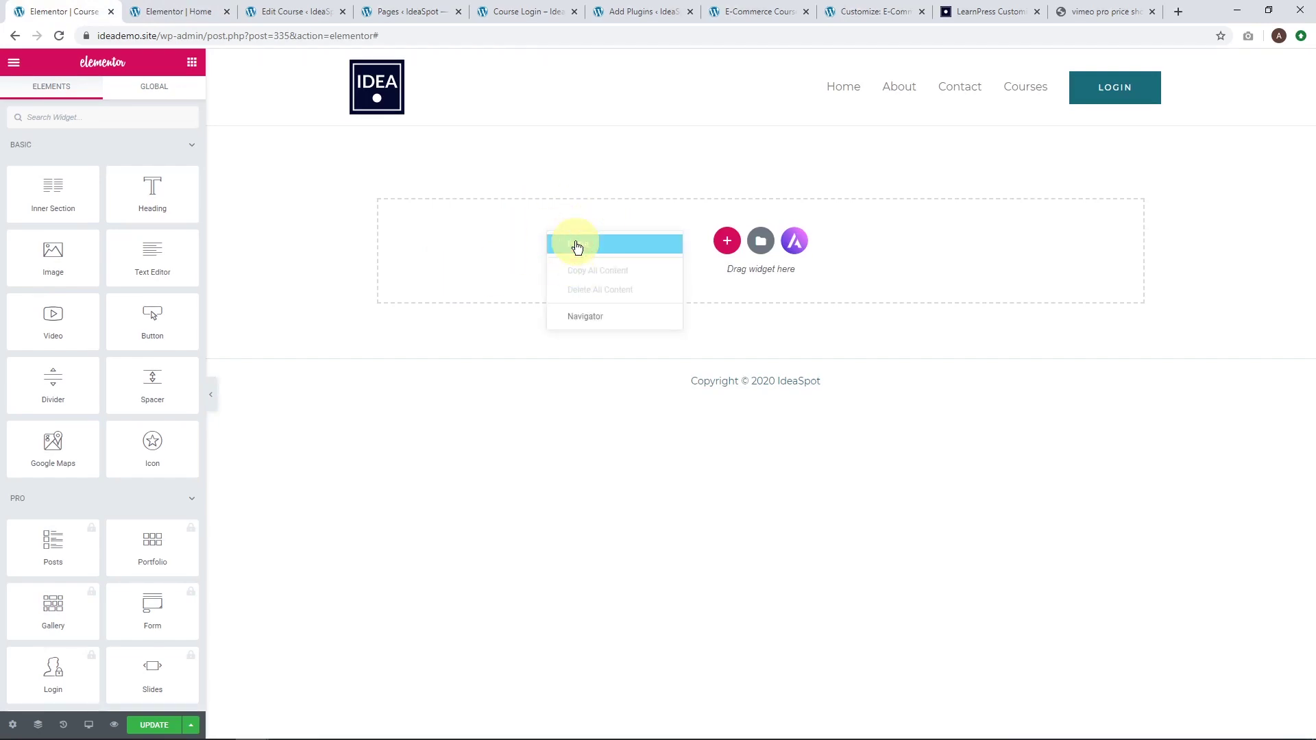
pyautogui.click(577, 244)
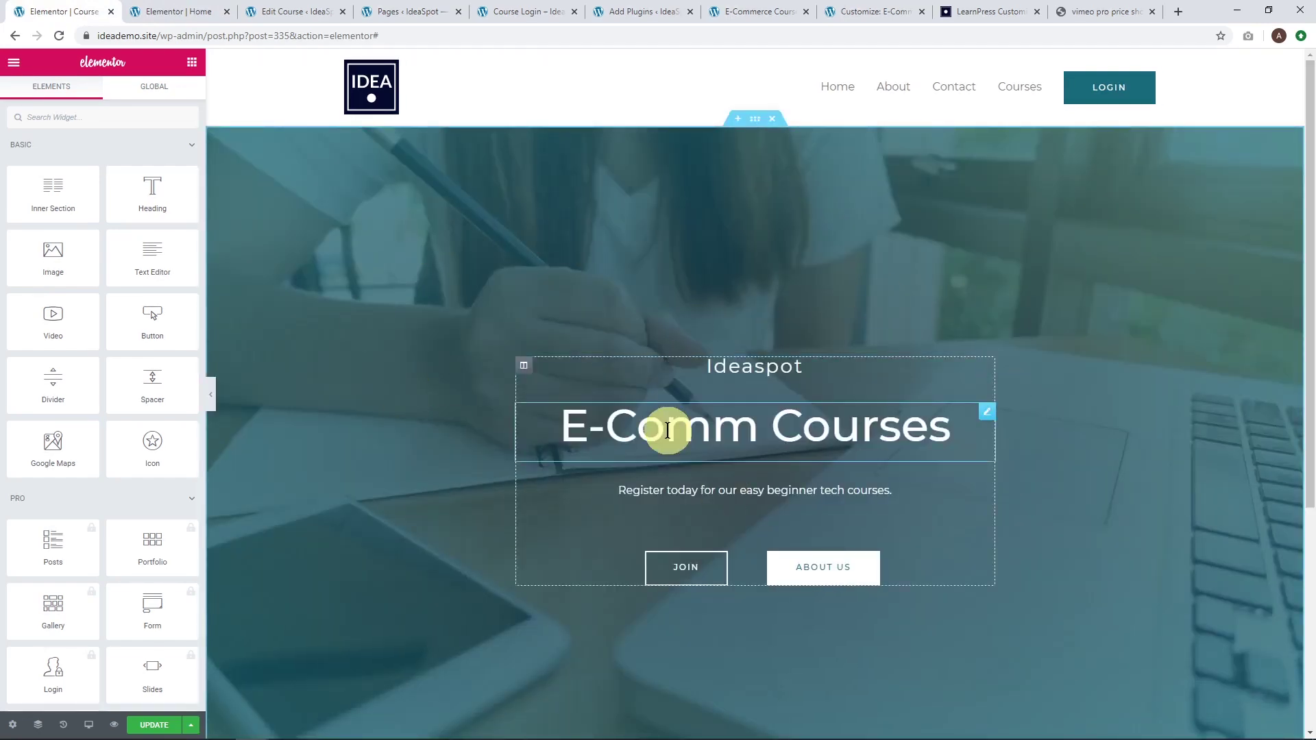
pyautogui.rightClick(524, 372)
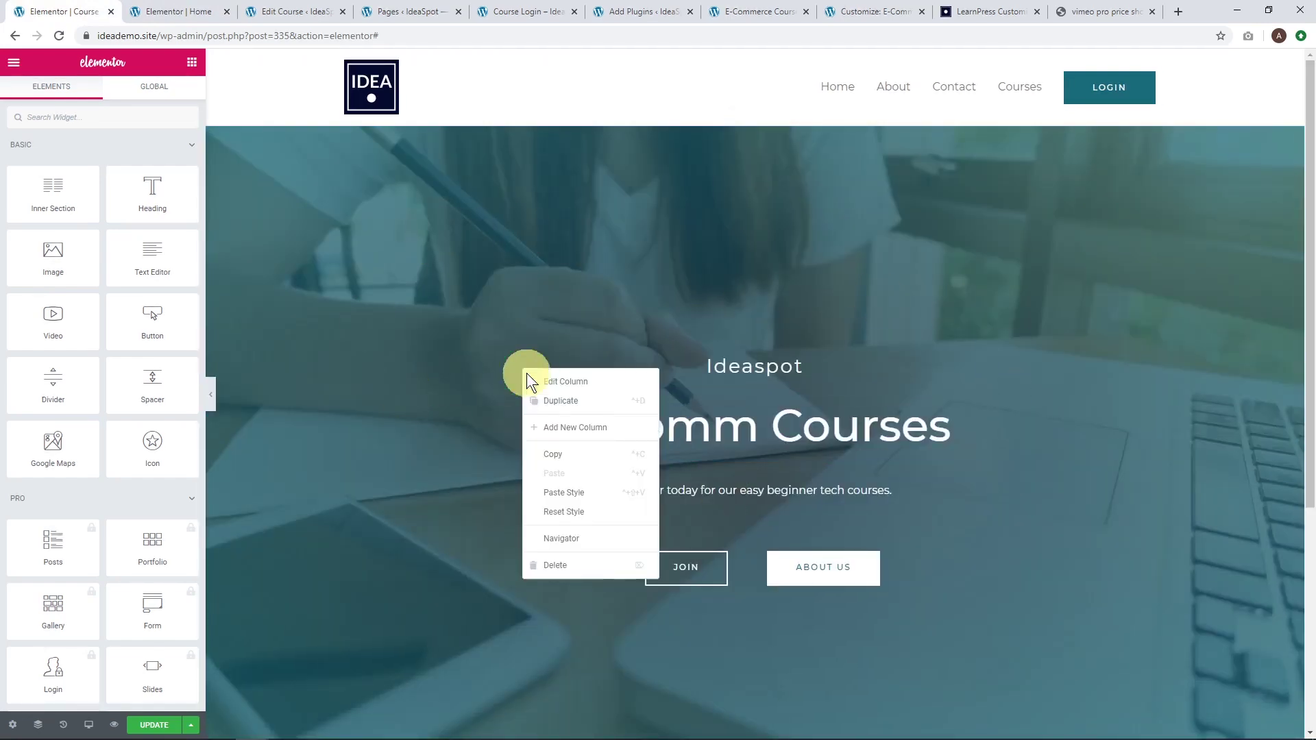
pyautogui.click(573, 565)
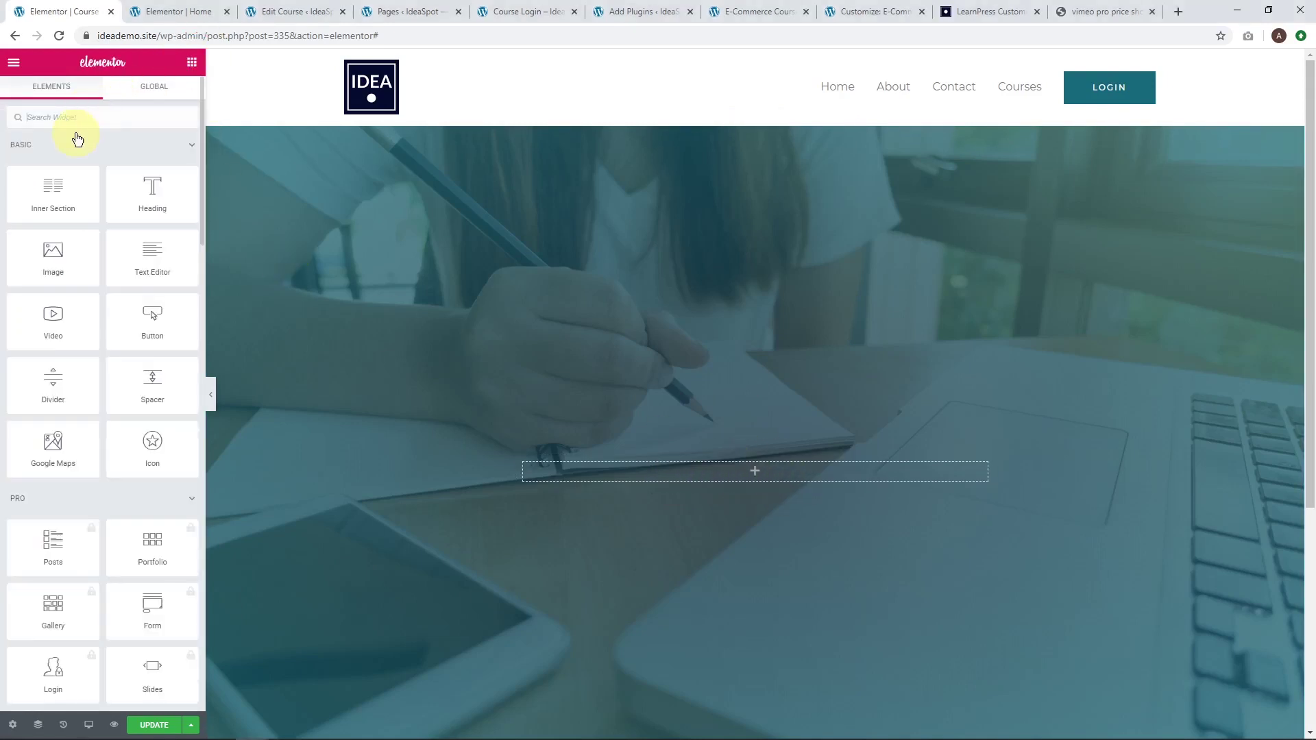
# Add a Shortcode widget containing [lwa] inside the hero section and update the page.
pyautogui.click(75, 125)
pyautogui.write('sho')
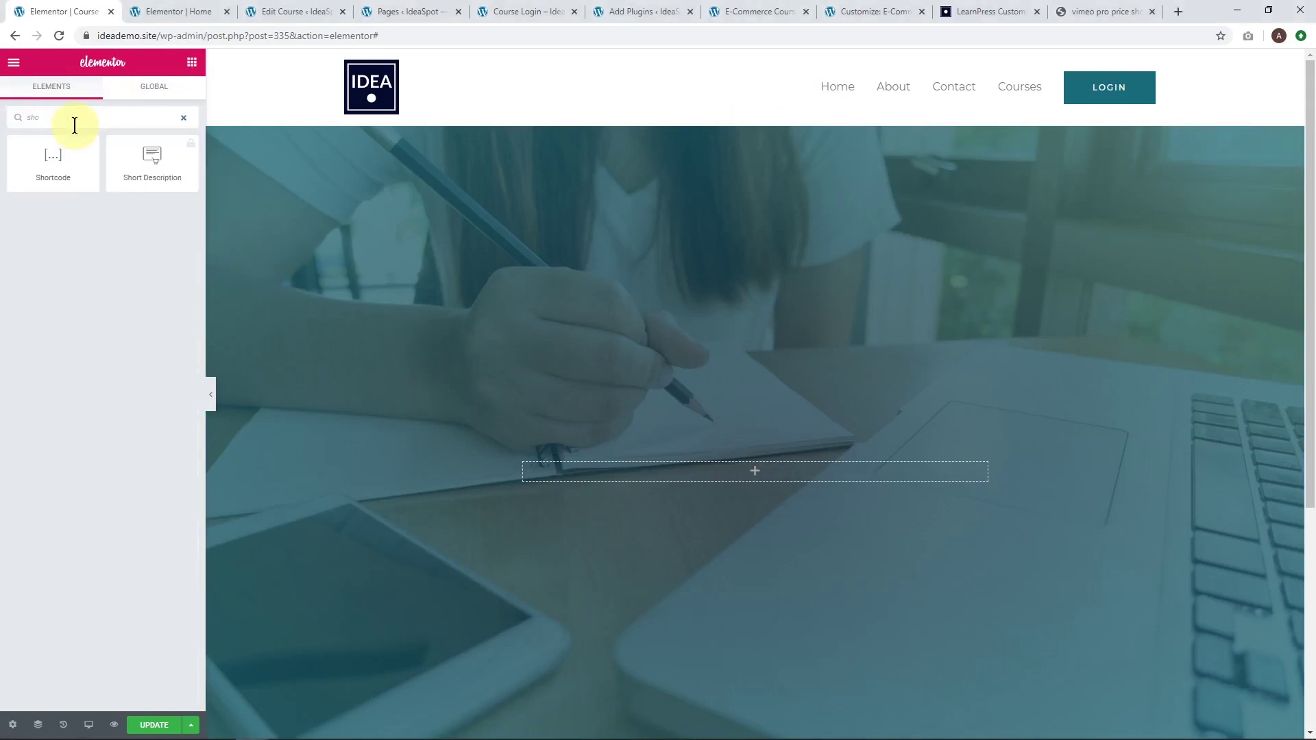
pyautogui.moveTo(44, 167); pyautogui.dragTo(681, 471)
pyautogui.click(94, 226)
pyautogui.write('[lwa')
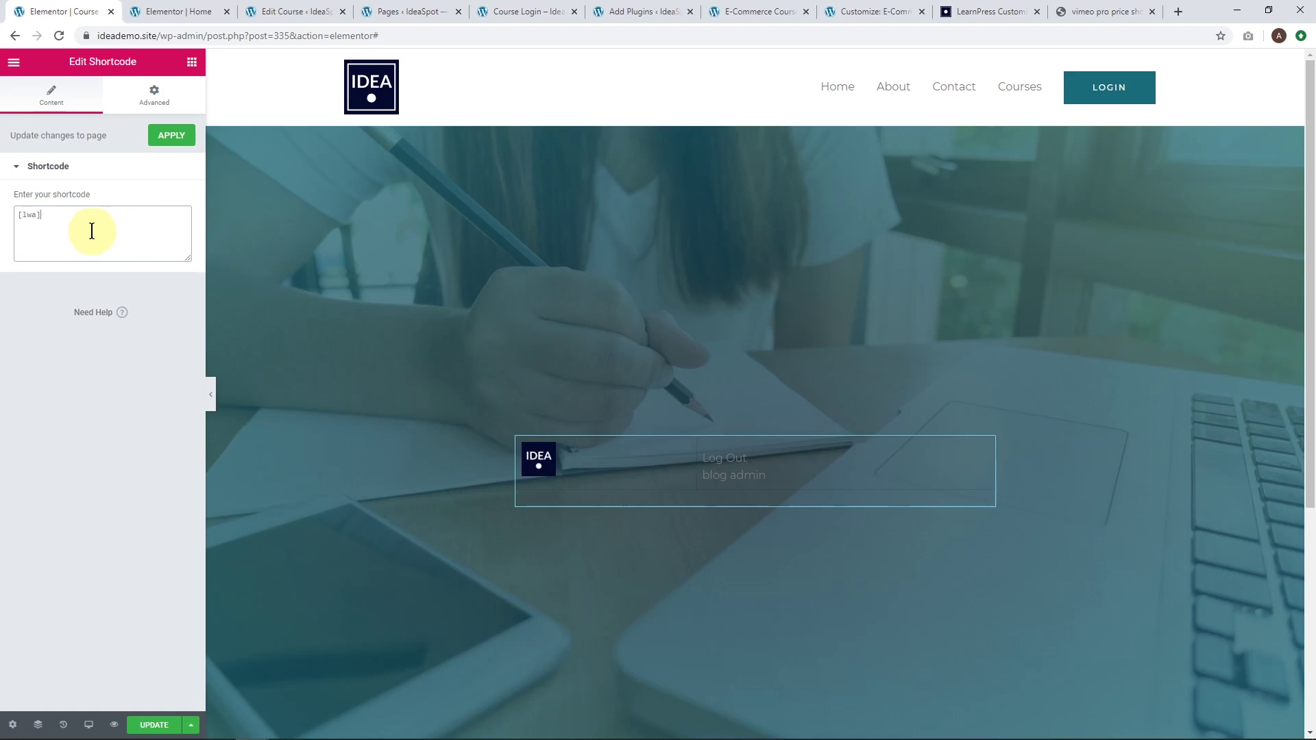
pyautogui.click(170, 137)
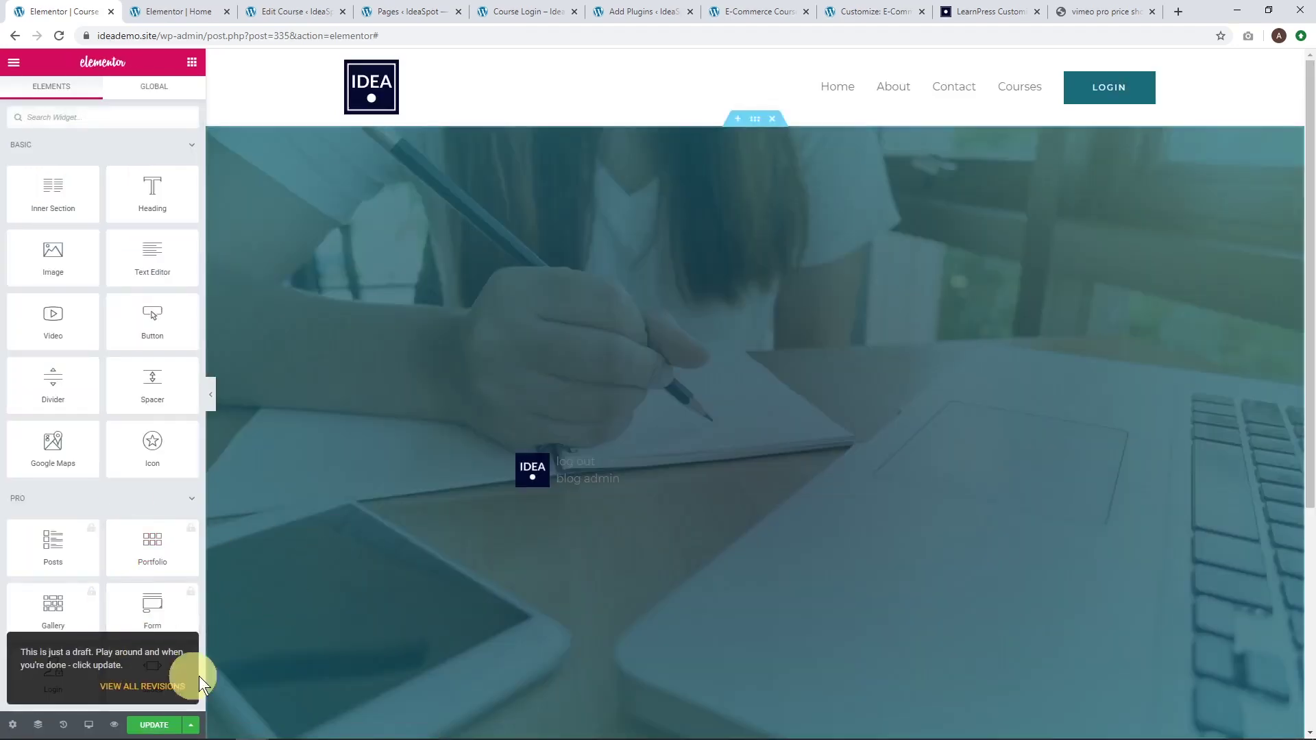
pyautogui.click(159, 724)
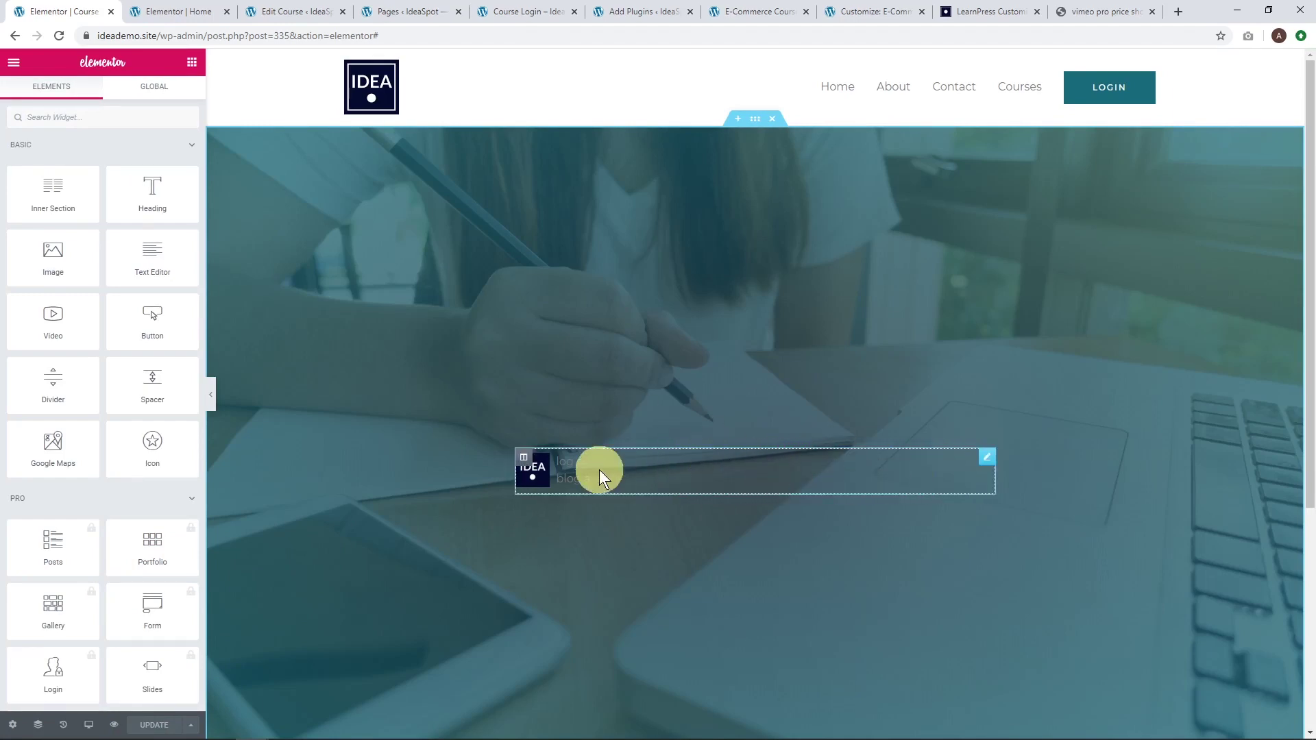
# Give the login column a classic white background with lowered alpha so it's semi-transparent.
pyautogui.click(525, 459)
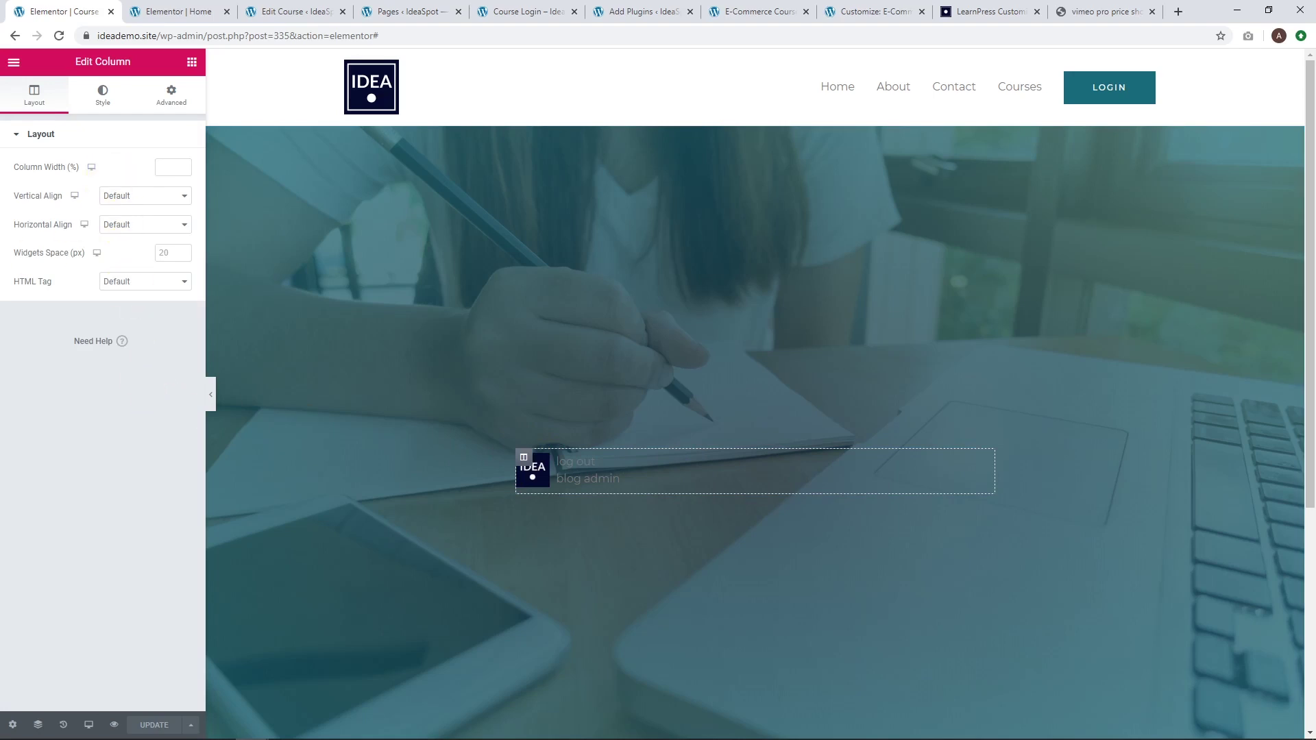
pyautogui.click(89, 95)
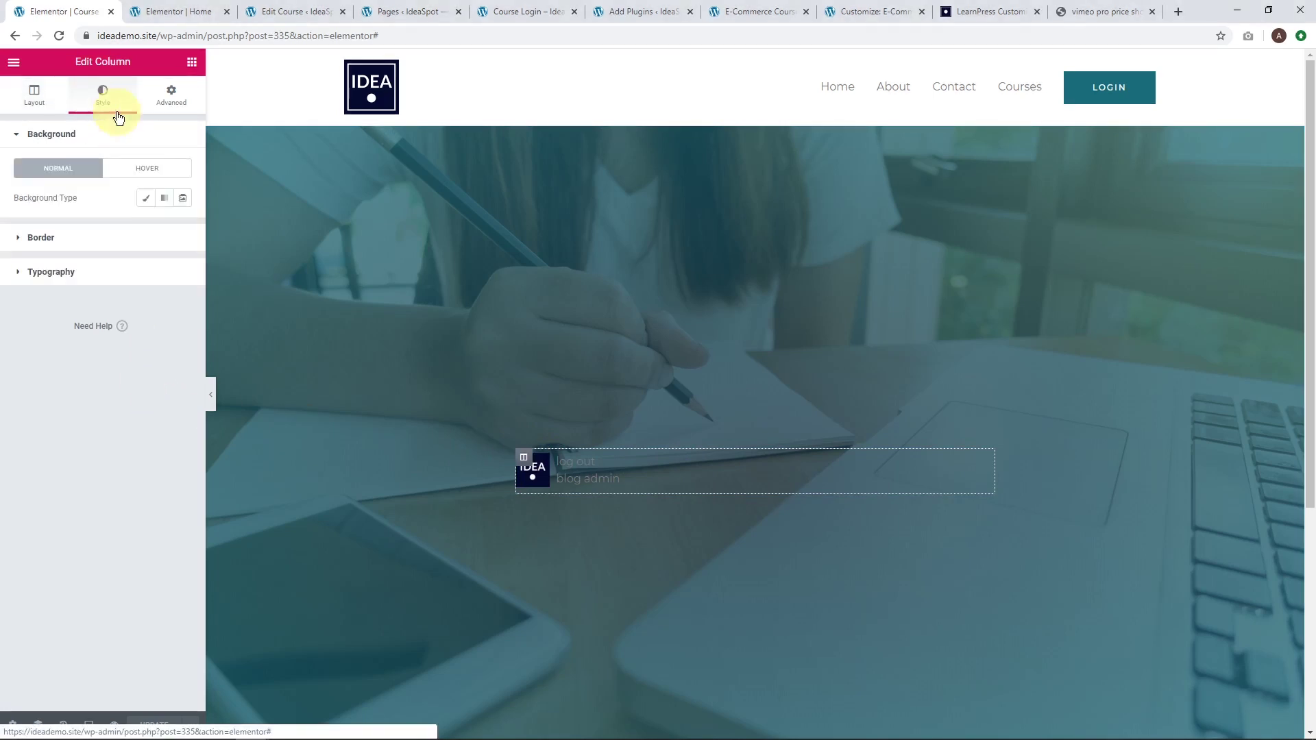
pyautogui.click(145, 198)
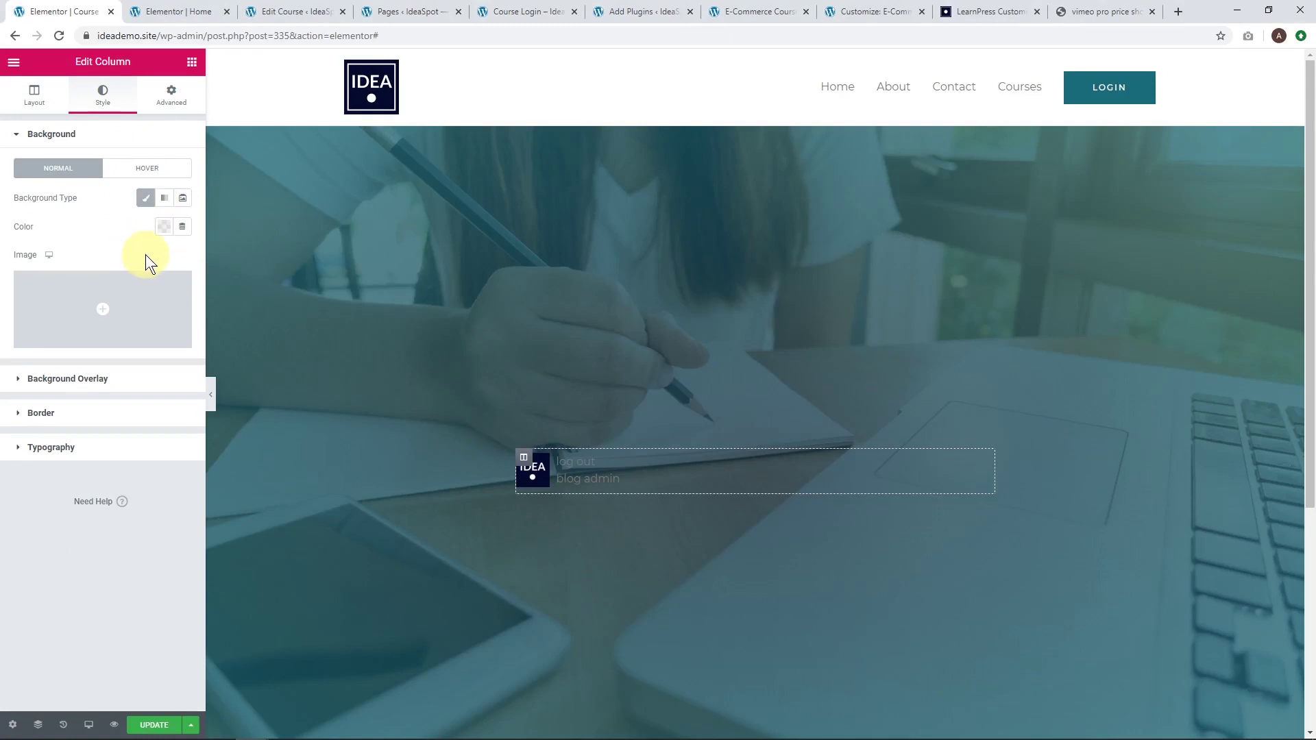
pyautogui.click(164, 226)
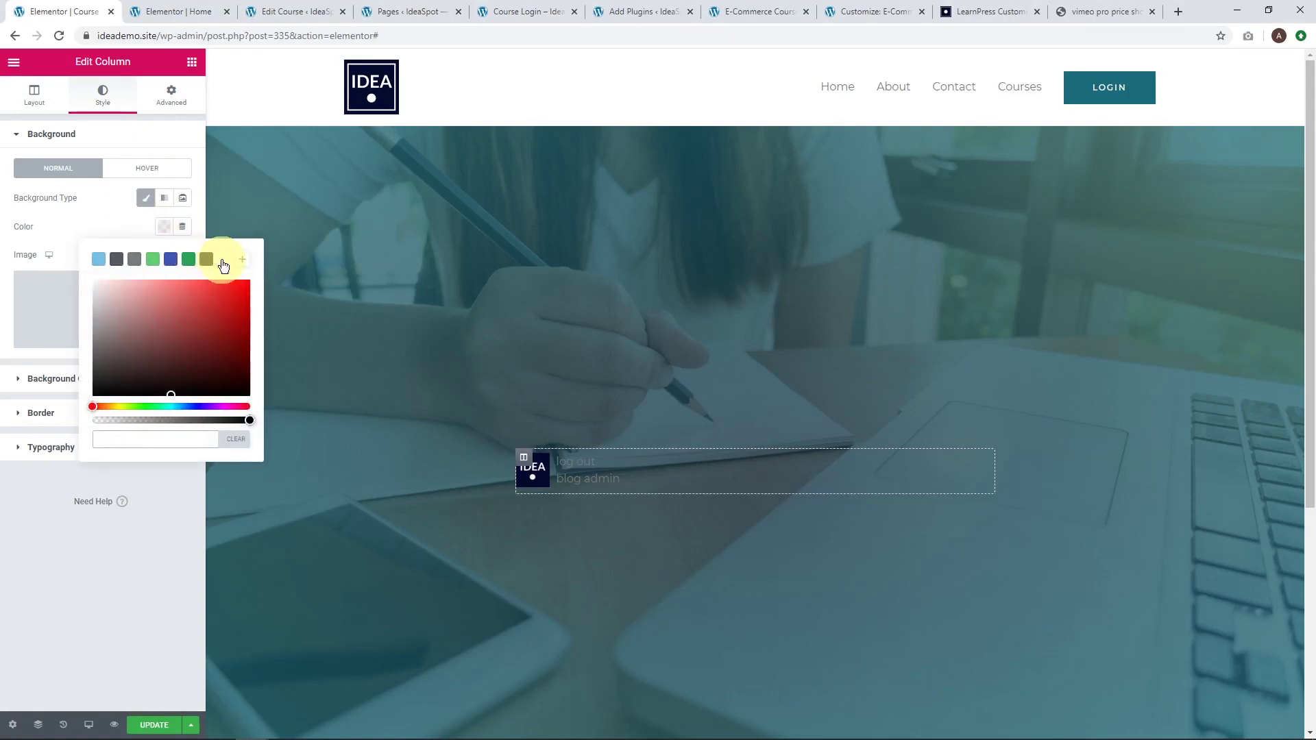
pyautogui.click(223, 264)
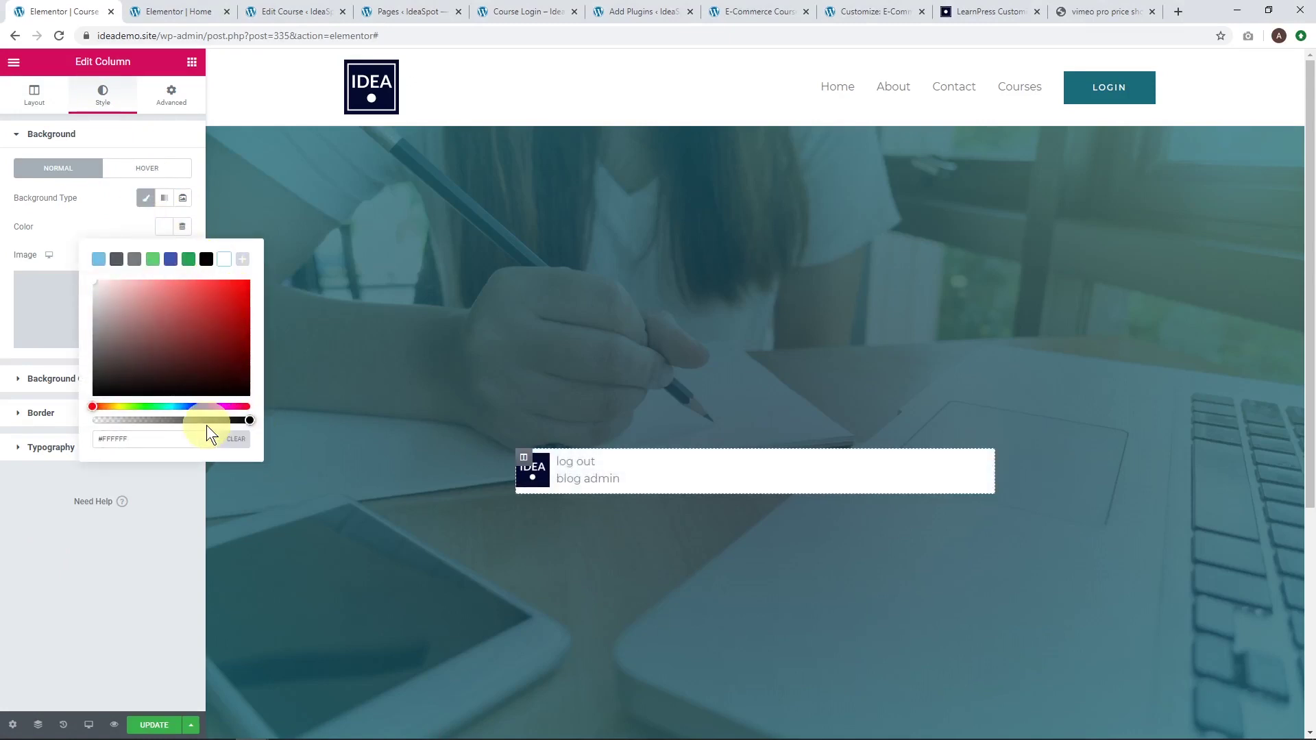
pyautogui.moveTo(248, 420); pyautogui.dragTo(194, 422)
# Set the column's padding to 50, update the page, and view it in the incognito window.
pyautogui.click(168, 101)
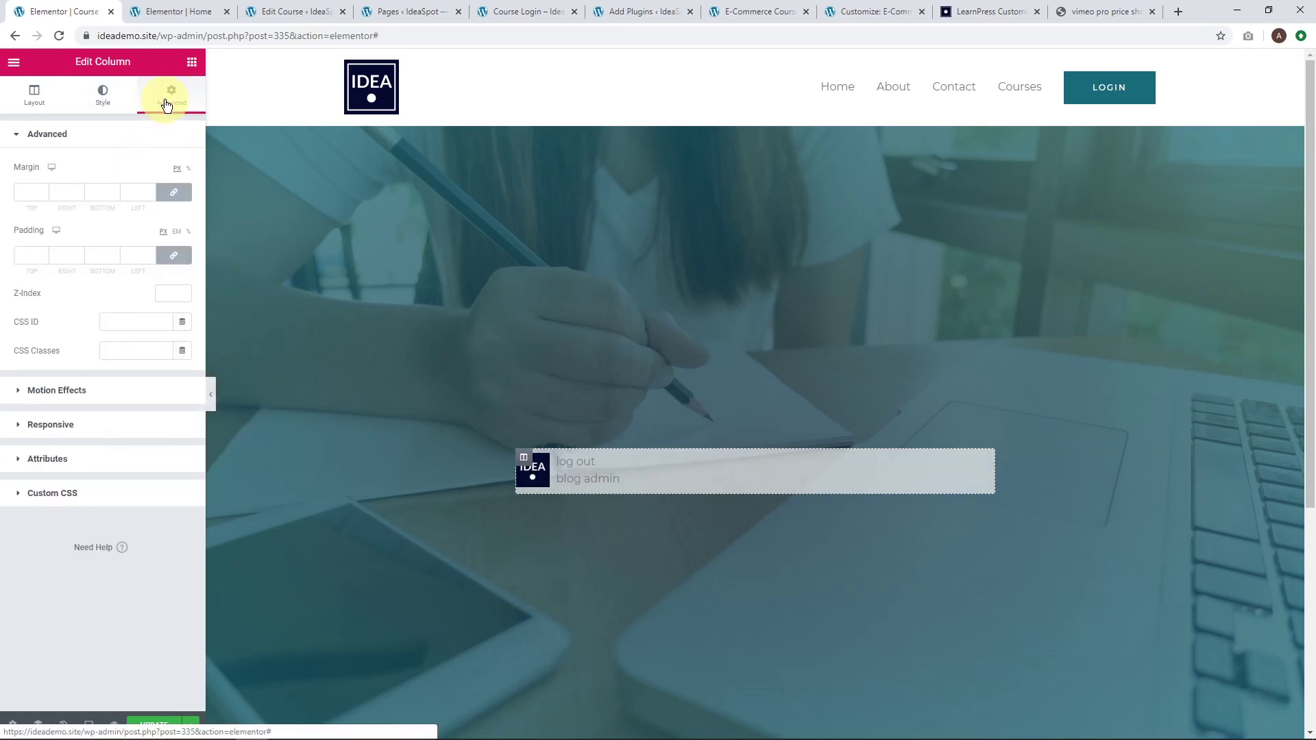
pyautogui.click(29, 255)
pyautogui.write('50')
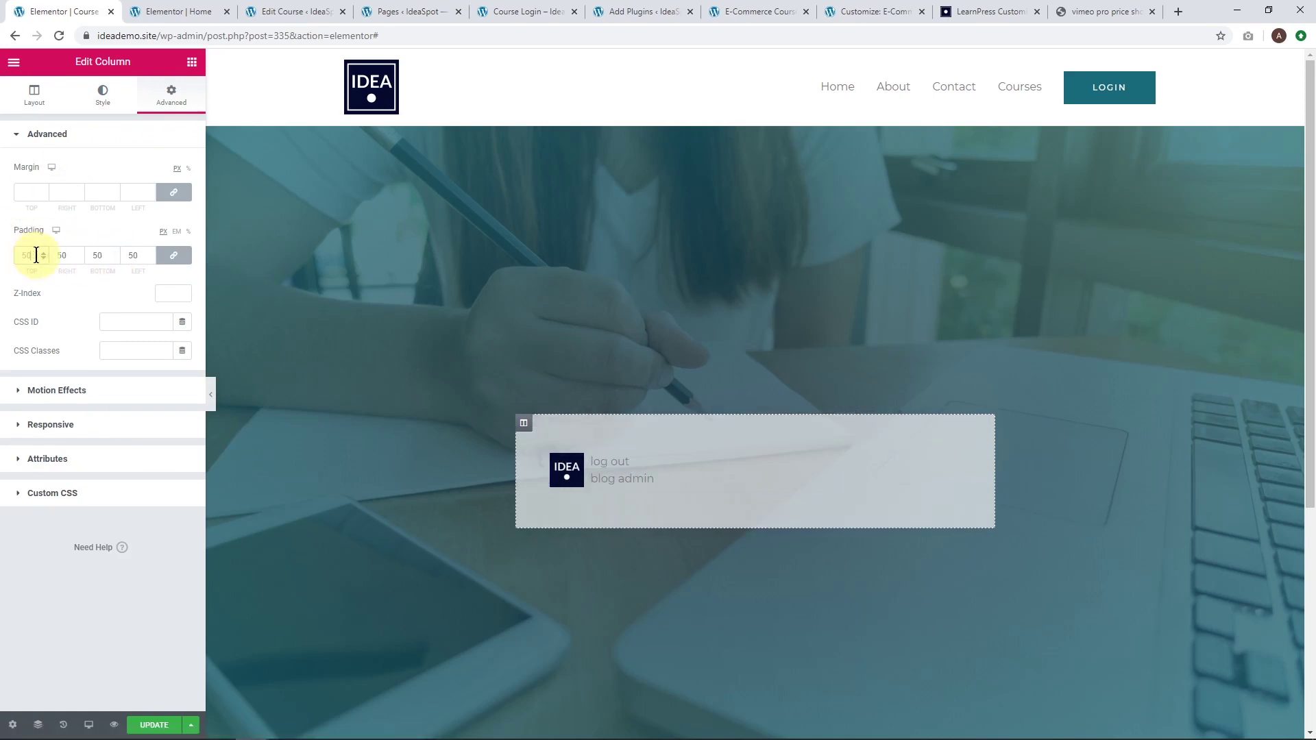
pyautogui.click(159, 723)
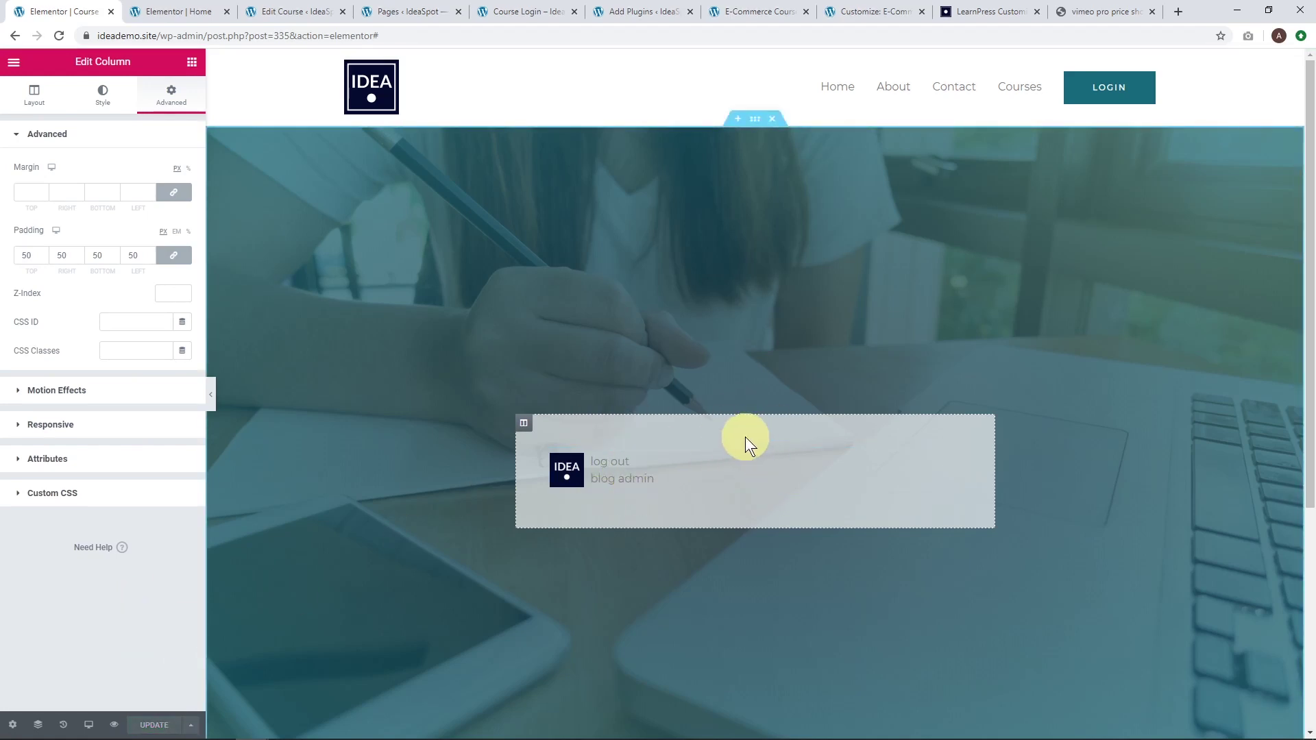
pyautogui.hotkey('alt', 'Tab')
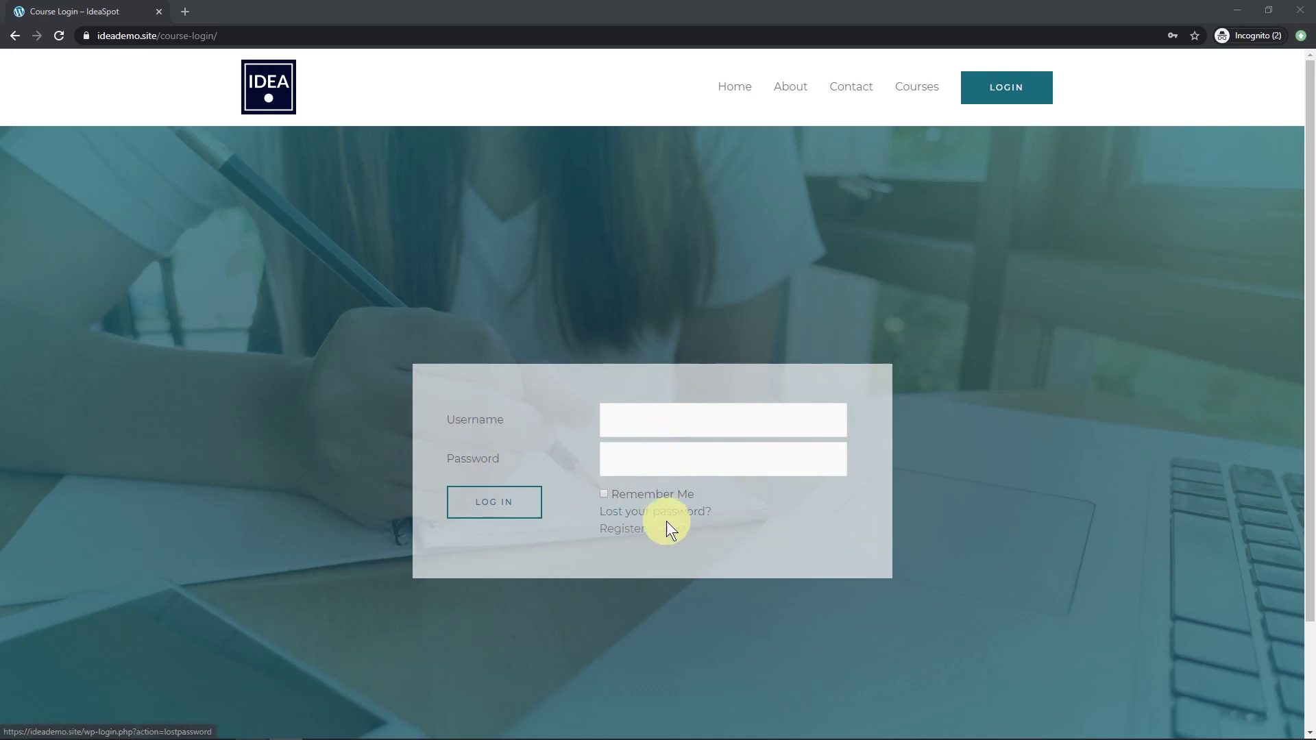
# Switch from the incognito login page back to the Elementor editor.
pyautogui.hotkey('alt', 'Tab')
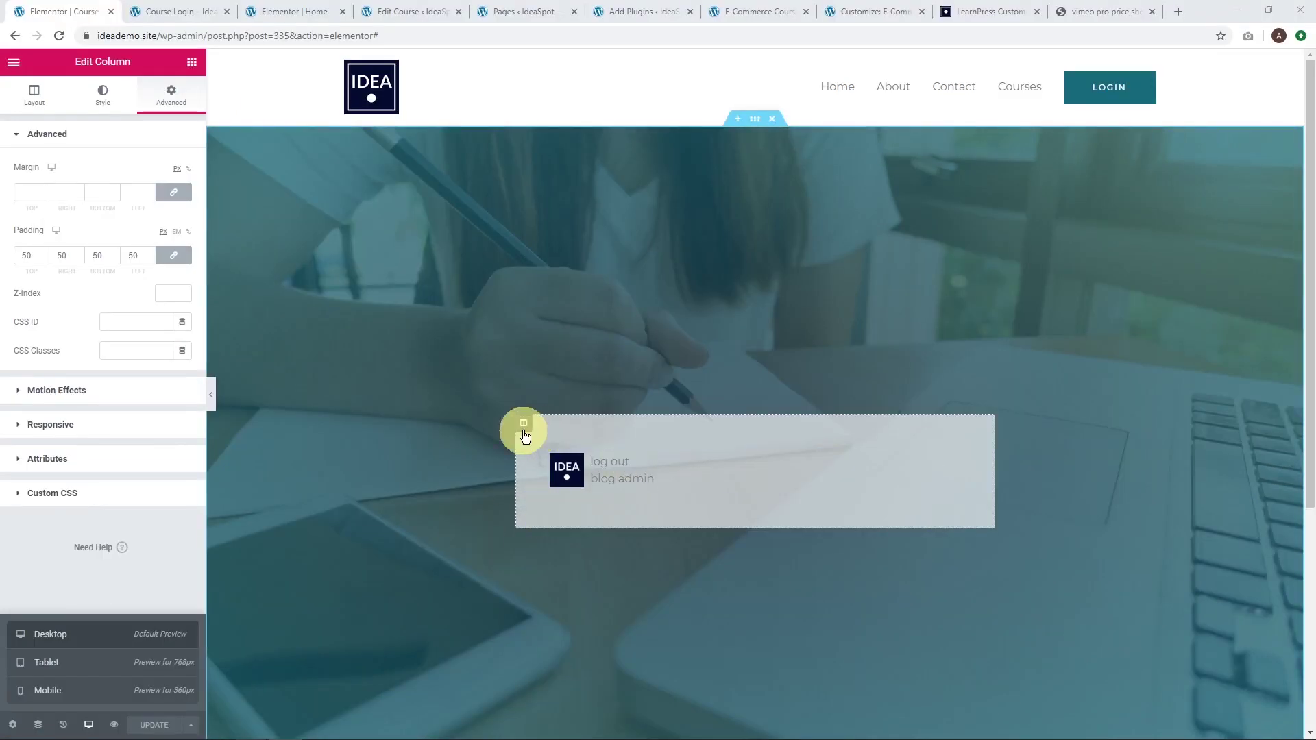
# Raise the column's white background alpha to about 0.74 and update the Course Login page.
pyautogui.click(102, 94)
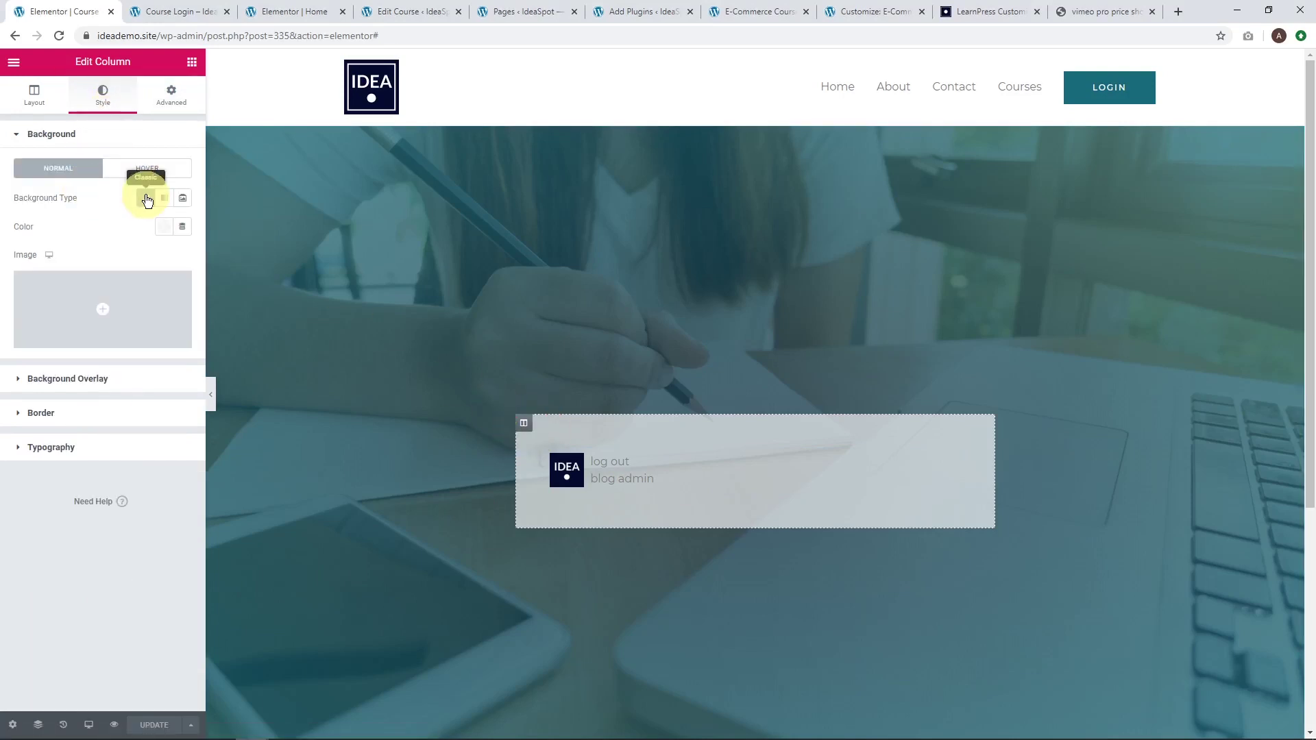
pyautogui.click(145, 198)
pyautogui.click(146, 198)
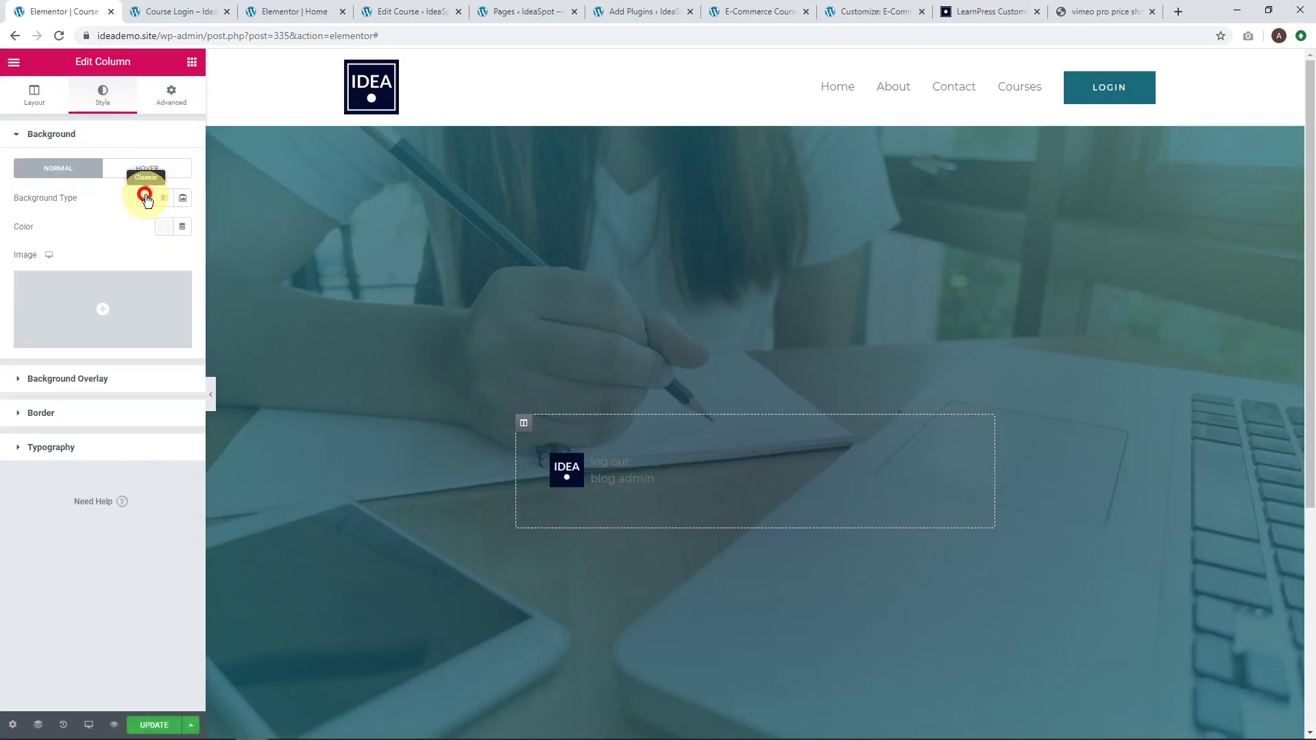
pyautogui.click(164, 227)
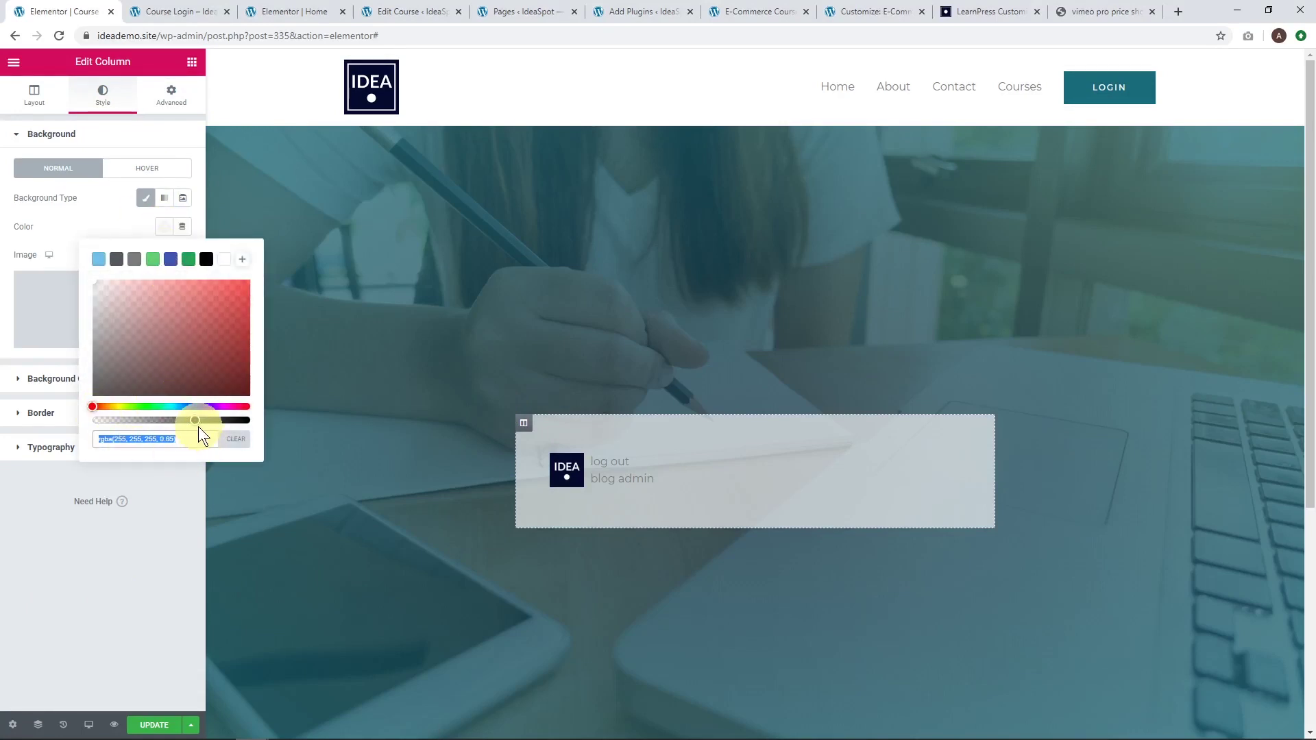
pyautogui.moveTo(195, 420)
pyautogui.mouseDown()
pyautogui.moveTo(228, 421)
pyautogui.moveTo(216, 422)
pyautogui.mouseUp()
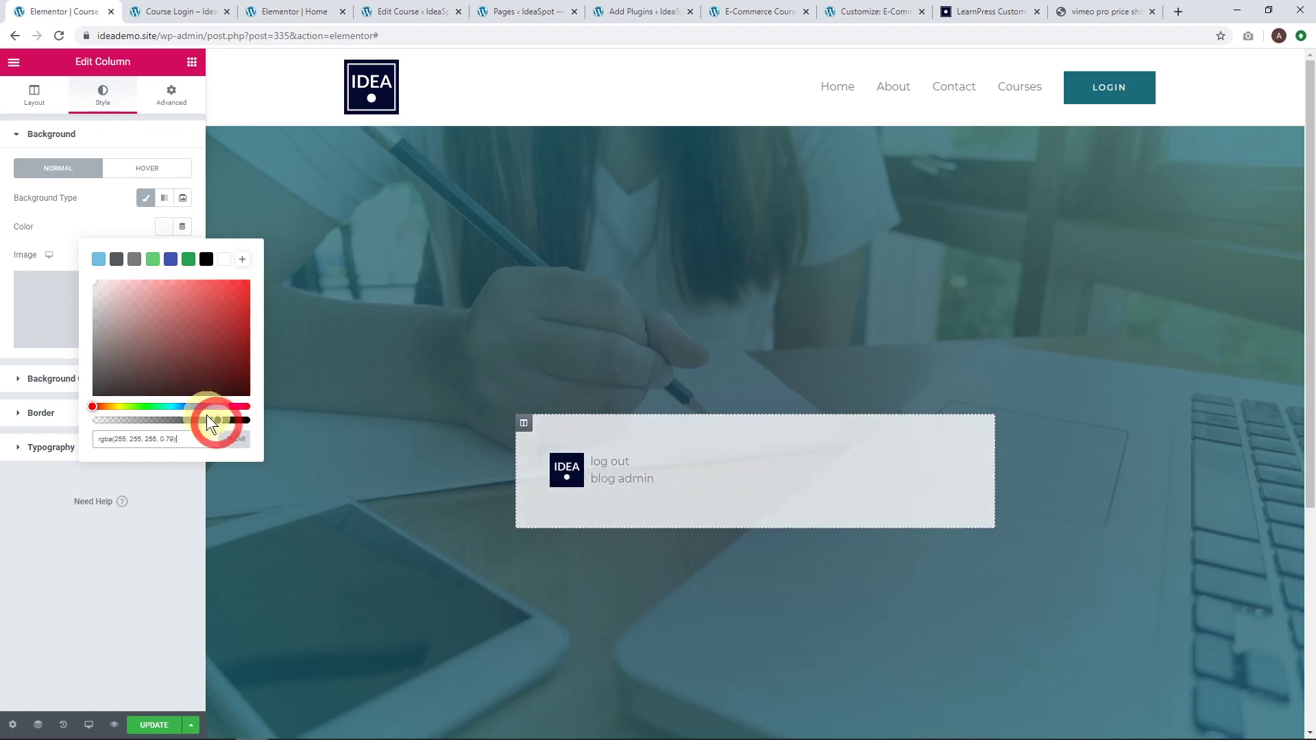
pyautogui.click(147, 555)
pyautogui.click(154, 724)
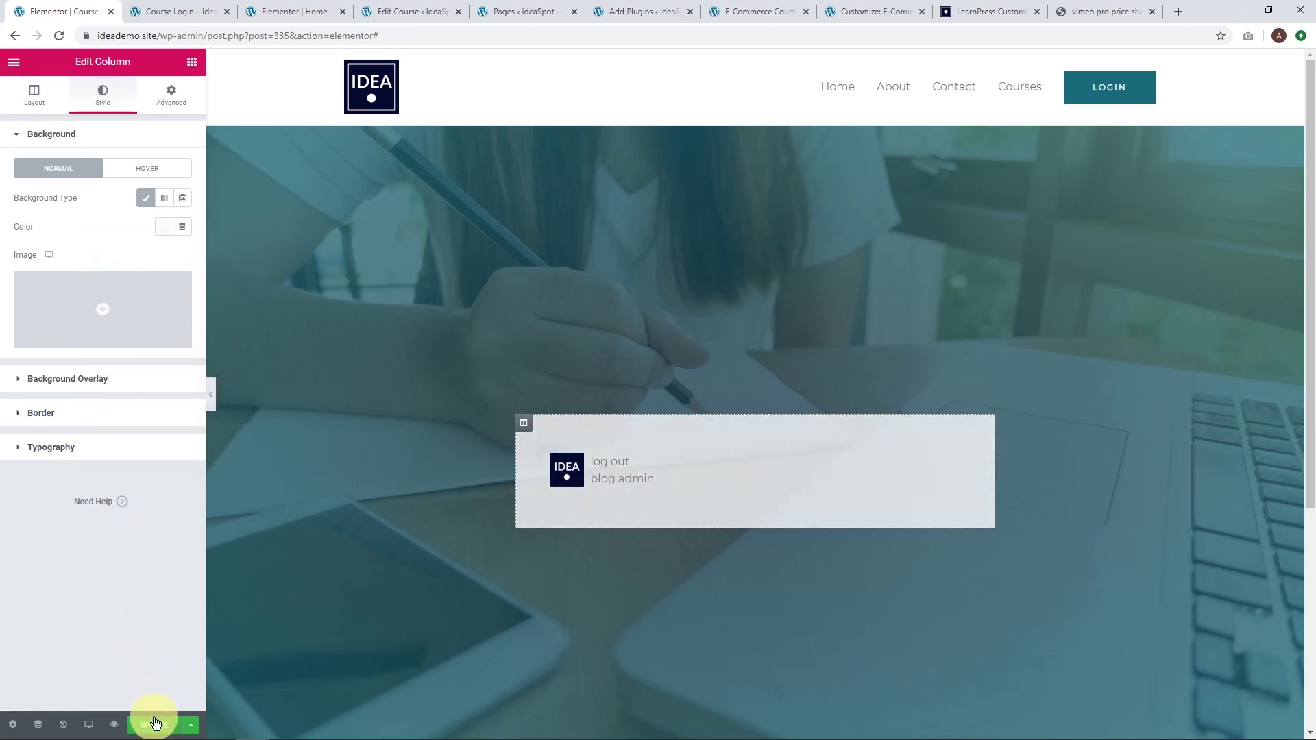
pyautogui.click(192, 63)
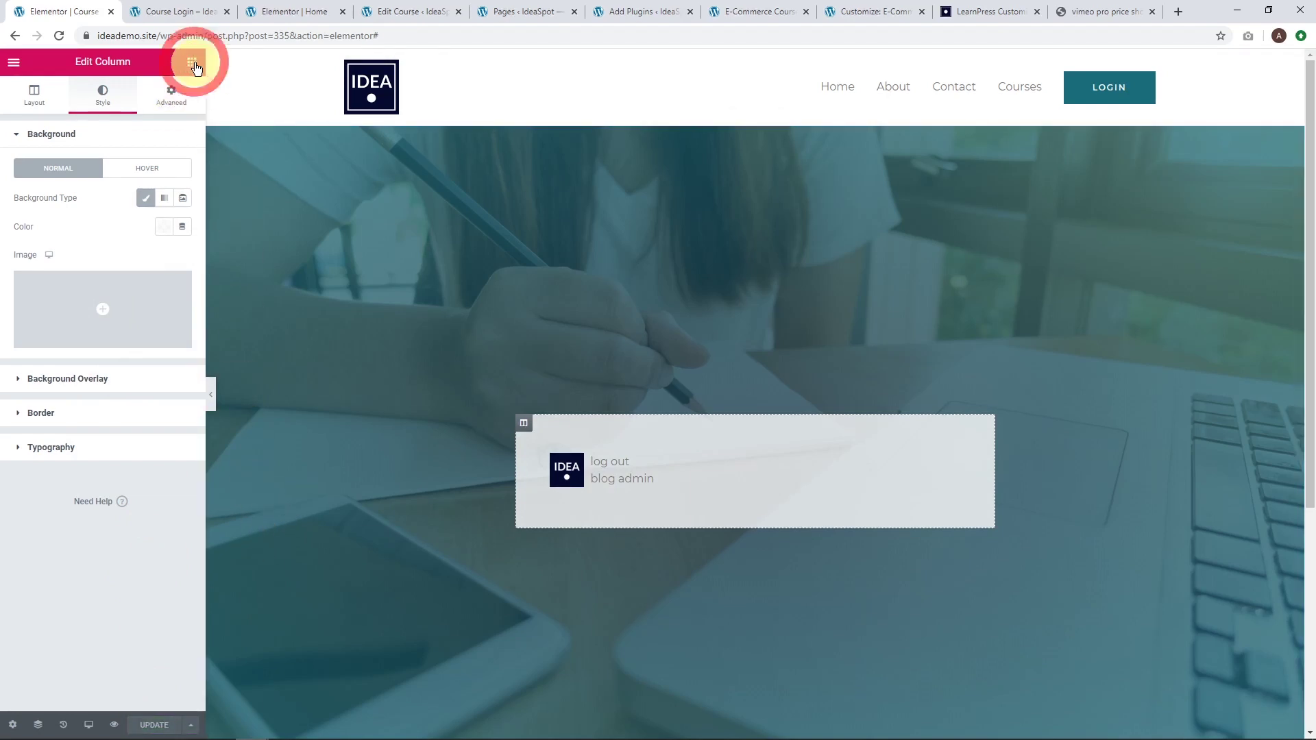
# Place a Heading reading 'Login Here to Access Your Courses' above the login widget and update.
pyautogui.moveTo(147, 178); pyautogui.dragTo(655, 453)
pyautogui.tripleClick(132, 183)
pyautogui.write('Login Here to Access Your Cour')
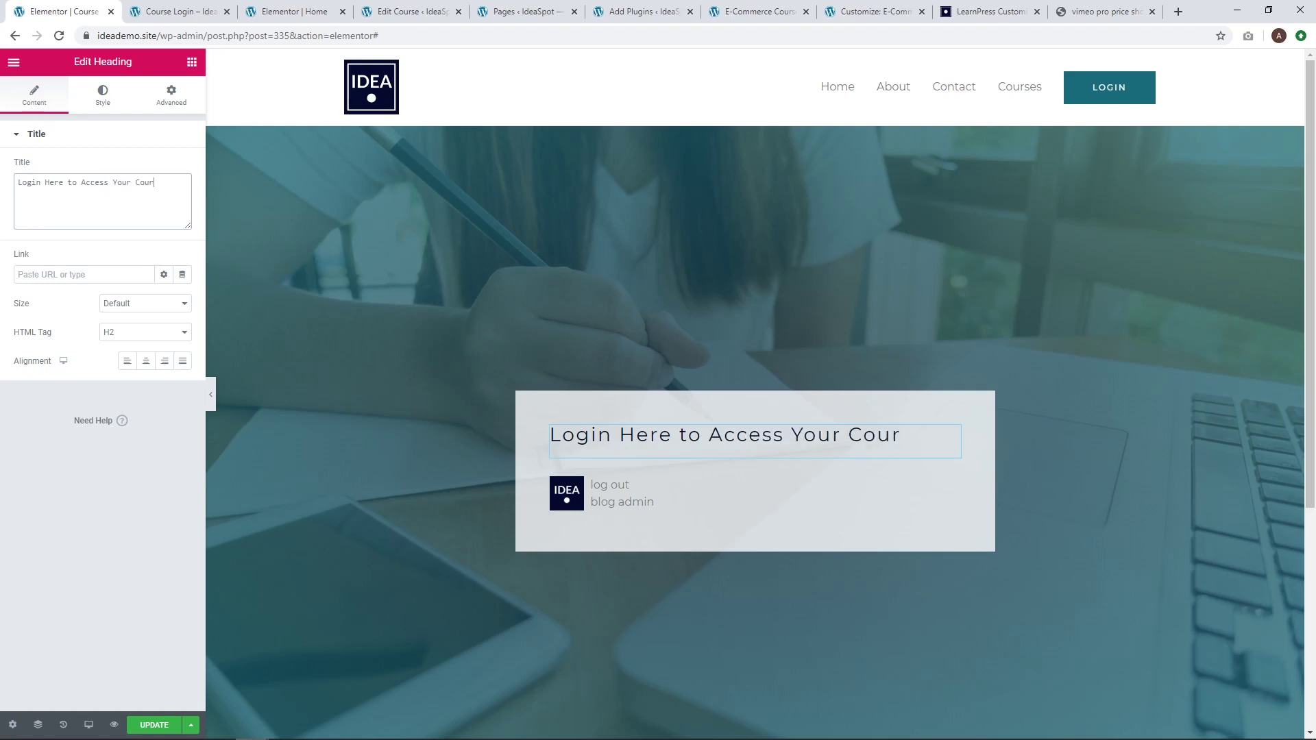
pyautogui.click(152, 724)
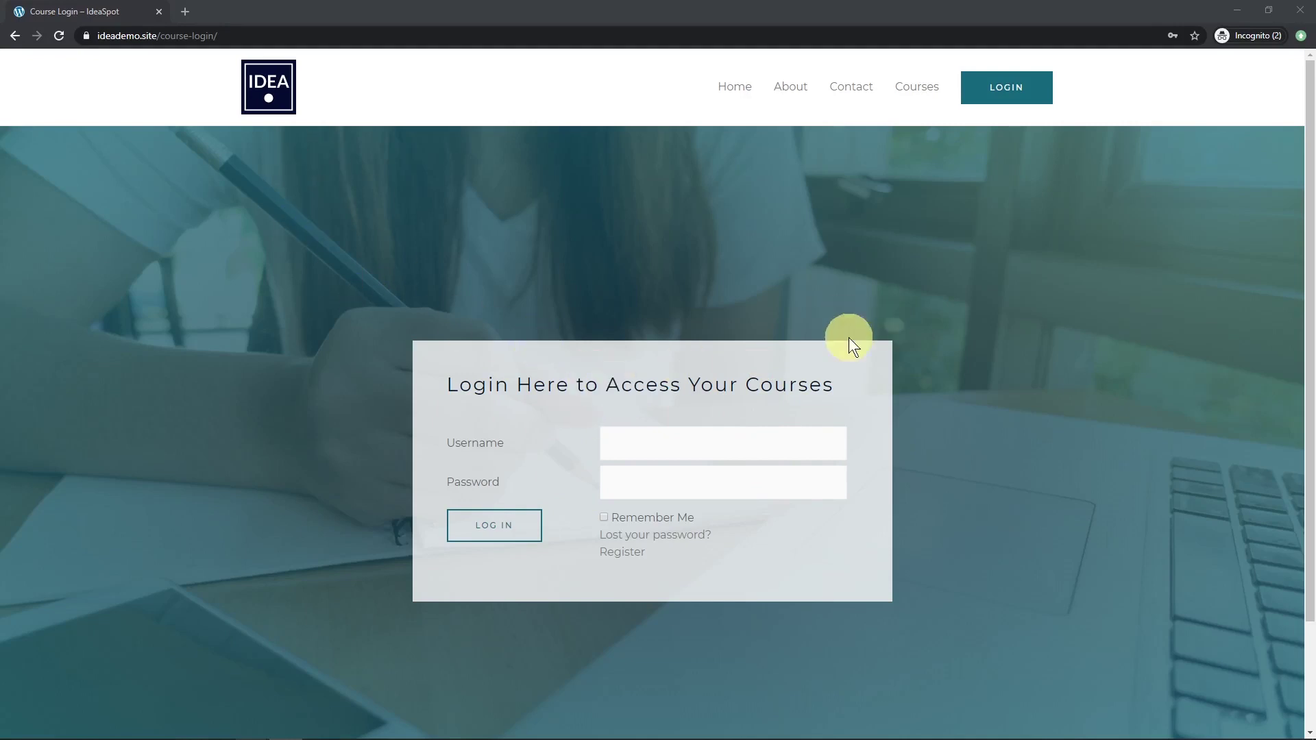
# Confirm the header Login button opens Course Profile, then copy the Course Login page URL.
pyautogui.keyDown('ctrl'); pyautogui.click(997, 92); pyautogui.keyUp('ctrl')
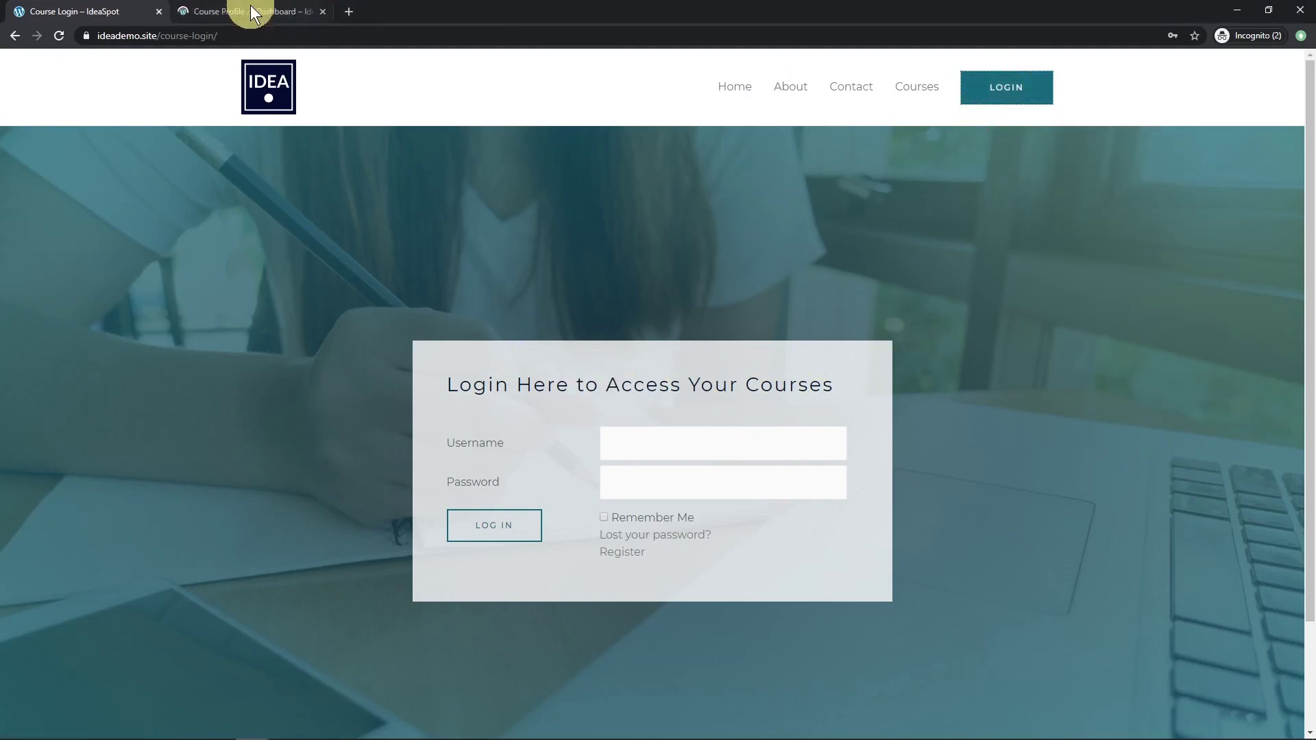
pyautogui.click(255, 14)
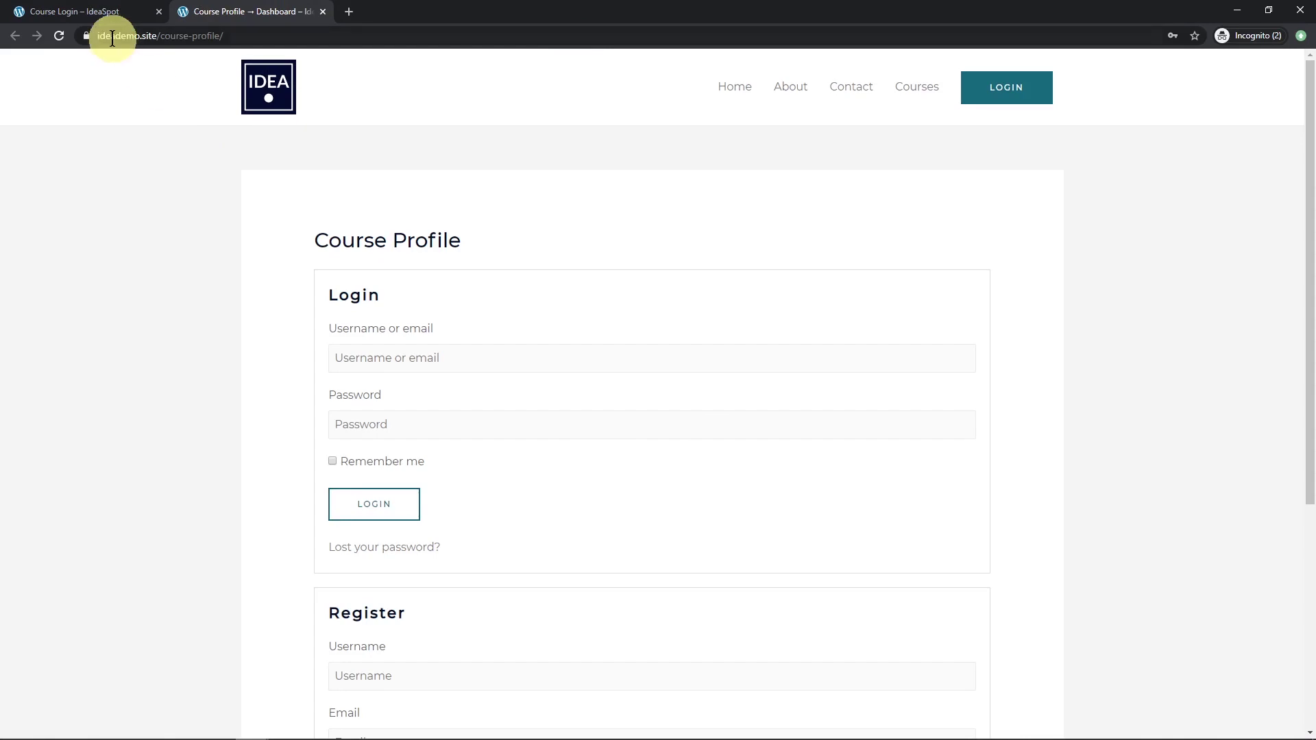
pyautogui.click(99, 13)
pyautogui.click(183, 36)
pyautogui.hotkey('ctrl', 'c')
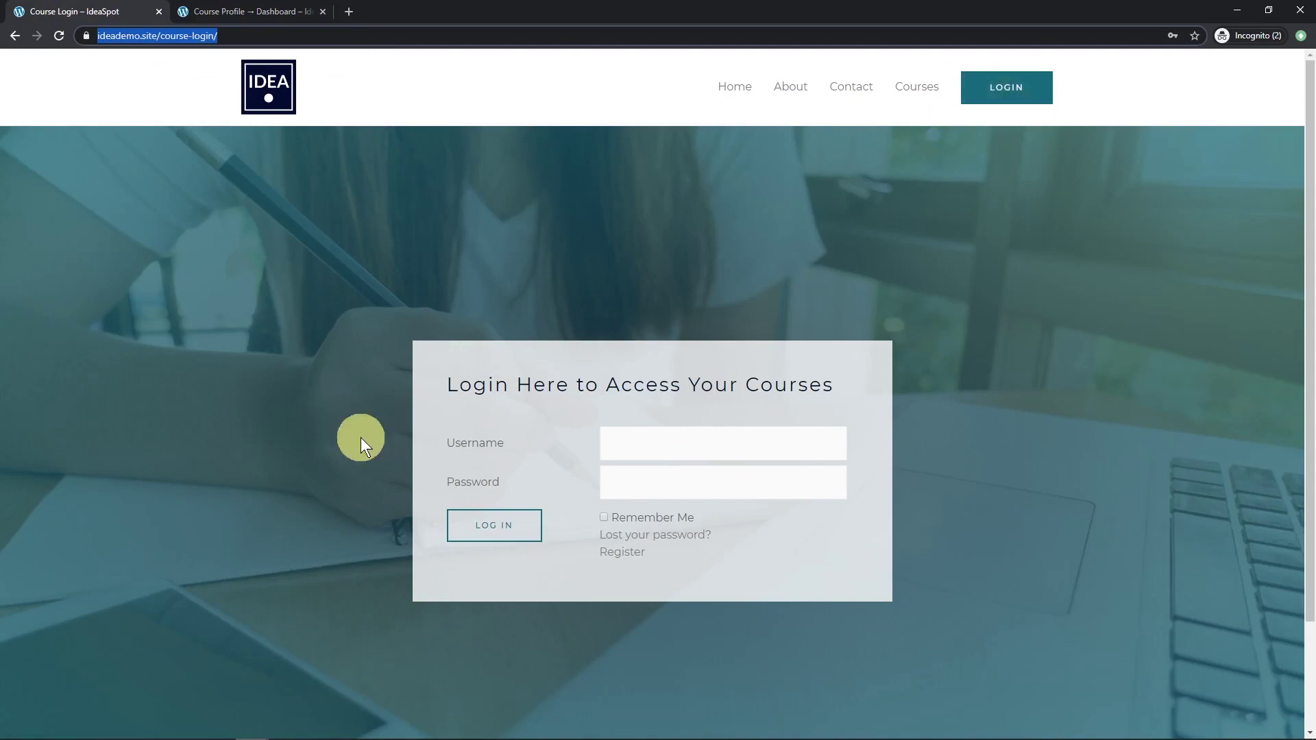
pyautogui.hotkey('alt', 'Tab')
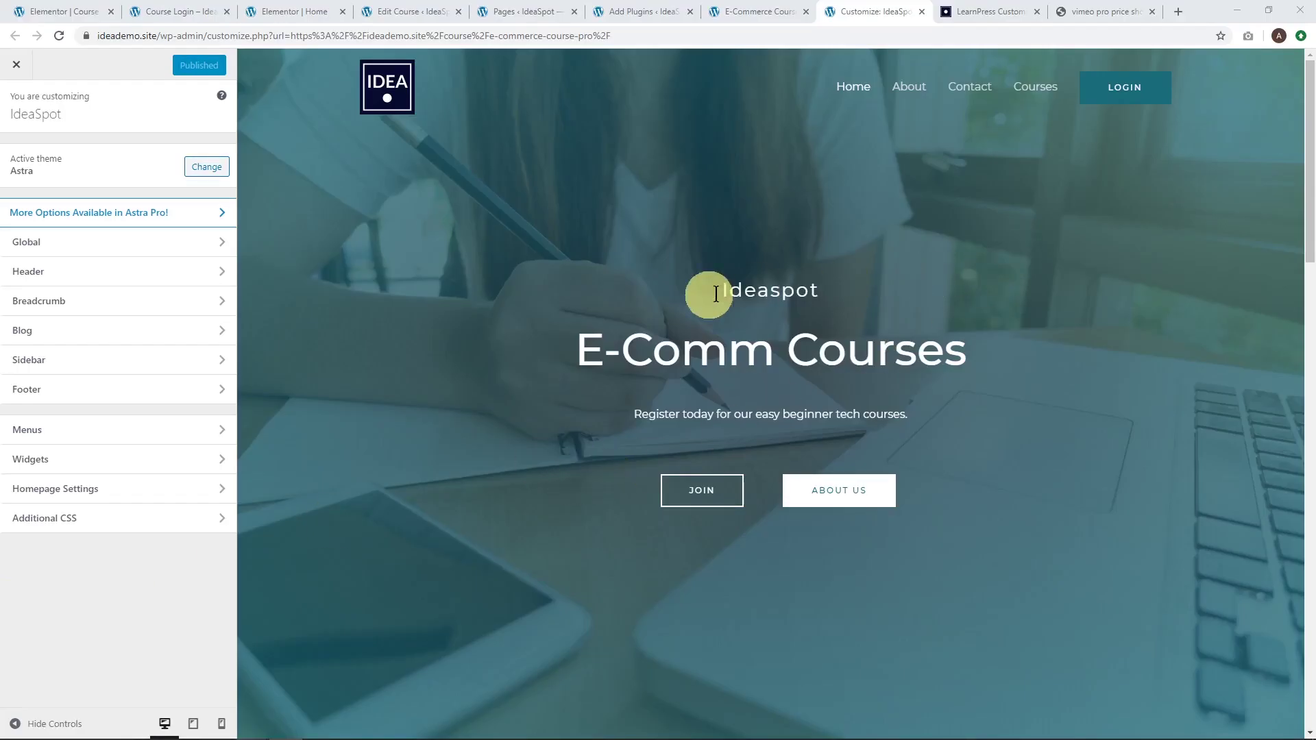
pyautogui.click(88, 270)
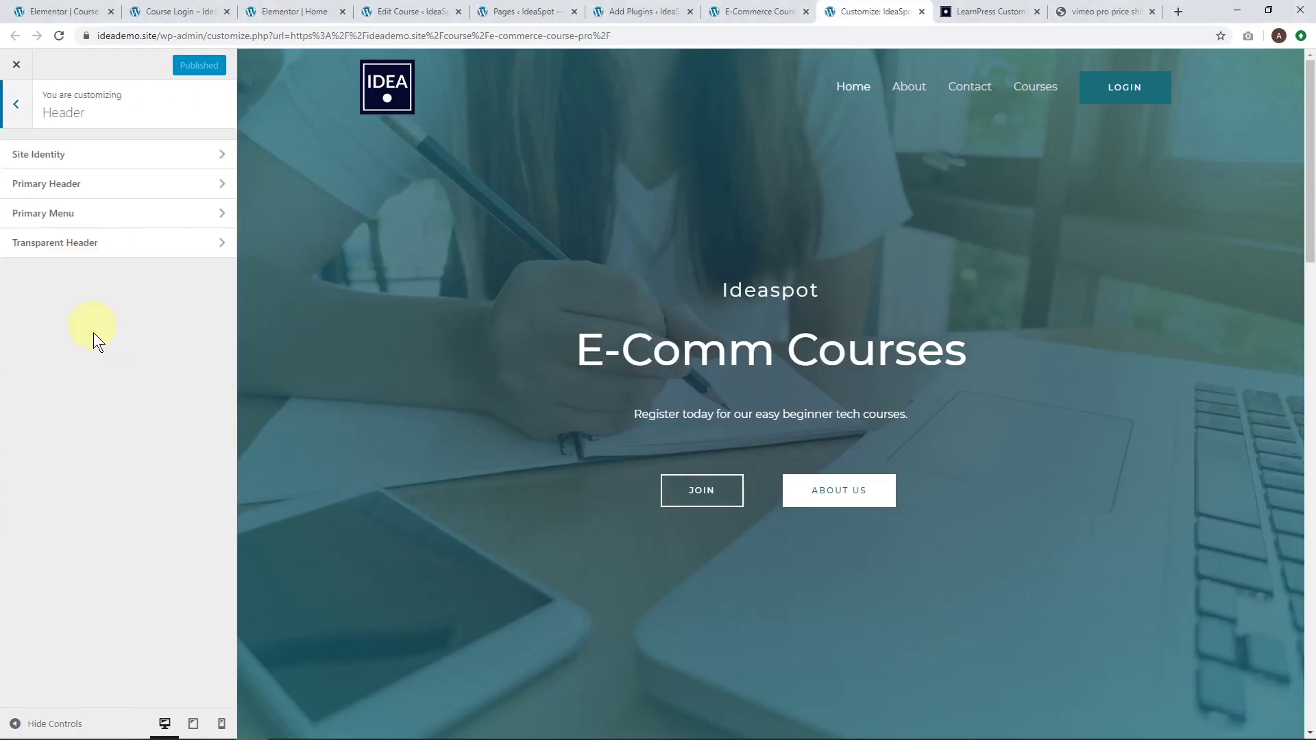
pyautogui.click(94, 215)
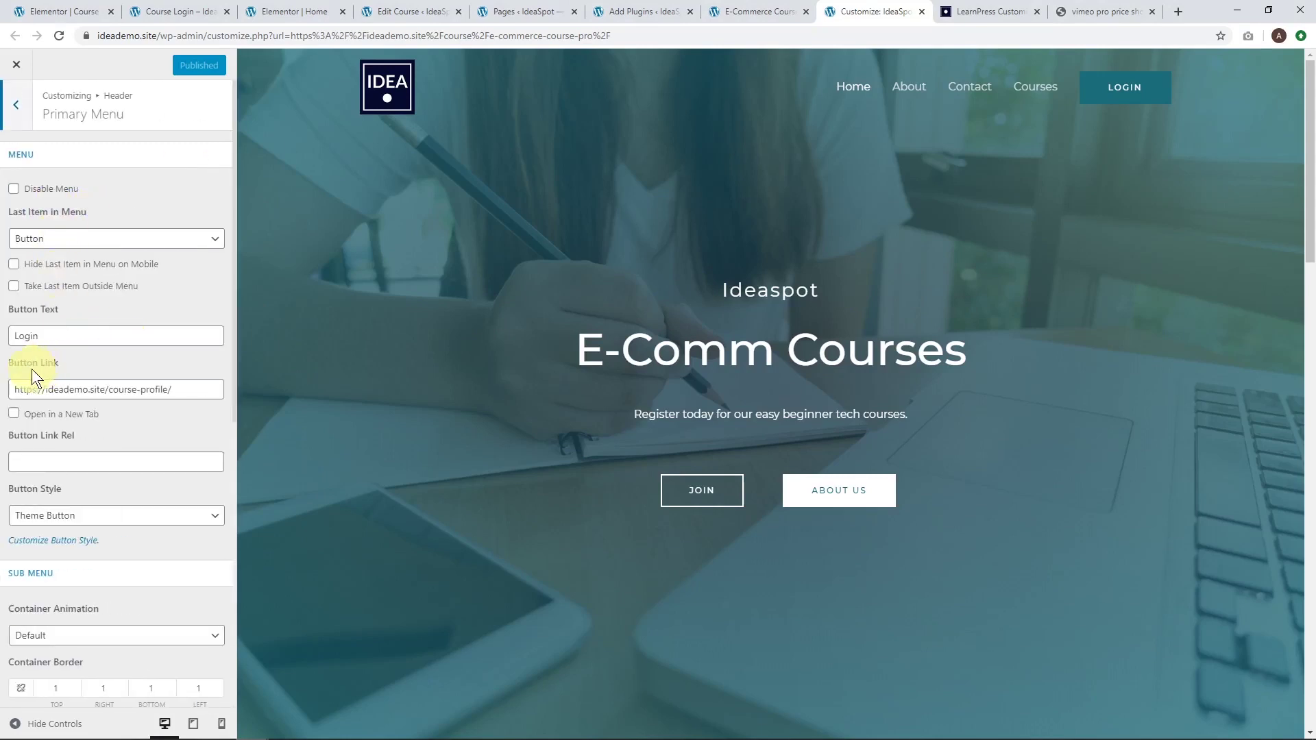
pyautogui.moveTo(173, 389); pyautogui.dragTo(14, 389)
pyautogui.click(199, 392)
pyautogui.moveTo(198, 392); pyautogui.dragTo(17, 388)
pyautogui.hotkey('ctrl', 'v')
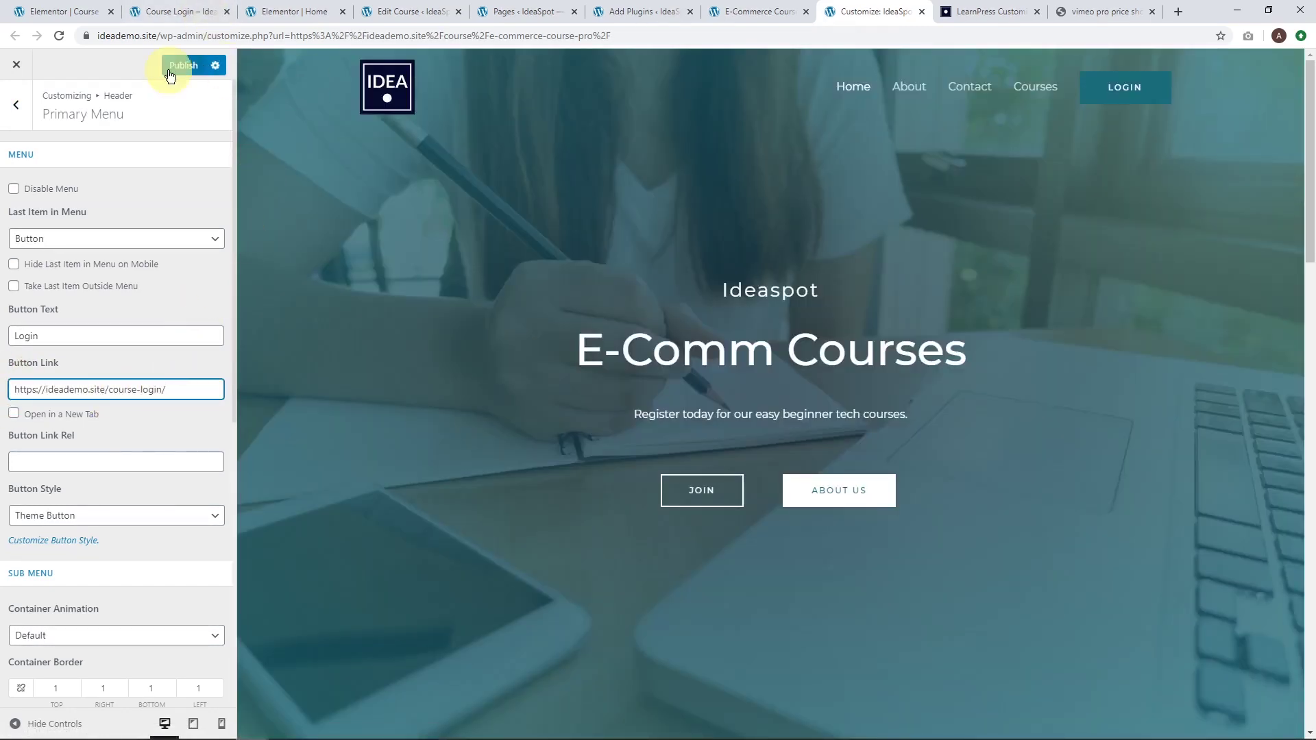
pyautogui.click(170, 66)
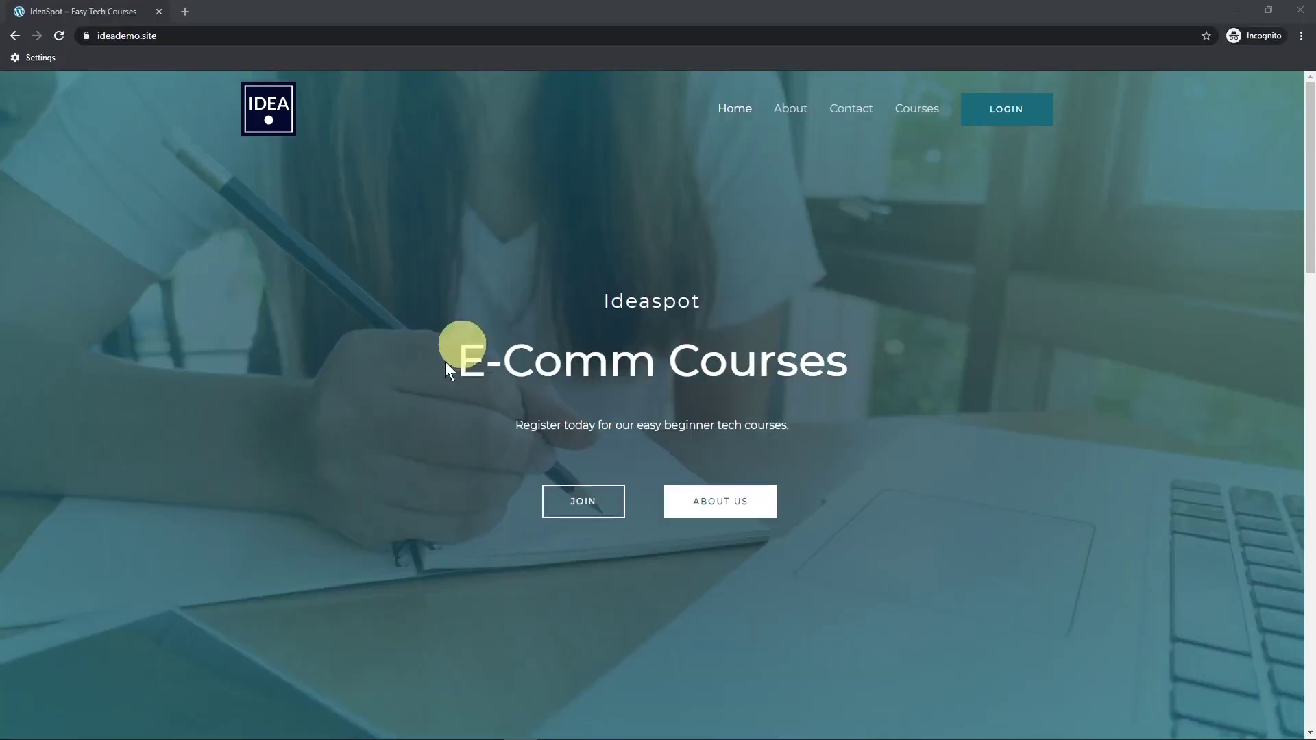
# In incognito, open Course Login from the header button, log in with a saved account, then open Courses.
pyautogui.click(993, 109)
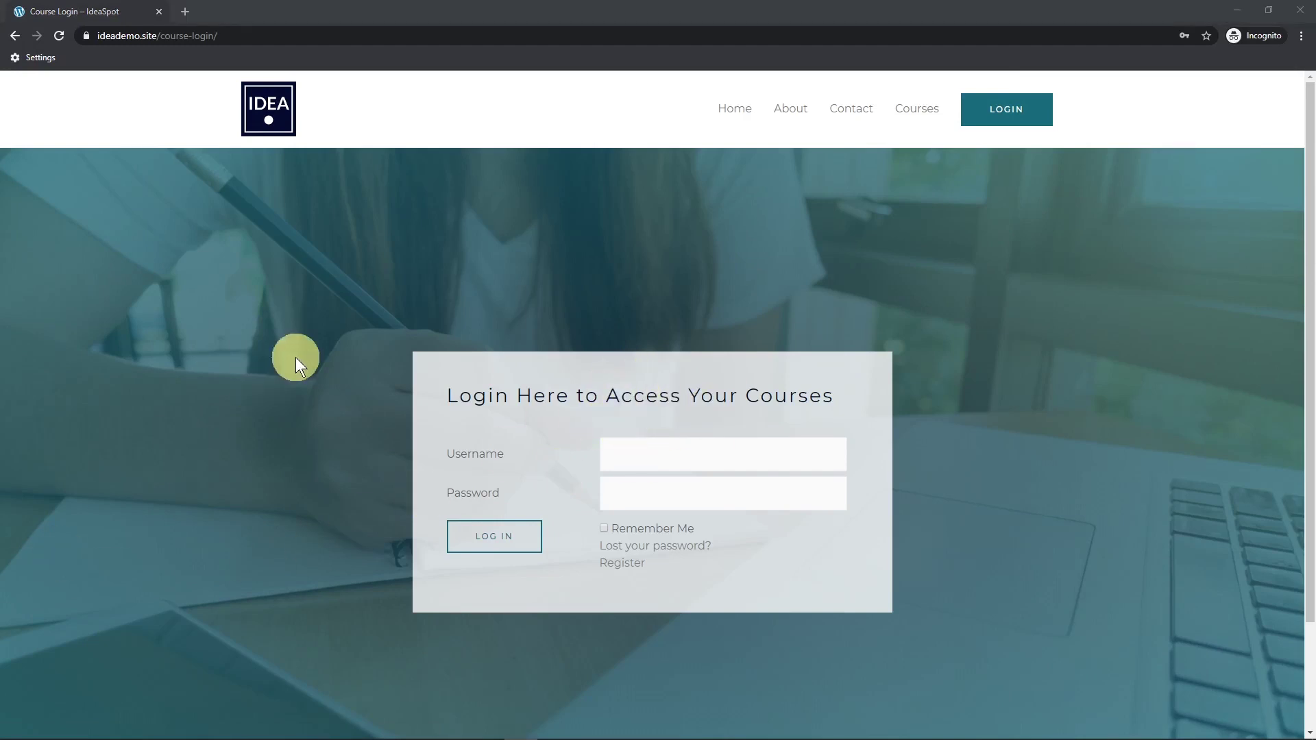
pyautogui.click(640, 450)
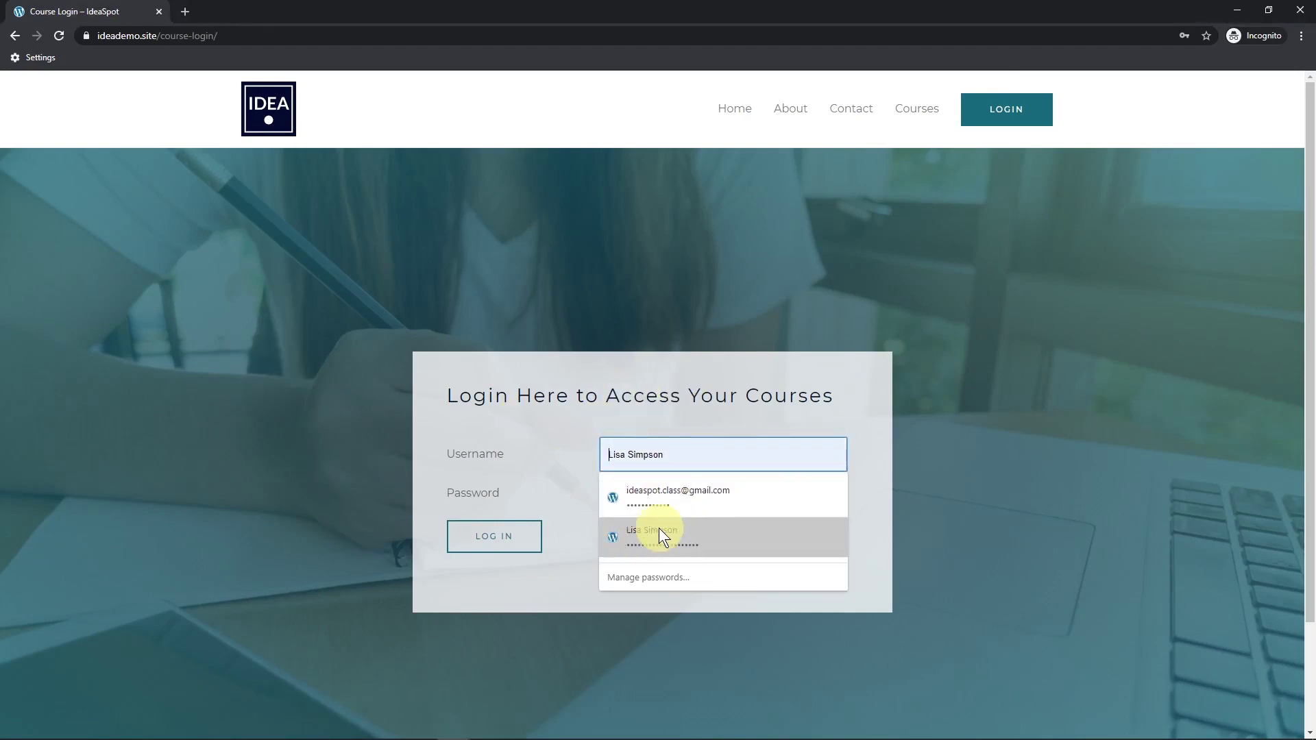
pyautogui.click(659, 527)
pyautogui.click(491, 532)
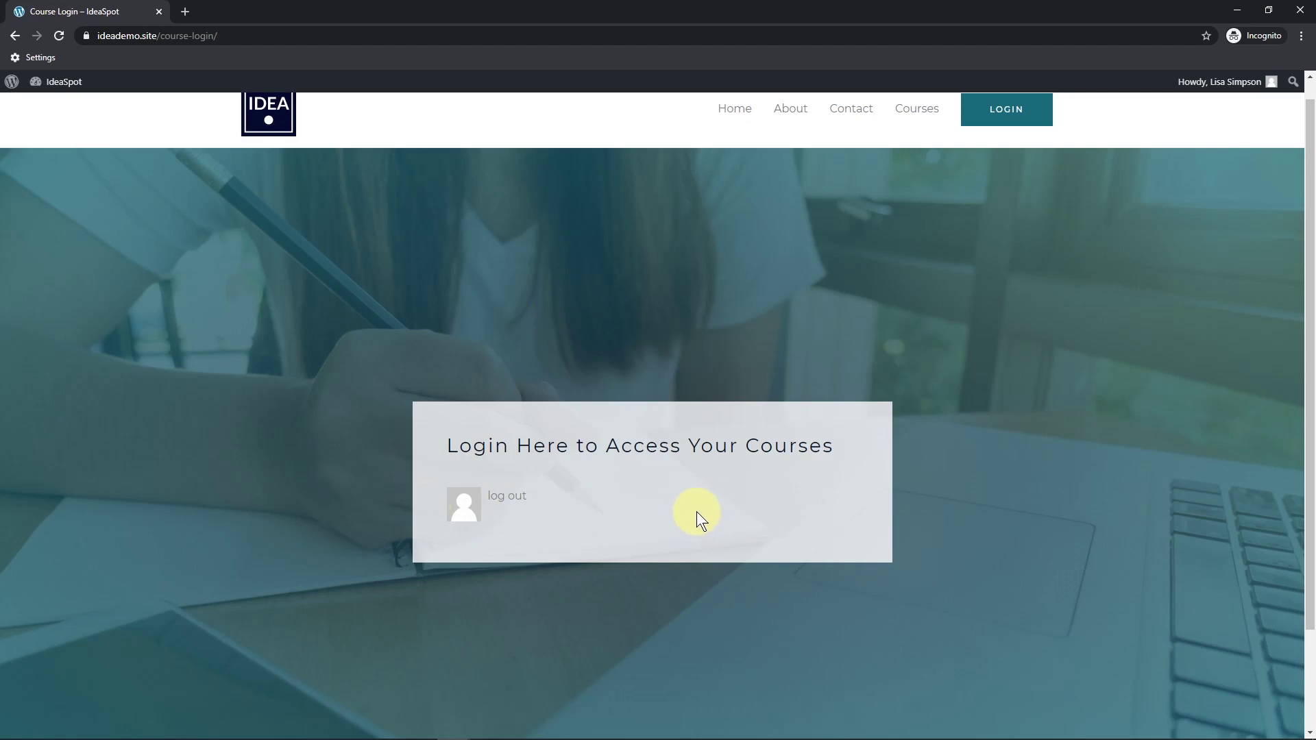
pyautogui.scroll(1, 696, 511)
pyautogui.click(914, 130)
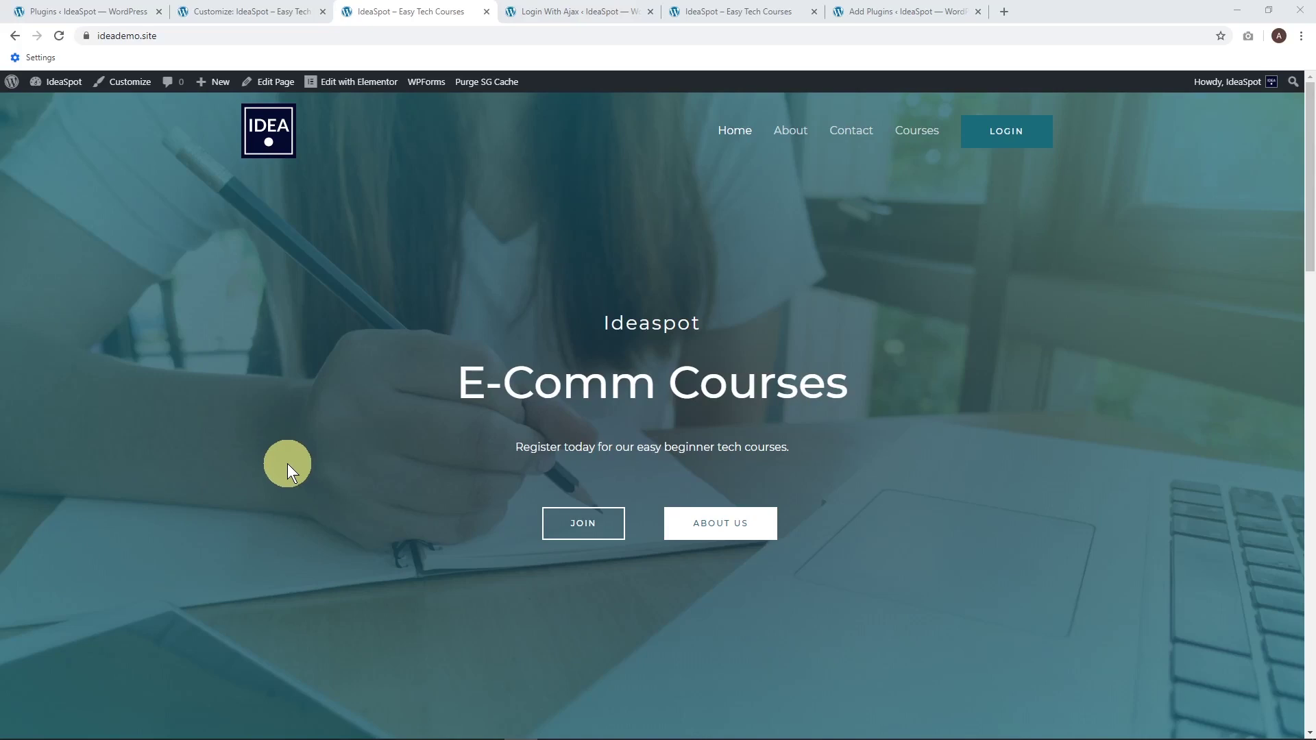
# View the site's Courses page, select its address, then go to the IdeaSpot admin Dashboard.
pyautogui.click(915, 133)
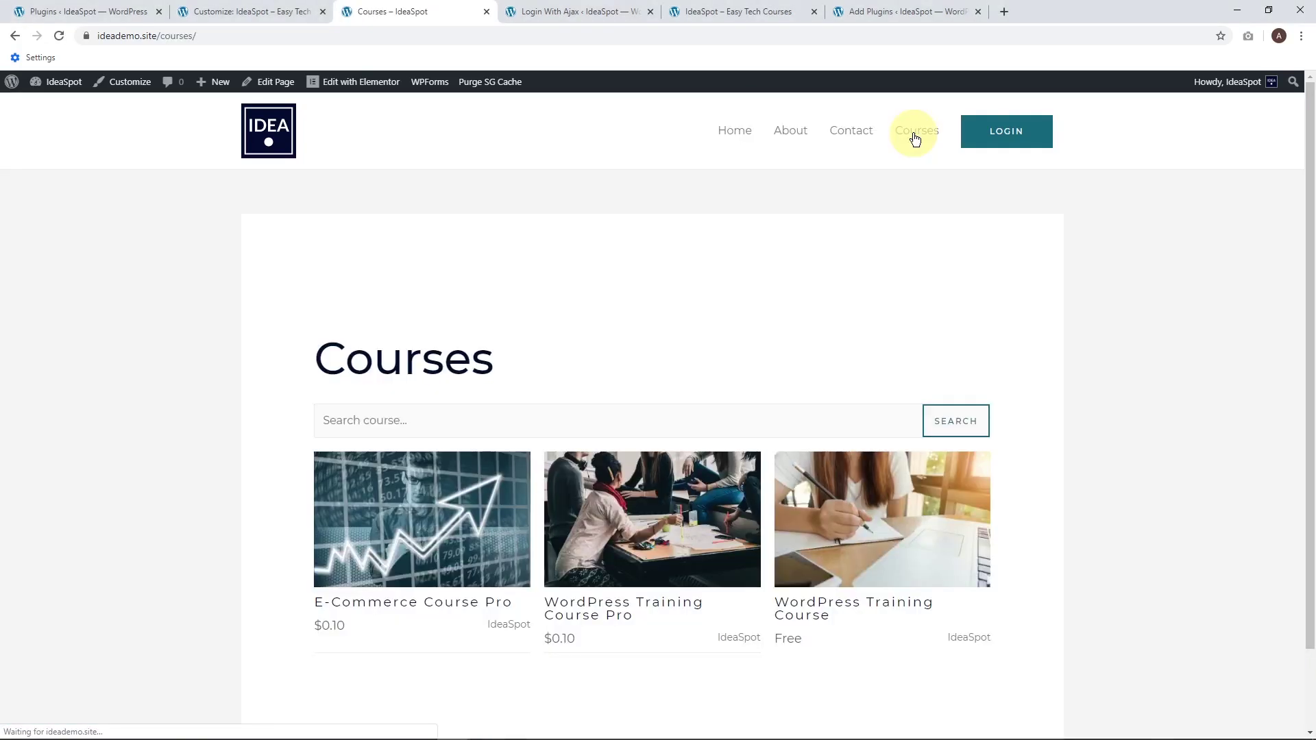
pyautogui.click(204, 34)
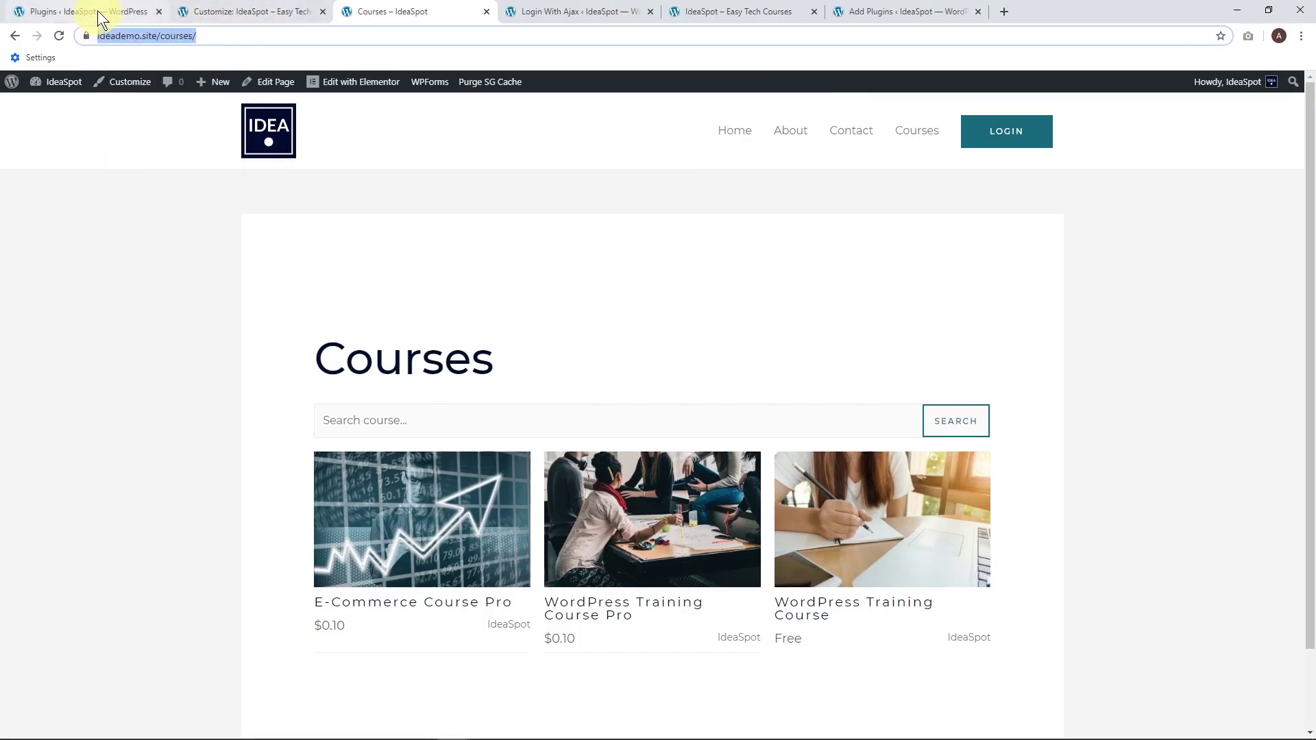
pyautogui.click(42, 87)
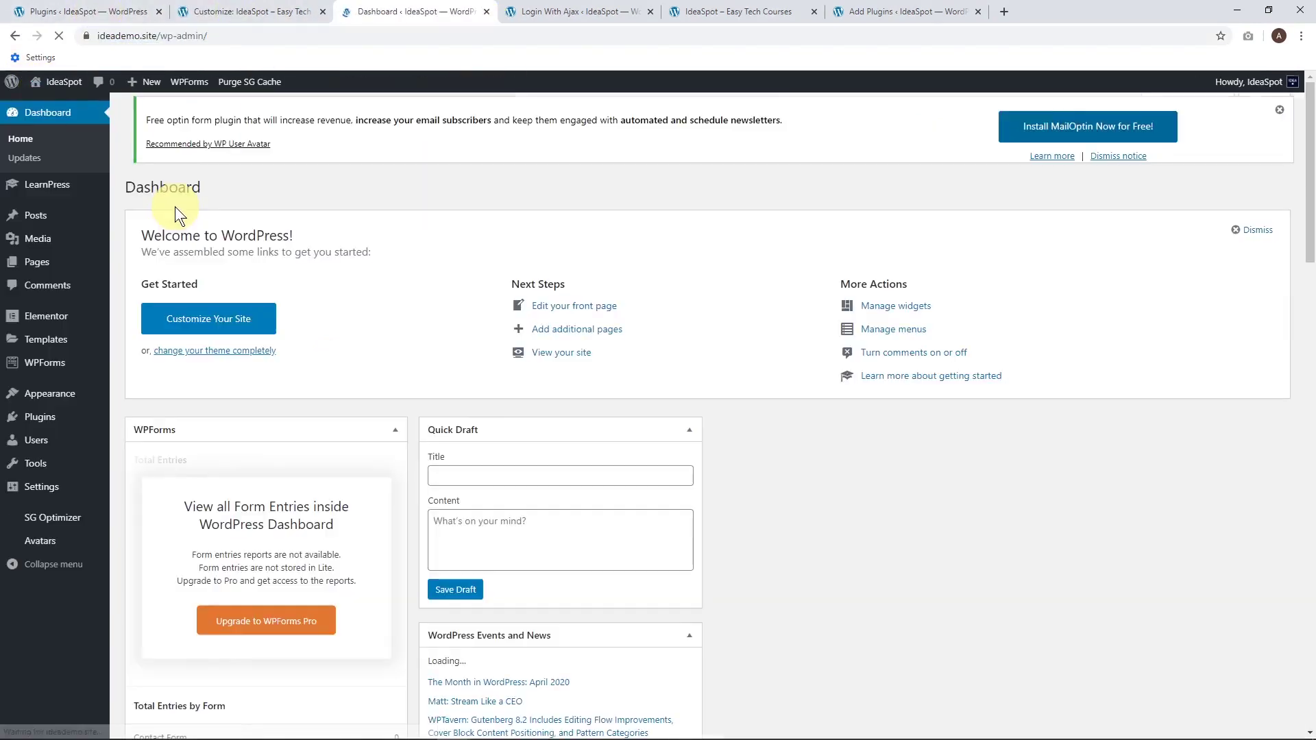
pyautogui.moveTo(69, 488)
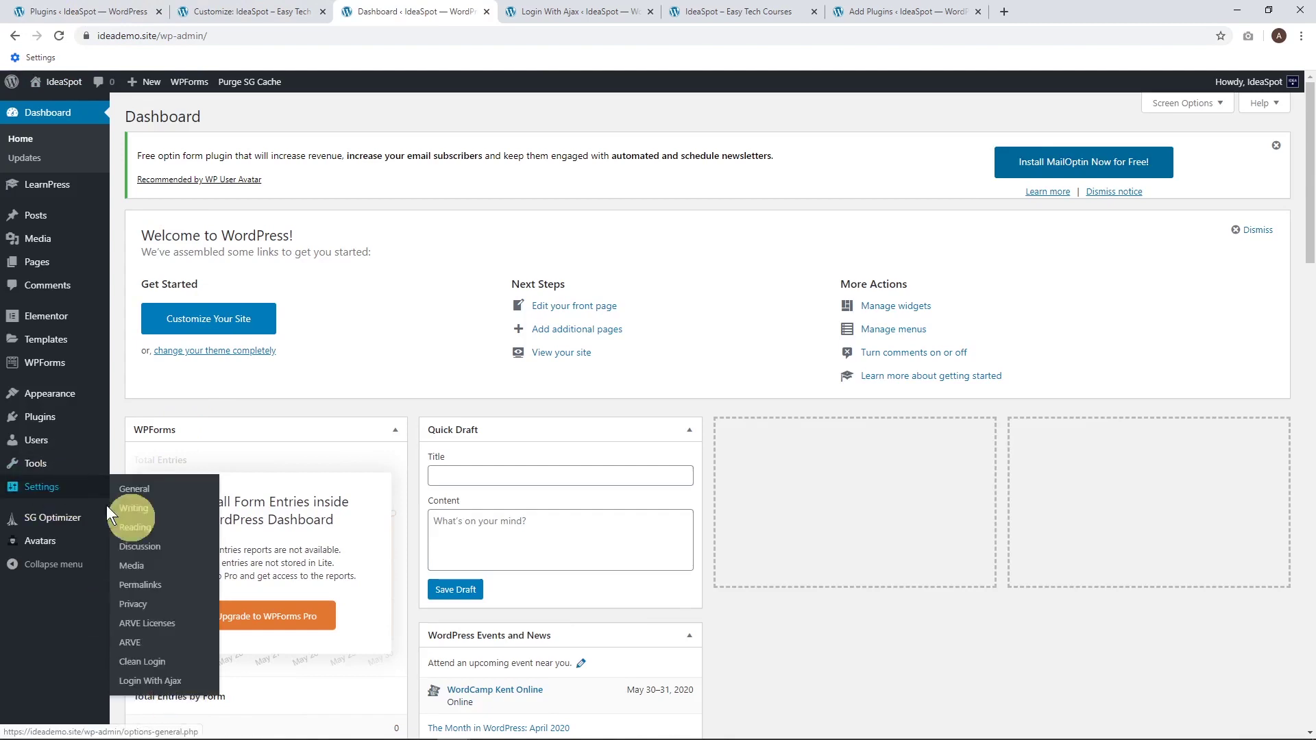
pyautogui.click(157, 685)
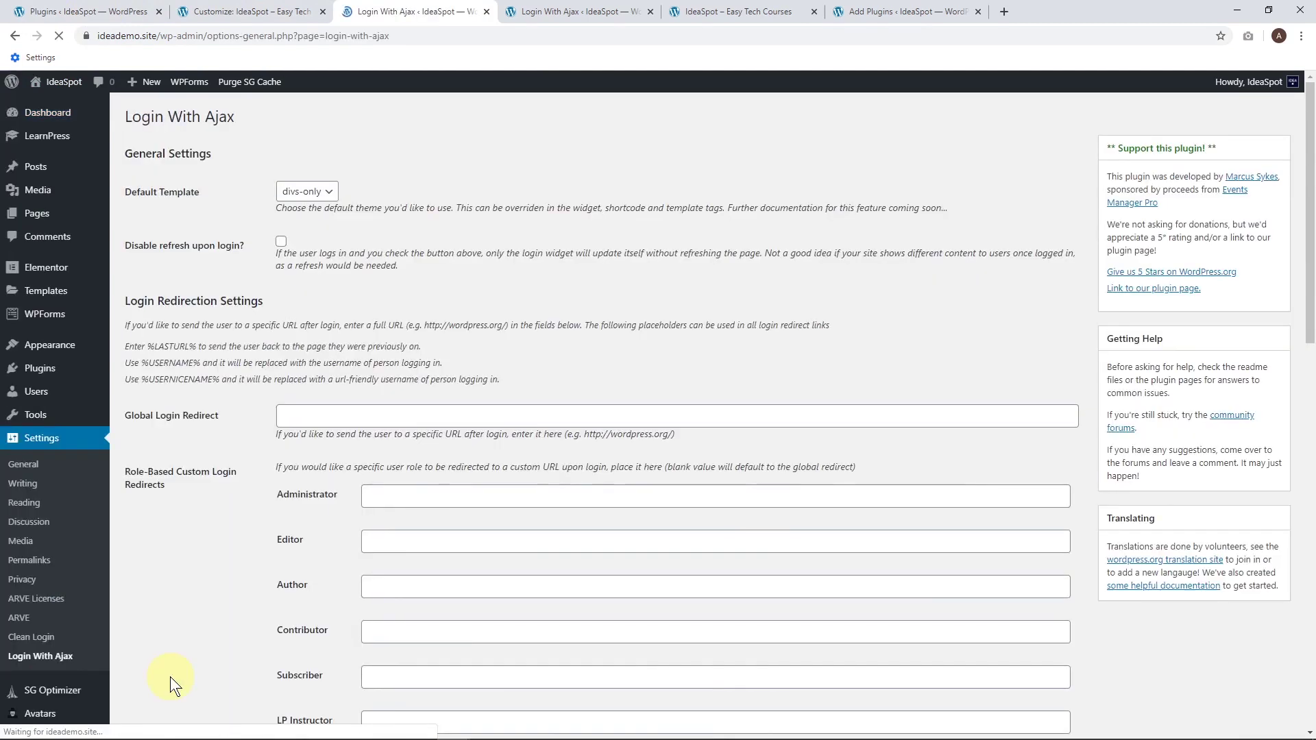
pyautogui.scroll(-2, 227, 337)
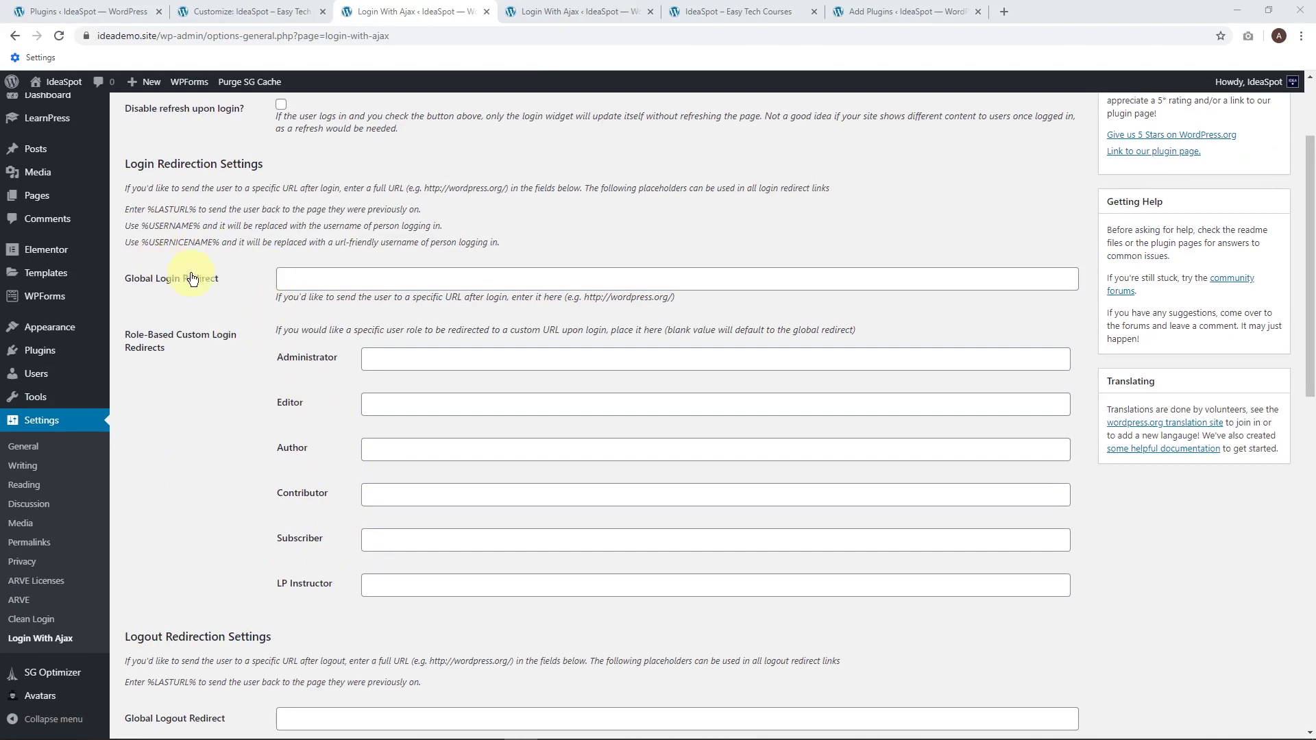
pyautogui.click(294, 276)
pyautogui.write('https://ideademo.site/courses/')
pyautogui.click(396, 365)
pyautogui.write('https://ideademo.site/courses/')
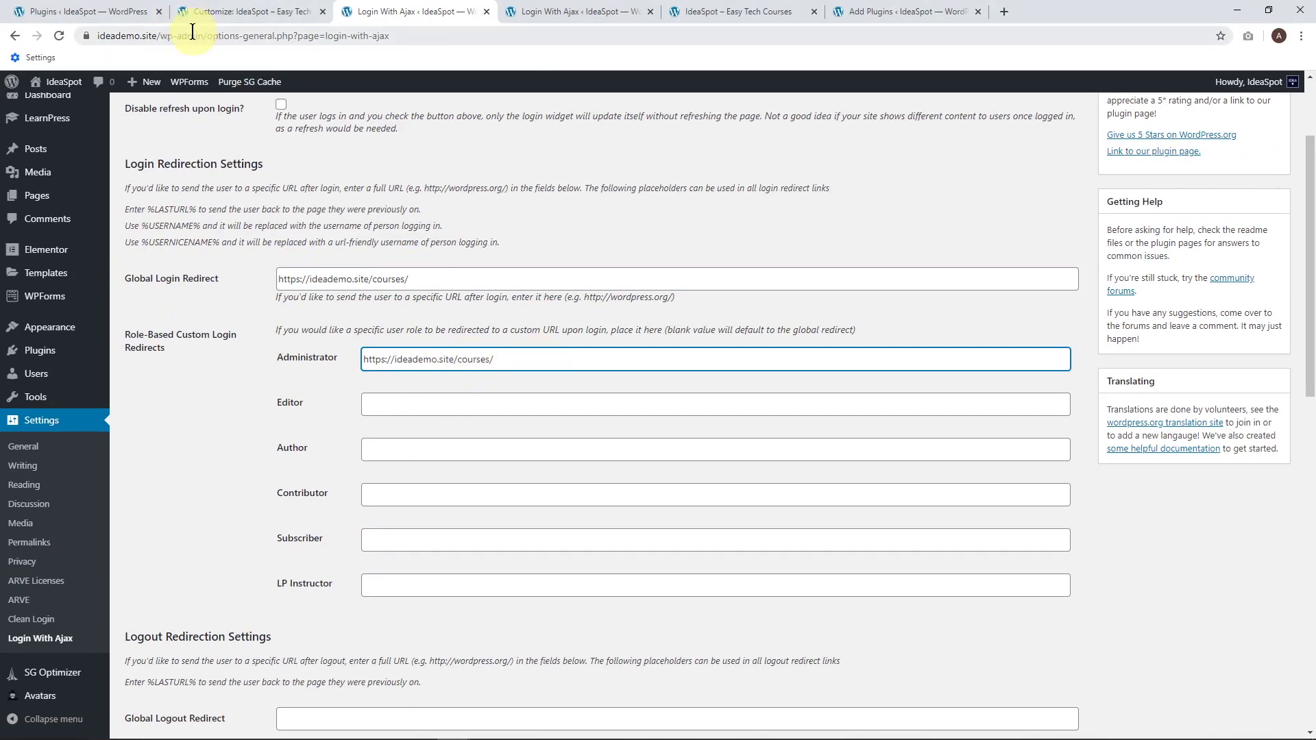
pyautogui.click(202, 35)
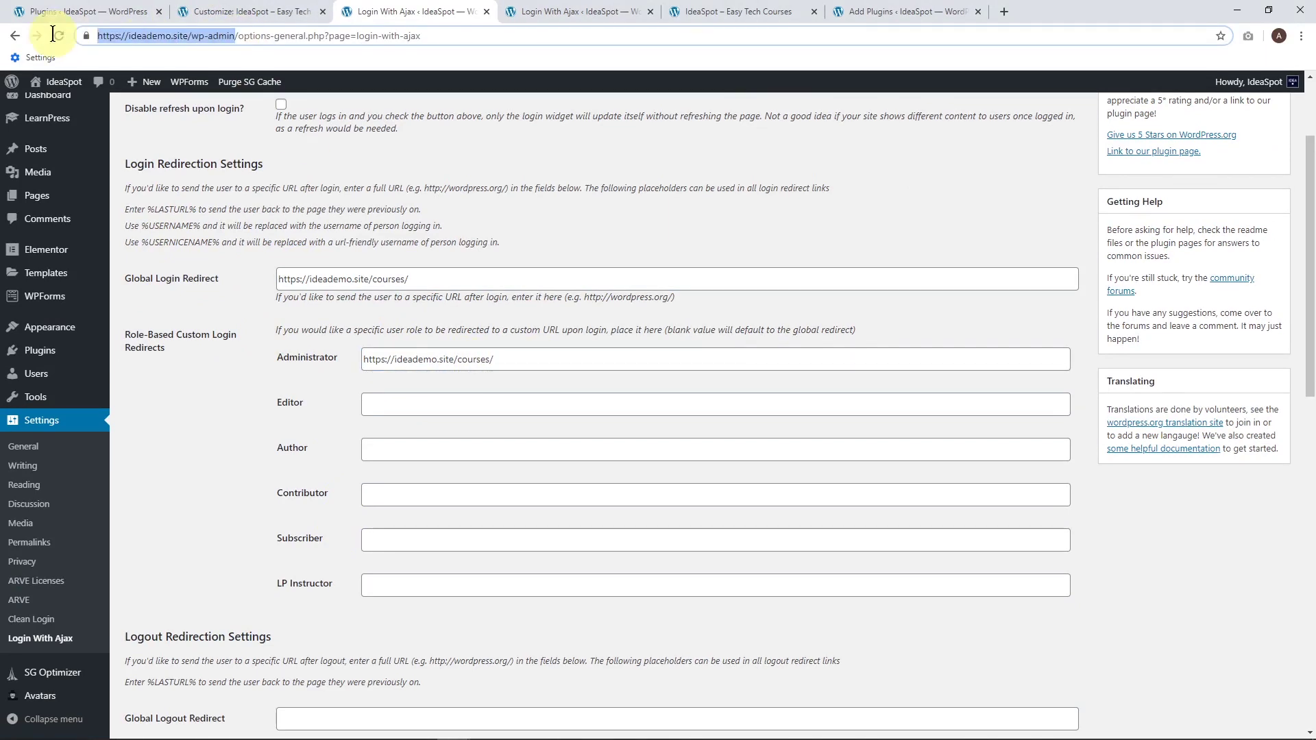
pyautogui.moveTo(493, 359); pyautogui.dragTo(391, 359)
pyautogui.write('/ideademo.site/wp-admin')
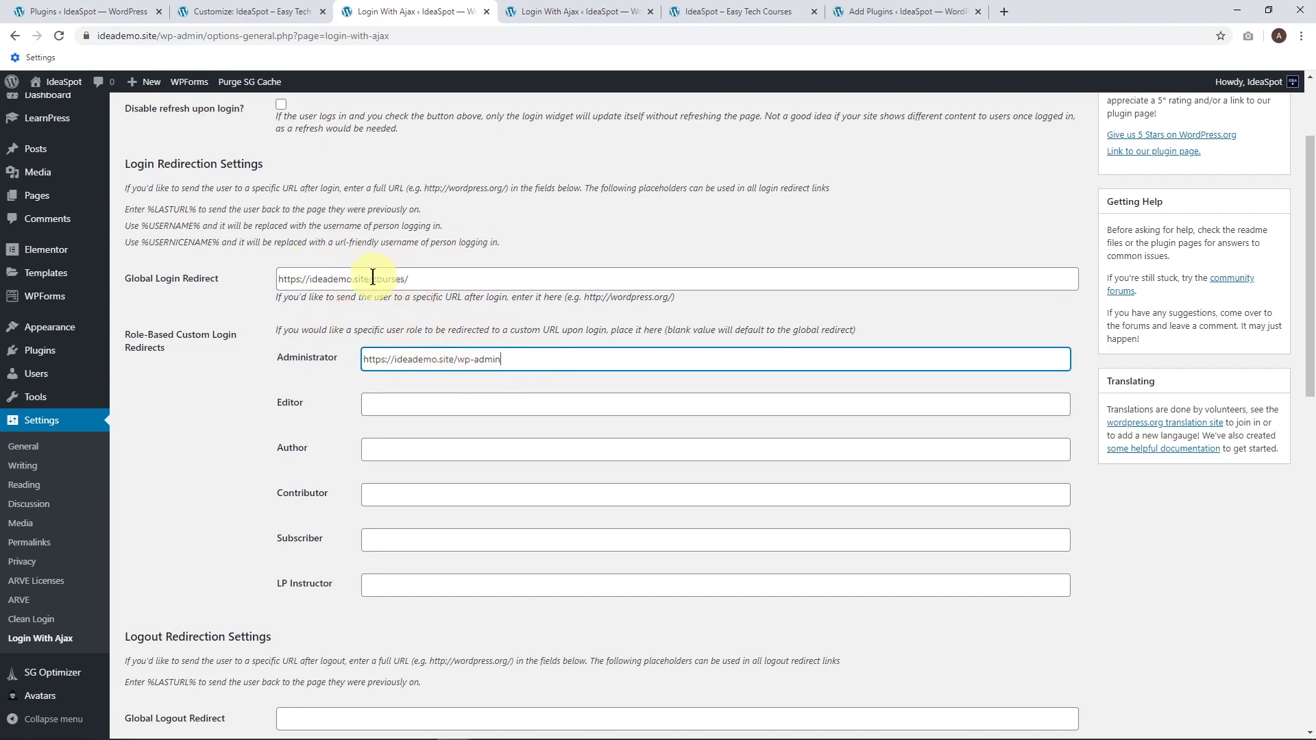
# Paste the site homepage address as the Global Logout Redirect, then go to Add Plugins.
pyautogui.tripleClick(411, 279)
pyautogui.scroll(-4, 528, 398)
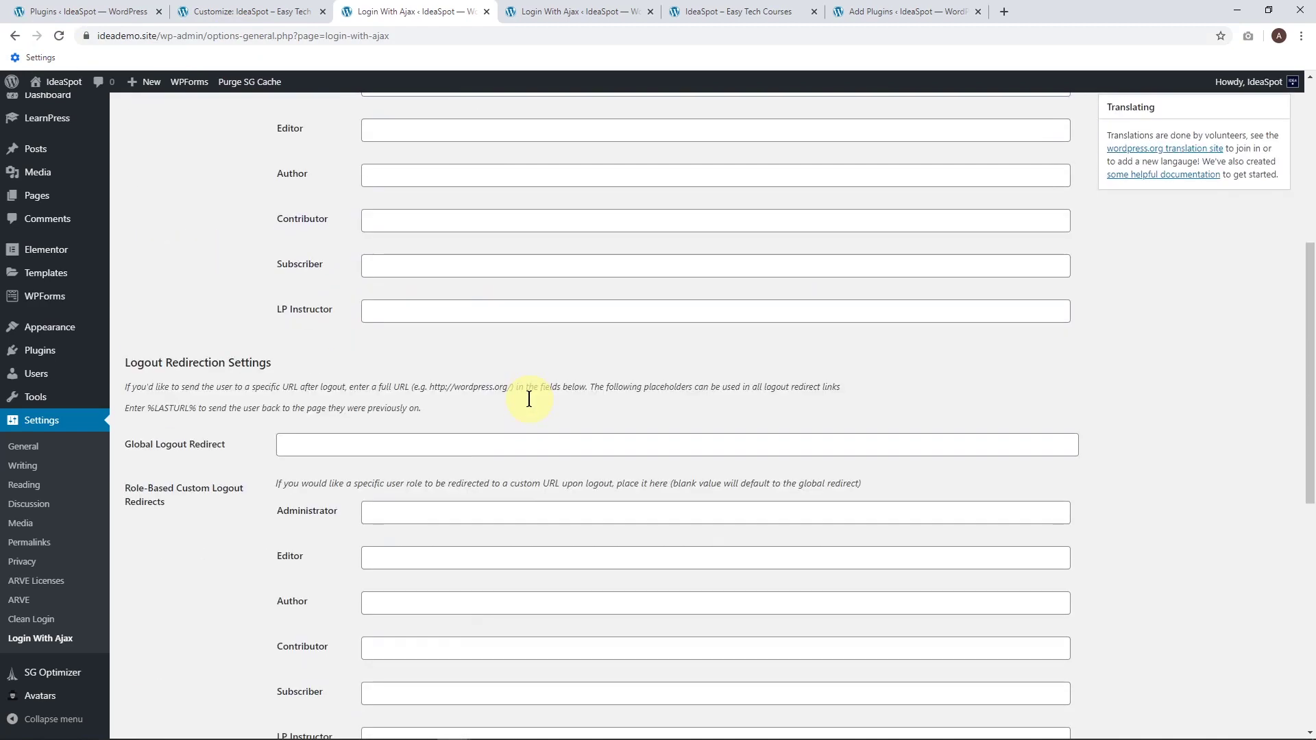
pyautogui.scroll(4, 427, 479)
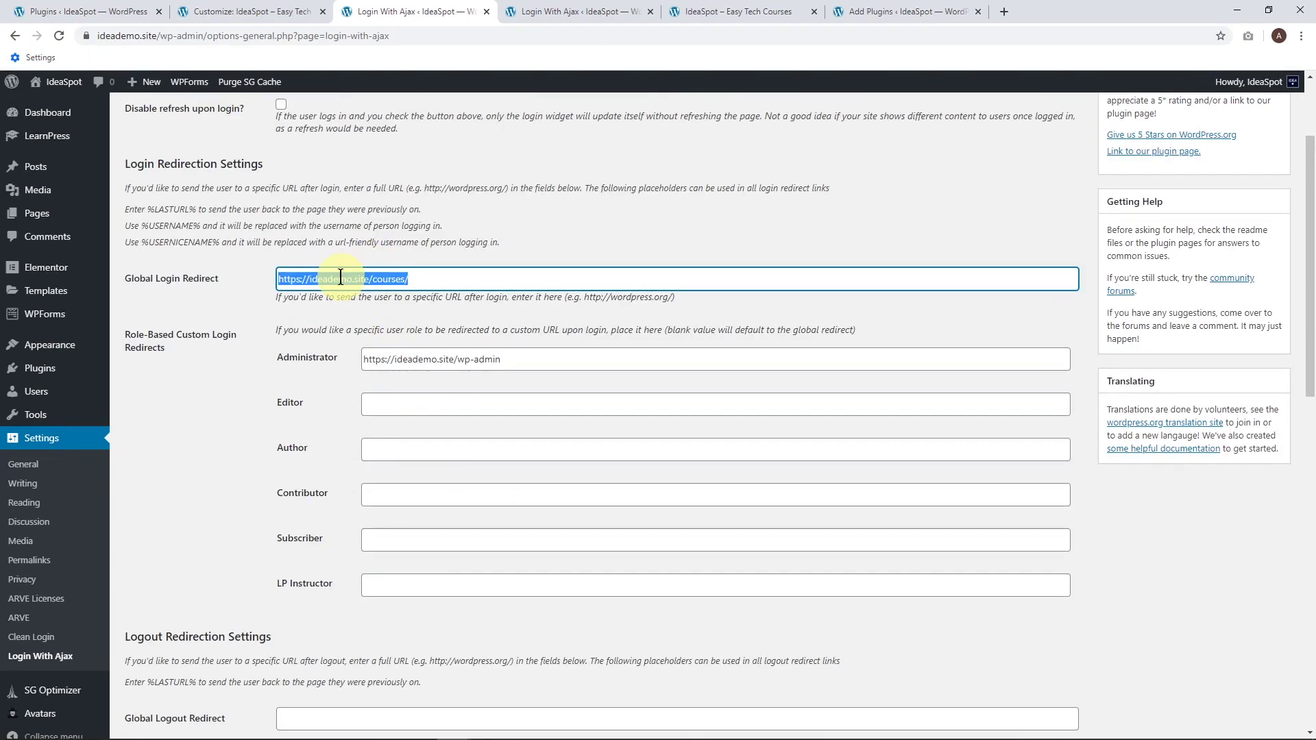
pyautogui.moveTo(373, 279); pyautogui.dragTo(211, 282)
pyautogui.scroll(-4, 411, 486)
pyautogui.click(340, 446)
pyautogui.write('https://ideademo.site/')
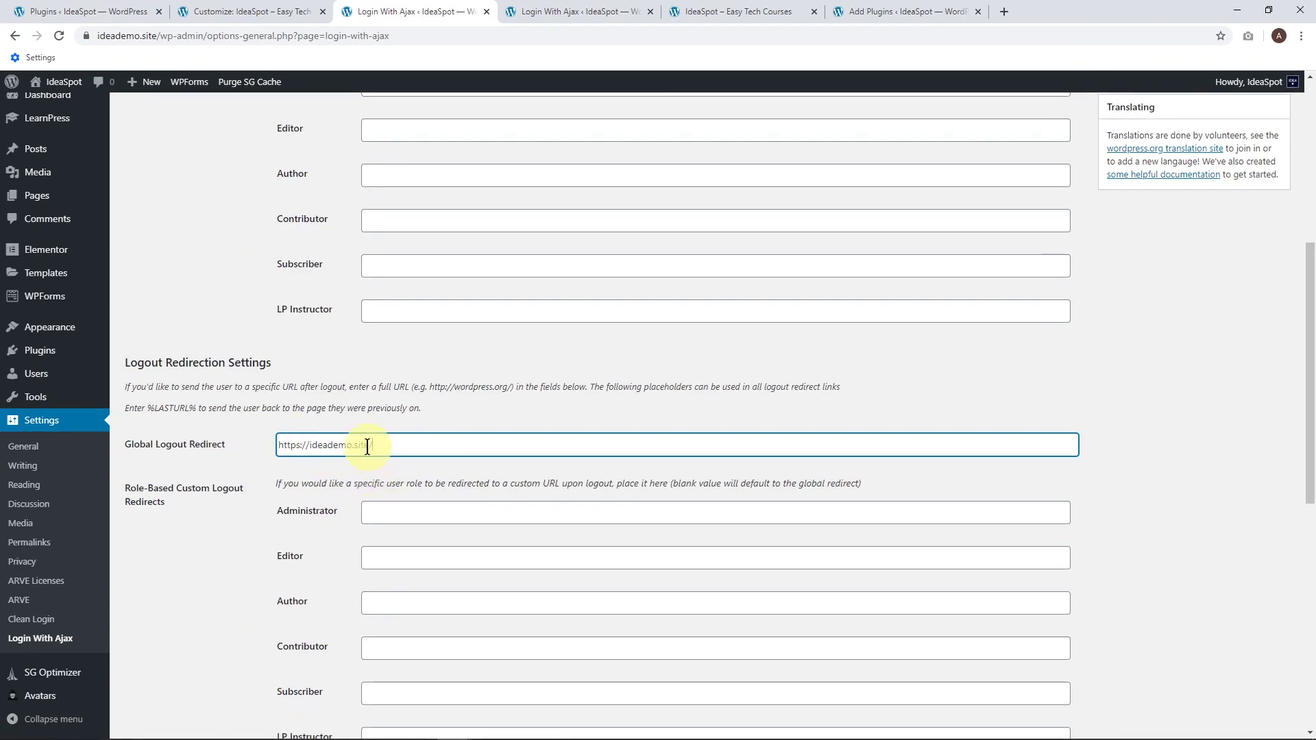
pyautogui.scroll(-6, 370, 452)
pyautogui.scroll(-3, 368, 453)
pyautogui.scroll(5, 363, 452)
pyautogui.scroll(-5, 363, 453)
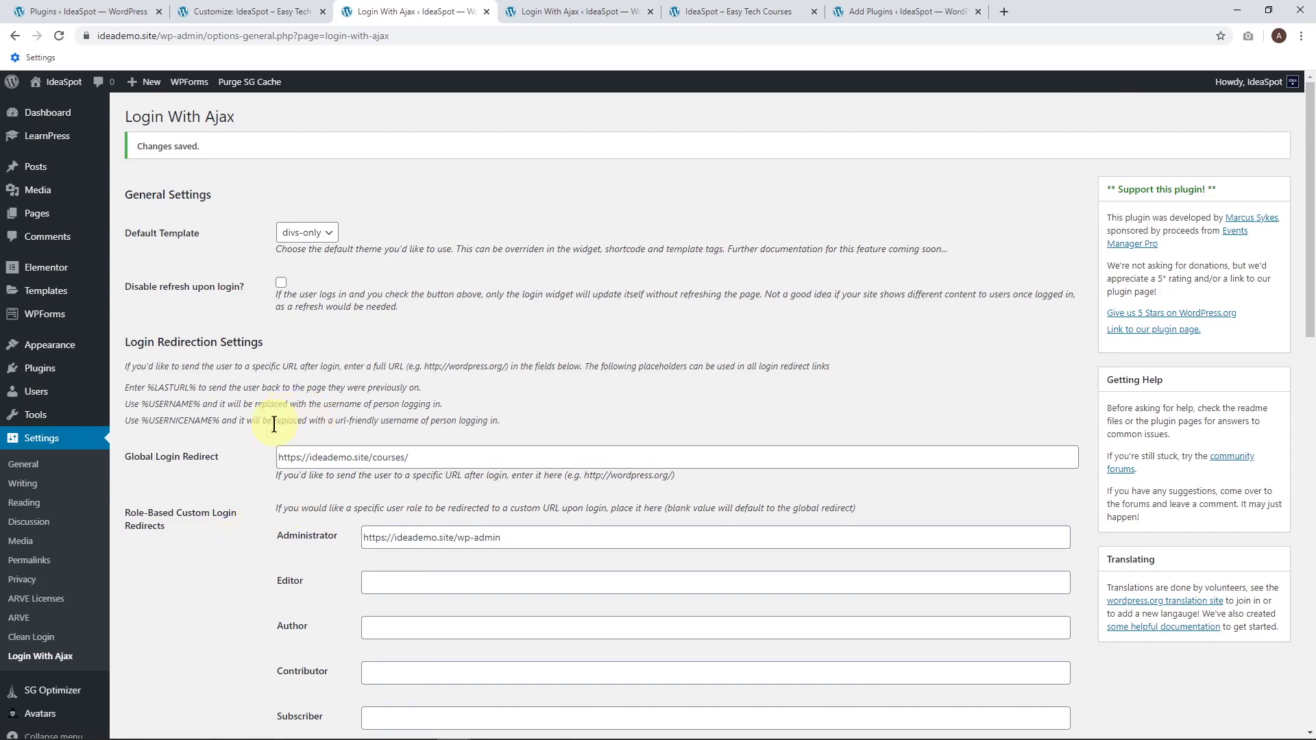
pyautogui.moveTo(68, 368)
pyautogui.click(150, 394)
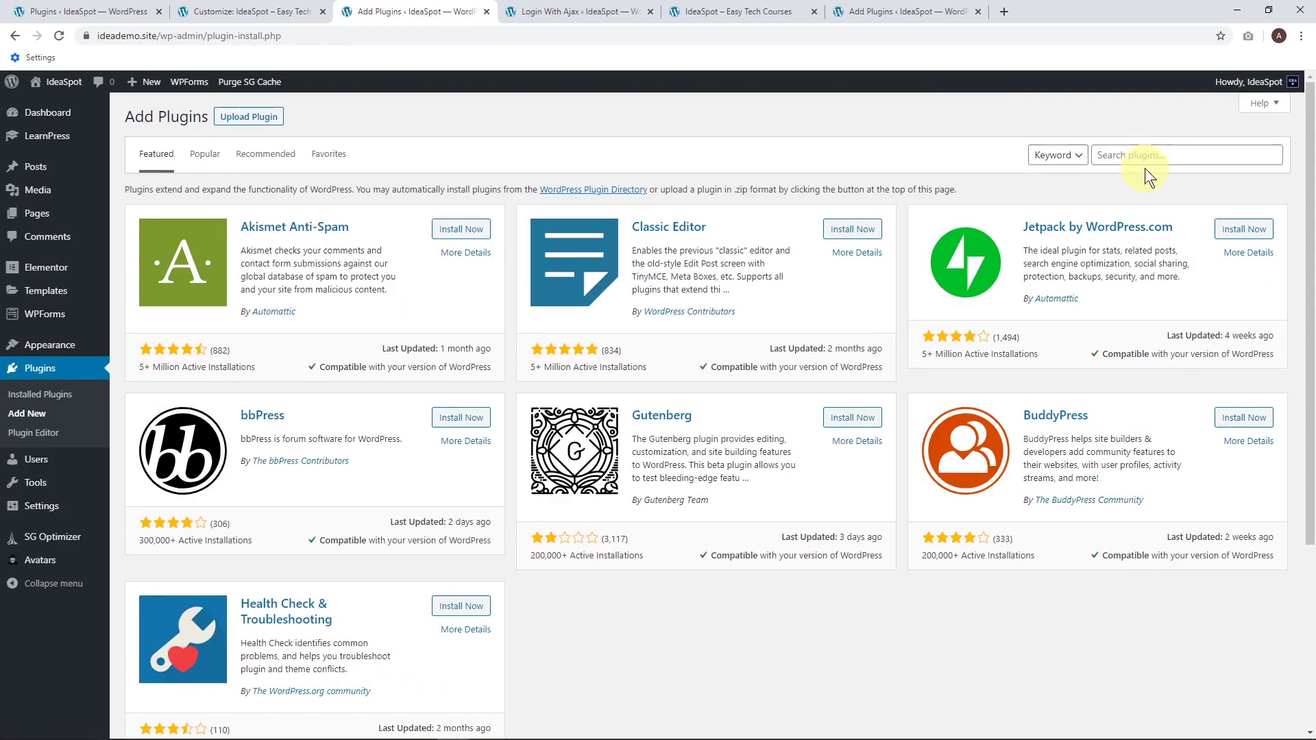
# Search plugins for 'hide admin bar' and activate Hide Admin Bar from Non-Admins.
pyautogui.click(1147, 154)
pyautogui.click(1137, 182)
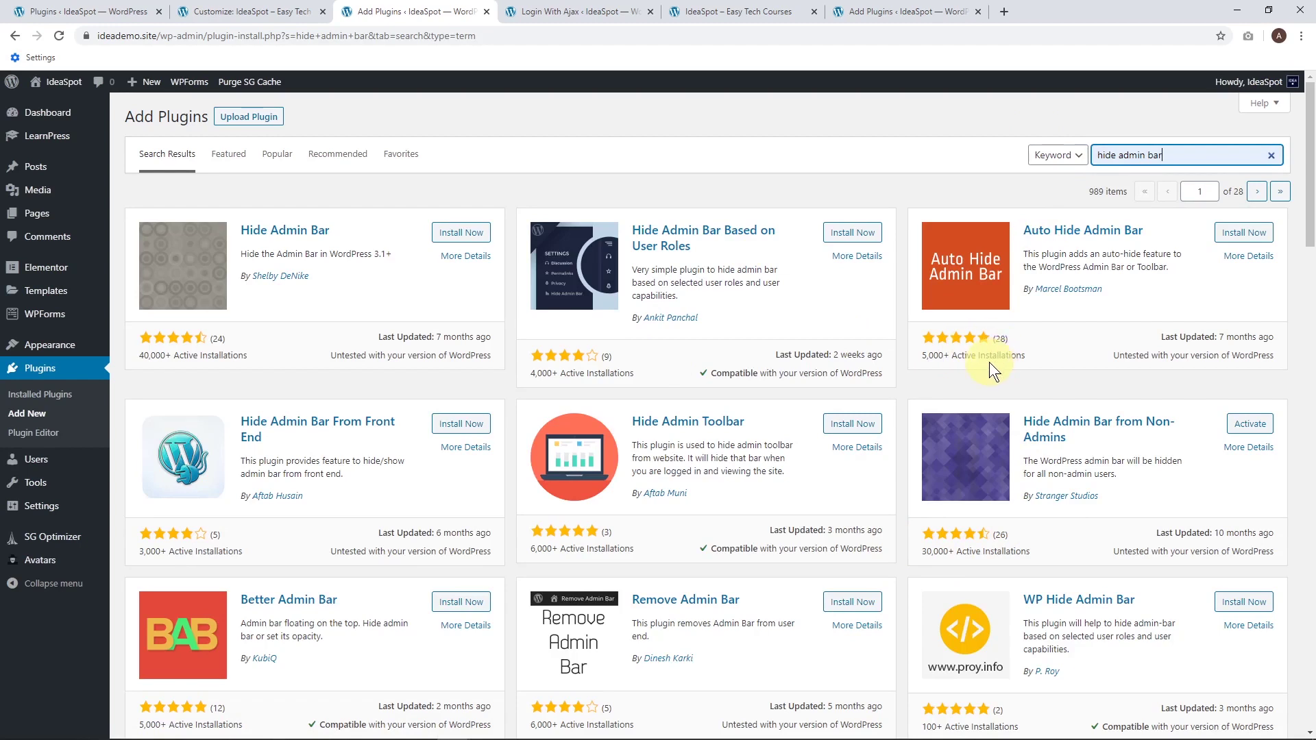
pyautogui.click(1225, 424)
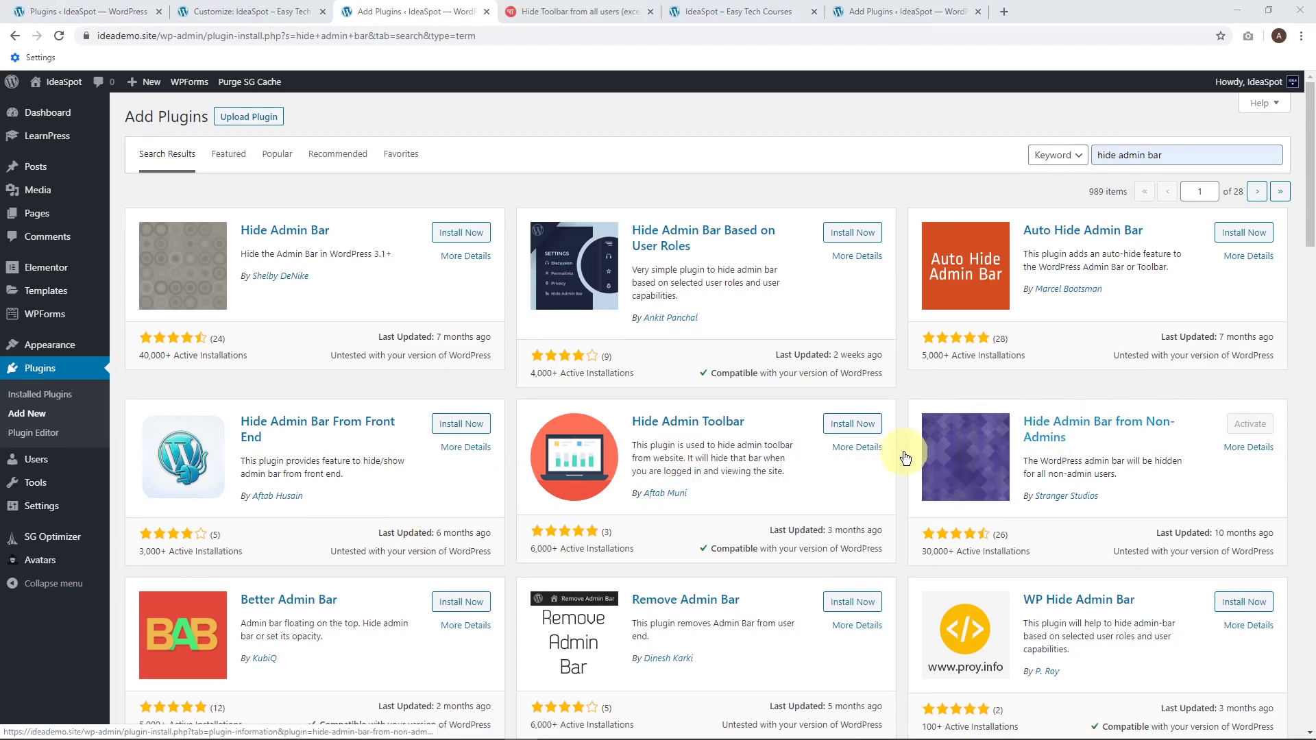
pyautogui.click(533, 15)
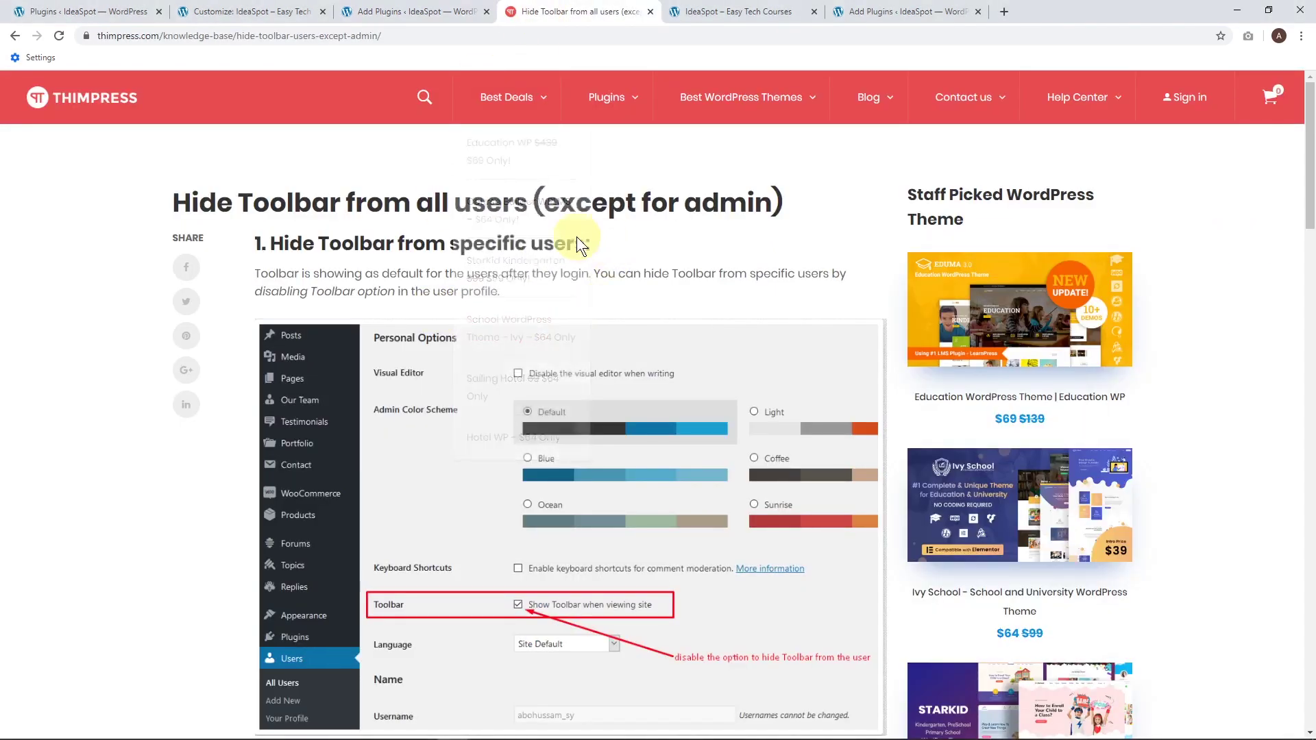
# Scroll the ThimPress toolbar-hiding guide down to section 2's code snippet.
pyautogui.scroll(-7, 237, 326)
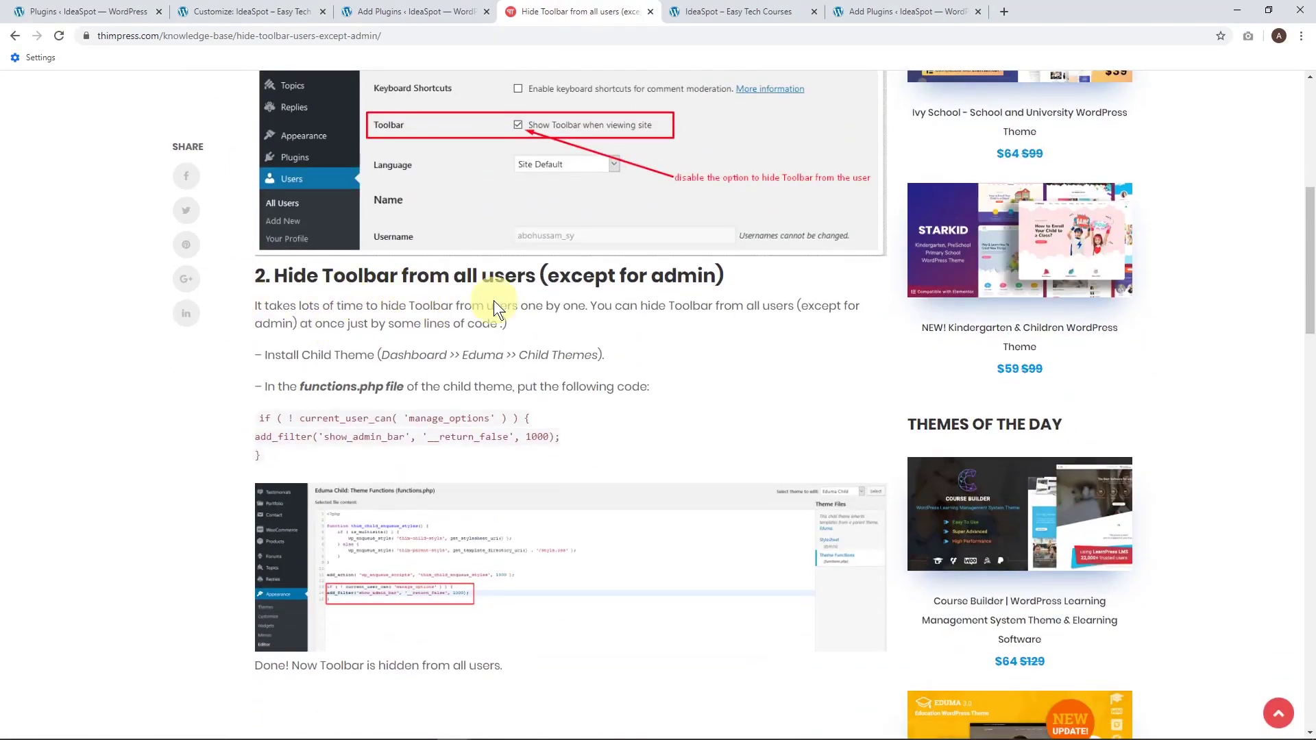
pyautogui.scroll(-1, 575, 305)
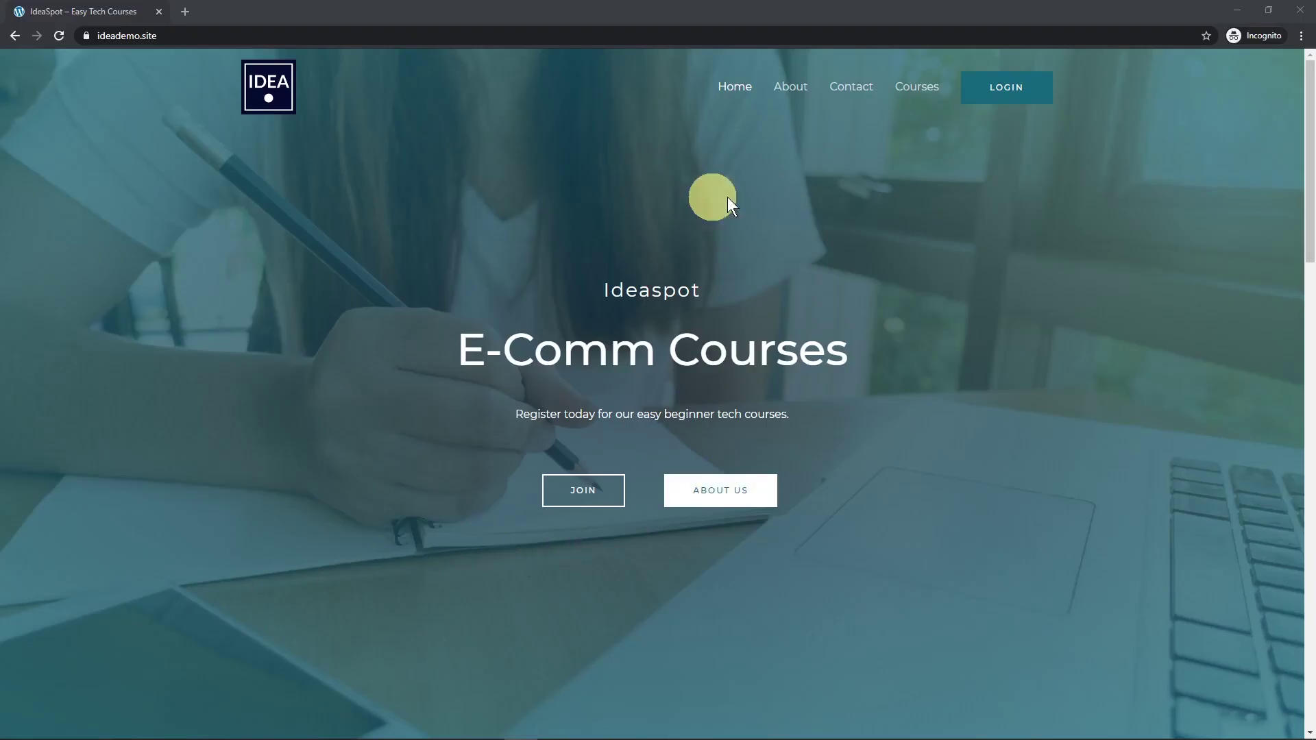
# Log in as a saved student account from the Course Login page reached via the LOGIN link.
pyautogui.click(1008, 96)
pyautogui.click(617, 442)
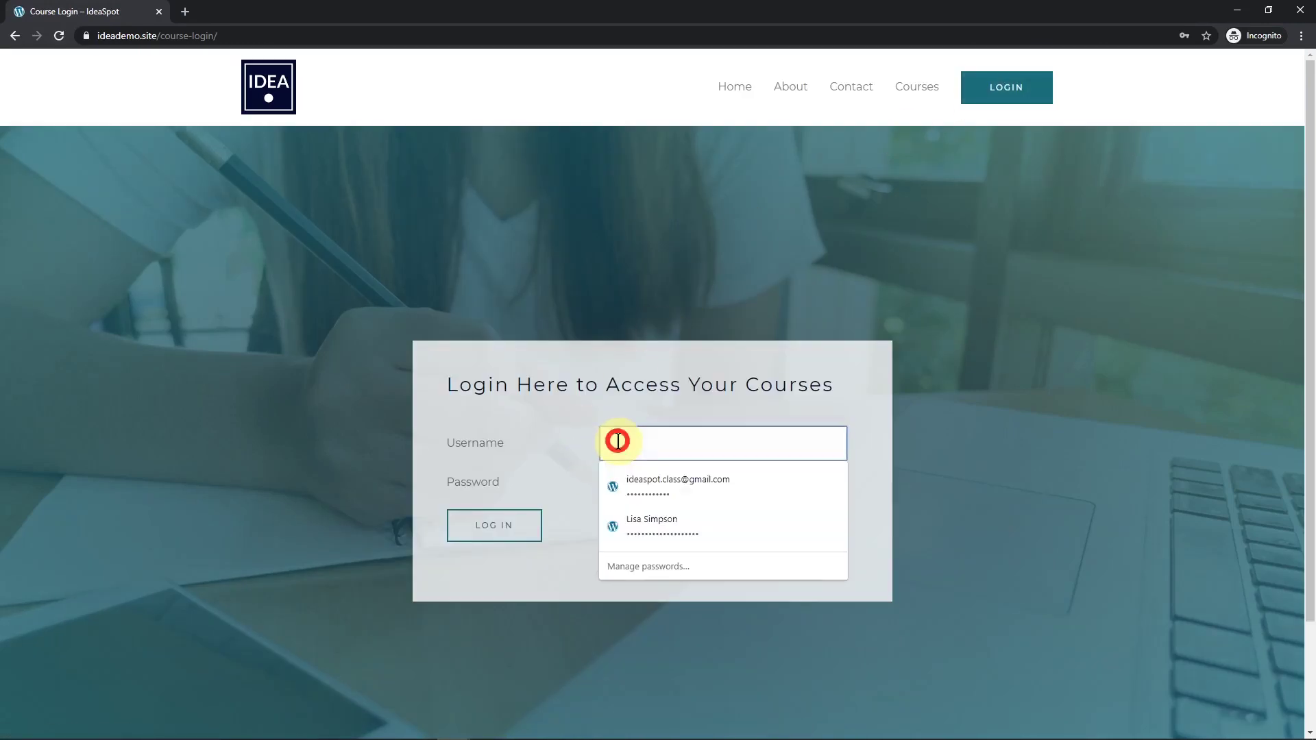
pyautogui.click(668, 529)
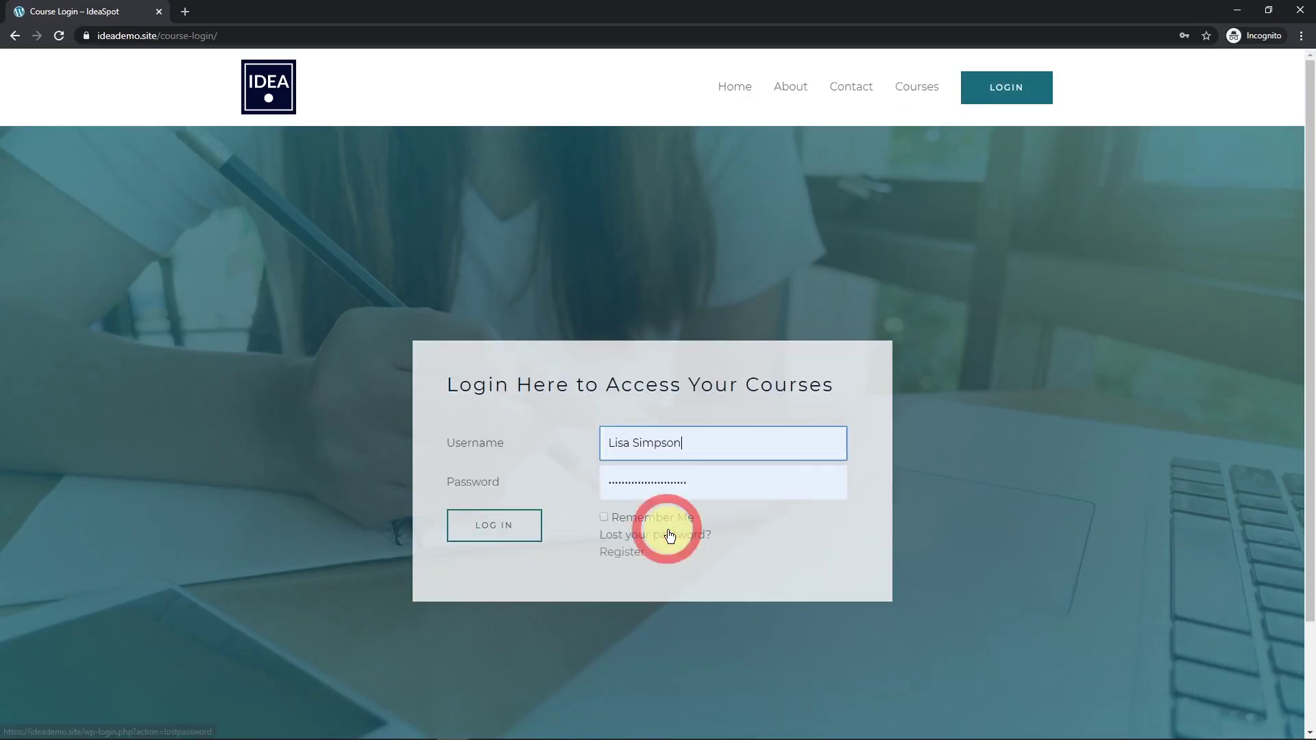
pyautogui.click(489, 528)
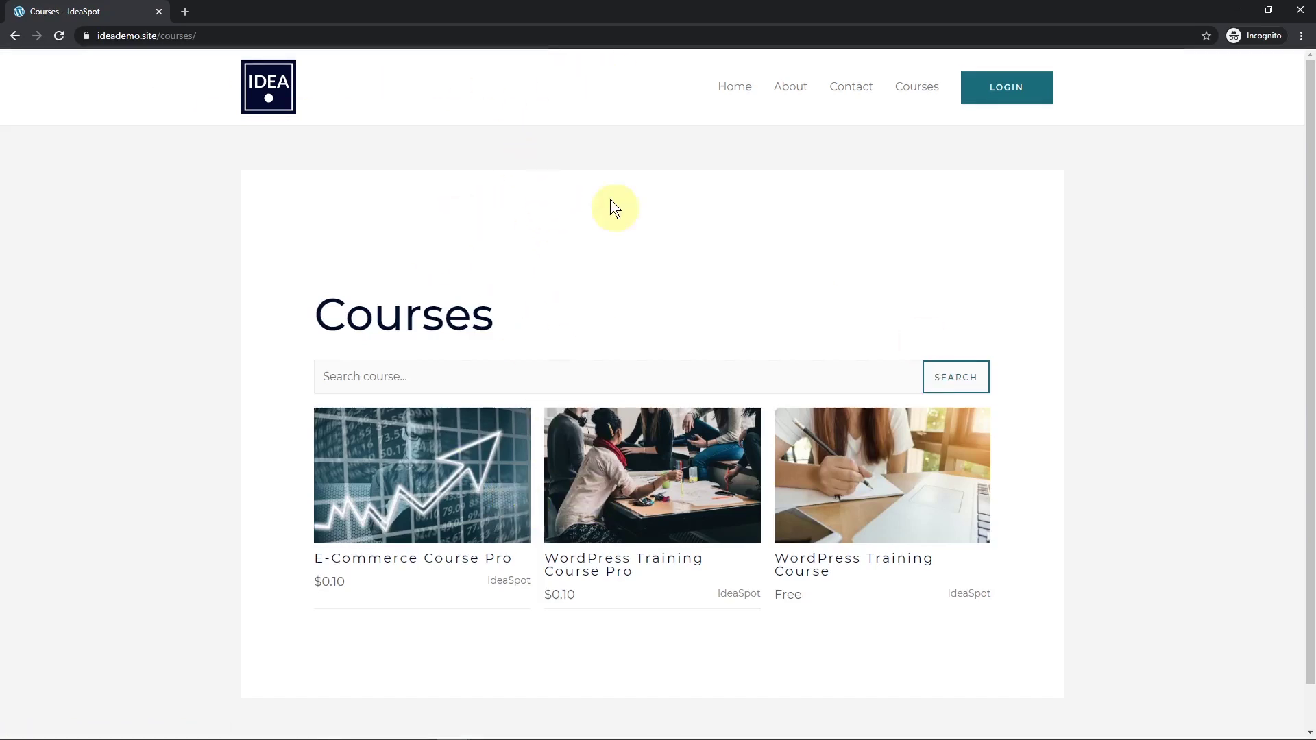
# Open WordPress Training Course Pro to confirm the enrollment, then return to the homepage.
pyautogui.click(642, 478)
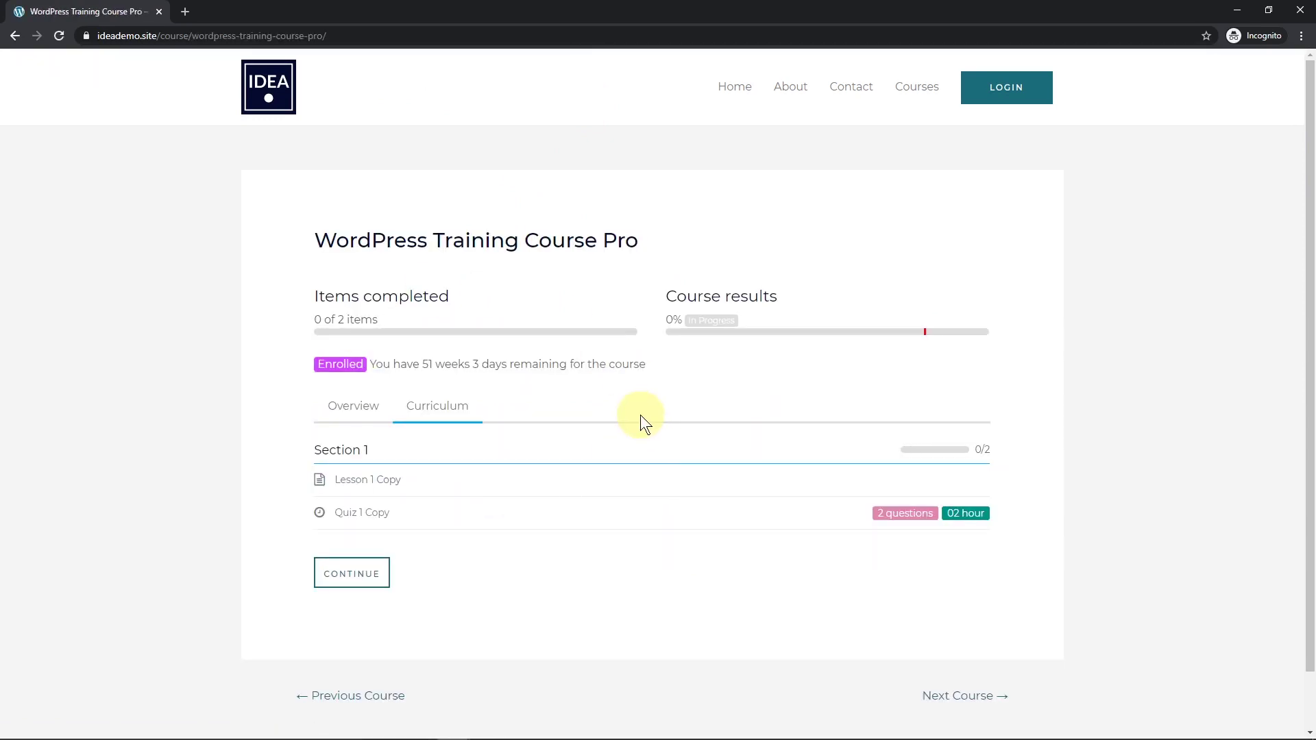
pyautogui.click(738, 93)
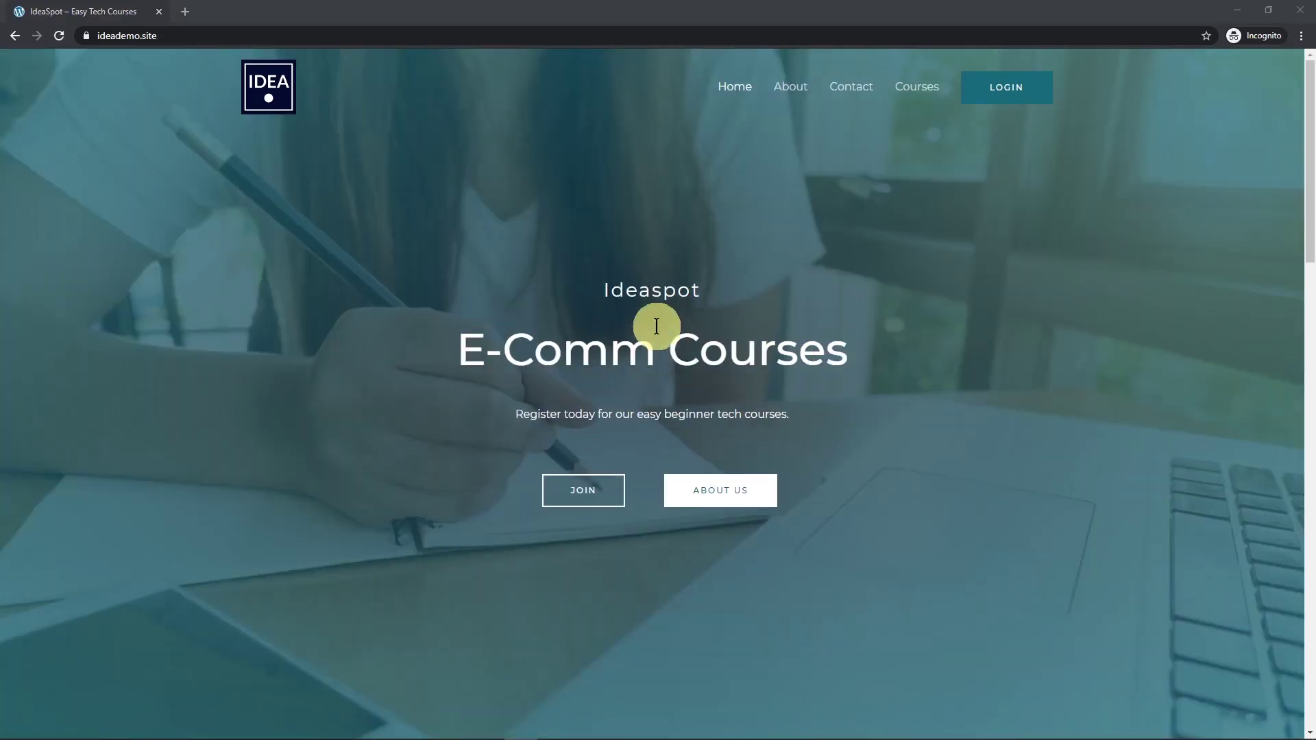
pyautogui.hotkey('alt', 'Tab')
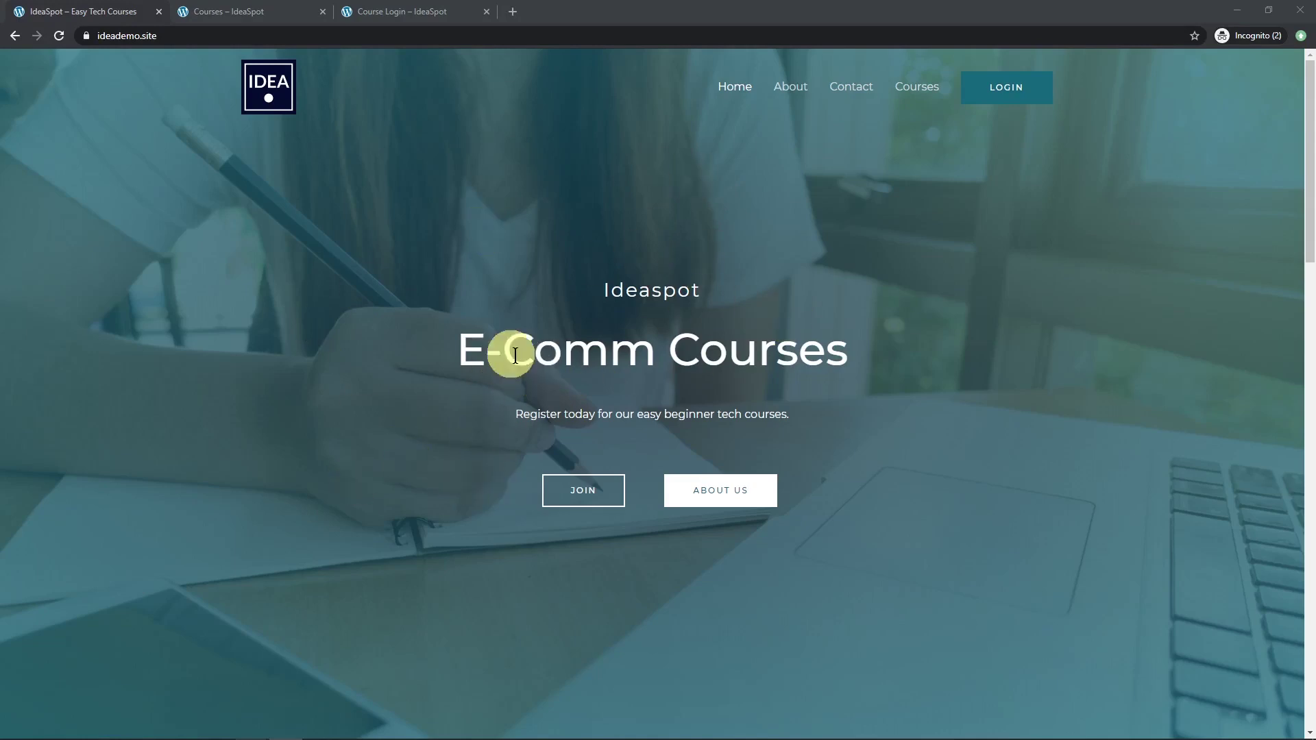
# Open the JOIN link for E-Commerce Course Pro in a new tab, placed further left.
pyautogui.rightClick(608, 498)
pyautogui.click(625, 505)
pyautogui.moveTo(528, 12); pyautogui.dragTo(310, 13)
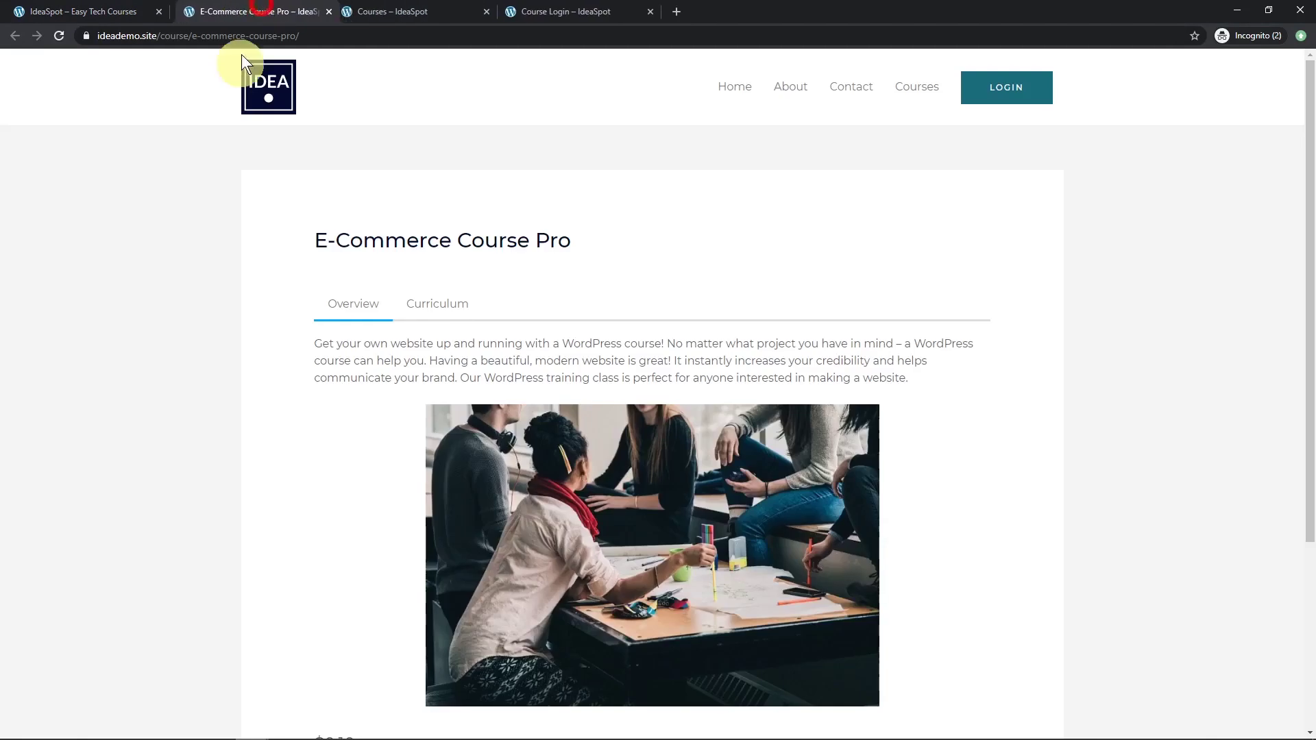
pyautogui.scroll(-4, 507, 278)
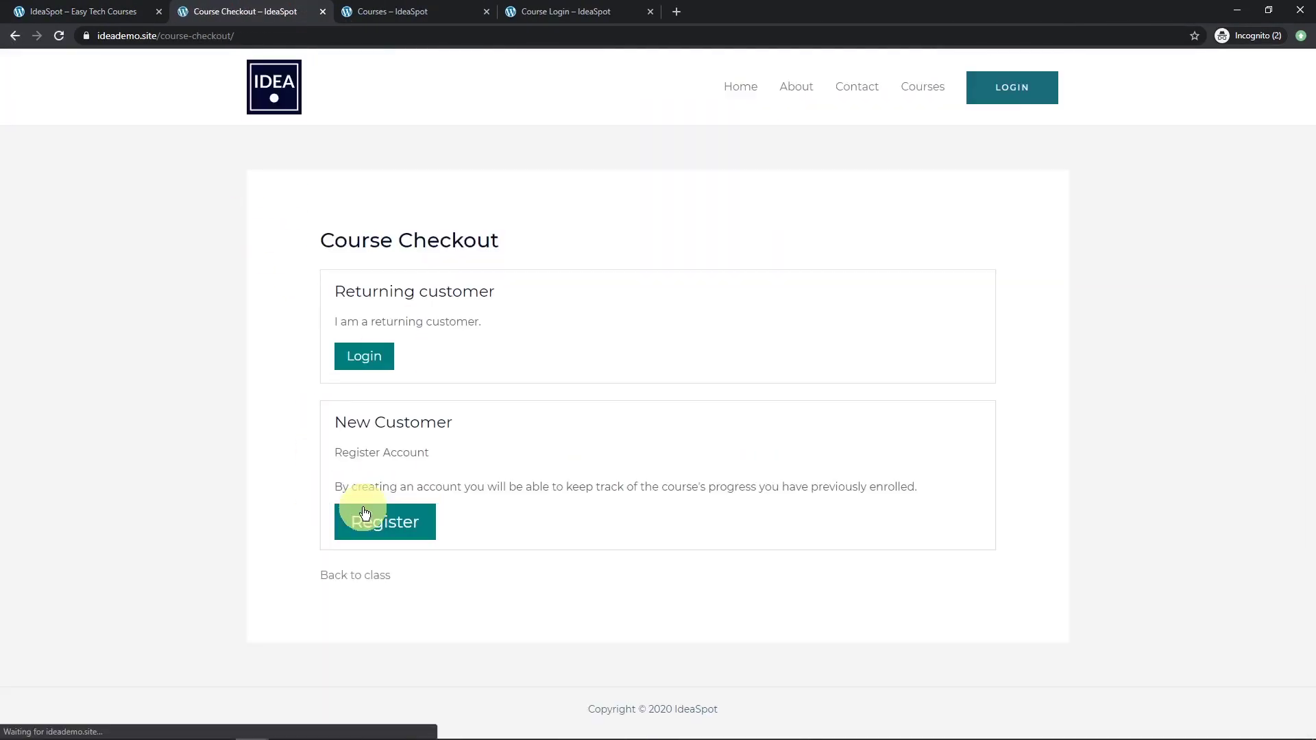
# Reveal the checkout's new-customer registration form, then confirm the Courses tab's LOGIN link opens Course Login.
pyautogui.click(378, 521)
pyautogui.scroll(-4, 485, 476)
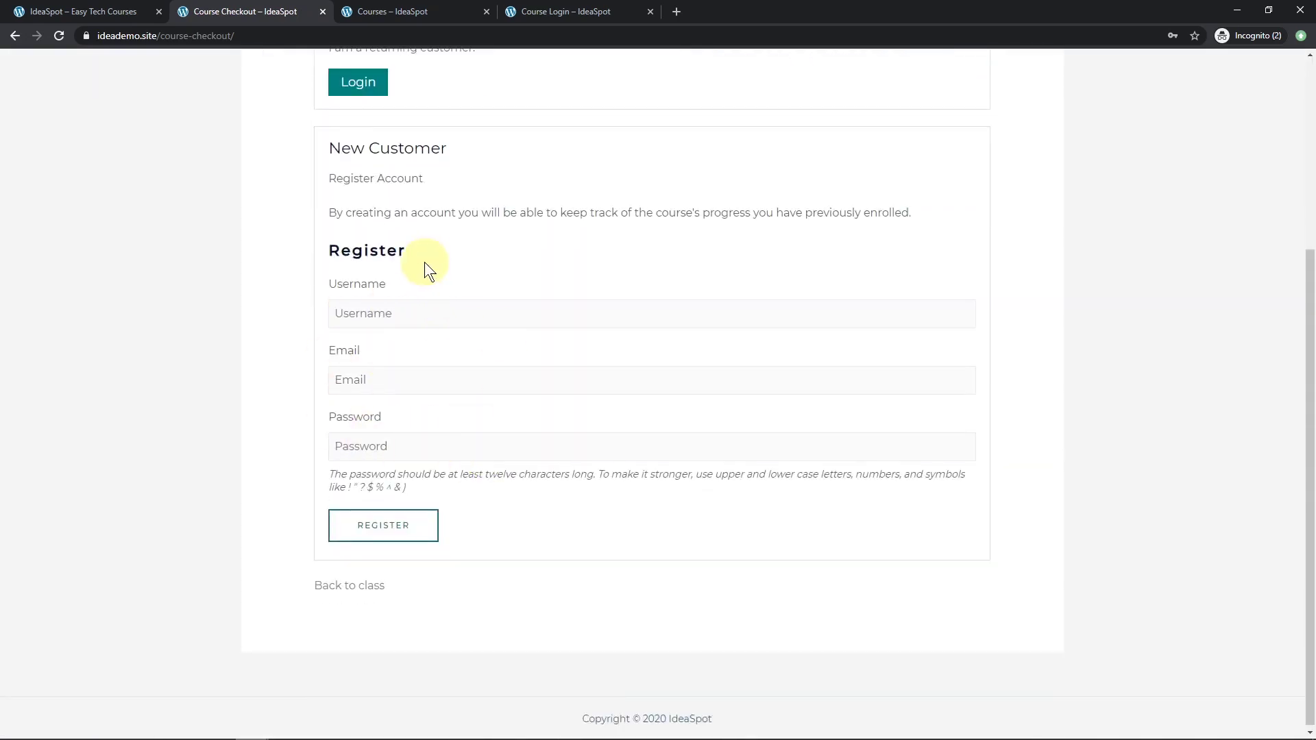
pyautogui.click(382, 11)
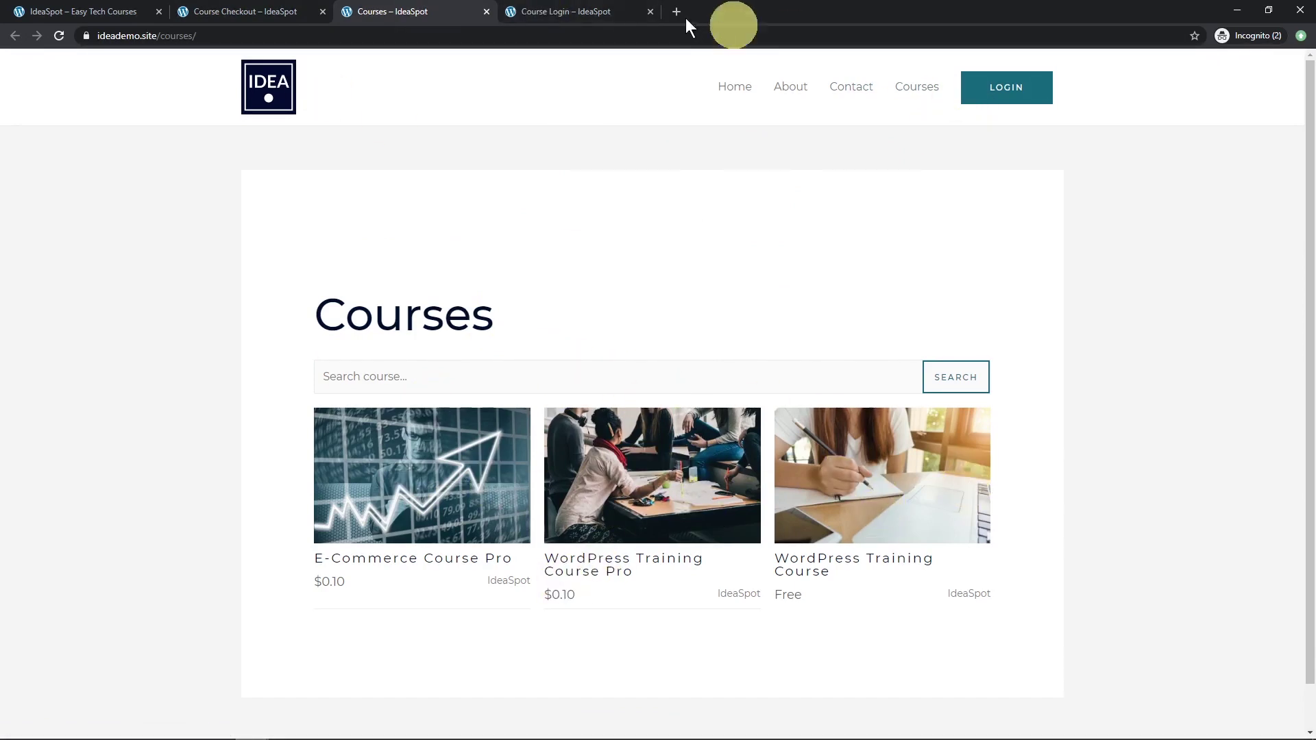
pyautogui.click(986, 88)
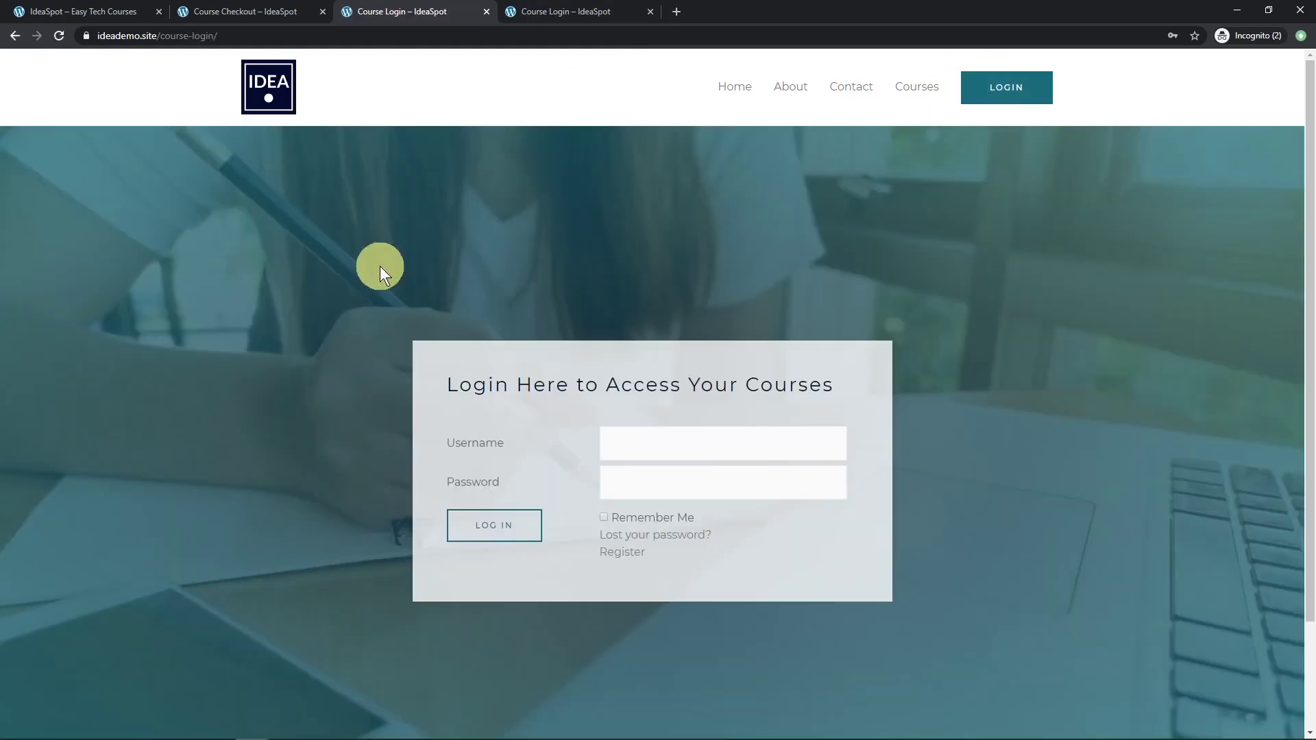